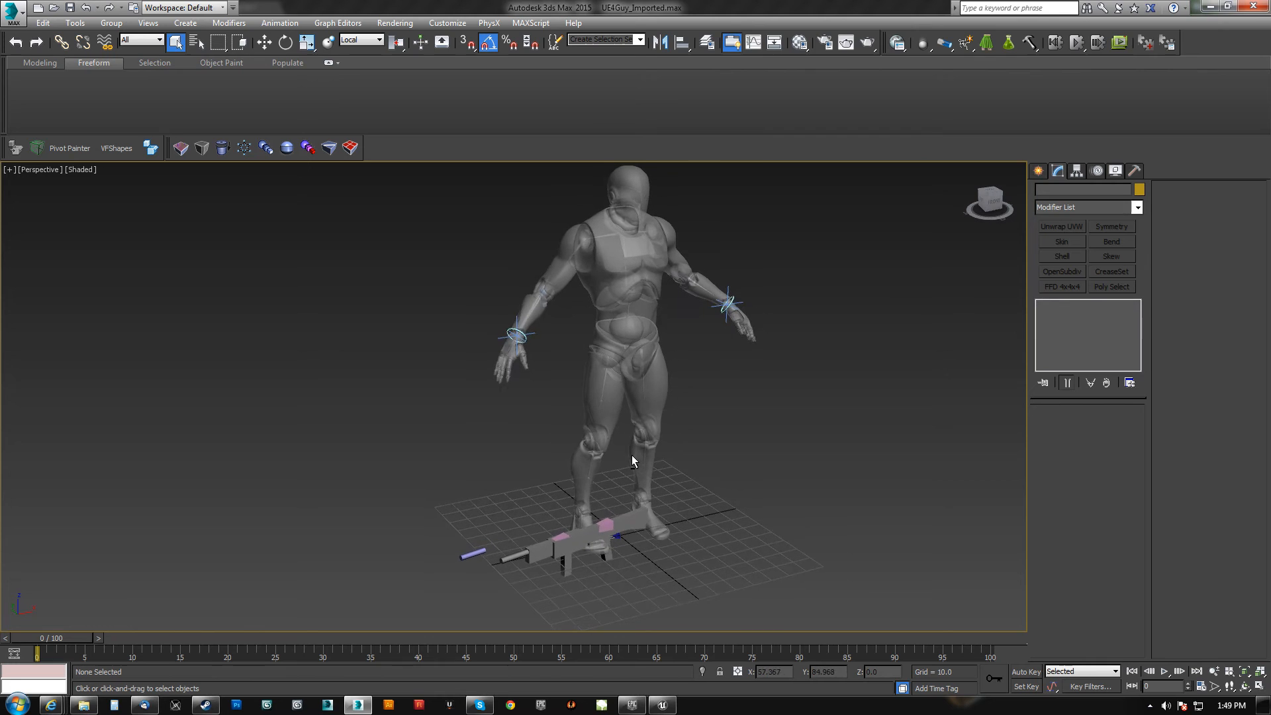
# - Select the rifle's b_WeaponRoot pyramid behind the grip
pyautogui.scroll(5, 615, 549)
pyautogui.click(636, 487)
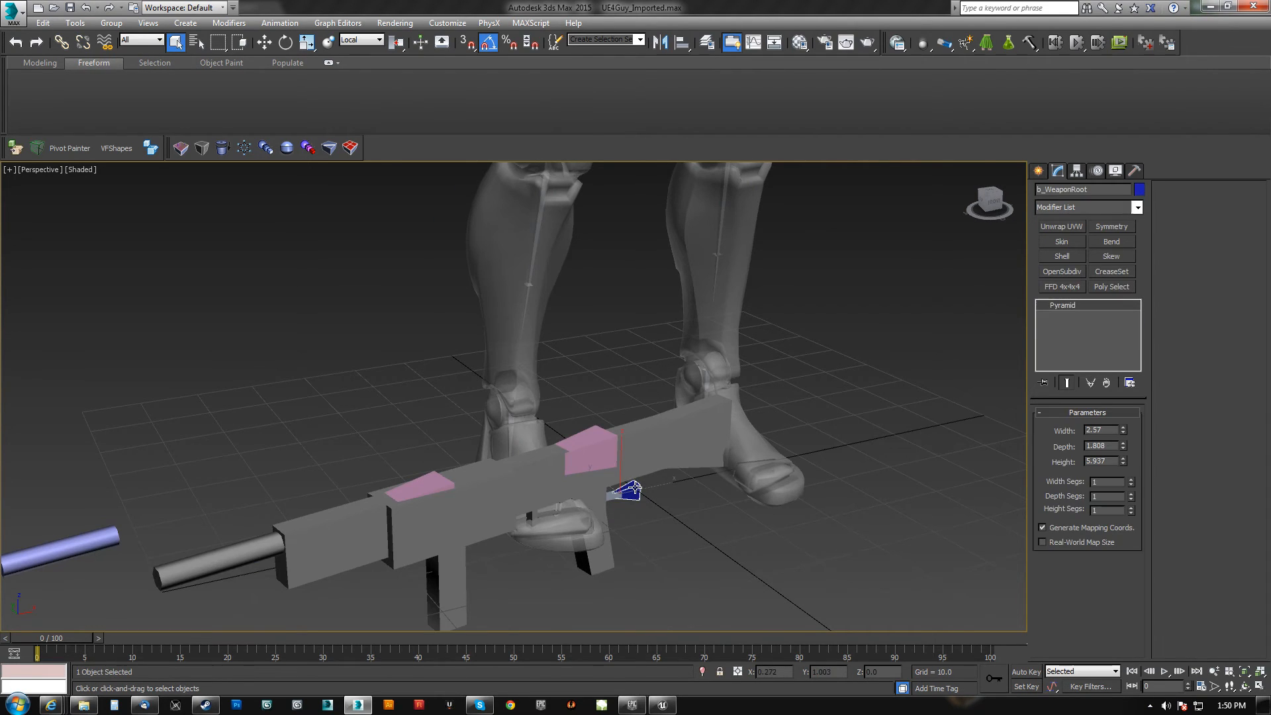
pyautogui.scroll(-5, 633, 423)
pyautogui.moveTo(627, 344); pyautogui.dragTo(587, 460, button='middle')
pyautogui.scroll(5, 559, 419)
pyautogui.scroll(5, 553, 510)
pyautogui.hotkey('alt', 'a')
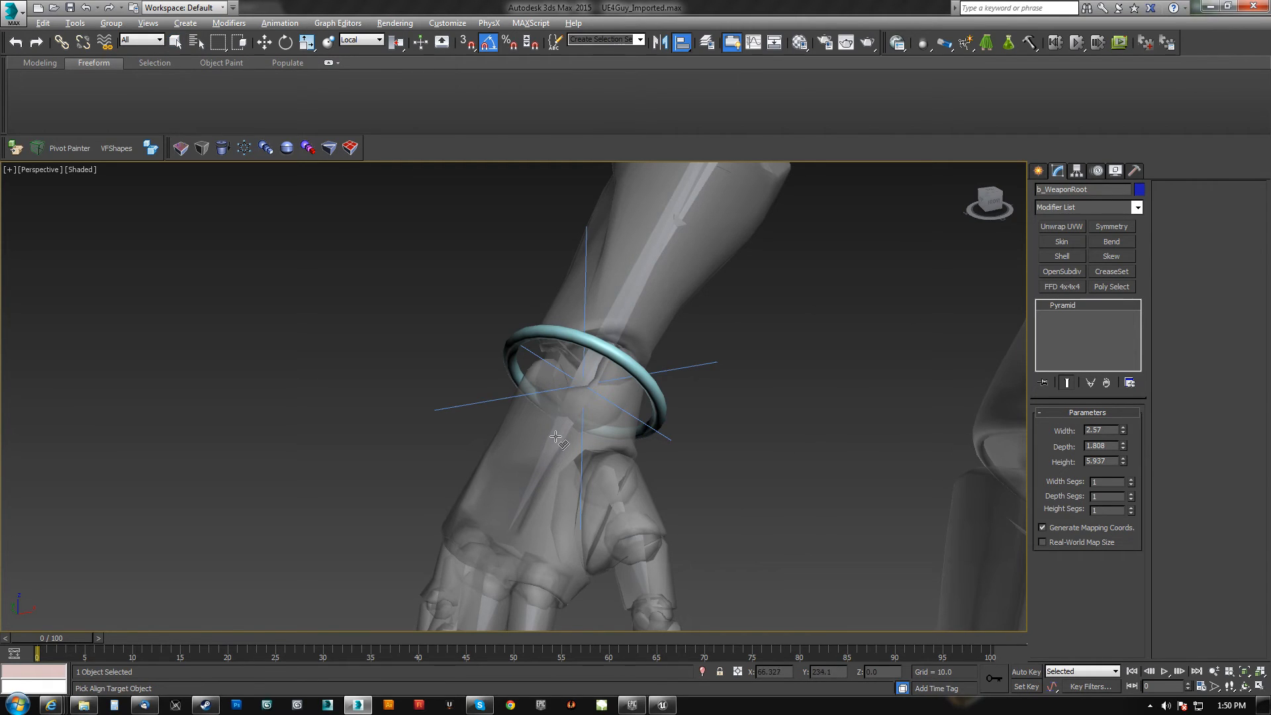
pyautogui.click(555, 437)
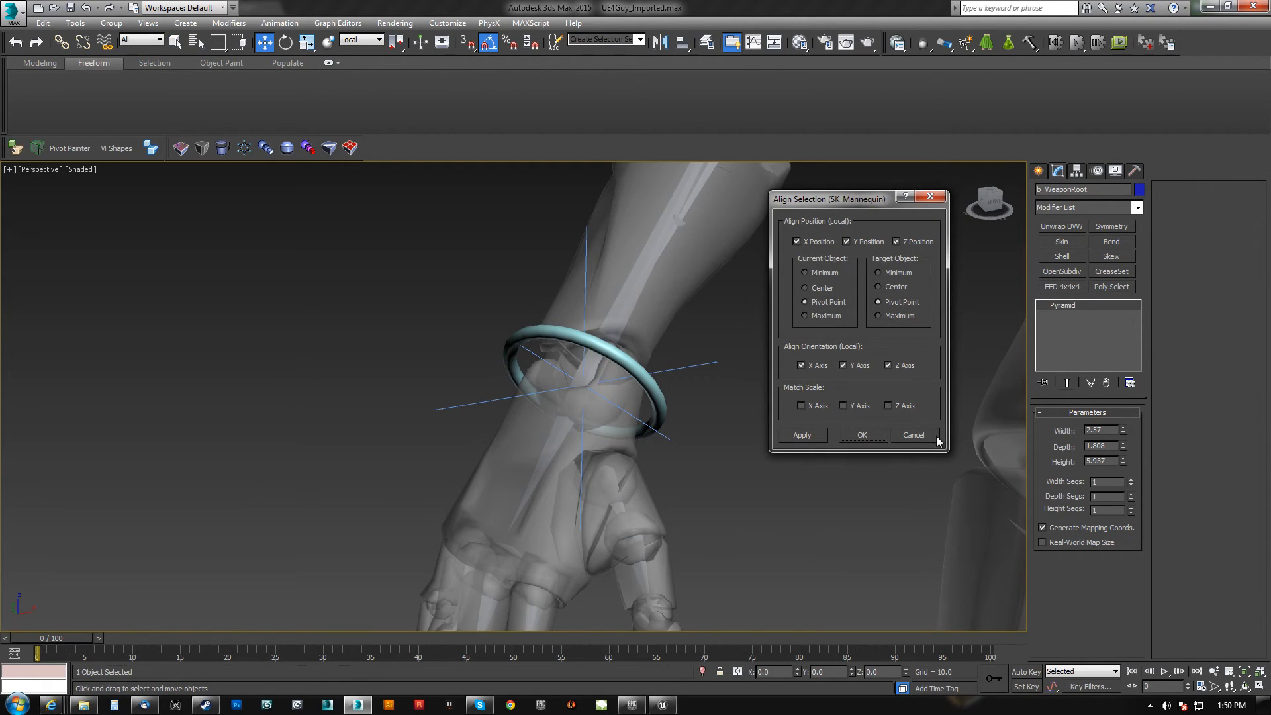
pyautogui.click(932, 436)
# - Align b_WeaponRoot to the hand_r bone, pivot point to pivot point, with position and local orientation on X, Y and Z
pyautogui.press('F3')
pyautogui.moveTo(559, 499); pyautogui.dragTo(560, 470, button='middle')
pyautogui.hotkey('alt', 'a')
pyautogui.click(538, 363)
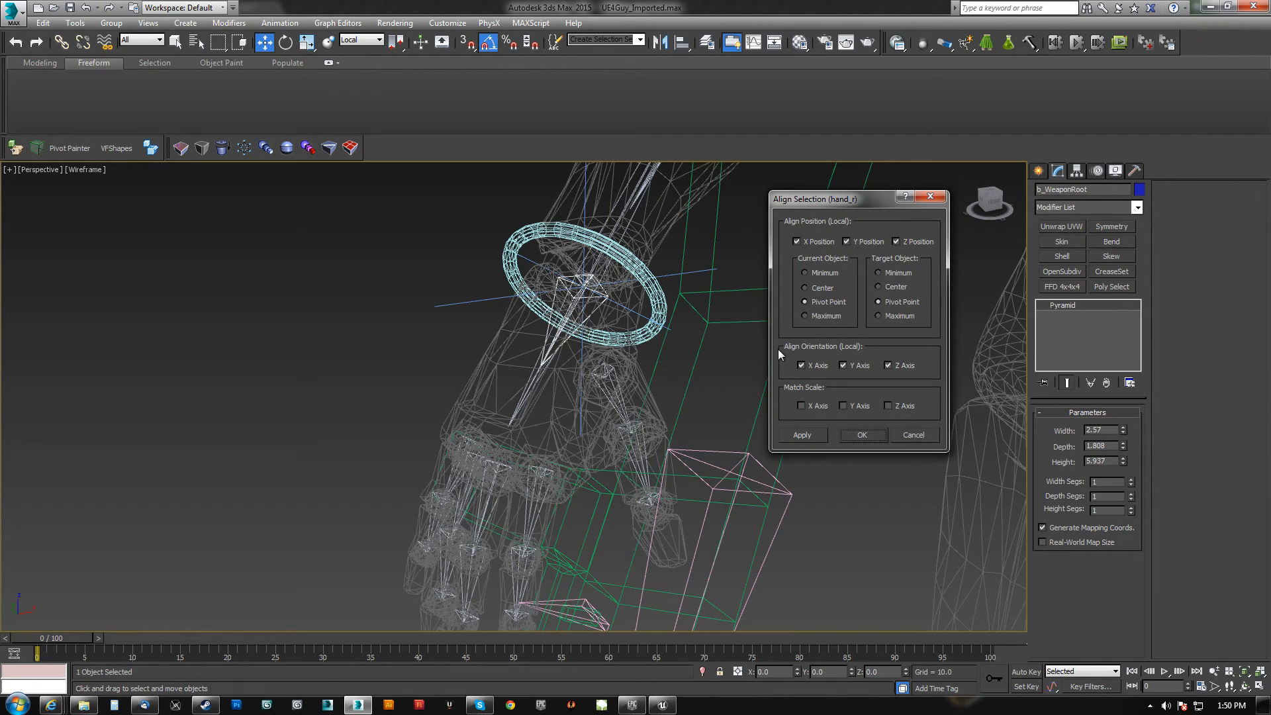
pyautogui.click(862, 434)
pyautogui.scroll(-10, 728, 463)
pyautogui.press('F3')
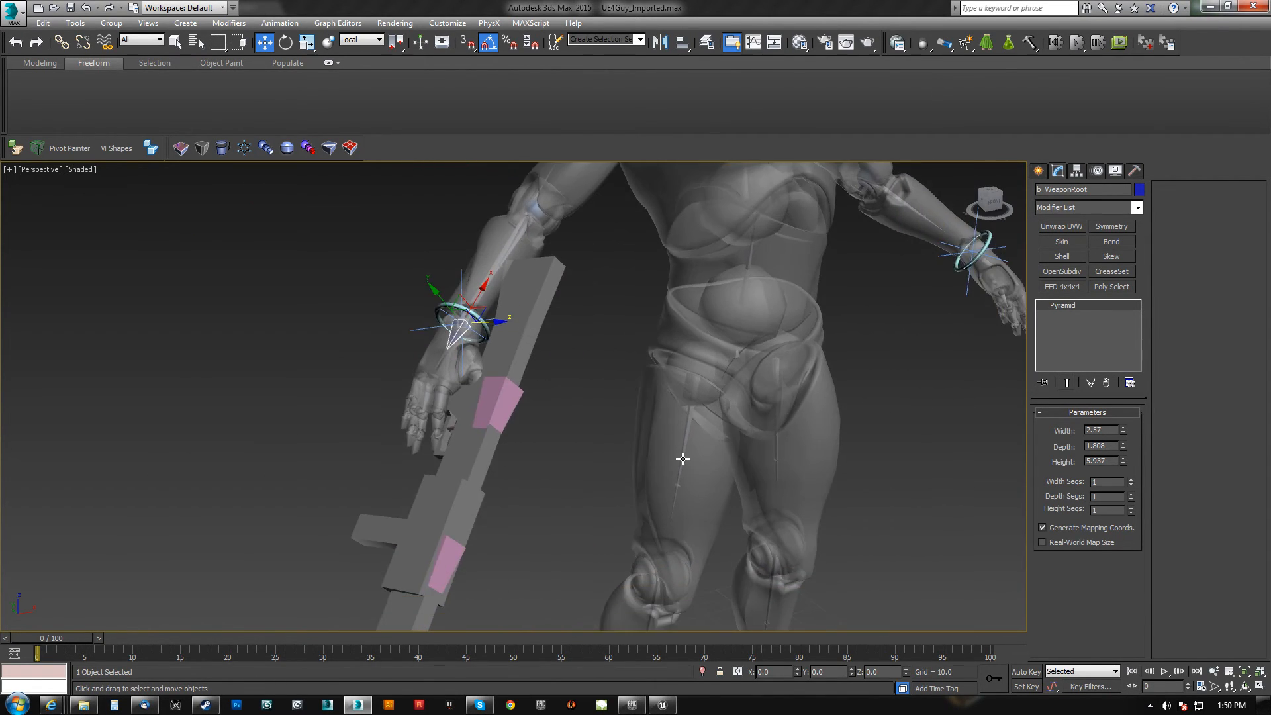
# - Check the SK_Mannequin mesh's display settings in its object properties, then freeze the mesh
pyautogui.keyDown('alt'); pyautogui.moveTo(708, 467); pyautogui.dragTo(594, 457, button='middle'); pyautogui.keyUp('alt')
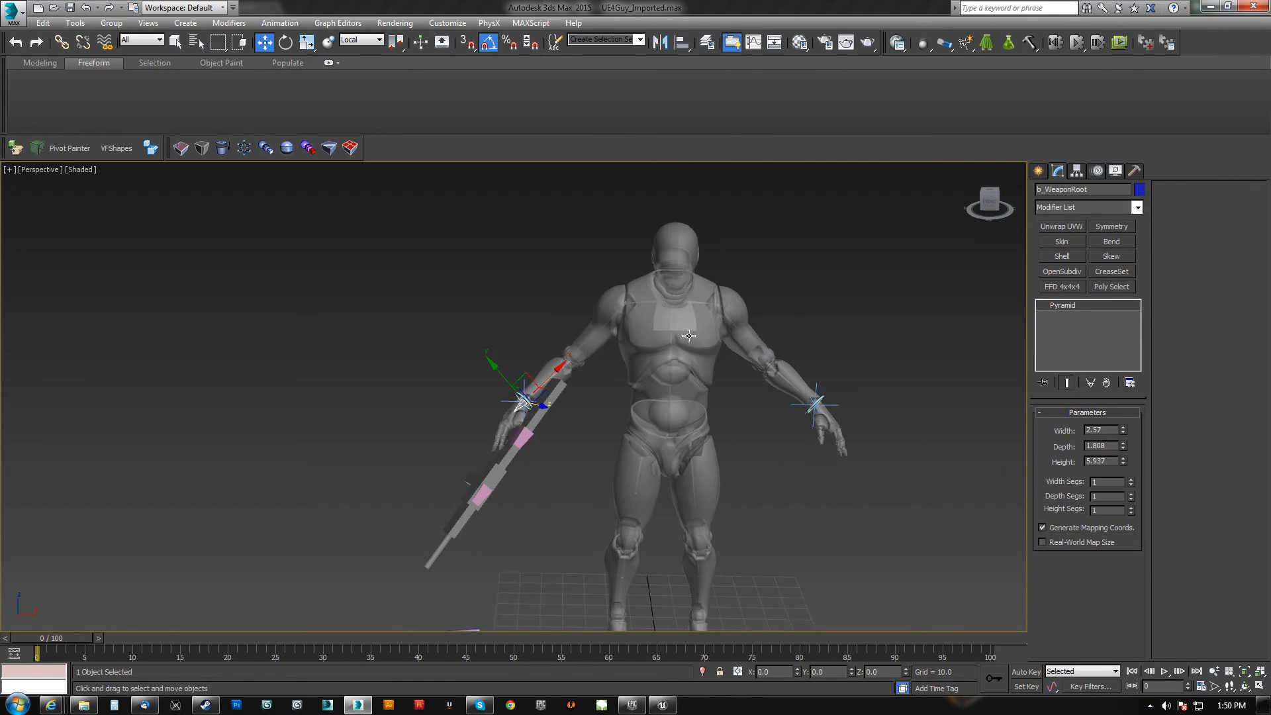
pyautogui.click(709, 338)
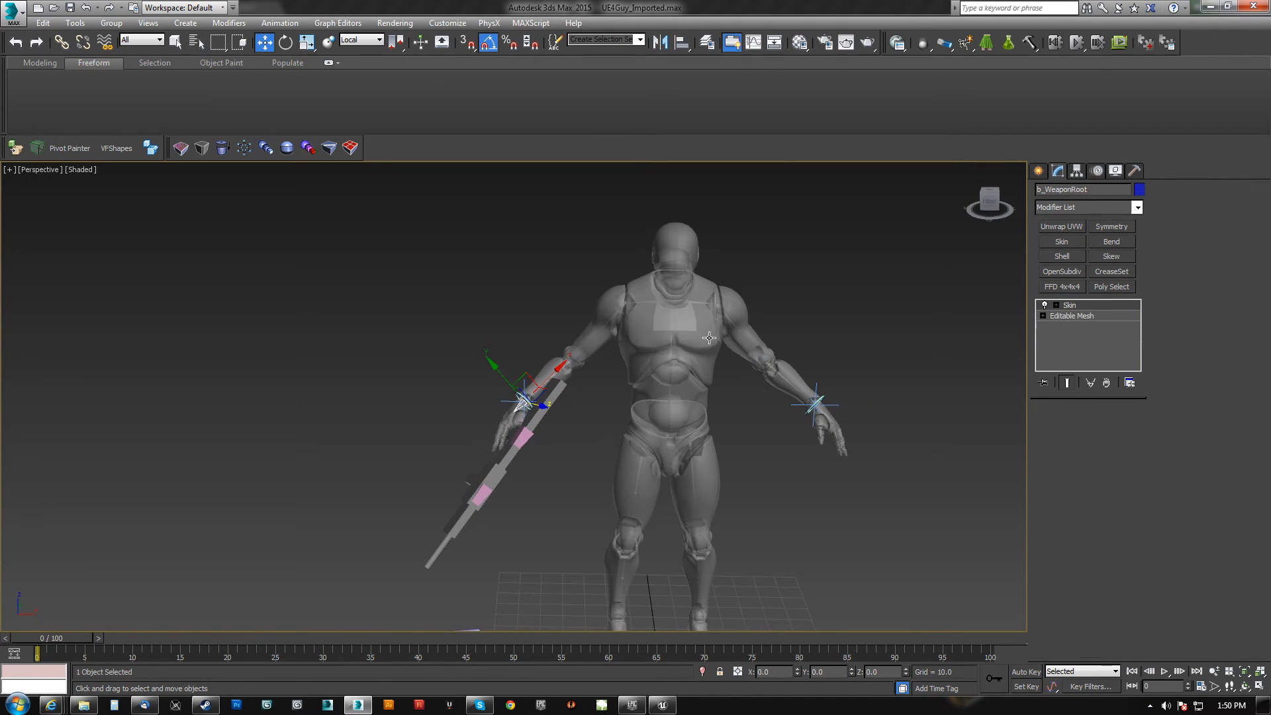
pyautogui.click(848, 305)
pyautogui.moveTo(847, 305)
pyautogui.keyDown('alt'); pyautogui.mouseDown(button='middle')
pyautogui.moveTo(735, 366)
pyautogui.moveTo(740, 391)
pyautogui.moveTo(655, 392)
pyautogui.moveTo(701, 331)
pyautogui.moveTo(815, 292)
pyautogui.mouseUp(button='middle'); pyautogui.keyUp('alt')
pyautogui.click(647, 320)
pyautogui.rightClick(816, 292)
pyautogui.click(852, 390)
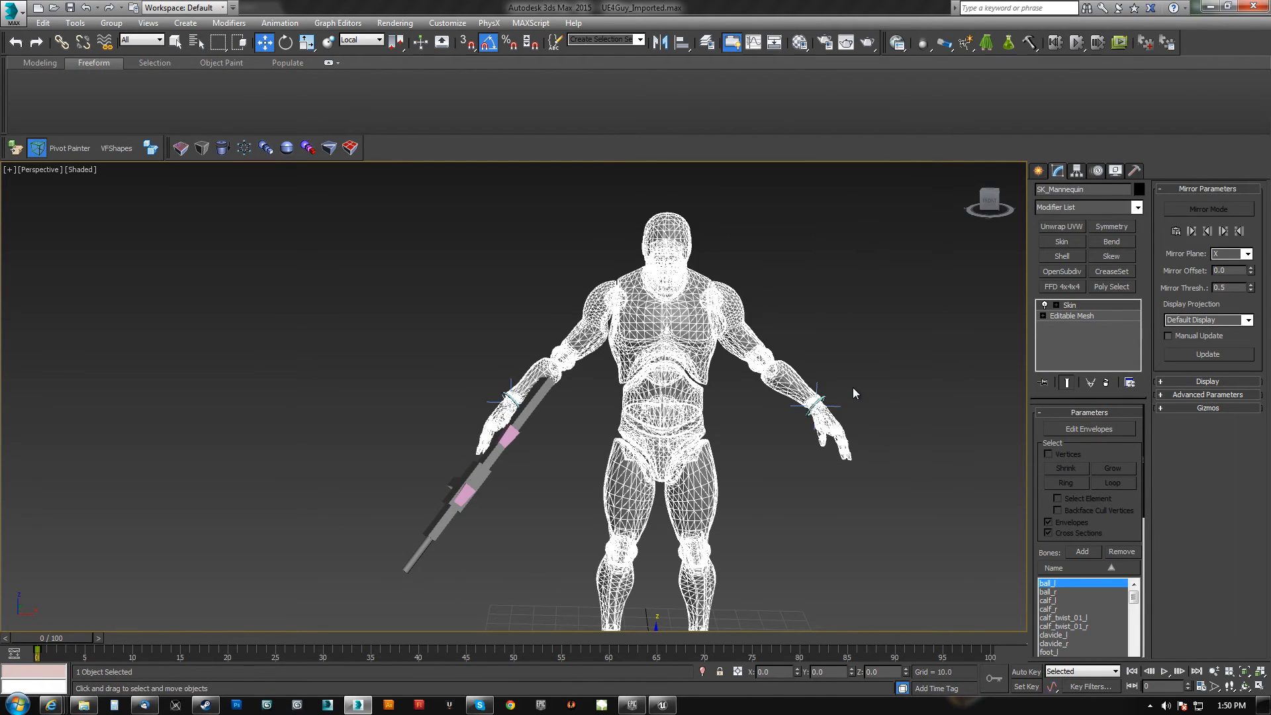
pyautogui.click(1004, 185)
pyautogui.rightClick(921, 240)
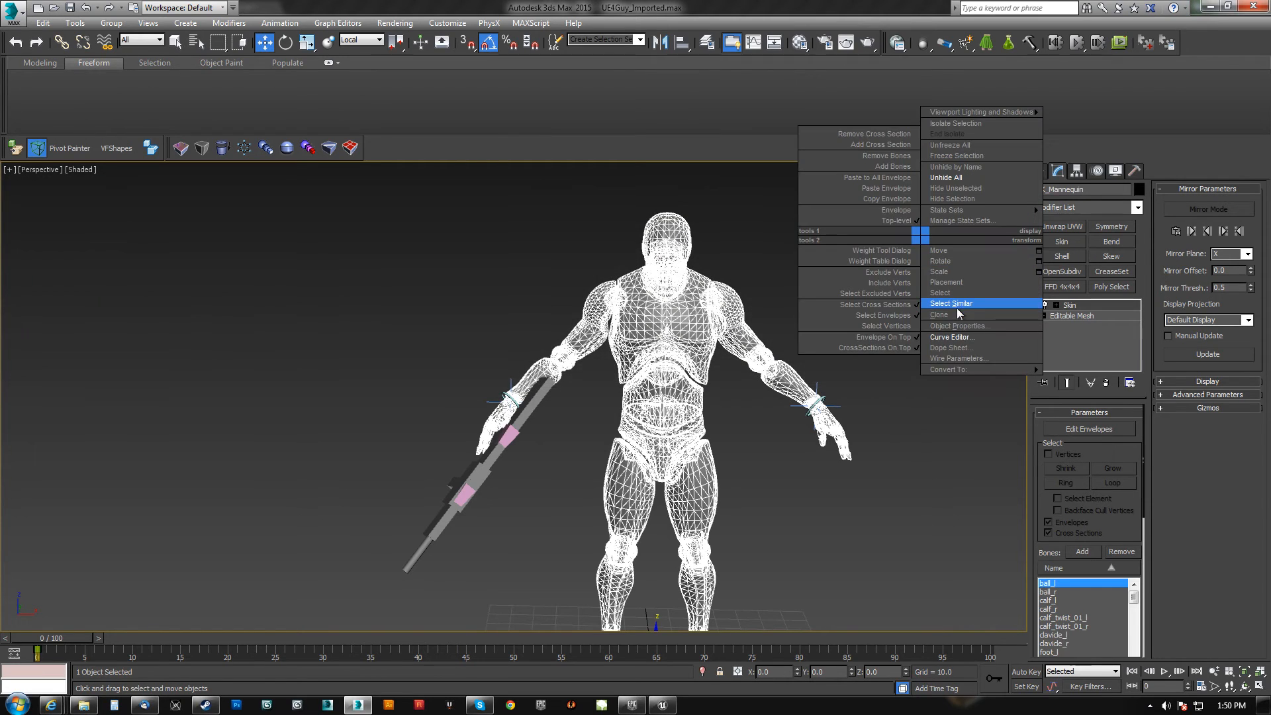
pyautogui.click(955, 315)
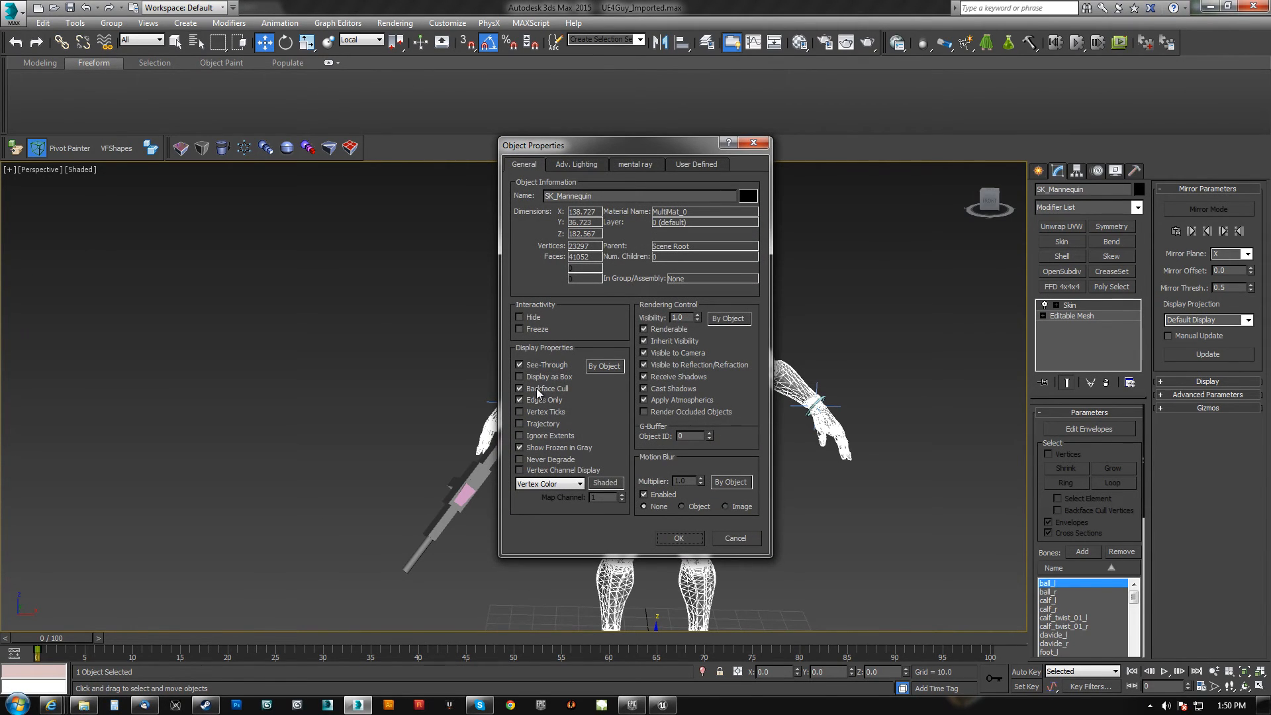
pyautogui.click(678, 537)
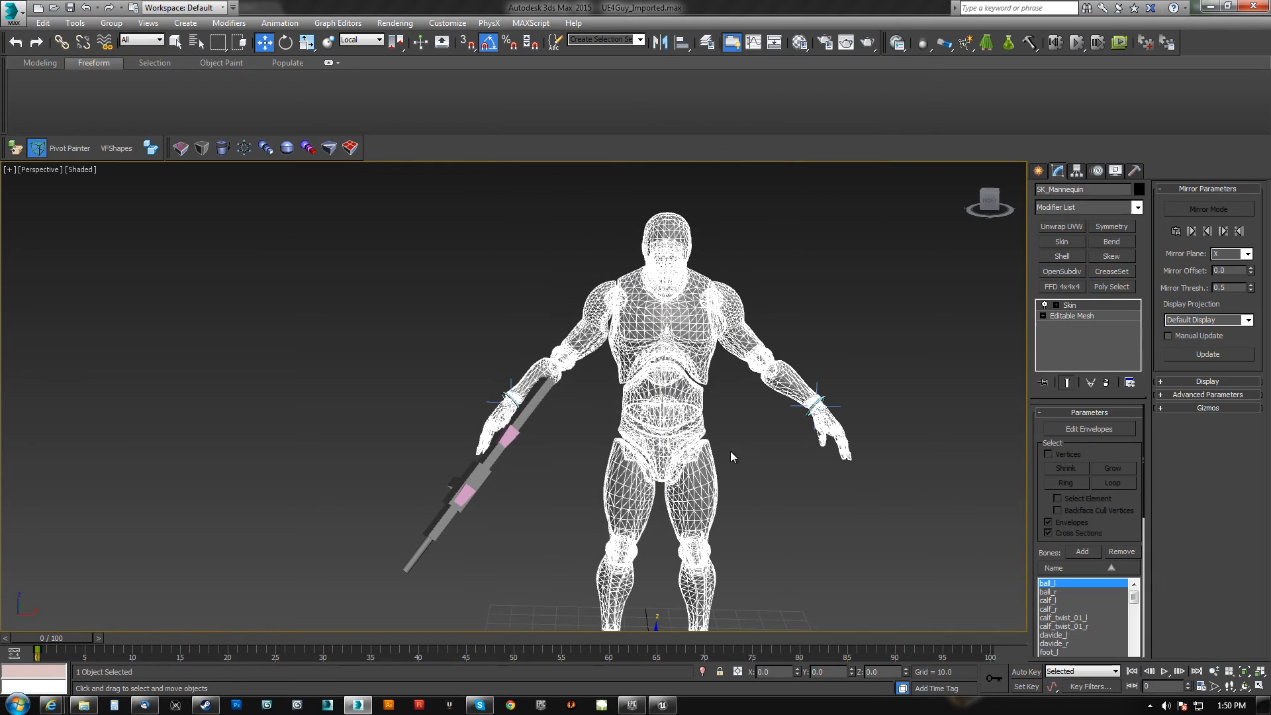
pyautogui.rightClick(773, 304)
pyautogui.click(816, 223)
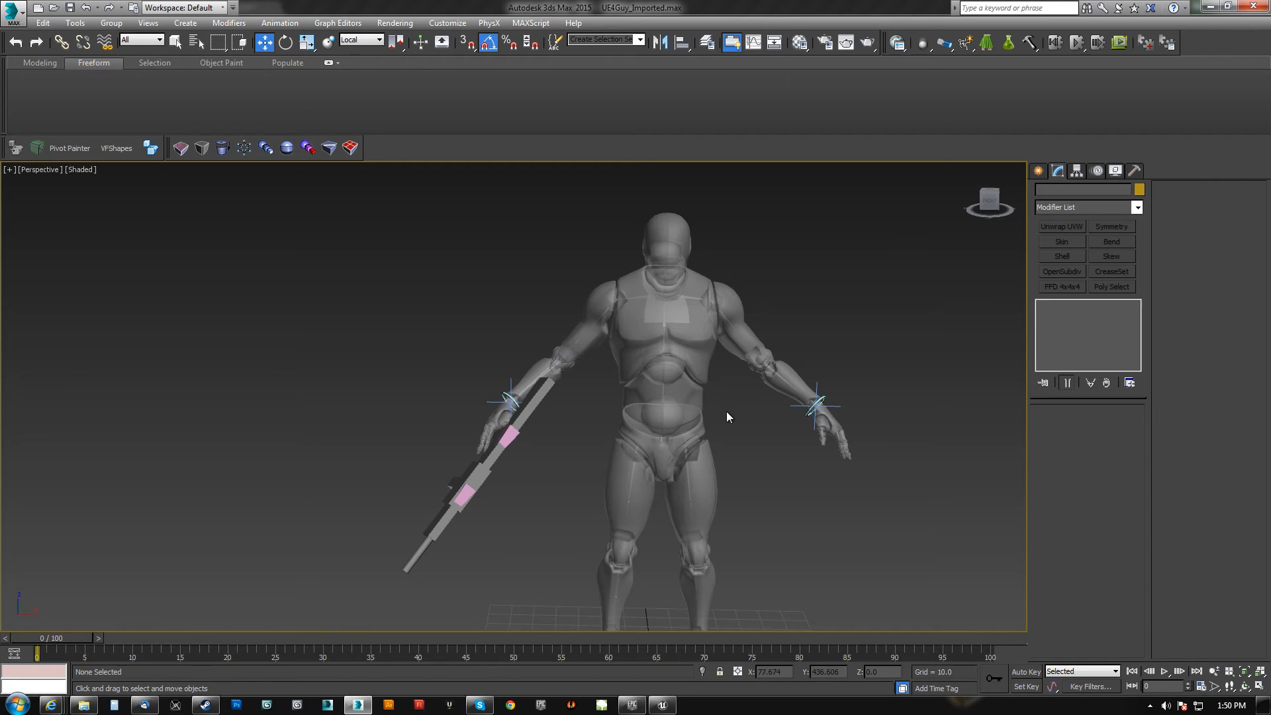
# - Inspect the skeleton inside the mannequin by selecting the upperarm_l, spine_02 and spine_03 bones
pyautogui.scroll(6, 672, 362)
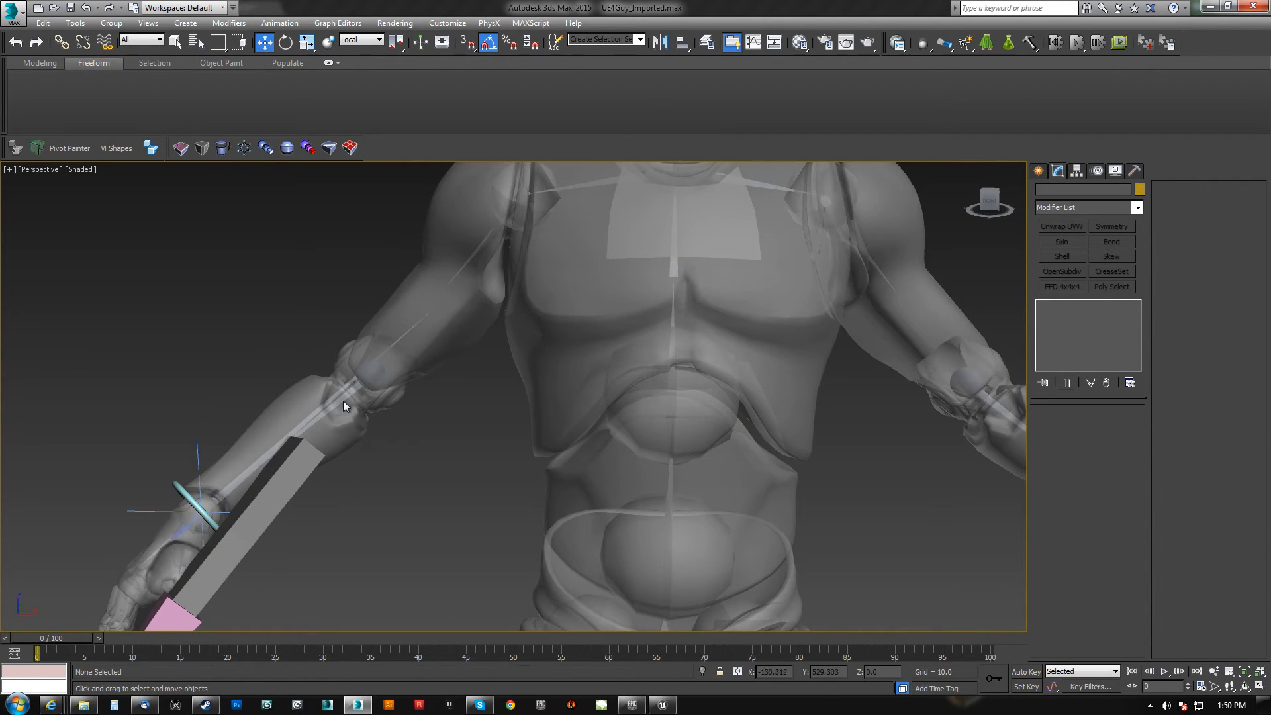
pyautogui.moveTo(342, 399); pyautogui.dragTo(384, 399, button='middle')
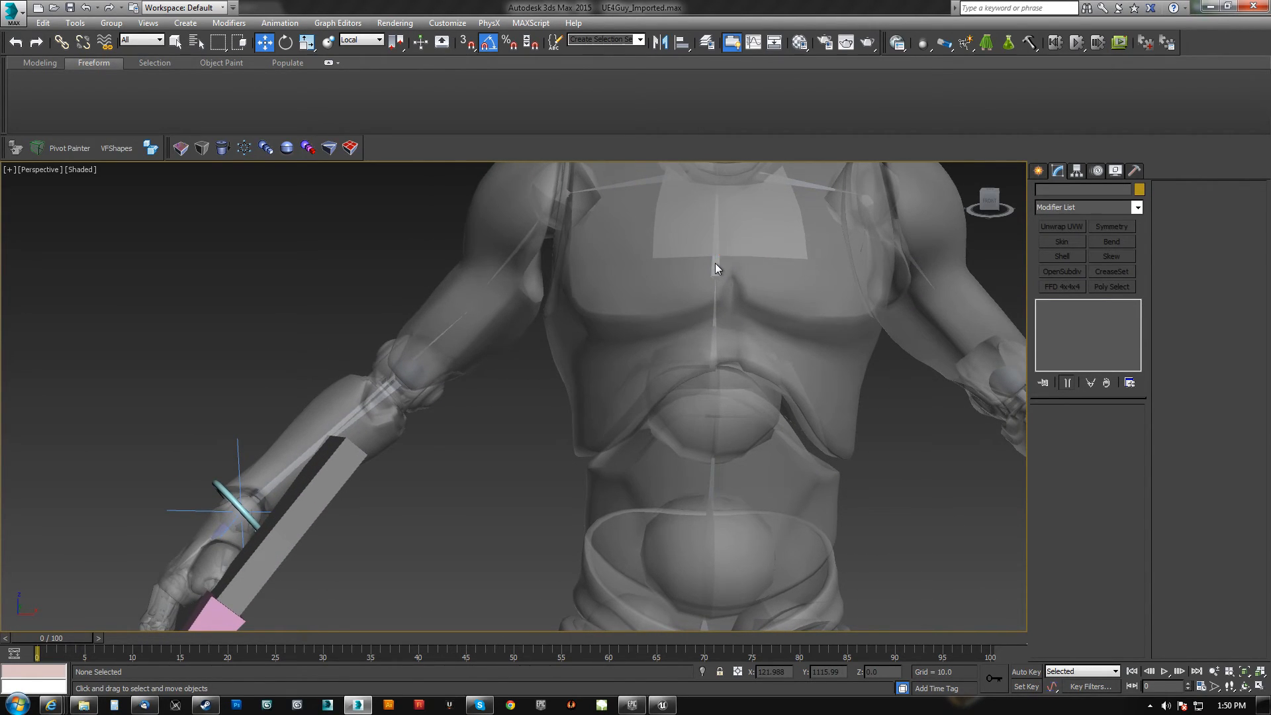
pyautogui.moveTo(764, 264); pyautogui.dragTo(601, 320, button='middle')
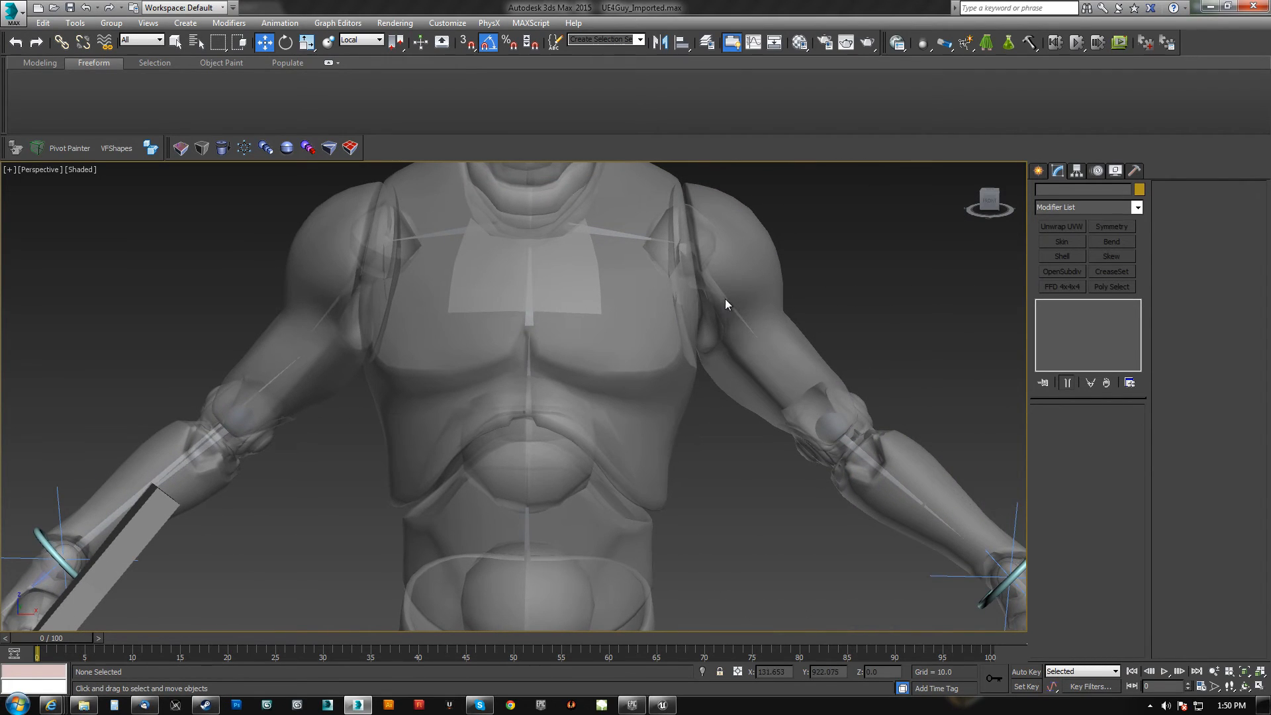
pyautogui.moveTo(709, 347); pyautogui.dragTo(708, 346)
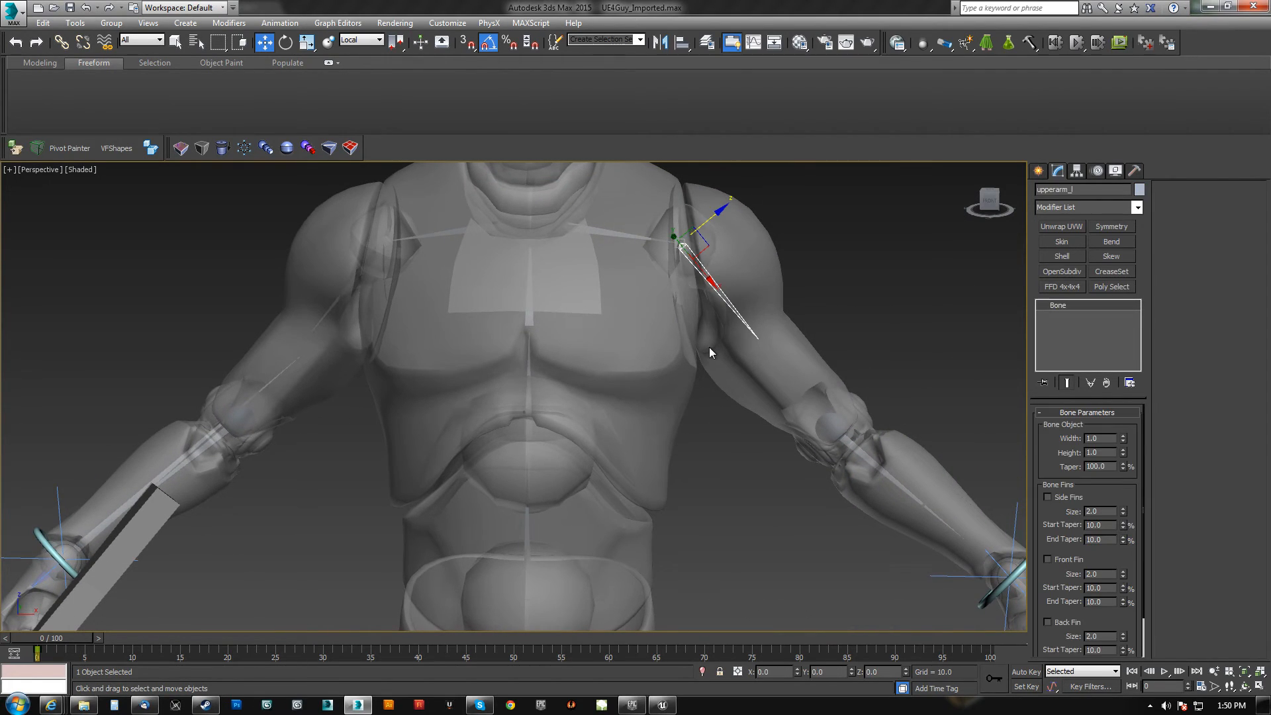
pyautogui.click(531, 295)
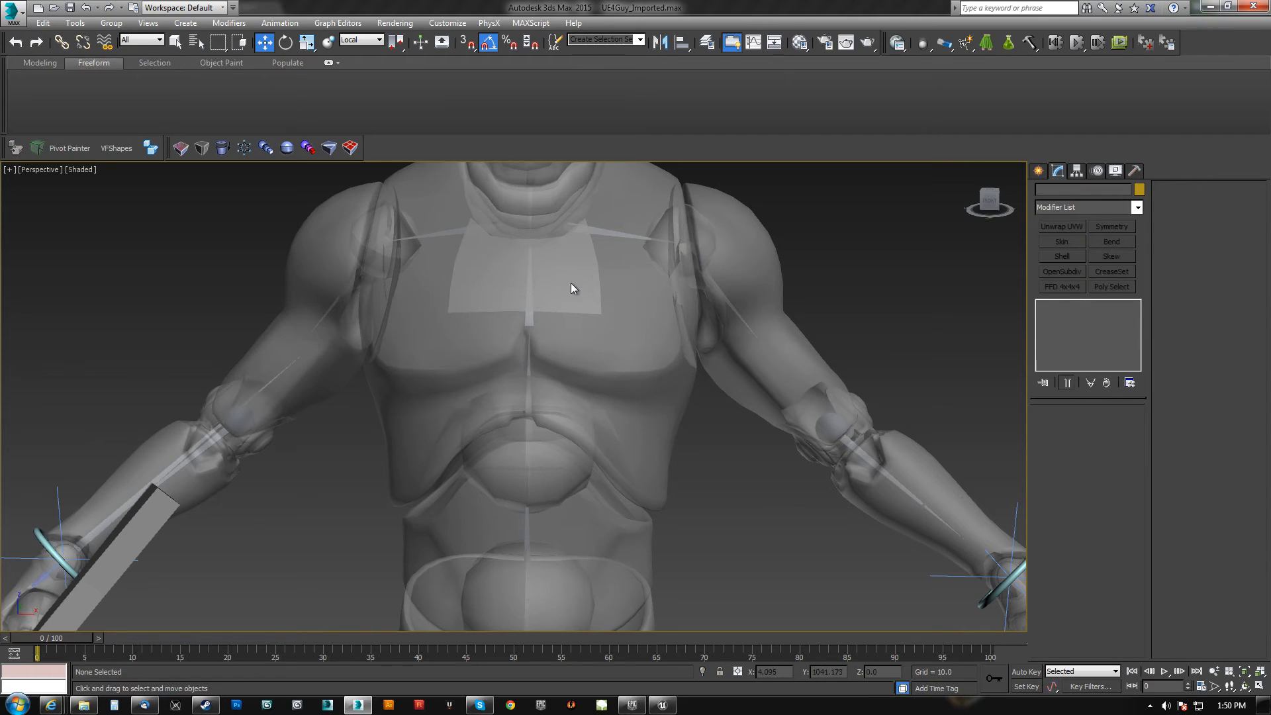
pyautogui.moveTo(570, 284); pyautogui.dragTo(503, 303)
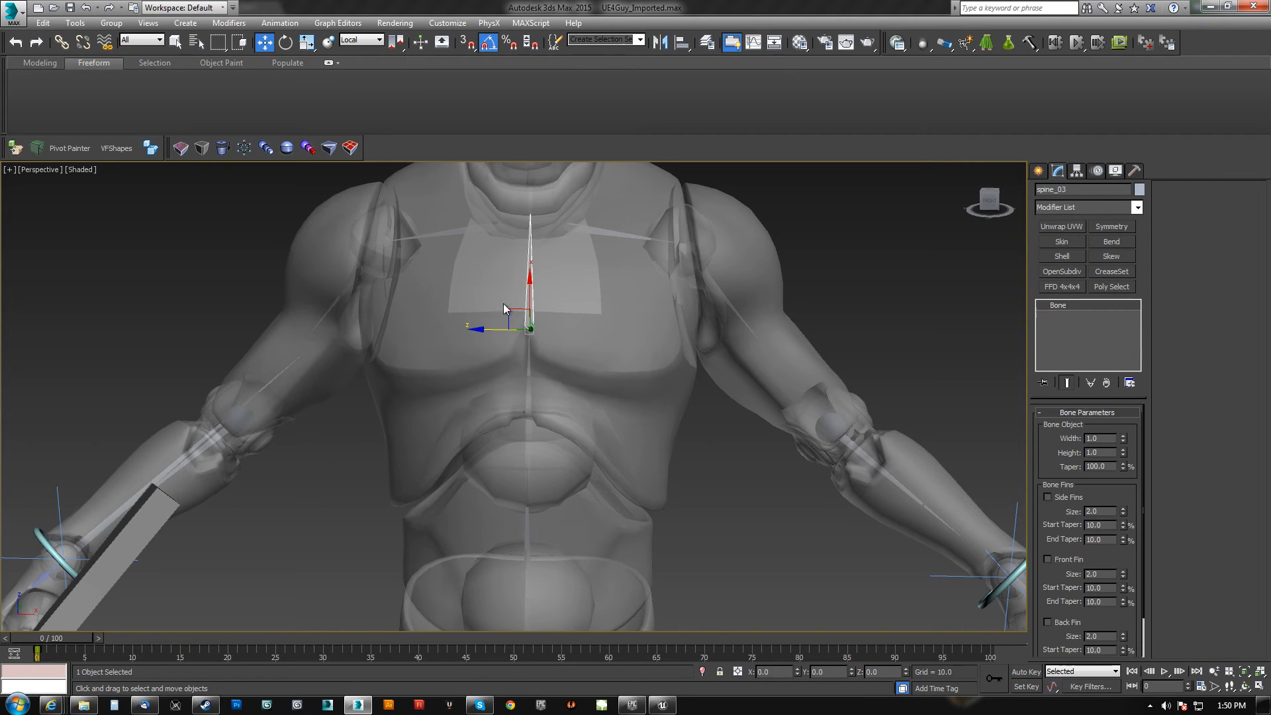
pyautogui.click(529, 379)
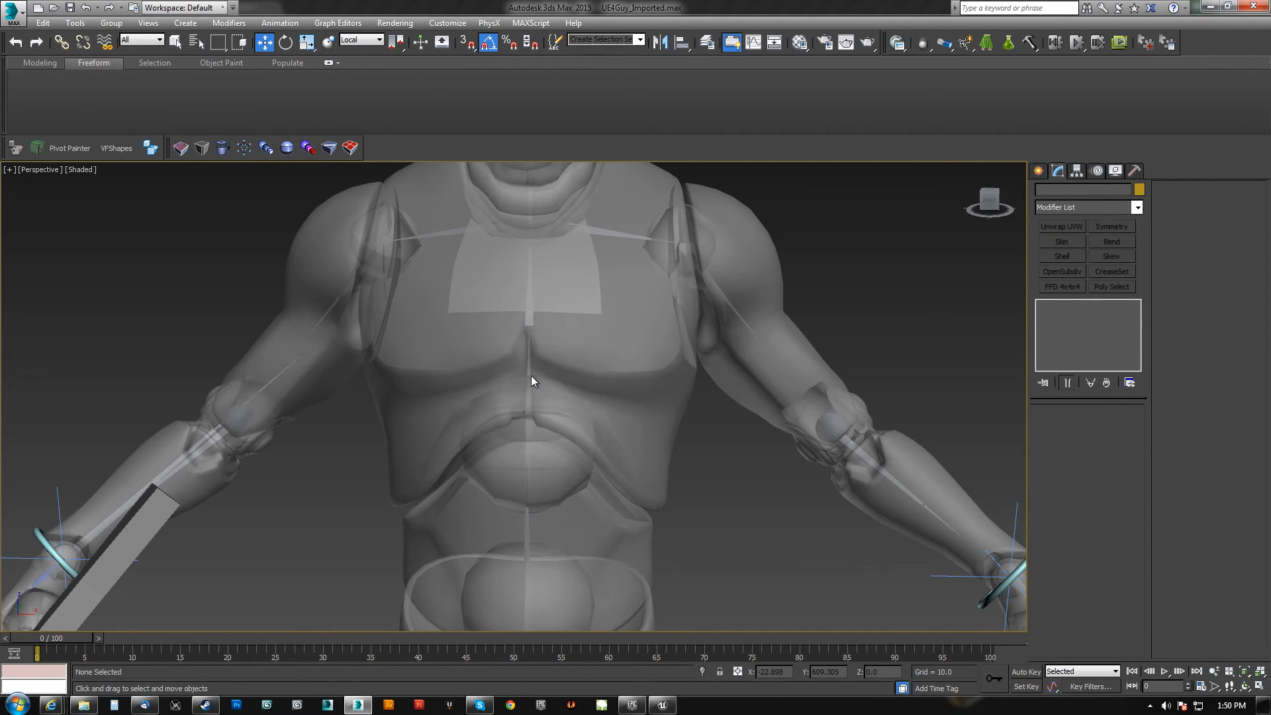
pyautogui.press('F3')
pyautogui.click(528, 429)
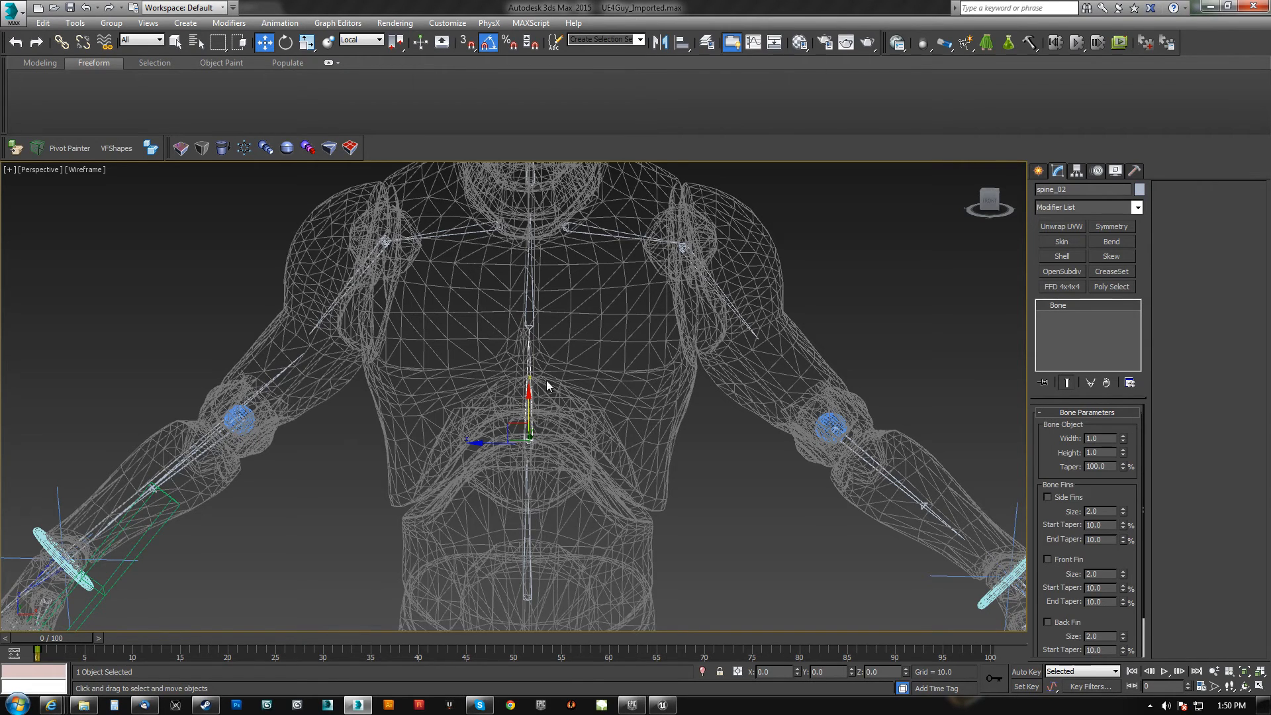
pyautogui.click(529, 317)
pyautogui.press('F3')
pyautogui.moveTo(554, 444); pyautogui.dragTo(853, 178, button='middle')
pyautogui.scroll(-2, 652, 453)
pyautogui.moveTo(649, 456); pyautogui.dragTo(575, 383, button='middle')
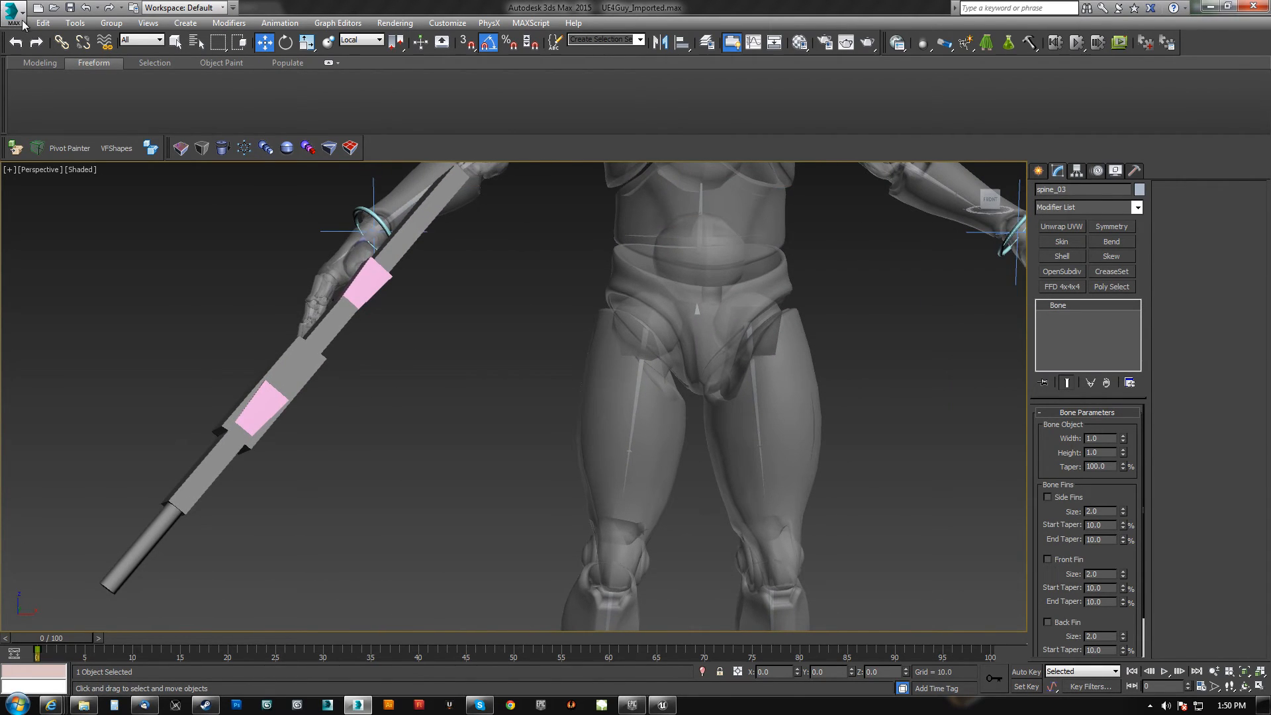
# - Save the scene as a new file named Anim_UE4Guy_Rifle_Idle in the MaxFiles folder
pyautogui.click(23, 25)
pyautogui.click(40, 318)
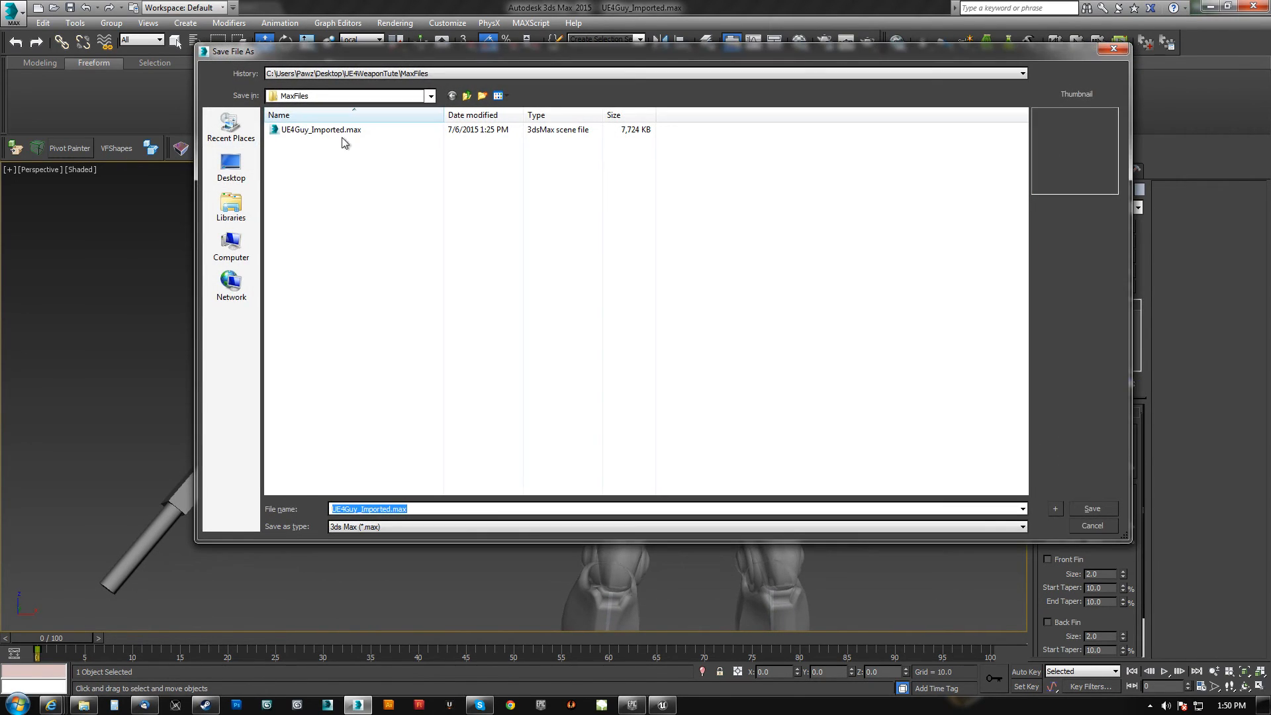
pyautogui.click(344, 135)
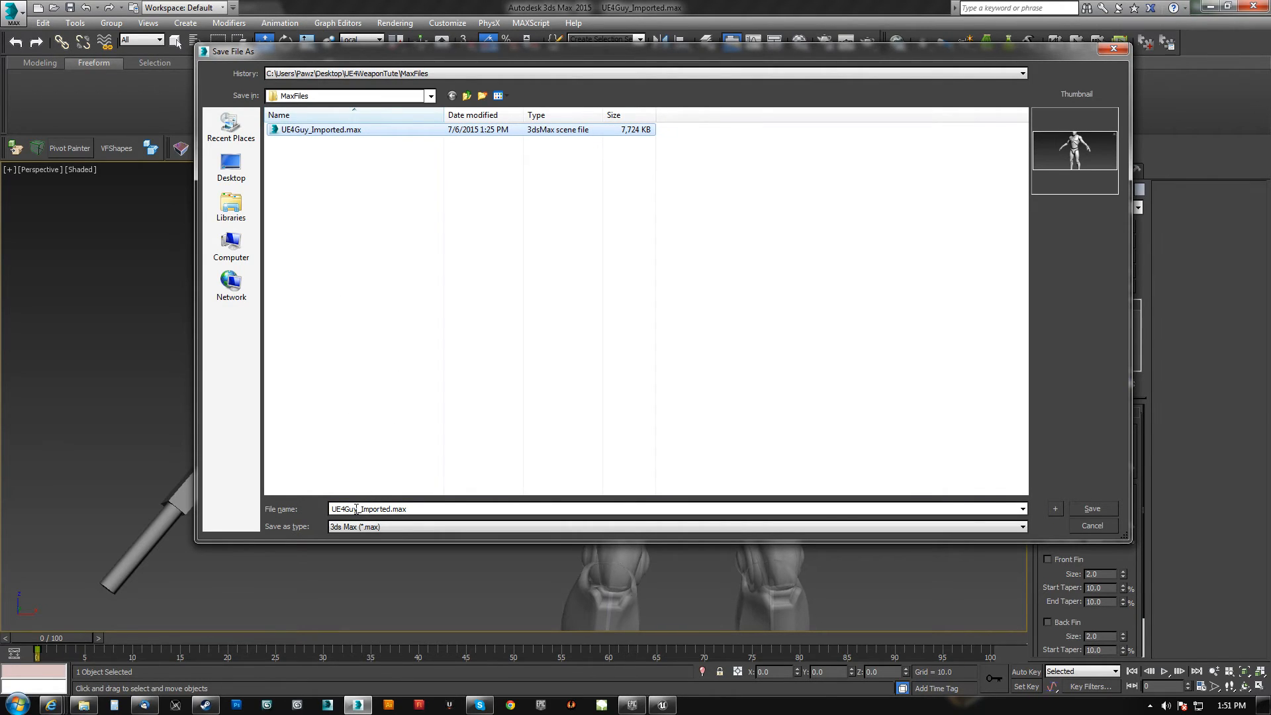
pyautogui.click(432, 510)
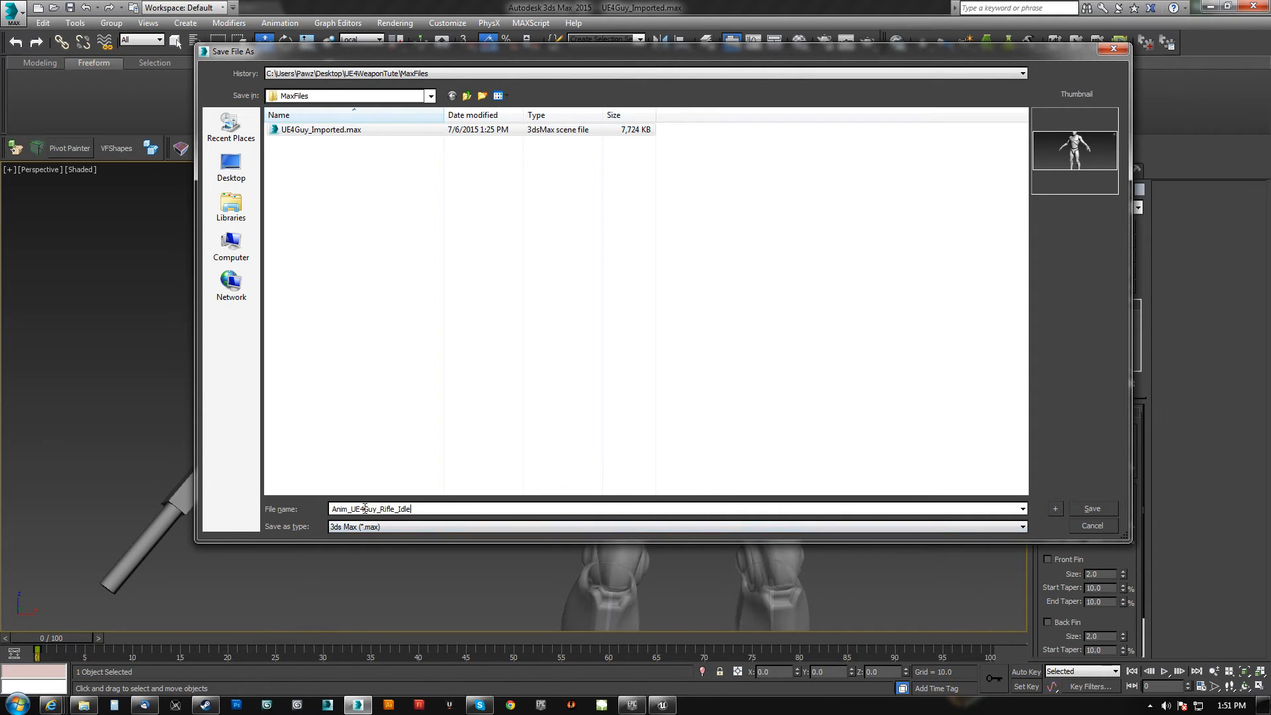
pyautogui.click(1109, 506)
# - Link b_WeaponRoot to the hand_r bone with a link command that picks the bone in the viewport
pyautogui.keyDown('alt'); pyautogui.moveTo(466, 298); pyautogui.dragTo(539, 360, button='middle'); pyautogui.keyUp('alt')
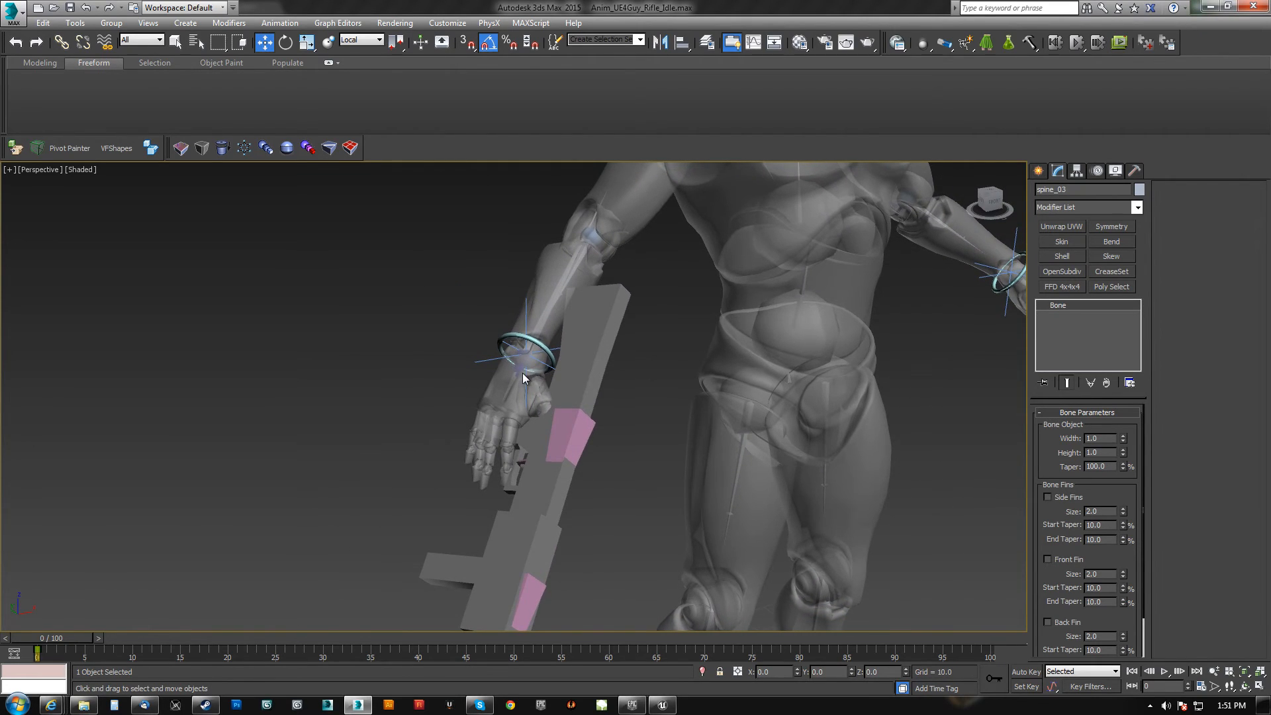
pyautogui.scroll(5, 520, 367)
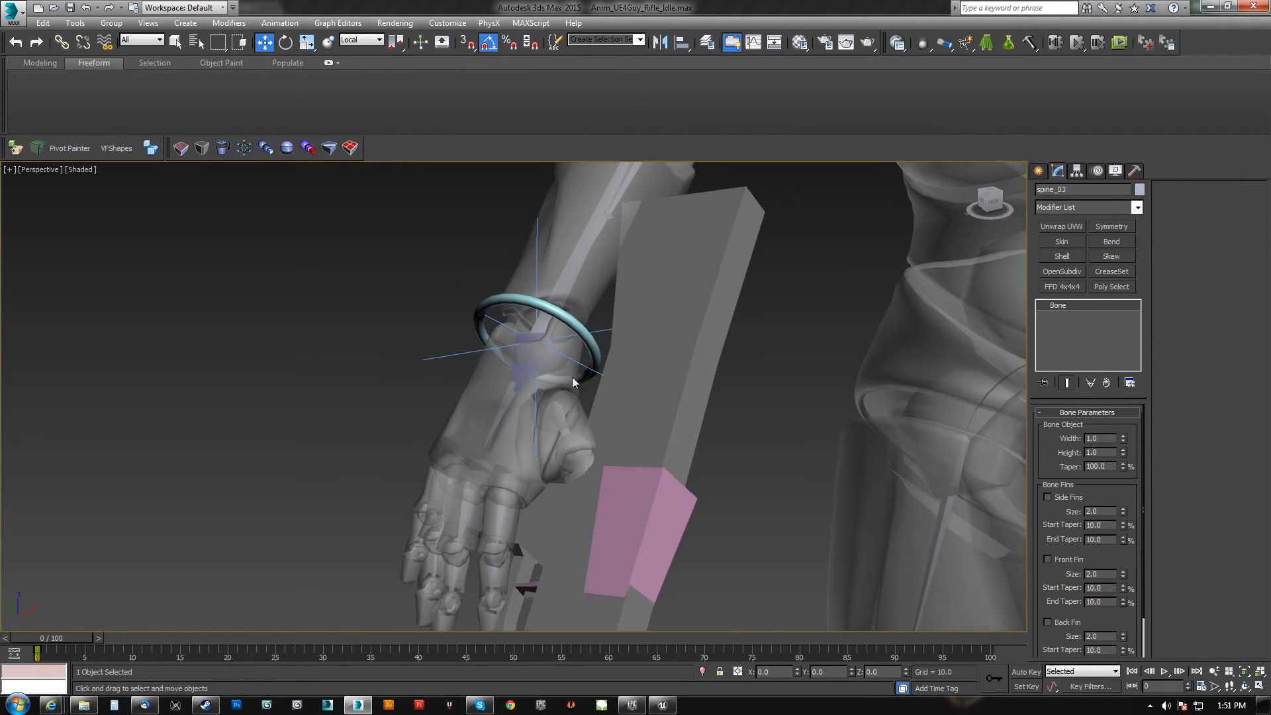
pyautogui.scroll(6, 519, 372)
pyautogui.click(459, 355)
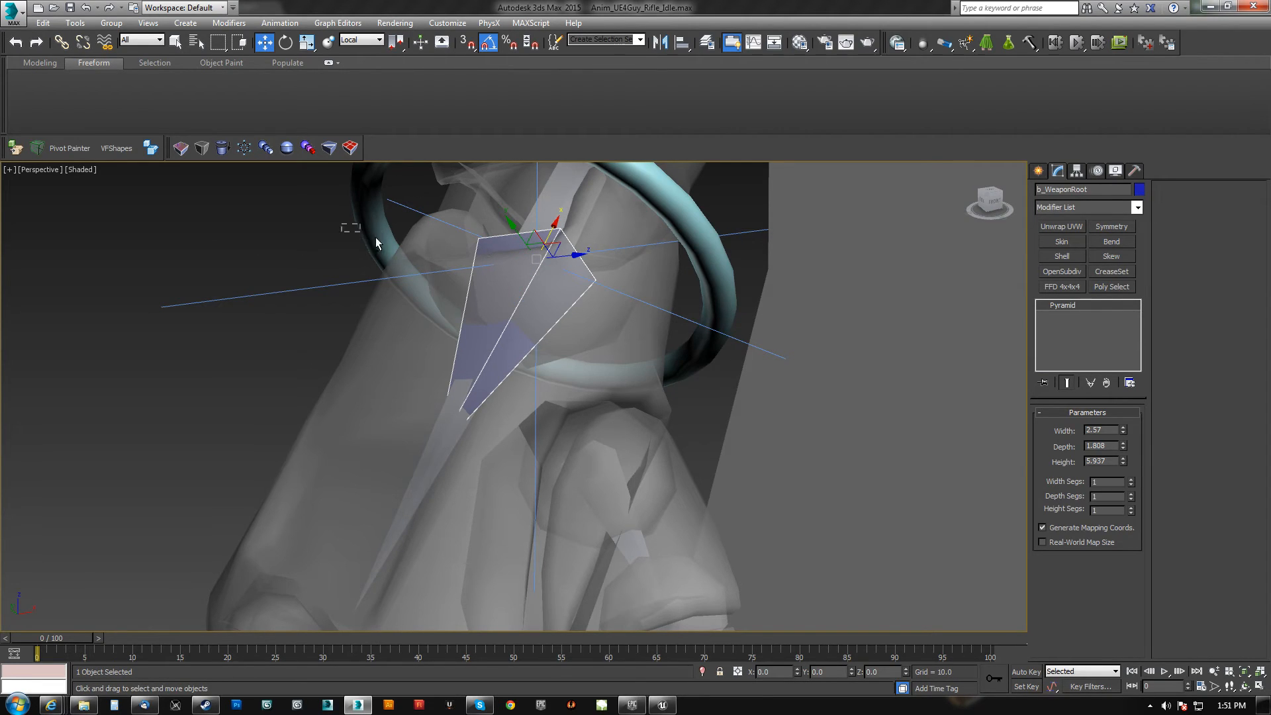
pyautogui.moveTo(510, 290); pyautogui.dragTo(479, 381, button='middle')
pyautogui.moveTo(415, 315)
pyautogui.mouseDown(button='middle')
pyautogui.moveTo(400, 252)
pyautogui.moveTo(459, 349)
pyautogui.mouseUp(button='middle')
pyautogui.scroll(-5, 397, 253)
pyautogui.press('F3')
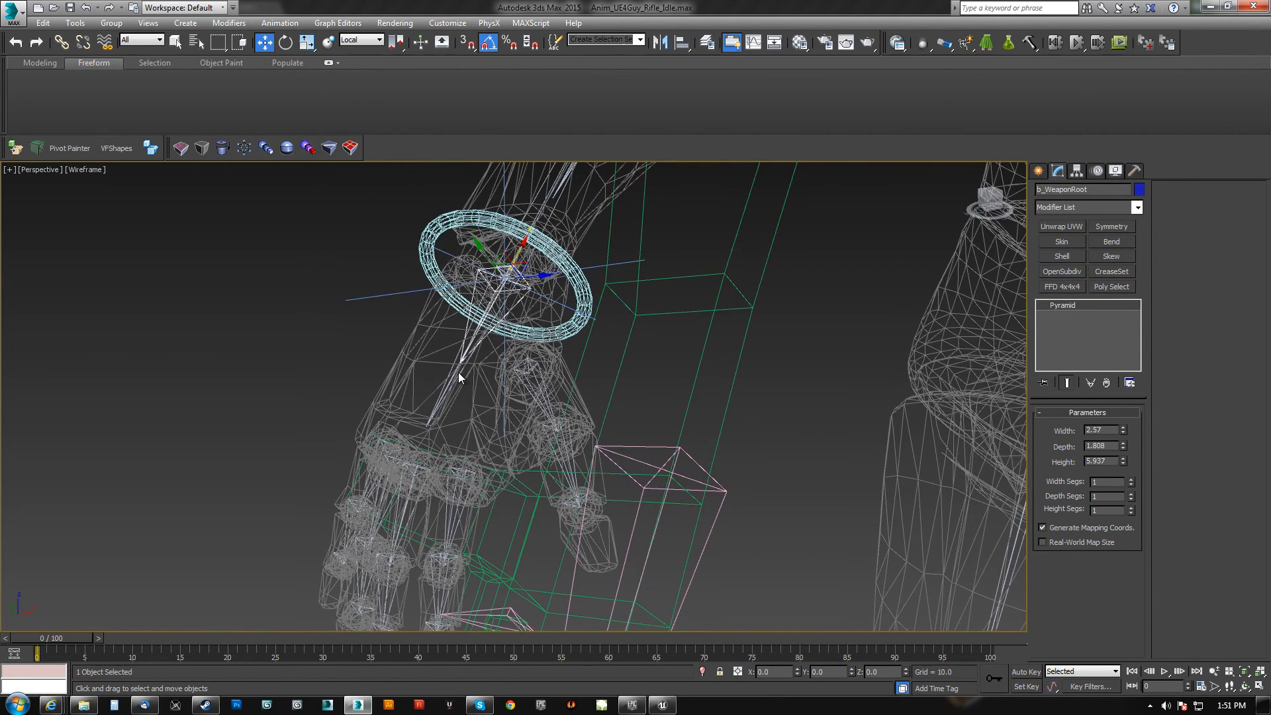
pyautogui.scroll(4, 451, 372)
pyautogui.hotkey('alt', 'l')
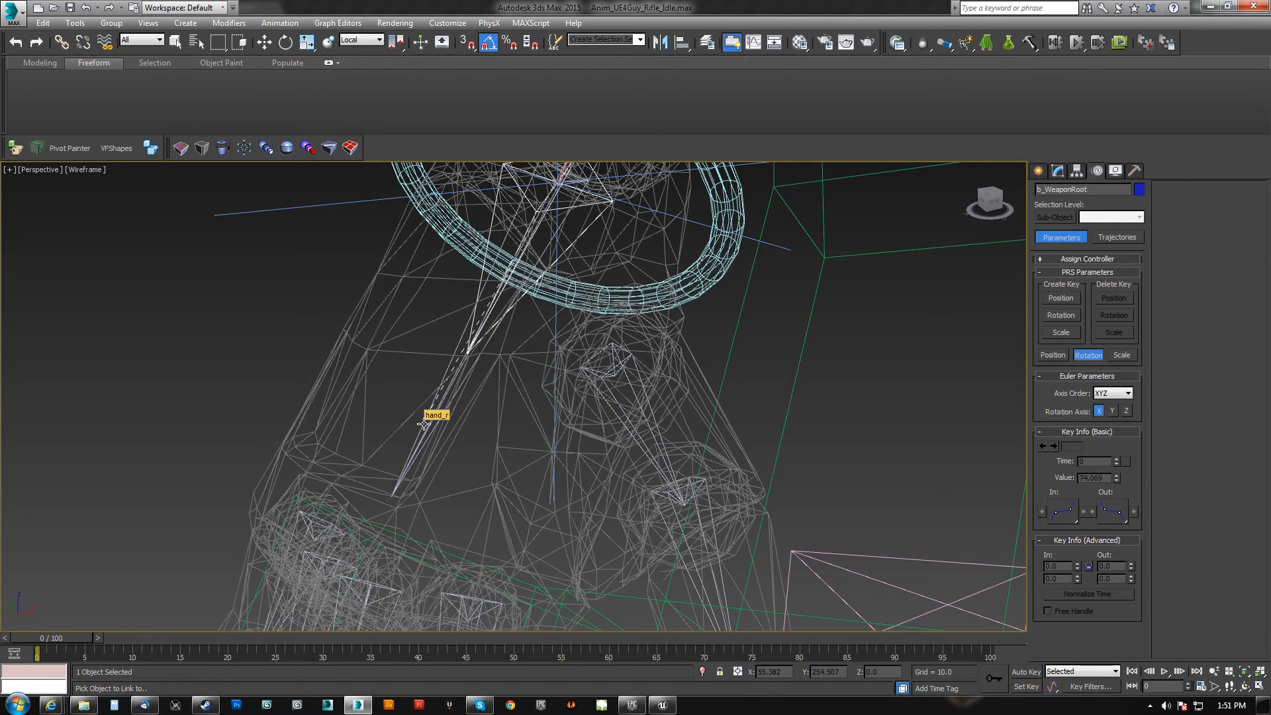
pyautogui.click(424, 423)
pyautogui.scroll(-5, 422, 416)
pyautogui.press('F3')
# - Test the weapon link by rotating RightHand_Control, then undo the rotation
pyautogui.scroll(5, 403, 411)
pyautogui.click(405, 359)
pyautogui.press('e')
pyautogui.moveTo(397, 358); pyautogui.dragTo(500, 436)
pyautogui.hotkey('ctrl', 'z')
# - Deselect everything and examine the mannequin with the attached rifle from several angles
pyautogui.moveTo(499, 437); pyautogui.dragTo(445, 435, button='middle')
pyautogui.scroll(-8, 436, 423)
pyautogui.scroll(8, 476, 480)
pyautogui.scroll(-6, 471, 473)
pyautogui.scroll(5, 371, 443)
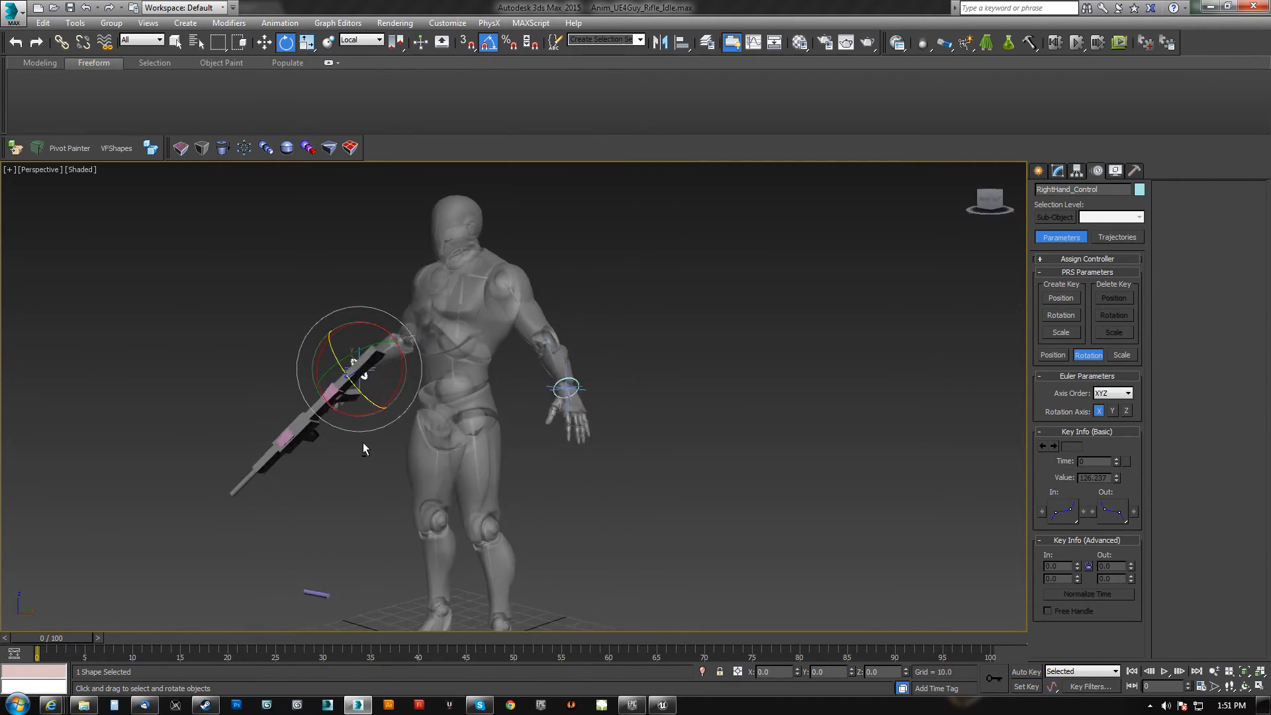
pyautogui.keyDown('alt'); pyautogui.moveTo(362, 442); pyautogui.dragTo(348, 582, button='middle'); pyautogui.keyUp('alt')
pyautogui.click(368, 596)
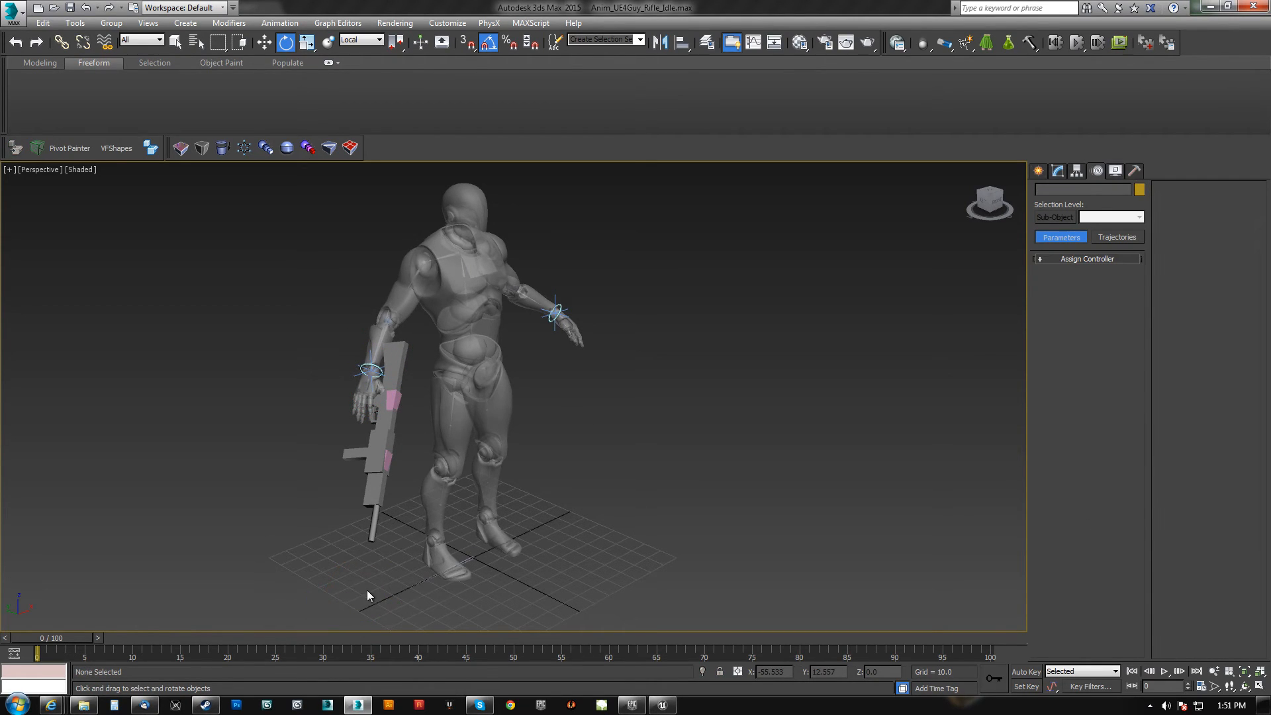
pyautogui.scroll(-1, 430, 515)
pyautogui.scroll(5, 431, 482)
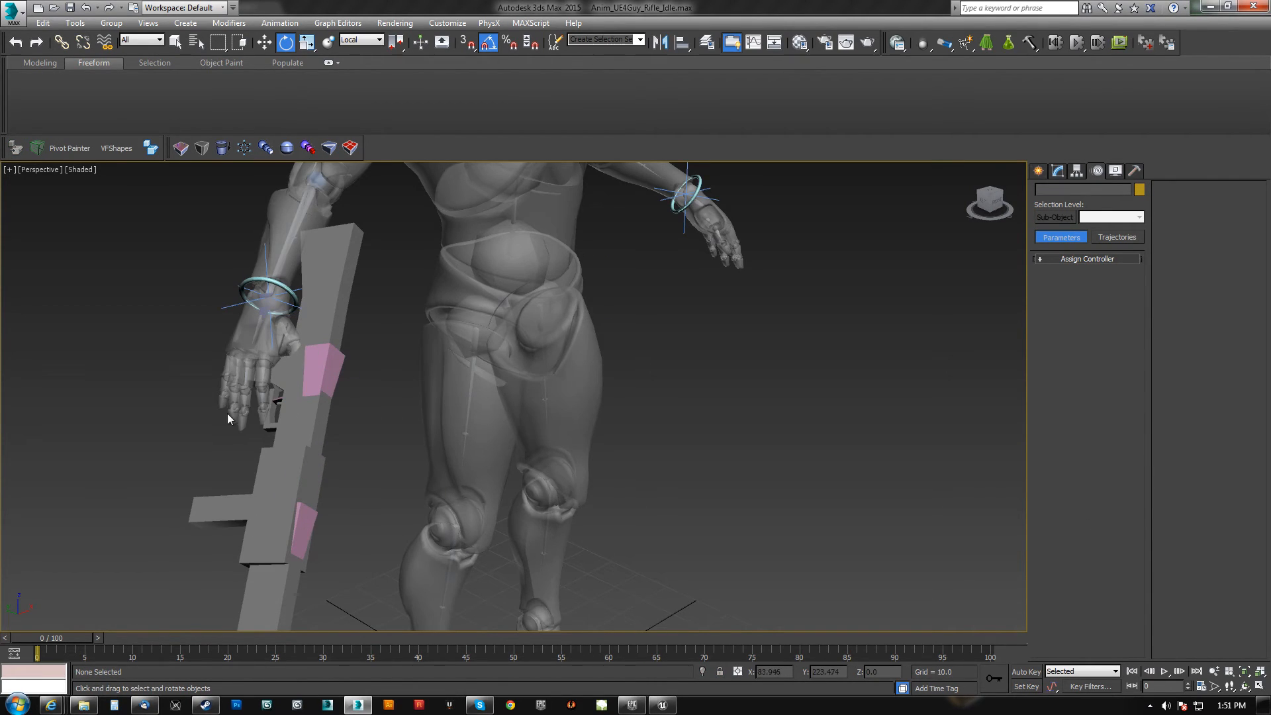
pyautogui.moveTo(492, 485); pyautogui.dragTo(503, 389, button='middle')
pyautogui.moveTo(629, 570); pyautogui.dragTo(502, 474, button='middle')
pyautogui.scroll(-5, 503, 474)
pyautogui.keyDown('alt'); pyautogui.moveTo(501, 424); pyautogui.dragTo(450, 523, button='middle'); pyautogui.keyUp('alt')
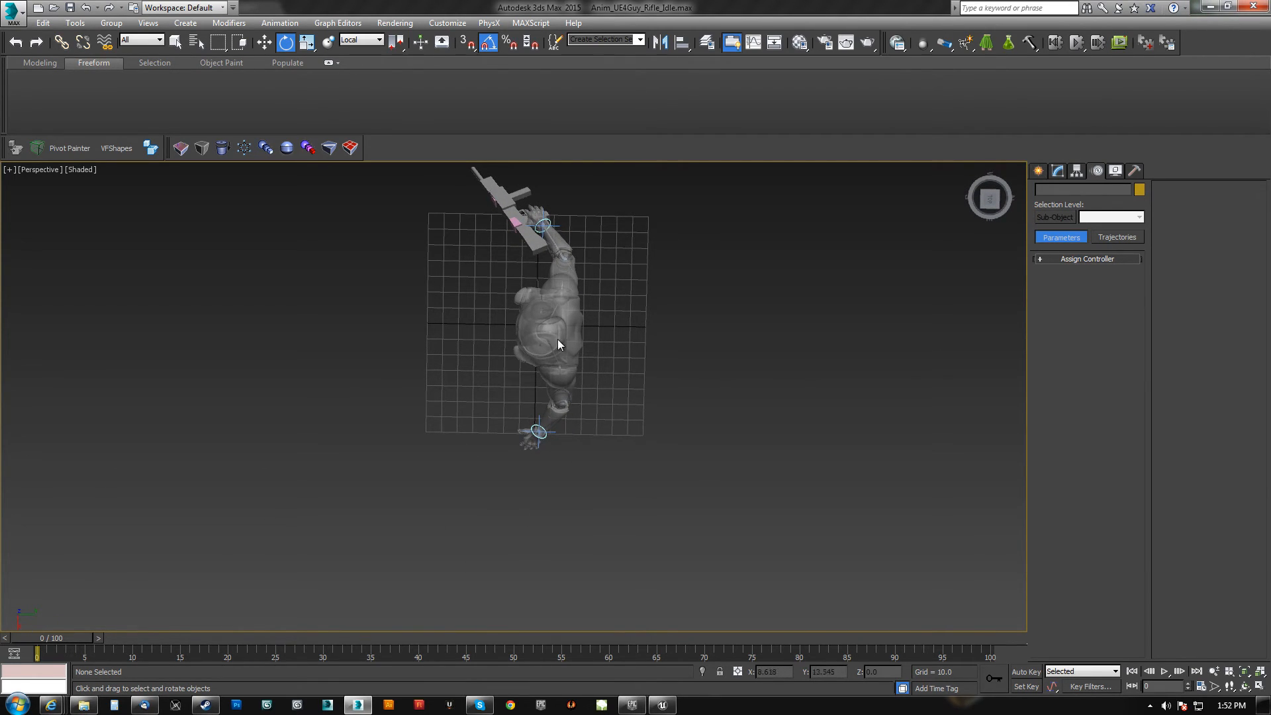
pyautogui.keyDown('alt'); pyautogui.moveTo(574, 448); pyautogui.dragTo(557, 509, button='middle'); pyautogui.keyUp('alt')
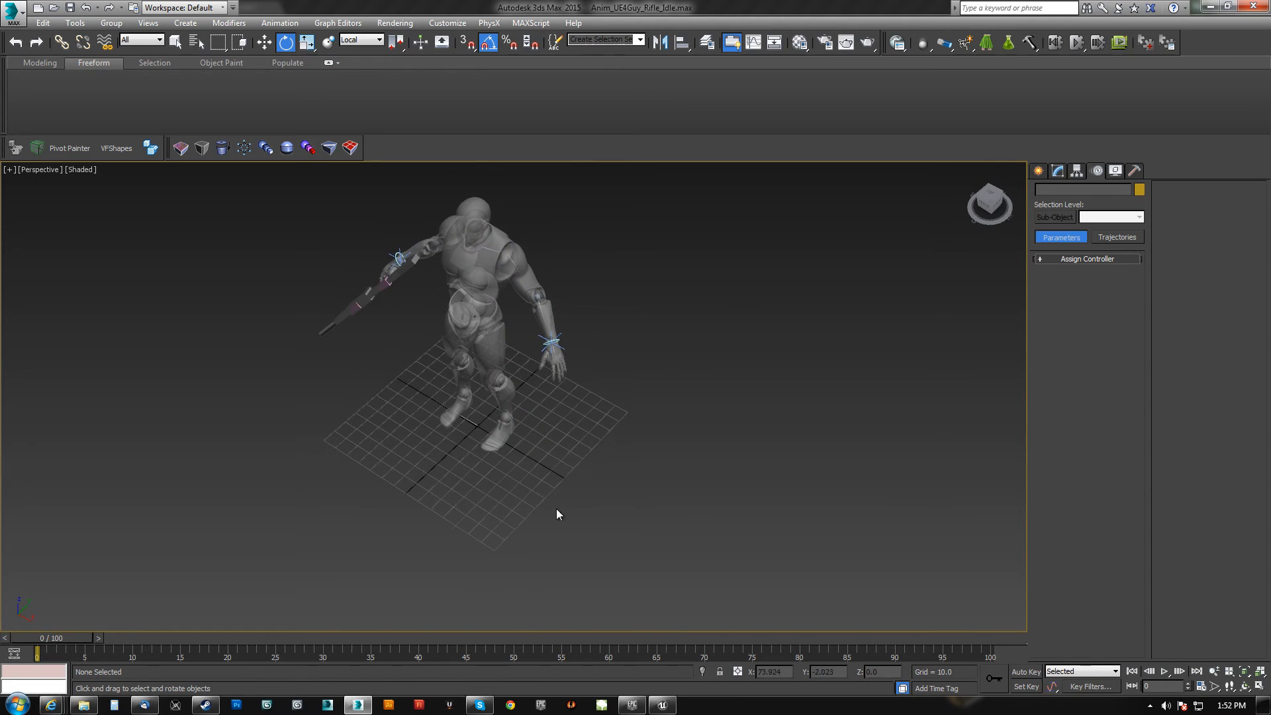
# - Switch to Unreal Editor, open the ThirdPersonCharacter blueprint, select the inherited Mesh and examine its pose and attached rifle from several angles
pyautogui.click(668, 707)
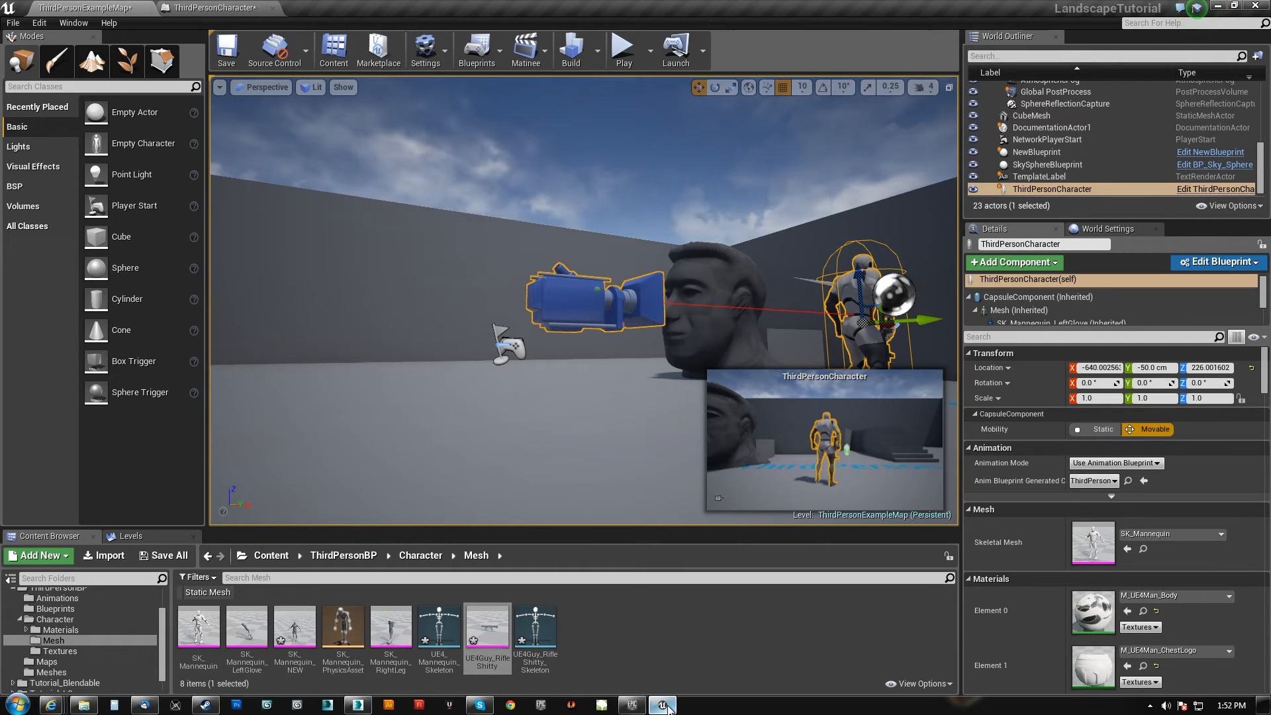
pyautogui.click(213, 7)
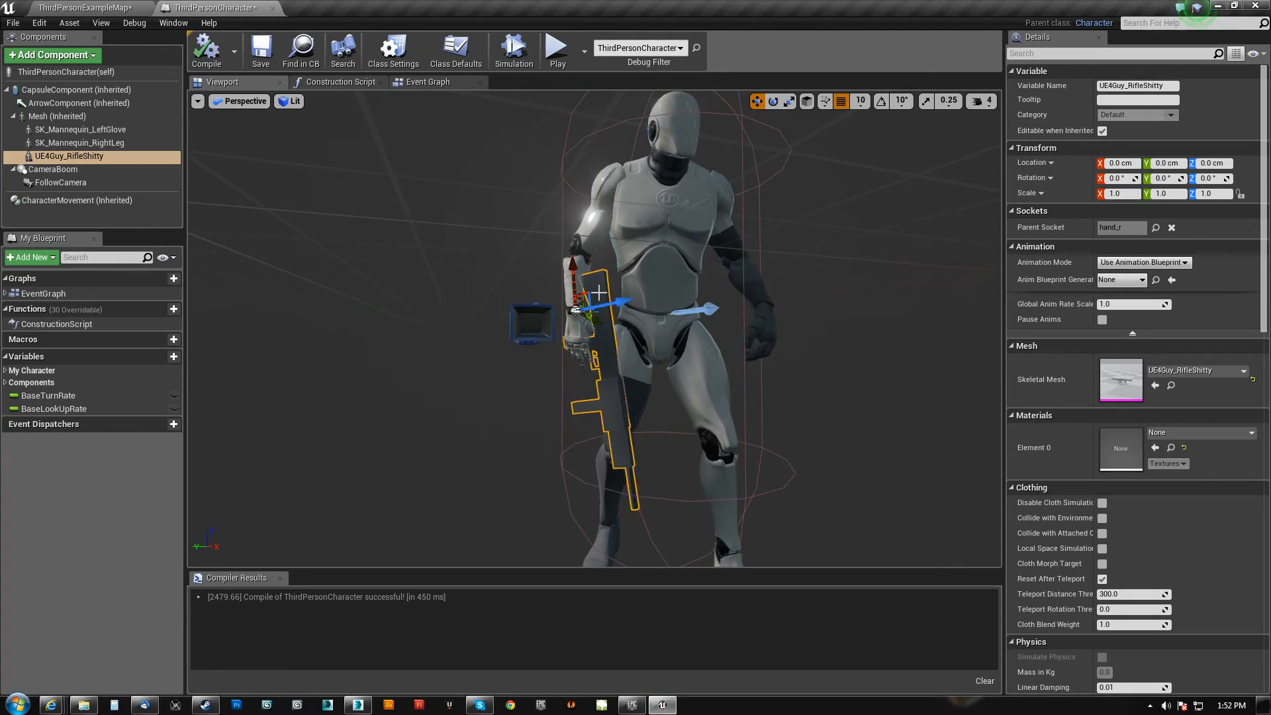
pyautogui.moveTo(519, 292); pyautogui.dragTo(519, 292, button='right')
pyautogui.click(585, 310)
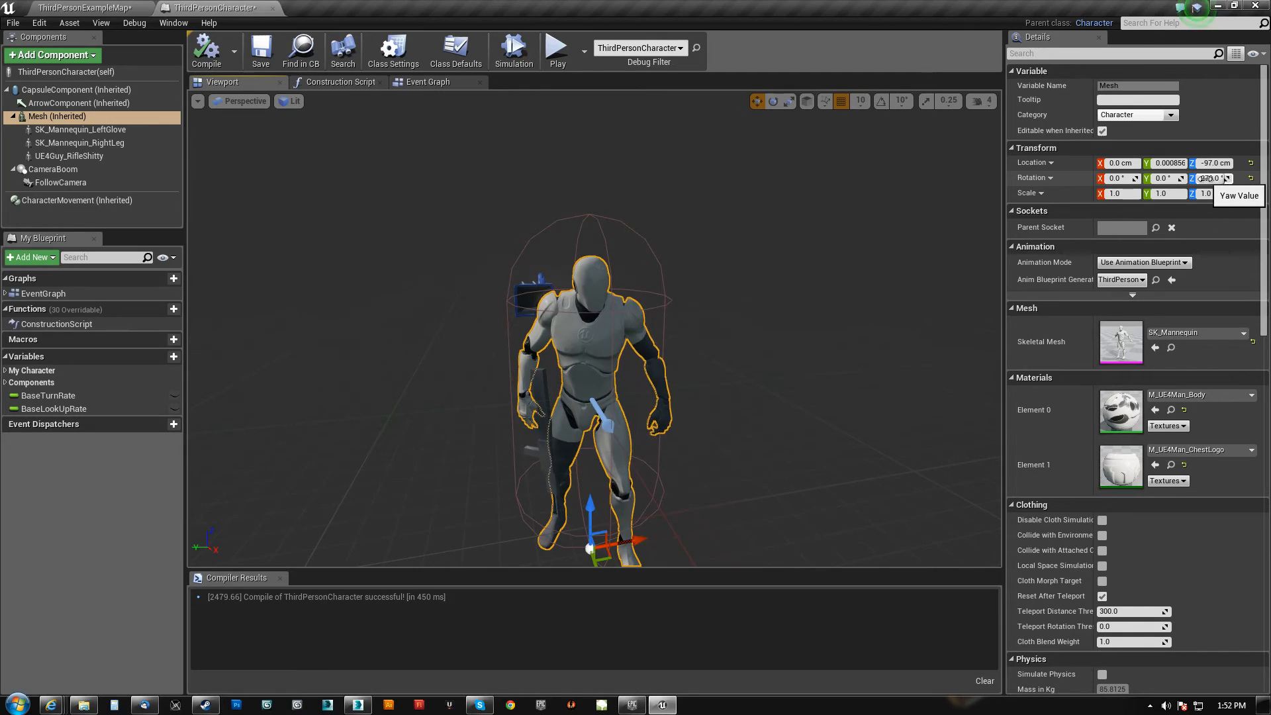
pyautogui.moveTo(814, 344); pyautogui.dragTo(814, 344, button='right')
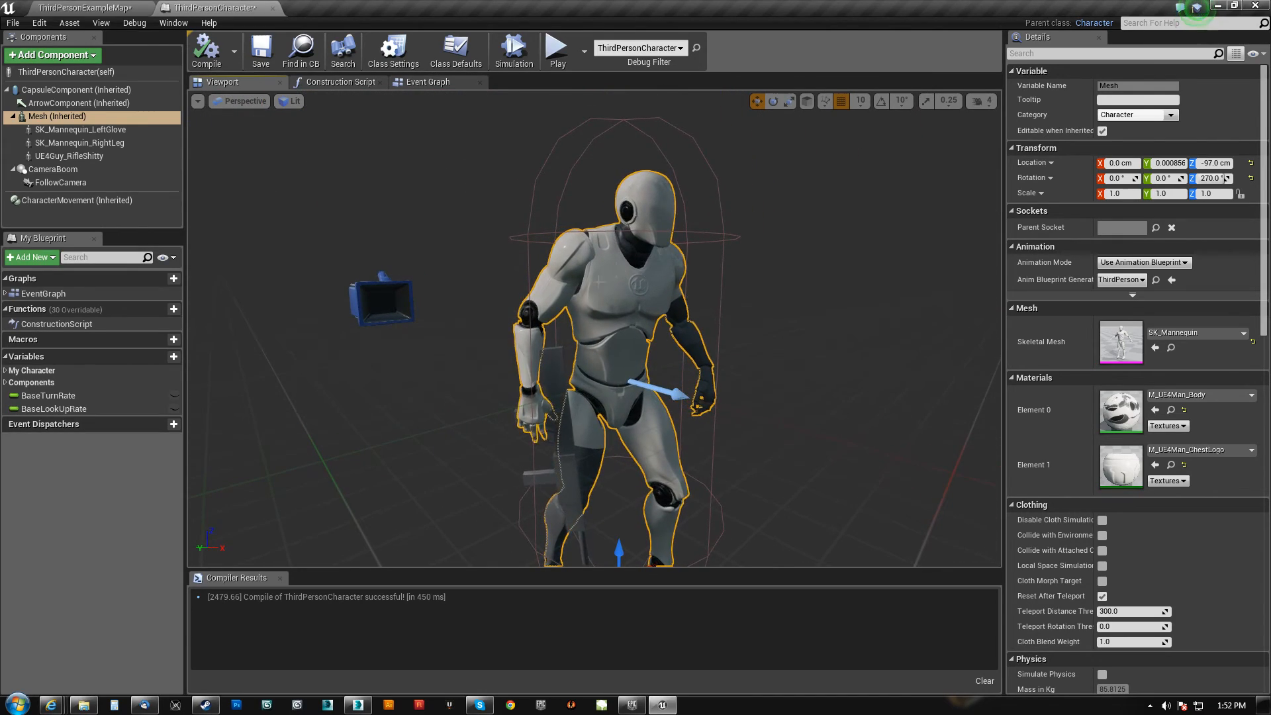
pyautogui.moveTo(552, 553); pyautogui.dragTo(552, 553, button='right')
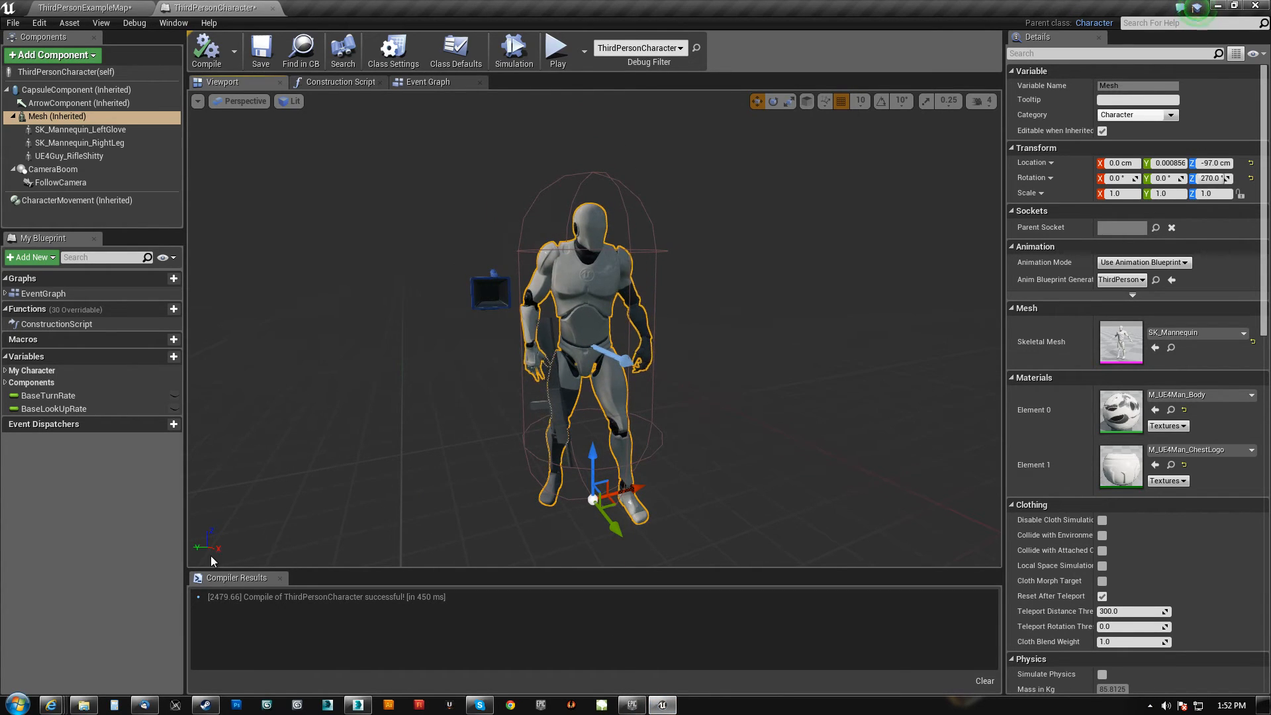
pyautogui.moveTo(422, 445); pyautogui.dragTo(415, 451, button='right')
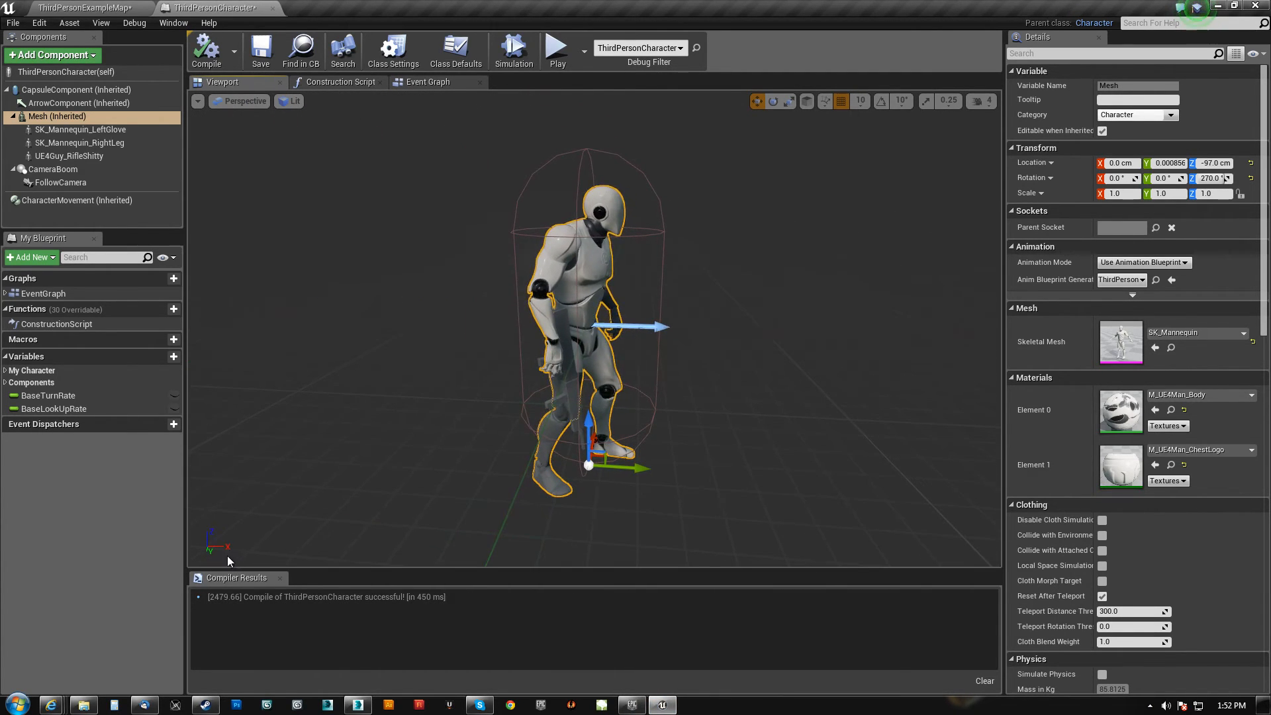
pyautogui.moveTo(228, 549); pyautogui.dragTo(228, 550, button='right')
pyautogui.moveTo(369, 371); pyautogui.dragTo(369, 371, button='right')
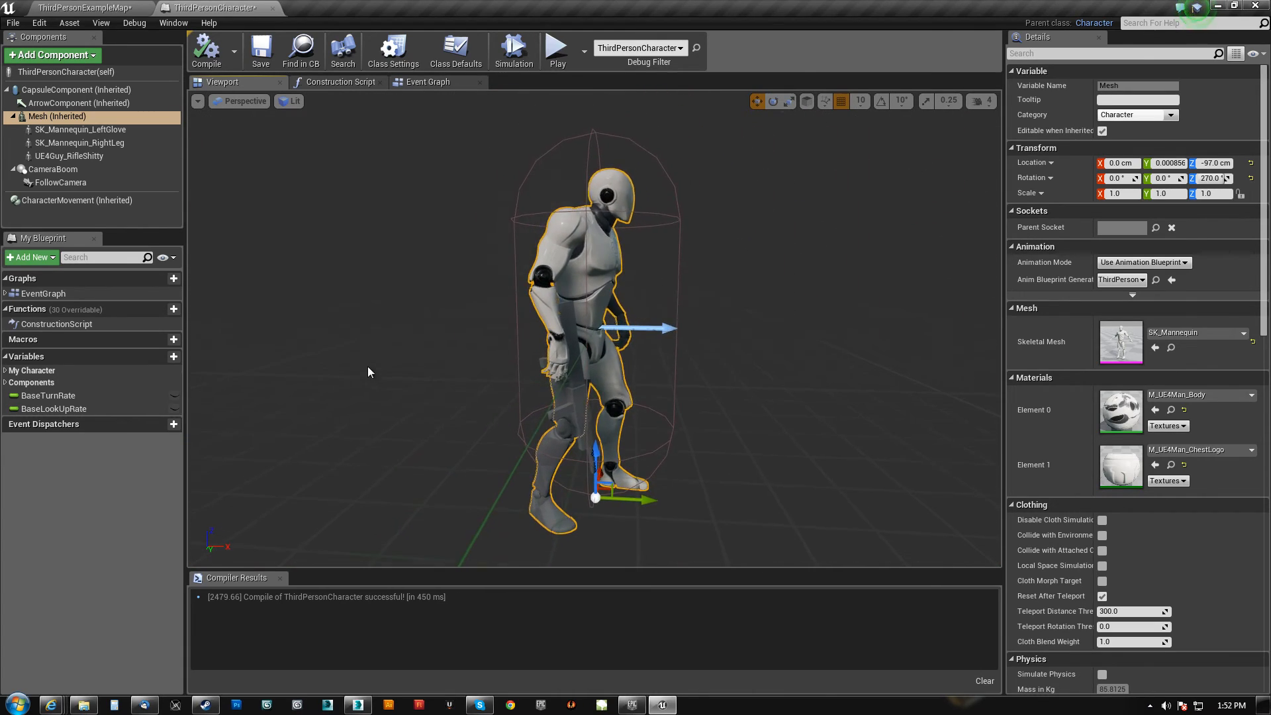
pyautogui.moveTo(289, 529); pyautogui.dragTo(288, 529, button='right')
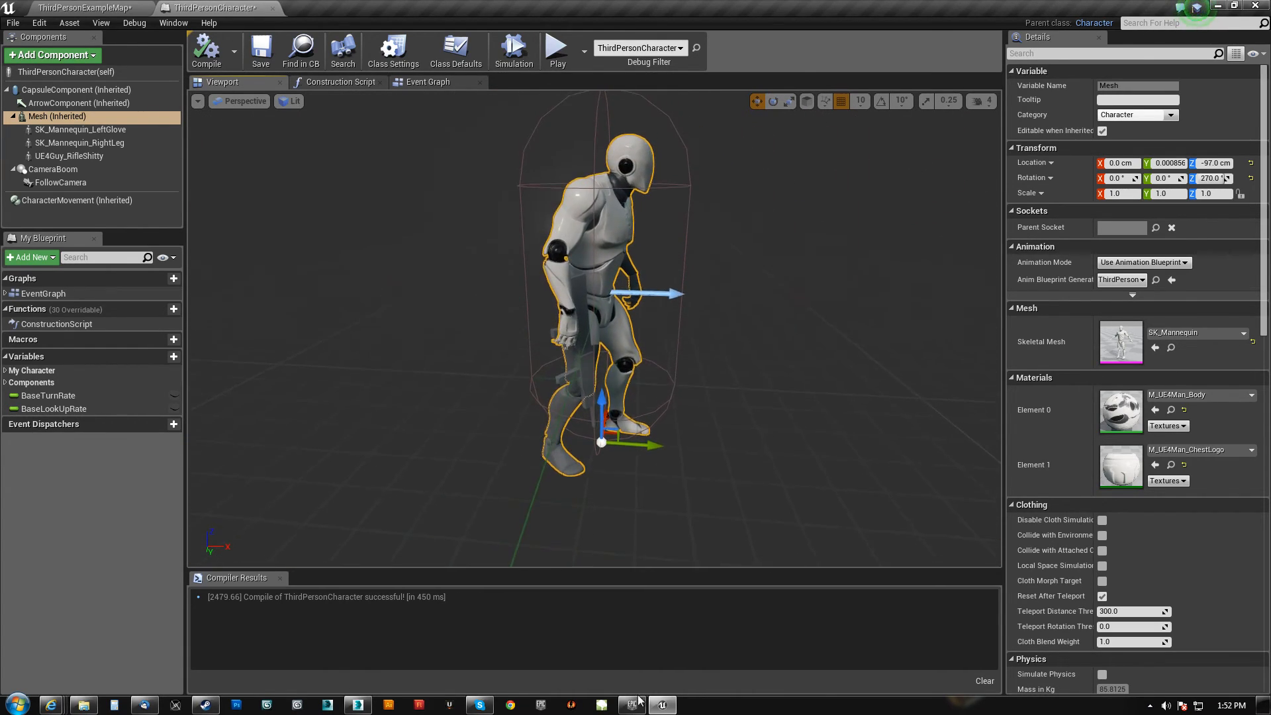
# - Return to 3ds Max and select RightHand_Control at the mannequin's right wrist
pyautogui.click(662, 705)
pyautogui.keyDown('alt'); pyautogui.moveTo(526, 343); pyautogui.dragTo(510, 384, button='middle'); pyautogui.keyUp('alt')
pyautogui.scroll(5, 431, 339)
pyautogui.scroll(-4, 540, 325)
pyautogui.scroll(5, 446, 334)
pyautogui.click(432, 324)
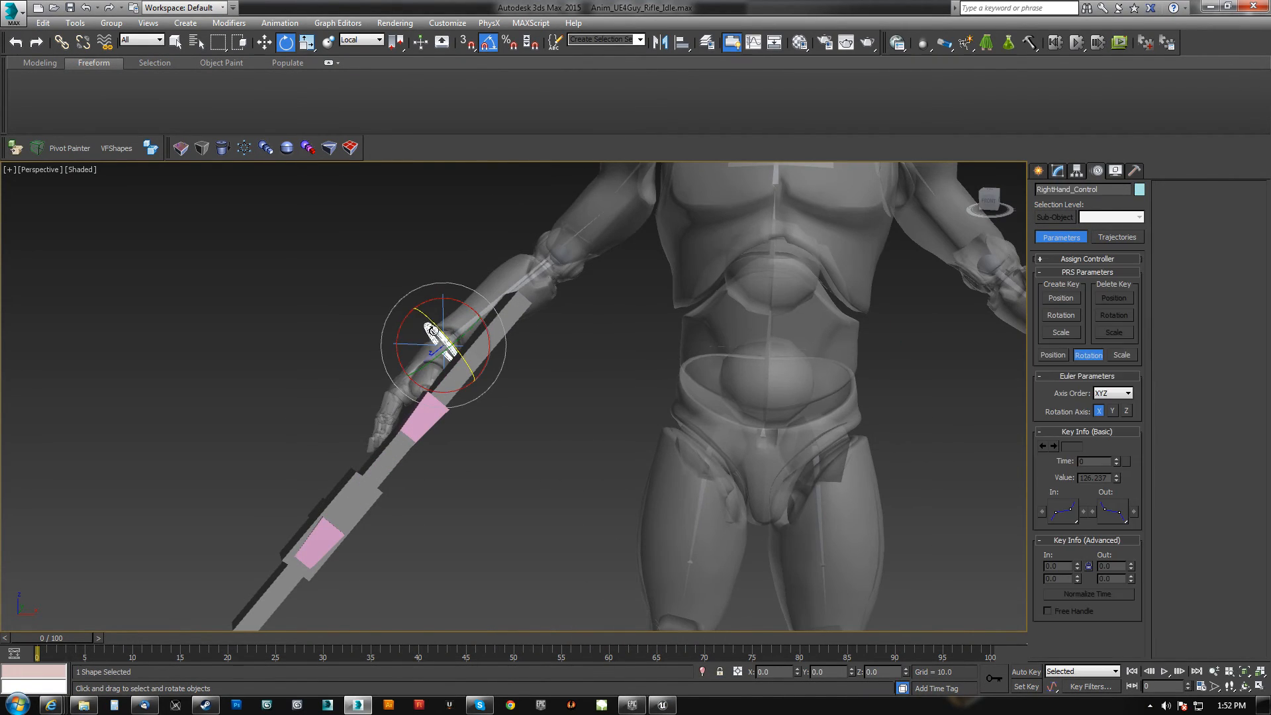
# - Set the reference coordinate system to View and reset RightHand_Control's X, Y and Z rotation to 0
pyautogui.scroll(-5, 437, 331)
pyautogui.keyDown('alt'); pyautogui.moveTo(436, 331); pyautogui.dragTo(465, 339, button='middle'); pyautogui.keyUp('alt')
pyautogui.click(370, 40)
pyautogui.click(367, 50)
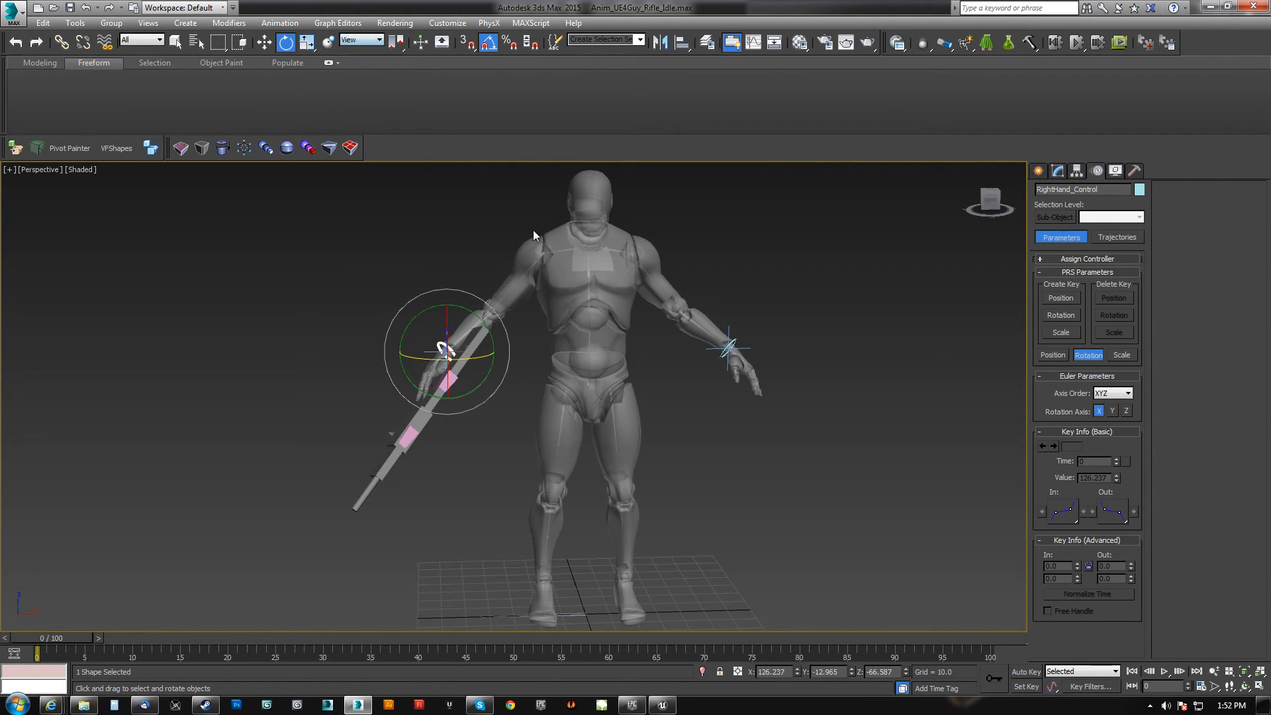
pyautogui.rightClick(798, 673)
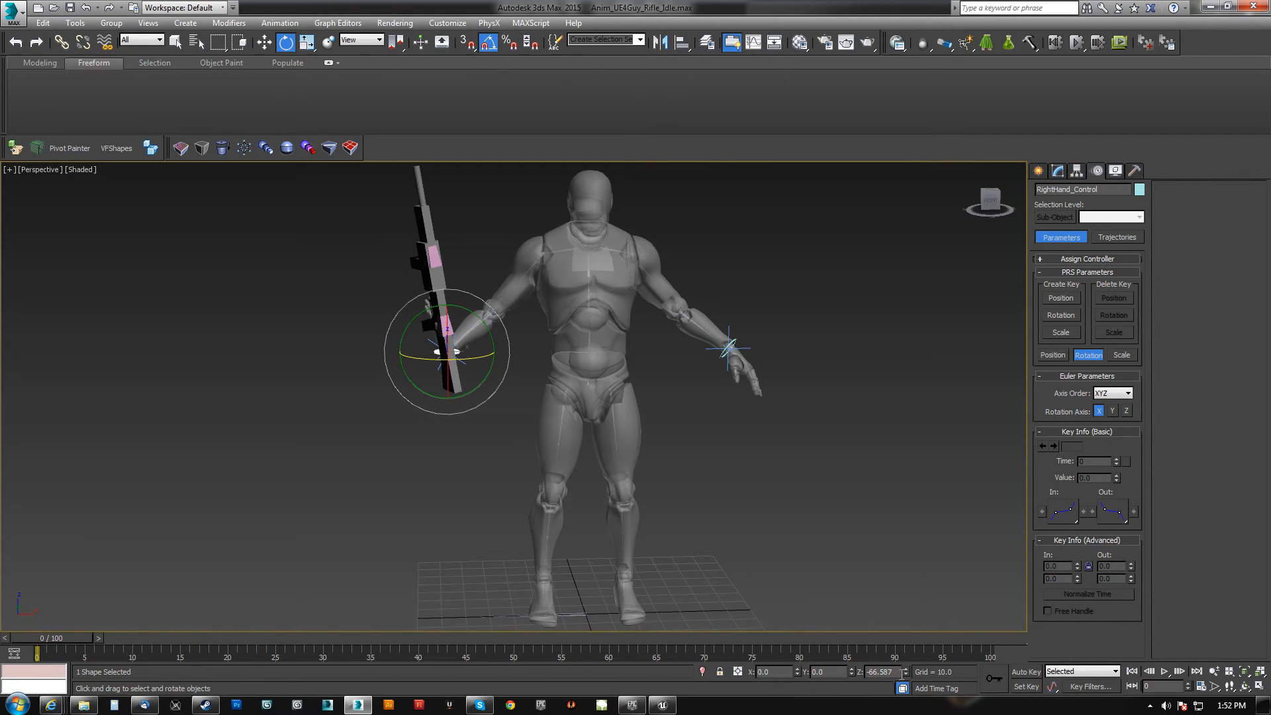
pyautogui.rightClick(906, 672)
# - Rotate RightHand_Control so that the rifle points straight ahead of the mannequin with its grip downward
pyautogui.moveTo(446, 318); pyautogui.dragTo(450, 378)
pyautogui.moveTo(431, 310); pyautogui.dragTo(470, 360)
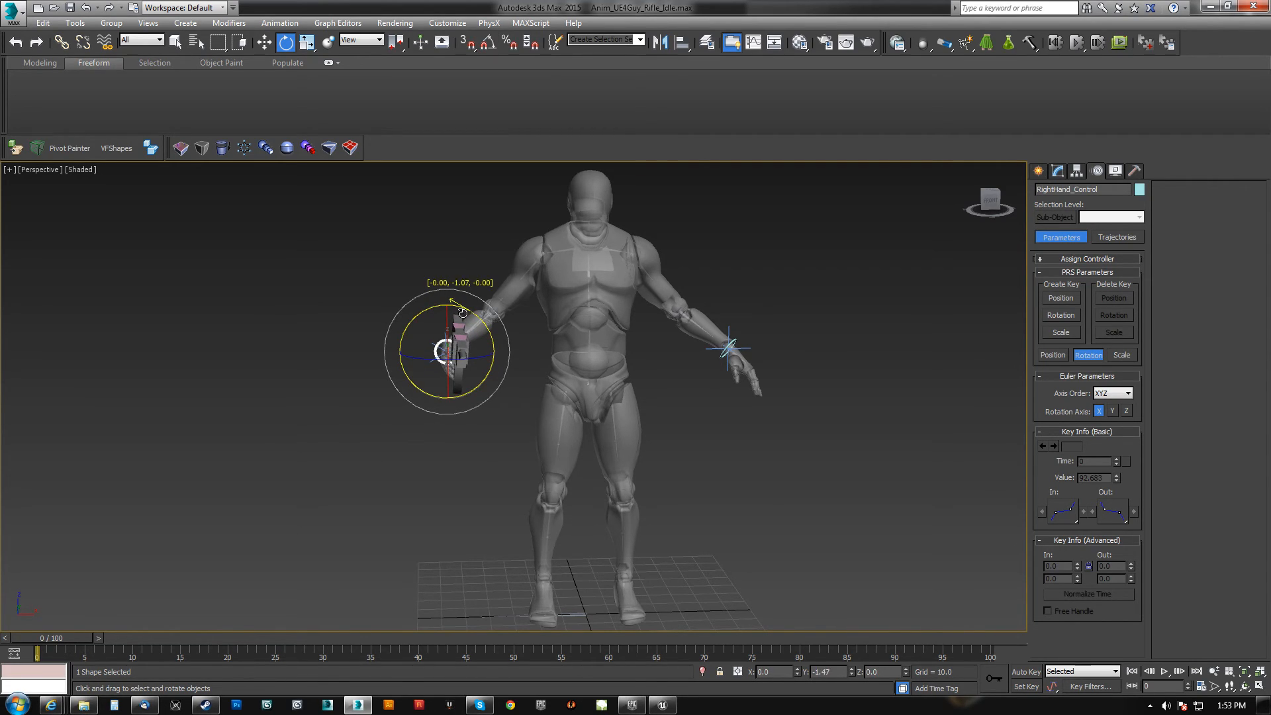
pyautogui.moveTo(456, 312); pyautogui.dragTo(456, 311)
pyautogui.keyDown('alt'); pyautogui.moveTo(440, 353); pyautogui.dragTo(566, 346, button='middle'); pyautogui.keyUp('alt')
pyautogui.moveTo(477, 321); pyautogui.dragTo(483, 330)
pyautogui.keyDown('alt'); pyautogui.moveTo(513, 371); pyautogui.dragTo(383, 417, button='middle'); pyautogui.keyUp('alt')
# - Move RightHand_Control in beside the mannequin's waist and raise it so the rifle sits at stomach height
pyautogui.press('w')
pyautogui.moveTo(424, 364); pyautogui.dragTo(515, 382)
pyautogui.keyDown('alt'); pyautogui.moveTo(589, 355); pyautogui.dragTo(622, 335, button='middle'); pyautogui.keyUp('alt')
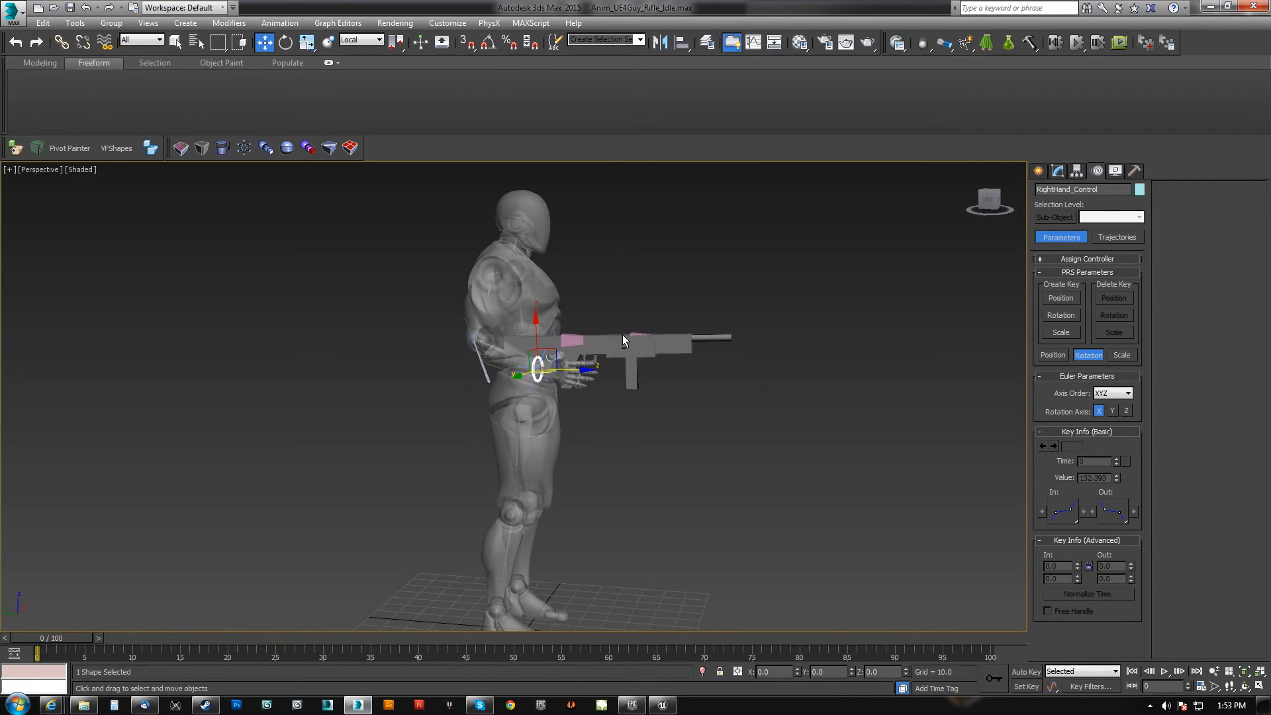
pyautogui.moveTo(554, 349); pyautogui.dragTo(552, 330)
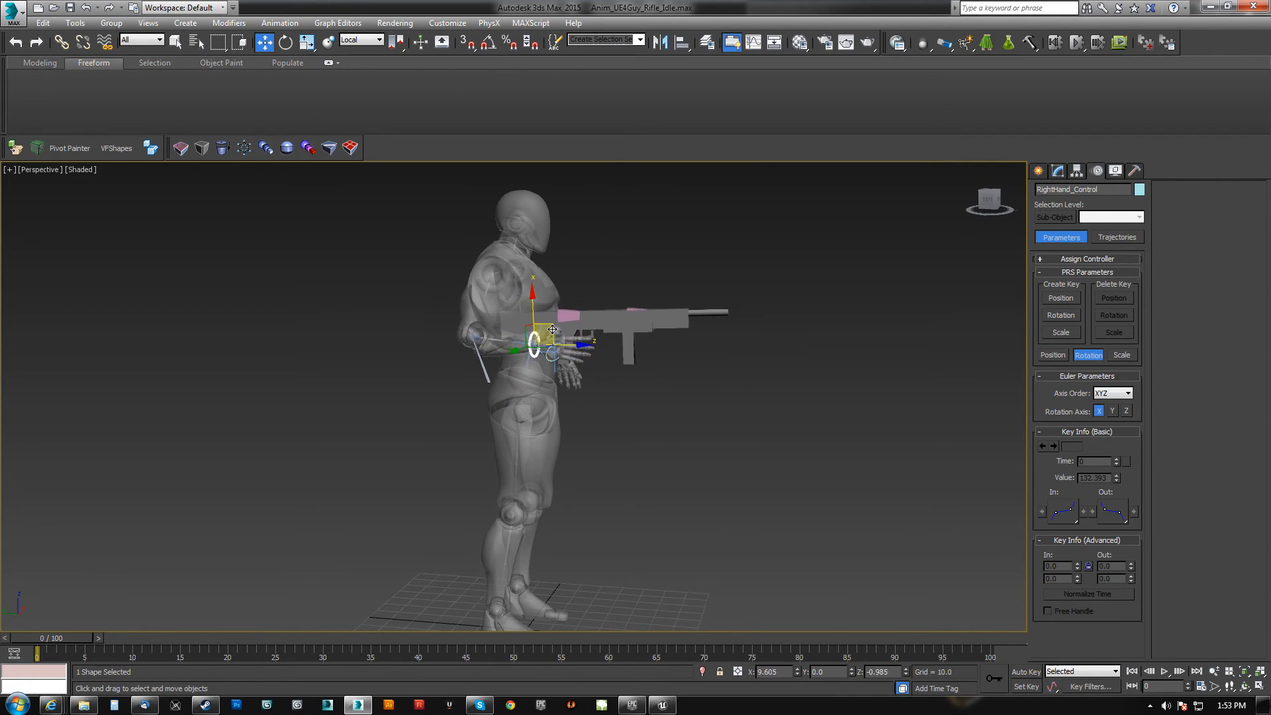
pyautogui.keyDown('alt'); pyautogui.moveTo(554, 332); pyautogui.dragTo(469, 377, button='middle'); pyautogui.keyUp('alt')
# - Clear the selection and select RightElbow_Control inside the right elbow
pyautogui.scroll(4, 470, 358)
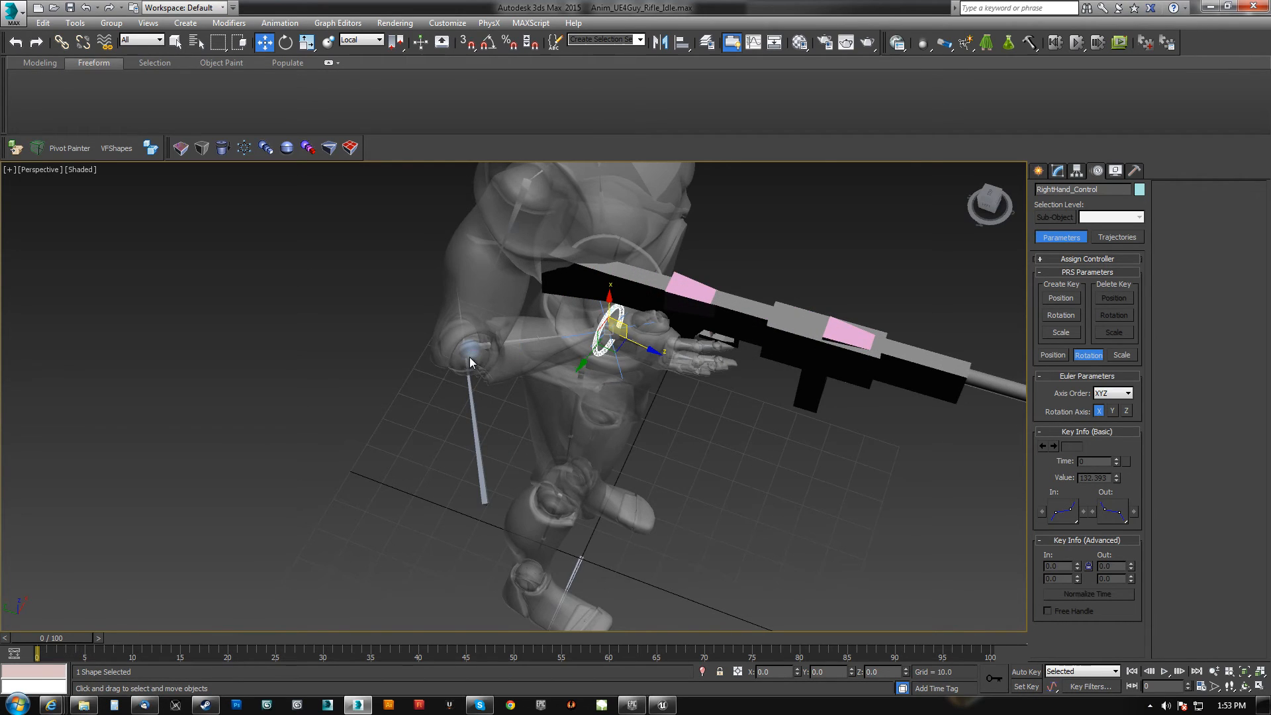
pyautogui.hotkey('ctrl', 'd')
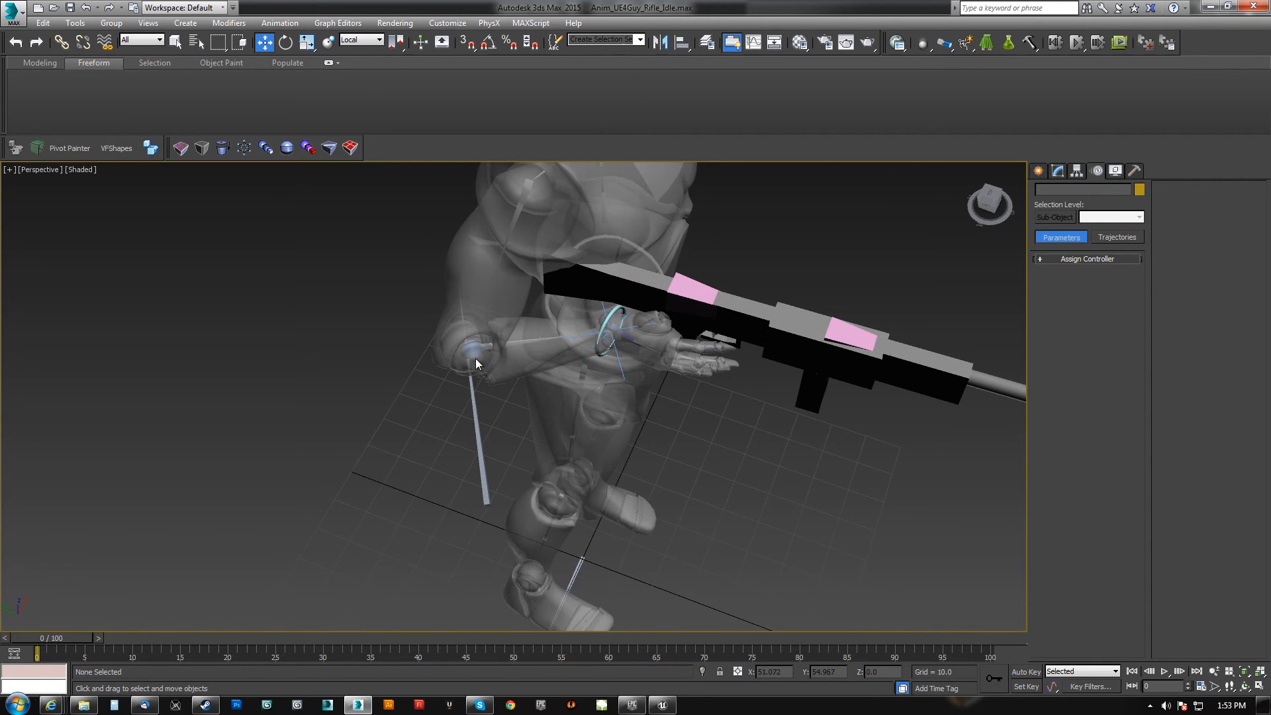
pyautogui.press('F3')
pyautogui.click(477, 358)
pyautogui.press('F3')
pyautogui.moveTo(497, 355)
pyautogui.keyDown('alt'); pyautogui.mouseDown(button='middle')
pyautogui.moveTo(588, 332)
pyautogui.moveTo(562, 311)
pyautogui.mouseUp(button='middle'); pyautogui.keyUp('alt')
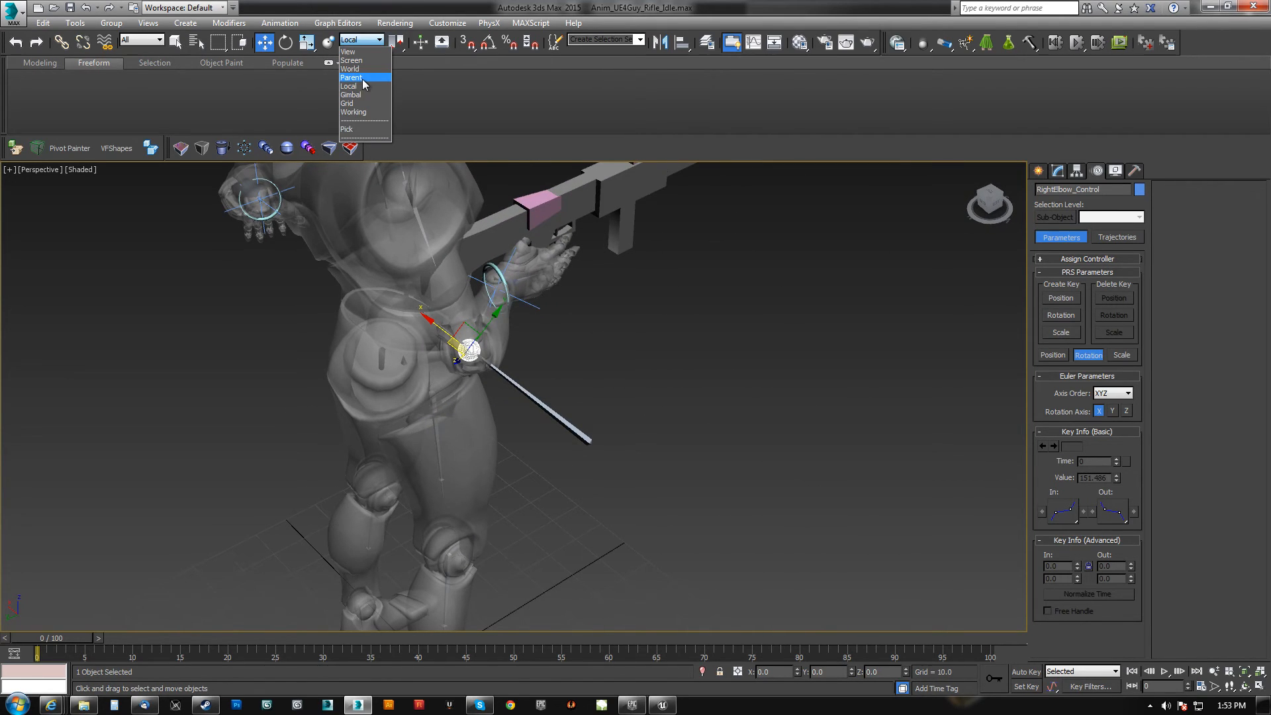
# - Switch the reference coordinate system to View and move RightElbow_Control outward along X to about -27.7
pyautogui.click(358, 53)
pyautogui.moveTo(470, 350)
pyautogui.keyDown('alt'); pyautogui.mouseDown(button='middle')
pyautogui.moveTo(582, 344)
pyautogui.moveTo(605, 404)
pyautogui.moveTo(426, 363)
pyautogui.moveTo(452, 340)
pyautogui.mouseUp(button='middle'); pyautogui.keyUp('alt')
pyautogui.press('F3')
pyautogui.press('F3')
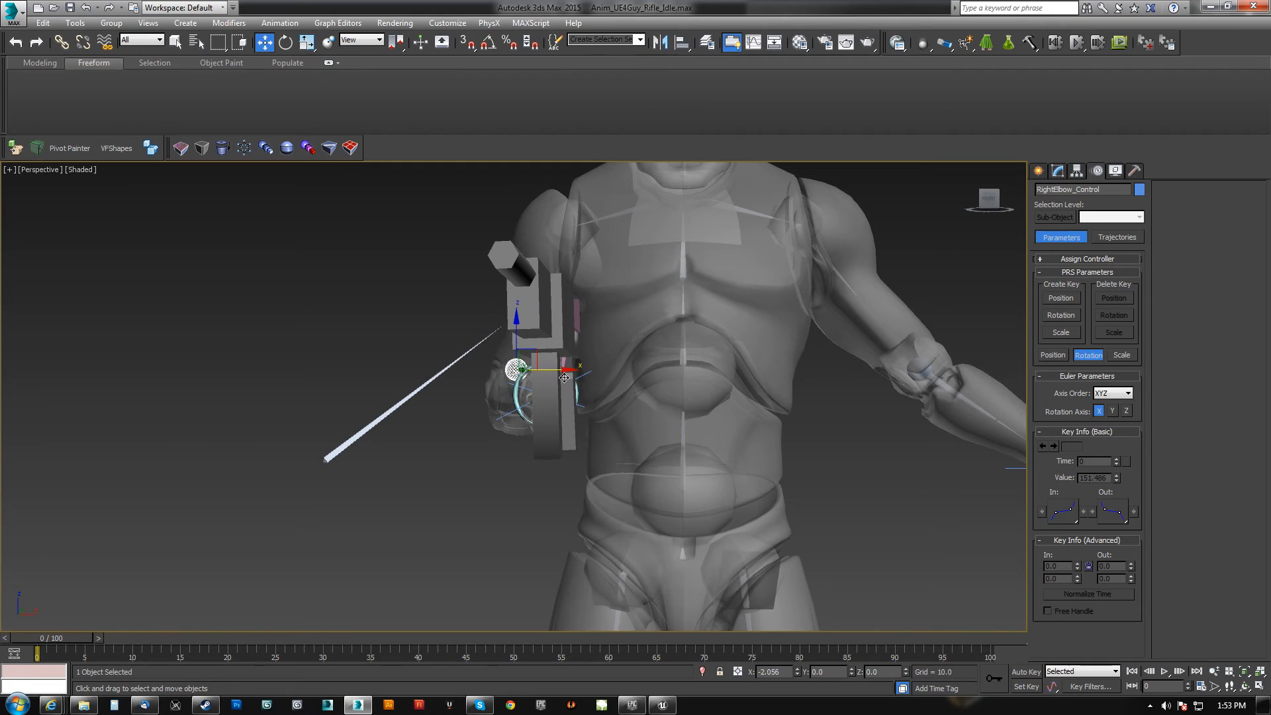
pyautogui.hotkey('ctrl', 'z')
pyautogui.keyDown('alt'); pyautogui.moveTo(572, 394); pyautogui.dragTo(584, 397, button='middle'); pyautogui.keyUp('alt')
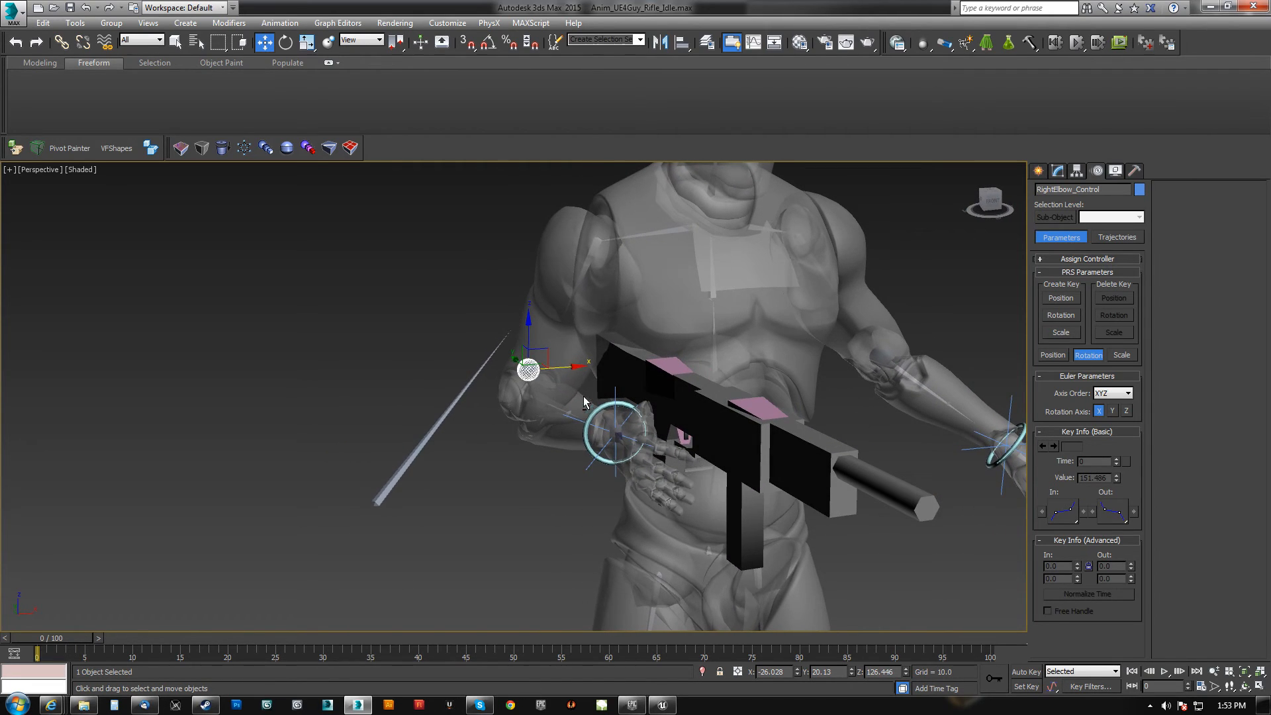
pyautogui.moveTo(569, 365); pyautogui.dragTo(567, 389)
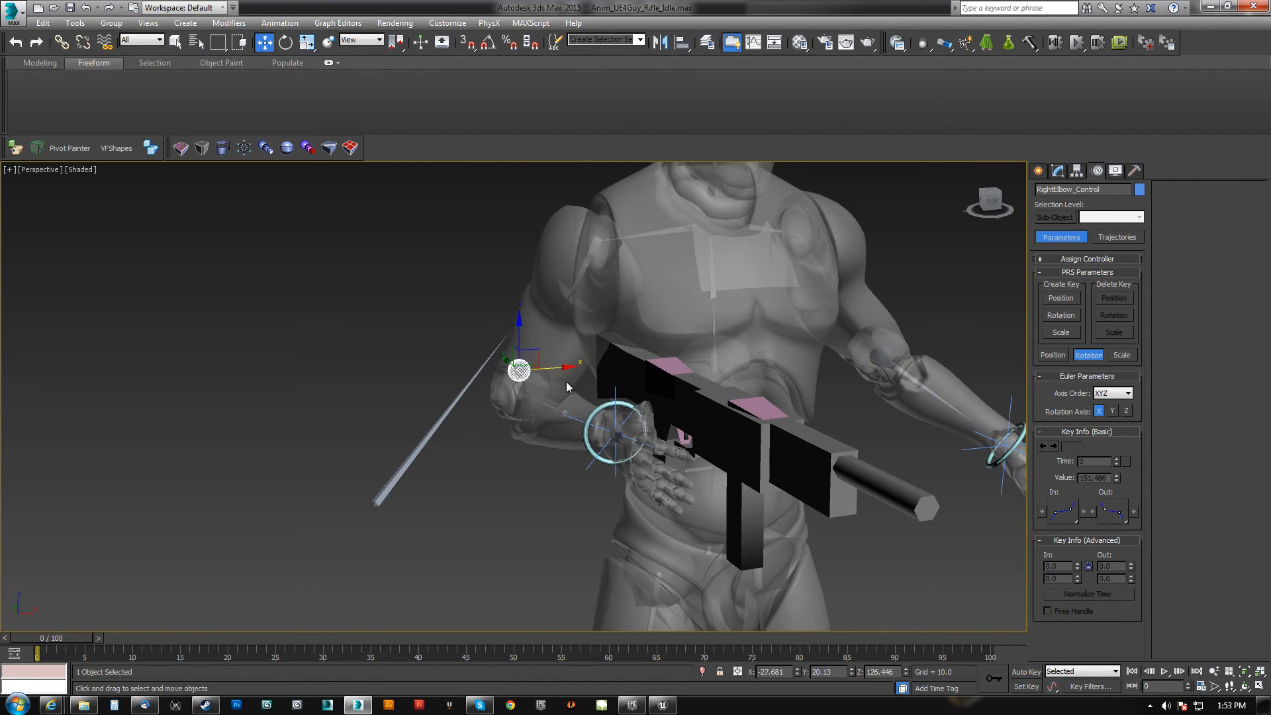
# - Move RightHand_Control with the rifle slightly outward from the body, to about X -23.5
pyautogui.click(585, 435)
pyautogui.keyDown('alt'); pyautogui.moveTo(585, 435); pyautogui.dragTo(601, 458, button='middle'); pyautogui.keyUp('alt')
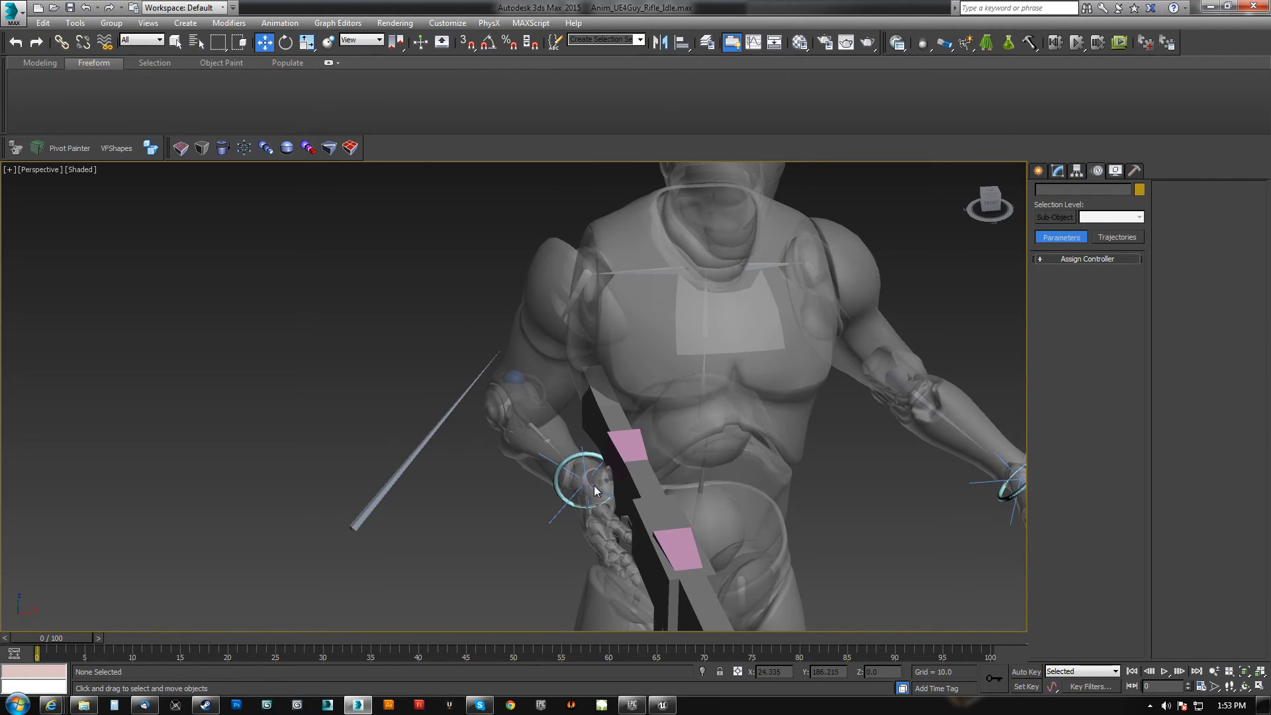
pyautogui.click(556, 489)
pyautogui.moveTo(627, 478)
pyautogui.mouseDown()
pyautogui.moveTo(591, 485)
pyautogui.moveTo(607, 488)
pyautogui.mouseUp()
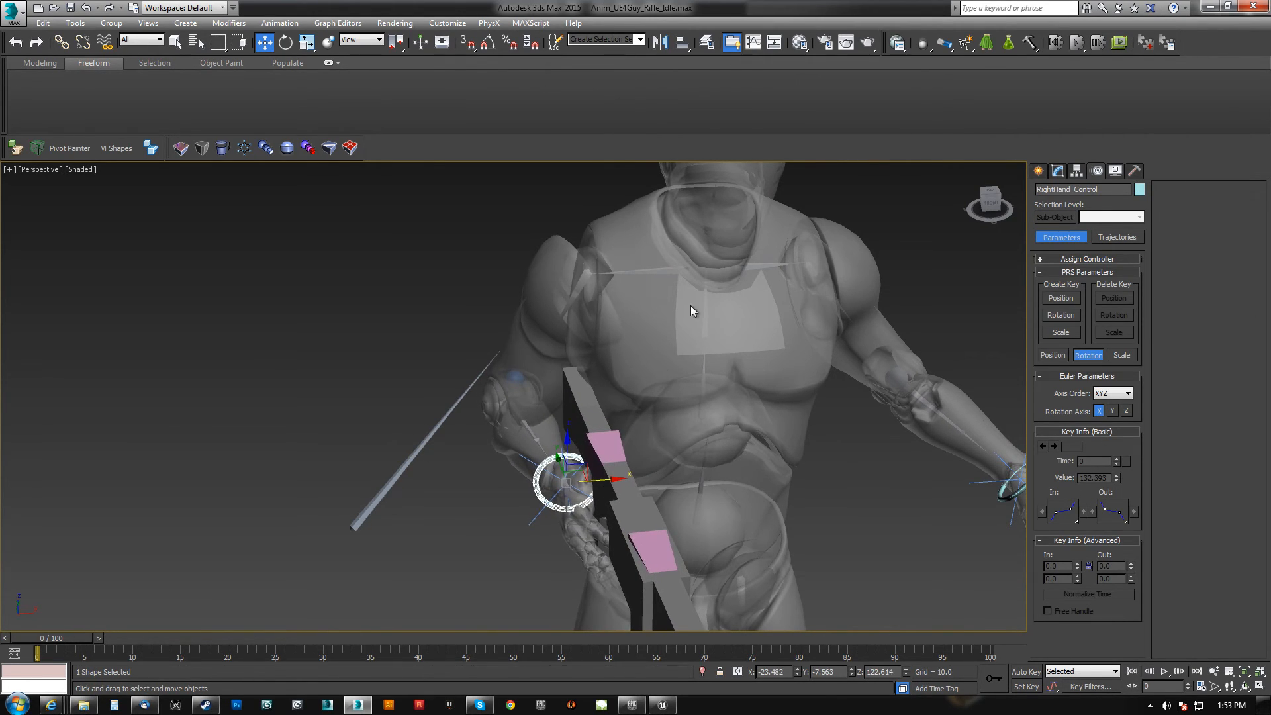
# - Unfreeze all objects and display the SK_Mannequin mesh opaque instead of see-through, leaving nothing selected
pyautogui.keyDown('alt'); pyautogui.moveTo(634, 347); pyautogui.dragTo(469, 257, button='middle'); pyautogui.keyUp('alt')
pyautogui.rightClick(471, 231)
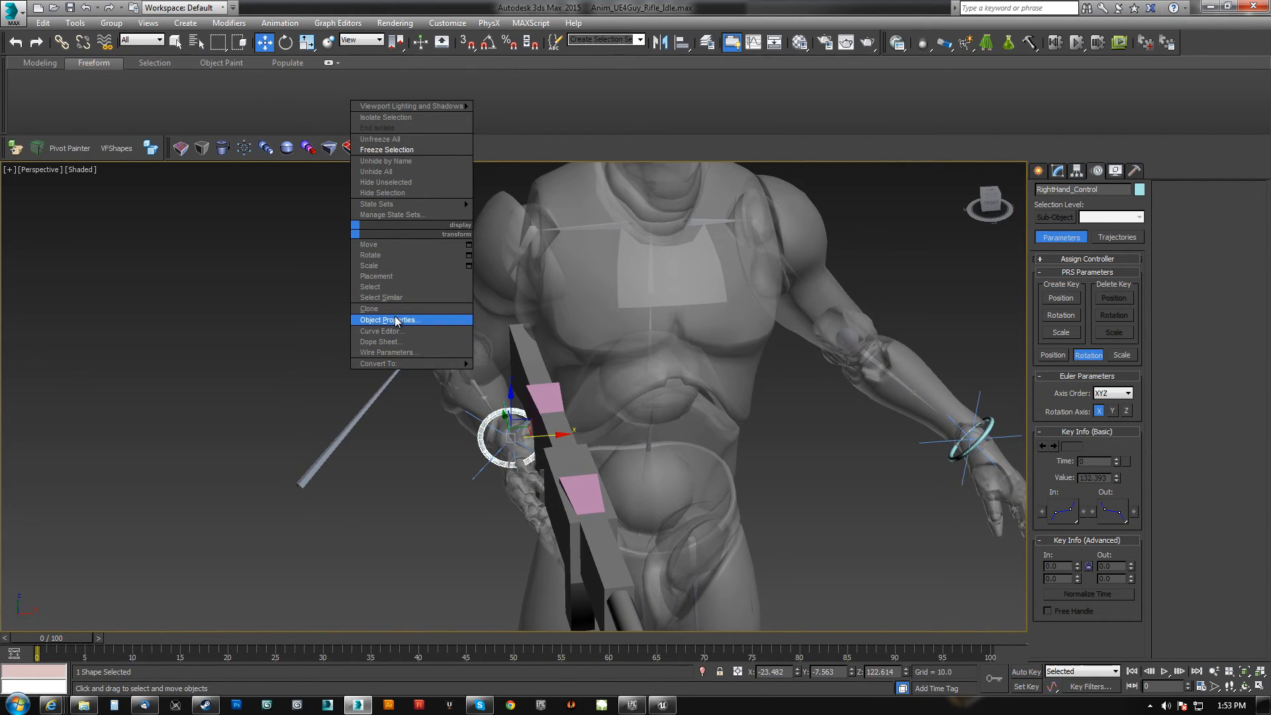
pyautogui.click(388, 151)
pyautogui.click(607, 303)
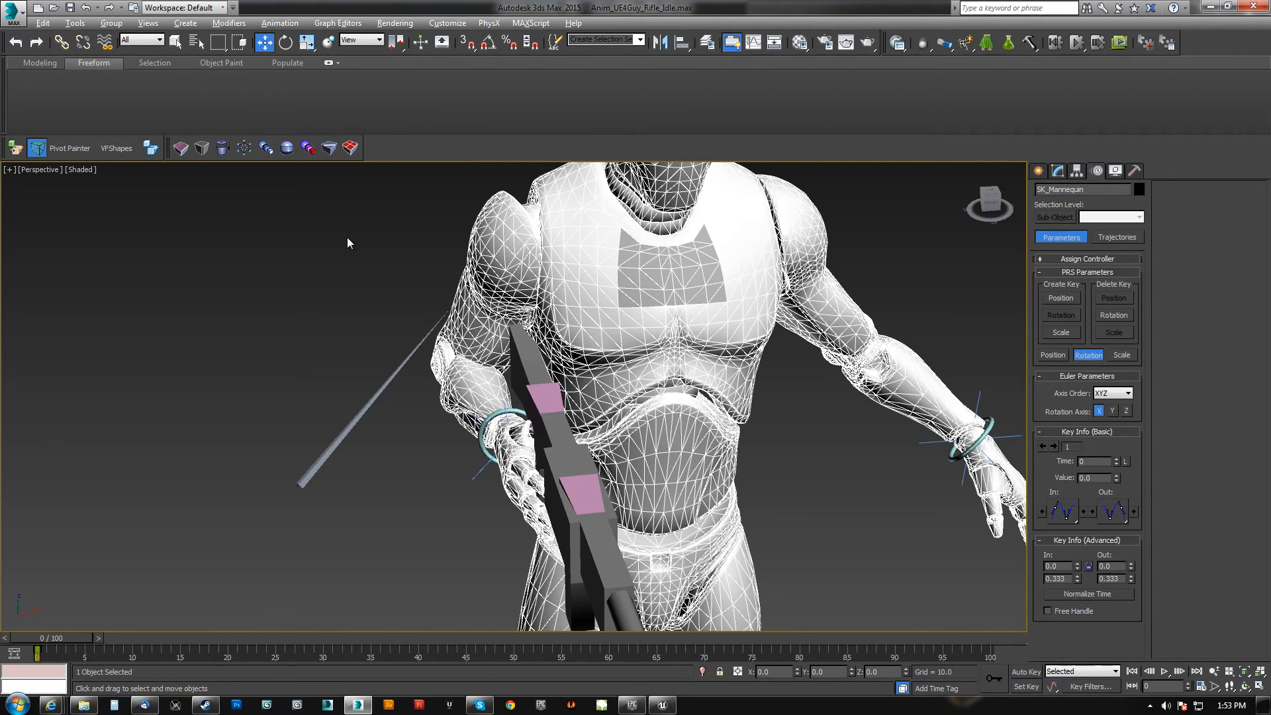
pyautogui.click(349, 238)
# - Select the 12 bones of the right hand's four fingers in wireframe display, excluding the thumb, the rifle and the SK_Mannequin mesh
pyautogui.moveTo(574, 409); pyautogui.dragTo(480, 337, button='middle')
pyautogui.scroll(5, 333, 338)
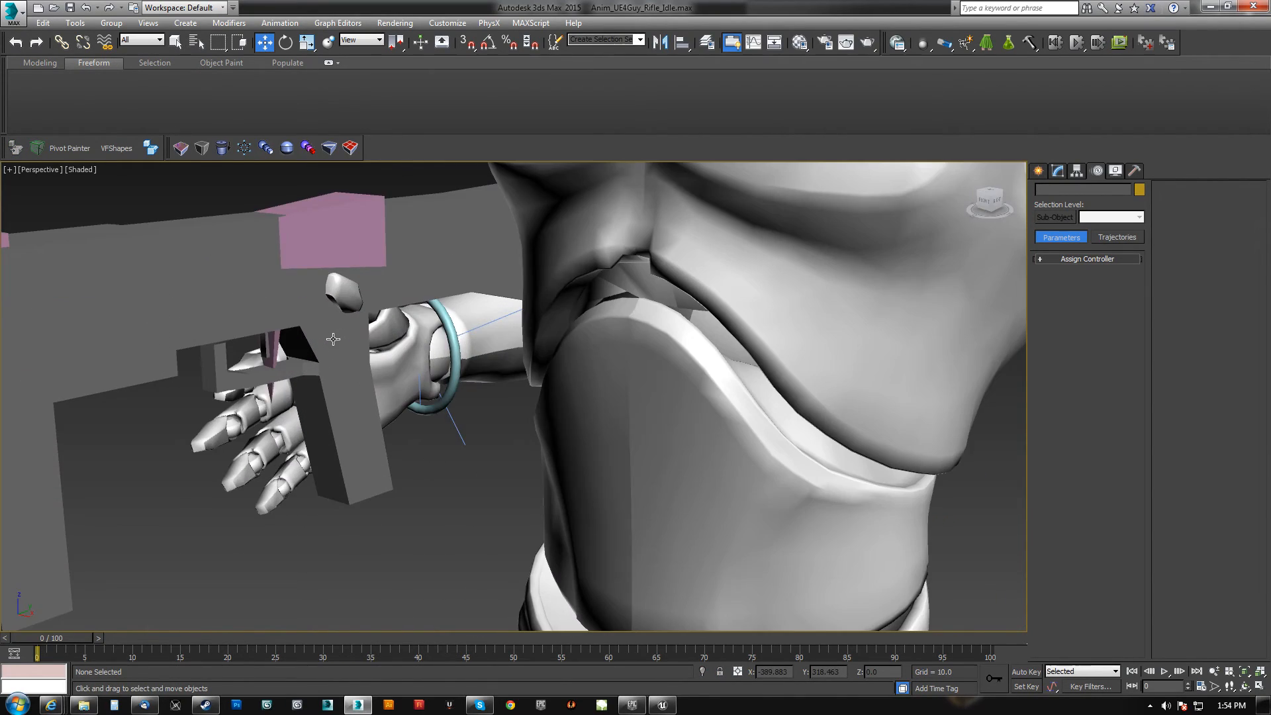
pyautogui.scroll(4, 333, 339)
pyautogui.press('F3')
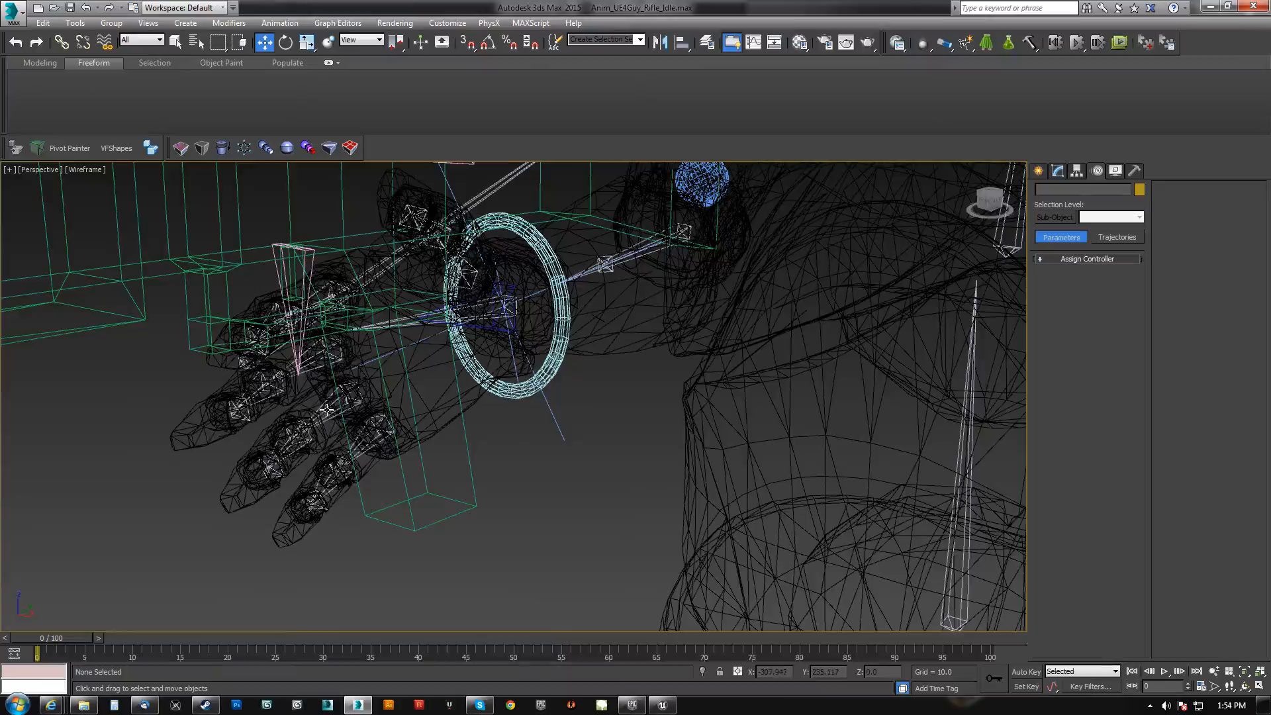
pyautogui.click(326, 410)
pyautogui.keyDown('alt'); pyautogui.moveTo(374, 442); pyautogui.dragTo(626, 341, button='middle'); pyautogui.keyUp('alt')
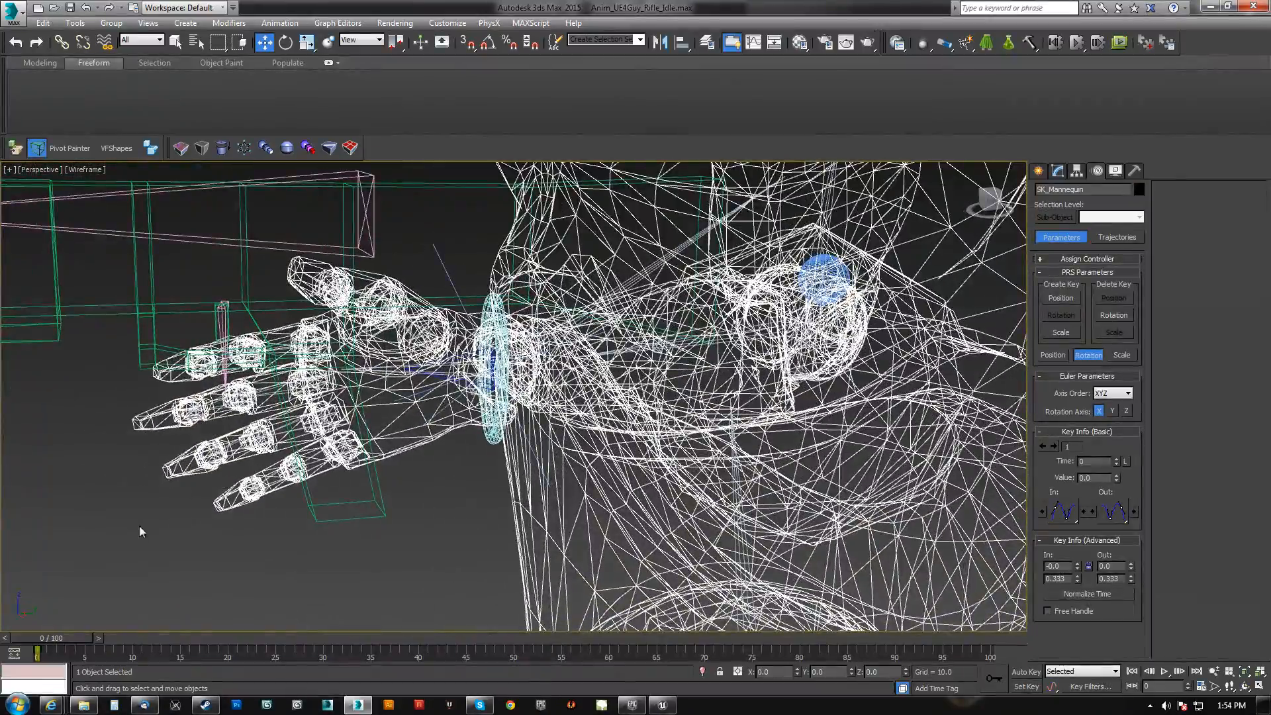
pyautogui.moveTo(293, 323); pyautogui.dragTo(291, 325)
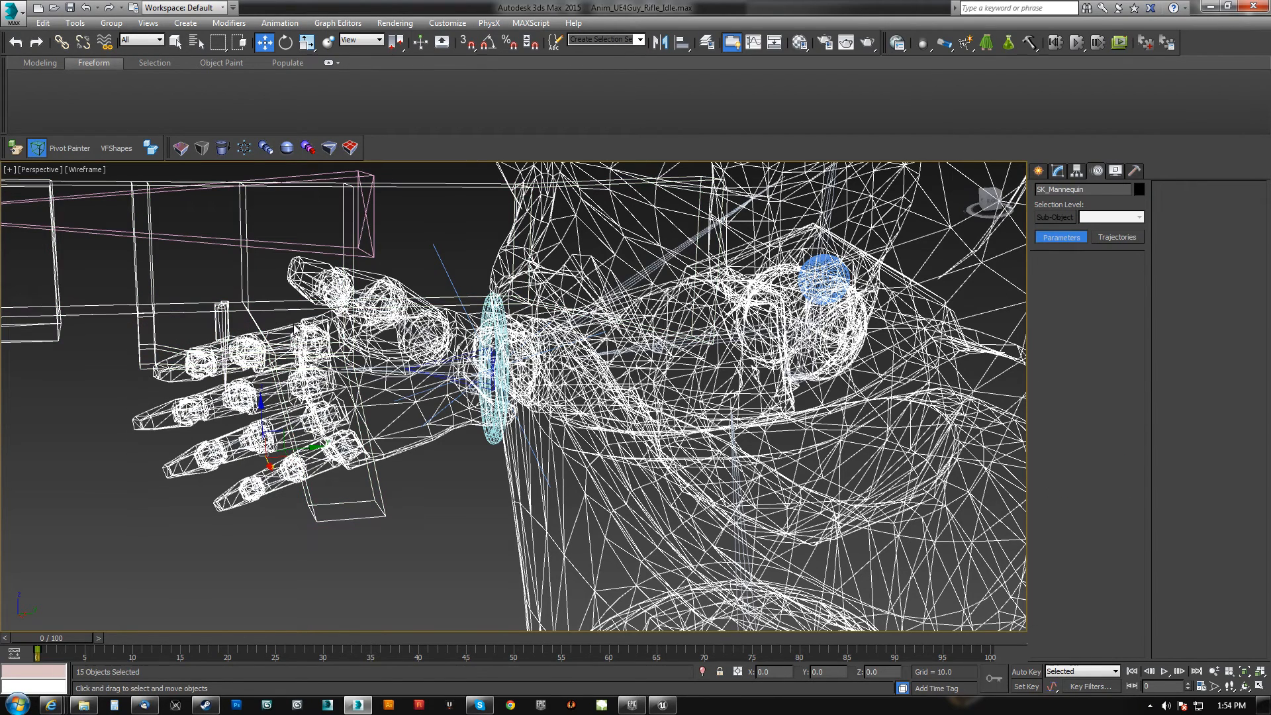
pyautogui.keyDown('alt'); pyautogui.moveTo(176, 306); pyautogui.dragTo(246, 258); pyautogui.keyUp('alt')
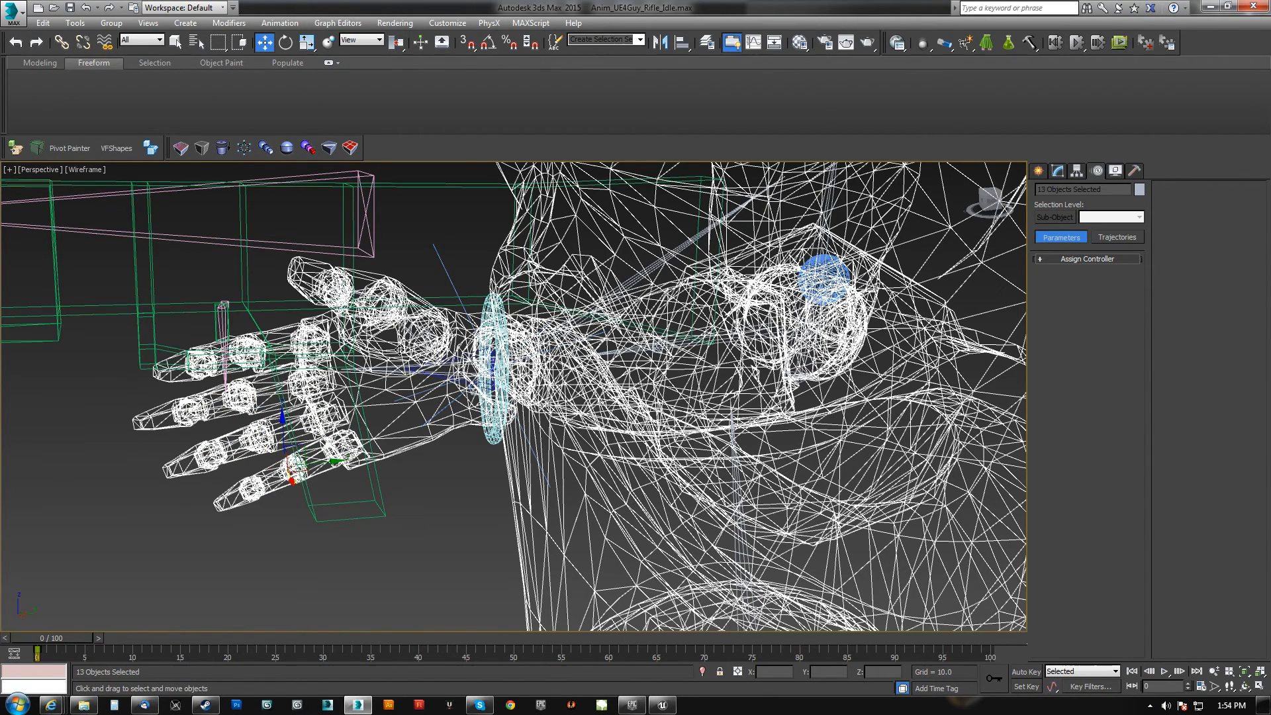
pyautogui.keyDown('alt'); pyautogui.click(580, 260); pyautogui.keyUp('alt')
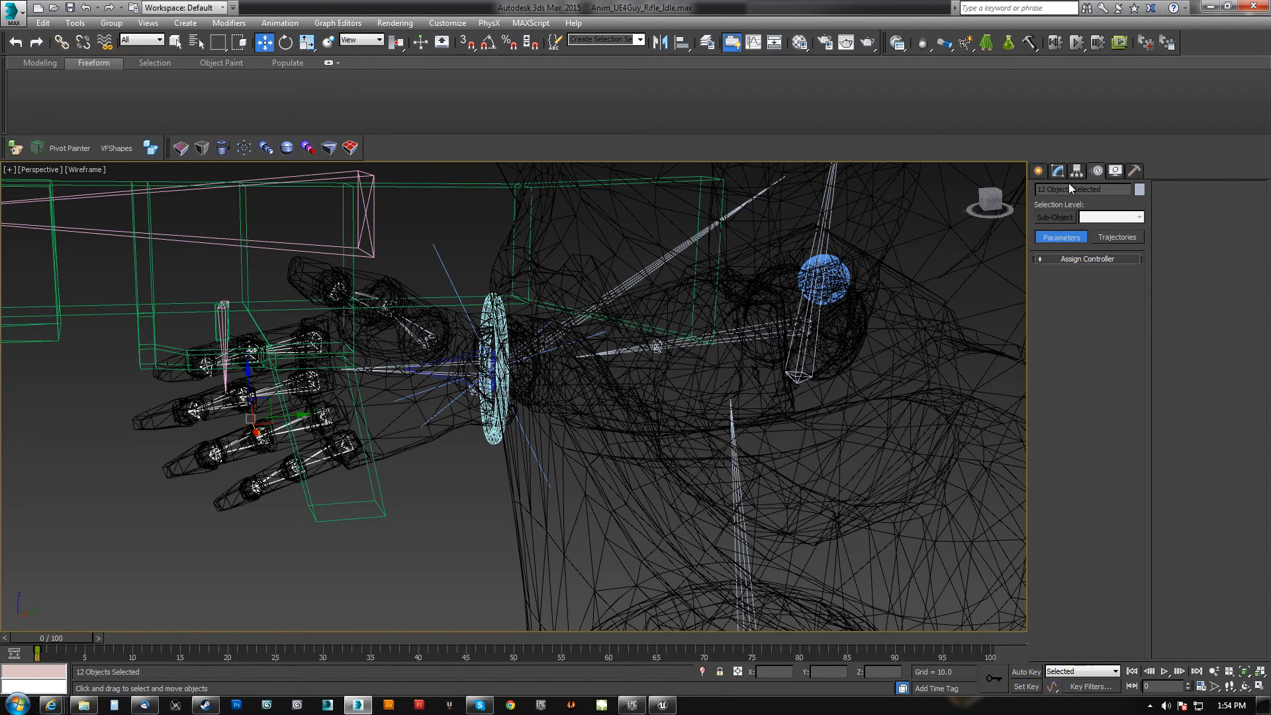
# - Rotate the selected finger bones together in the Local coordinate system to curl the fingers around the rifle grip
pyautogui.moveTo(349, 390)
pyautogui.mouseDown(button='middle')
pyautogui.moveTo(494, 409)
pyautogui.moveTo(408, 398)
pyautogui.moveTo(391, 357)
pyautogui.mouseUp(button='middle')
pyautogui.press('F3')
pyautogui.press('e')
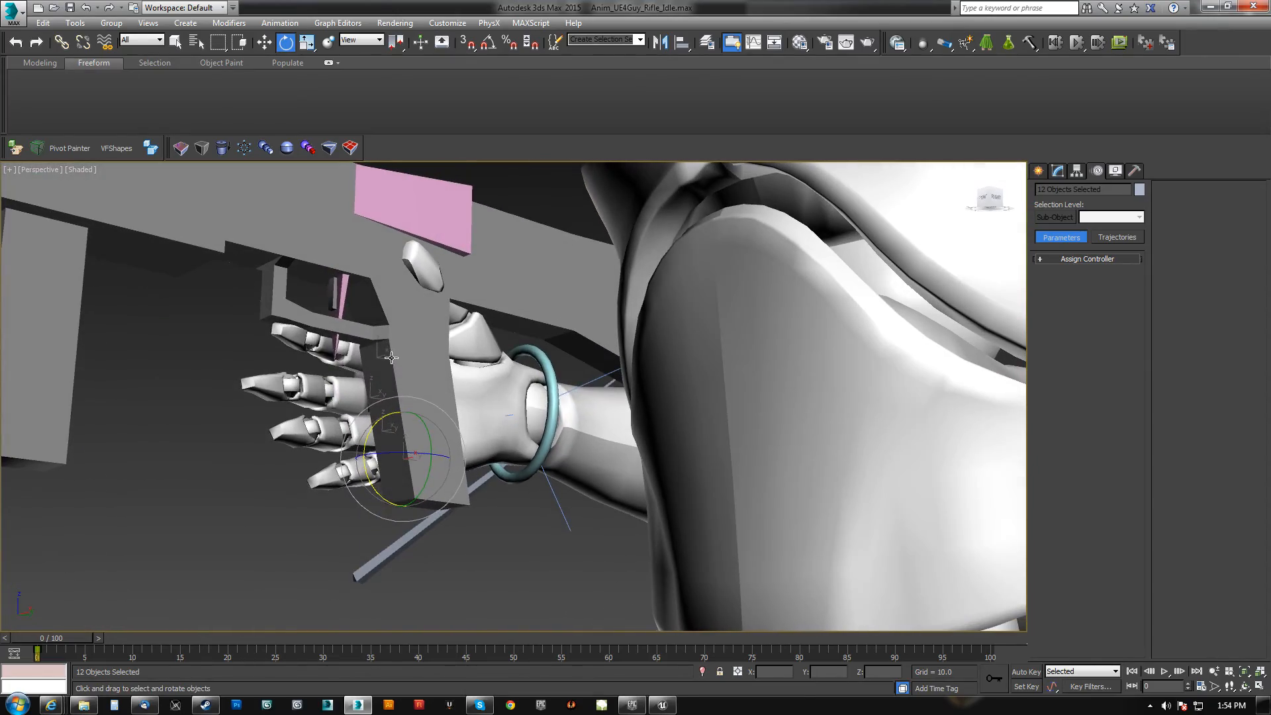
pyautogui.click(372, 40)
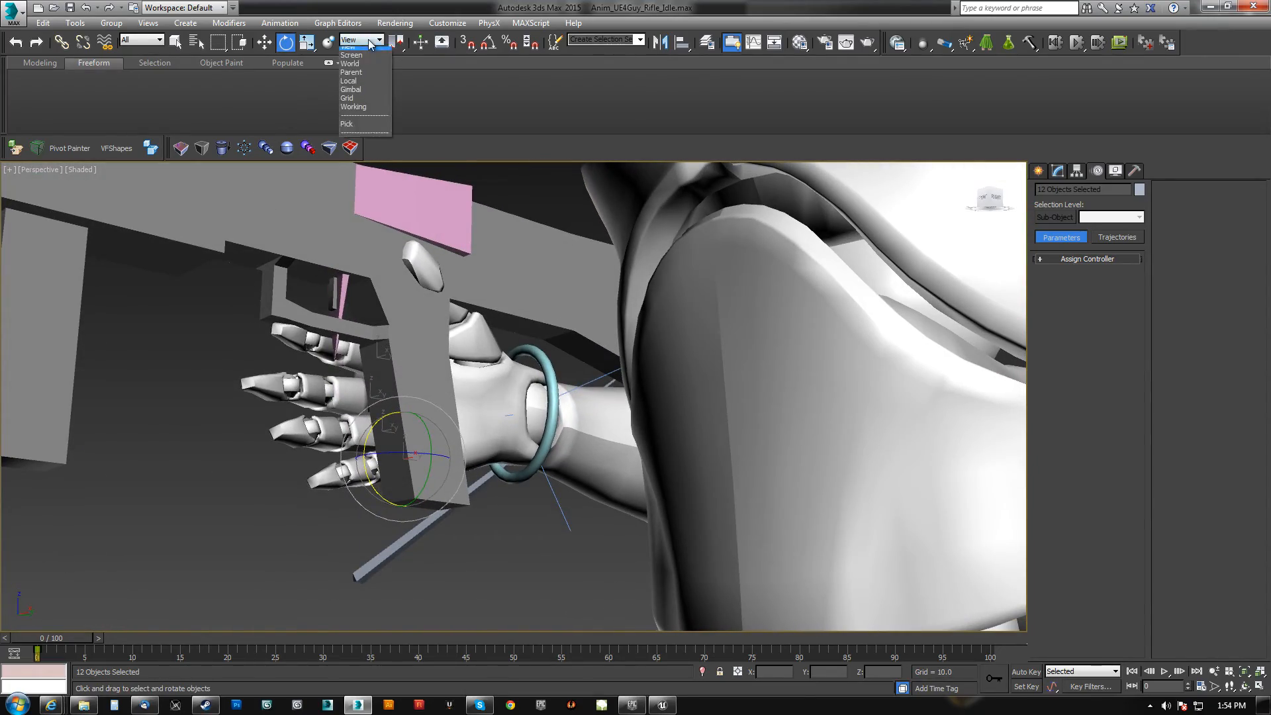
pyautogui.click(351, 86)
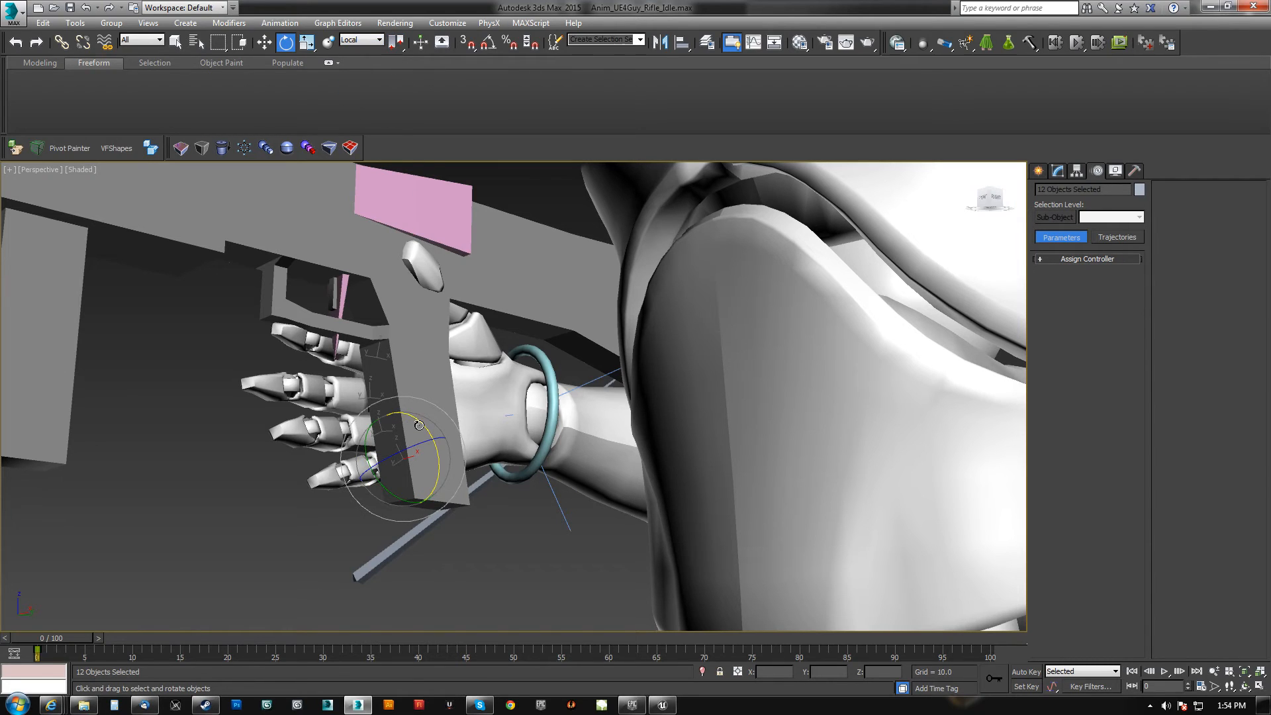
pyautogui.moveTo(410, 448); pyautogui.dragTo(465, 458)
pyautogui.keyDown('alt'); pyautogui.moveTo(465, 458); pyautogui.dragTo(560, 482, button='middle'); pyautogui.keyUp('alt')
# - Select the base bone of the right index finger and rotate it toward the trigger
pyautogui.moveTo(332, 379); pyautogui.dragTo(387, 397, button='middle')
pyautogui.press('F3')
pyautogui.scroll(2, 388, 398)
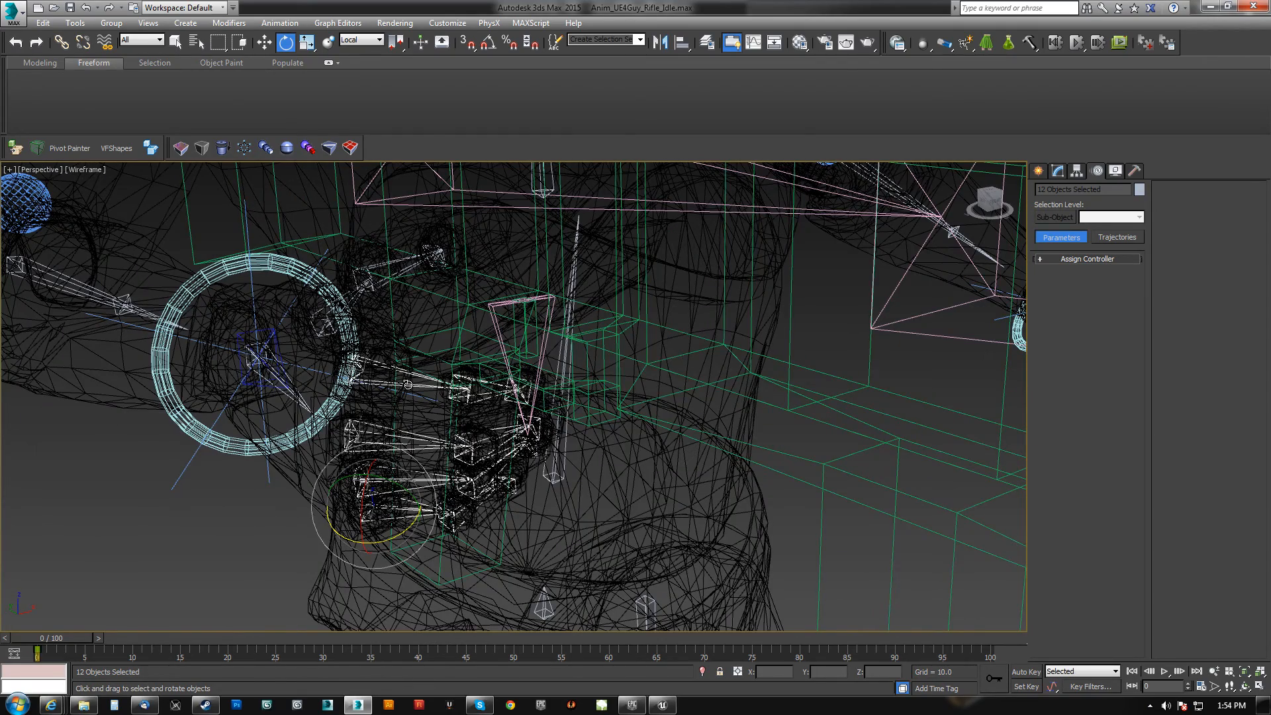
pyautogui.click(408, 384)
pyautogui.moveTo(407, 385); pyautogui.dragTo(401, 338, button='middle')
pyautogui.press('F3')
pyautogui.moveTo(379, 356)
pyautogui.mouseDown()
pyautogui.moveTo(332, 354)
pyautogui.moveTo(390, 319)
pyautogui.mouseUp()
# - Select pinky_01_r and adjust its rotation around the rifle grip
pyautogui.keyDown('alt'); pyautogui.moveTo(391, 319); pyautogui.dragTo(329, 477, button='middle'); pyautogui.keyUp('alt')
pyautogui.click(329, 477)
pyautogui.moveTo(343, 468); pyautogui.dragTo(344, 471)
pyautogui.keyDown('alt'); pyautogui.moveTo(344, 471); pyautogui.dragTo(346, 400, button='middle'); pyautogui.keyUp('alt')
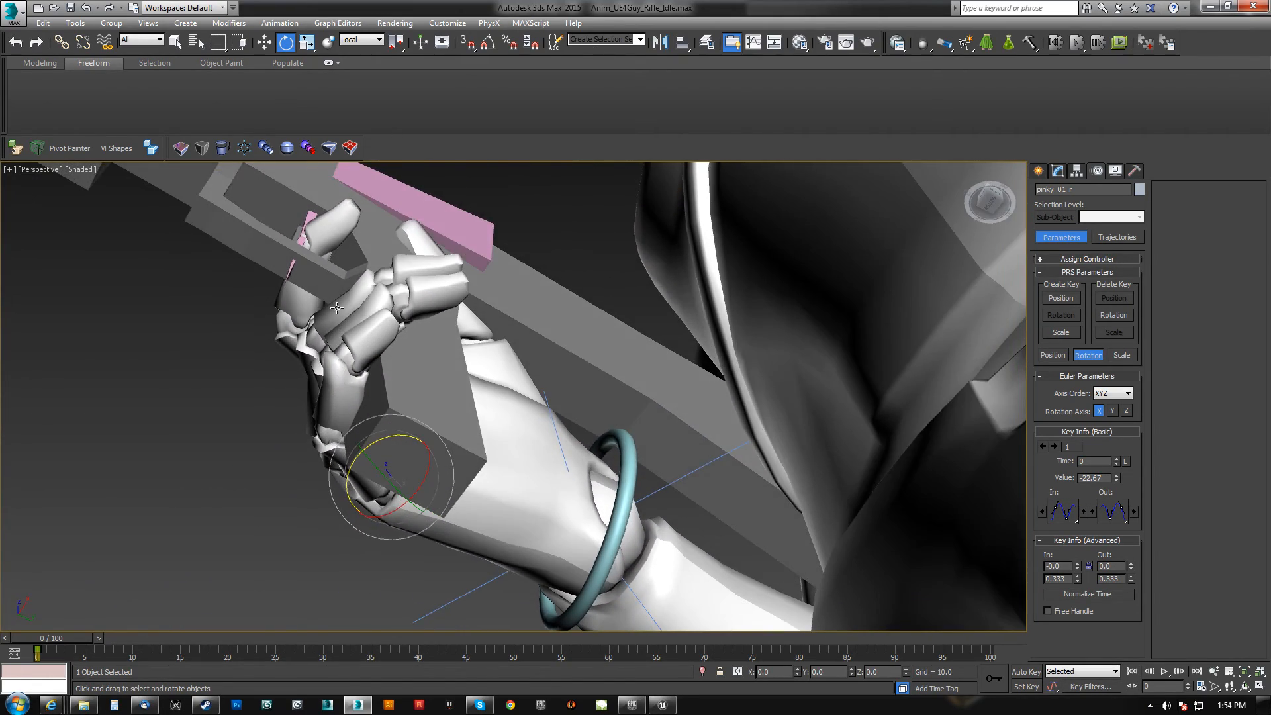
# - Select ring_03_r using wireframe display and rotate it to curl the right ring fingertip around the rifle grip
pyautogui.press('F3')
pyautogui.click(370, 351)
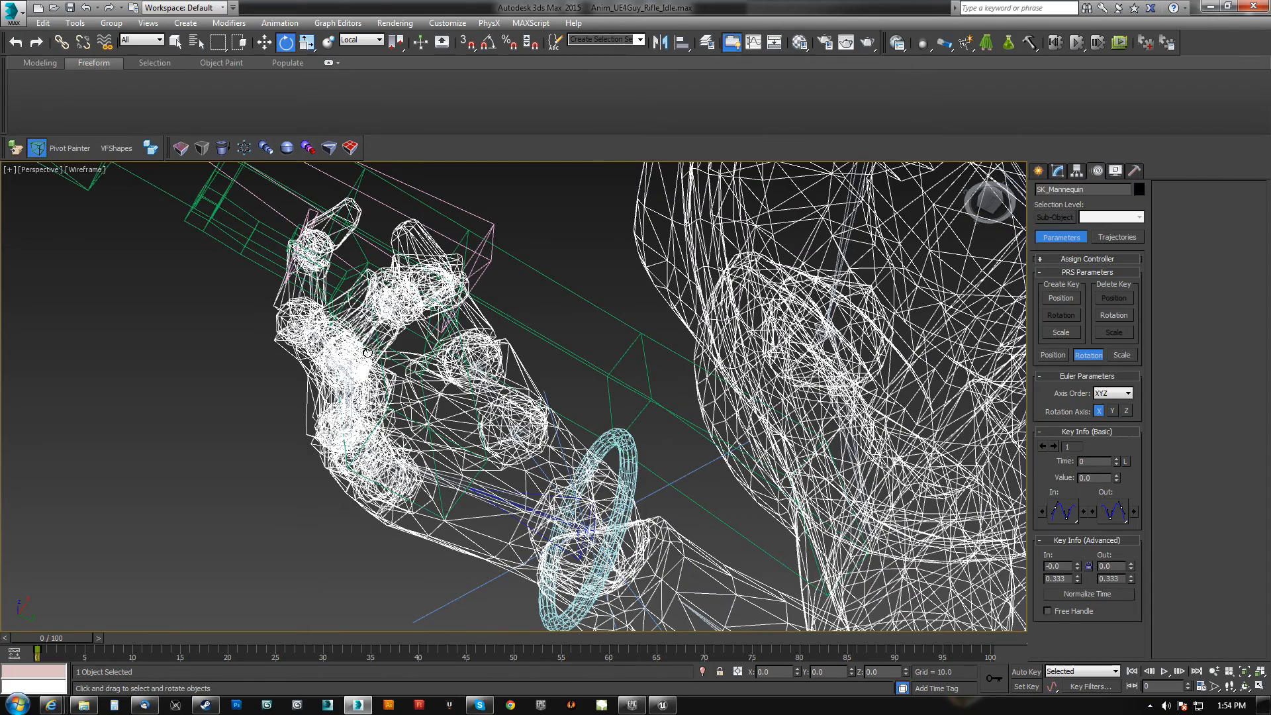
pyautogui.click(352, 364)
pyautogui.moveTo(352, 364)
pyautogui.keyDown('alt'); pyautogui.mouseDown(button='middle')
pyautogui.moveTo(363, 409)
pyautogui.moveTo(393, 332)
pyautogui.mouseUp(button='middle'); pyautogui.keyUp('alt')
pyautogui.press('F3')
pyautogui.press('F3')
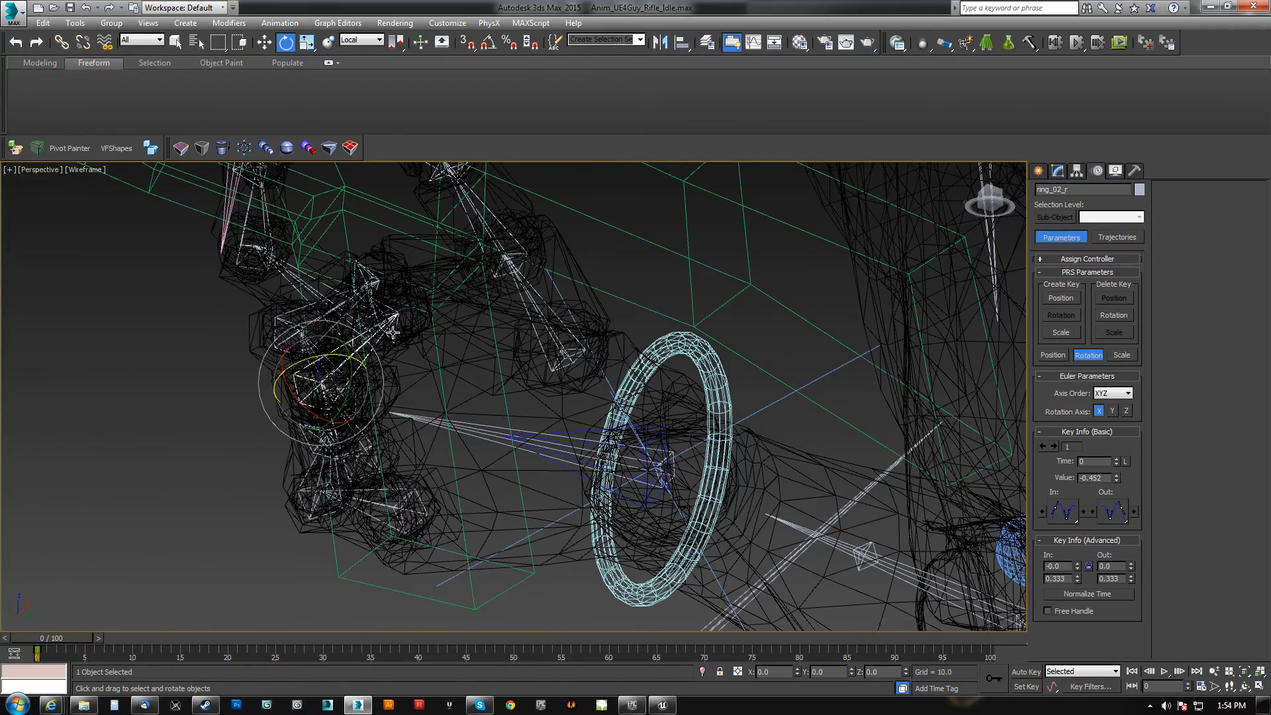
pyautogui.click(393, 332)
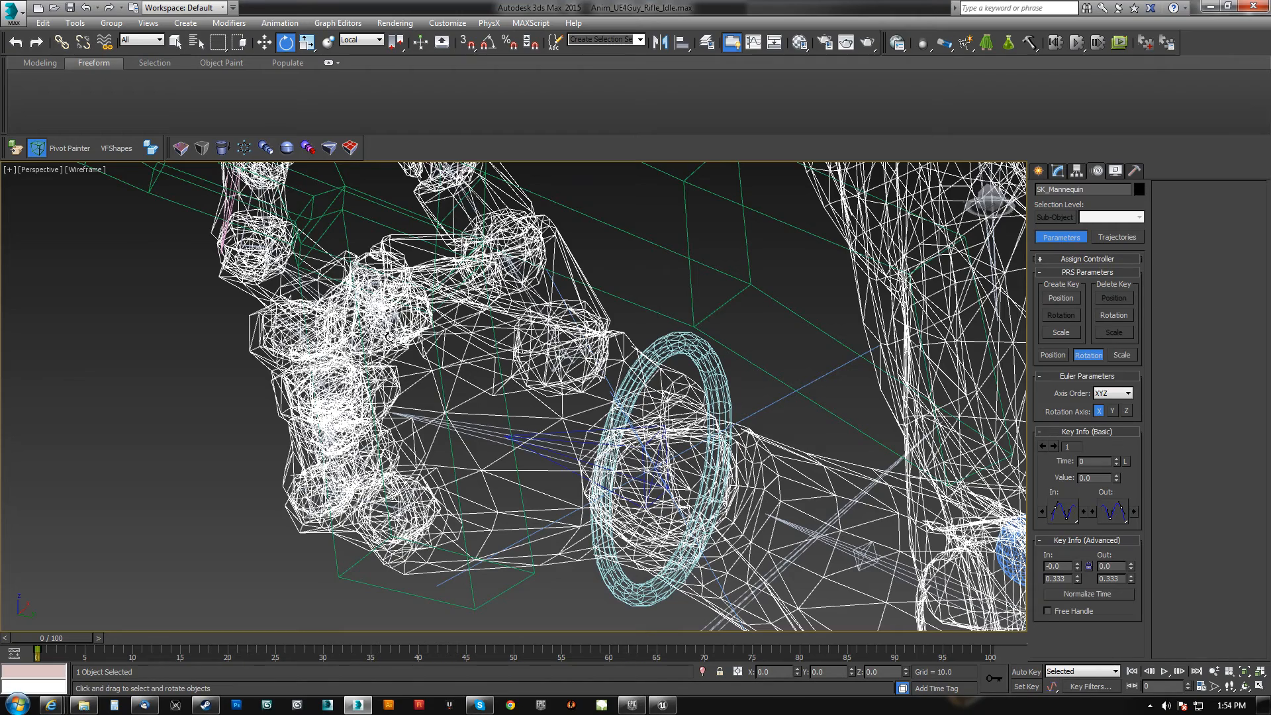
pyautogui.click(312, 344)
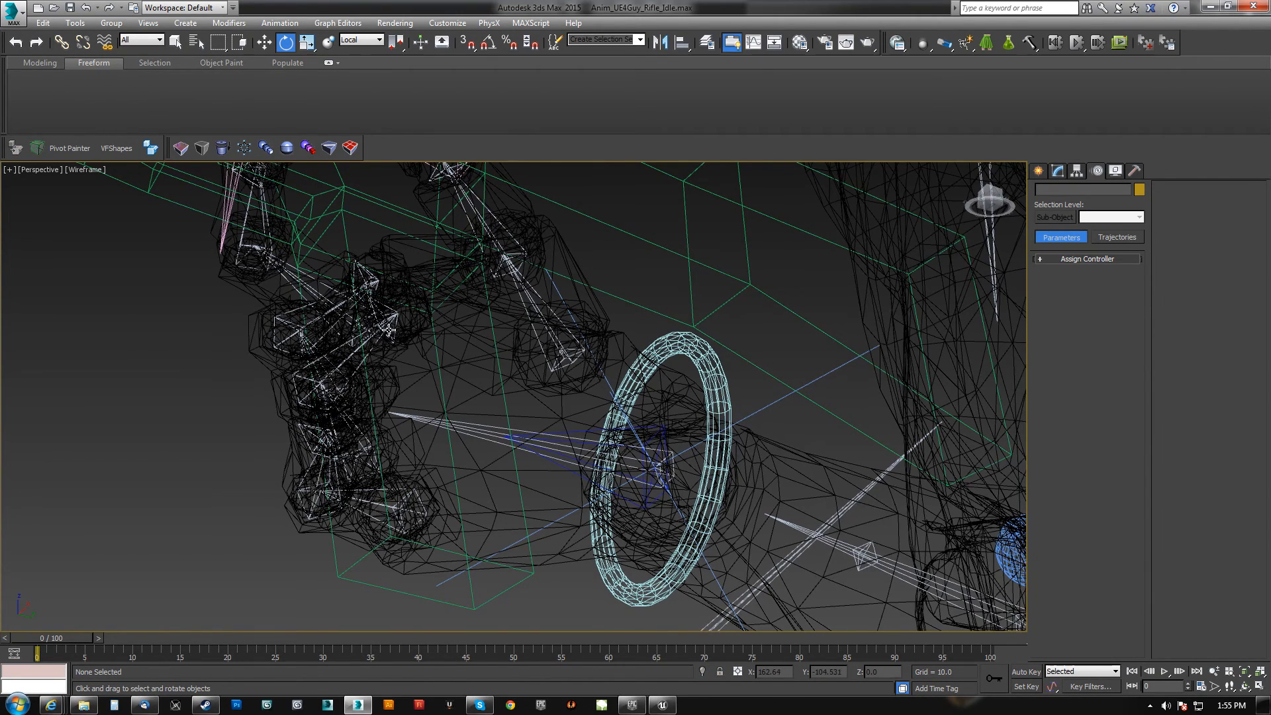
pyautogui.scroll(4, 396, 331)
pyautogui.click(416, 309)
pyautogui.press('F3')
pyautogui.scroll(-3, 419, 308)
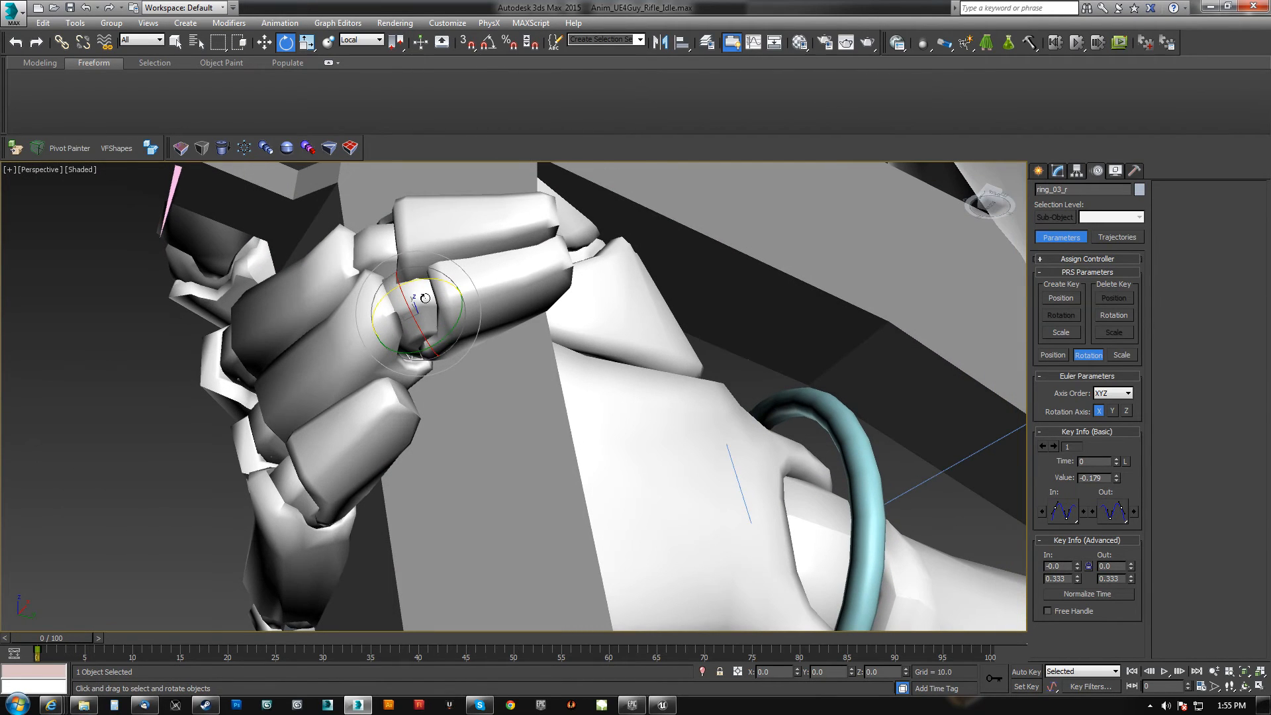
pyautogui.moveTo(423, 278); pyautogui.dragTo(468, 280)
# - Move up to the parent bone ring_02_r and rotate it to tighten the right ring finger around the grip
pyautogui.keyDown('alt'); pyautogui.moveTo(468, 281); pyautogui.dragTo(437, 294, button='middle'); pyautogui.keyUp('alt')
pyautogui.press('pageup')
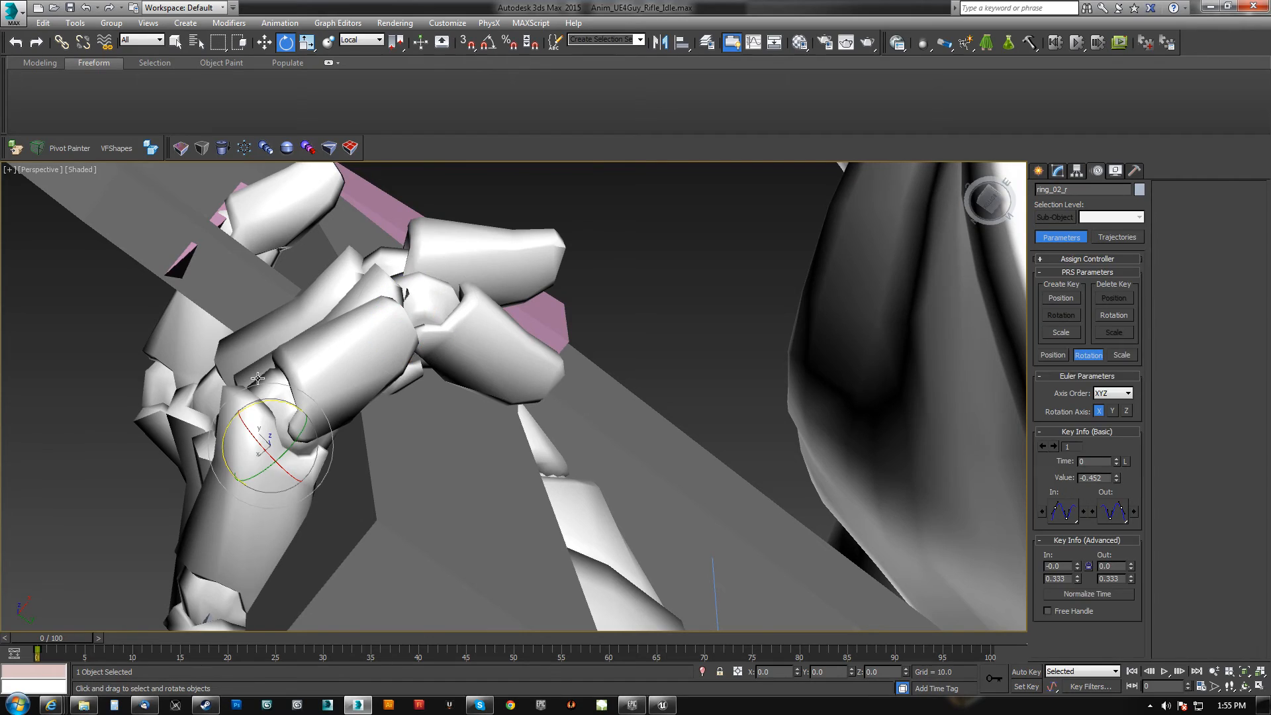
pyautogui.moveTo(268, 402); pyautogui.dragTo(286, 408)
# - Select middle_01_r and slightly adjust its rotation at the base of the right middle finger
pyautogui.moveTo(286, 408)
pyautogui.keyDown('alt'); pyautogui.mouseDown(button='middle')
pyautogui.moveTo(315, 470)
pyautogui.moveTo(218, 336)
pyautogui.mouseUp(button='middle'); pyautogui.keyUp('alt')
pyautogui.press('F3')
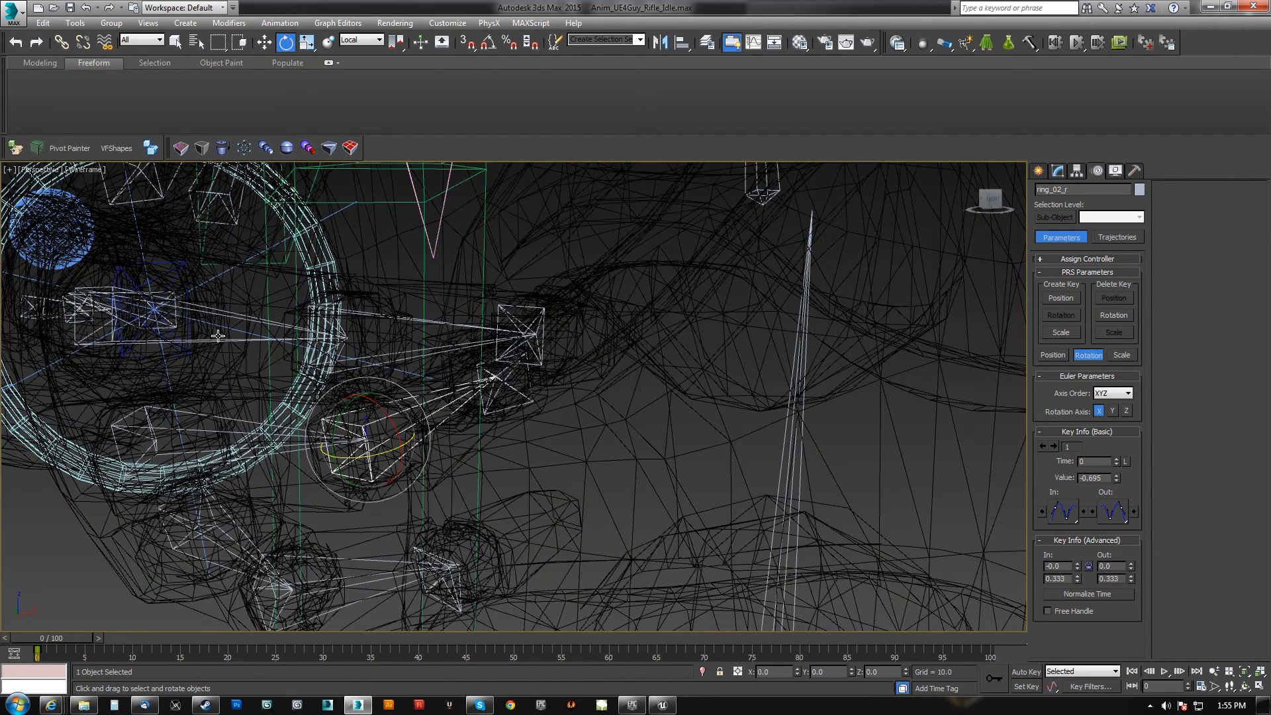
pyautogui.press('F3')
pyautogui.click(139, 322)
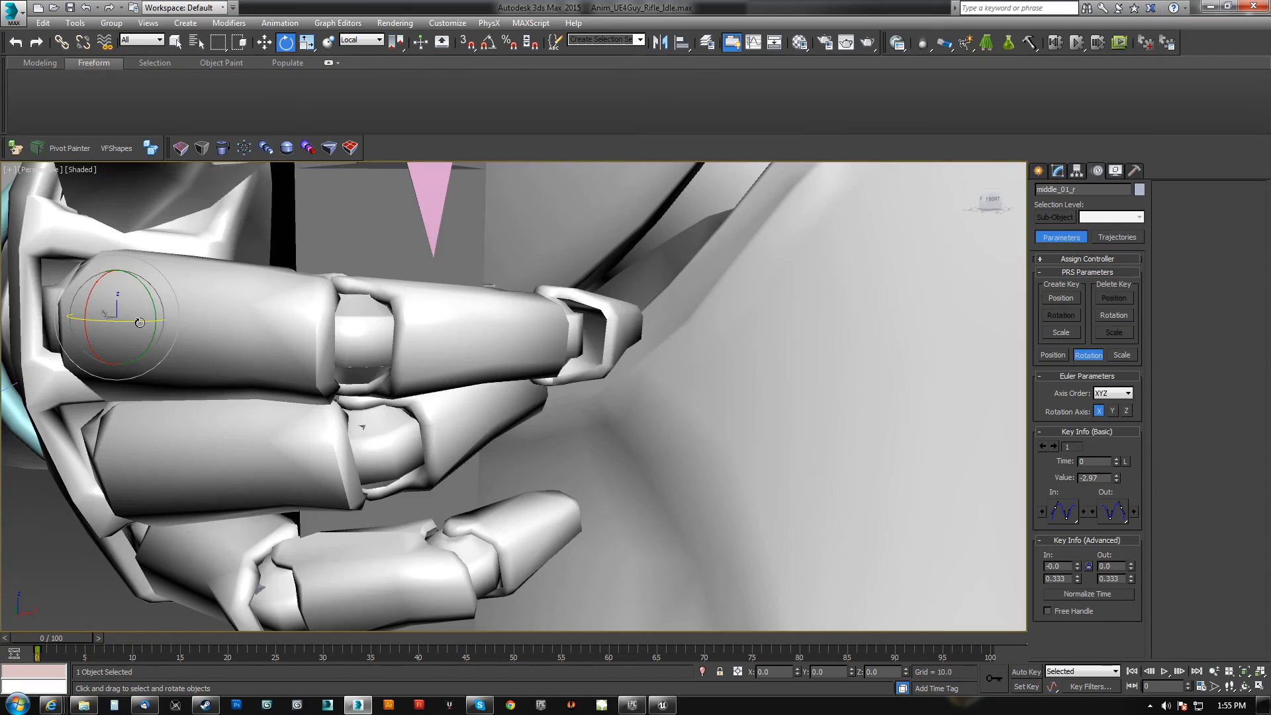
pyautogui.moveTo(157, 301); pyautogui.dragTo(147, 295)
pyautogui.keyDown('alt'); pyautogui.moveTo(151, 309); pyautogui.dragTo(371, 380, button='middle'); pyautogui.keyUp('alt')
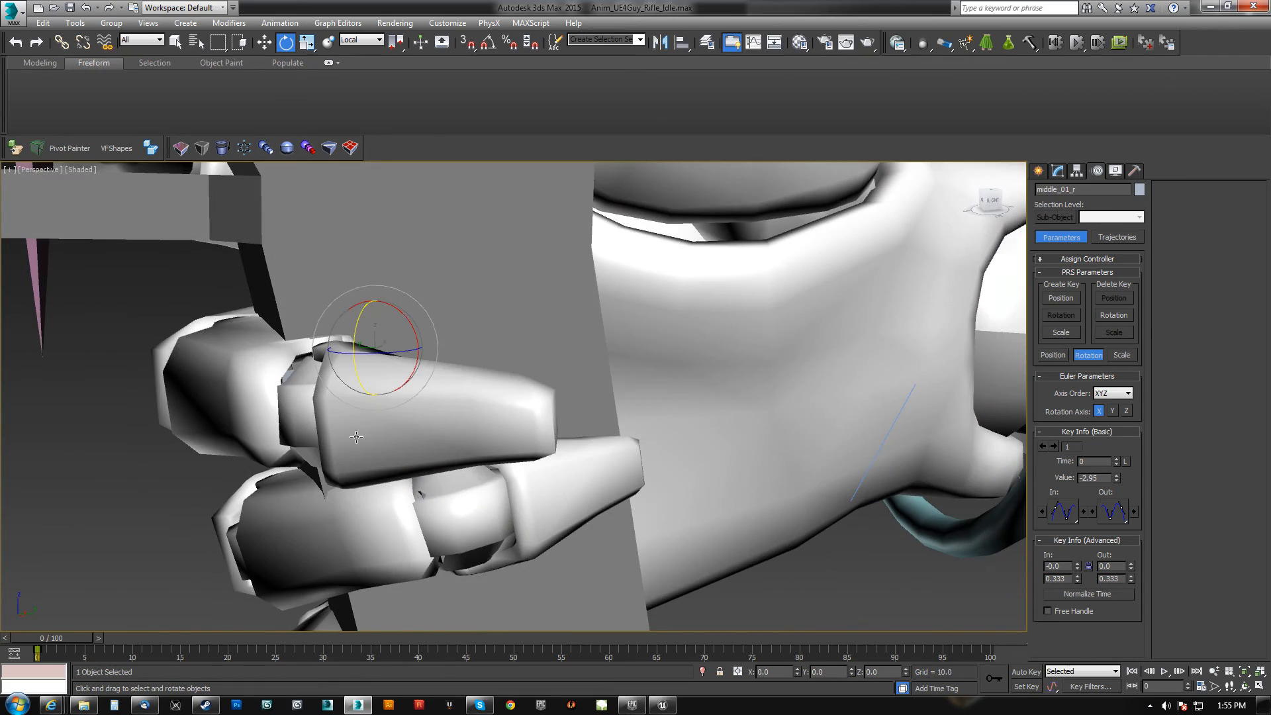
# - Select middle_03_r and rotate it to bend the right middle fingertip around the rifle grip
pyautogui.press('F3')
pyautogui.click(328, 429)
pyautogui.press('F3')
pyautogui.scroll(5, 328, 429)
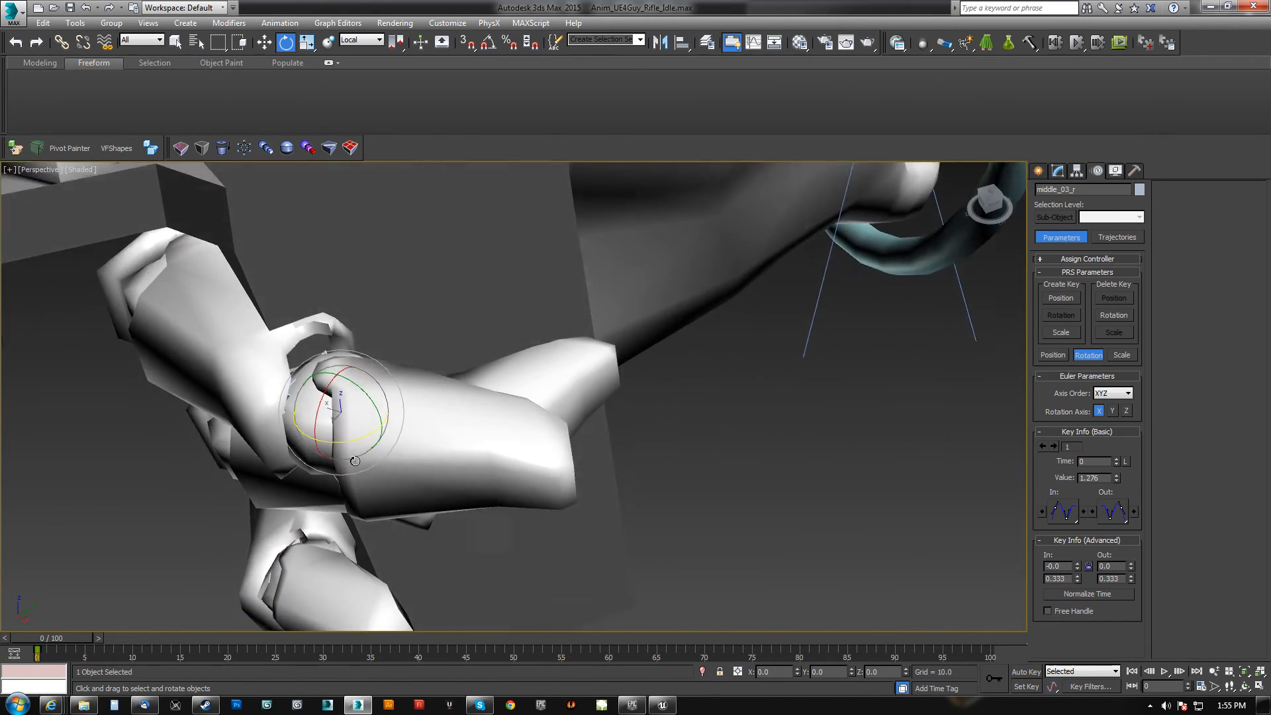
pyautogui.scroll(-3, 354, 459)
pyautogui.moveTo(354, 458); pyautogui.dragTo(413, 428)
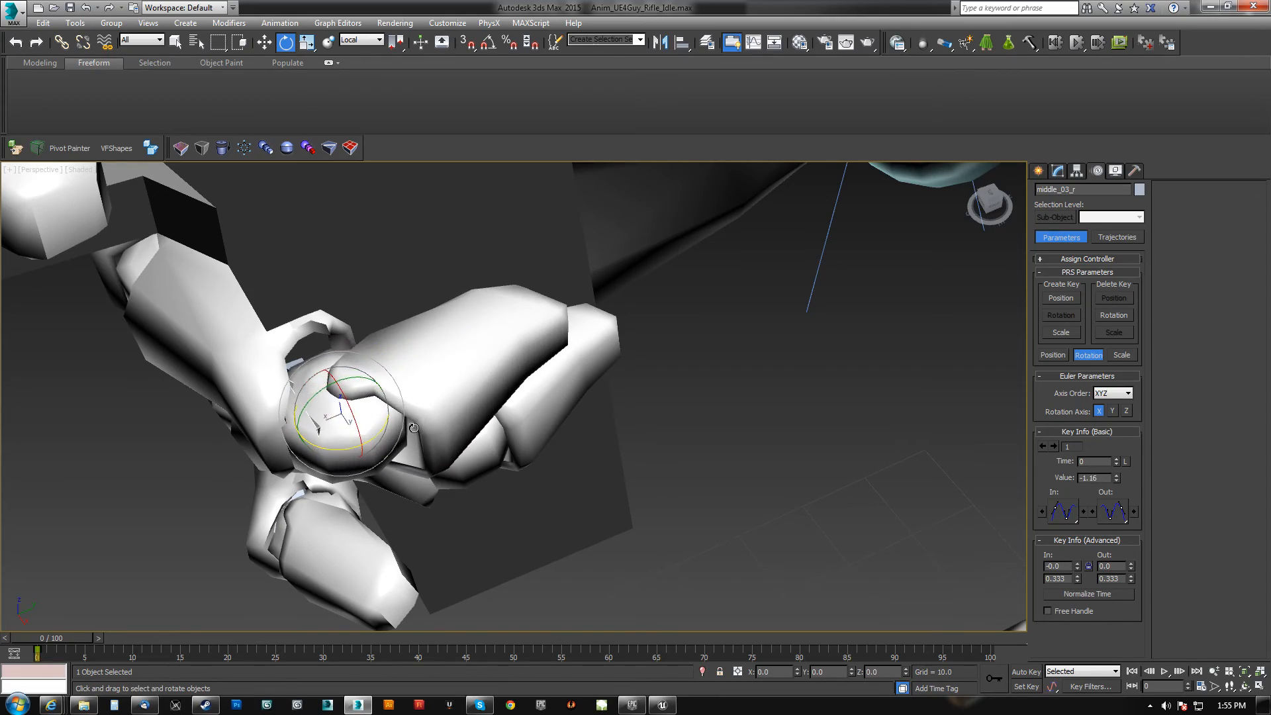
pyautogui.scroll(-5, 414, 428)
# - Select the finger bone beside middle_03_r and adjust its rotation below the trigger guard
pyautogui.moveTo(417, 397)
pyautogui.keyDown('alt'); pyautogui.mouseDown(button='middle')
pyautogui.moveTo(497, 275)
pyautogui.moveTo(573, 240)
pyautogui.moveTo(562, 286)
pyautogui.moveTo(460, 345)
pyautogui.mouseUp(button='middle'); pyautogui.keyUp('alt')
pyautogui.press('F3')
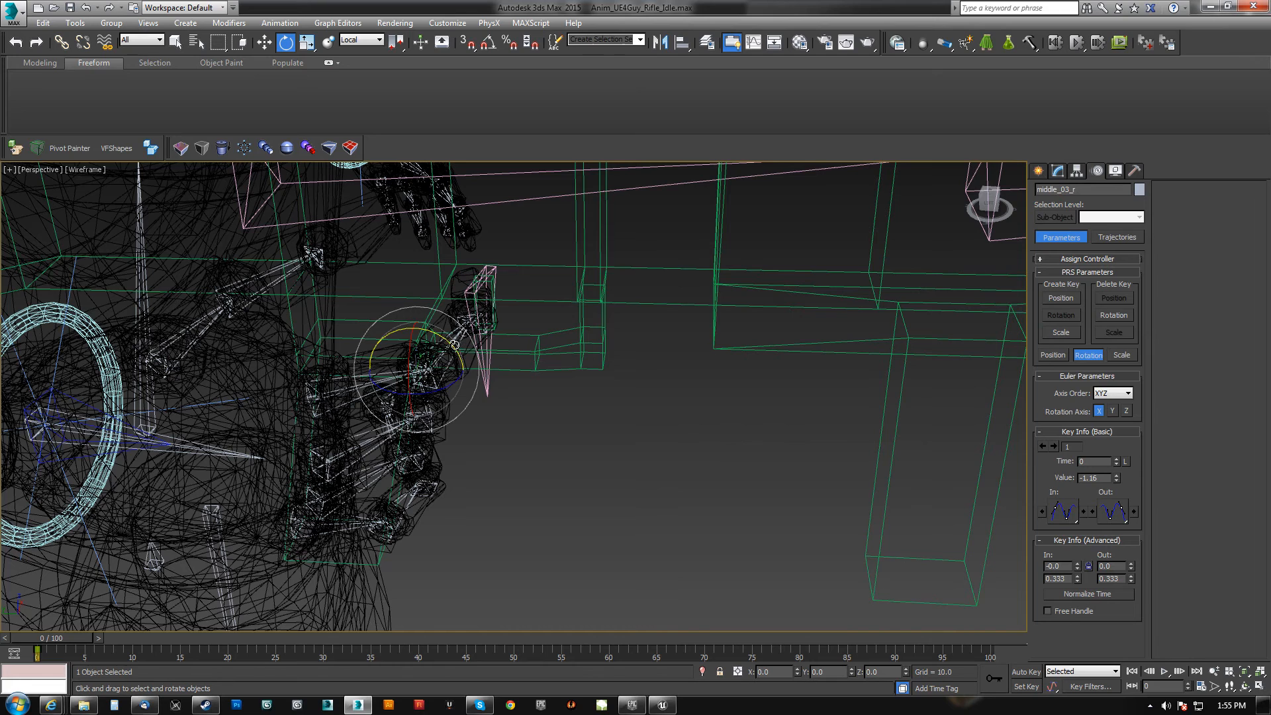
pyautogui.click(460, 383)
pyautogui.press('F3')
pyautogui.moveTo(441, 395); pyautogui.dragTo(421, 403)
# - Select the base bone of the right thumb and rotate the thumb down toward the rifle grip
pyautogui.moveTo(374, 375)
pyautogui.keyDown('alt'); pyautogui.mouseDown(button='middle')
pyautogui.moveTo(587, 329)
pyautogui.moveTo(661, 370)
pyautogui.mouseUp(button='middle'); pyautogui.keyUp('alt')
pyautogui.press('F3')
pyautogui.click(670, 366)
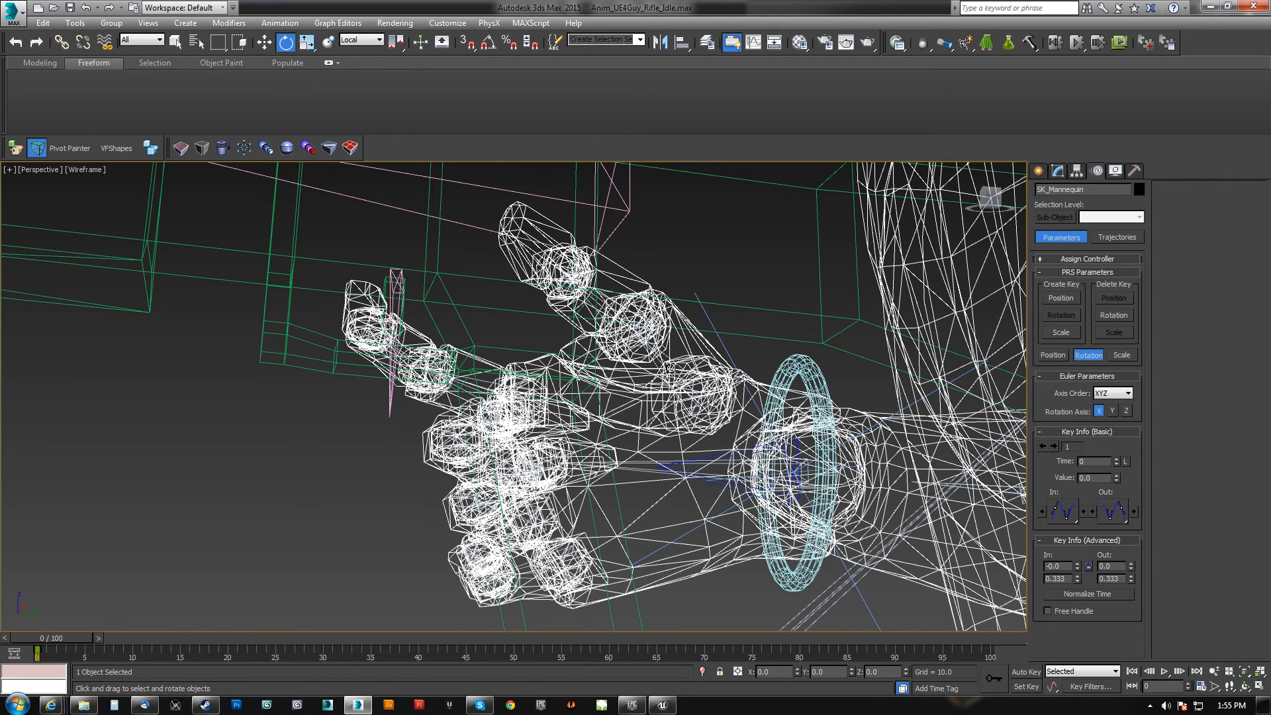
pyautogui.click(669, 366)
pyautogui.press('F3')
pyautogui.moveTo(683, 362)
pyautogui.mouseDown()
pyautogui.moveTo(668, 350)
pyautogui.moveTo(644, 393)
pyautogui.moveTo(641, 356)
pyautogui.mouseUp()
# - Rotate thumb_02_r and thumb_03_r to bend the right thumb around the rifle grip
pyautogui.press('F3')
pyautogui.press('F3')
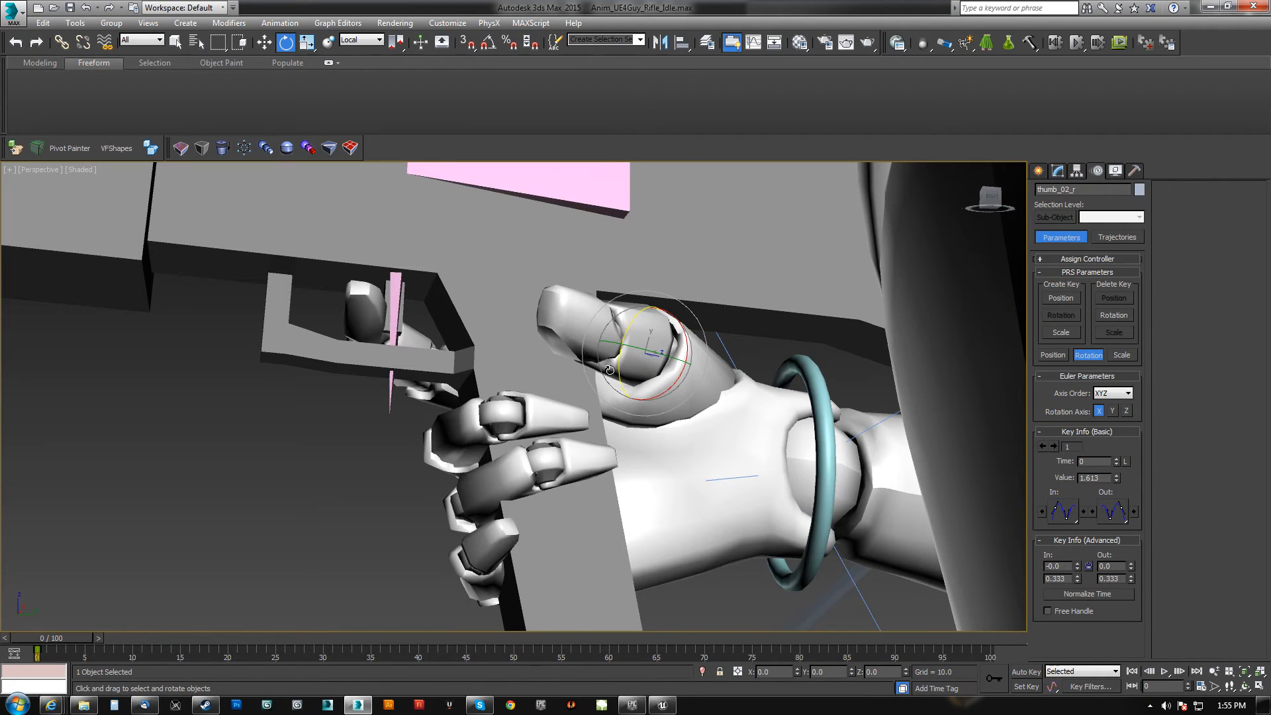
pyautogui.moveTo(620, 366); pyautogui.dragTo(621, 389)
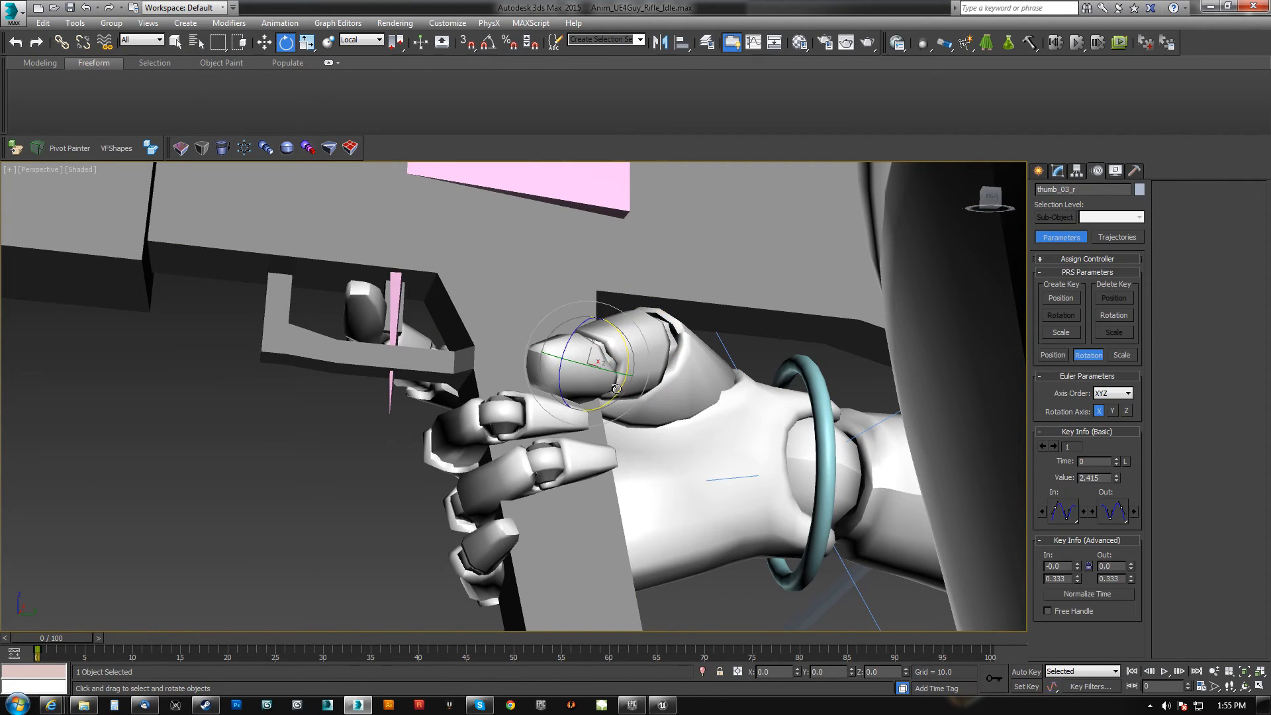
pyautogui.keyDown('alt'); pyautogui.moveTo(546, 414); pyautogui.dragTo(594, 424, button='middle'); pyautogui.keyUp('alt')
pyautogui.keyDown('alt'); pyautogui.moveTo(487, 368); pyautogui.dragTo(540, 375, button='middle'); pyautogui.keyUp('alt')
# - Select LeftHand_Control and move it across the body to the underside of the rifle
pyautogui.scroll(-5, 632, 382)
pyautogui.scroll(-6, 449, 377)
pyautogui.scroll(6, 729, 403)
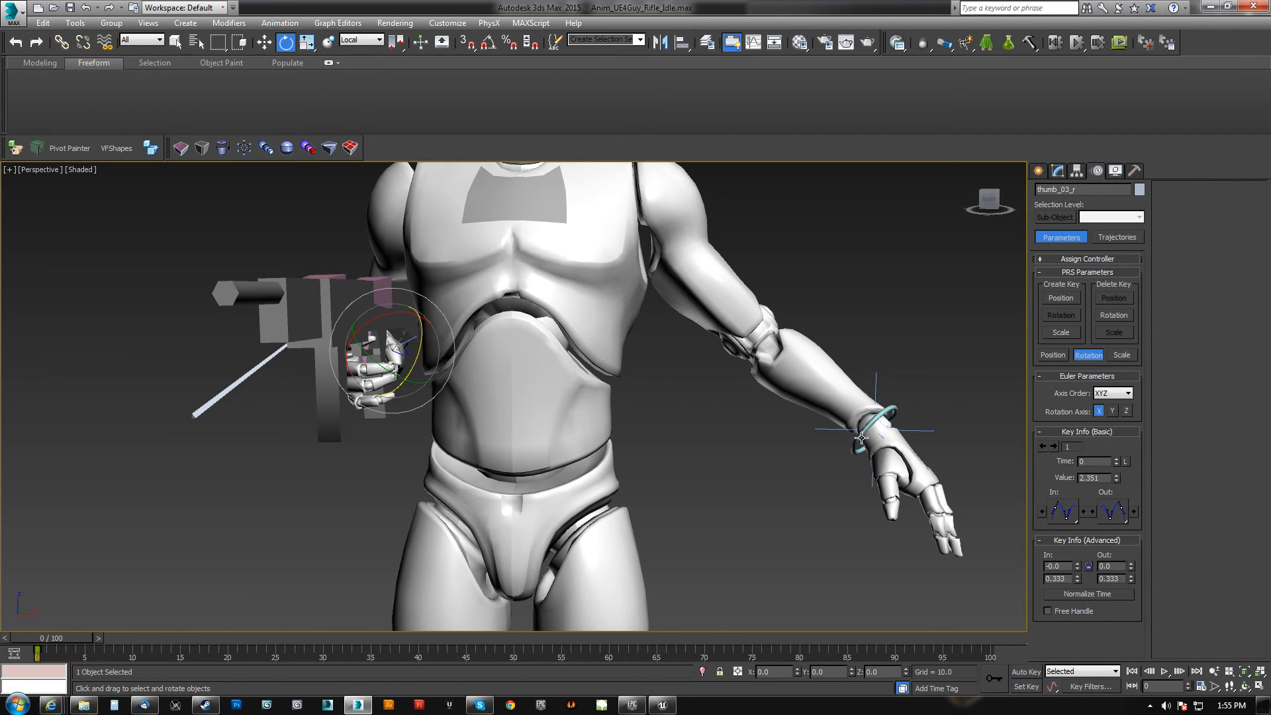
pyautogui.click(856, 447)
pyautogui.press('w')
pyautogui.moveTo(911, 429); pyautogui.dragTo(445, 345)
pyautogui.hotkey('ctrl', 'z')
pyautogui.hotkey('ctrl', 'z')
pyautogui.keyDown('alt'); pyautogui.moveTo(513, 308); pyautogui.dragTo(454, 358, button='middle'); pyautogui.keyUp('alt')
pyautogui.moveTo(469, 350); pyautogui.dragTo(228, 365)
pyautogui.keyDown('alt'); pyautogui.moveTo(227, 366); pyautogui.dragTo(369, 311, button='middle'); pyautogui.keyUp('alt')
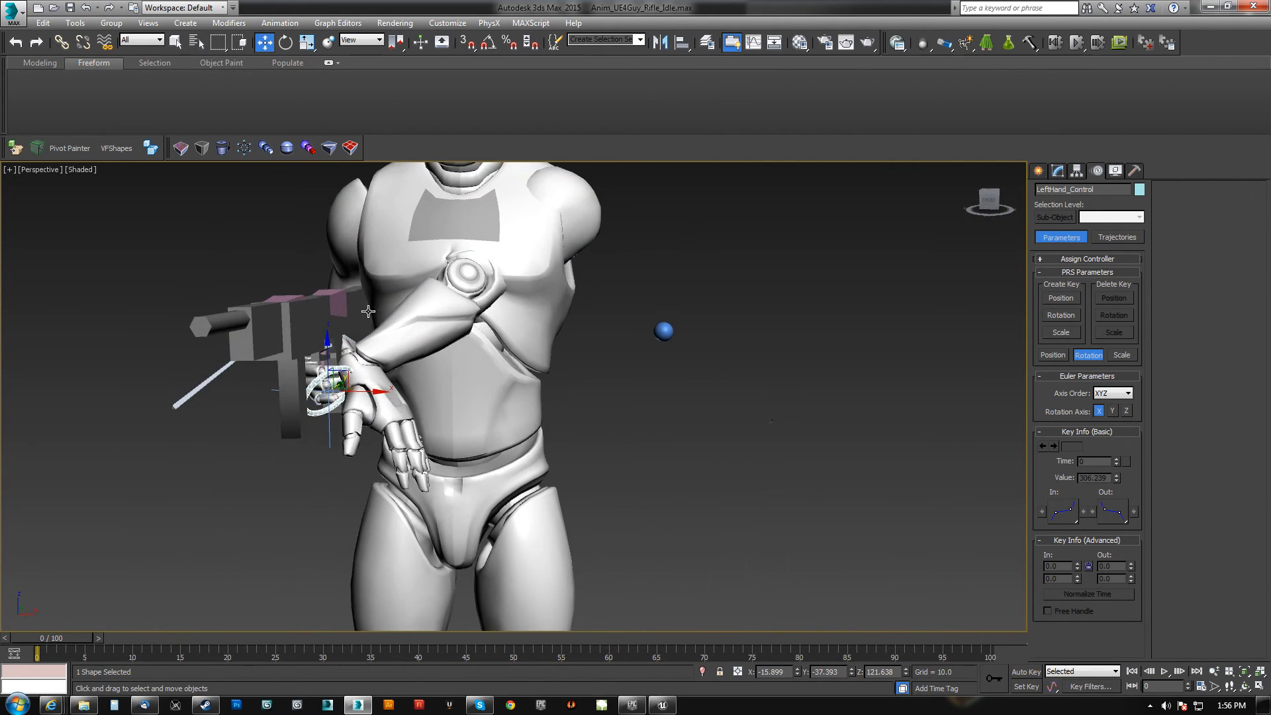
# - Rotate LeftHand_Control in the Local coordinate system to turn the left hand toward the rifle, and lower it slightly
pyautogui.scroll(4, 368, 321)
pyautogui.moveTo(457, 326); pyautogui.dragTo(428, 340, button='middle')
pyautogui.scroll(-4, 428, 339)
pyautogui.scroll(2, 368, 388)
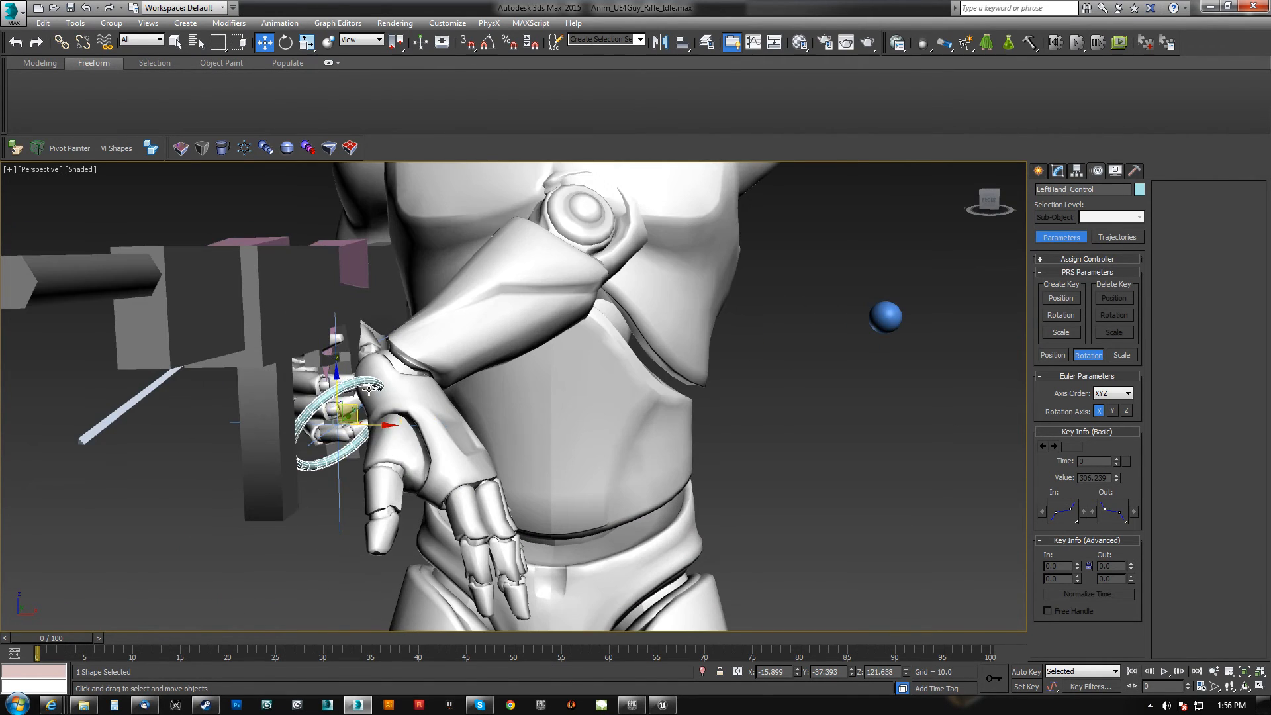
pyautogui.keyDown('alt'); pyautogui.moveTo(361, 426); pyautogui.dragTo(340, 468, button='middle'); pyautogui.keyUp('alt')
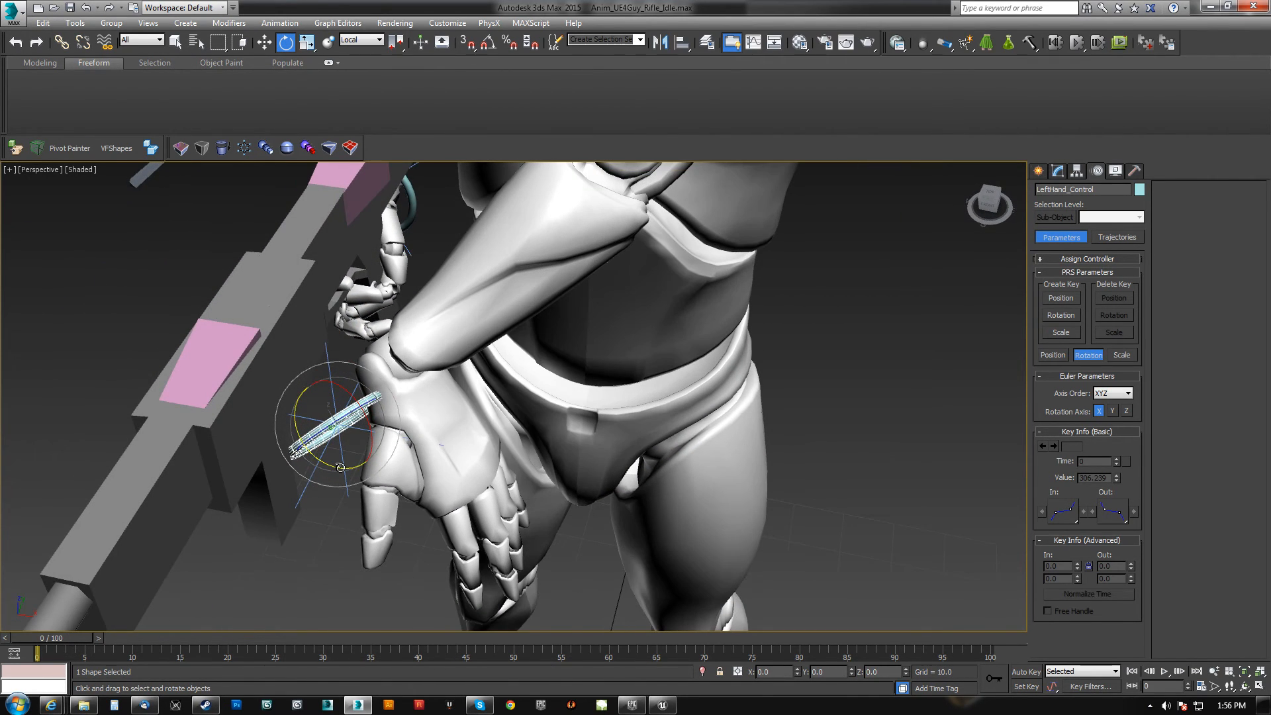
pyautogui.moveTo(338, 467); pyautogui.dragTo(265, 422)
pyautogui.moveTo(331, 390); pyautogui.dragTo(363, 452)
pyautogui.keyDown('alt'); pyautogui.moveTo(363, 451); pyautogui.dragTo(411, 386, button='middle'); pyautogui.keyUp('alt')
pyautogui.press('w')
pyautogui.moveTo(338, 382); pyautogui.dragTo(338, 391)
# - Move RightHand_Control with the attached rifle to about X -23.5, Y 8.7, Z 122.6
pyautogui.keyDown('alt'); pyautogui.moveTo(338, 391); pyautogui.dragTo(642, 184, button='middle'); pyautogui.keyUp('alt')
pyautogui.moveTo(286, 433); pyautogui.dragTo(595, 443, button='middle')
pyautogui.scroll(-3, 368, 377)
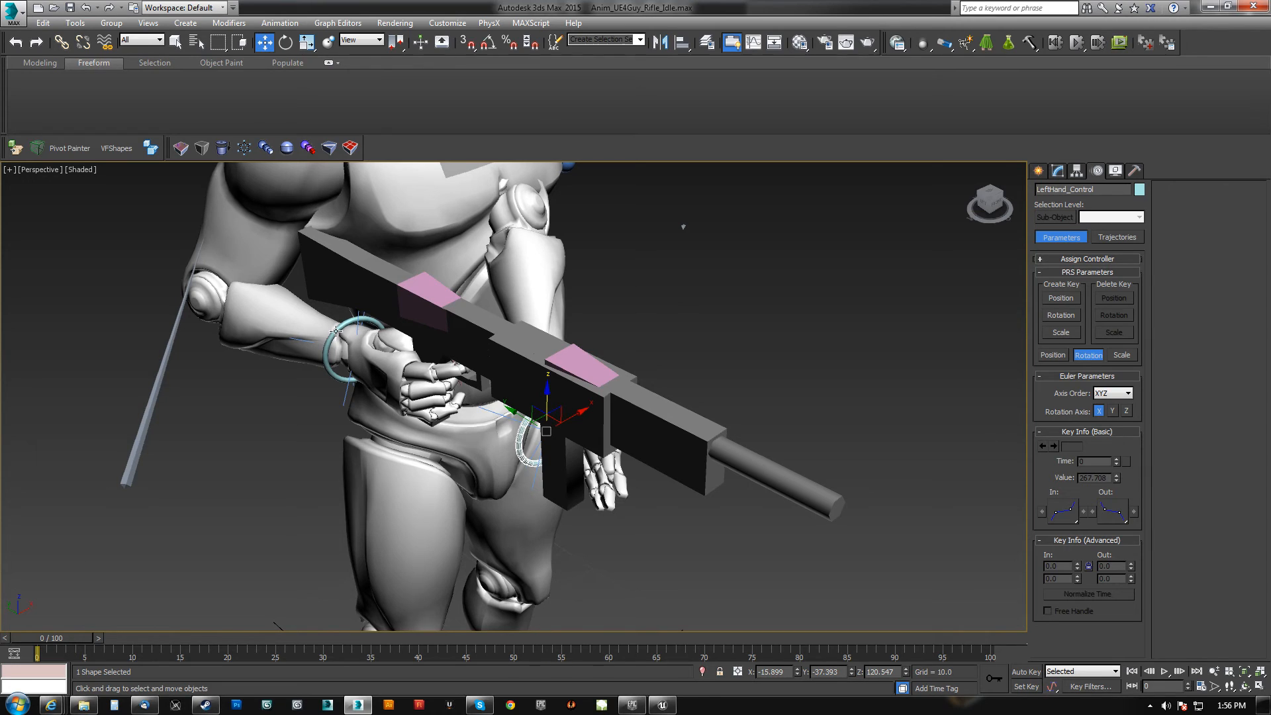
pyautogui.moveTo(335, 339); pyautogui.dragTo(240, 307)
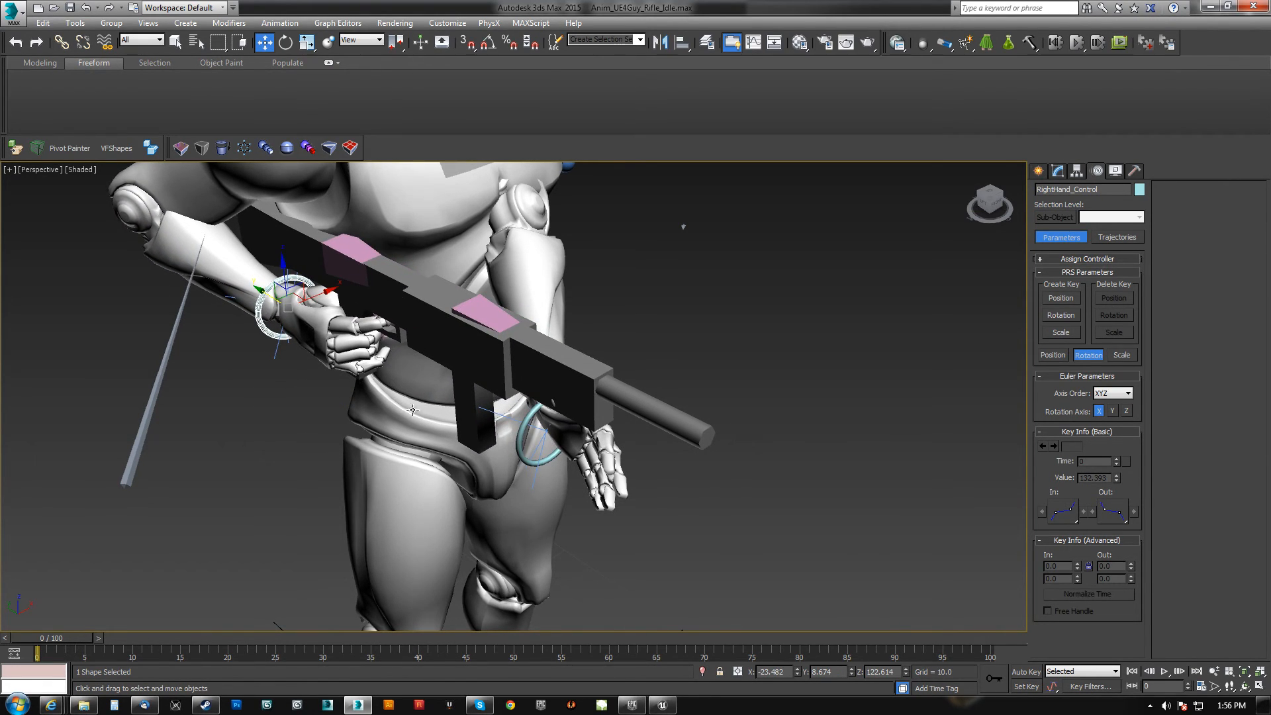
# - Move LeftHand_Control behind the rifle's front grip and rotate it to align the left hand with the grip
pyautogui.keyDown('alt'); pyautogui.moveTo(505, 427); pyautogui.dragTo(586, 389, button='middle'); pyautogui.keyUp('alt')
pyautogui.moveTo(515, 431); pyautogui.dragTo(399, 428)
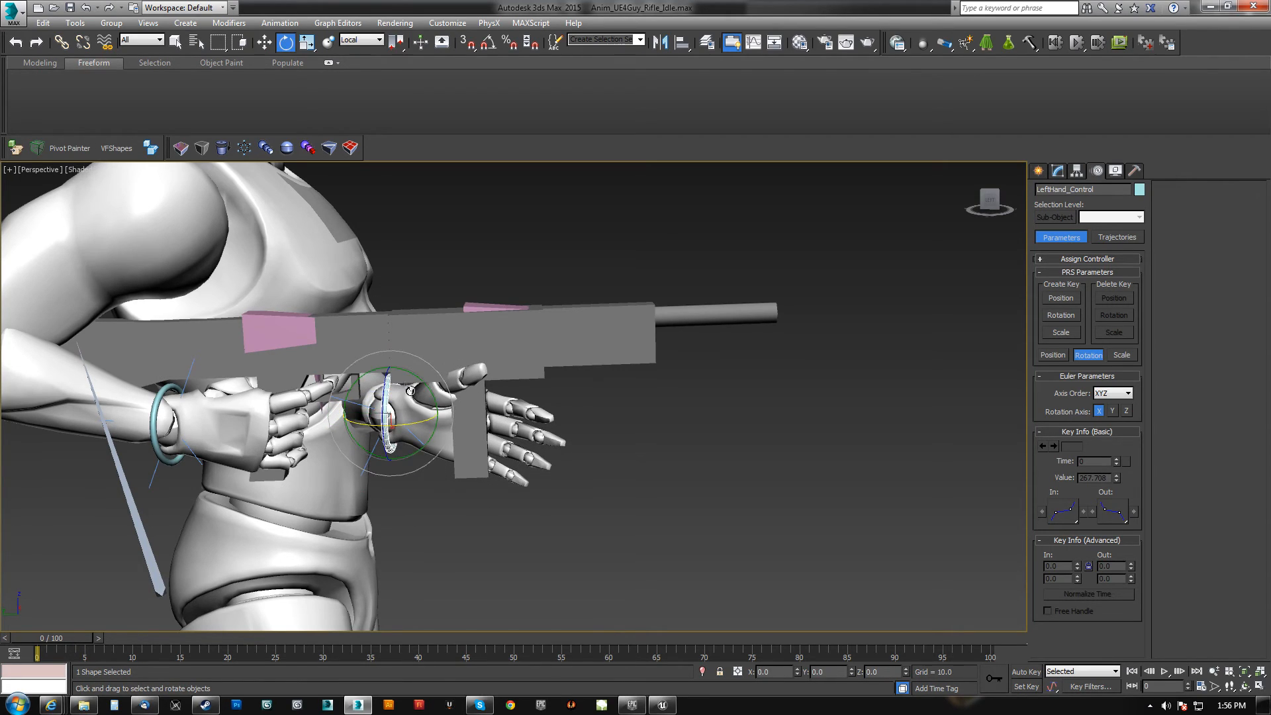
pyautogui.moveTo(428, 389); pyautogui.dragTo(421, 379)
pyautogui.moveTo(441, 397)
pyautogui.keyDown('alt'); pyautogui.mouseDown(button='middle')
pyautogui.moveTo(426, 388)
pyautogui.moveTo(446, 378)
pyautogui.mouseUp(button='middle'); pyautogui.keyUp('alt')
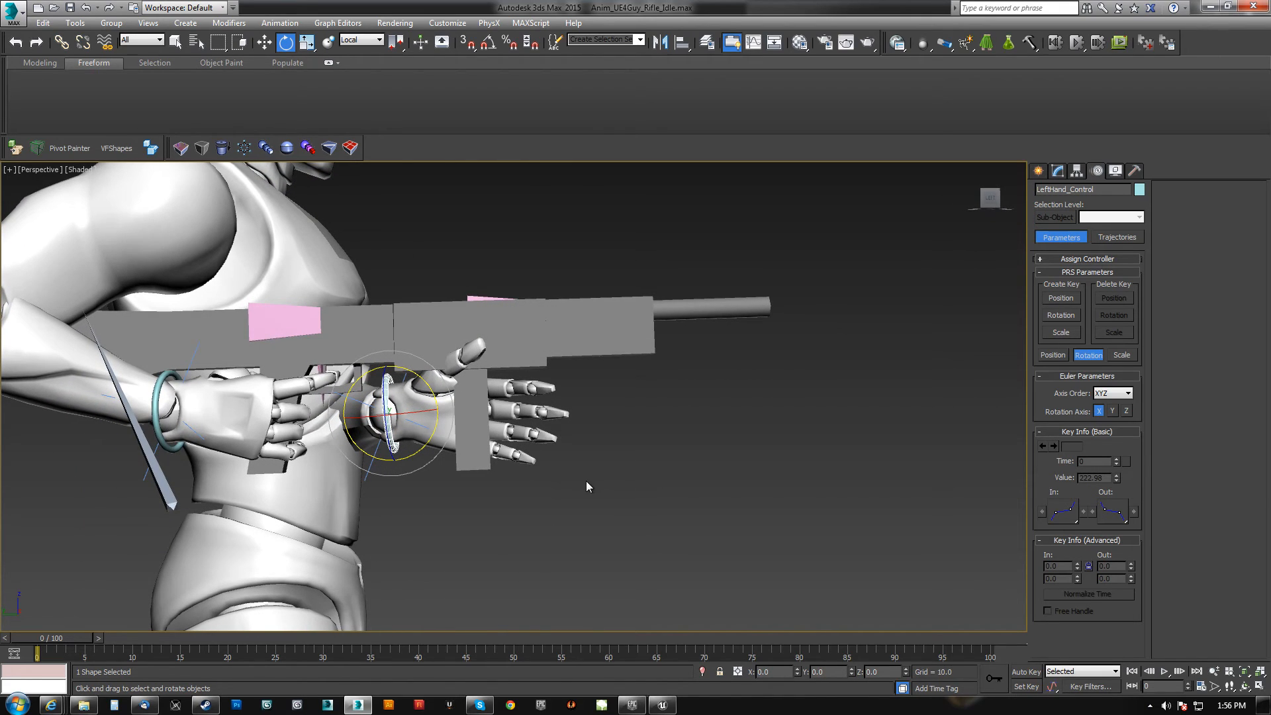
# - Select 11 finger bones of the left hand and rotate them together about local Z to curl around the front grip
pyautogui.click(503, 385)
pyautogui.click(548, 389)
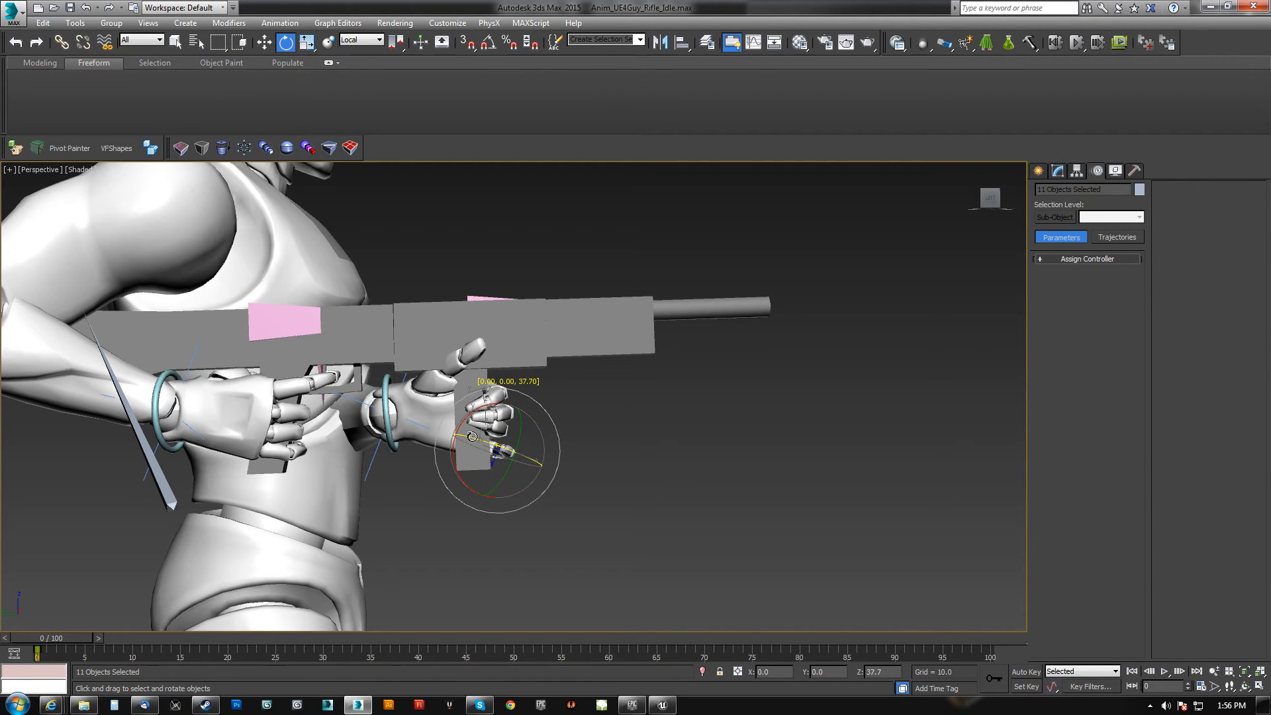
pyautogui.moveTo(463, 437)
pyautogui.keyDown('alt'); pyautogui.mouseDown(button='middle')
pyautogui.moveTo(360, 454)
pyautogui.moveTo(335, 414)
pyautogui.moveTo(407, 386)
pyautogui.moveTo(539, 396)
pyautogui.mouseUp(button='middle'); pyautogui.keyUp('alt')
# - Rotate the base bone of the left index finger and index_02_l to wrap that finger around the front grip
pyautogui.press('F3')
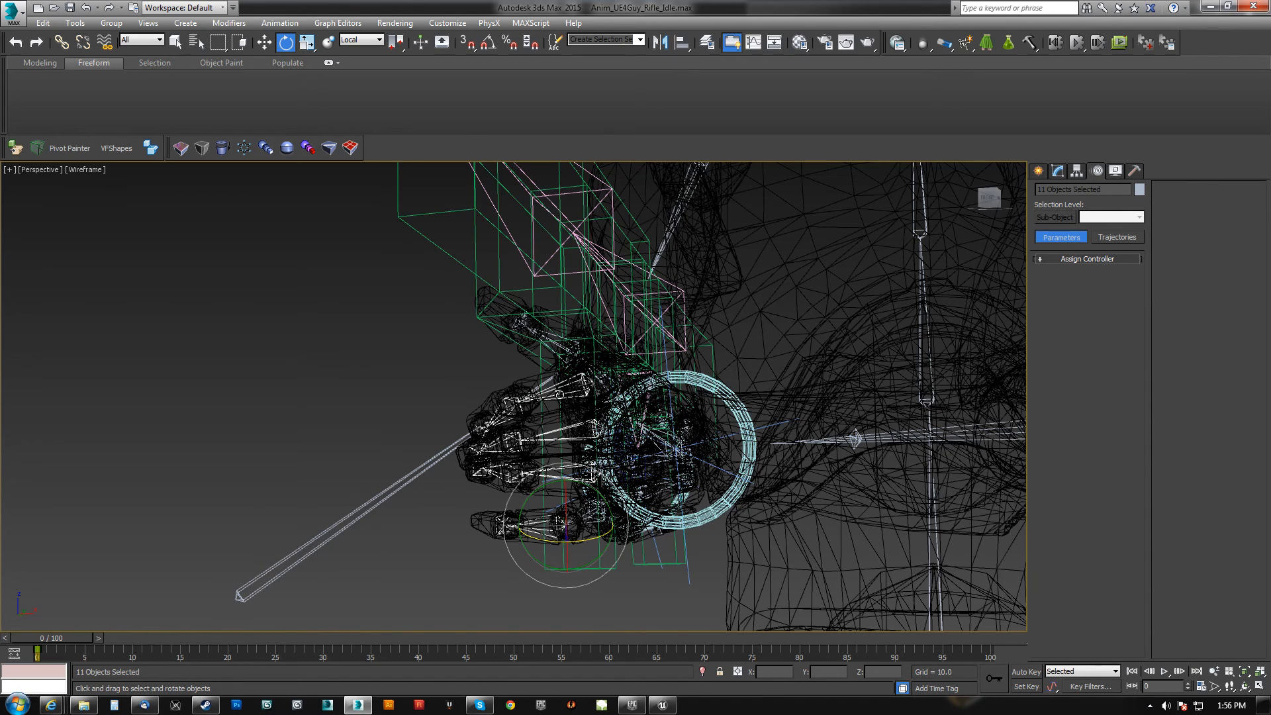
pyautogui.click(561, 394)
pyautogui.click(599, 381)
pyautogui.press('F3')
pyautogui.moveTo(594, 387); pyautogui.dragTo(598, 407)
pyautogui.moveTo(598, 407)
pyautogui.keyDown('alt'); pyautogui.mouseDown(button='middle')
pyautogui.moveTo(616, 442)
pyautogui.moveTo(521, 459)
pyautogui.mouseUp(button='middle'); pyautogui.keyUp('alt')
pyautogui.click(514, 465)
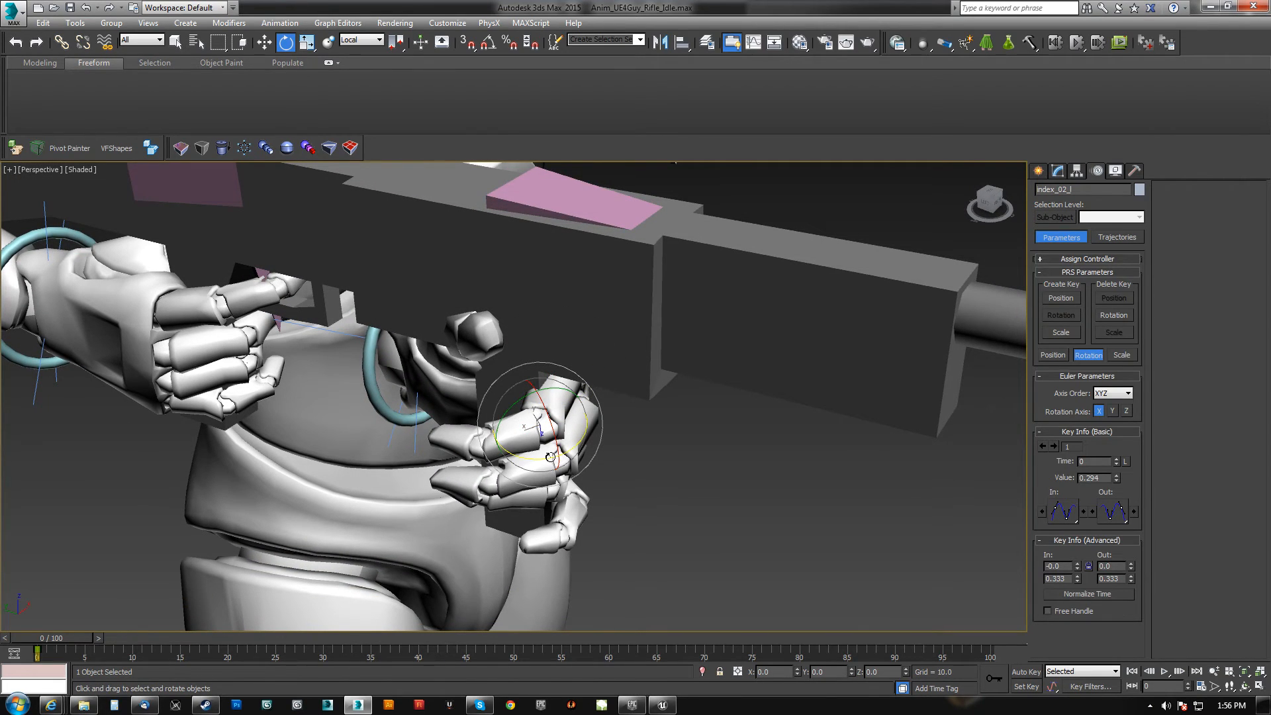
pyautogui.moveTo(550, 457); pyautogui.dragTo(487, 457)
# - Rotate the left-hand finger bone below index_02_l around the front grip, and select pinky_03_l
pyautogui.press('F3')
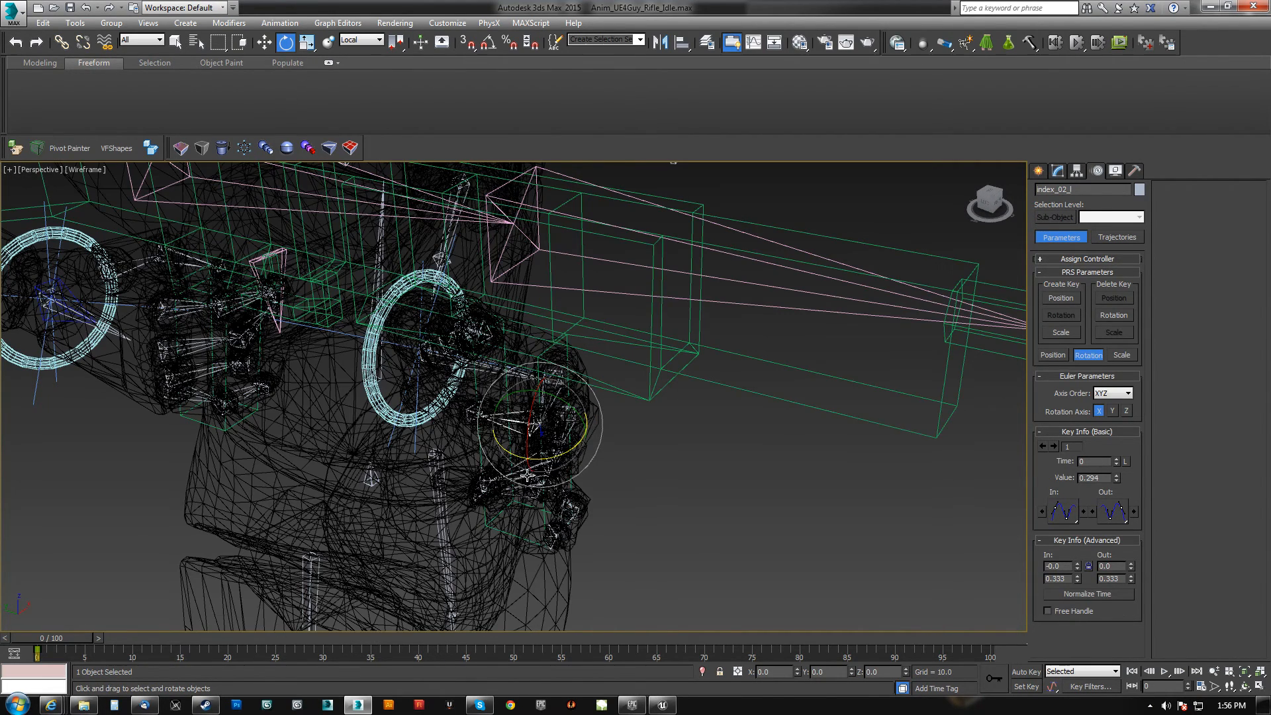
pyautogui.click(538, 489)
pyautogui.press('F3')
pyautogui.moveTo(545, 492); pyautogui.dragTo(536, 533)
pyautogui.press('F3')
pyautogui.click(574, 520)
pyautogui.click(571, 518)
pyautogui.press('F3')
pyautogui.moveTo(602, 527)
pyautogui.keyDown('alt'); pyautogui.mouseDown(button='middle')
pyautogui.moveTo(583, 384)
pyautogui.moveTo(592, 515)
pyautogui.mouseUp(button='middle'); pyautogui.keyUp('alt')
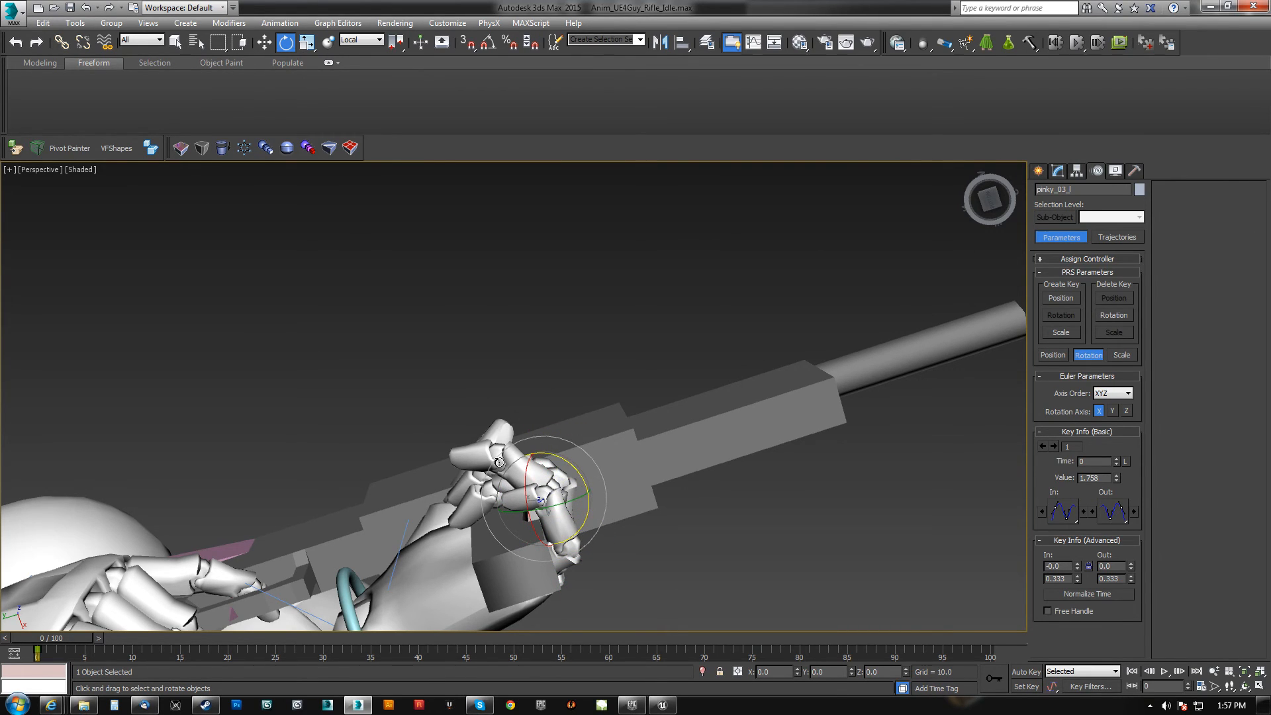
# - Select ring_01_l and rotate it about its local X axis to straighten the left ring finger's alignment
pyautogui.click(479, 456)
pyautogui.press('F3')
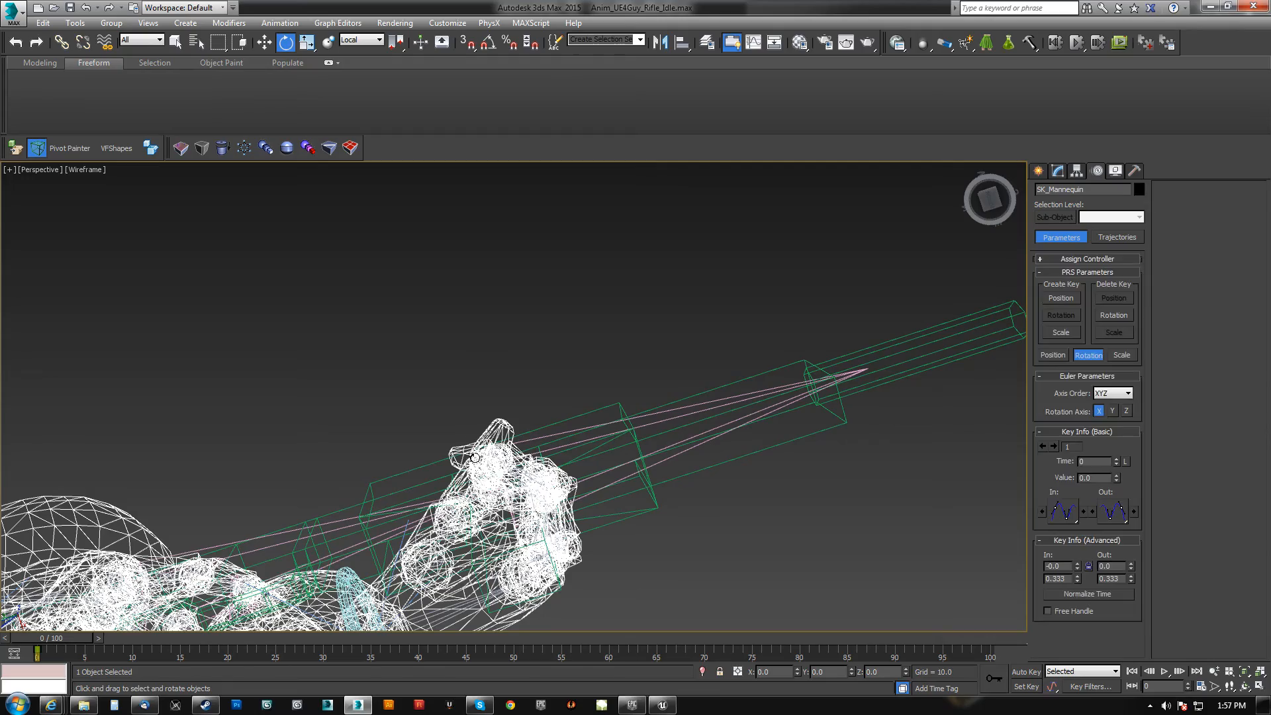
pyautogui.click(464, 370)
pyautogui.keyDown('alt'); pyautogui.moveTo(464, 371); pyautogui.dragTo(473, 265, button='middle'); pyautogui.keyUp('alt')
pyautogui.moveTo(487, 529); pyautogui.dragTo(502, 431, button='middle')
pyautogui.scroll(4, 510, 511)
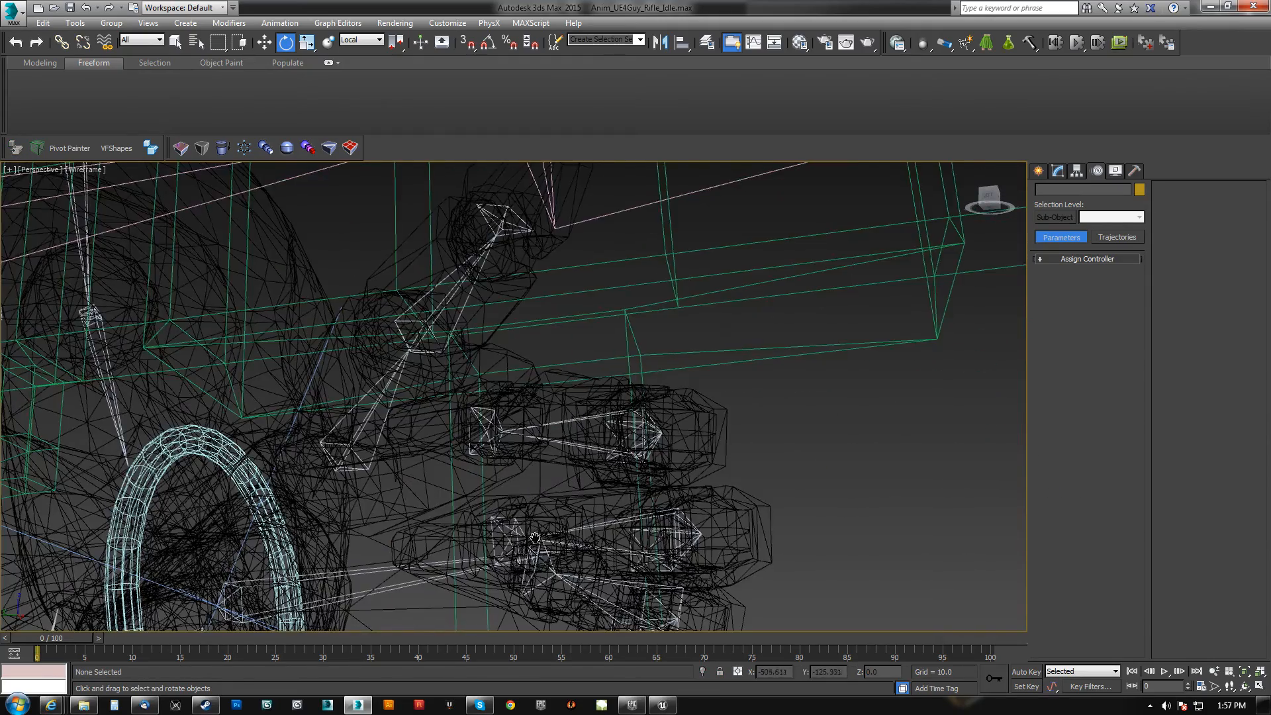
pyautogui.moveTo(537, 538); pyautogui.dragTo(583, 520, button='middle')
pyautogui.click(623, 555)
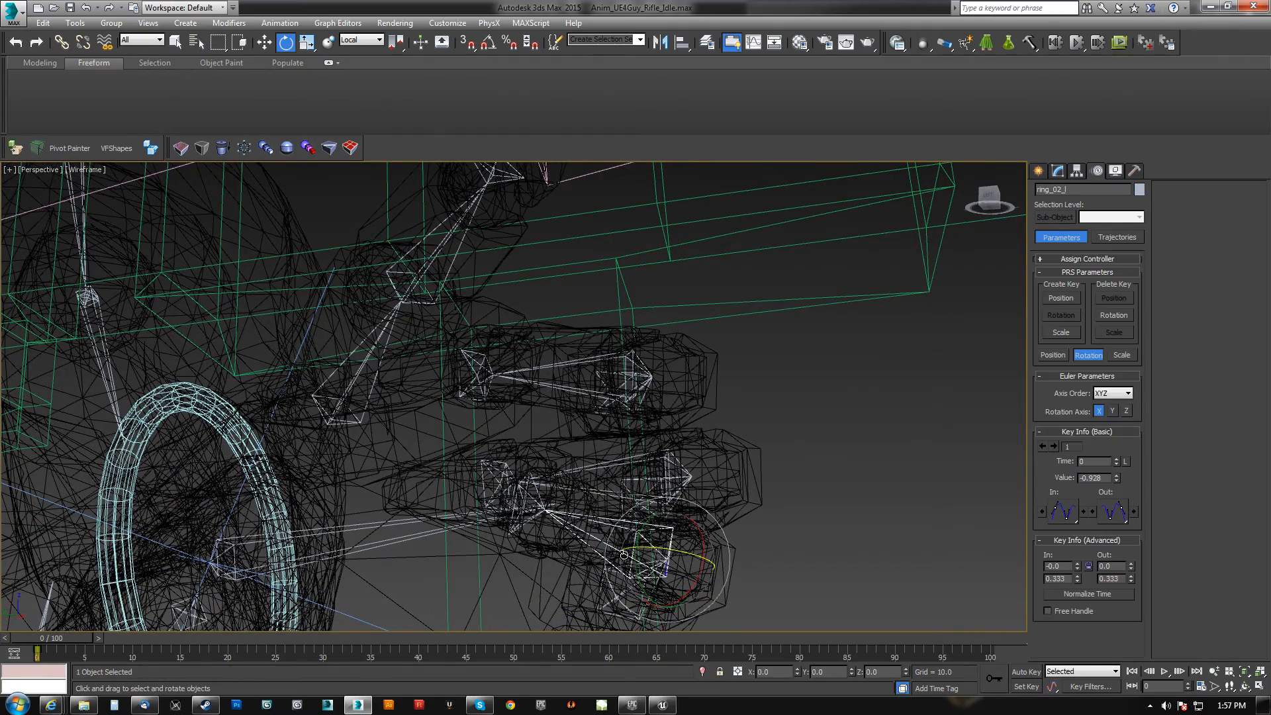
pyautogui.press('F3')
pyautogui.scroll(-5, 523, 533)
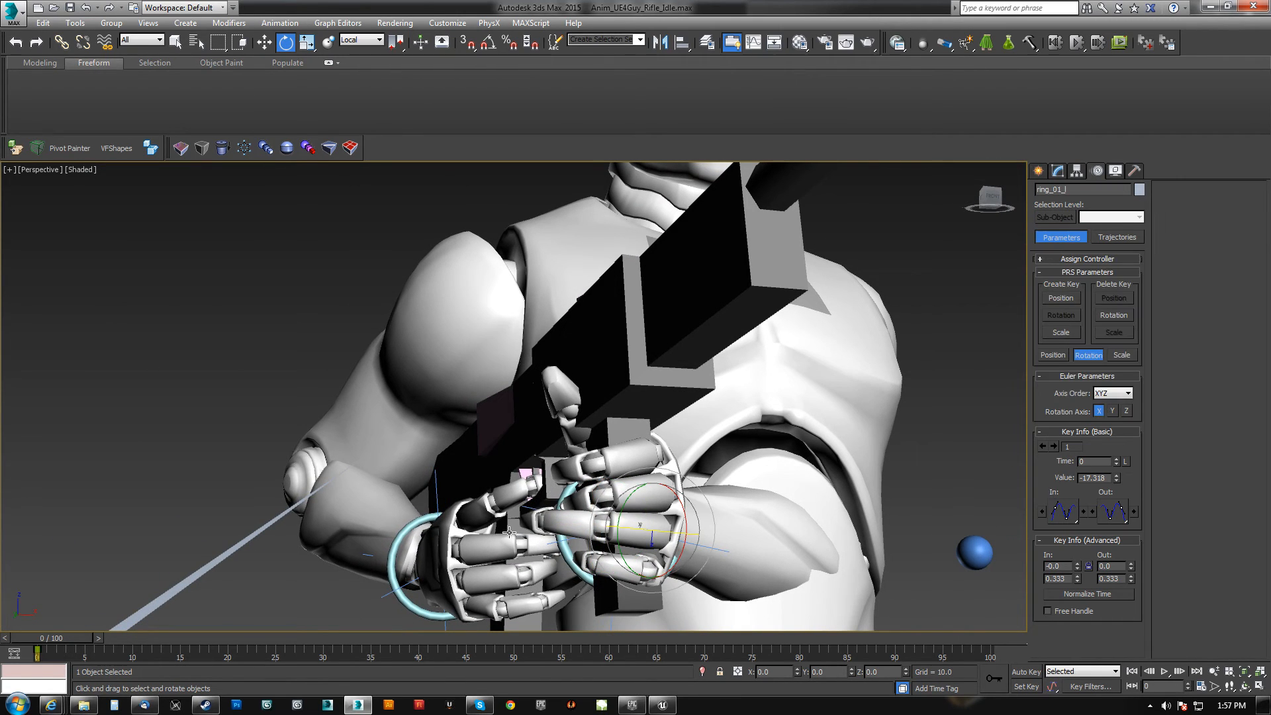
pyautogui.moveTo(684, 510); pyautogui.dragTo(684, 493)
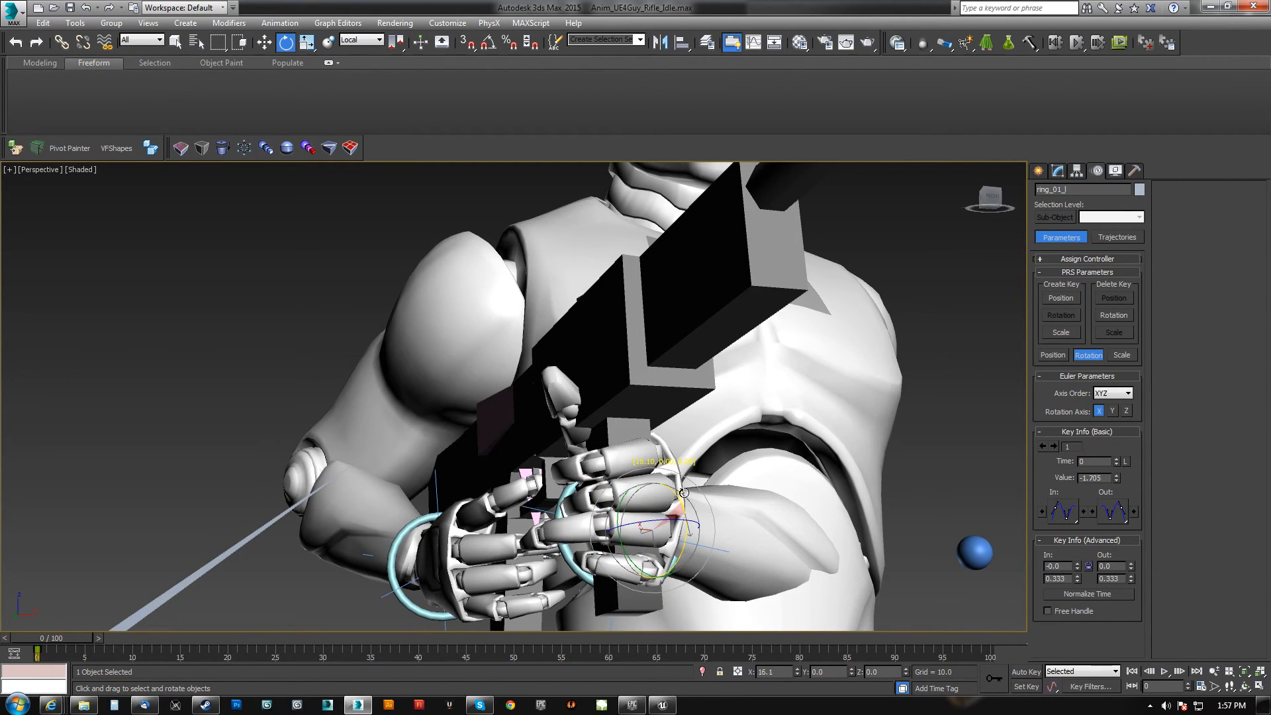
# - Select ring_02_l and rotate it to adjust the left ring finger's curl around the front grip
pyautogui.click(586, 529)
pyautogui.keyDown('alt'); pyautogui.moveTo(646, 518); pyautogui.dragTo(700, 458, button='middle'); pyautogui.keyUp('alt')
pyautogui.moveTo(580, 504); pyautogui.dragTo(530, 523)
# - Rotate thumb_01_l, thumb_02_l and thumb_03_l to lower the left thumb and curl it around the front grip
pyautogui.keyDown('alt'); pyautogui.moveTo(501, 423); pyautogui.dragTo(461, 474, button='middle'); pyautogui.keyUp('alt')
pyautogui.press('F3')
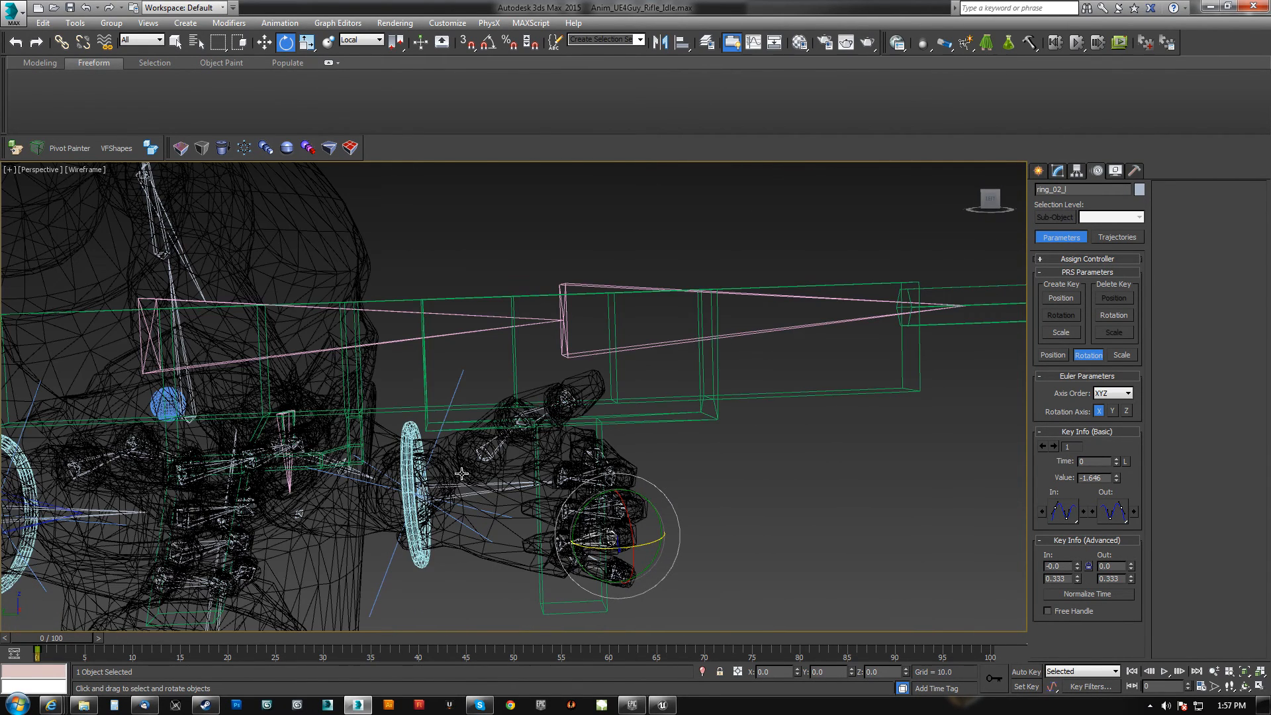
pyautogui.click(495, 450)
pyautogui.click(491, 434)
pyautogui.press('F3')
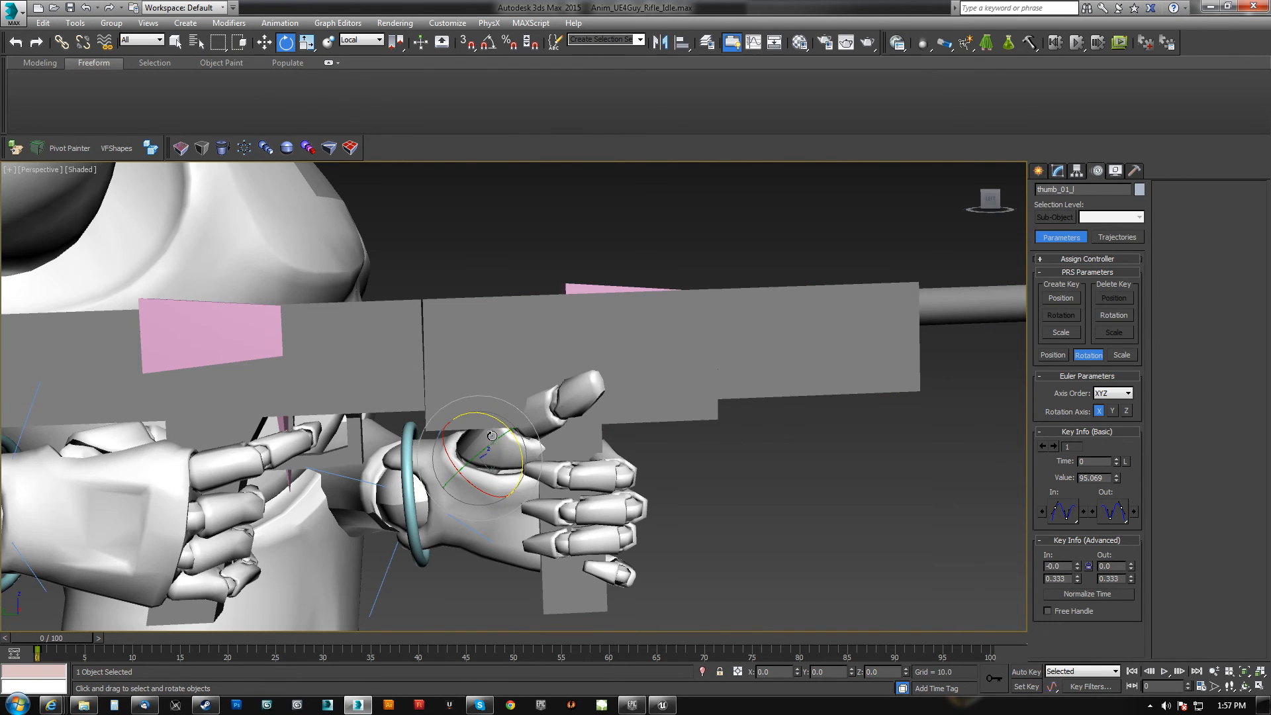
pyautogui.moveTo(483, 450); pyautogui.dragTo(464, 470)
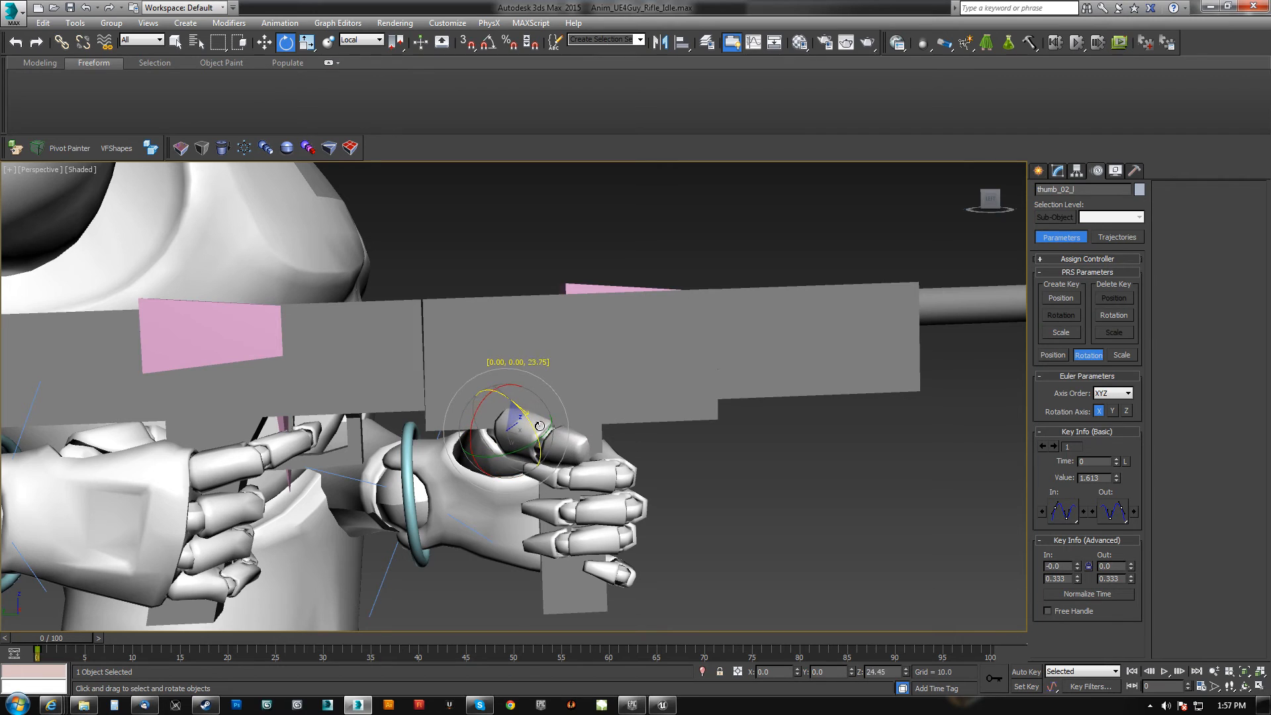
pyautogui.press('pagedown')
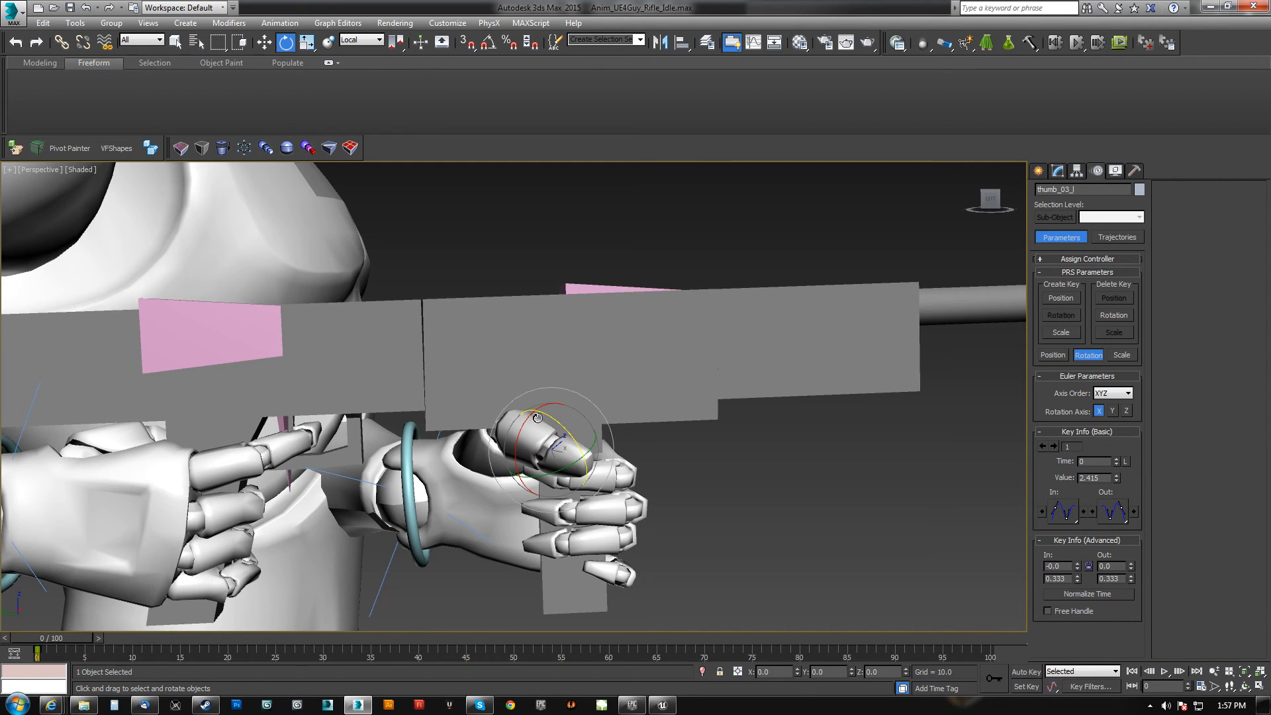
pyautogui.moveTo(590, 465); pyautogui.dragTo(590, 466)
# - Select LeftHand_Control and rotate it slightly to refine the left wrist's angle on the front grip
pyautogui.keyDown('alt'); pyautogui.moveTo(591, 466); pyautogui.dragTo(471, 355, button='middle'); pyautogui.keyUp('alt')
pyautogui.click(598, 522)
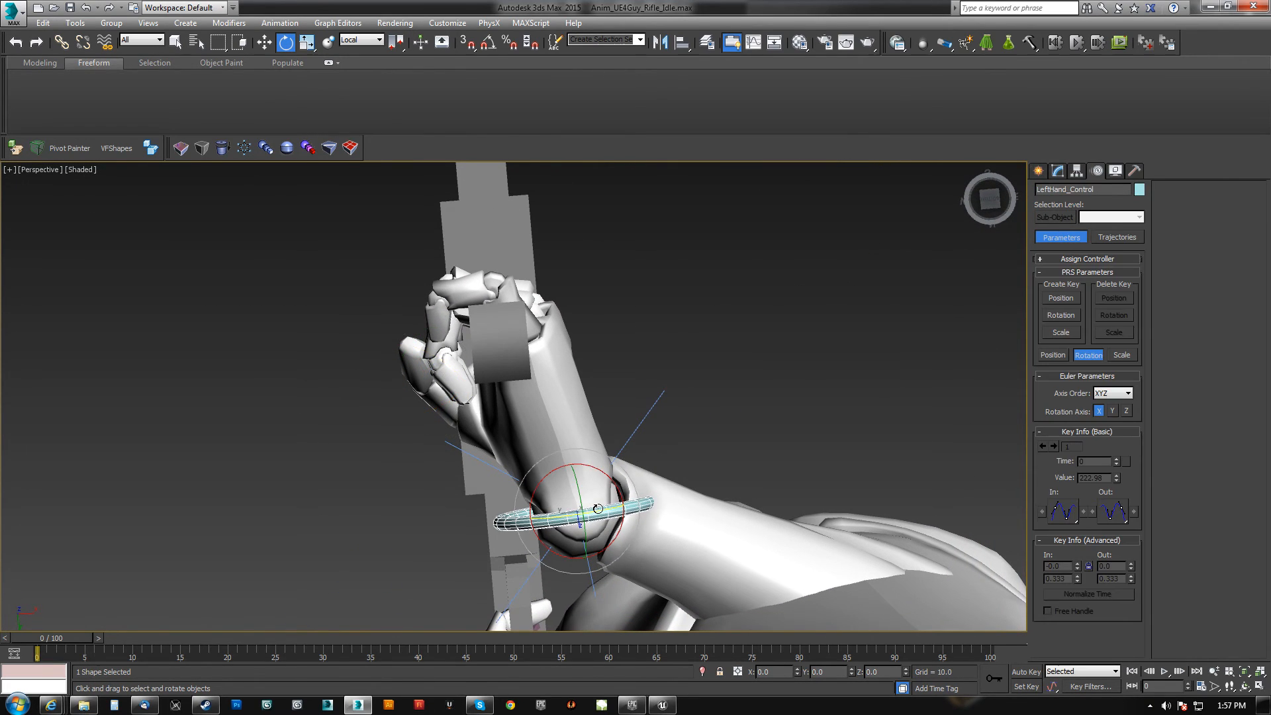
pyautogui.moveTo(607, 506); pyautogui.dragTo(618, 506)
# - Apply a link constraint that attaches LeftHand_Control to RightHand_Control
pyautogui.keyDown('alt'); pyautogui.moveTo(530, 486); pyautogui.dragTo(582, 395, button='middle'); pyautogui.keyUp('alt')
pyautogui.scroll(-5, 586, 439)
pyautogui.scroll(5, 582, 436)
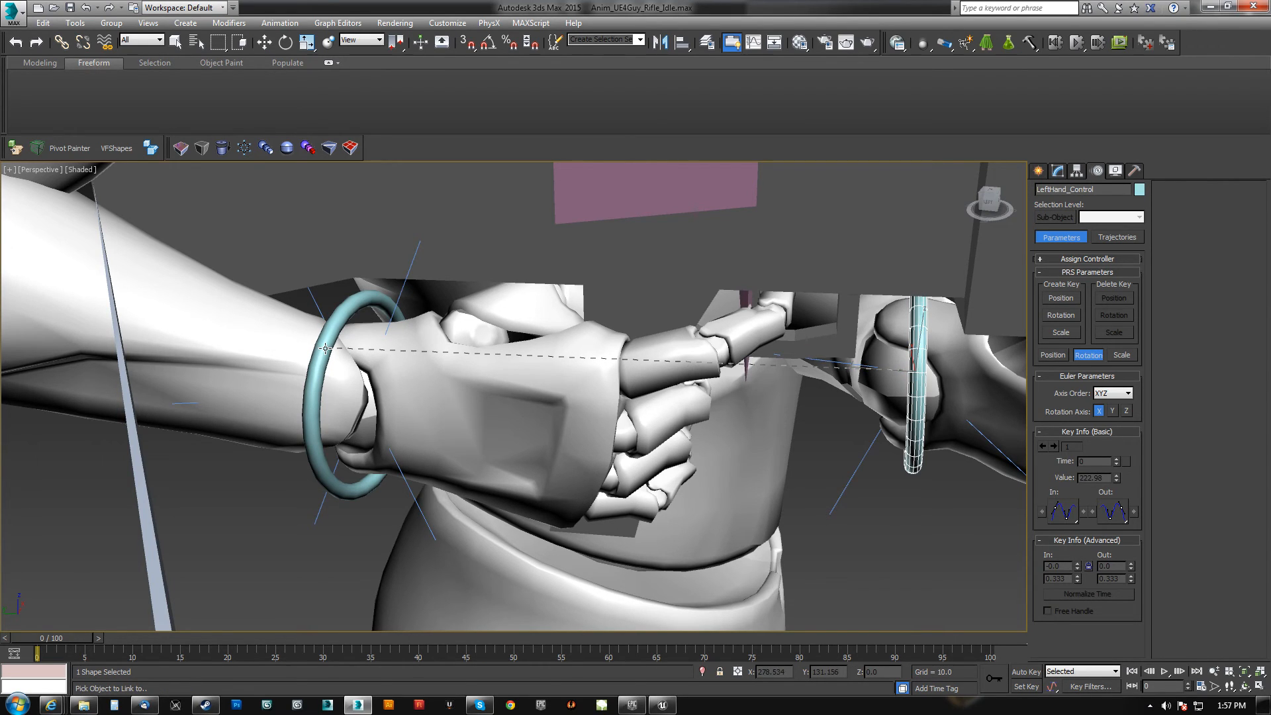
pyautogui.press('w')
pyautogui.scroll(-6, 325, 349)
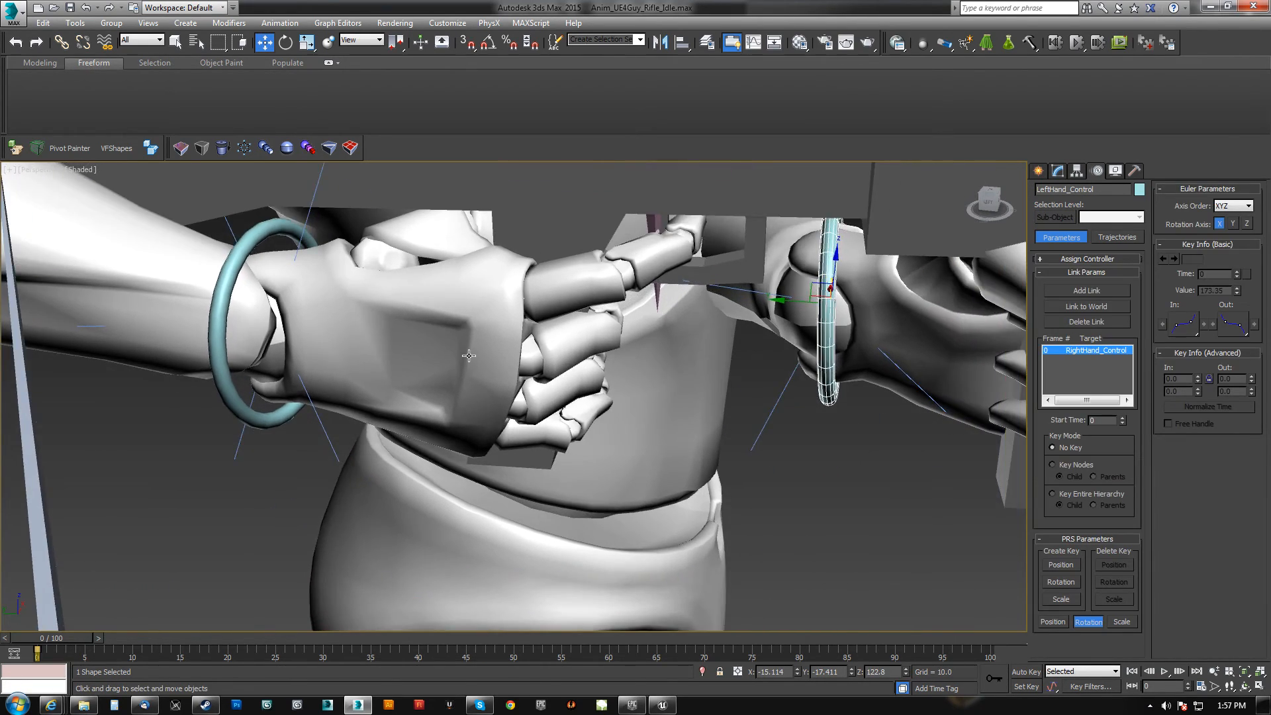
# - Test-move RightHand_Control to check that the rifle and linked left hand follow, undo it, and select LeftElbow_Control
pyautogui.click(364, 312)
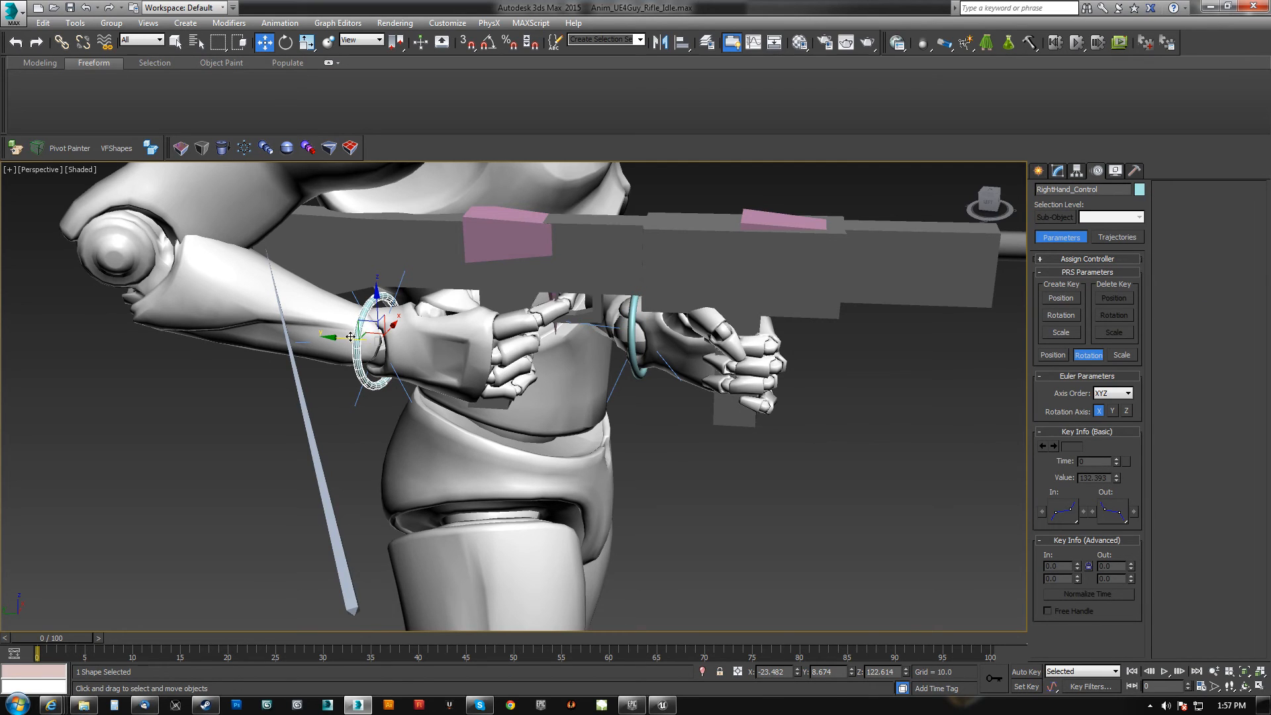
pyautogui.moveTo(349, 335); pyautogui.dragTo(540, 340)
pyautogui.hotkey('ctrl', 'z')
pyautogui.keyDown('alt'); pyautogui.moveTo(540, 340); pyautogui.dragTo(455, 368, button='middle'); pyautogui.keyUp('alt')
pyautogui.scroll(-6, 450, 364)
pyautogui.moveTo(466, 324); pyautogui.dragTo(486, 360)
pyautogui.keyDown('alt'); pyautogui.moveTo(486, 359); pyautogui.dragTo(609, 350, button='middle'); pyautogui.keyUp('alt')
pyautogui.click(649, 306)
pyautogui.keyDown('alt'); pyautogui.moveTo(649, 306); pyautogui.dragTo(664, 314, button='middle'); pyautogui.keyUp('alt')
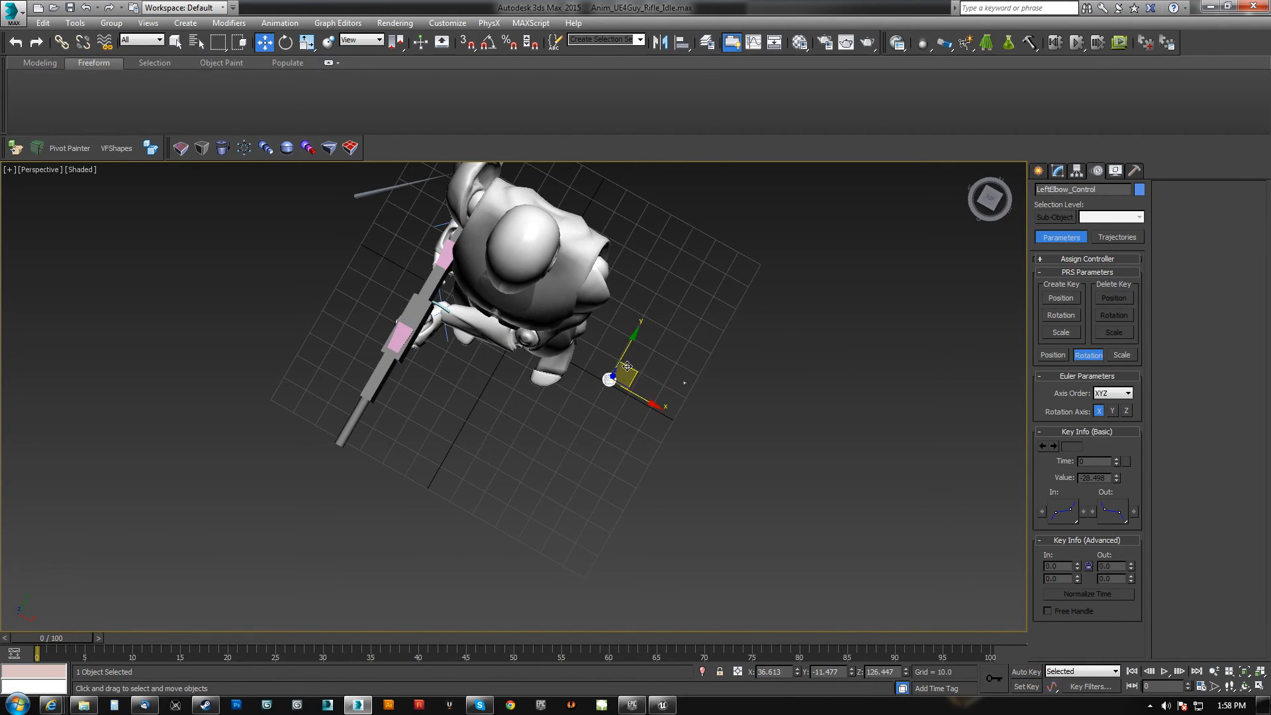
pyautogui.keyDown('alt'); pyautogui.moveTo(627, 366); pyautogui.dragTo(563, 261, button='middle'); pyautogui.keyUp('alt')
# - Select spine_01 and the two spine bones above it and try rotating them together to twist the torso
pyautogui.scroll(2, 564, 261)
pyautogui.press('F3')
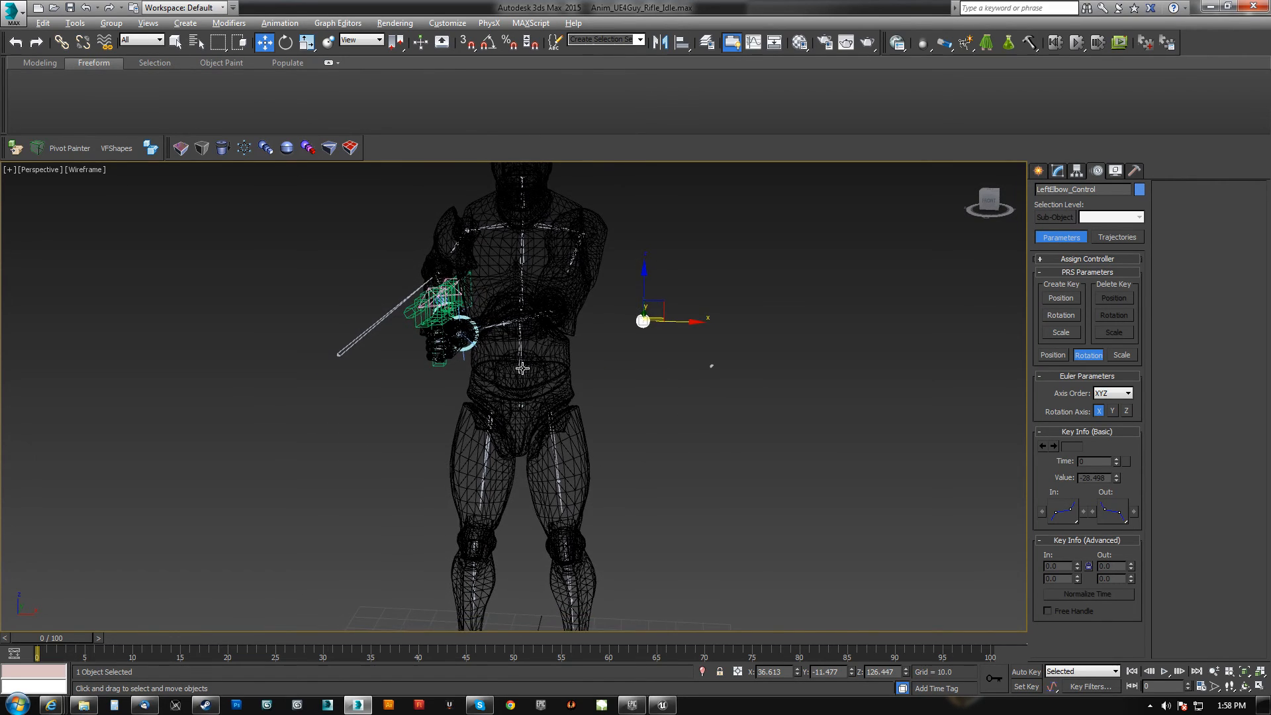
pyautogui.scroll(3, 520, 358)
pyautogui.click(519, 355)
pyautogui.scroll(5, 525, 275)
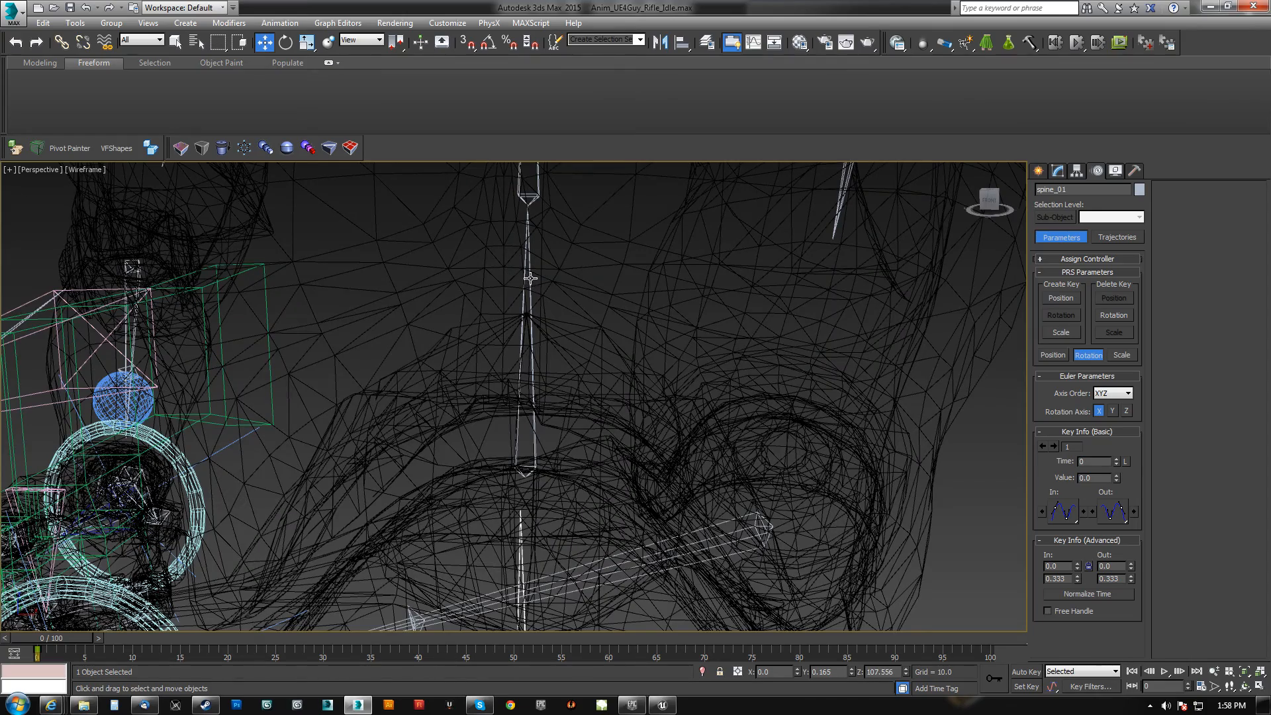
pyautogui.keyDown('ctrl'); pyautogui.click(530, 278); pyautogui.keyUp('ctrl')
pyautogui.moveTo(534, 232); pyautogui.dragTo(526, 267, button='middle')
pyautogui.scroll(-5, 526, 239)
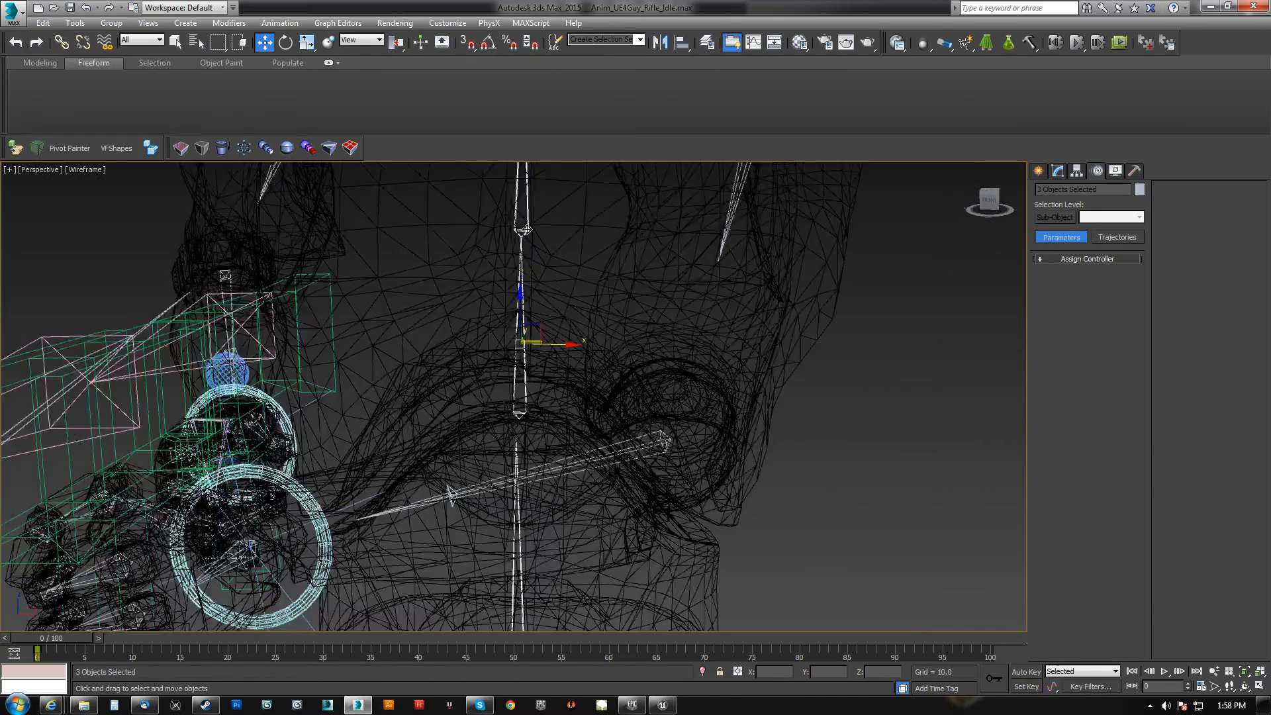
pyautogui.press('F3')
pyautogui.keyDown('alt'); pyautogui.moveTo(513, 352); pyautogui.dragTo(509, 398, button='middle'); pyautogui.keyUp('alt')
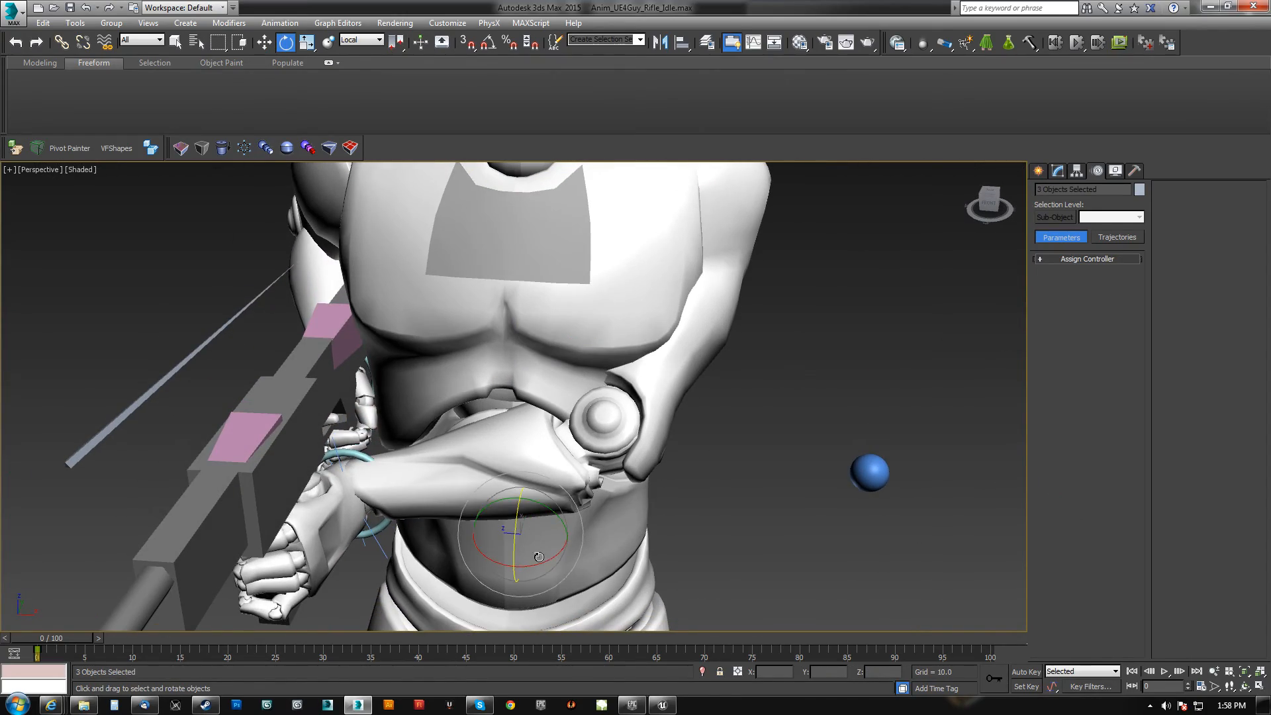
pyautogui.moveTo(548, 564); pyautogui.dragTo(534, 572)
pyautogui.moveTo(533, 572); pyautogui.dragTo(450, 439, button='middle')
pyautogui.scroll(-5, 528, 540)
# - Select the head bone and turn off its inherited rotation on X, Y and Z in the link info
pyautogui.moveTo(467, 386)
pyautogui.keyDown('alt'); pyautogui.mouseDown(button='middle')
pyautogui.moveTo(476, 368)
pyautogui.moveTo(559, 355)
pyautogui.moveTo(540, 351)
pyautogui.mouseUp(button='middle'); pyautogui.keyUp('alt')
pyautogui.scroll(4, 477, 368)
pyautogui.press('F3')
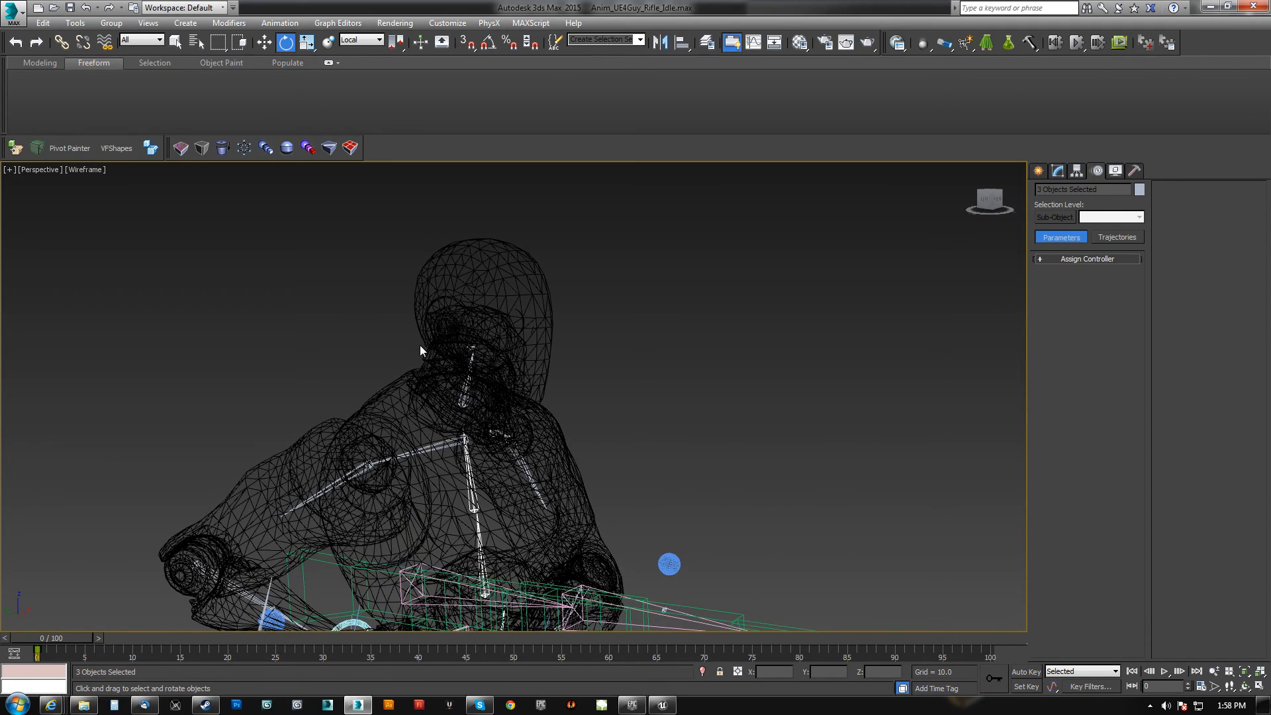
pyautogui.scroll(4, 539, 358)
pyautogui.click(582, 353)
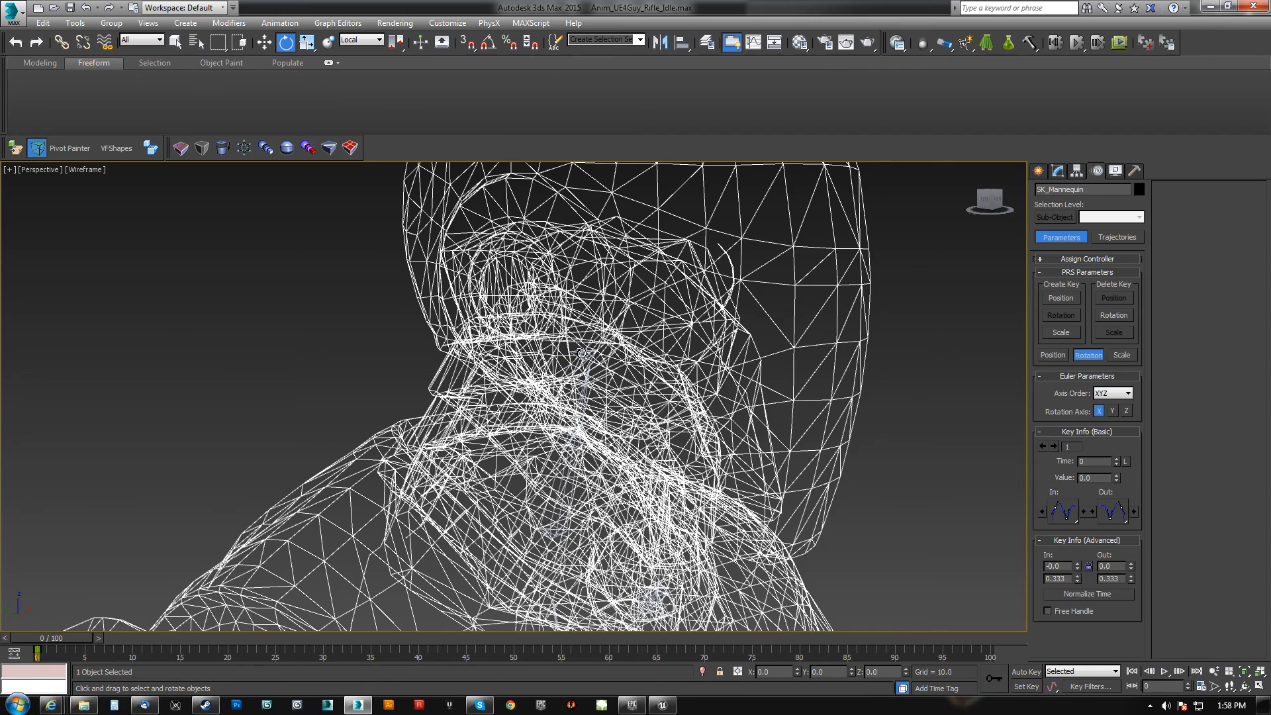
pyautogui.press('F3')
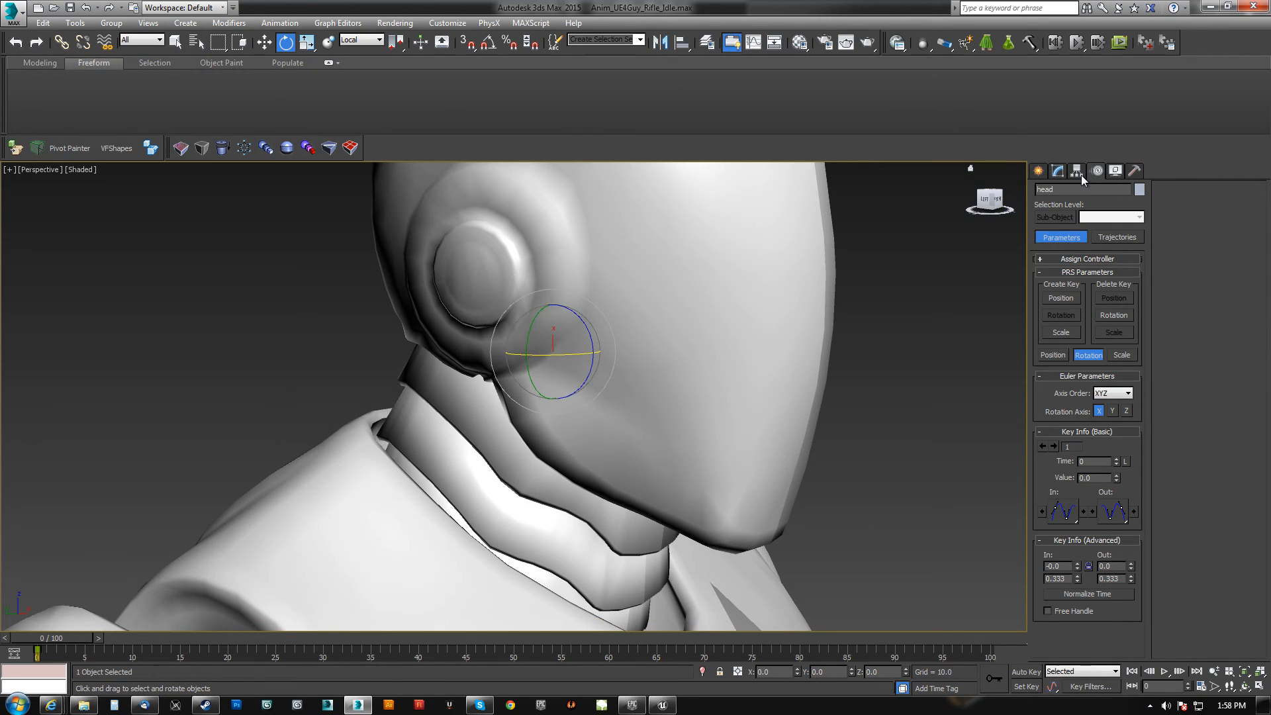
pyautogui.click(1078, 173)
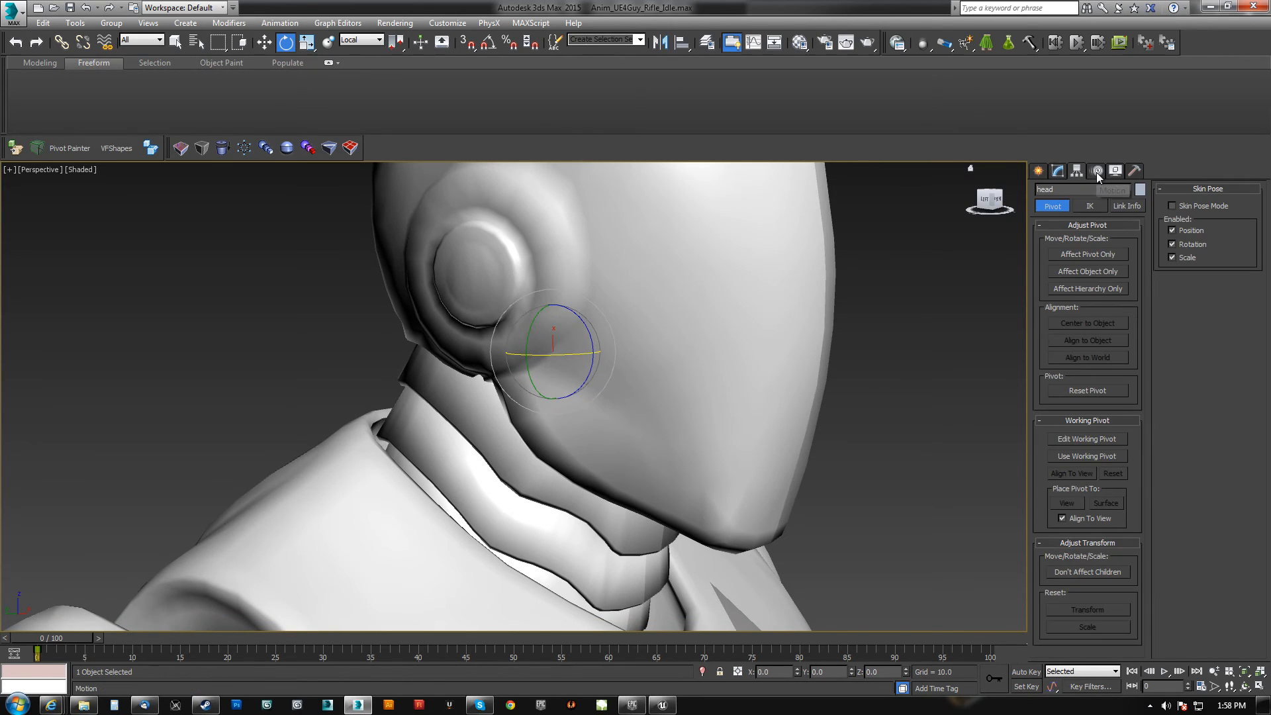
pyautogui.click(1128, 206)
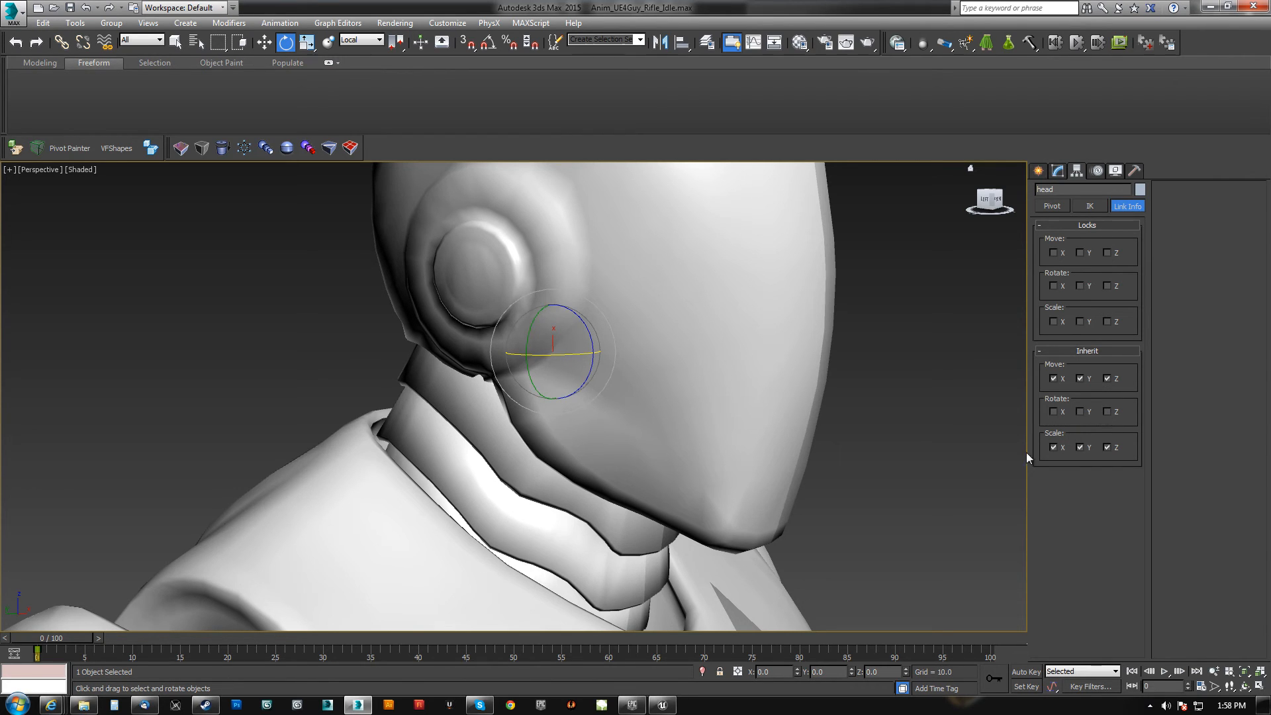
# - Select the three spine bones and rotate them together in local coordinates to twist the torso toward the rifle
pyautogui.scroll(-6, 608, 355)
pyautogui.moveTo(609, 460); pyautogui.dragTo(518, 417, button='middle')
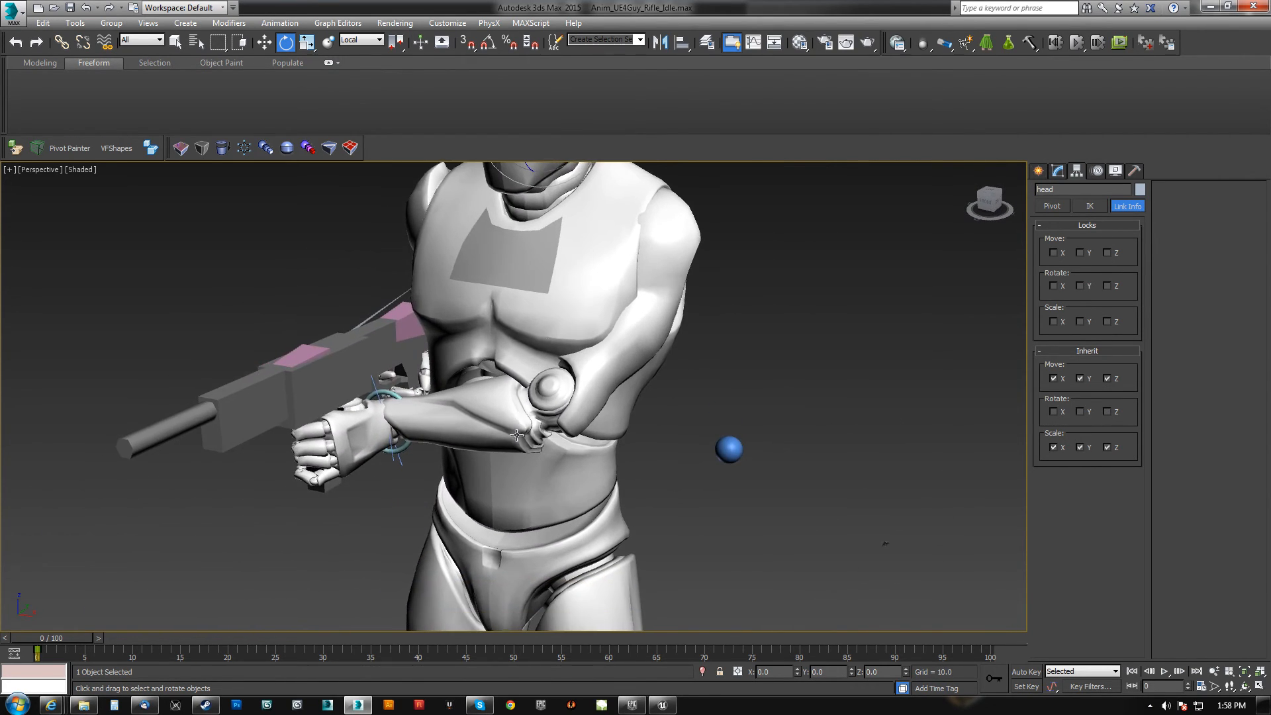
pyautogui.press('F3')
pyautogui.scroll(5, 541, 328)
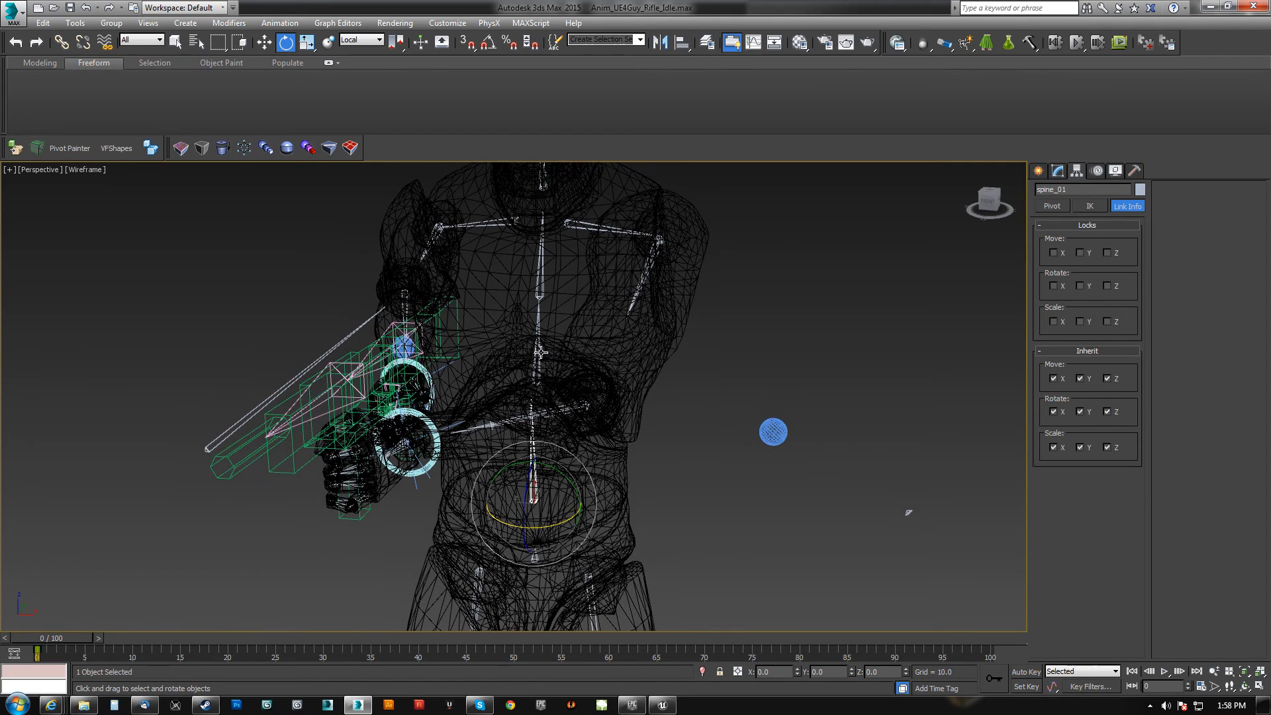
pyautogui.keyDown('ctrl'); pyautogui.click(547, 301); pyautogui.keyUp('ctrl')
pyautogui.keyDown('ctrl'); pyautogui.click(554, 254); pyautogui.keyUp('ctrl')
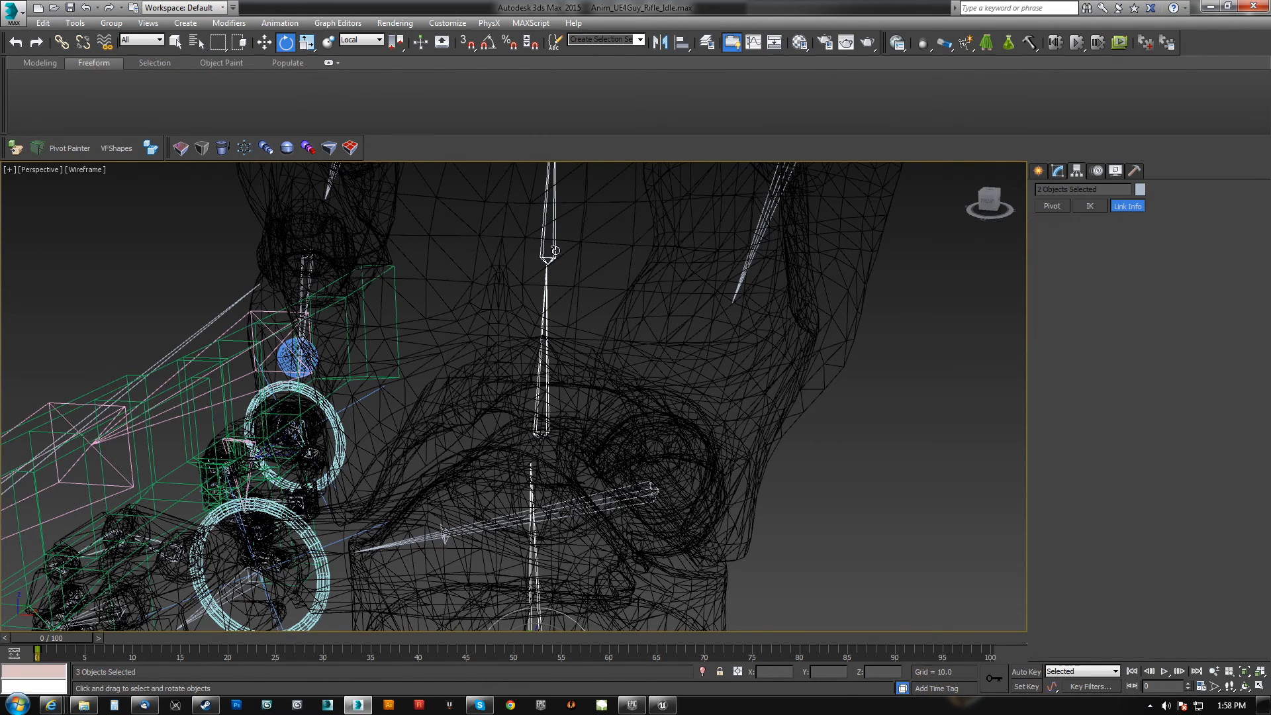
pyautogui.scroll(-5, 555, 256)
pyautogui.press('F3')
pyautogui.moveTo(572, 389); pyautogui.dragTo(594, 400, button='middle')
pyautogui.moveTo(589, 479); pyautogui.dragTo(558, 418)
# - Select LeftHand_Control and rotate it about its local X axis to turn the left hand
pyautogui.keyDown('alt'); pyautogui.moveTo(558, 418); pyautogui.dragTo(487, 436, button='middle'); pyautogui.keyUp('alt')
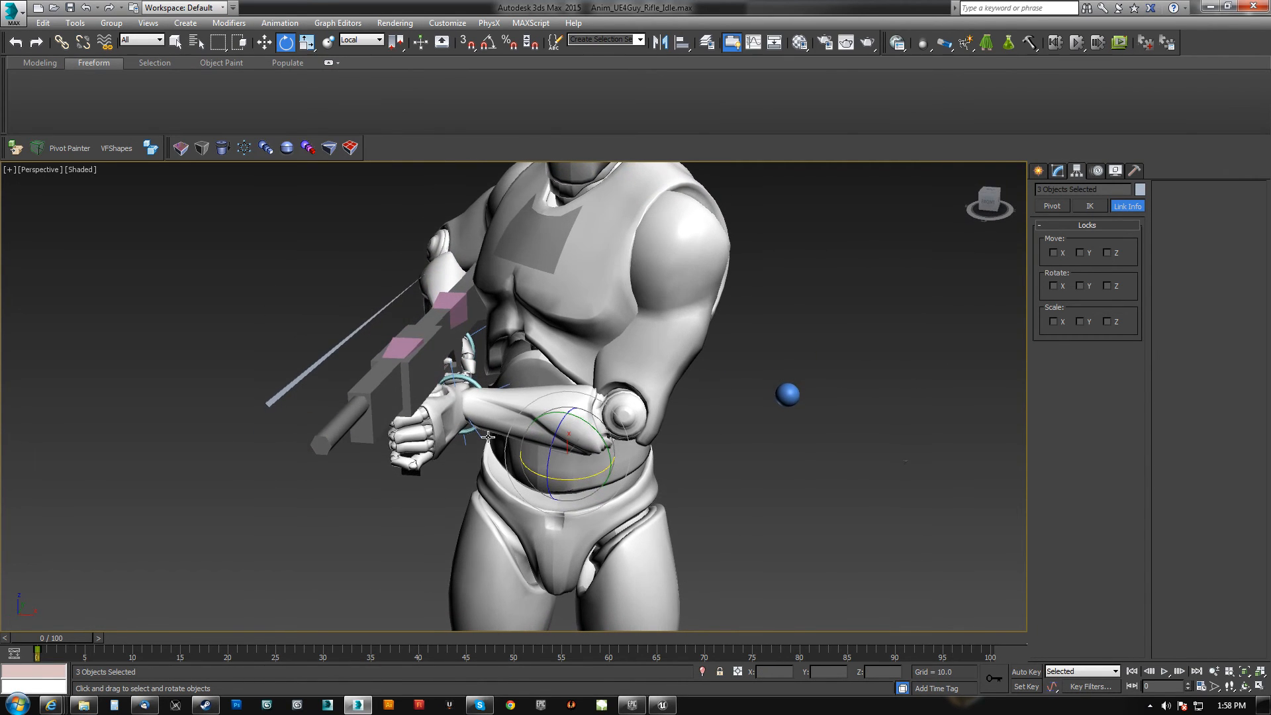
pyautogui.click(476, 384)
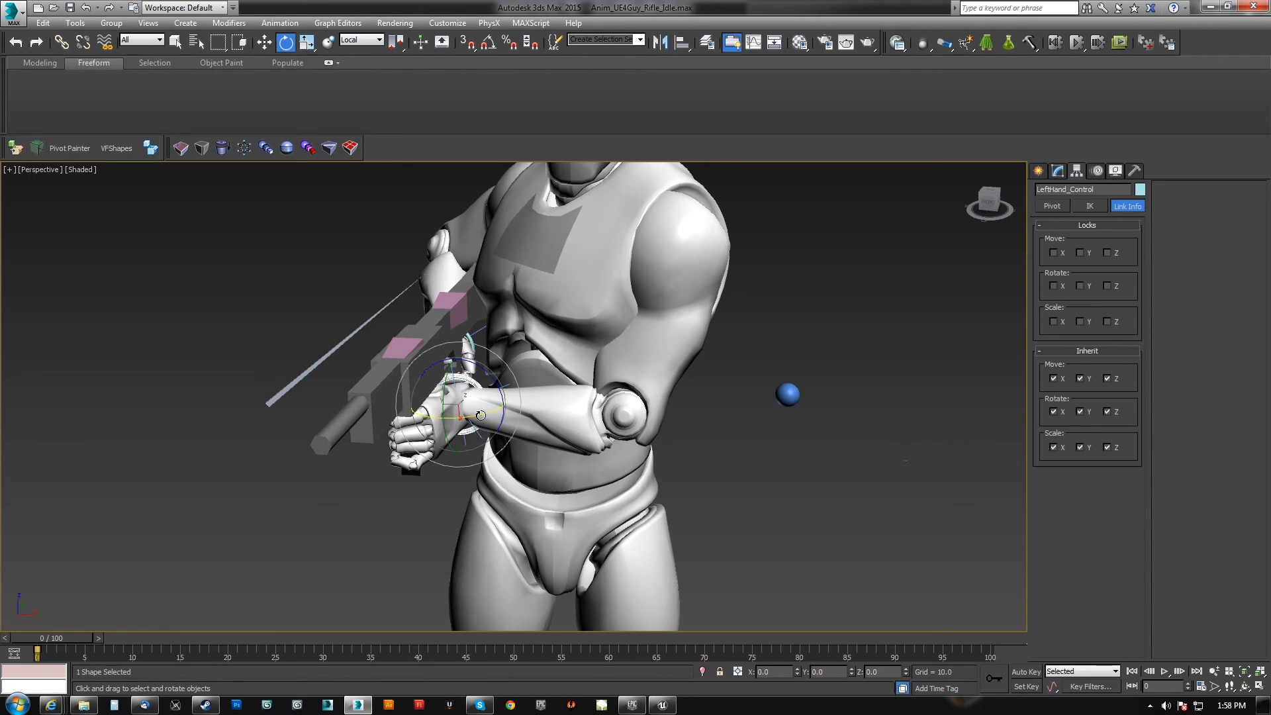
pyautogui.moveTo(472, 425); pyautogui.dragTo(430, 447)
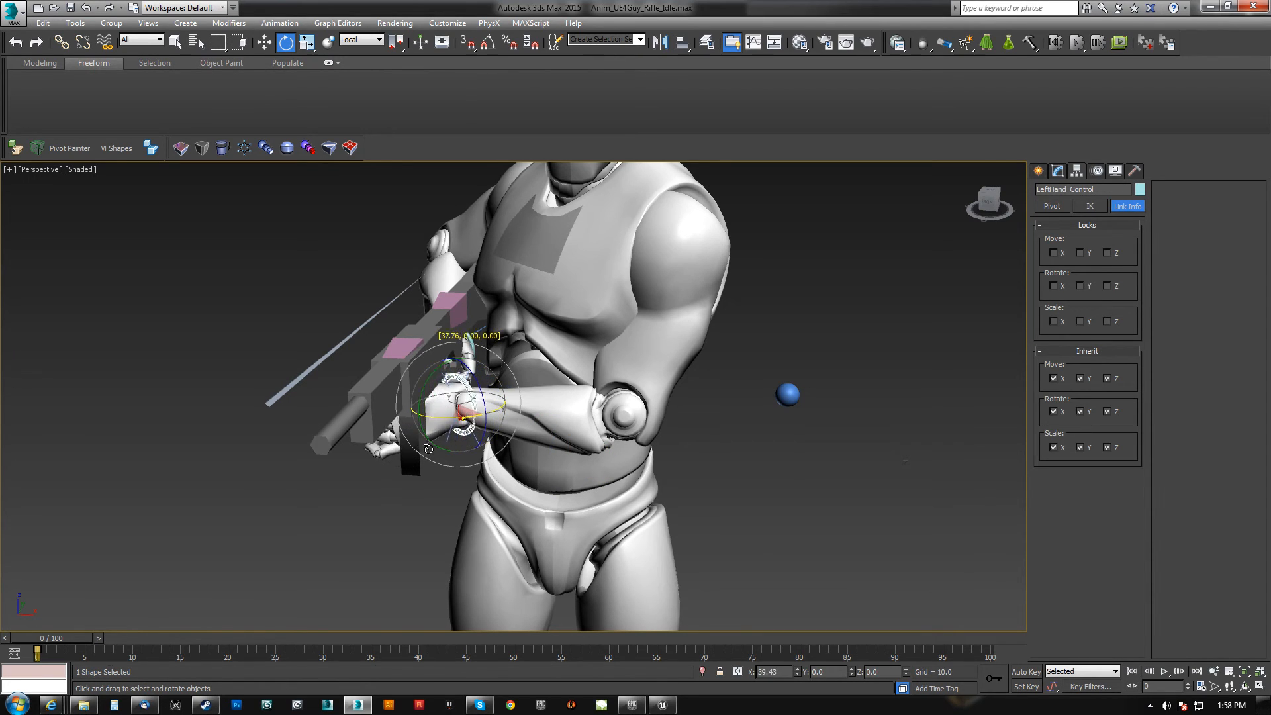
pyautogui.keyDown('alt'); pyautogui.moveTo(415, 444); pyautogui.dragTo(548, 396, button='middle'); pyautogui.keyUp('alt')
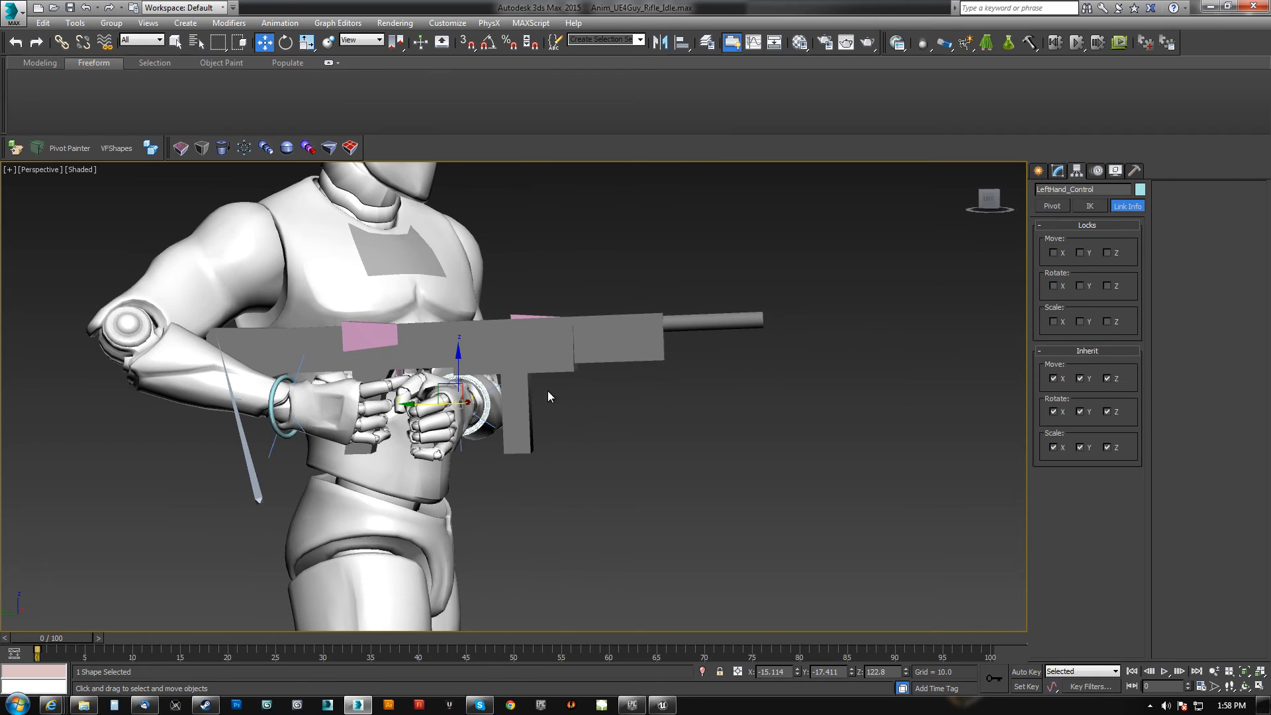
# - Move LeftHand_Control about 12.8 units forward along Y and shift it onto the rifle's front grip
pyautogui.moveTo(427, 402); pyautogui.dragTo(523, 420)
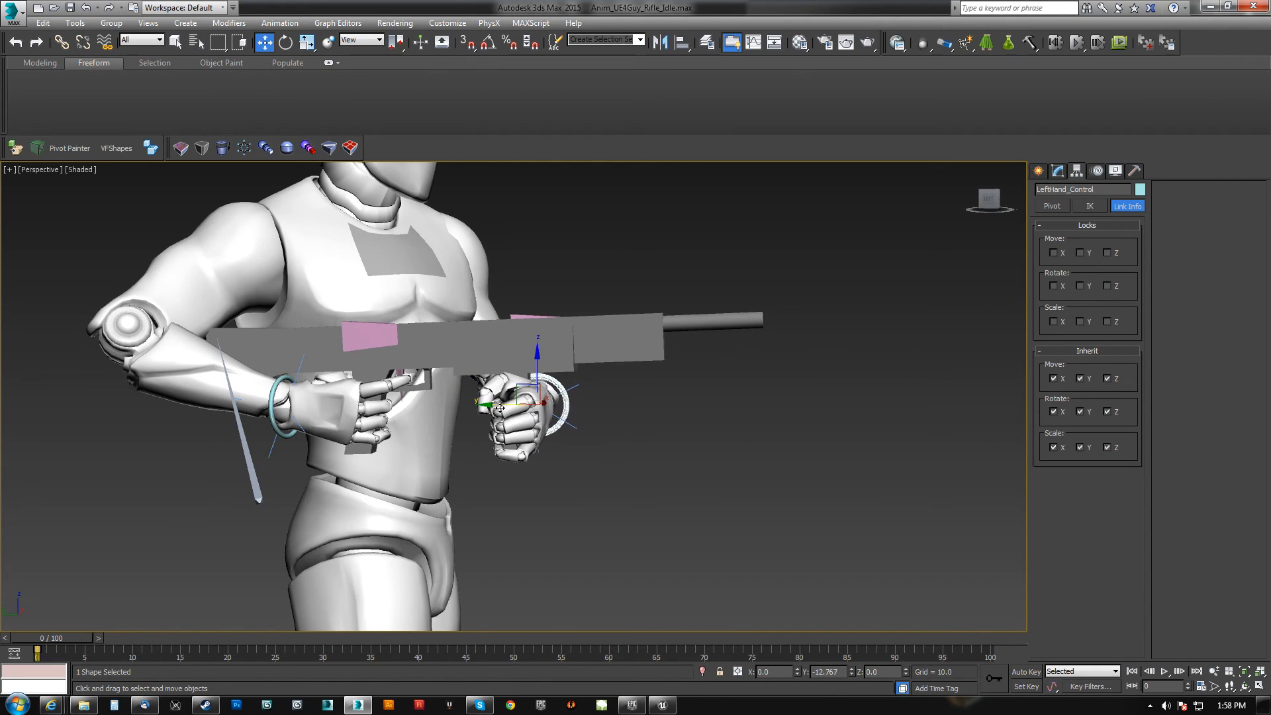
pyautogui.keyDown('alt'); pyautogui.moveTo(523, 420); pyautogui.dragTo(511, 491, button='middle'); pyautogui.keyUp('alt')
pyautogui.moveTo(548, 374); pyautogui.dragTo(558, 334)
pyautogui.keyDown('alt'); pyautogui.moveTo(558, 334); pyautogui.dragTo(572, 287, button='middle'); pyautogui.keyUp('alt')
# - Fine-tune the placement and orientation of LeftHand_Control so the left palm and fingers wrap the front grip
pyautogui.scroll(5, 549, 355)
pyautogui.moveTo(532, 347); pyautogui.dragTo(527, 297)
pyautogui.keyDown('alt'); pyautogui.moveTo(527, 297); pyautogui.dragTo(490, 396, button='middle'); pyautogui.keyUp('alt')
pyautogui.moveTo(516, 287); pyautogui.dragTo(526, 363)
pyautogui.press('w')
pyautogui.keyDown('alt'); pyautogui.moveTo(526, 363); pyautogui.dragTo(444, 352, button='middle'); pyautogui.keyUp('alt')
pyautogui.moveTo(532, 355)
pyautogui.mouseDown()
pyautogui.moveTo(532, 376)
pyautogui.moveTo(532, 337)
pyautogui.moveTo(530, 424)
pyautogui.moveTo(532, 361)
pyautogui.mouseUp()
pyautogui.keyDown('alt'); pyautogui.moveTo(562, 390); pyautogui.dragTo(271, 526, button='middle'); pyautogui.keyUp('alt')
pyautogui.scroll(-6, 391, 426)
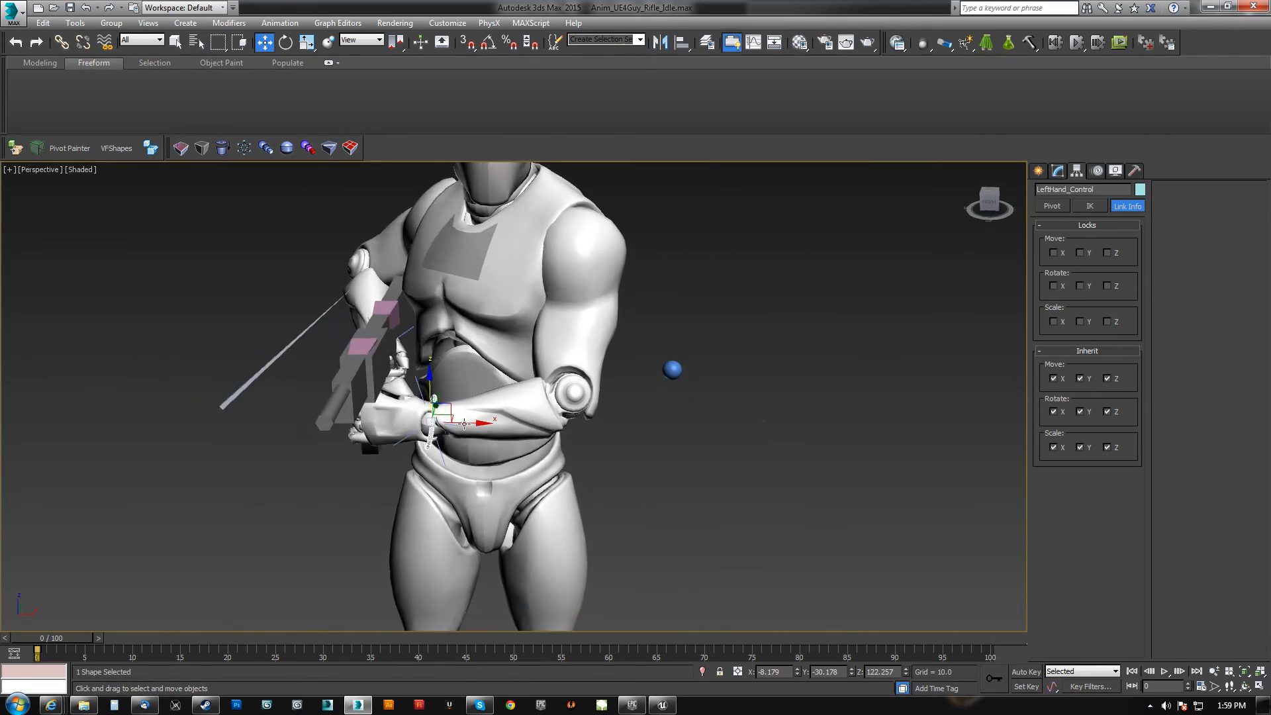
# - Select RightElbow_Control and examine the right shoulder and arm pose from behind and from the front
pyautogui.moveTo(464, 424)
pyautogui.keyDown('alt'); pyautogui.mouseDown(button='middle')
pyautogui.moveTo(625, 346)
pyautogui.moveTo(369, 354)
pyautogui.moveTo(458, 377)
pyautogui.moveTo(449, 464)
pyautogui.mouseUp(button='middle'); pyautogui.keyUp('alt')
pyautogui.press('F3')
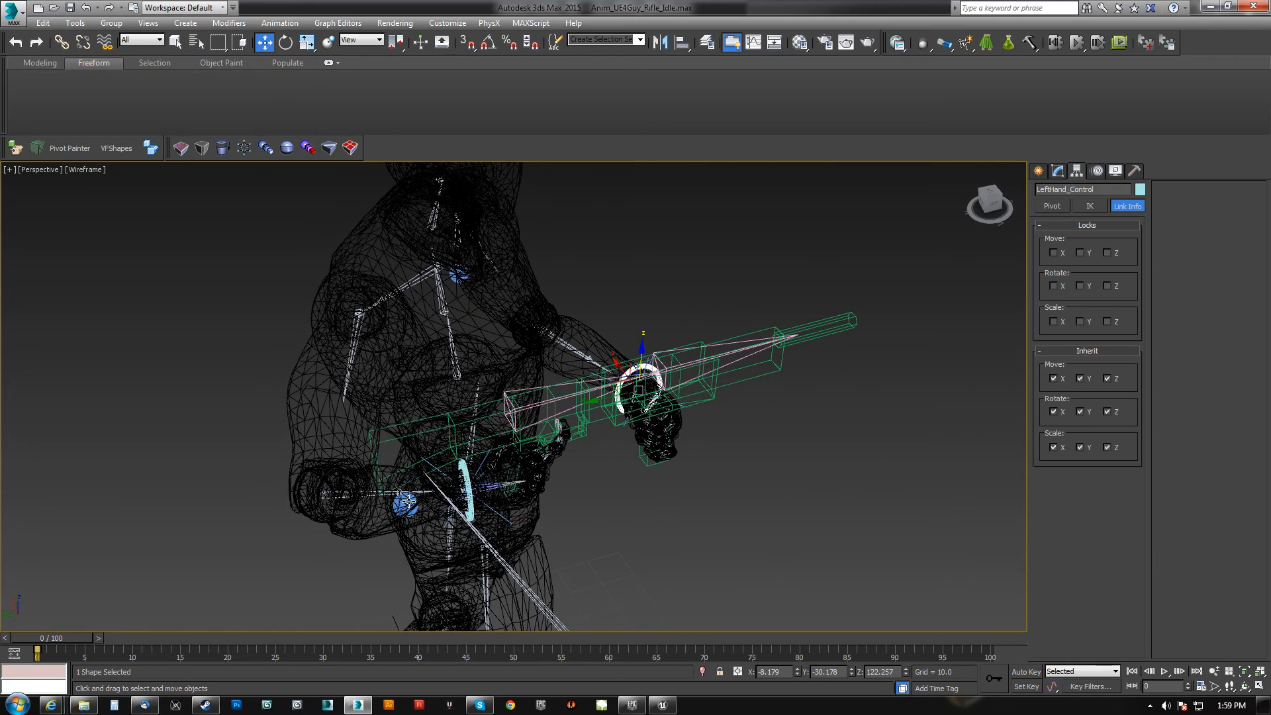
pyautogui.press('F3')
pyautogui.keyDown('alt'); pyautogui.moveTo(405, 501); pyautogui.dragTo(506, 445, button='middle'); pyautogui.keyUp('alt')
pyautogui.keyDown('alt'); pyautogui.moveTo(375, 504); pyautogui.dragTo(418, 413, button='middle'); pyautogui.keyUp('alt')
pyautogui.scroll(5, 417, 413)
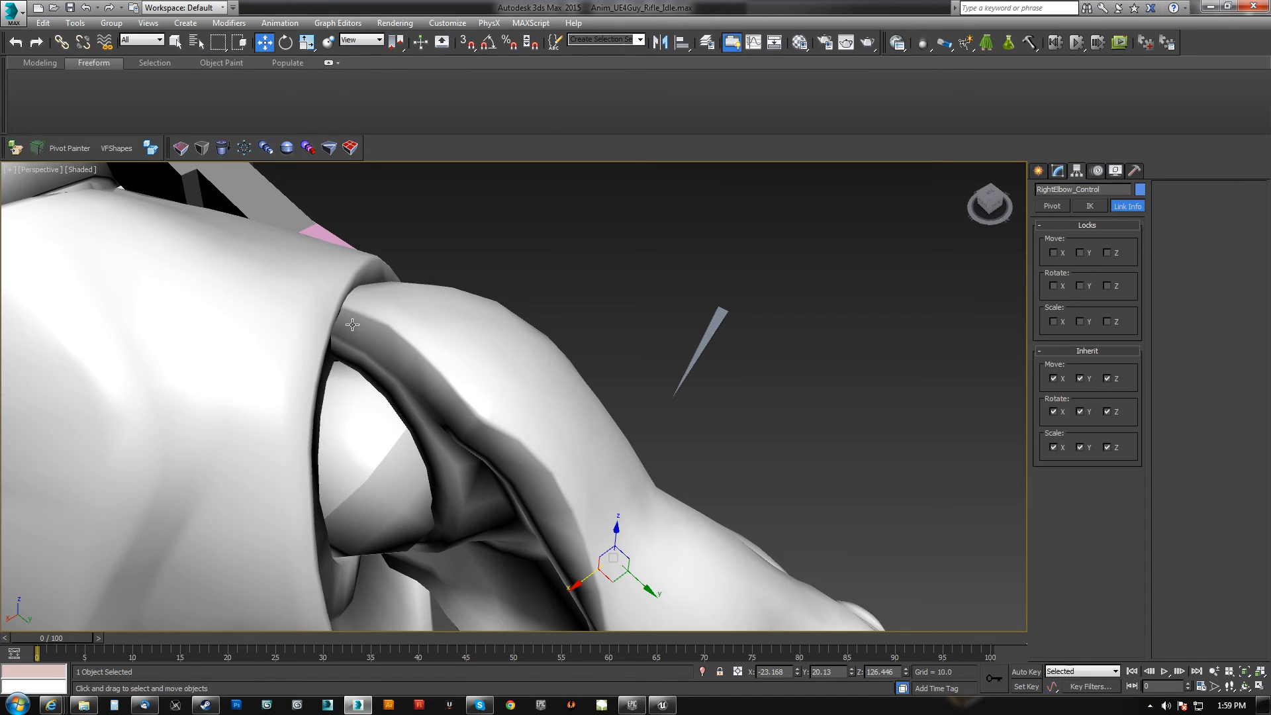
pyautogui.keyDown('alt'); pyautogui.moveTo(437, 369); pyautogui.dragTo(358, 319, button='middle'); pyautogui.keyUp('alt')
pyautogui.moveTo(357, 319); pyautogui.dragTo(301, 318, button='middle')
pyautogui.scroll(-5, 301, 318)
pyautogui.keyDown('alt'); pyautogui.moveTo(444, 334); pyautogui.dragTo(389, 382, button='middle'); pyautogui.keyUp('alt')
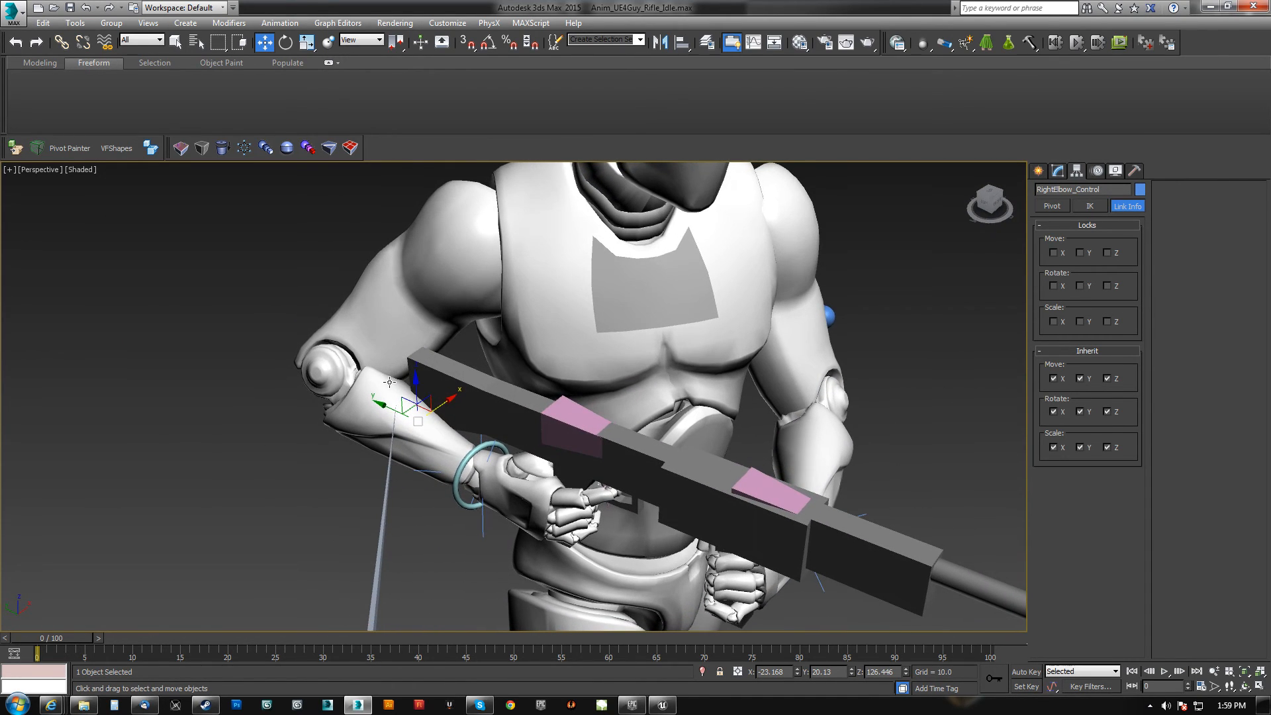
# - Try to move RightElbow_Control to adjust the bend of the right arm
pyautogui.press('F3')
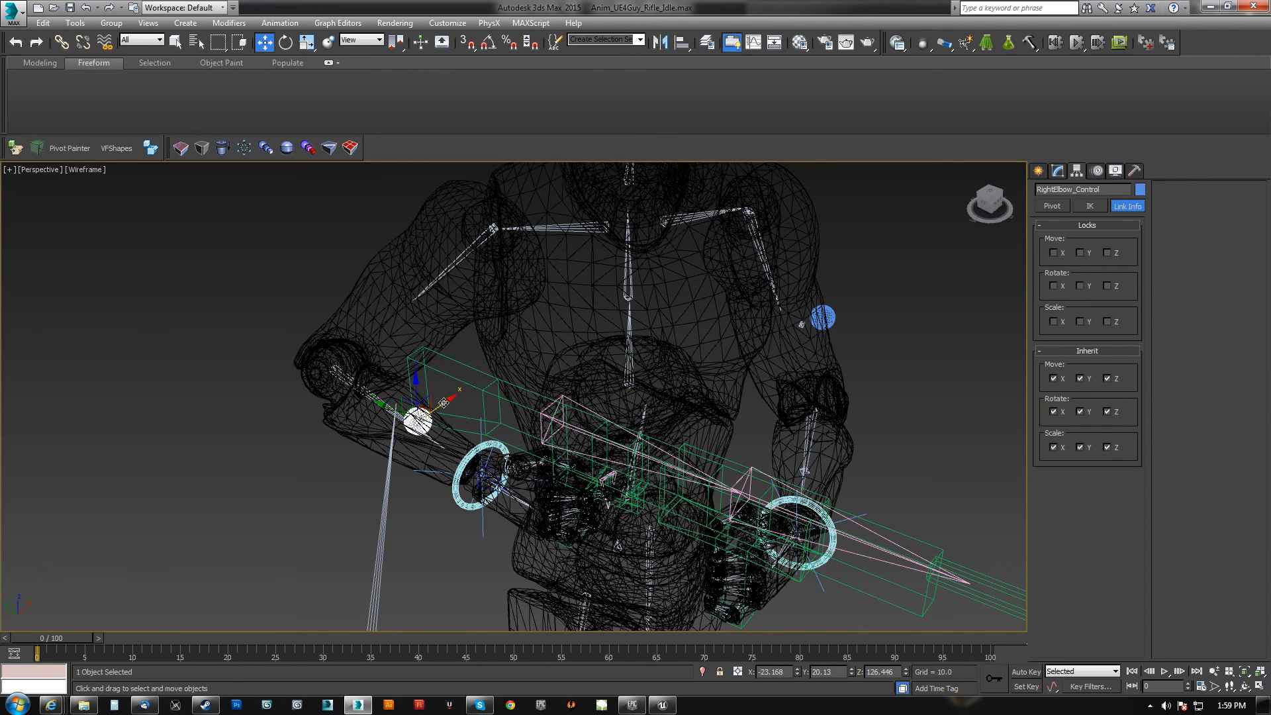
pyautogui.press('F3')
pyautogui.moveTo(425, 407); pyautogui.dragTo(429, 327)
pyautogui.keyDown('alt'); pyautogui.moveTo(429, 327); pyautogui.dragTo(475, 383, button='middle'); pyautogui.keyUp('alt')
pyautogui.keyDown('alt'); pyautogui.moveTo(356, 356); pyautogui.dragTo(494, 366, button='middle'); pyautogui.keyUp('alt')
pyautogui.scroll(-6, 454, 338)
pyautogui.scroll(5, 474, 395)
pyautogui.scroll(2, 494, 366)
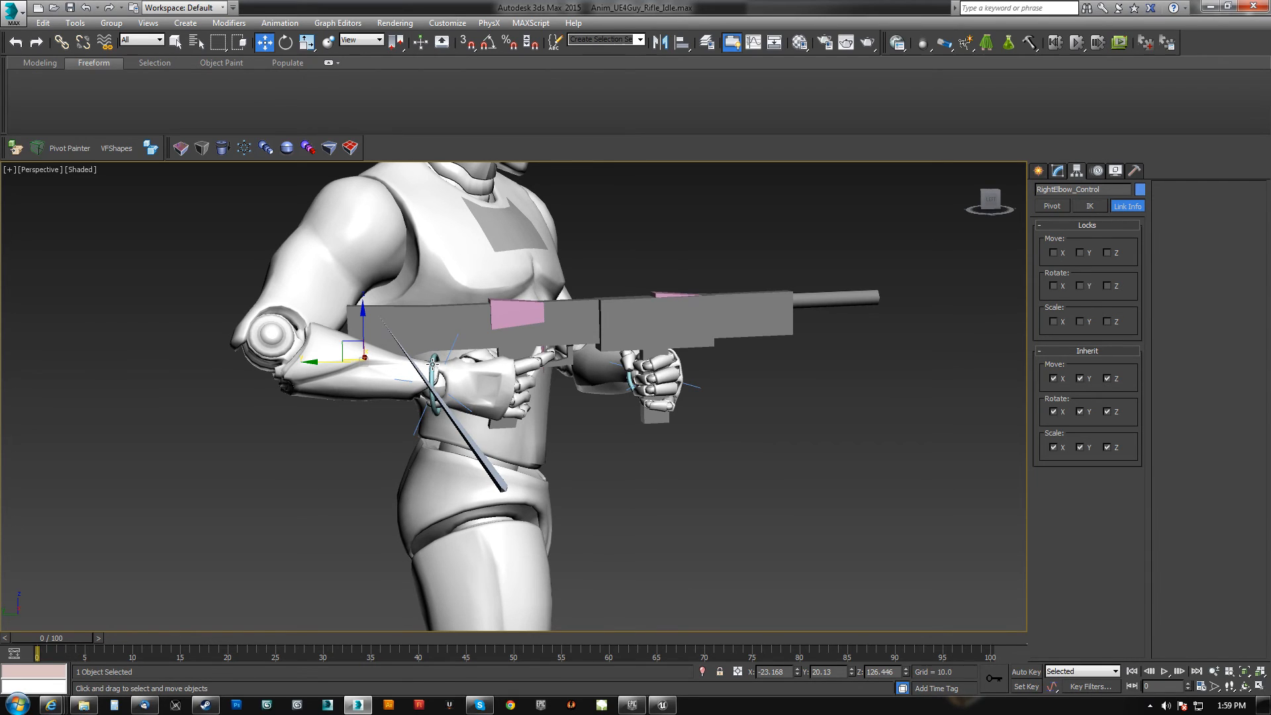
# - Move RightHand_Control forward along Y to push the rifle and linked left hand away from the torso
pyautogui.moveTo(389, 384); pyautogui.dragTo(454, 390)
pyautogui.keyDown('alt'); pyautogui.moveTo(722, 412); pyautogui.dragTo(610, 378, button='middle'); pyautogui.keyUp('alt')
pyautogui.scroll(-5, 486, 400)
pyautogui.scroll(-5, 610, 378)
# - Show the model in the Right view, set the reference coordinate system to View, and rotate RightHand_Control to level the rifle
pyautogui.press('v')
pyautogui.press('f')
pyautogui.moveTo(532, 368); pyautogui.dragTo(561, 618, button='middle')
pyautogui.press('v')
pyautogui.press('r')
pyautogui.moveTo(503, 284); pyautogui.dragTo(531, 562, button='middle')
pyautogui.scroll(3, 461, 348)
pyautogui.scroll(3, 540, 368)
pyautogui.press('e')
pyautogui.moveTo(595, 343); pyautogui.dragTo(655, 390, button='middle')
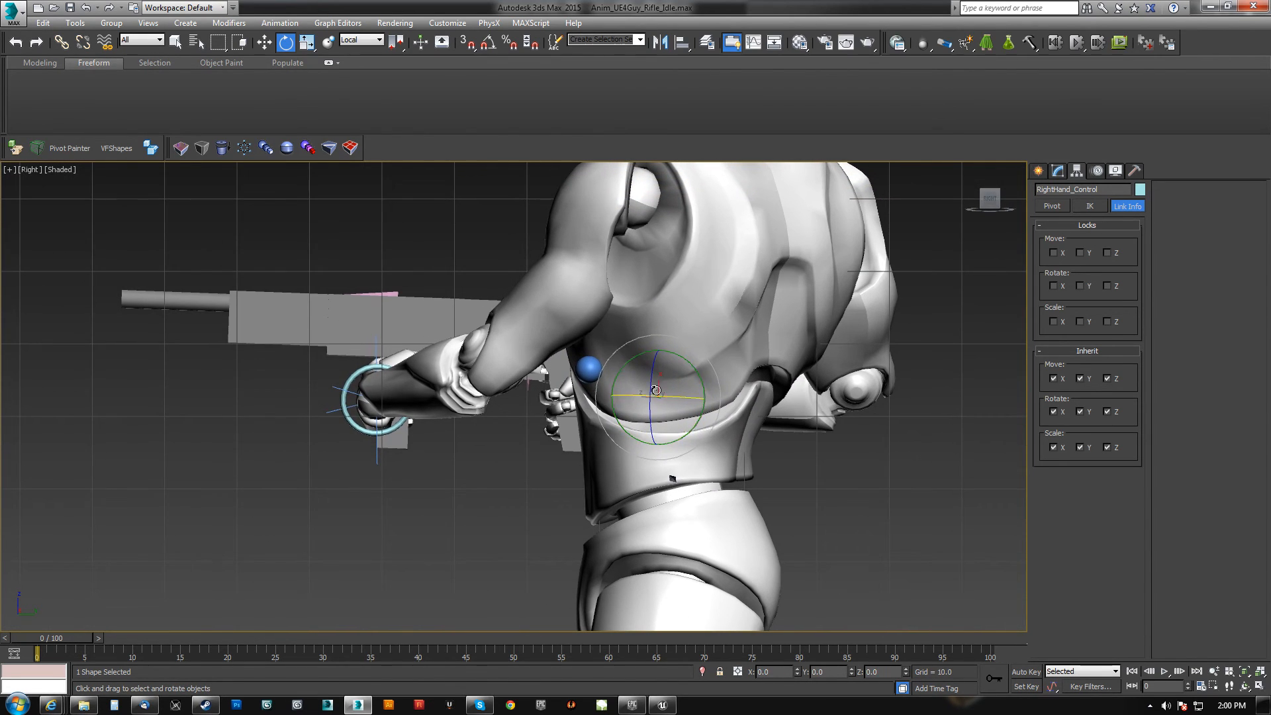
pyautogui.click(364, 41)
pyautogui.click(349, 51)
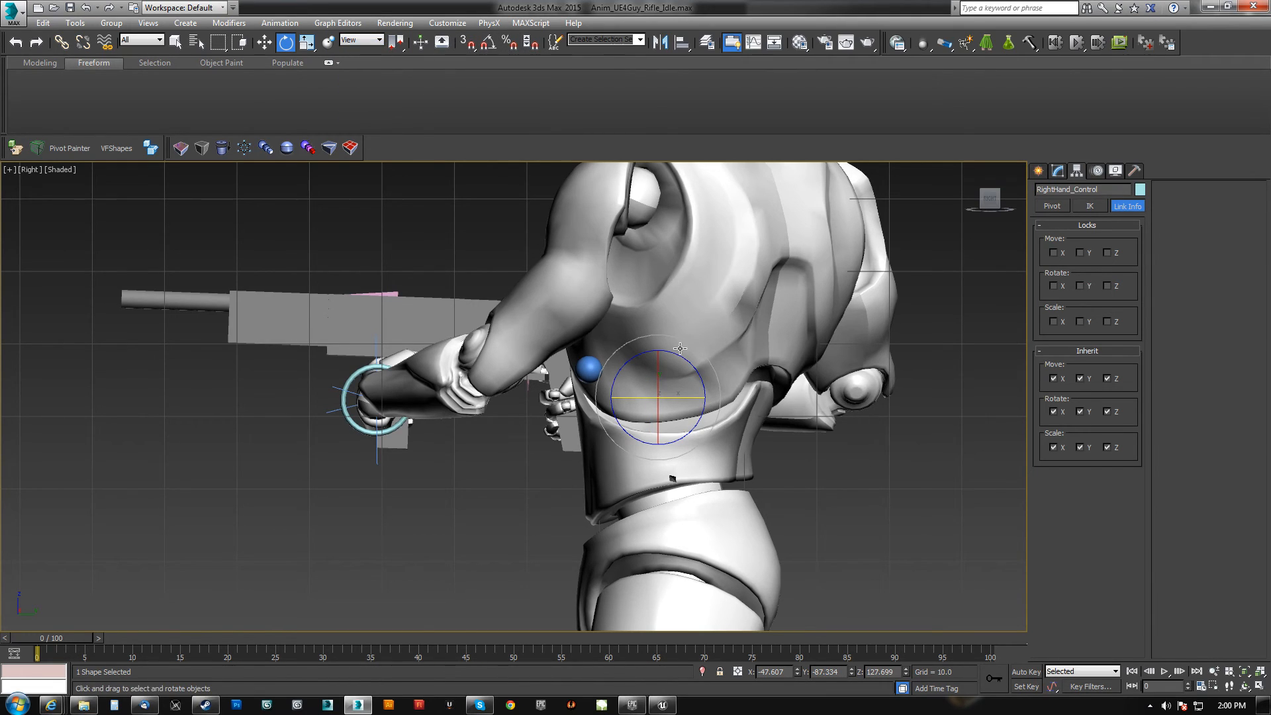
pyautogui.moveTo(645, 354); pyautogui.dragTo(638, 356)
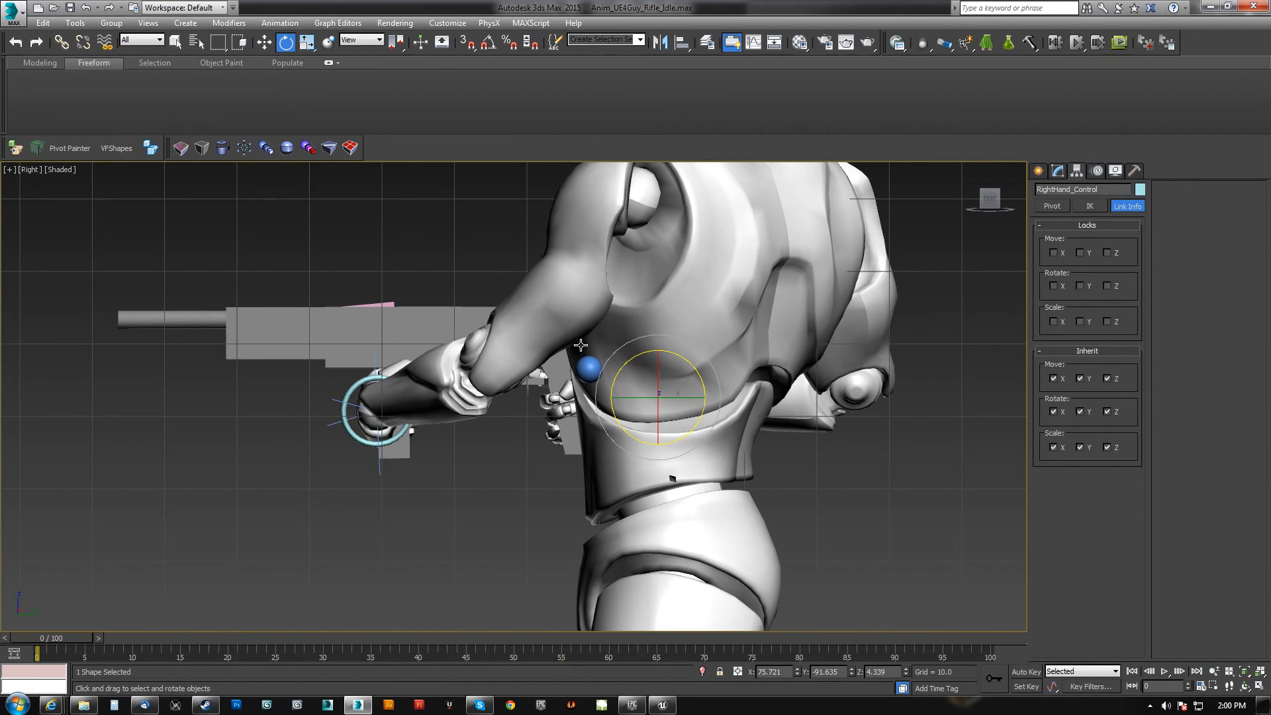
# - Show the model in the Perspective view and examine the full figure's rifle pose from the front
pyautogui.press('p')
pyautogui.keyDown('alt'); pyautogui.moveTo(336, 424); pyautogui.dragTo(371, 340, button='middle'); pyautogui.keyUp('alt')
pyautogui.scroll(-4, 309, 351)
pyautogui.keyDown('alt'); pyautogui.moveTo(370, 340); pyautogui.dragTo(463, 387, button='middle'); pyautogui.keyUp('alt')
pyautogui.scroll(-3, 344, 324)
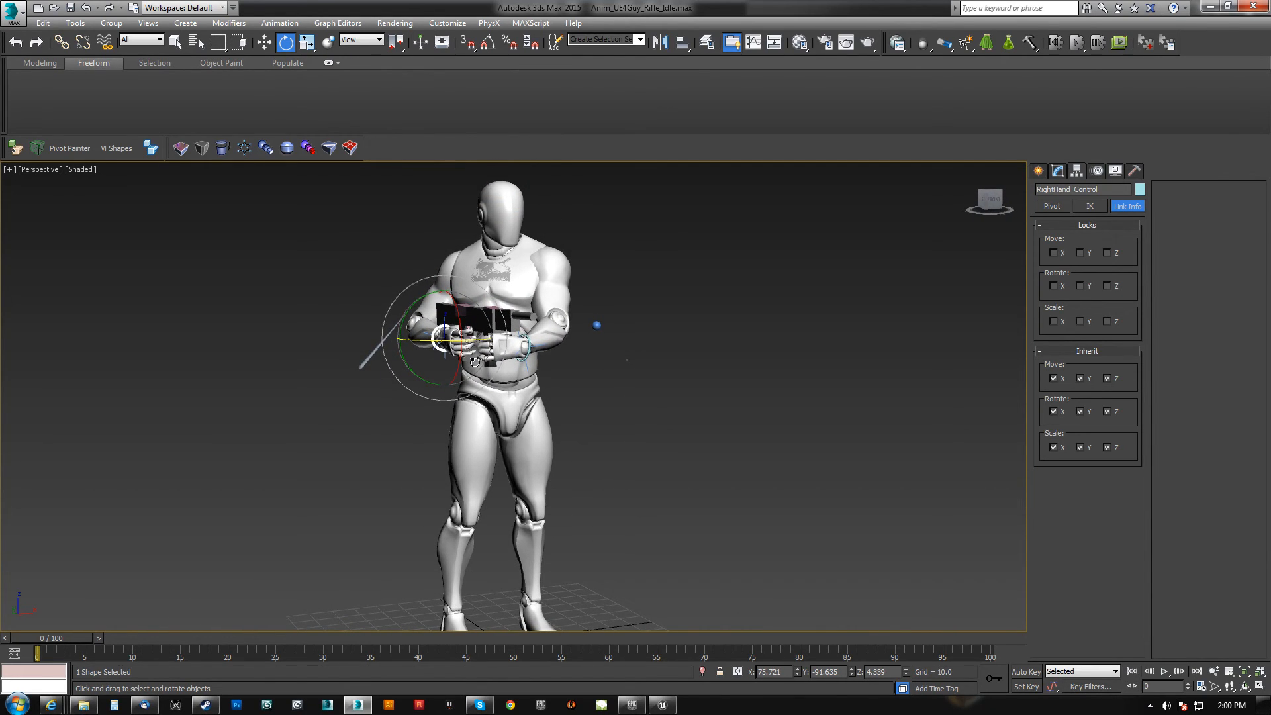
pyautogui.keyDown('alt'); pyautogui.moveTo(523, 334); pyautogui.dragTo(523, 370, button='middle'); pyautogui.keyUp('alt')
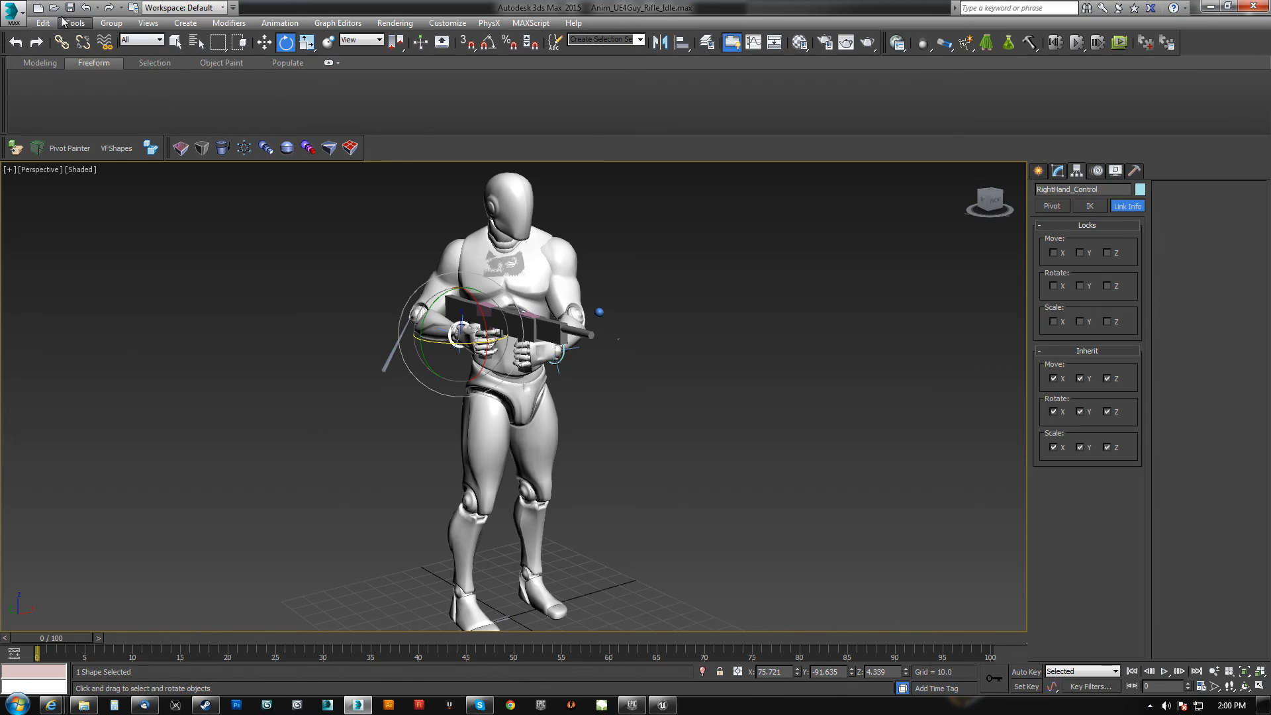
pyautogui.keyDown('alt'); pyautogui.moveTo(545, 300); pyautogui.dragTo(500, 286, button='middle'); pyautogui.keyUp('alt')
# - Select the skeleton's root bone between the feet together with all of its child bones
pyautogui.moveTo(521, 522); pyautogui.dragTo(534, 366, button='middle')
pyautogui.keyDown('alt'); pyautogui.moveTo(527, 469); pyautogui.dragTo(516, 462, button='middle'); pyautogui.keyUp('alt')
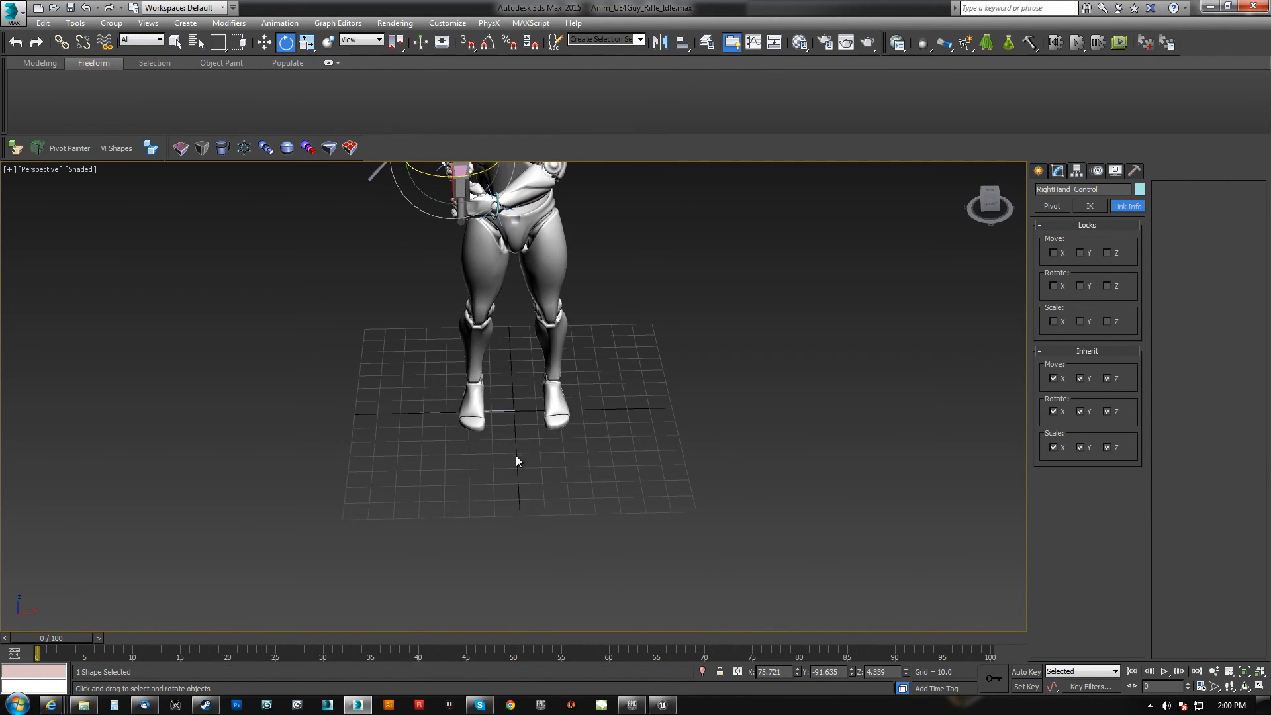
pyautogui.click(507, 410)
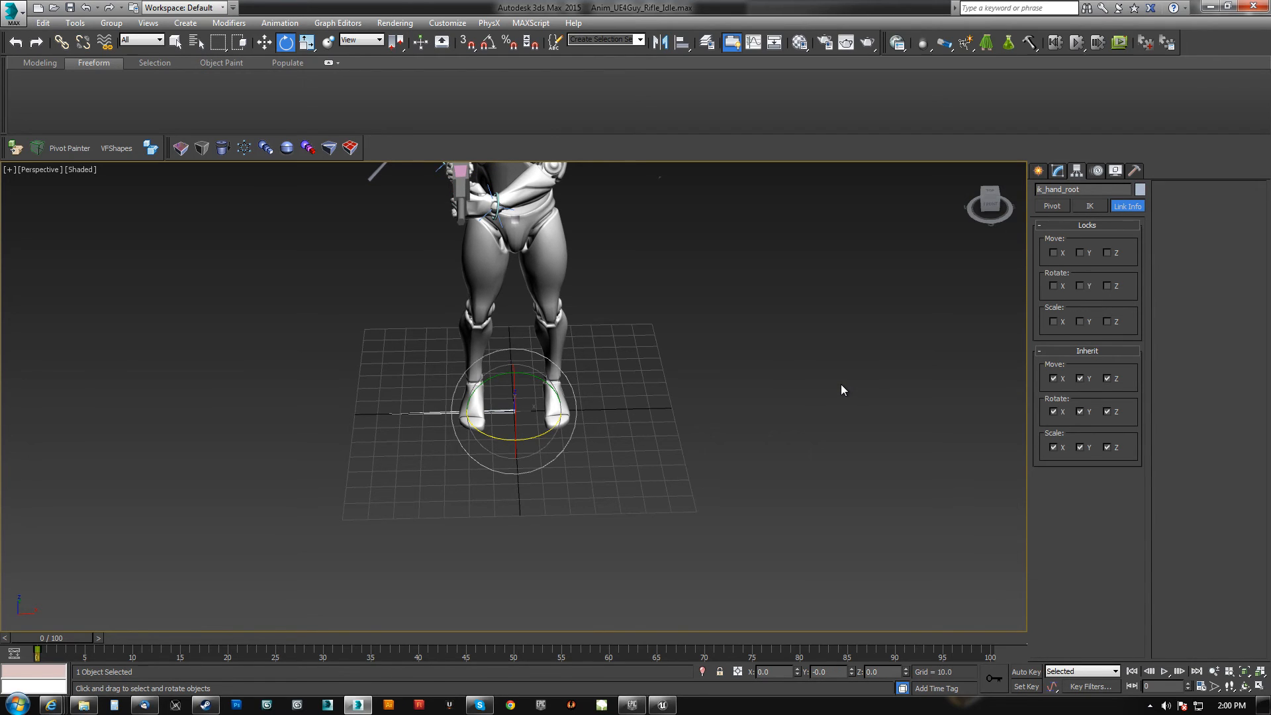
pyautogui.press('pageup')
pyautogui.hotkey('ctrl', 'pagedown')
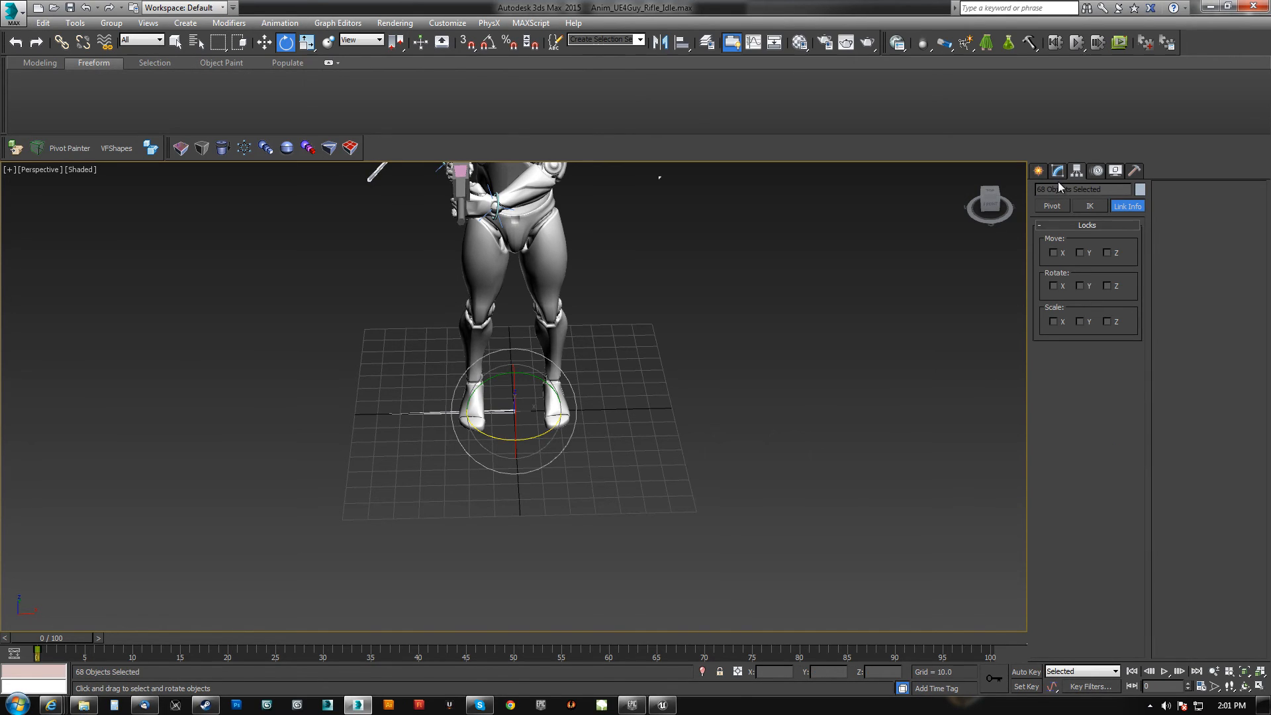
# - Export the selected skeleton to the Exports folder as the FBX file Anim_UE4G_Rifle_Idle
pyautogui.moveTo(559, 318); pyautogui.dragTo(589, 328, button='middle')
pyautogui.moveTo(551, 271); pyautogui.dragTo(557, 339, button='middle')
pyautogui.scroll(2, 503, 274)
pyautogui.scroll(2, 503, 274)
pyautogui.moveTo(503, 274); pyautogui.dragTo(481, 357, button='middle')
pyautogui.keyDown('alt'); pyautogui.moveTo(523, 188); pyautogui.dragTo(680, 329, button='middle'); pyautogui.keyUp('alt')
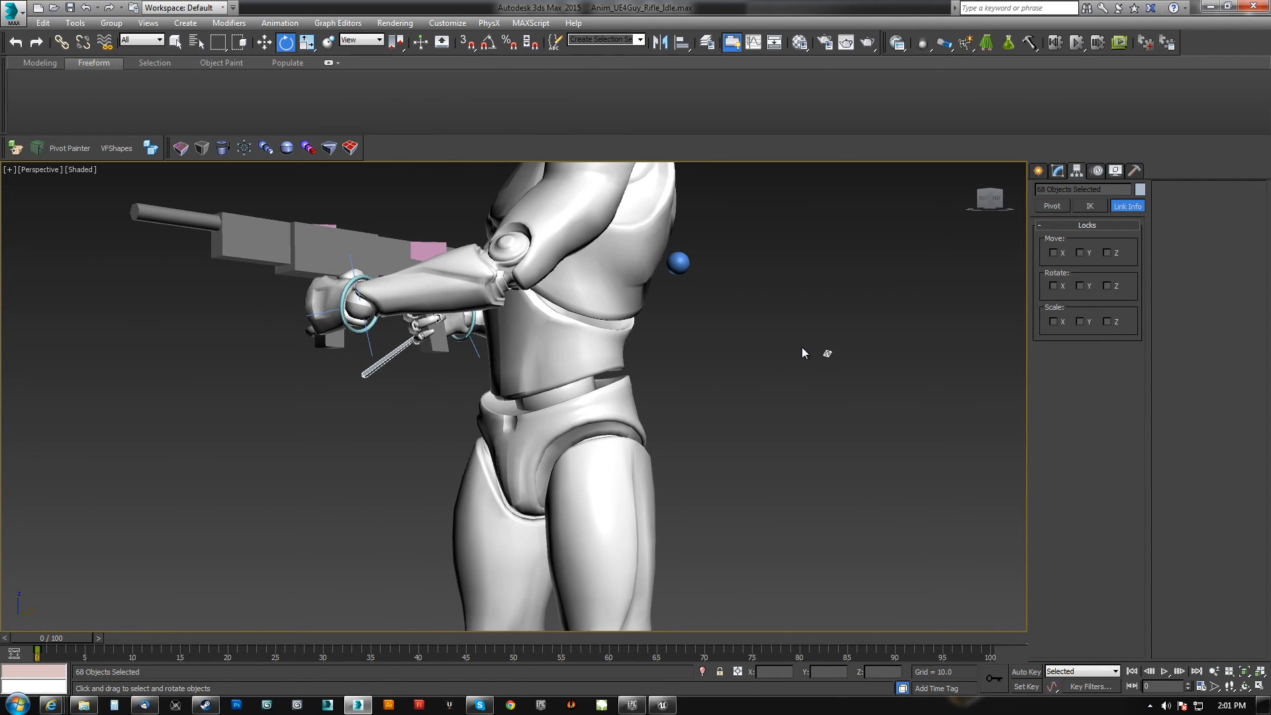
pyautogui.keyDown('alt'); pyautogui.moveTo(826, 352); pyautogui.dragTo(720, 347, button='middle'); pyautogui.keyUp('alt')
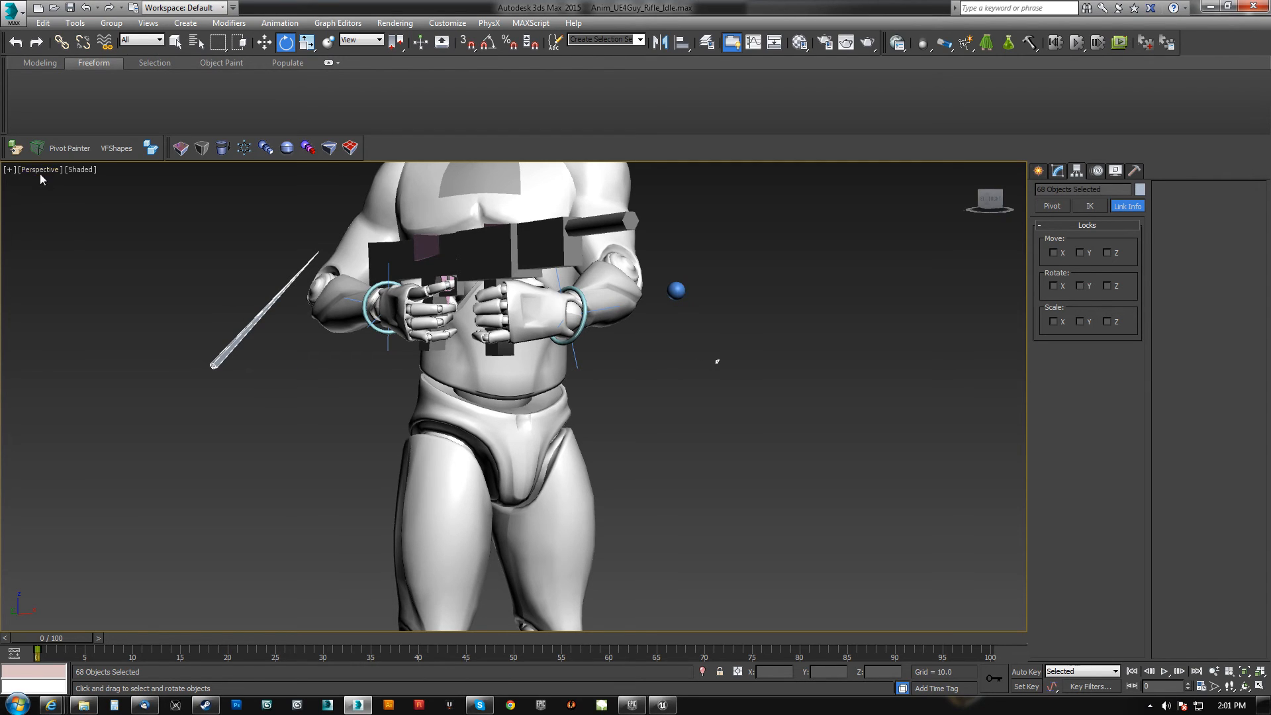
pyautogui.click(15, 149)
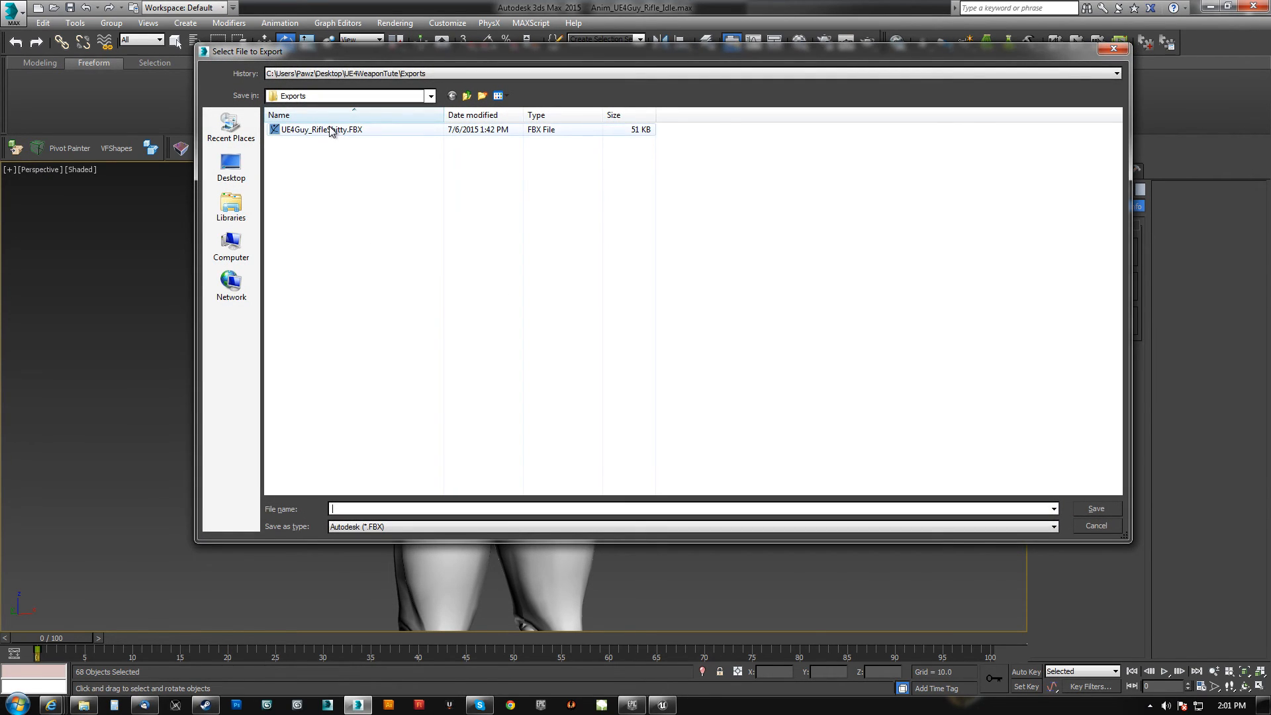
pyautogui.click(307, 131)
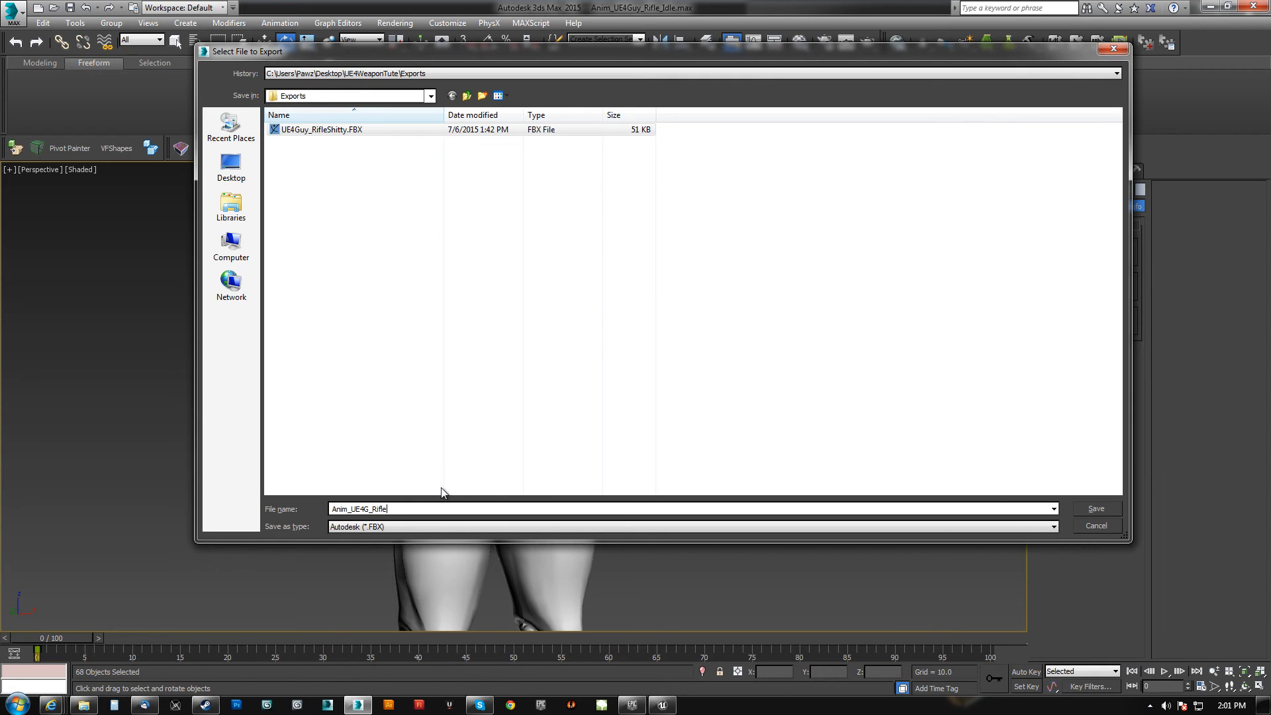
pyautogui.click(1095, 509)
pyautogui.click(561, 426)
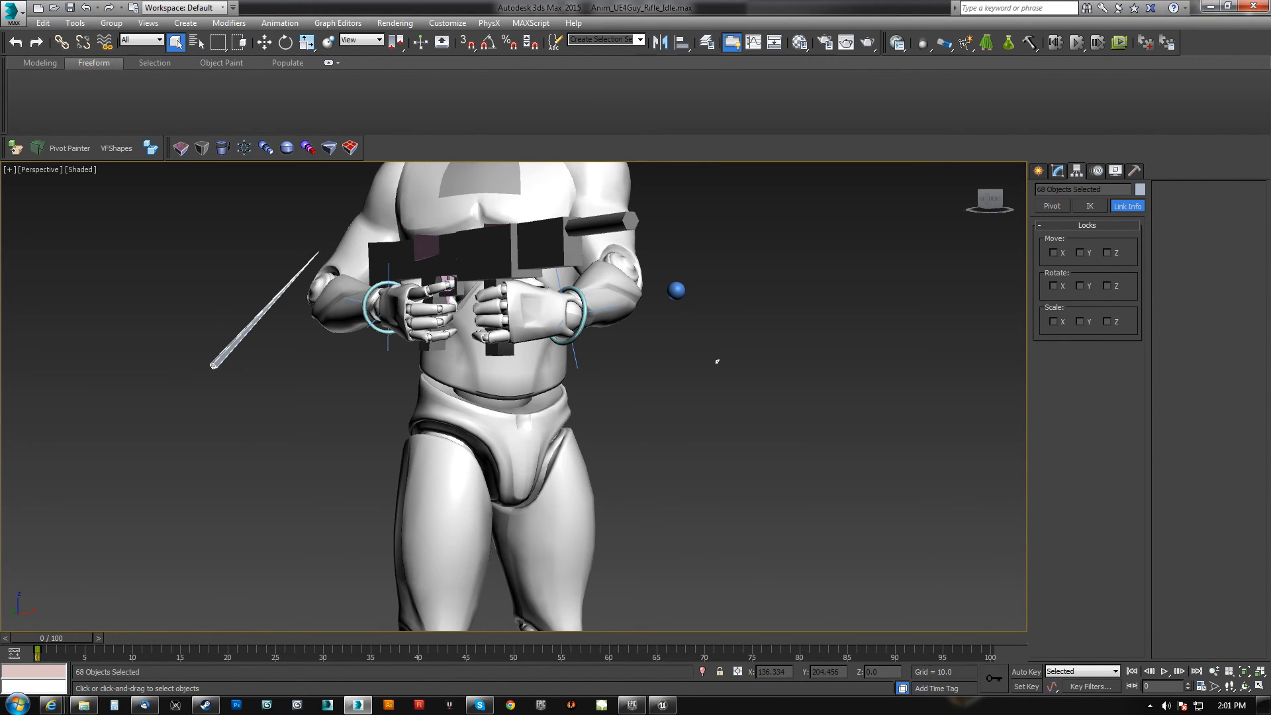
# - Switch to Unreal Editor's ThirdPersonExampleMap and bring Anim_UE4G_Rifle_Idle.FBX from the Exports folder into the Mesh content folder
pyautogui.click(670, 703)
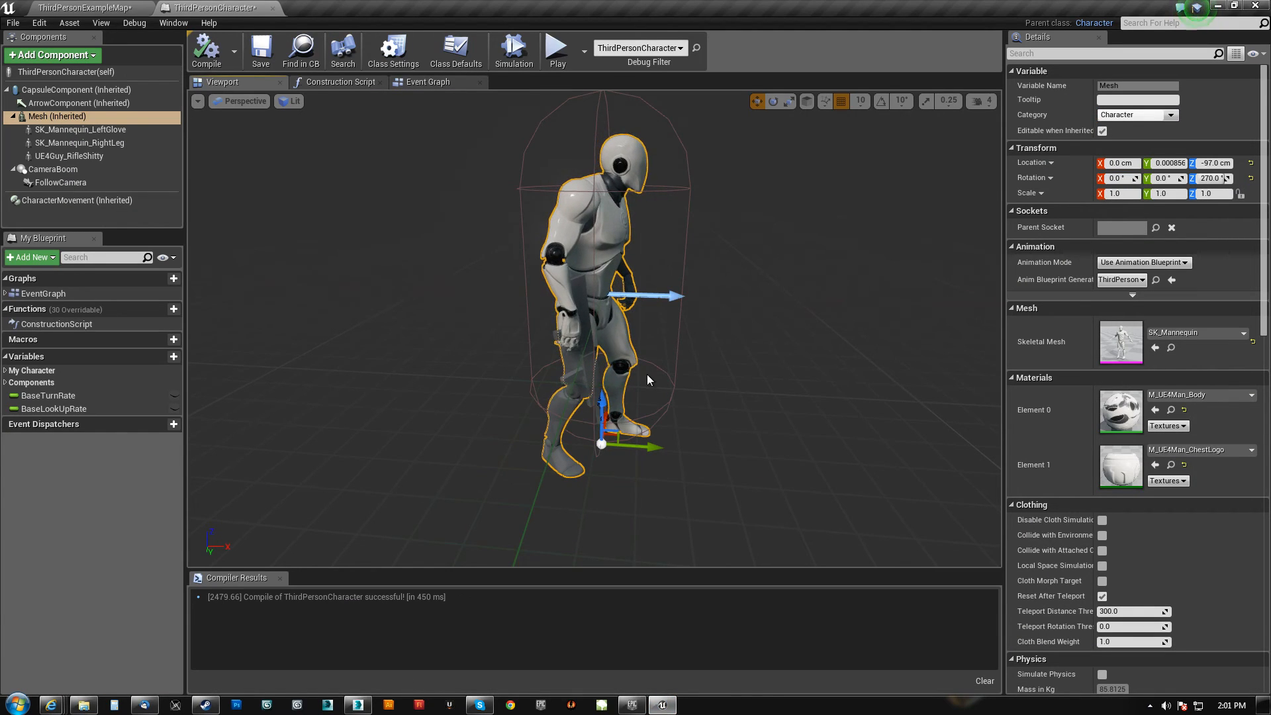
pyautogui.click(83, 8)
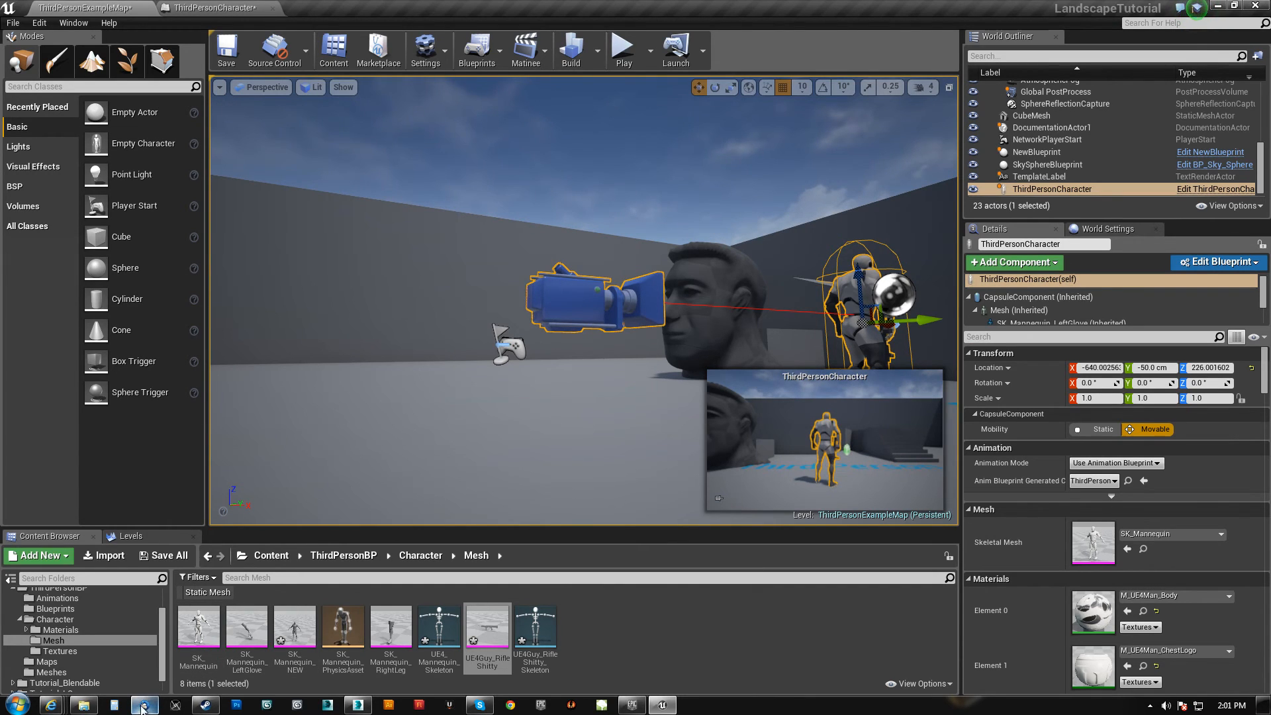
pyautogui.moveTo(84, 705)
pyautogui.click(86, 640)
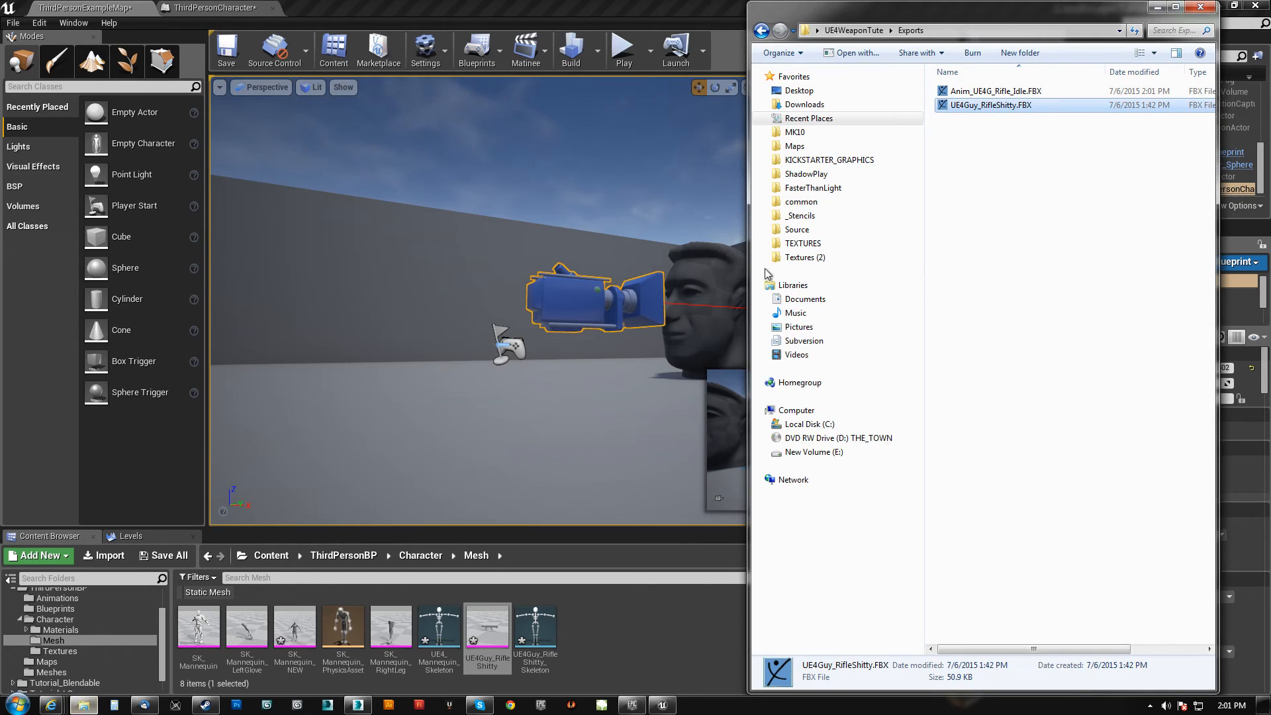
pyautogui.click(979, 91)
pyautogui.moveTo(945, 96); pyautogui.dragTo(605, 625)
# - Import the FBX animation using UE4_Mannequin_Skeleton as its skeleton
pyautogui.moveTo(669, 297); pyautogui.dragTo(530, 145)
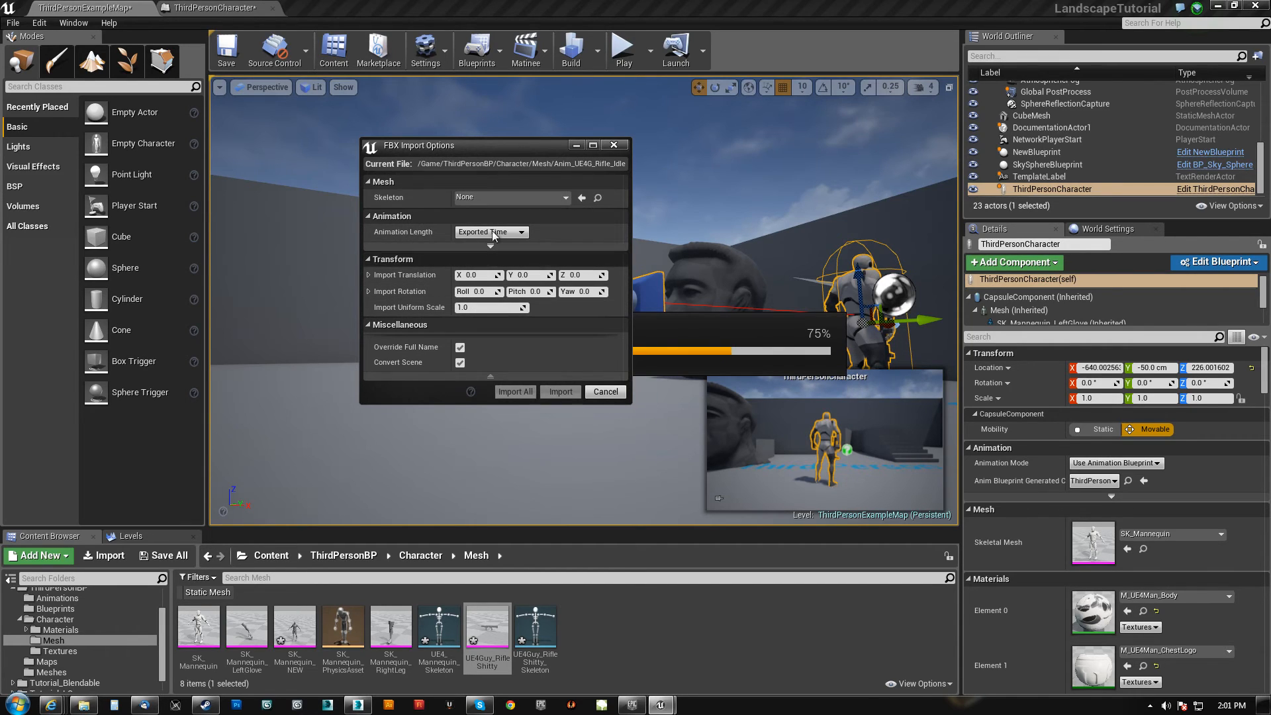
pyautogui.click(503, 197)
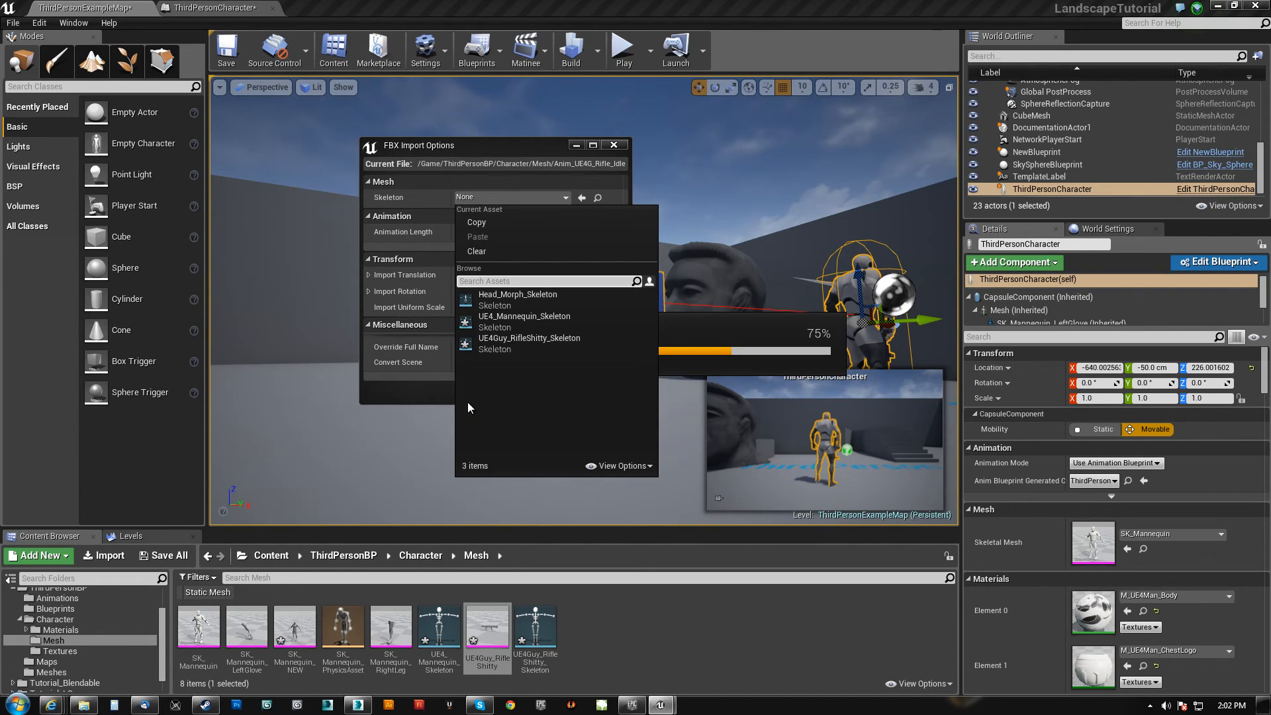
pyautogui.click(525, 317)
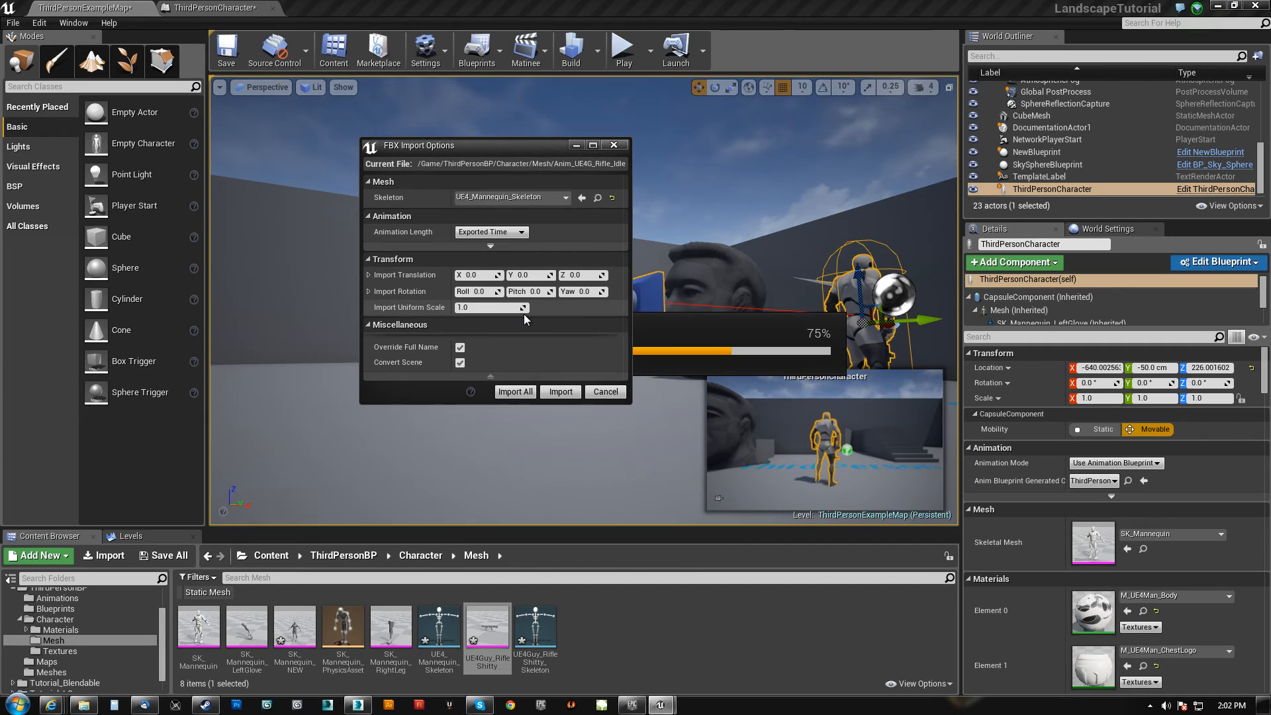
pyautogui.click(560, 392)
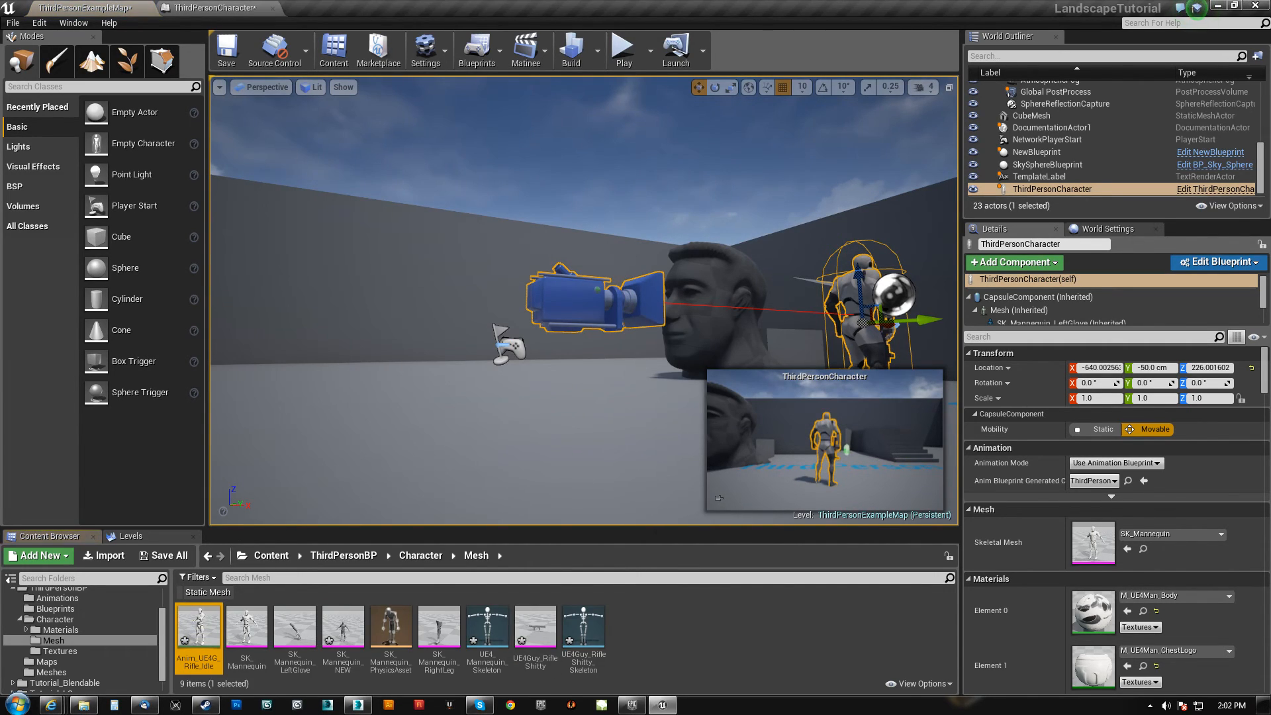
# - Open the Anim_UE4G_Rifle_Idle animation and examine the mannequin's pose in its preview
pyautogui.doubleClick(199, 619)
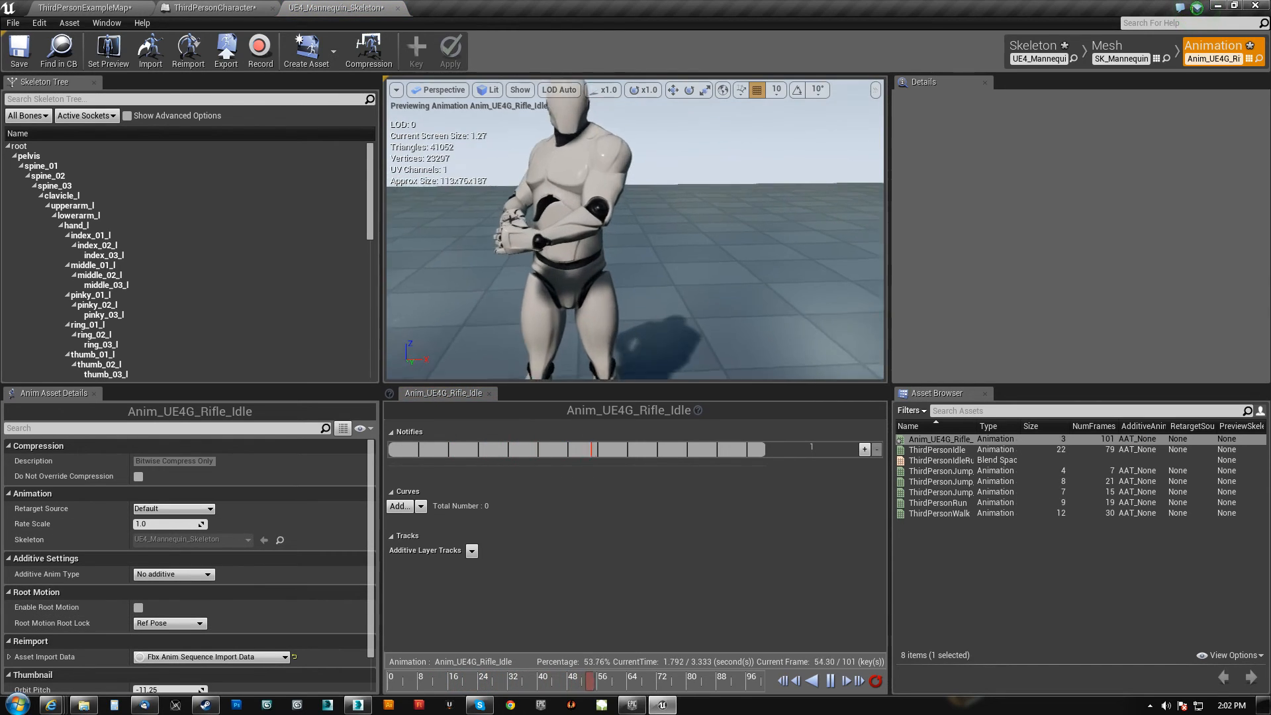
pyautogui.moveTo(635, 229)
pyautogui.mouseDown(button='right')
pyautogui.moveTo(728, 238)
pyautogui.moveTo(682, 251)
pyautogui.moveTo(701, 265)
pyautogui.moveTo(662, 231)
pyautogui.moveTo(688, 228)
pyautogui.moveTo(675, 248)
pyautogui.moveTo(646, 232)
pyautogui.mouseUp(button='right')
pyautogui.moveTo(589, 283); pyautogui.dragTo(652, 255, button='right')
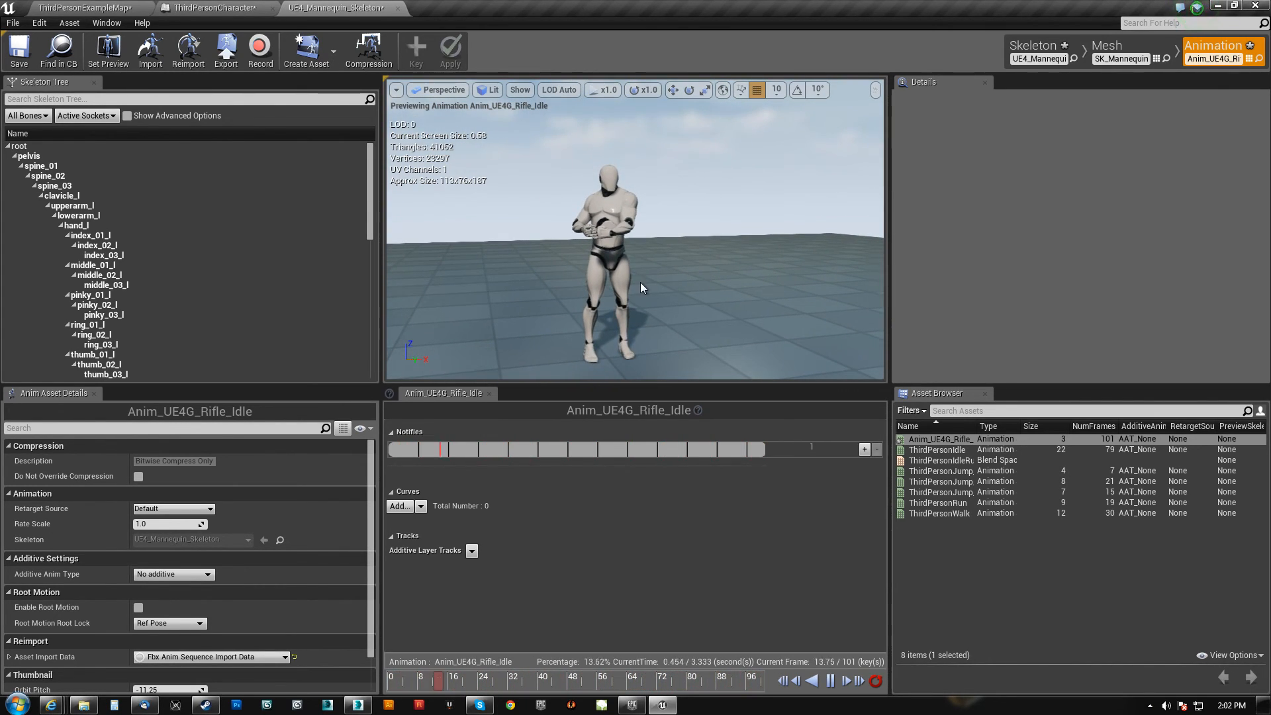
pyautogui.moveTo(551, 265); pyautogui.dragTo(550, 245, button='right')
# - Return to ThirdPersonExampleMap, play the level, walk the character around to check its current idle, and stop playing
pyautogui.click(106, 12)
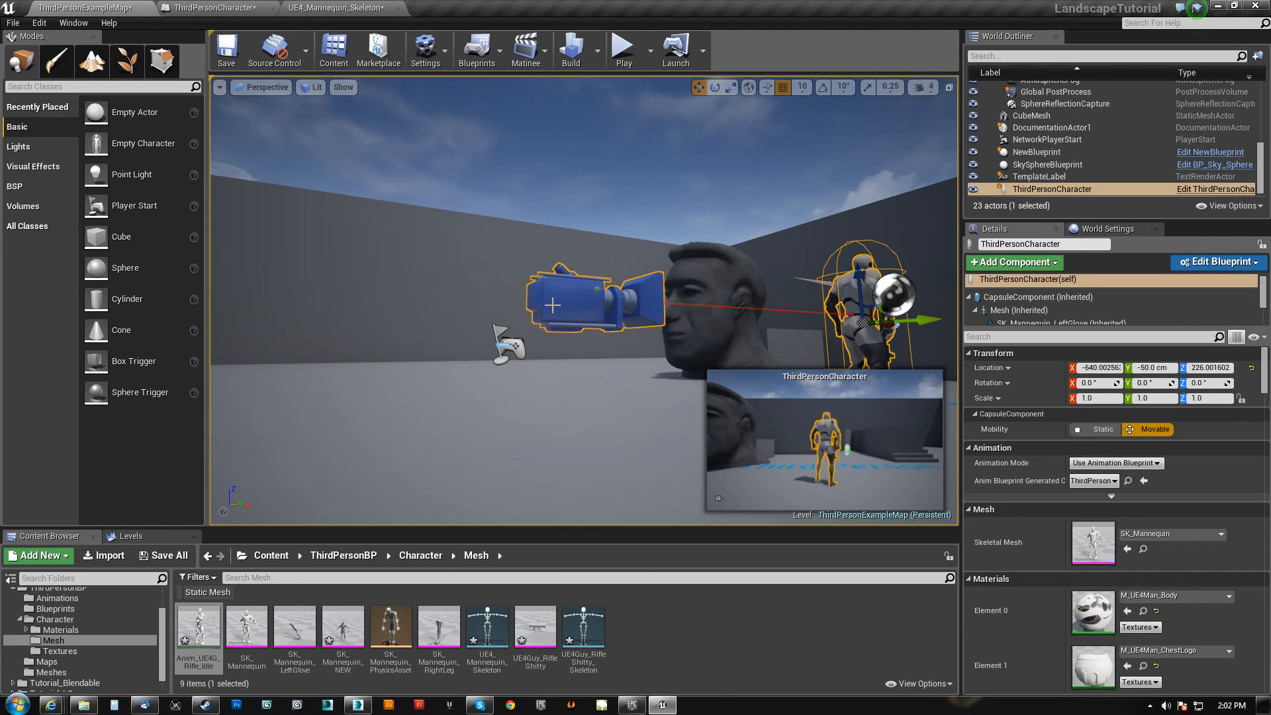
pyautogui.moveTo(595, 199); pyautogui.dragTo(450, 218, button='right')
pyautogui.click(621, 59)
pyautogui.click(655, 152)
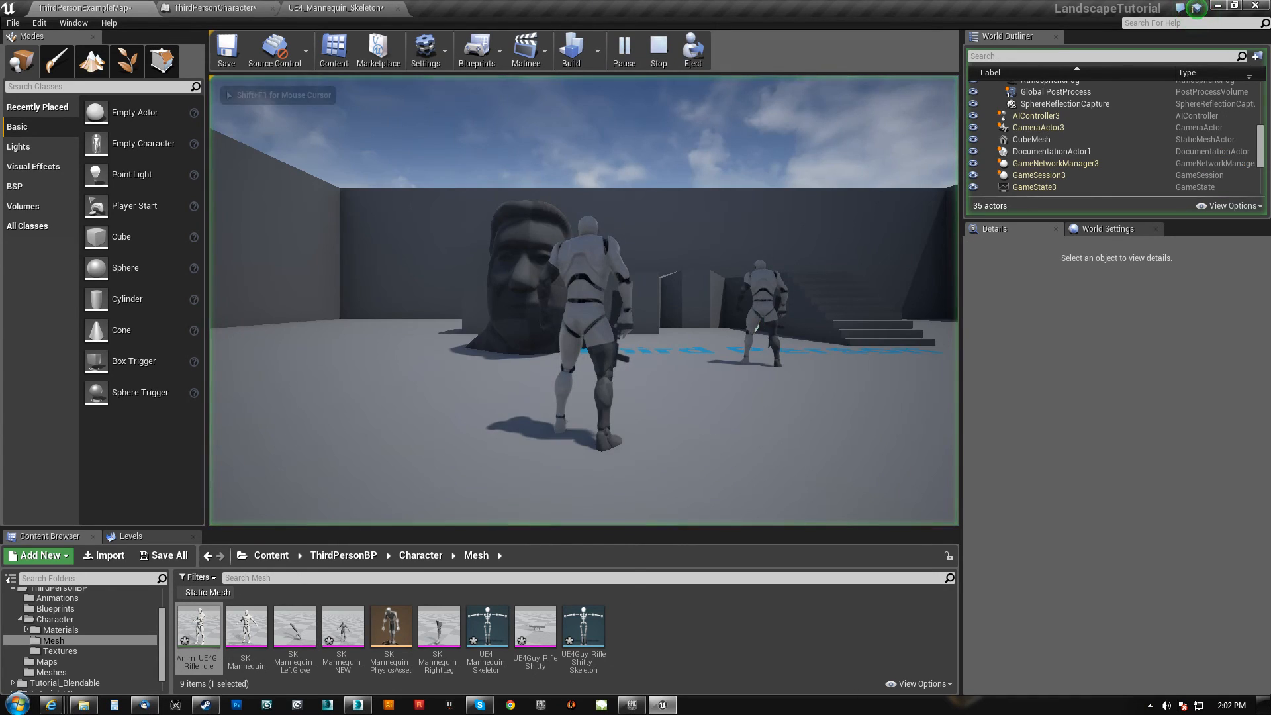
pyautogui.press('s')
pyautogui.press('w')
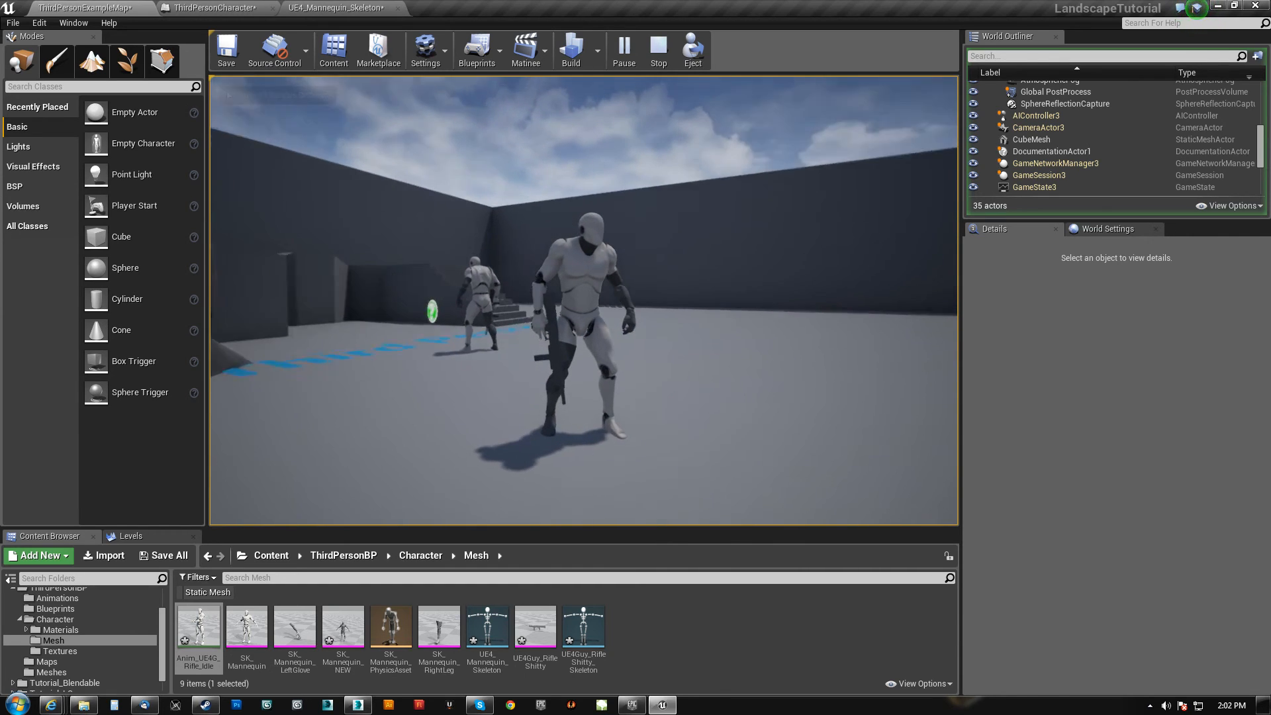
pyautogui.press('Escape')
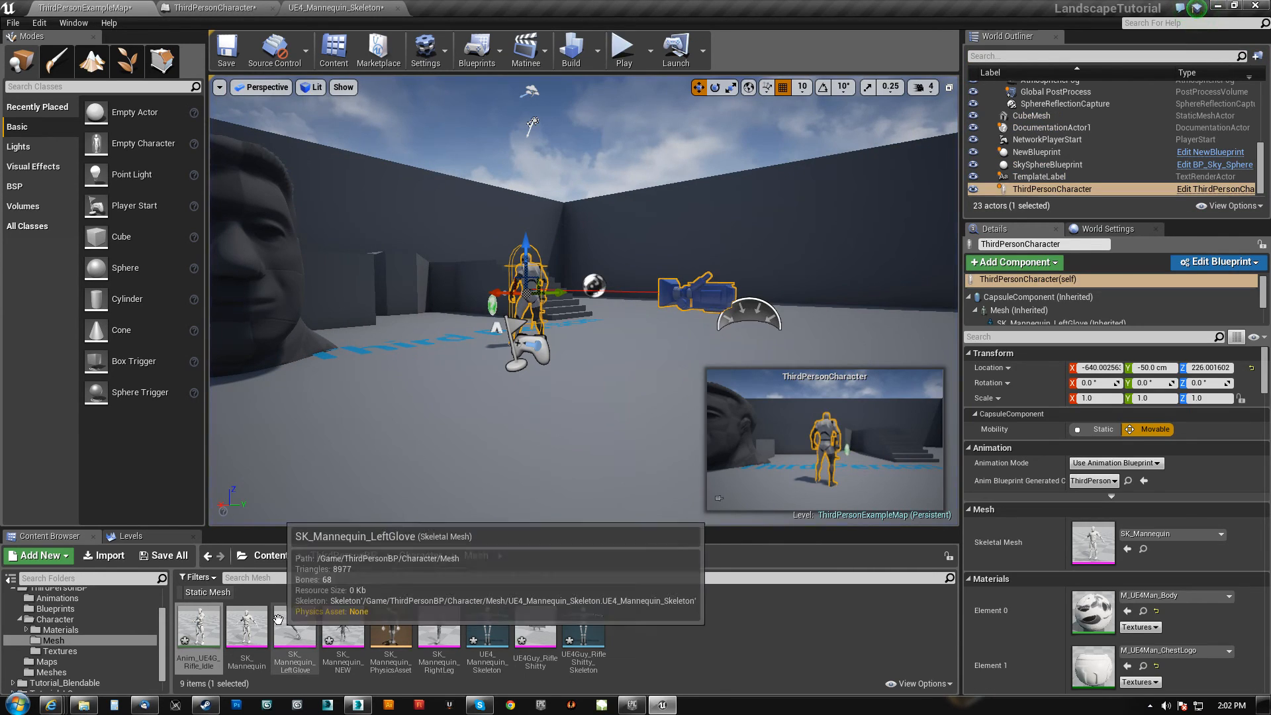
# - Open ThirdPersonAnimBlueprint from the ThirdPersonBP Animations folder
pyautogui.click(40, 608)
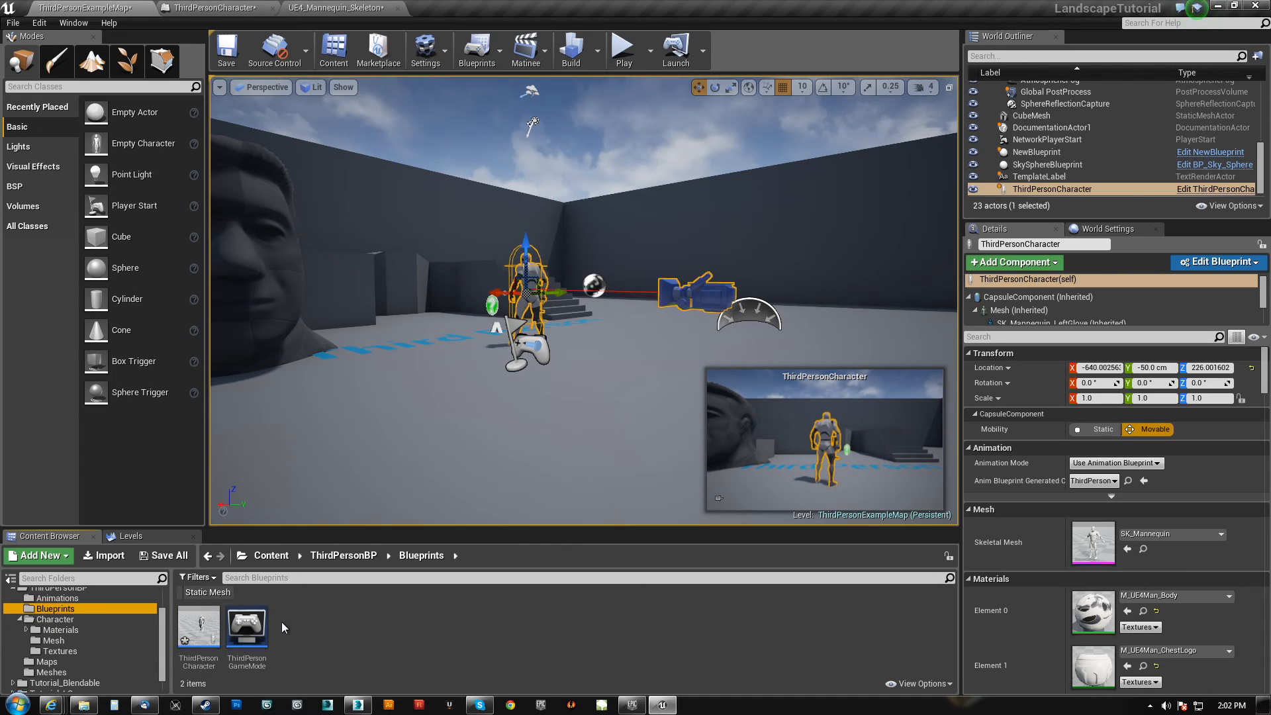
pyautogui.click(57, 597)
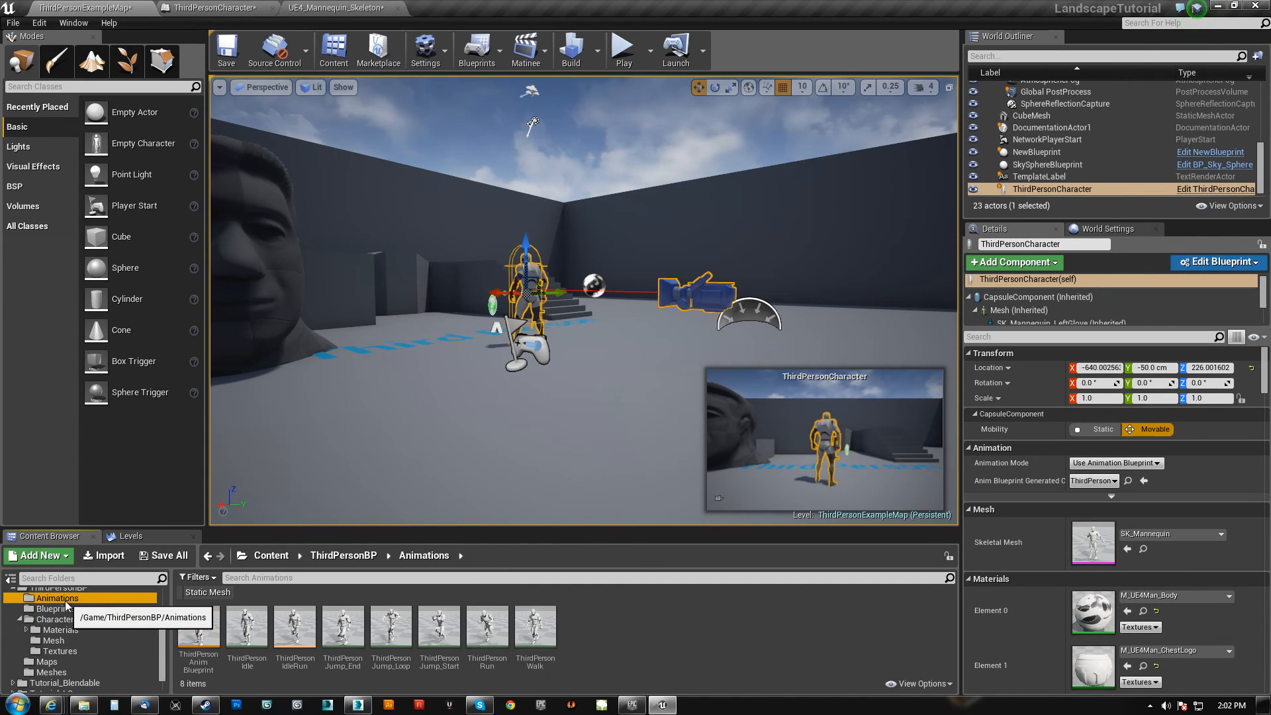
pyautogui.doubleClick(198, 618)
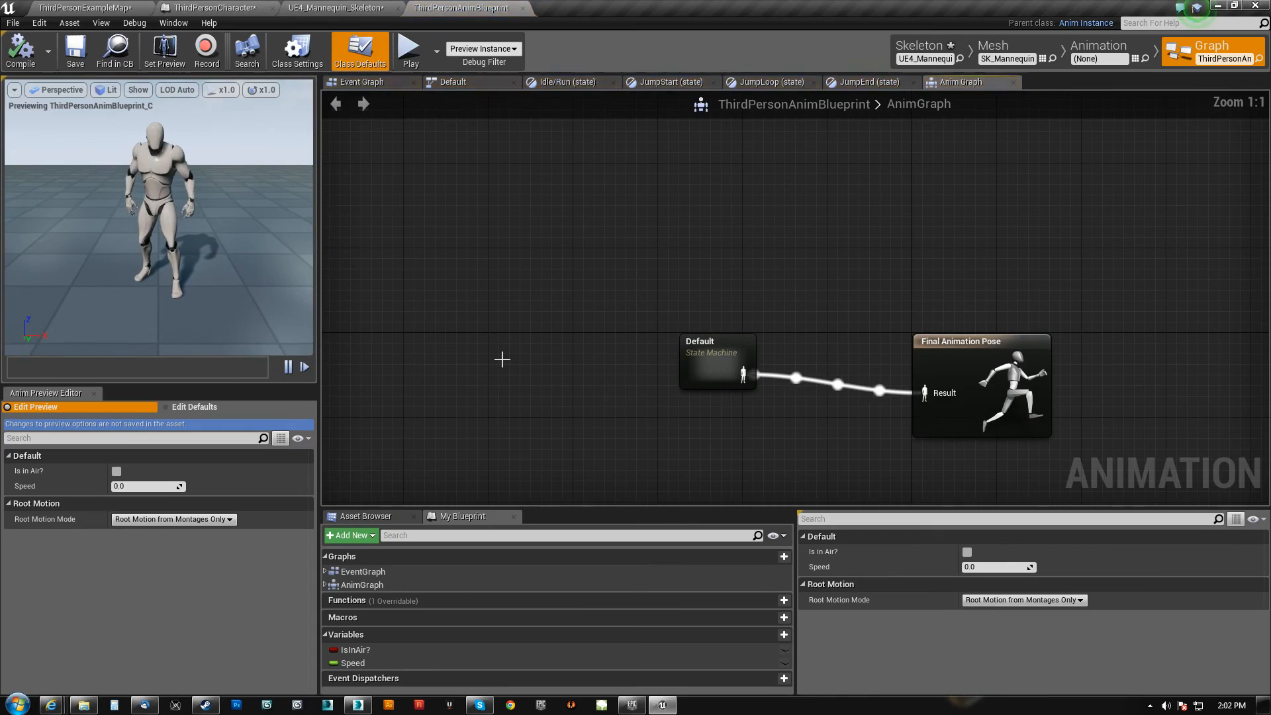
# - Move the Final Animation Pose node closer to the Default state machine in the AnimGraph
pyautogui.moveTo(607, 214); pyautogui.dragTo(560, 225, button='right')
pyautogui.click(828, 273)
pyautogui.moveTo(827, 272); pyautogui.dragTo(755, 249)
pyautogui.moveTo(590, 439); pyautogui.dragTo(637, 457, button='right')
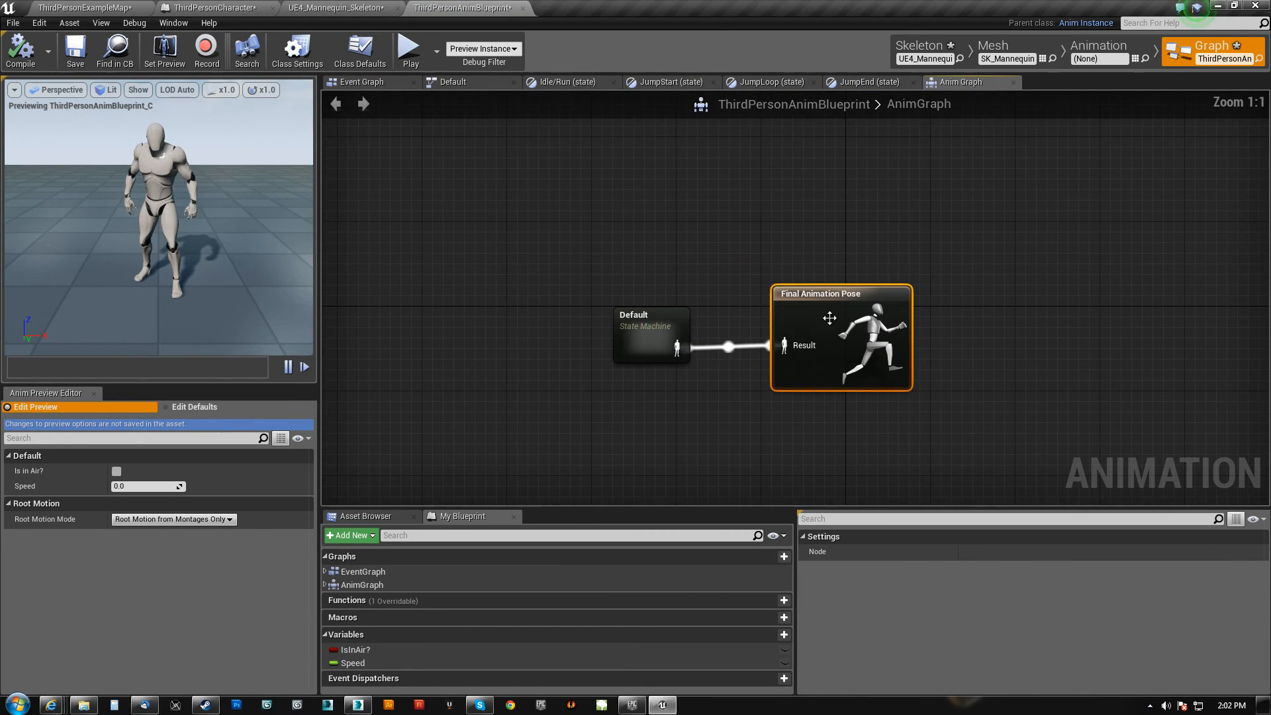
# - Open the Idle/Run state inside the Default state machine and move the Speed node closer to the ThirdPersonIdleRun node
pyautogui.doubleClick(635, 334)
pyautogui.moveTo(689, 364); pyautogui.dragTo(545, 296, button='right')
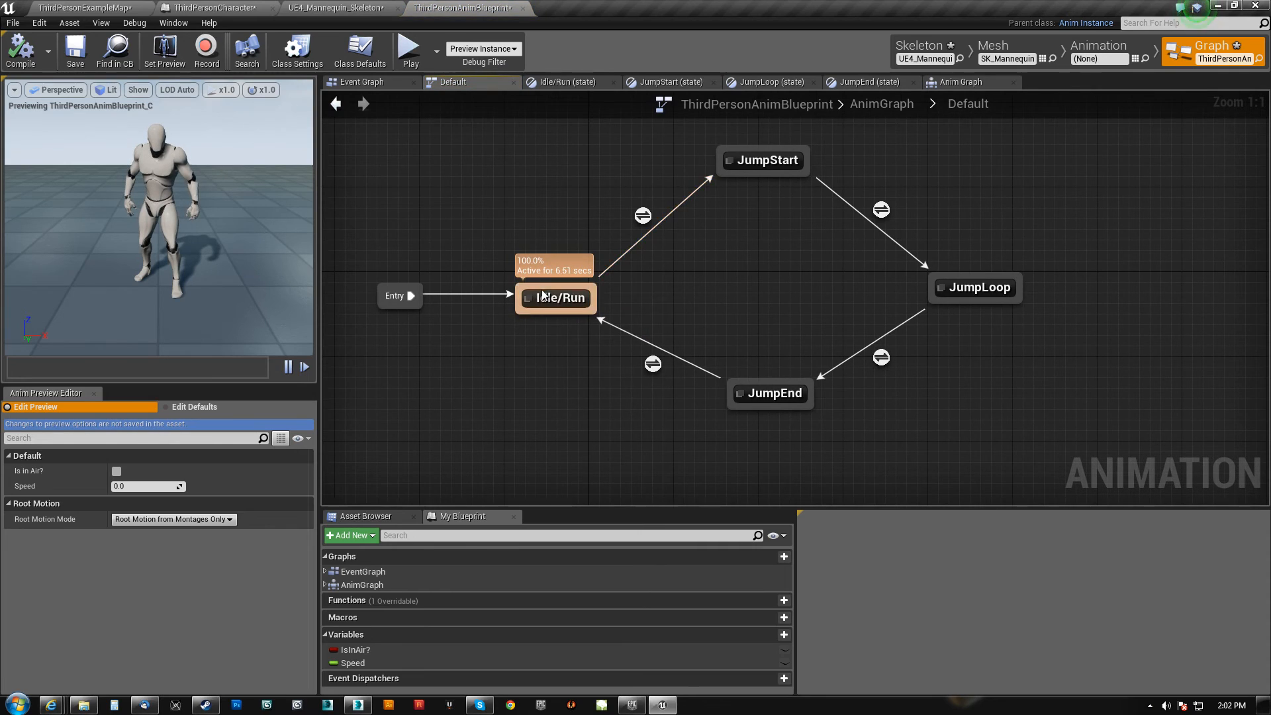
pyautogui.doubleClick(546, 307)
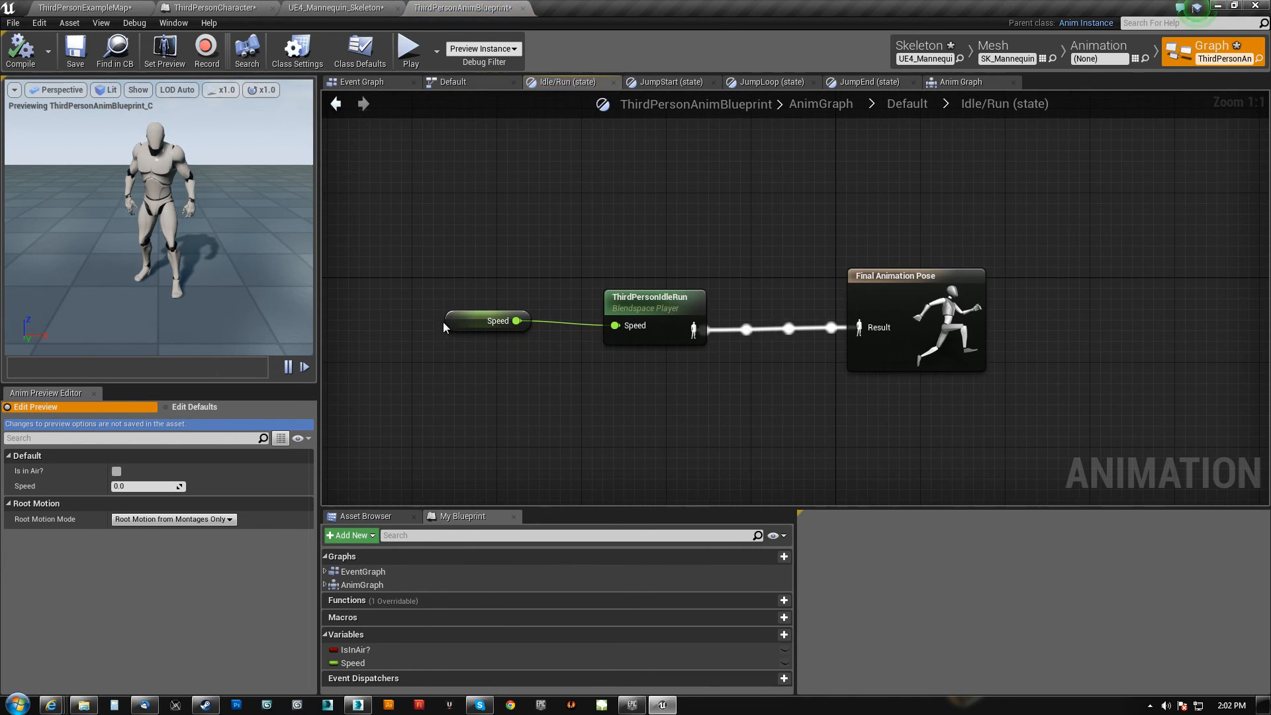
pyautogui.click(519, 343)
pyautogui.moveTo(519, 342); pyautogui.dragTo(509, 331)
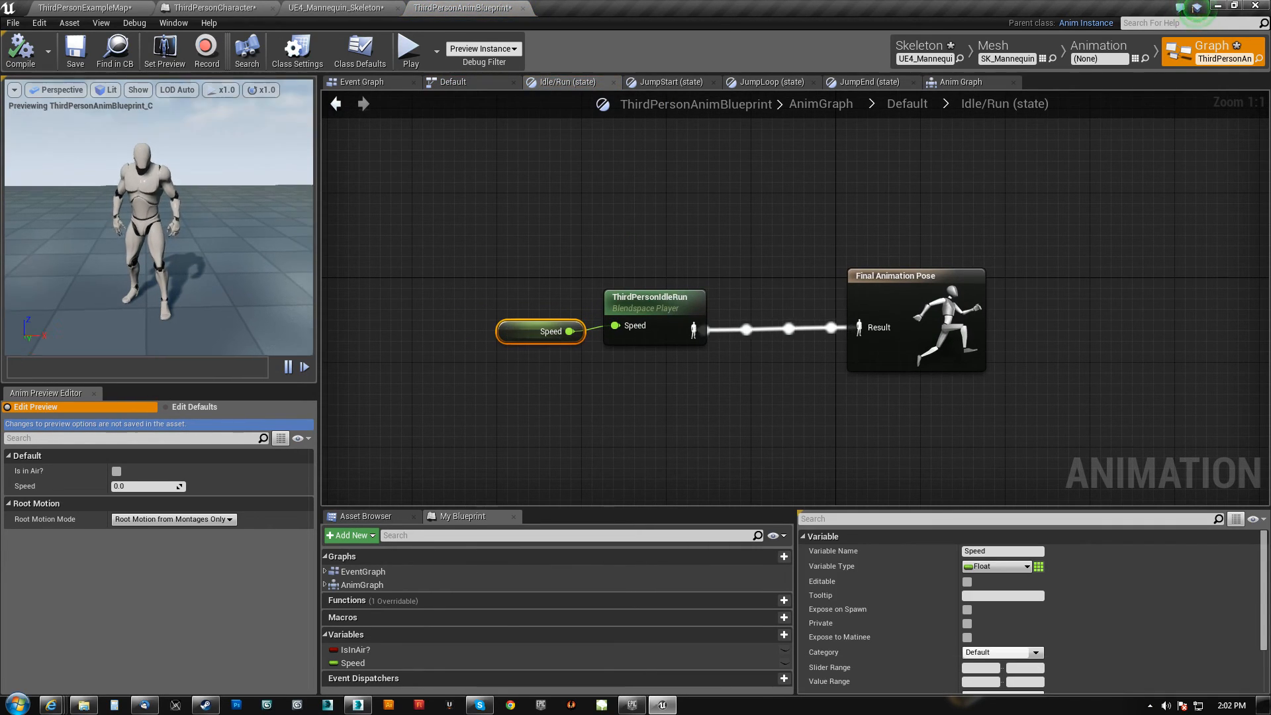
# - Examine the mannequin's idle in the blueprint preview and open the ThirdPersonIdleRun blend space from its node
pyautogui.moveTo(159, 218); pyautogui.dragTo(160, 196, button='right')
pyautogui.moveTo(159, 128); pyautogui.dragTo(158, 142, button='right')
pyautogui.press('s')
pyautogui.moveTo(717, 409); pyautogui.dragTo(686, 388, button='right')
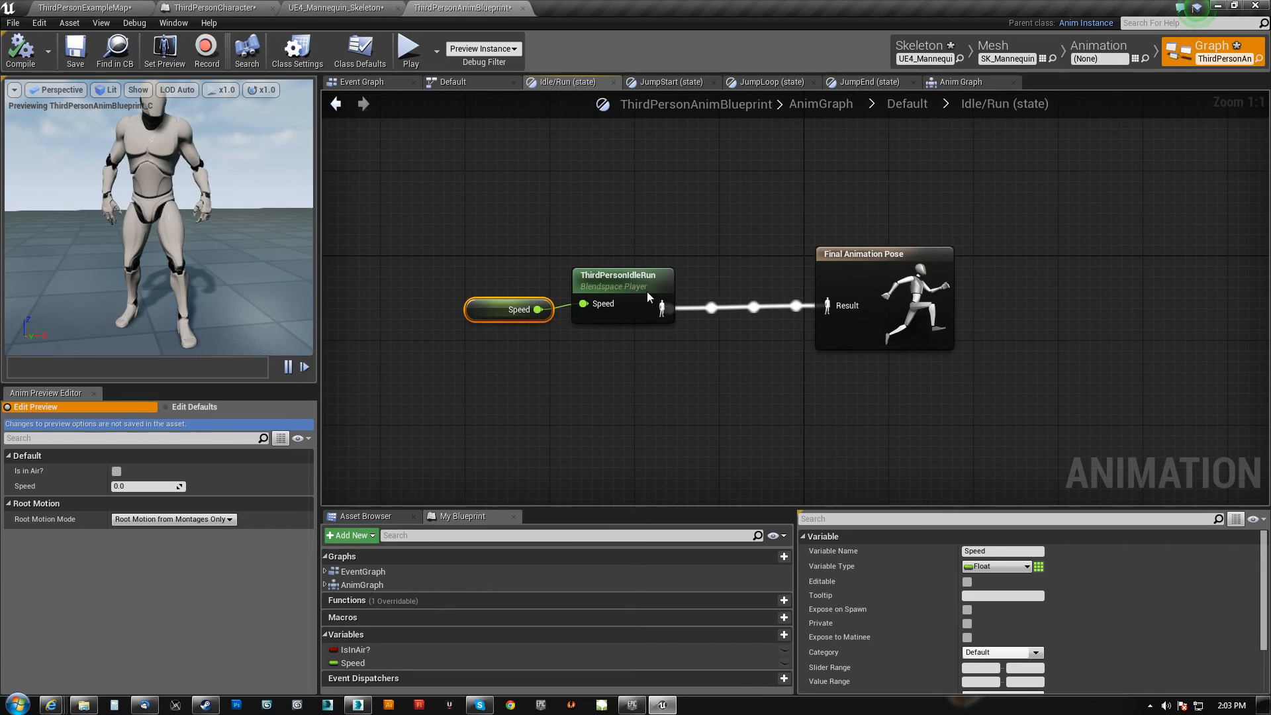
pyautogui.click(622, 289)
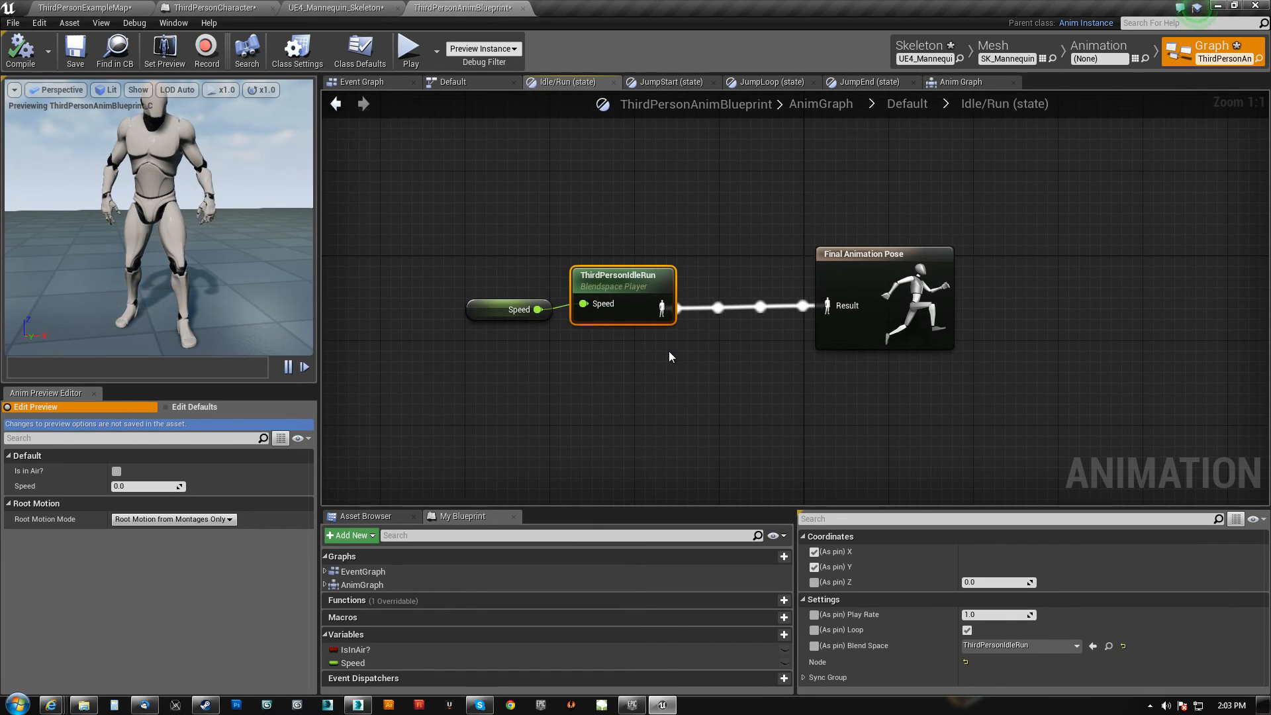
pyautogui.doubleClick(618, 280)
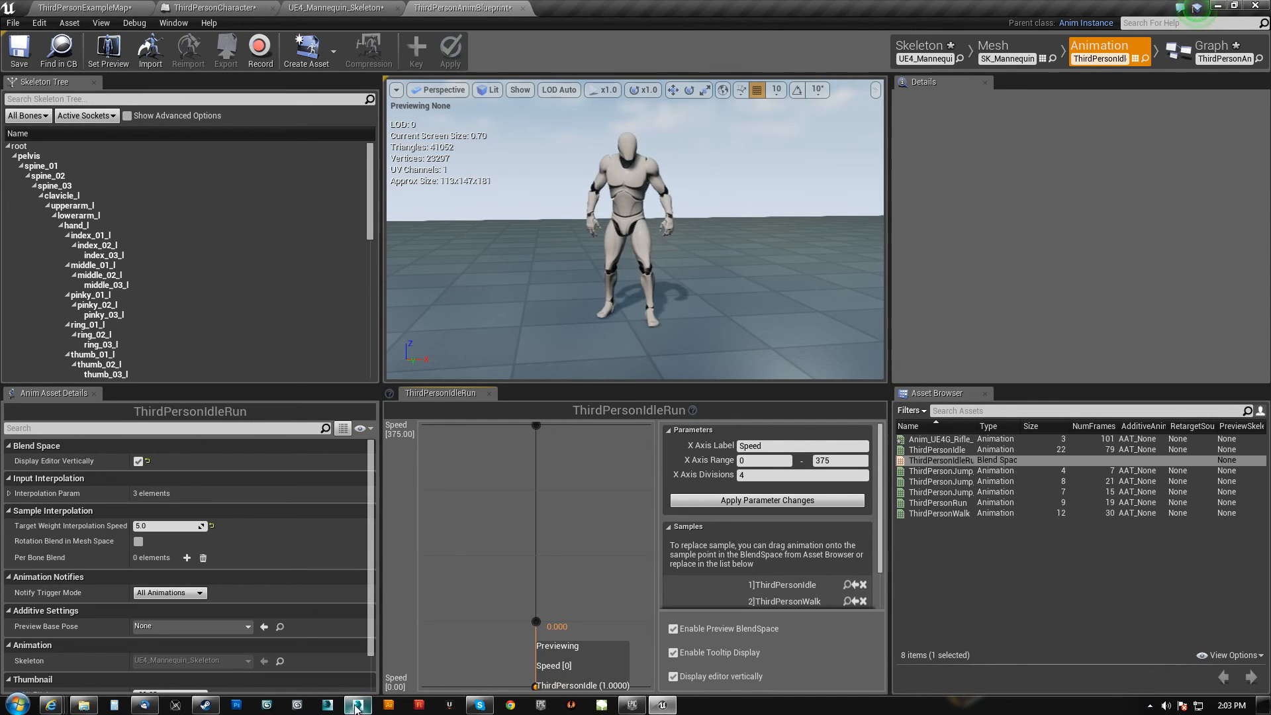
# - Switch back to 3ds Max and examine the rifle-holding pose around the torso and arms
pyautogui.click(479, 707)
pyautogui.moveTo(81, 638); pyautogui.dragTo(1013, 627)
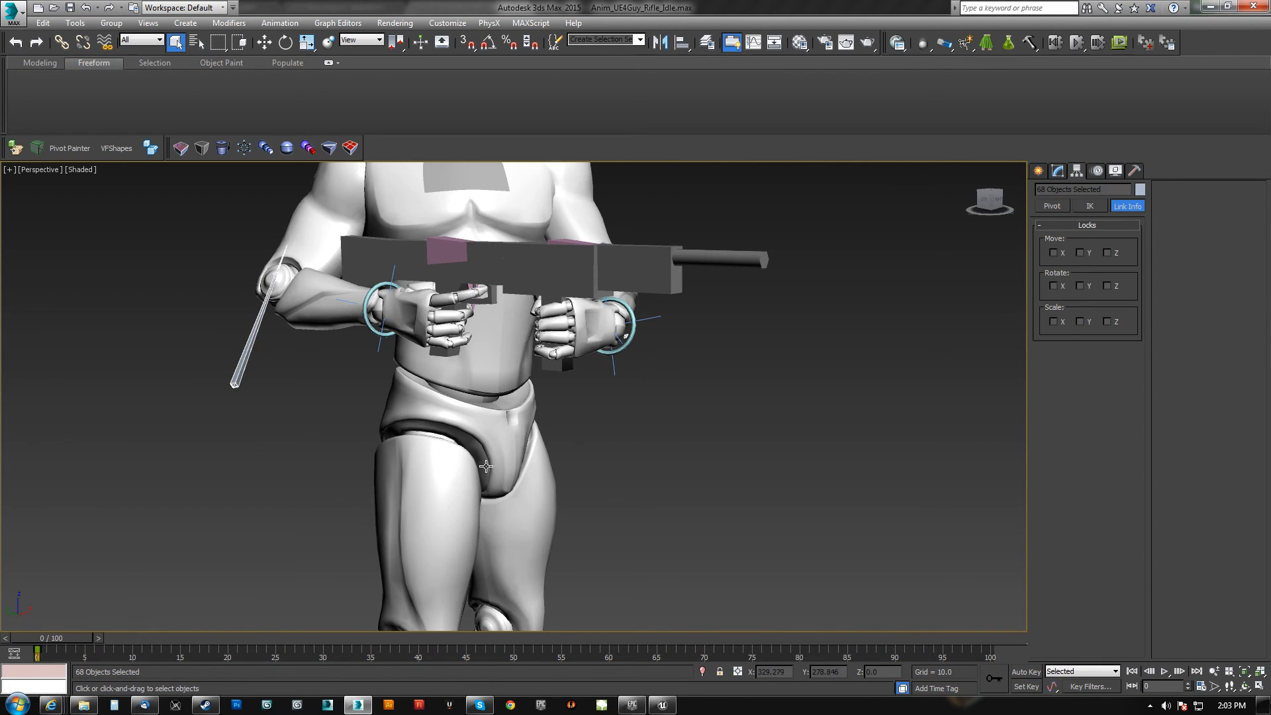
pyautogui.scroll(-5, 486, 466)
pyautogui.keyDown('alt'); pyautogui.moveTo(486, 466); pyautogui.dragTo(519, 476, button='middle'); pyautogui.keyUp('alt')
pyautogui.scroll(5, 427, 426)
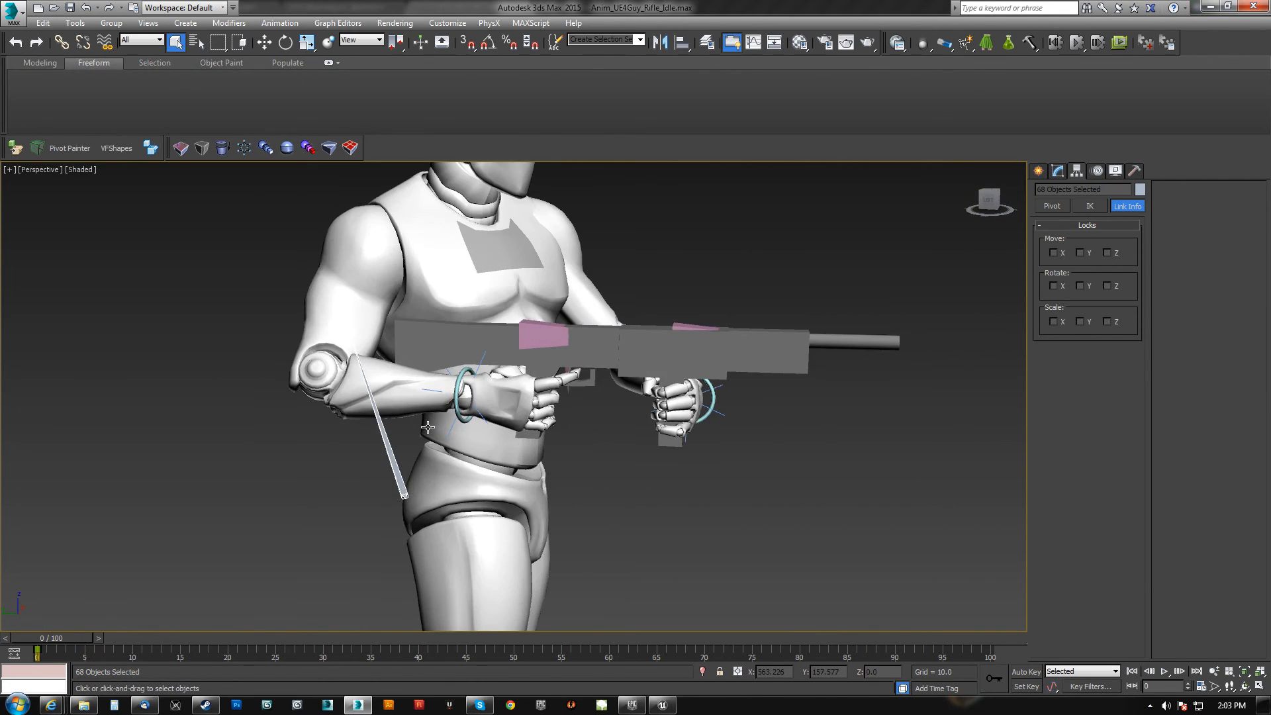
# - With Auto Key enabled, lower RightHand_Control slightly at frame 50 and copy its frame 100 key to frame 0
pyautogui.click(457, 390)
pyautogui.click(1027, 686)
pyautogui.click(1030, 687)
pyautogui.click(1025, 671)
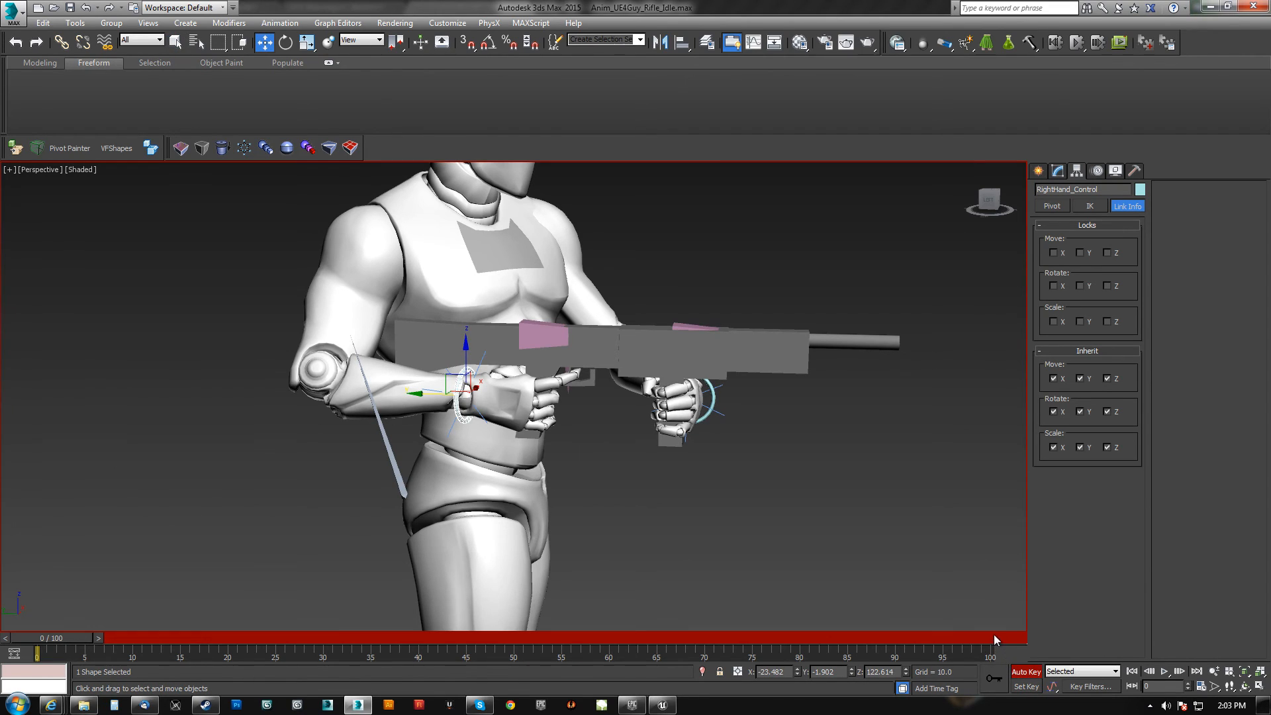
pyautogui.moveTo(994, 645); pyautogui.dragTo(530, 626)
pyautogui.press('w')
pyautogui.moveTo(462, 349); pyautogui.dragTo(464, 355)
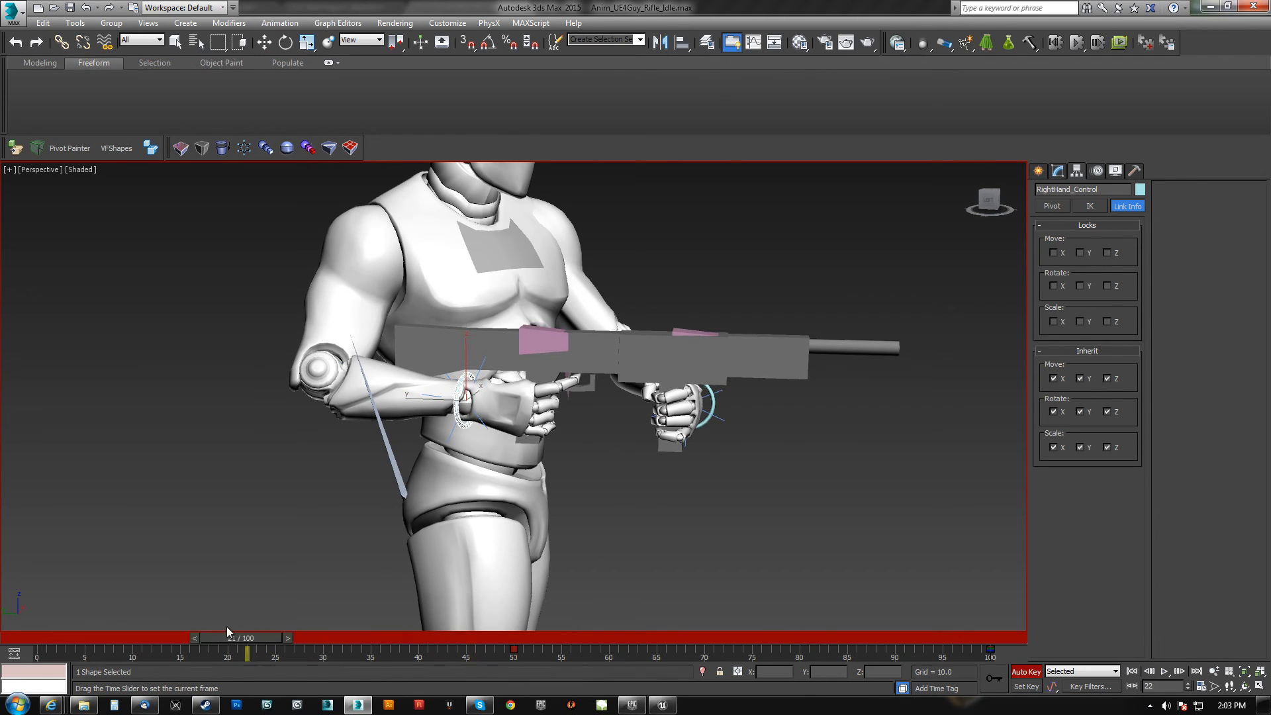
pyautogui.moveTo(93, 637); pyautogui.dragTo(128, 612)
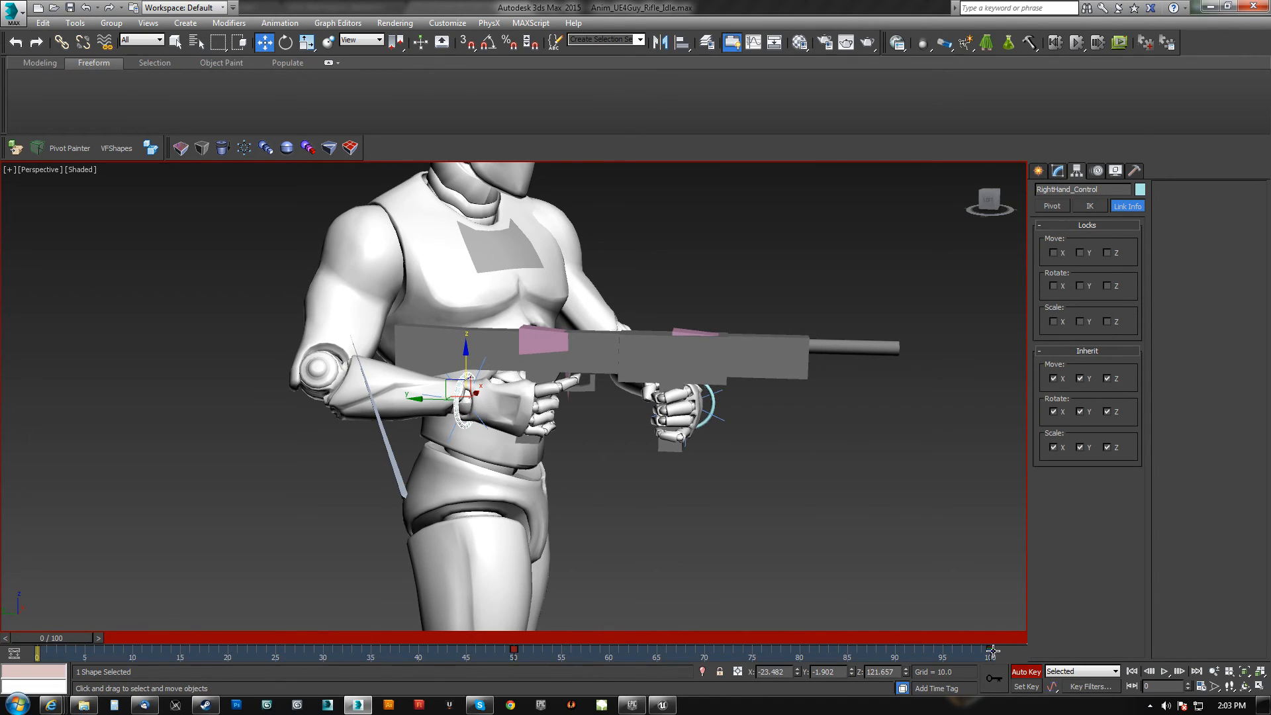
pyautogui.keyDown('shift'); pyautogui.moveTo(38, 653); pyautogui.dragTo(275, 530); pyautogui.keyUp('shift')
# - Select the spine_02 bone inside the torso and copy its frame 0 key to frame 100
pyautogui.moveTo(494, 404)
pyautogui.keyDown('alt'); pyautogui.mouseDown(button='middle')
pyautogui.moveTo(580, 441)
pyautogui.moveTo(537, 390)
pyautogui.mouseUp(button='middle'); pyautogui.keyUp('alt')
pyautogui.press('F3')
pyautogui.scroll(5, 540, 387)
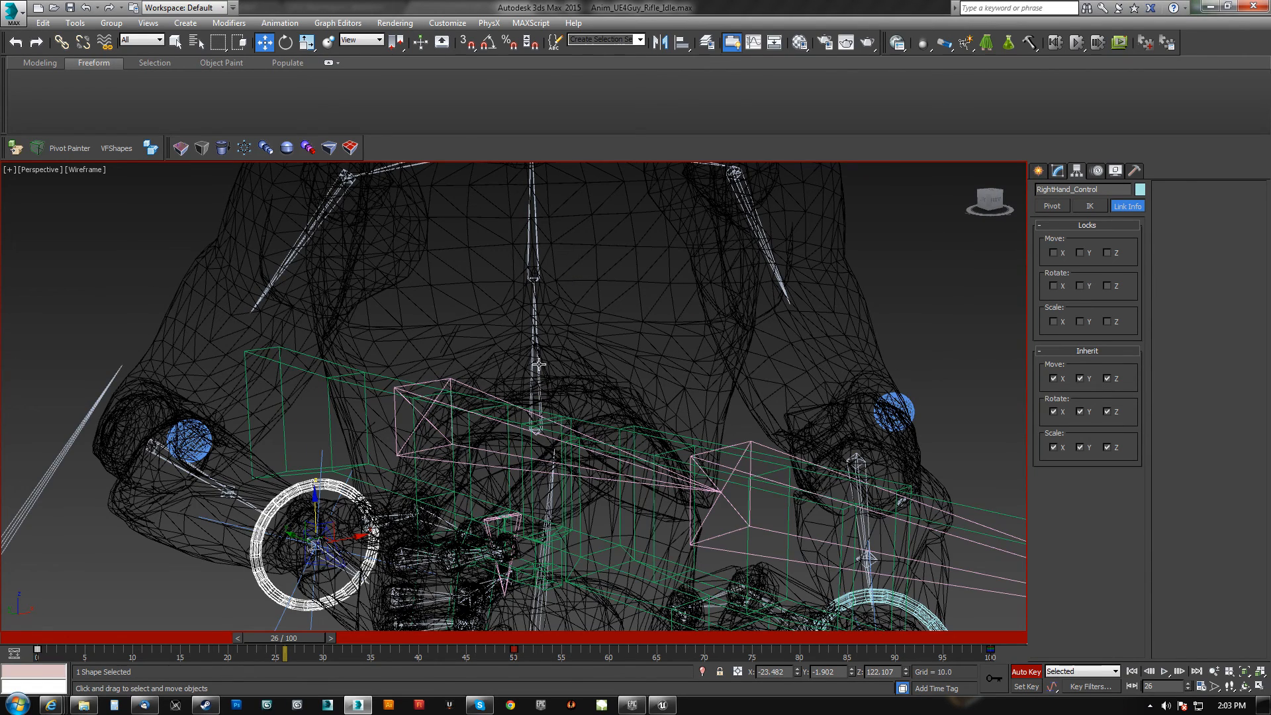
pyautogui.click(537, 368)
pyautogui.keyDown('ctrl'); pyautogui.click(535, 246); pyautogui.keyUp('ctrl')
pyautogui.scroll(-5, 544, 324)
pyautogui.keyDown('alt'); pyautogui.moveTo(550, 345); pyautogui.dragTo(590, 349, button='middle'); pyautogui.keyUp('alt')
pyautogui.press('F3')
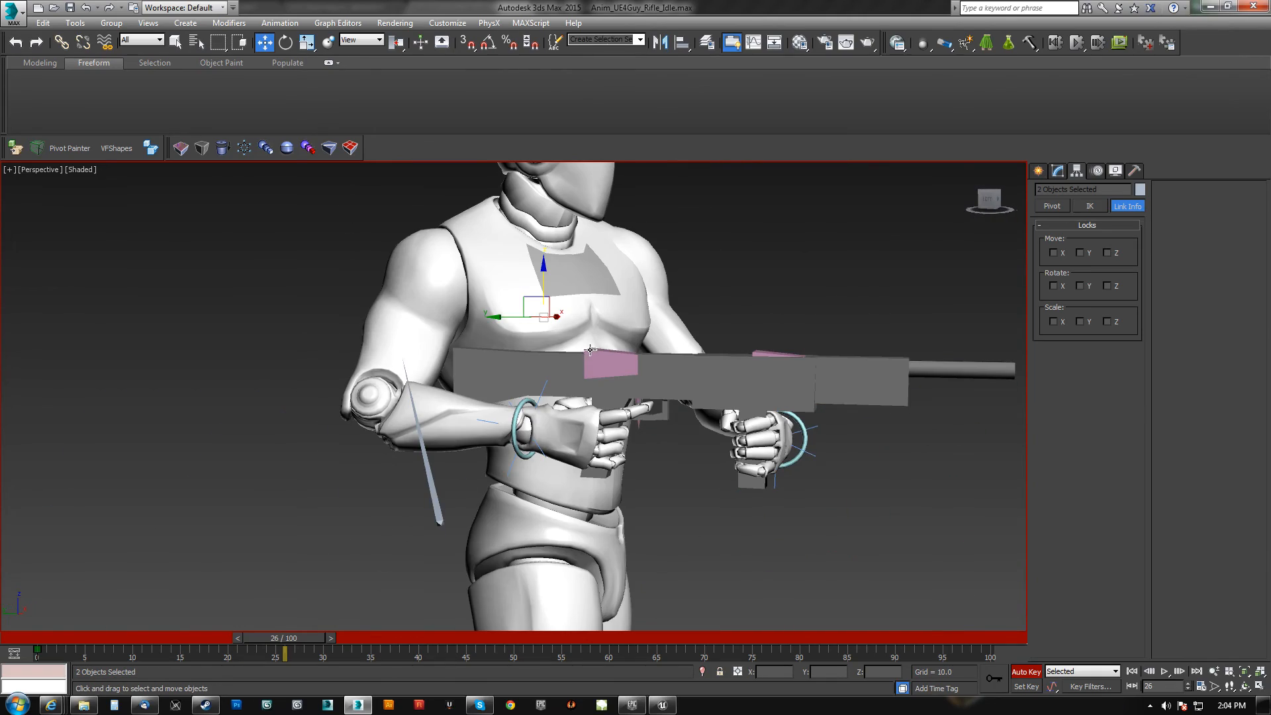
pyautogui.scroll(6, 591, 349)
pyautogui.press('F3')
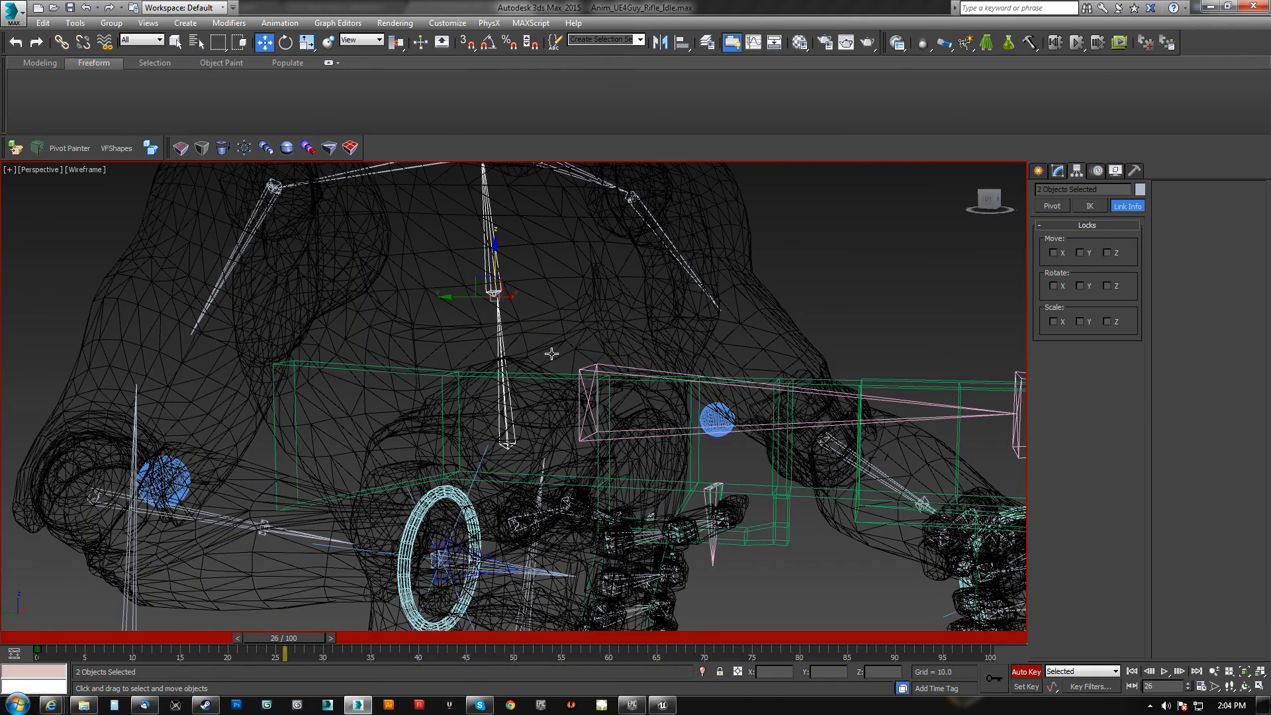
pyautogui.click(497, 343)
pyautogui.press('F3')
pyautogui.moveTo(282, 642); pyautogui.dragTo(2, 583)
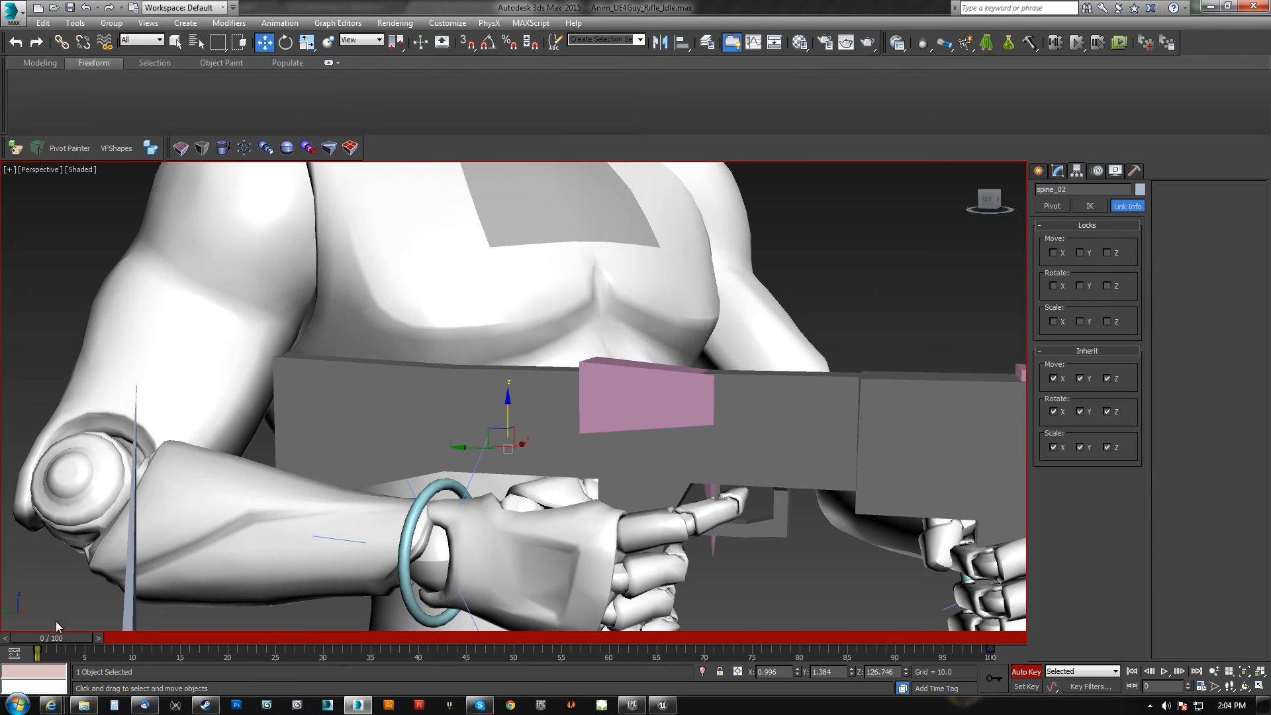
# - At frame 50, rotate spine_02 slightly using the Local coordinate system
pyautogui.moveTo(135, 633); pyautogui.dragTo(523, 642)
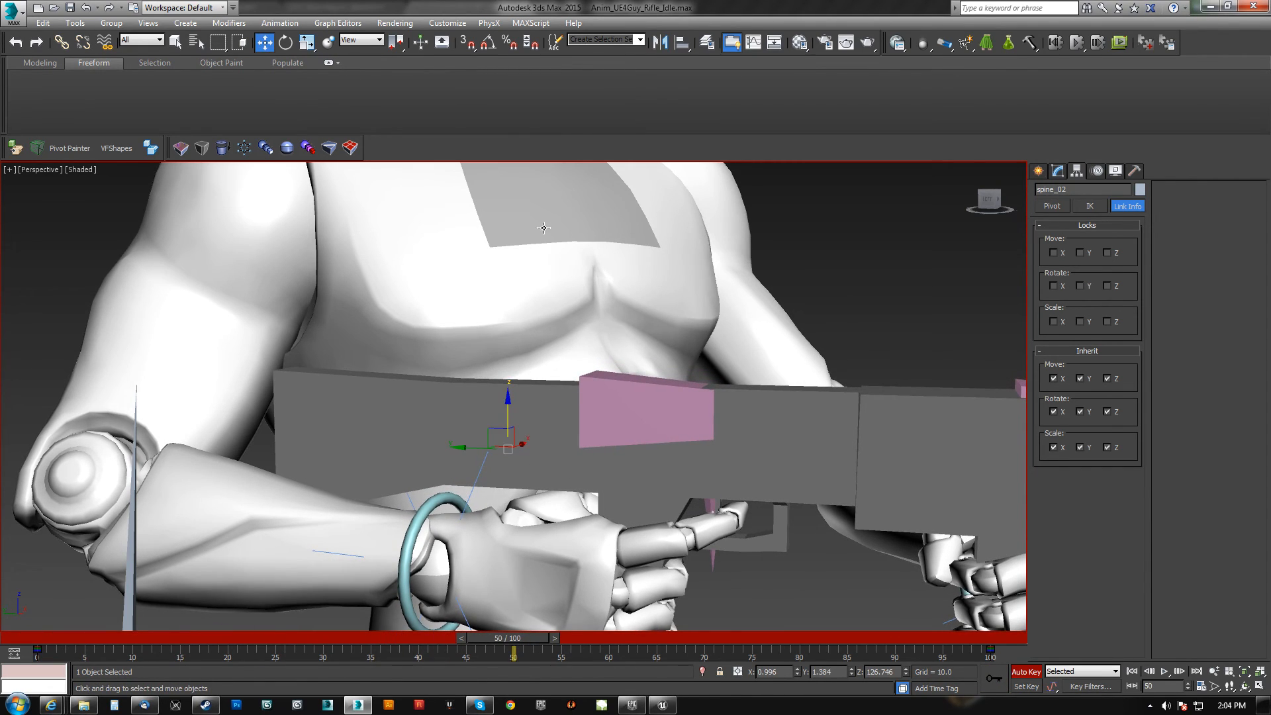
pyautogui.press('F3')
pyautogui.moveTo(542, 372); pyautogui.dragTo(564, 376, button='middle')
pyautogui.press('F3')
pyautogui.press('e')
pyautogui.click(363, 39)
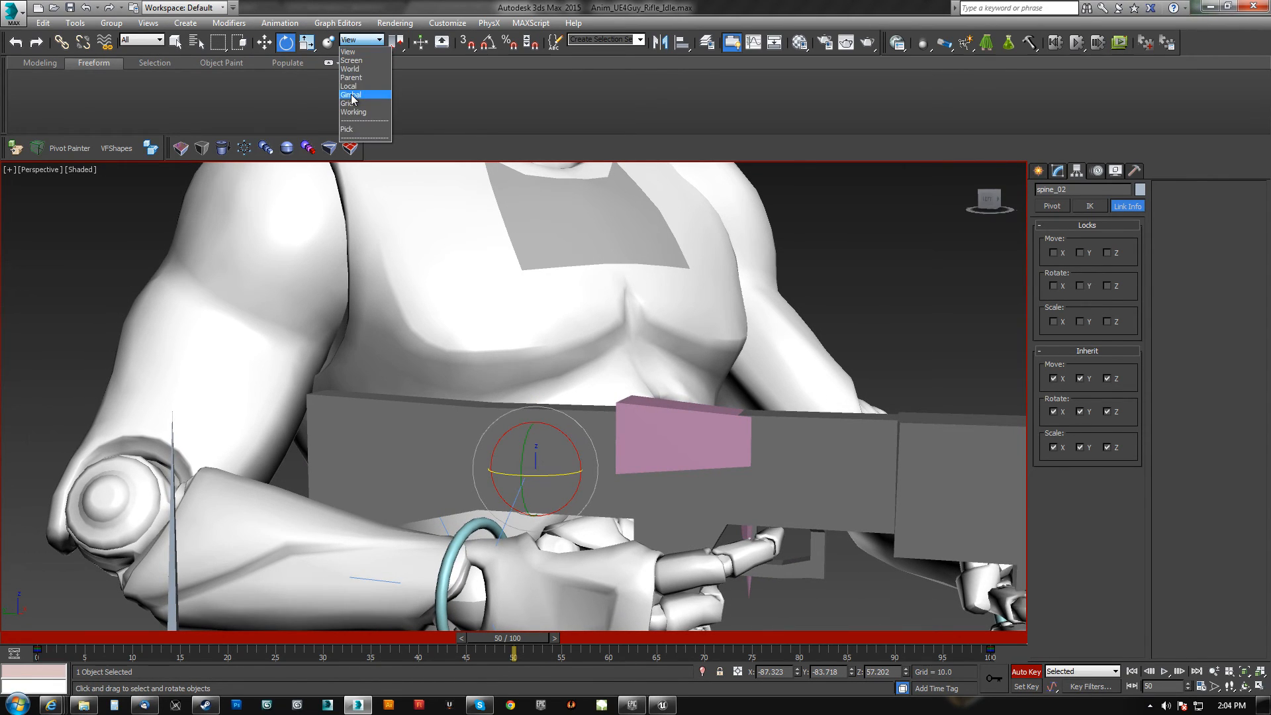
pyautogui.click(356, 86)
pyautogui.keyDown('alt'); pyautogui.moveTo(616, 430); pyautogui.dragTo(588, 475, button='middle'); pyautogui.keyUp('alt')
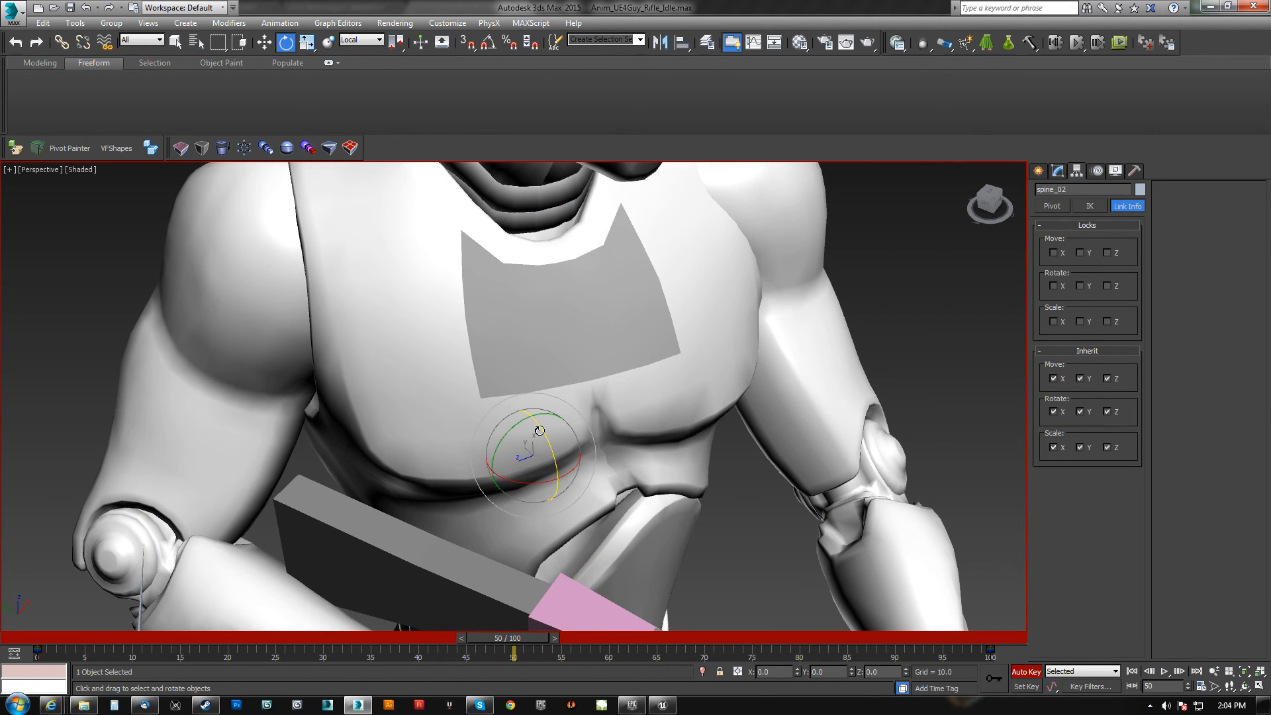
pyautogui.moveTo(539, 430); pyautogui.dragTo(540, 432)
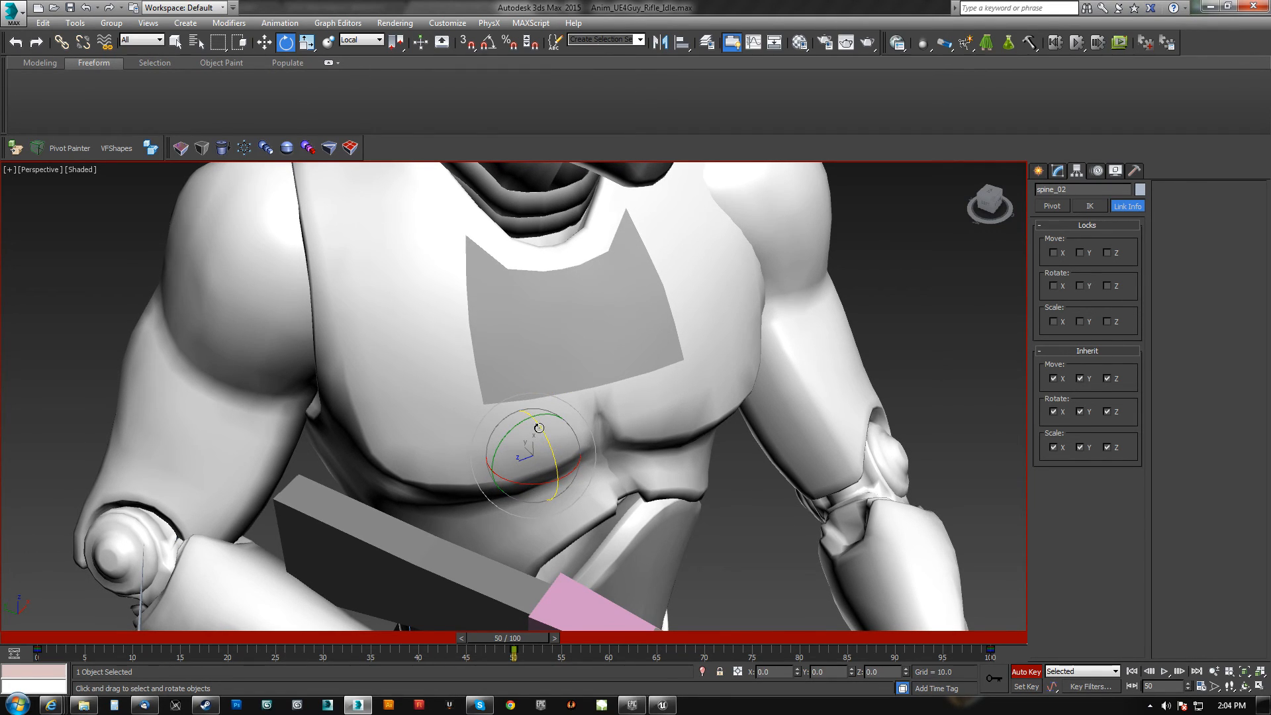
# - Rotate the child bone spine_03 slightly at frame 50 and copy its frame 0 key to frame 100
pyautogui.press('pagedown')
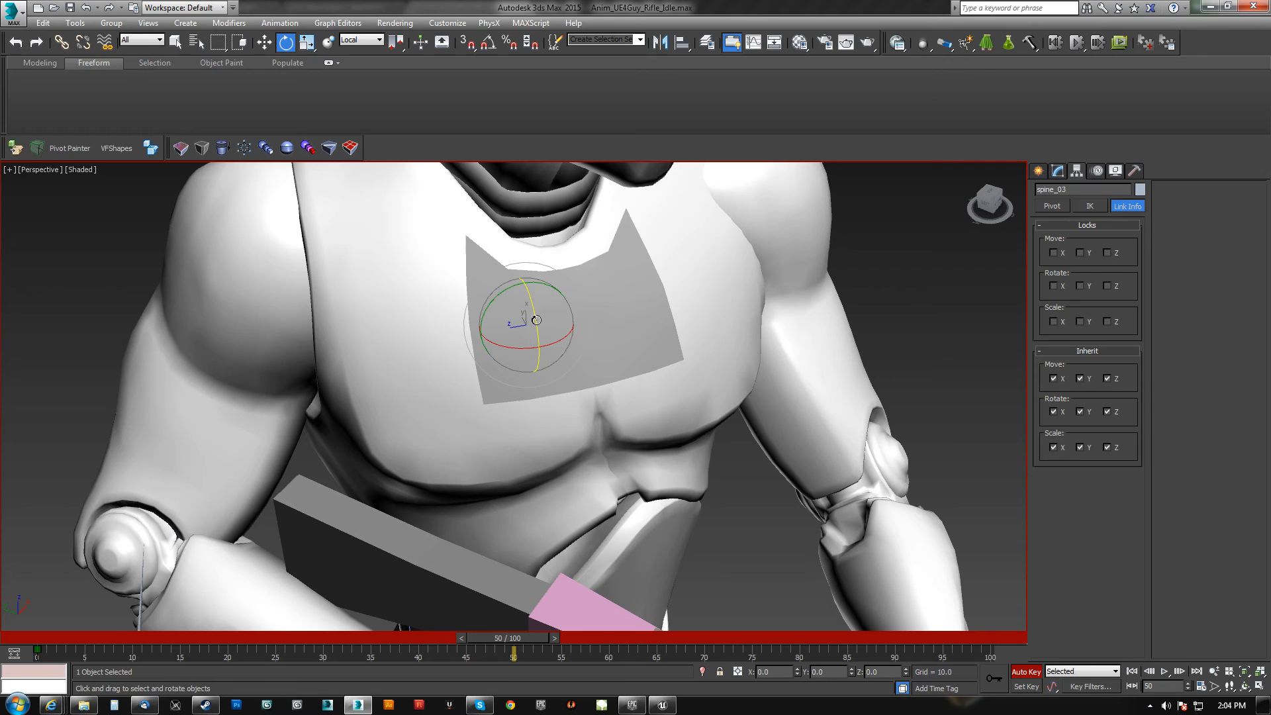
pyautogui.moveTo(534, 319); pyautogui.dragTo(535, 318)
pyautogui.keyDown('alt'); pyautogui.moveTo(515, 431); pyautogui.dragTo(530, 420, button='middle'); pyautogui.keyUp('alt')
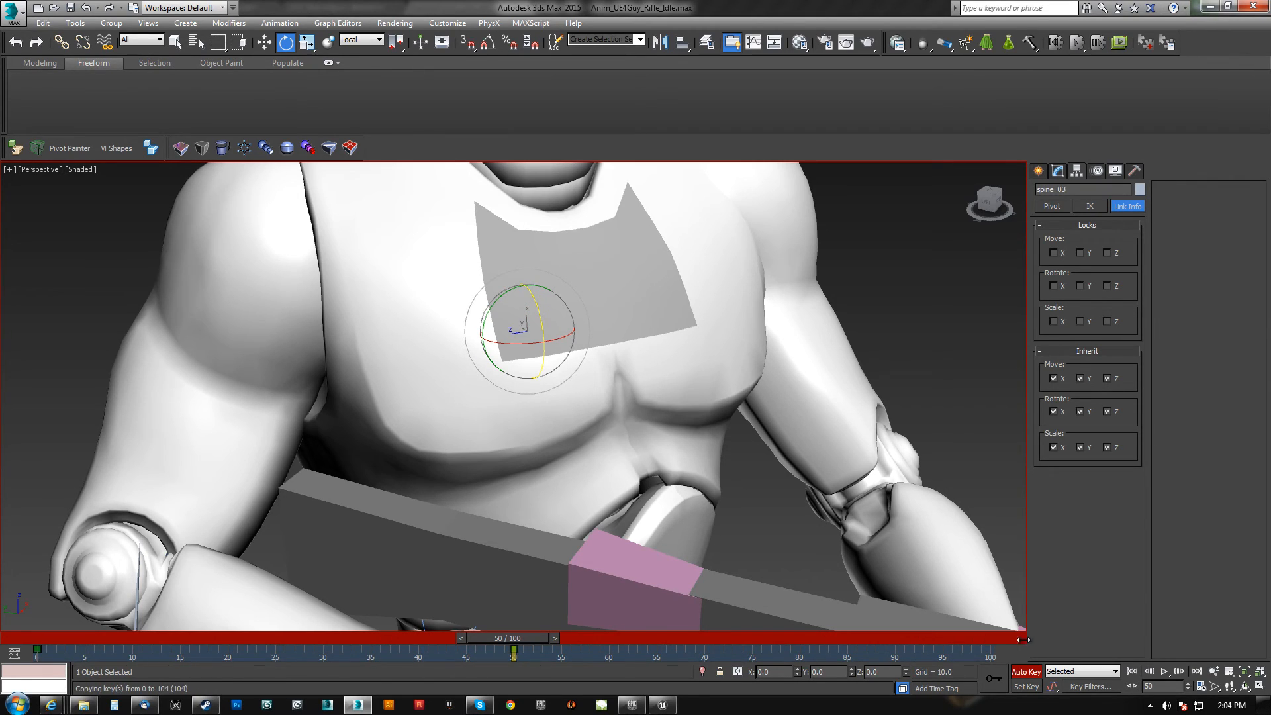
pyautogui.moveTo(495, 636); pyautogui.dragTo(775, 642)
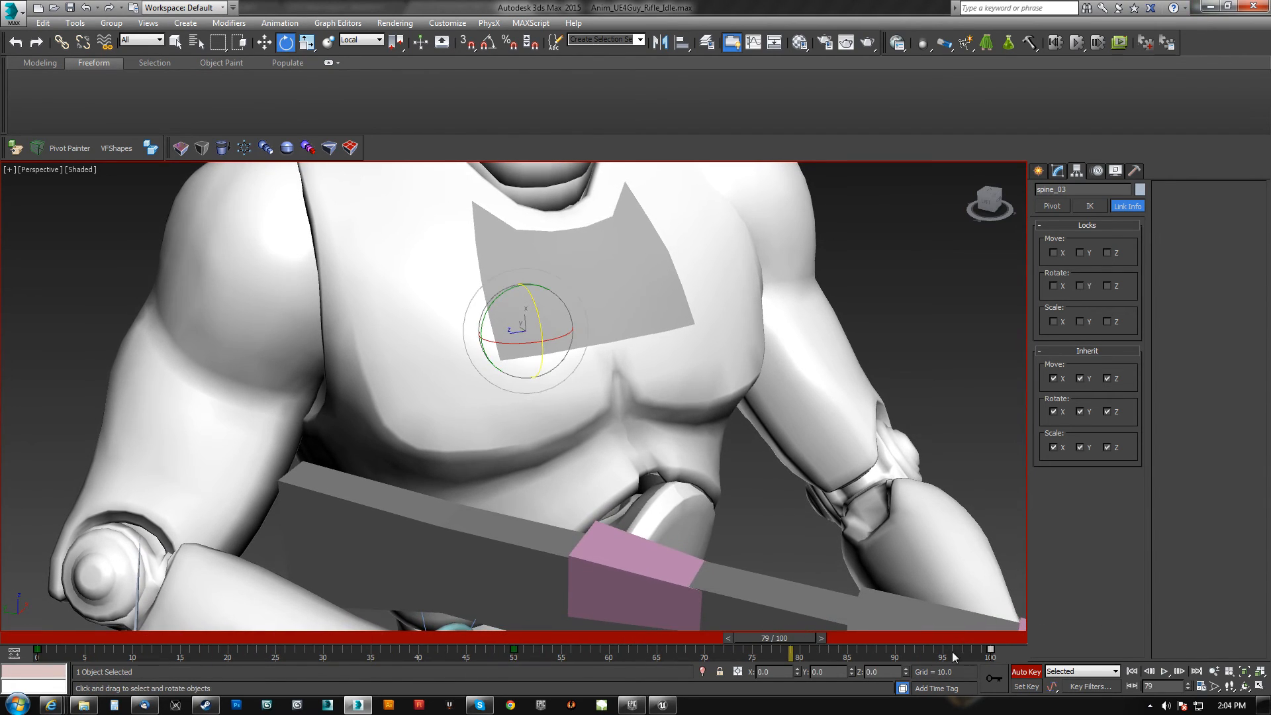
# - Play back the idle animation and examine the torso, arms and rifle from several angles
pyautogui.click(1164, 671)
pyautogui.scroll(-10, 689, 422)
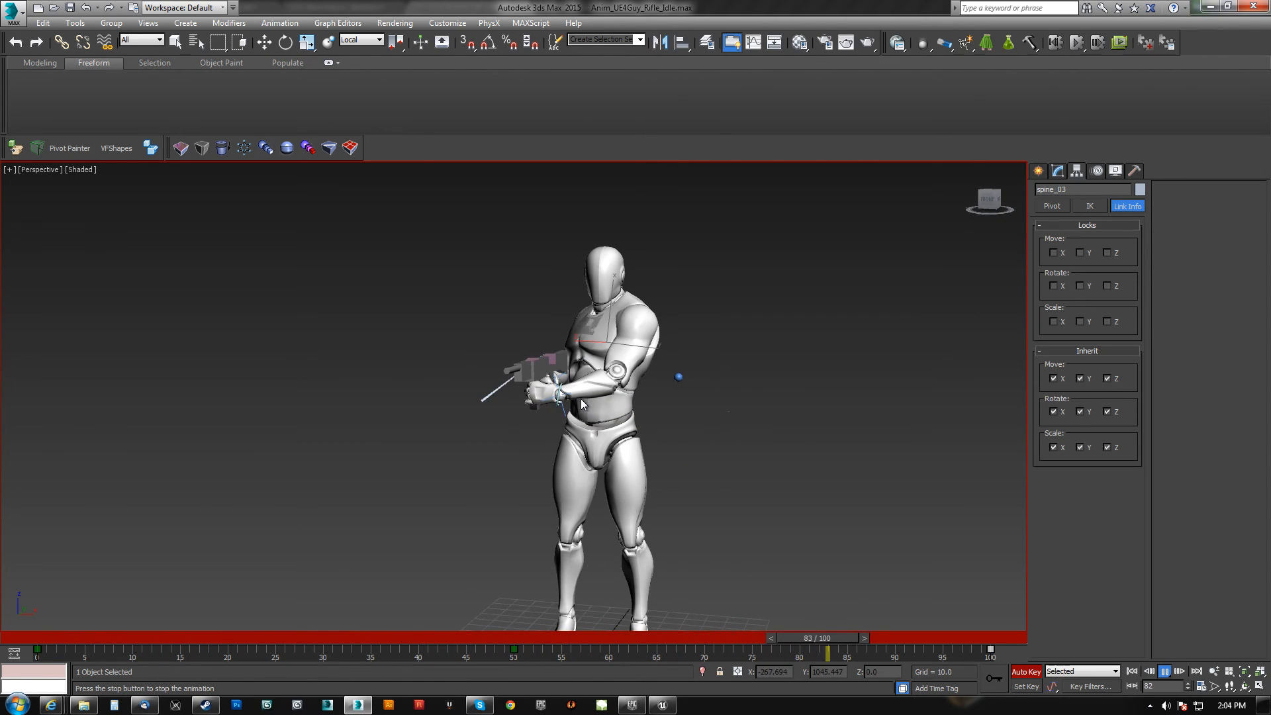
pyautogui.scroll(10, 576, 381)
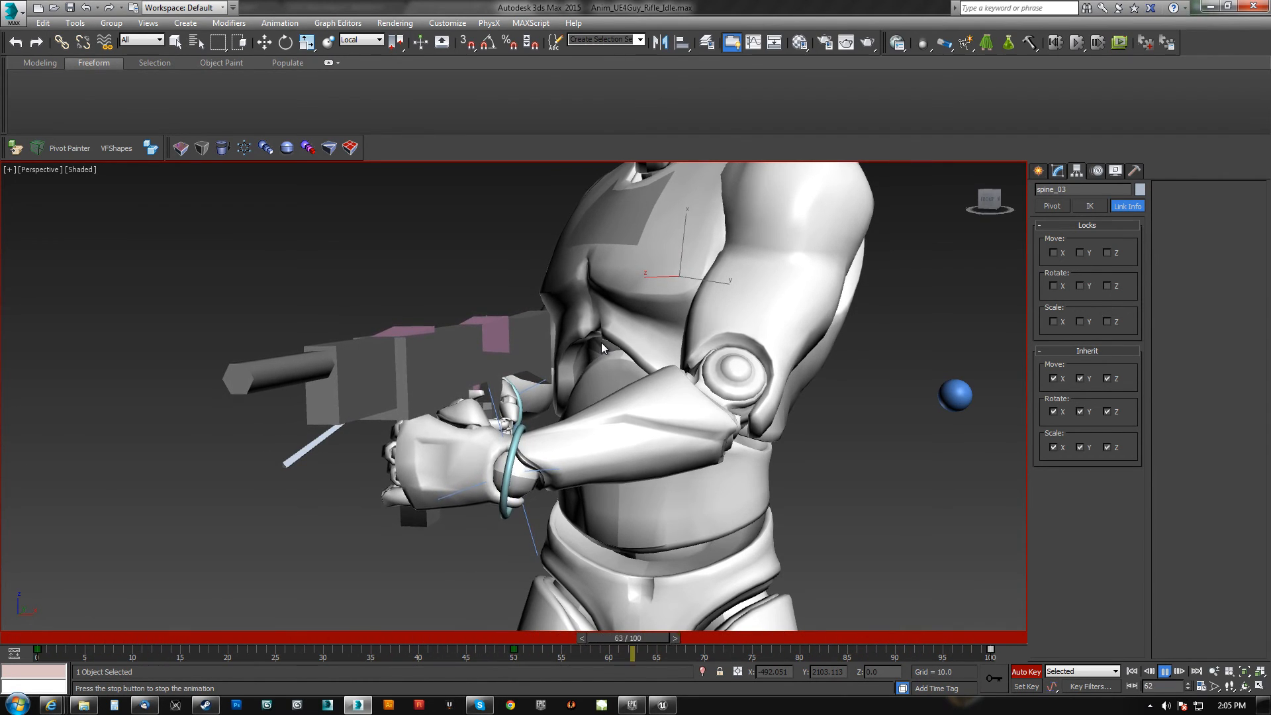
pyautogui.keyDown('alt'); pyautogui.moveTo(601, 307); pyautogui.dragTo(662, 361, button='middle'); pyautogui.keyUp('alt')
pyautogui.moveTo(669, 411); pyautogui.dragTo(511, 467, button='middle')
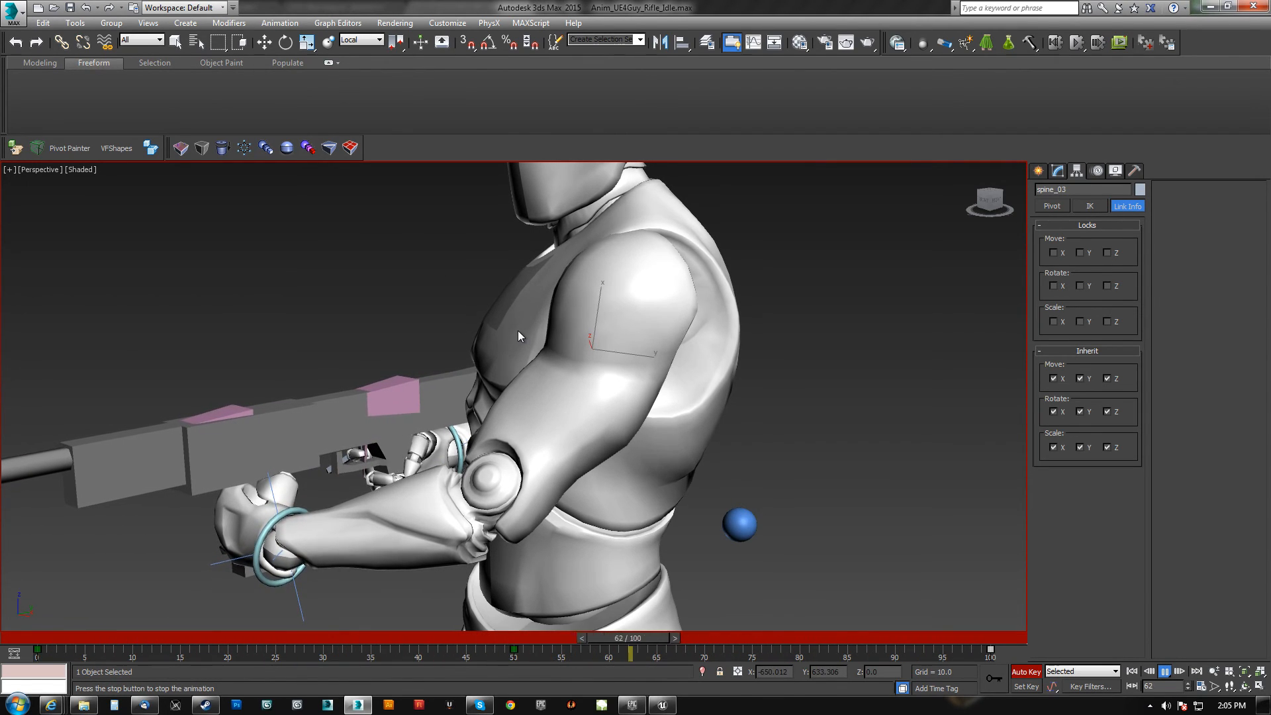
pyautogui.keyDown('alt'); pyautogui.moveTo(537, 373); pyautogui.dragTo(473, 322, button='middle'); pyautogui.keyUp('alt')
pyautogui.scroll(-6, 473, 318)
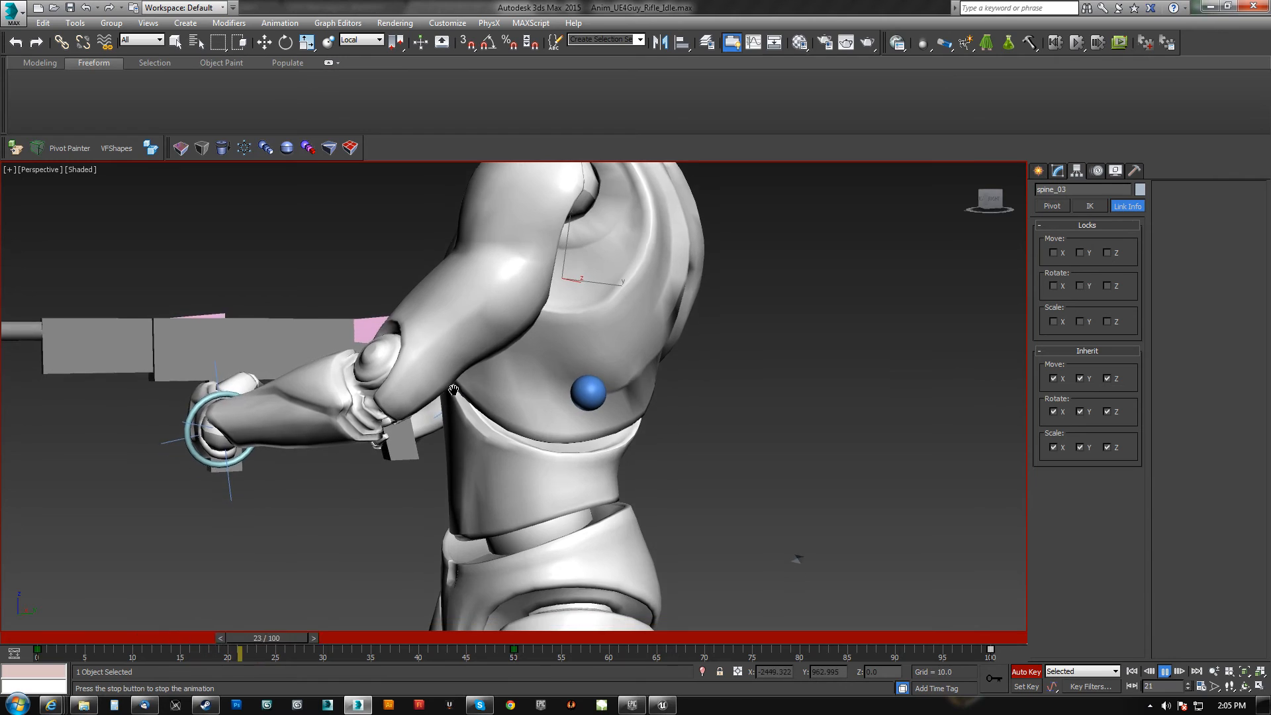
pyautogui.keyDown('alt'); pyautogui.moveTo(481, 379); pyautogui.dragTo(1005, 601, button='middle'); pyautogui.keyUp('alt')
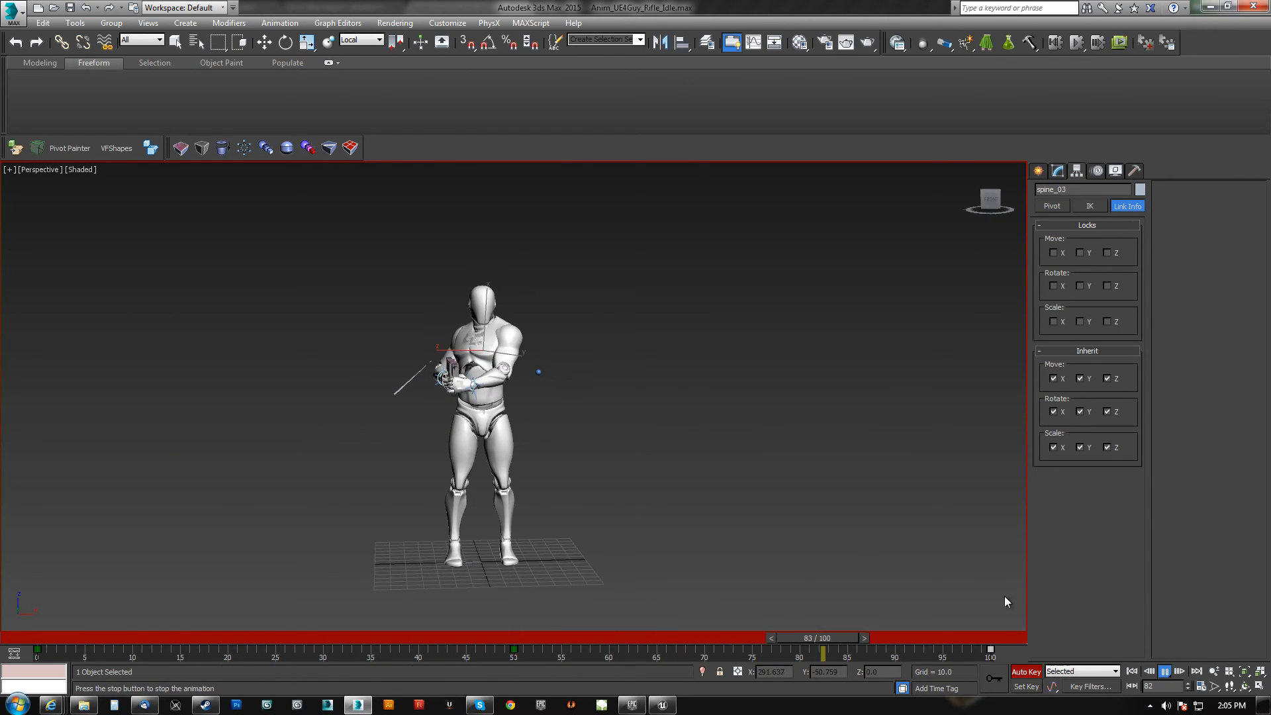
pyautogui.click(1165, 672)
# - Select the root bone with its whole hierarchy and export it as FBX, replacing Anim_UE4G_Rifle_Idle.FBX
pyautogui.press('e')
pyautogui.moveTo(486, 507); pyautogui.dragTo(532, 464, button='middle')
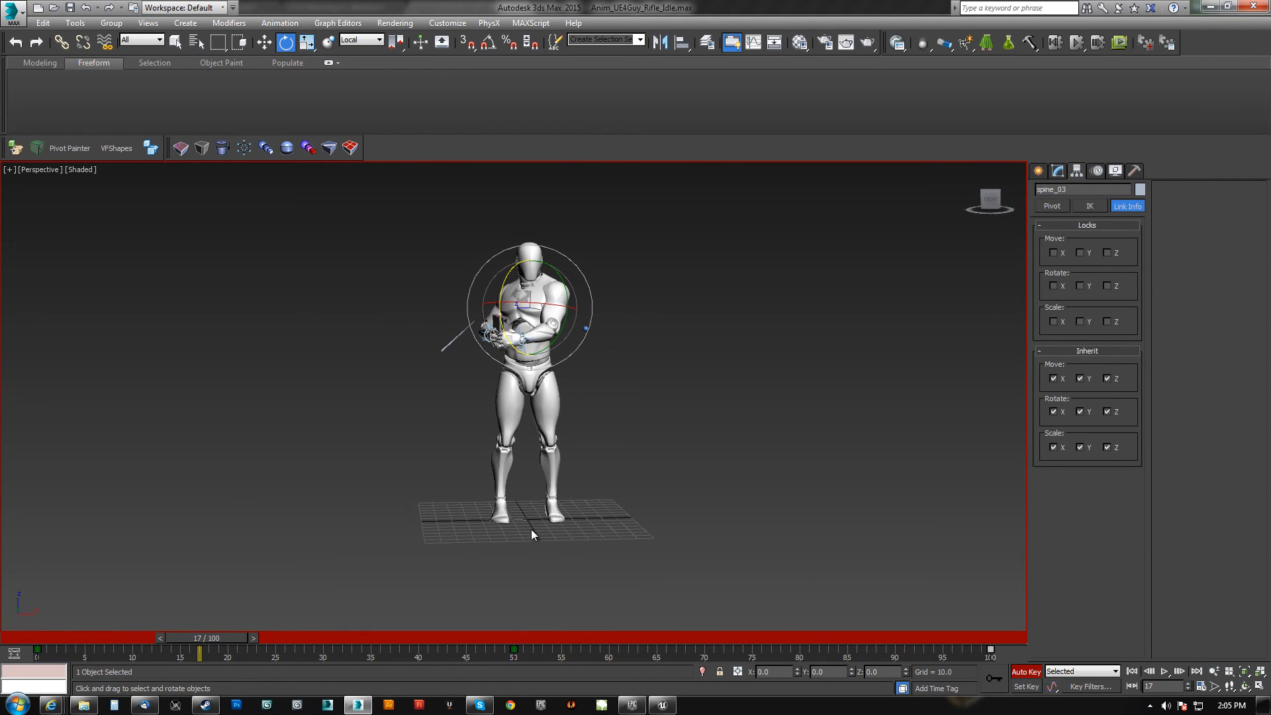
pyautogui.click(523, 520)
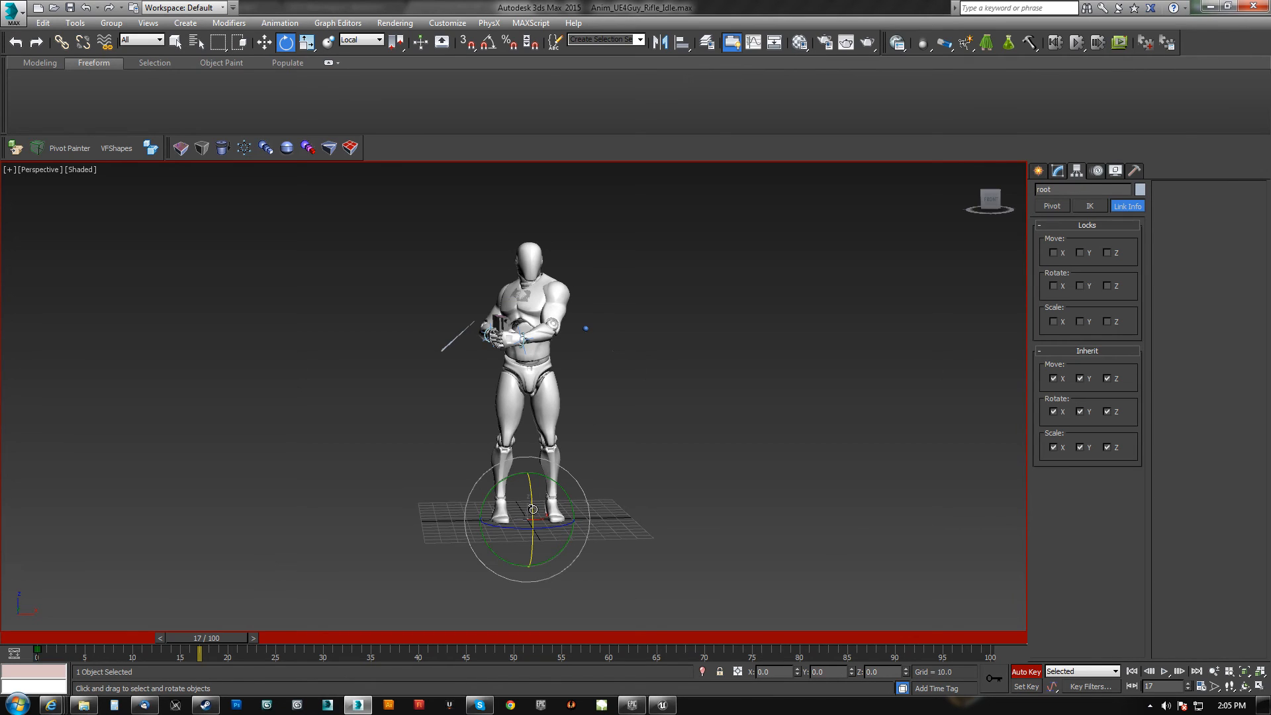
pyautogui.doubleClick(533, 509)
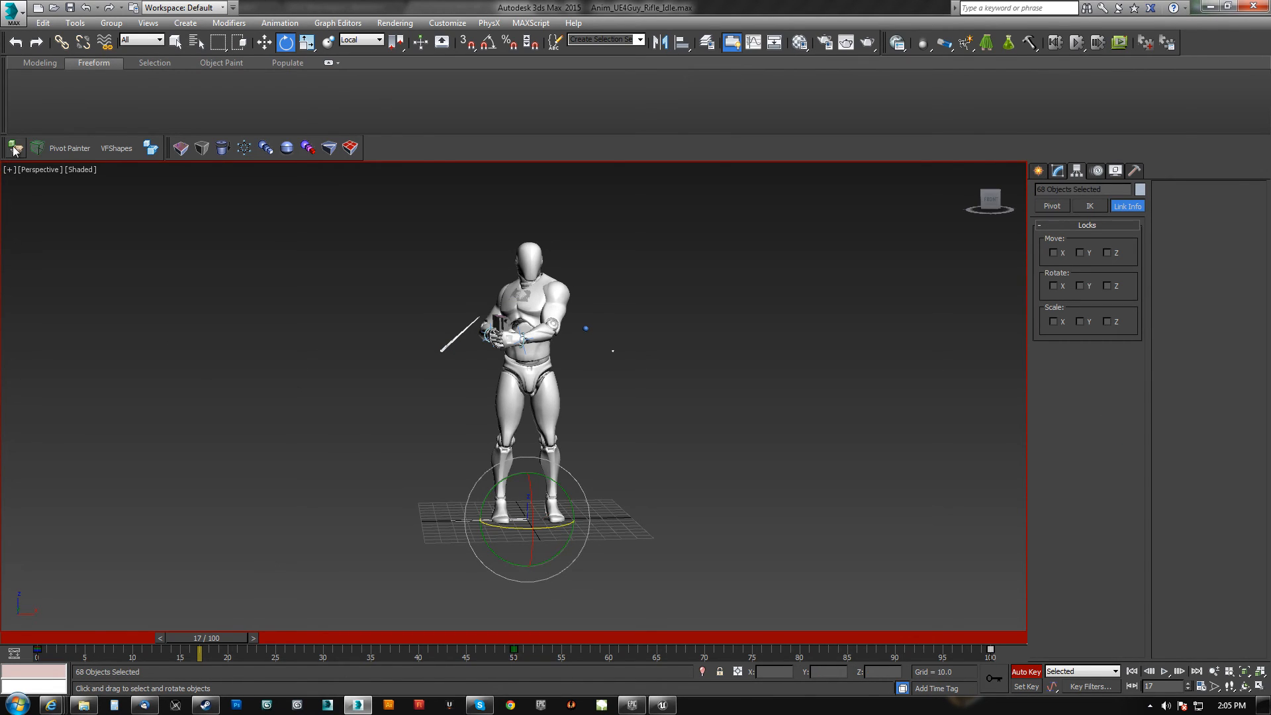
pyautogui.click(13, 148)
pyautogui.doubleClick(343, 134)
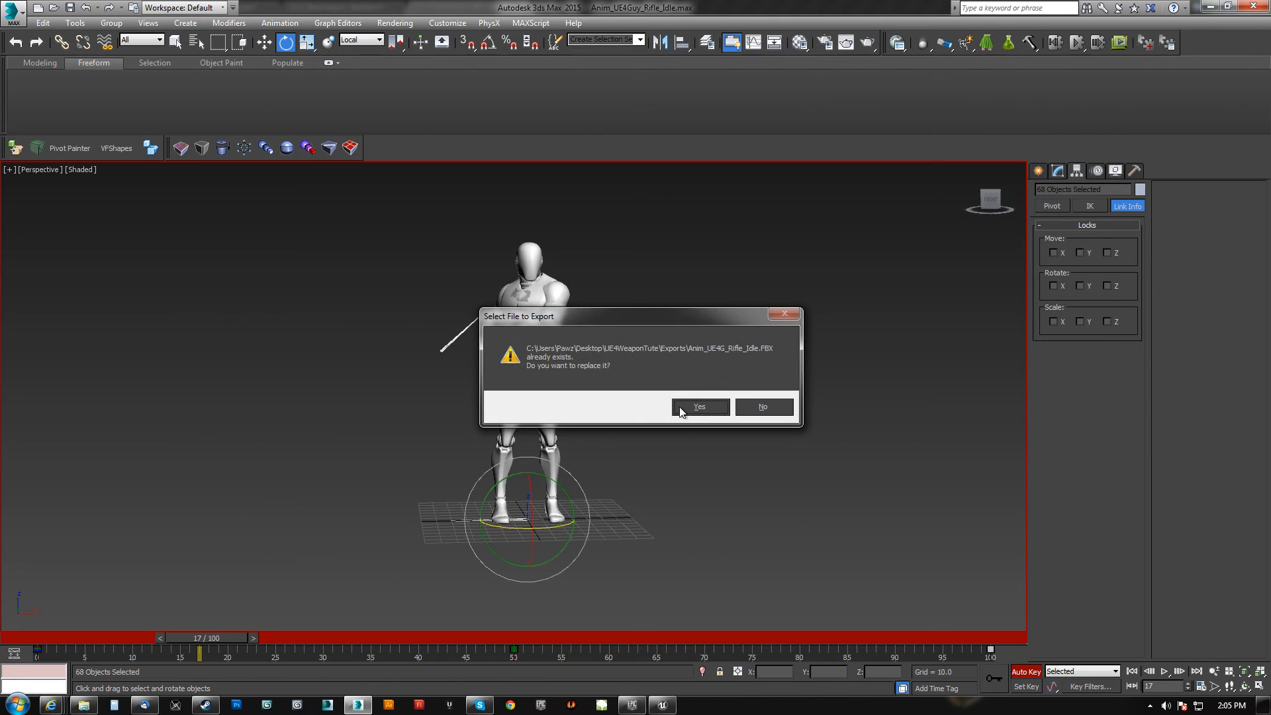
pyautogui.click(694, 405)
pyautogui.click(594, 433)
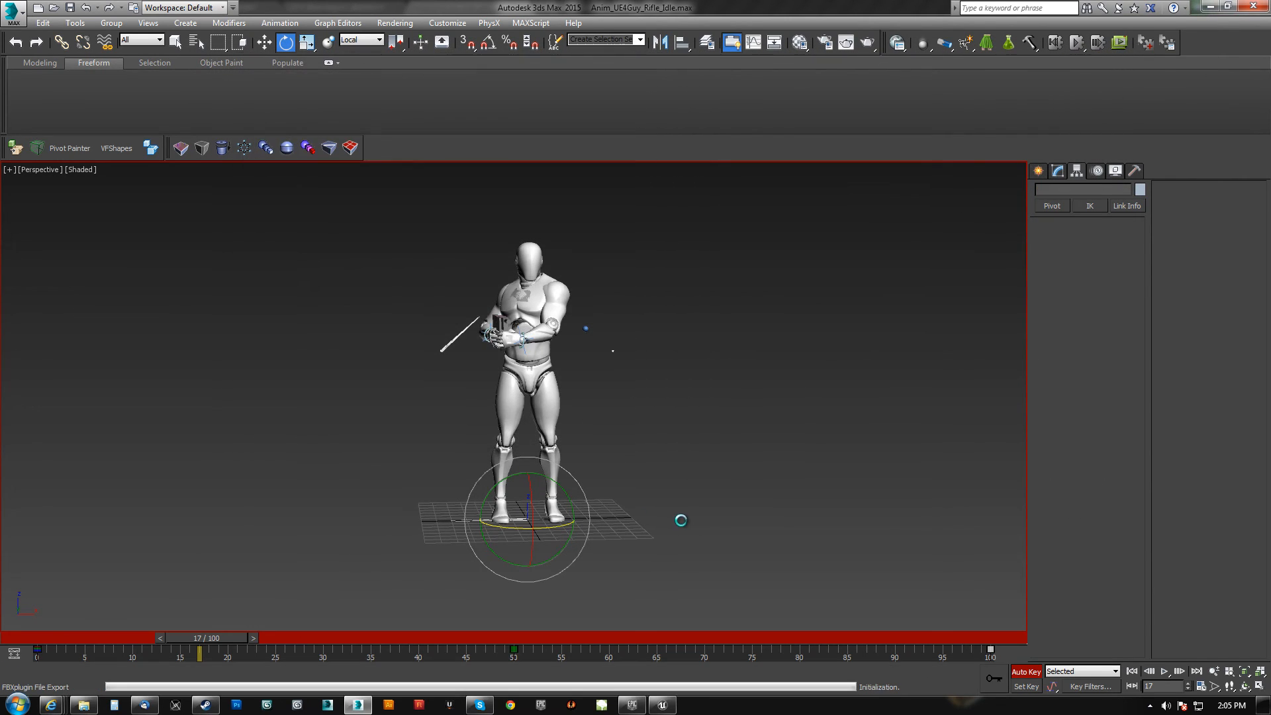
# - Switch to Unreal Editor and reimport the Anim_UE4G_Rifle_Idle animation in the character's Mesh folder
pyautogui.click(662, 704)
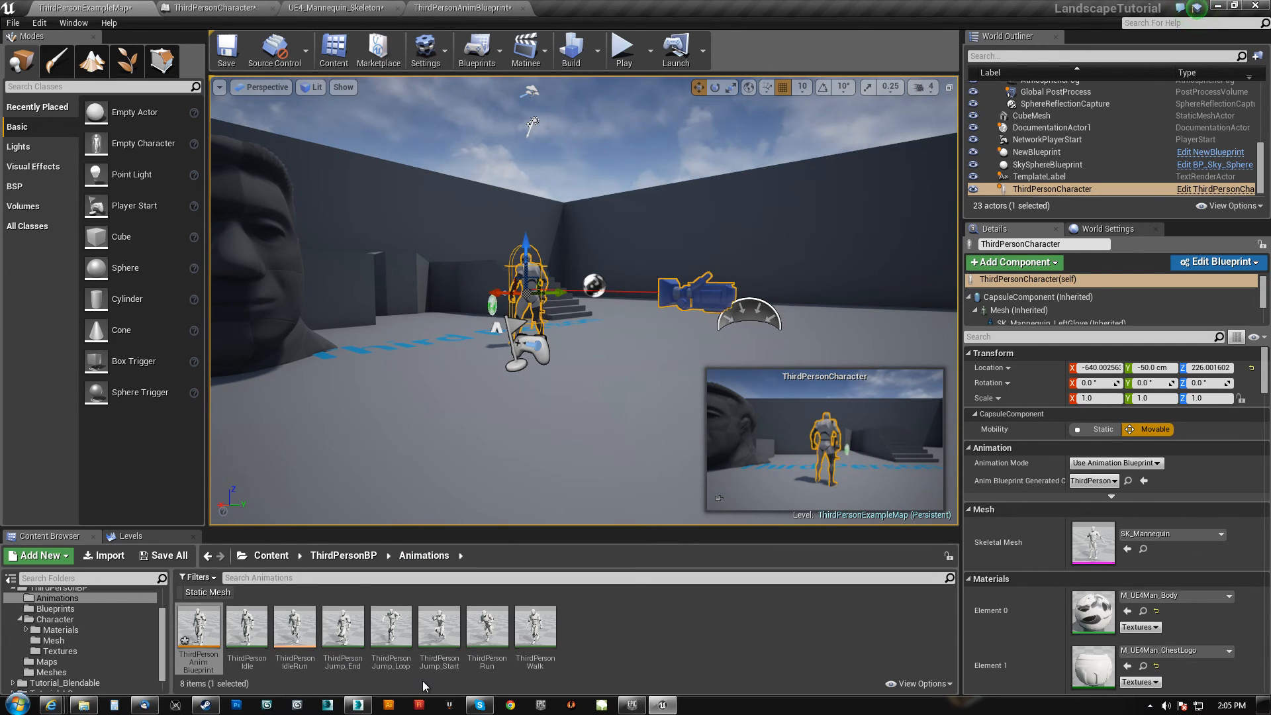
pyautogui.click(55, 609)
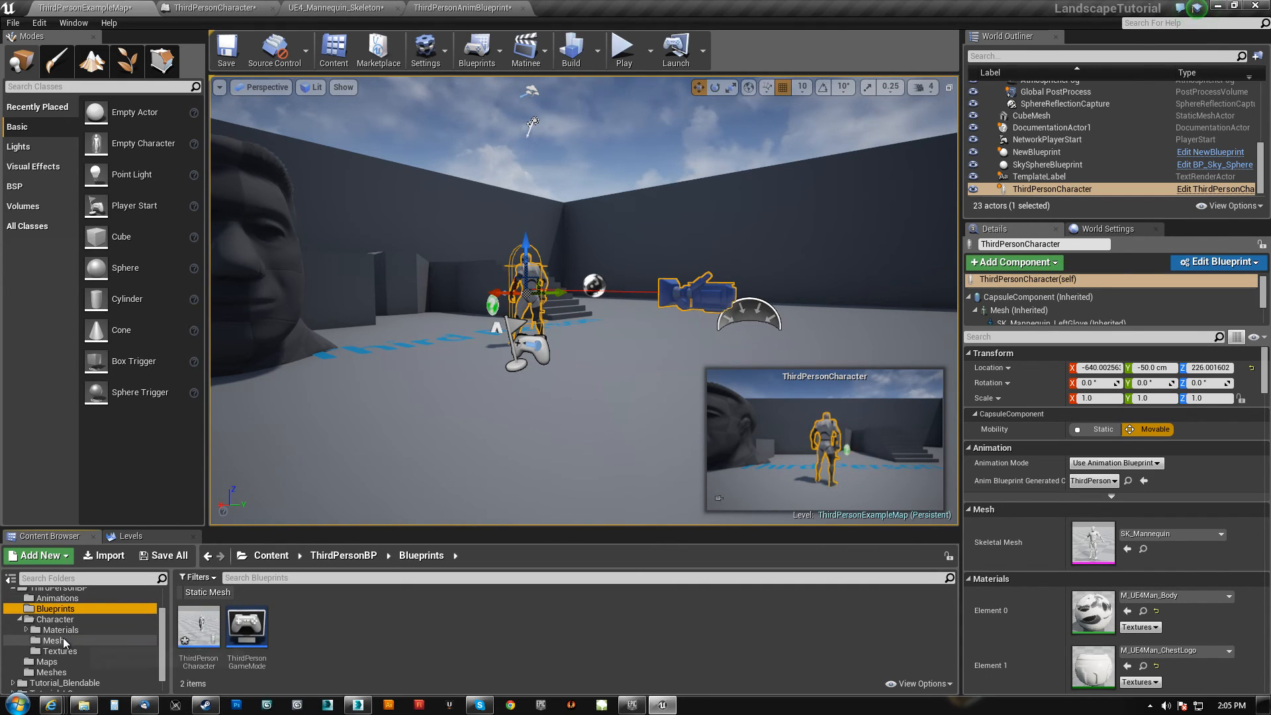
pyautogui.click(66, 640)
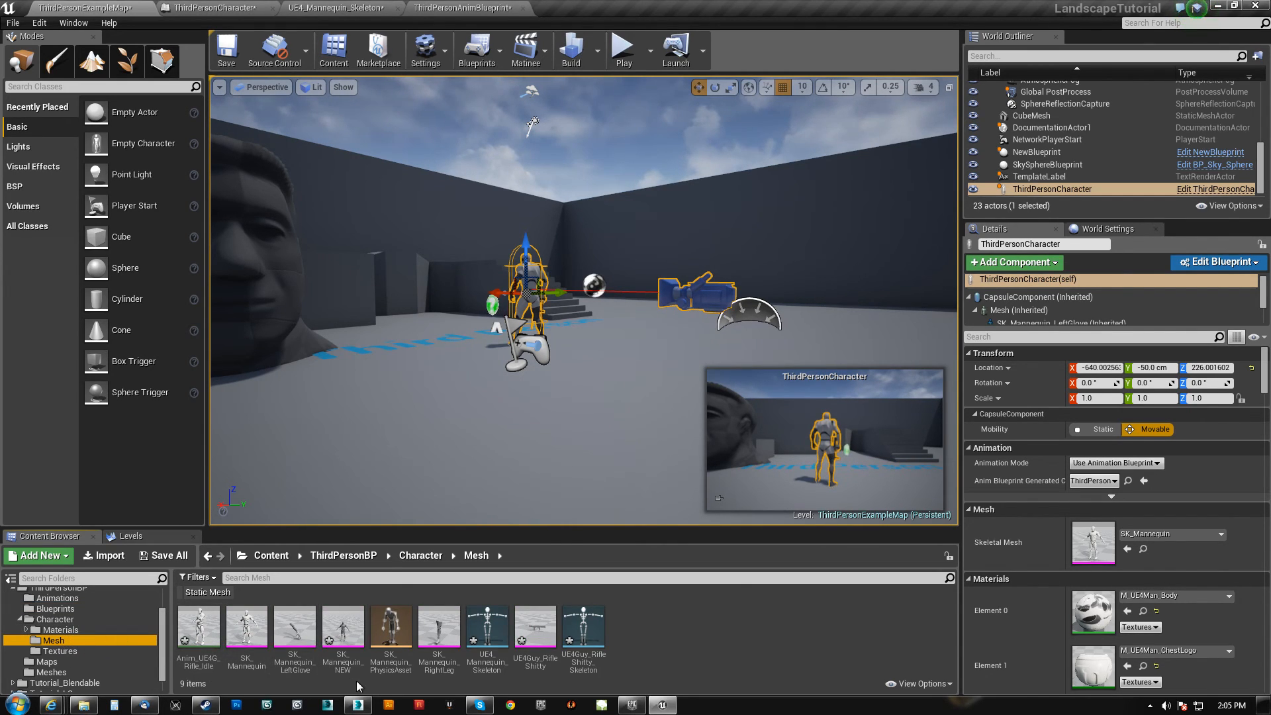
pyautogui.rightClick(198, 626)
pyautogui.click(259, 358)
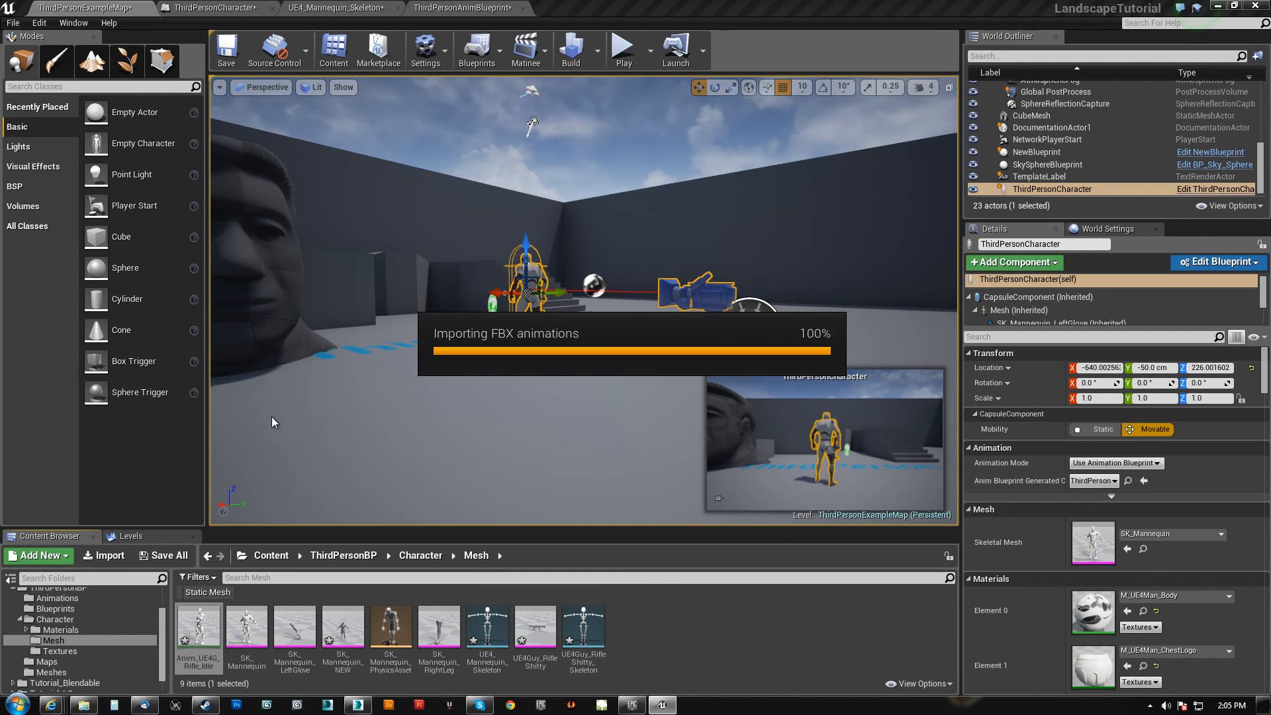
# - Open the UE4_Mannequin_Skeleton editor and examine the Anim_UE4G_Rifle_Idle motion around the torso and arms
pyautogui.click(453, 8)
pyautogui.click(335, 8)
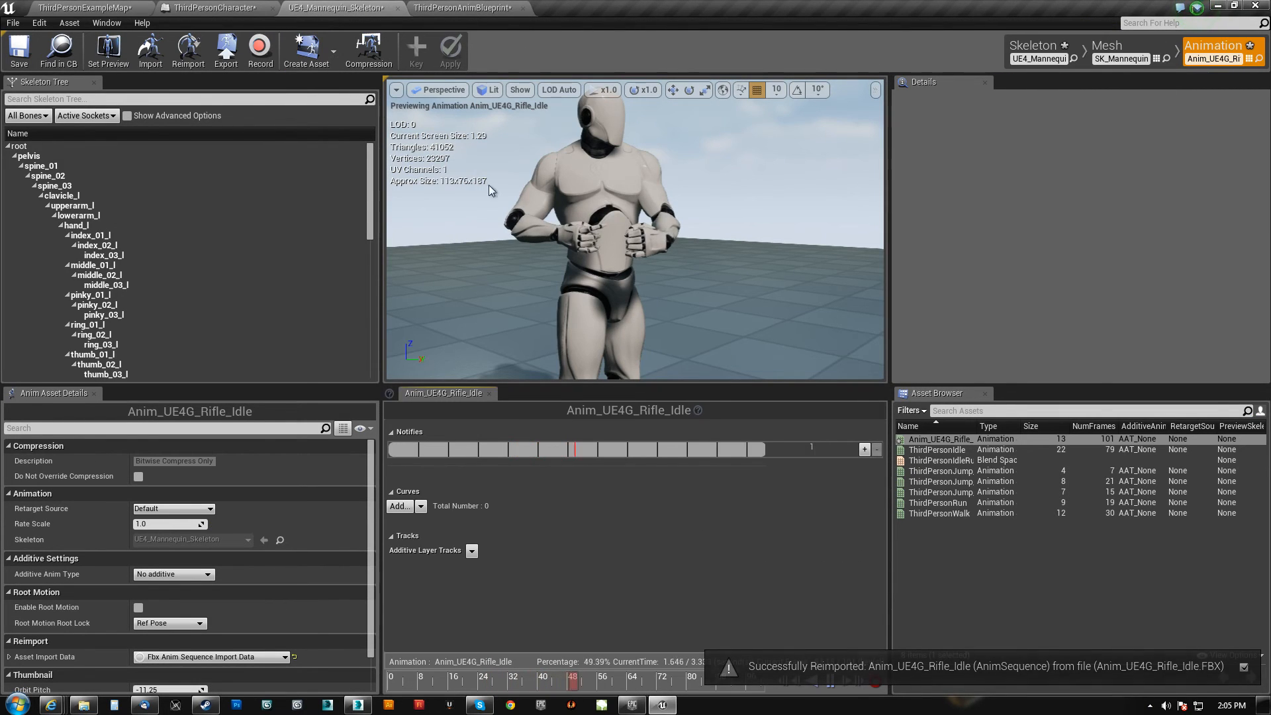
pyautogui.scroll(5, 462, 173)
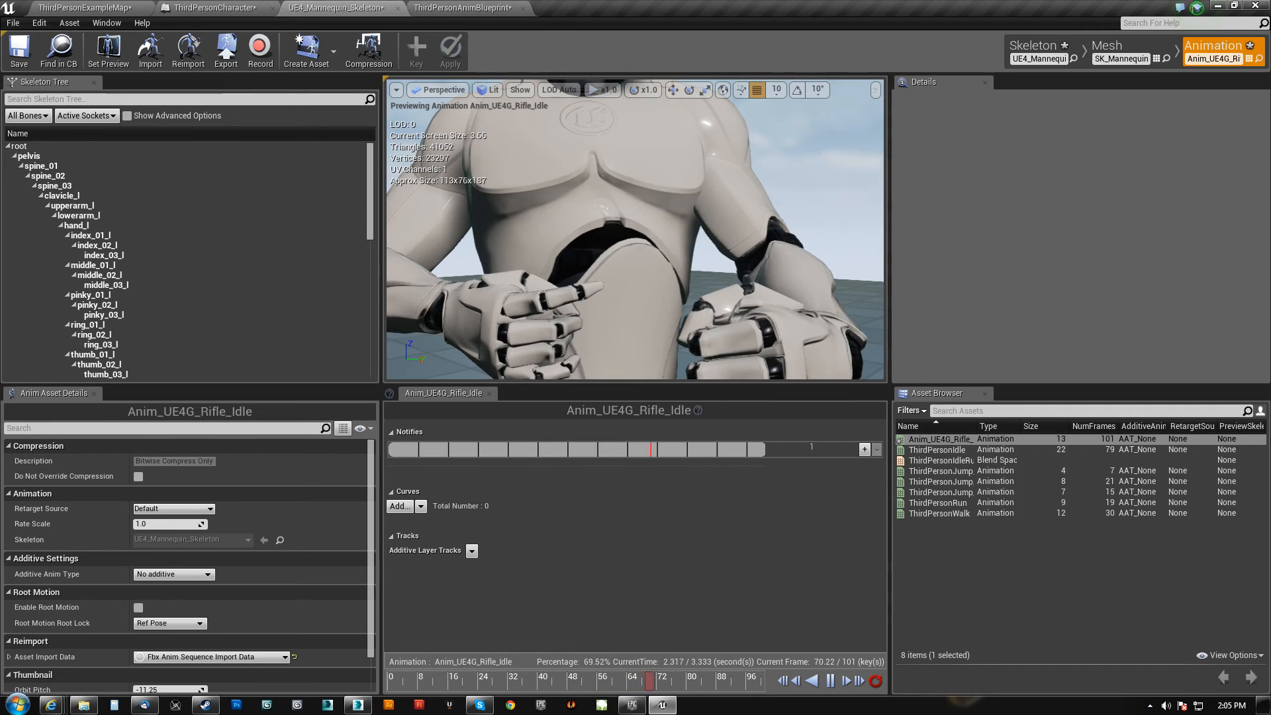
pyautogui.moveTo(634, 229); pyautogui.dragTo(577, 219, button='right')
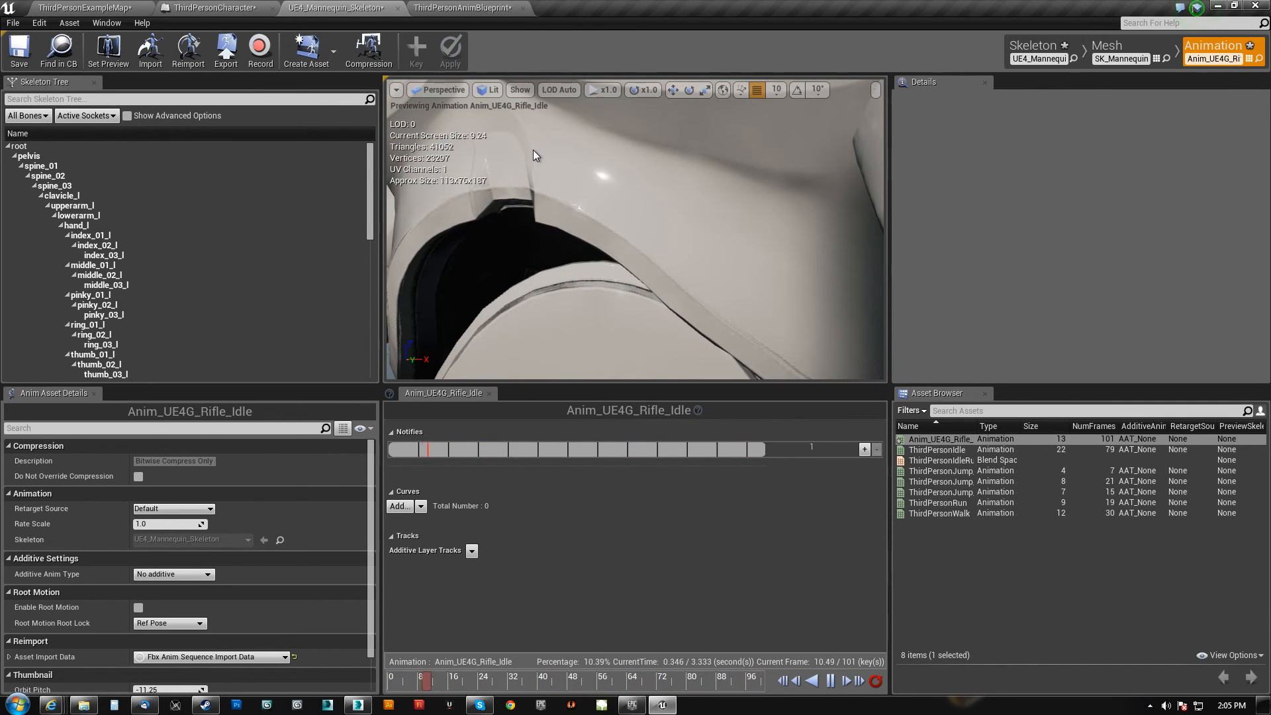
pyautogui.moveTo(610, 297); pyautogui.dragTo(613, 311, button='right')
pyautogui.moveTo(545, 240)
pyautogui.keyDown('alt'); pyautogui.mouseDown(button='right')
pyautogui.moveTo(562, 225)
pyautogui.moveTo(545, 241)
pyautogui.mouseUp(button='right'); pyautogui.keyUp('alt')
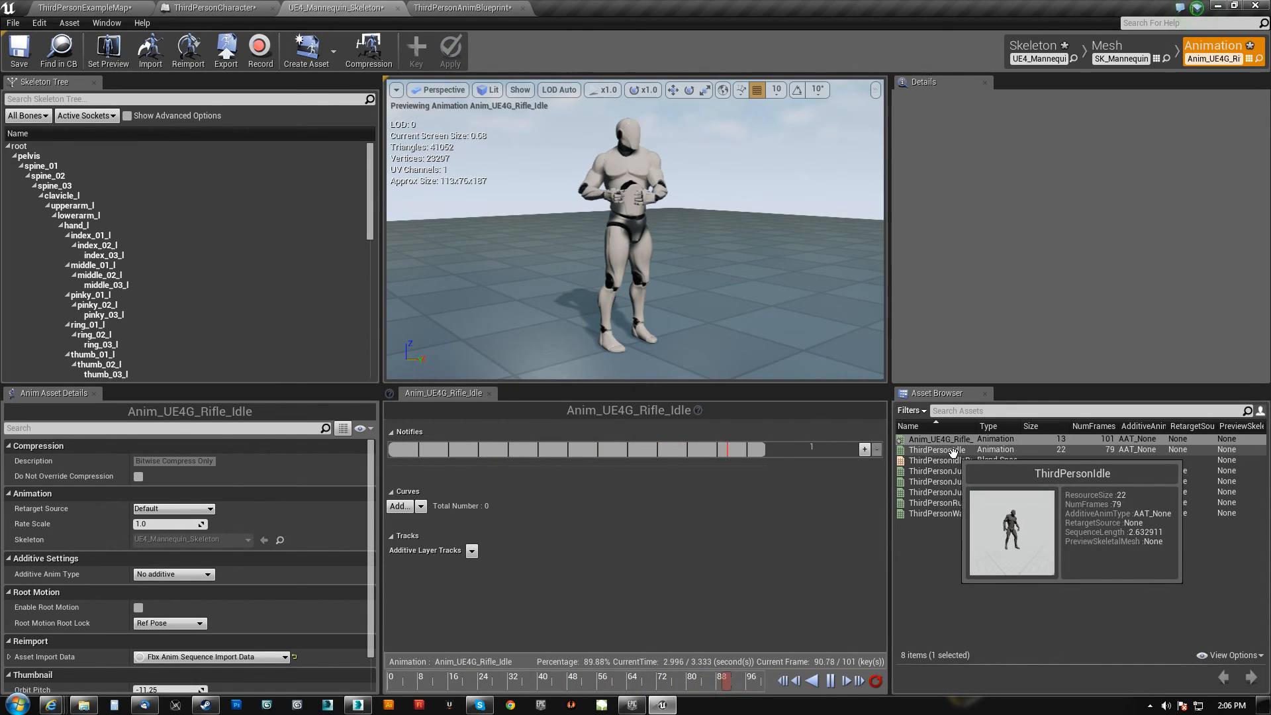
# - Find the ThirdPersonIdleRun blend space among the skeleton's assets and show it in the Content Browser
pyautogui.moveTo(977, 424); pyautogui.dragTo(1048, 424)
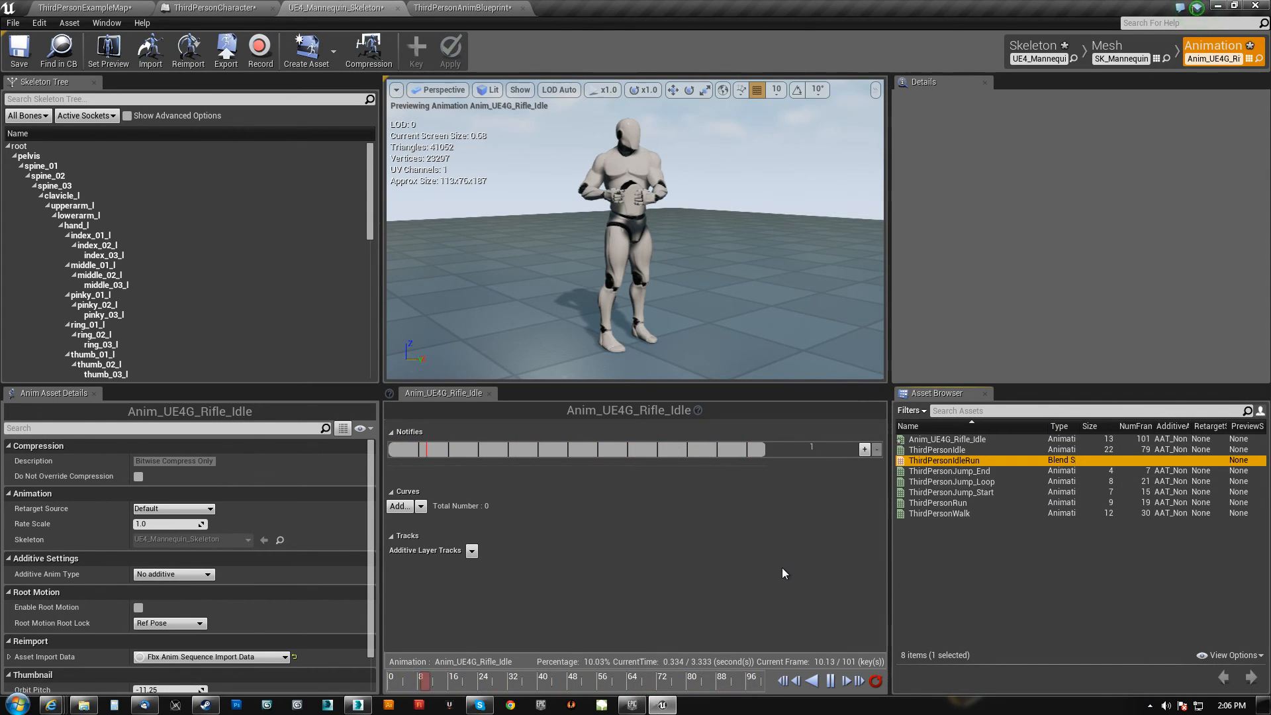
pyautogui.click(932, 460)
pyautogui.rightClick(932, 461)
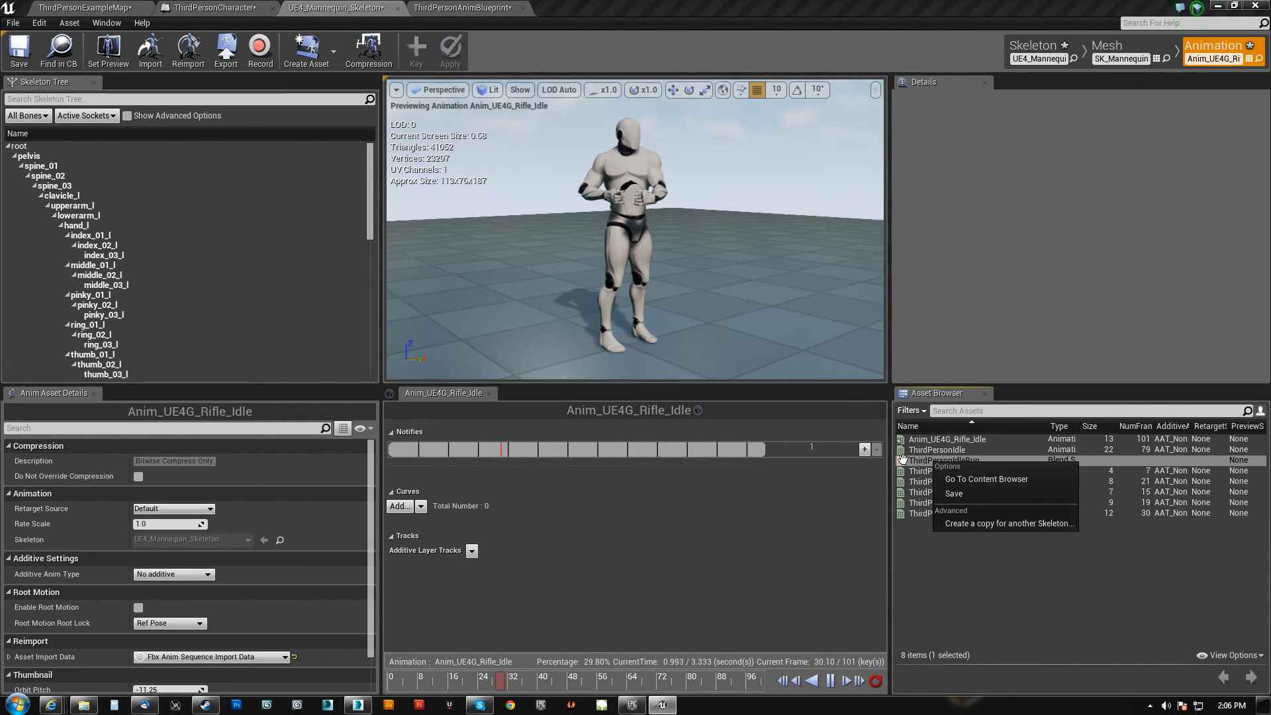
pyautogui.click(904, 458)
pyautogui.rightClick(904, 458)
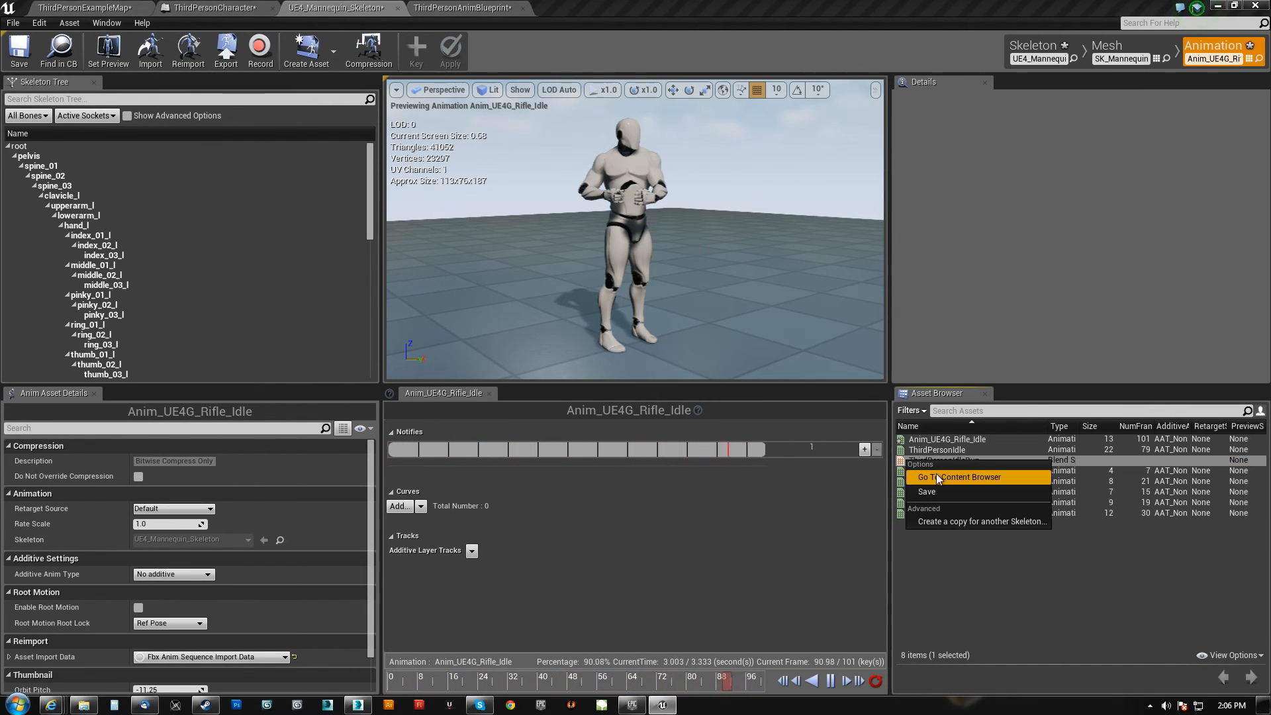
pyautogui.click(935, 476)
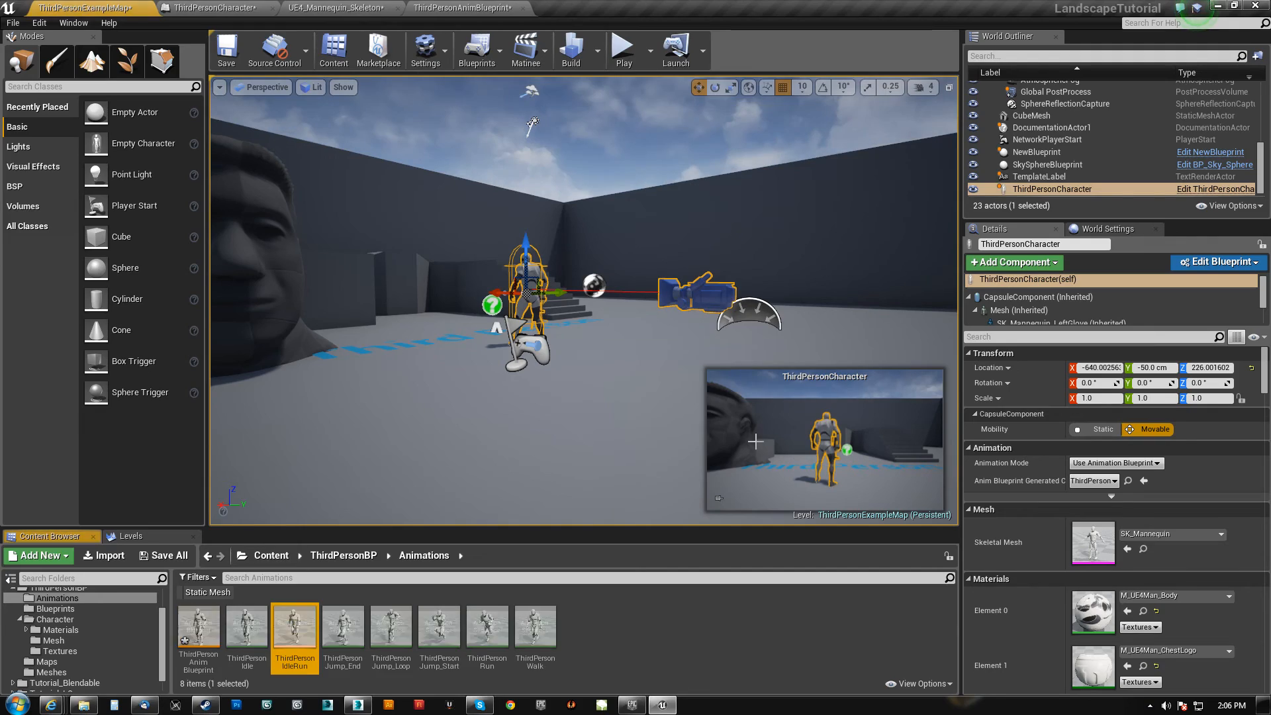
# - Duplicate the ThirdPersonIdleRun blend space and name the copy ThirdPersonIdleRun_Rifle
pyautogui.rightClick(299, 623)
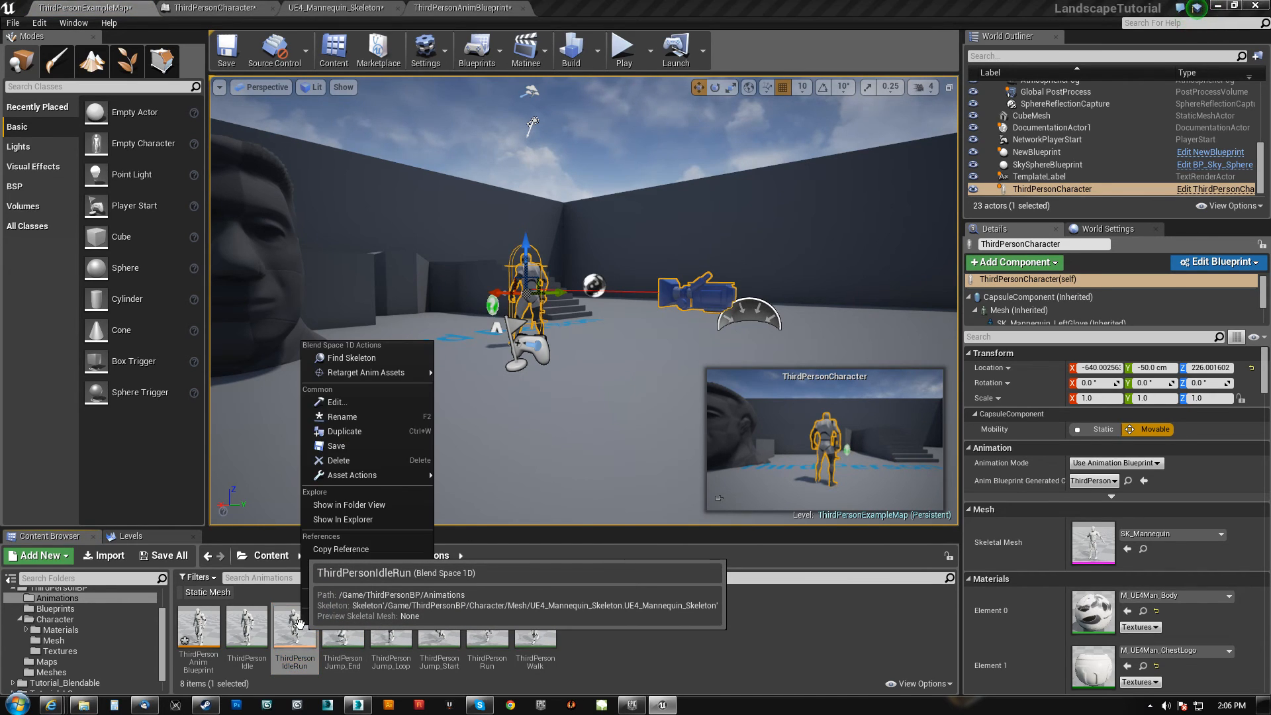
pyautogui.click(359, 434)
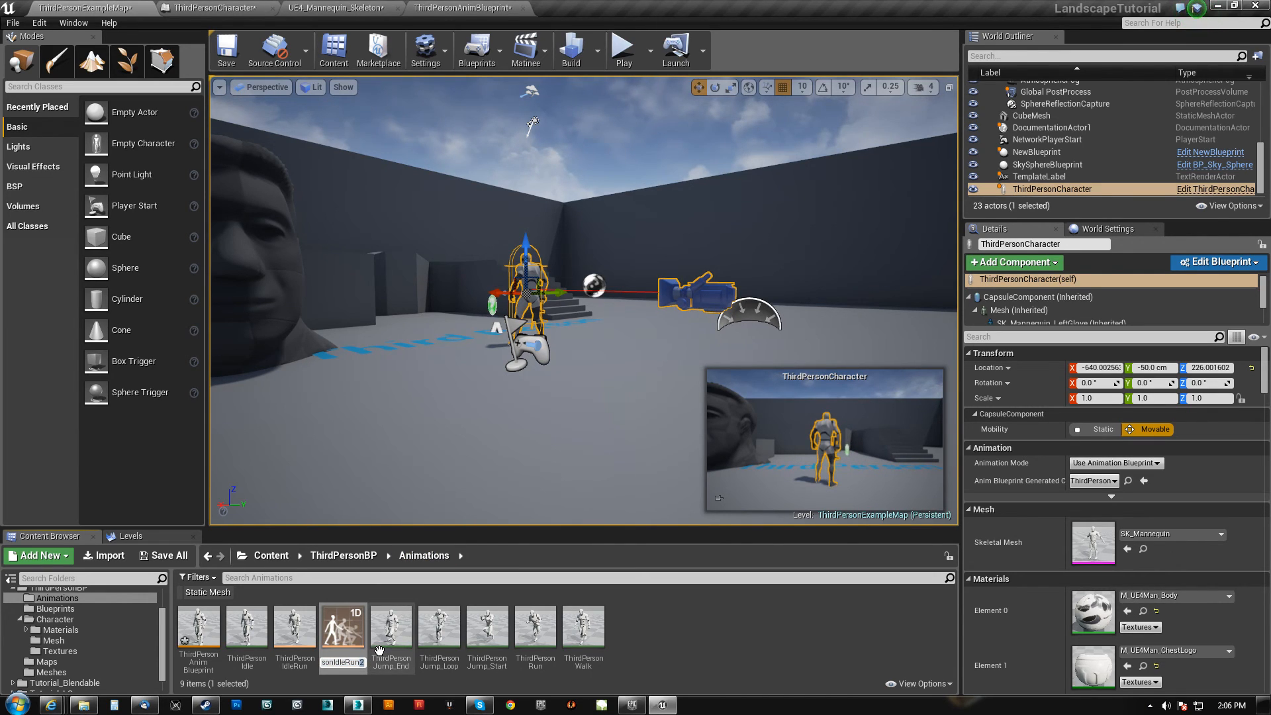
pyautogui.press('Return')
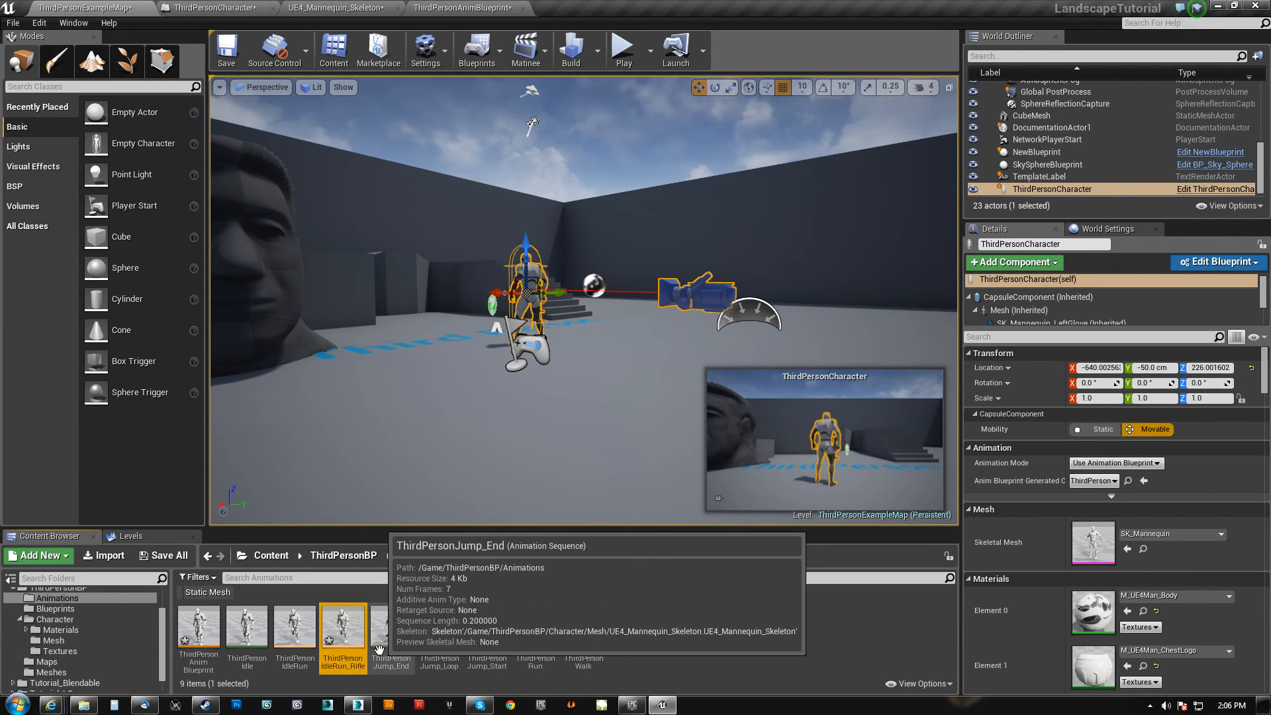
# - Open ThirdPersonIdleRun_Rifle and replace its Speed 0 sample with the Anim_UE4G_Rifle_Idle animation
pyautogui.doubleClick(341, 628)
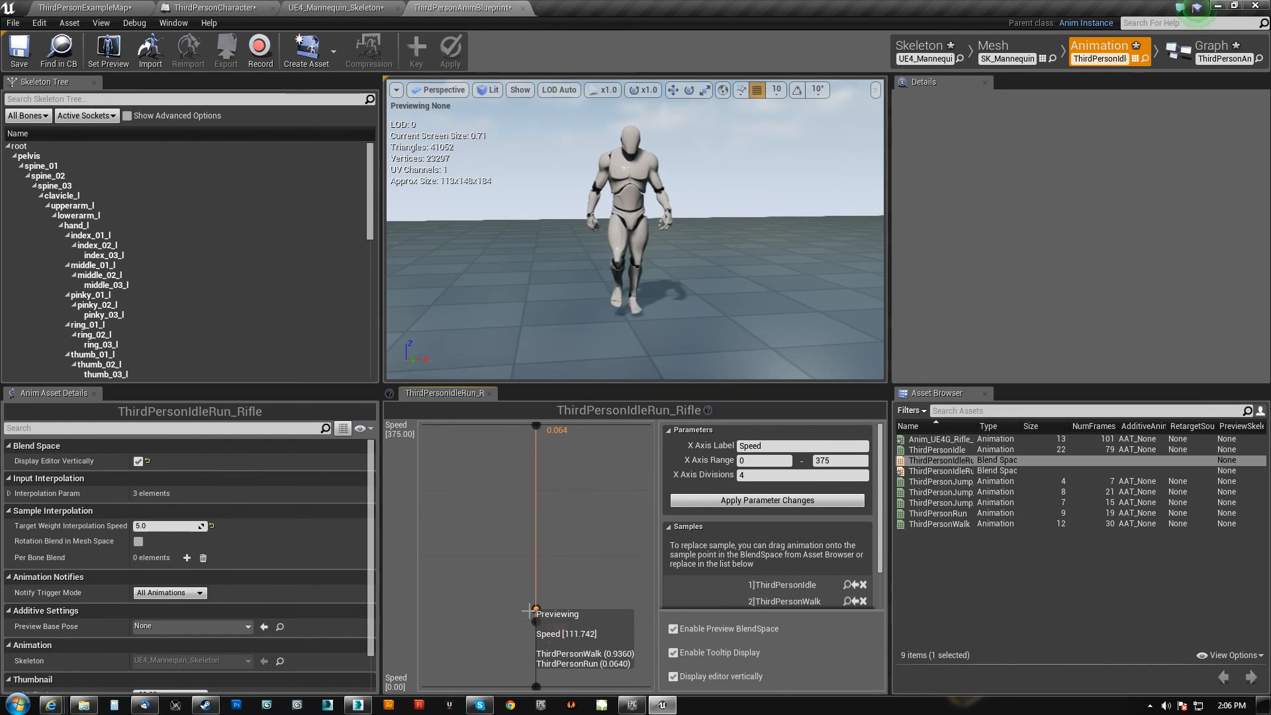
pyautogui.click(993, 426)
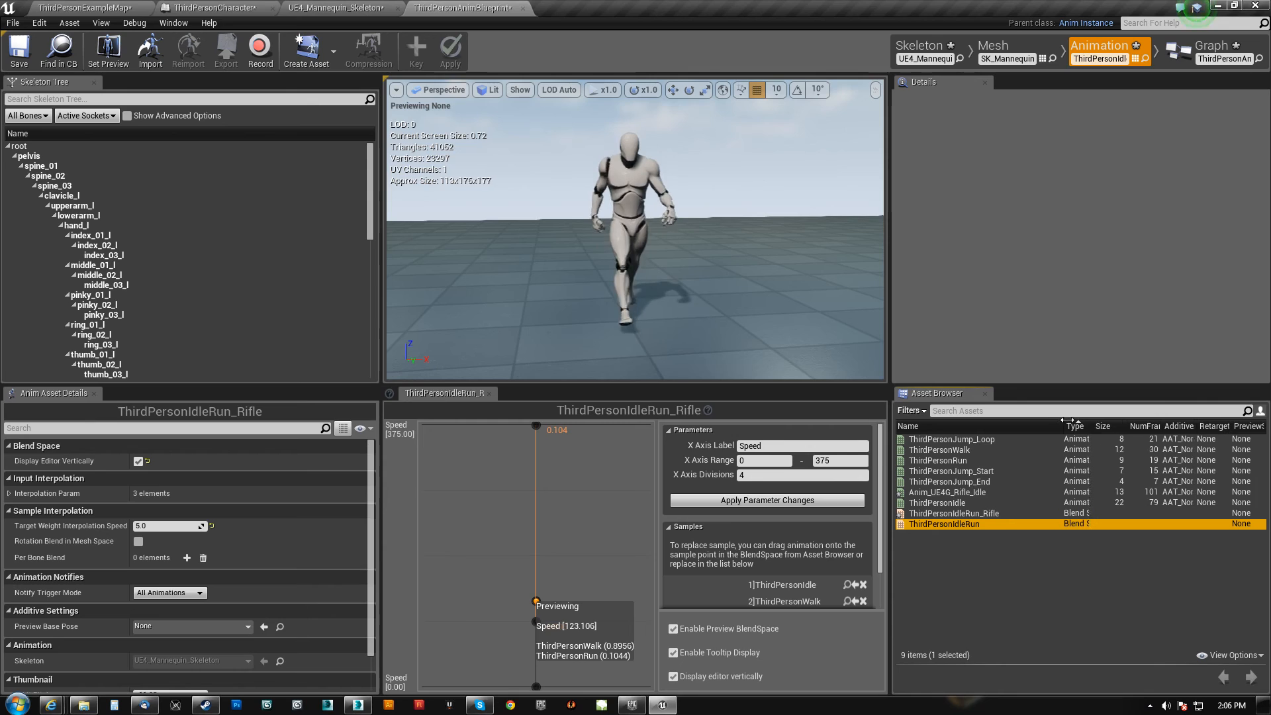
pyautogui.moveTo(953, 514); pyautogui.dragTo(533, 681)
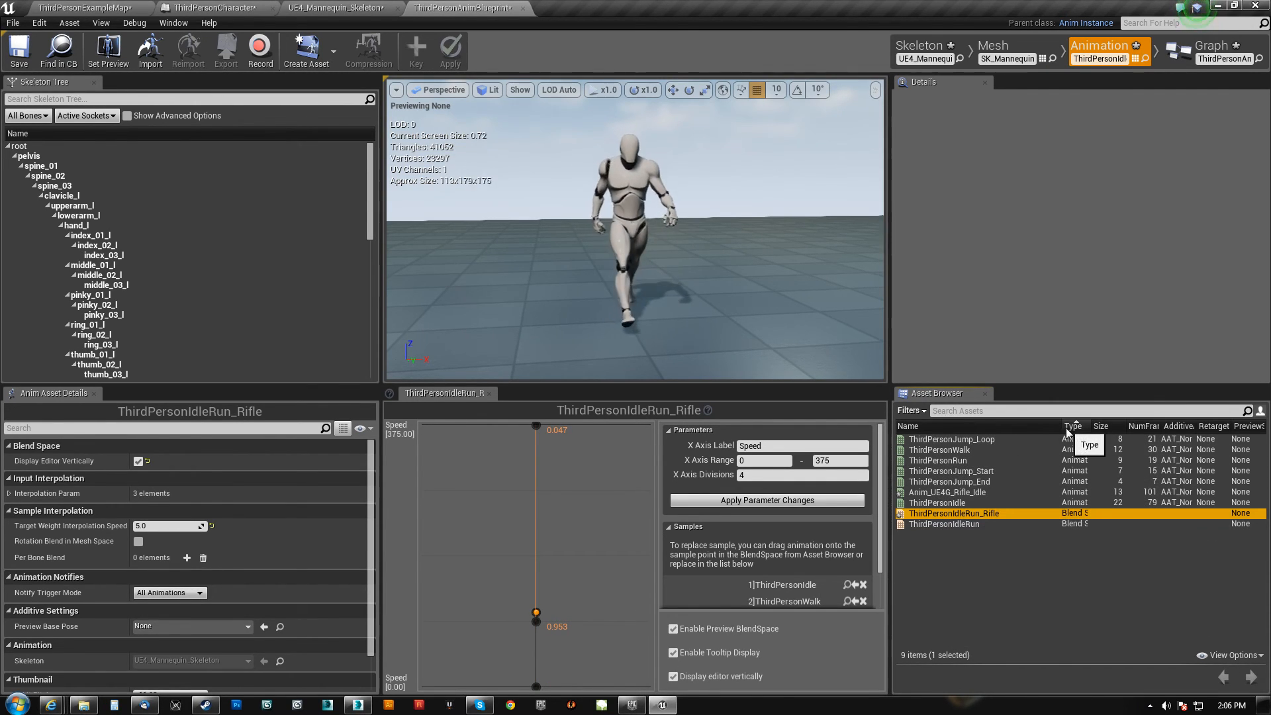
pyautogui.click(922, 493)
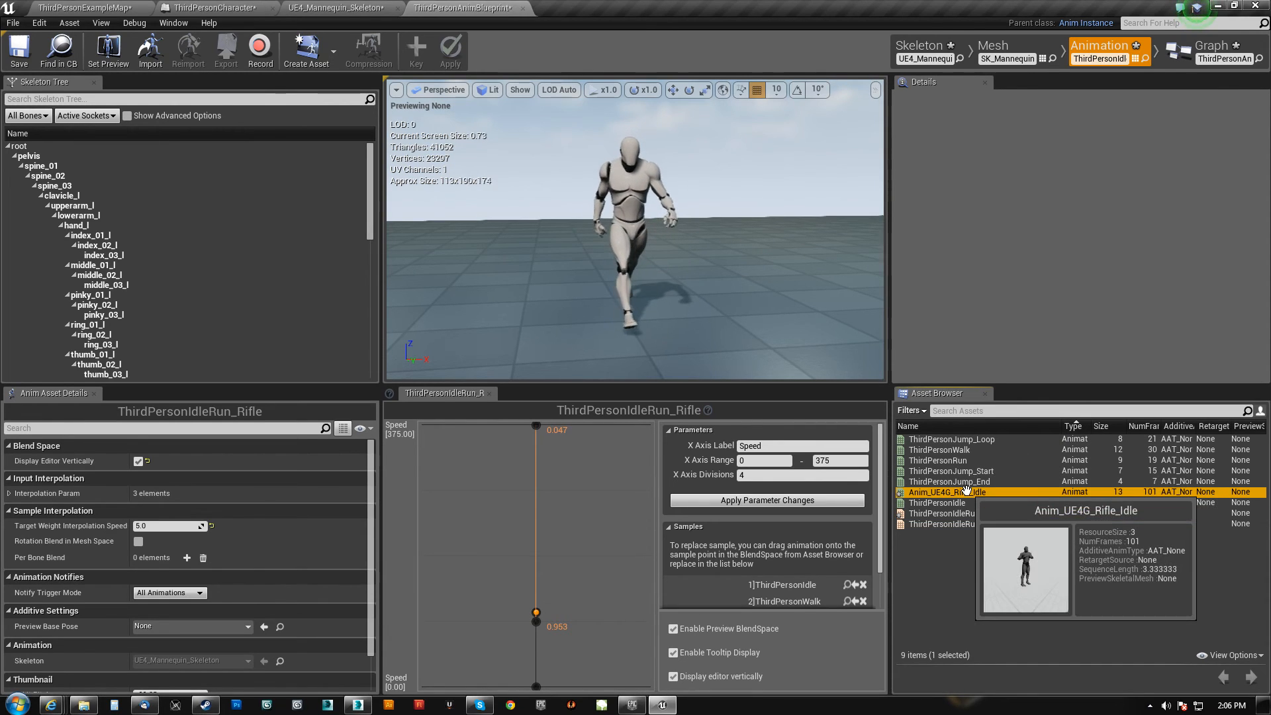
pyautogui.moveTo(922, 493); pyautogui.dragTo(535, 685)
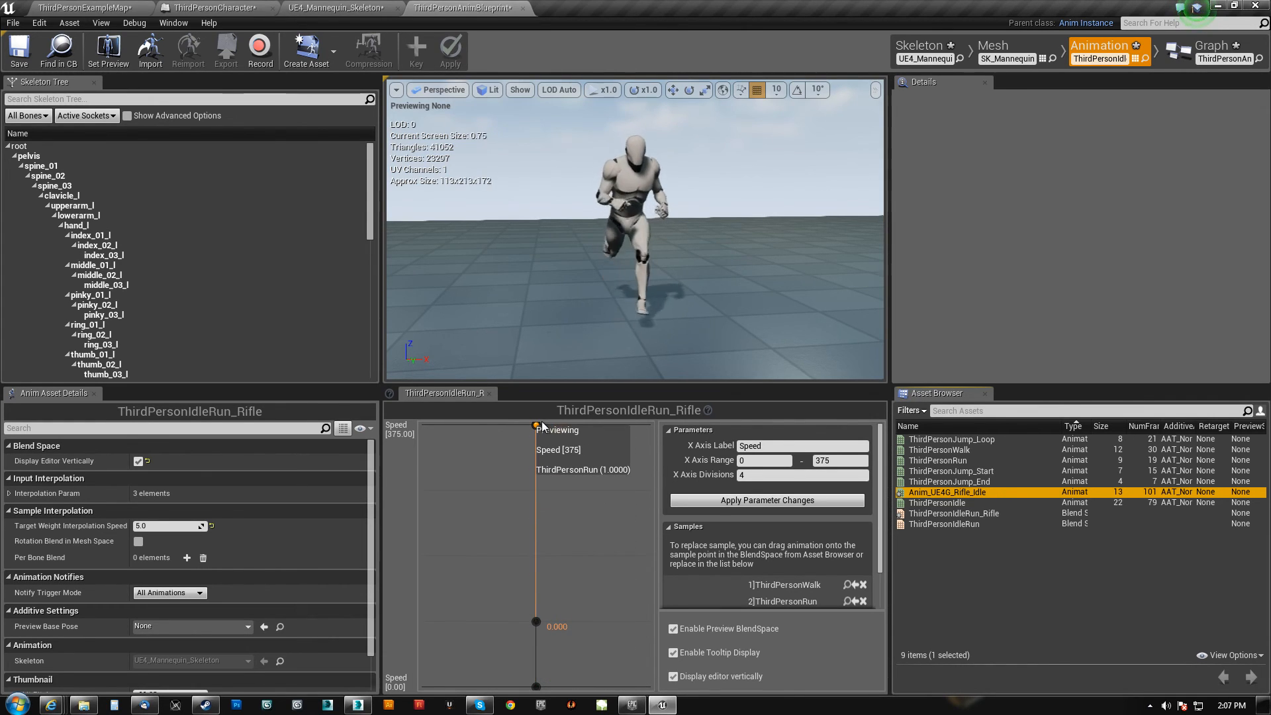
# - Switch to 3ds Max and save the rifle idle scene
pyautogui.click(358, 705)
pyautogui.keyDown('alt'); pyautogui.moveTo(524, 329); pyautogui.dragTo(599, 401, button='middle'); pyautogui.keyUp('alt')
pyautogui.hotkey('ctrl', 's')
pyautogui.scroll(3, 518, 374)
pyautogui.keyDown('alt'); pyautogui.moveTo(518, 373); pyautogui.dragTo(542, 373, button='middle'); pyautogui.keyUp('alt')
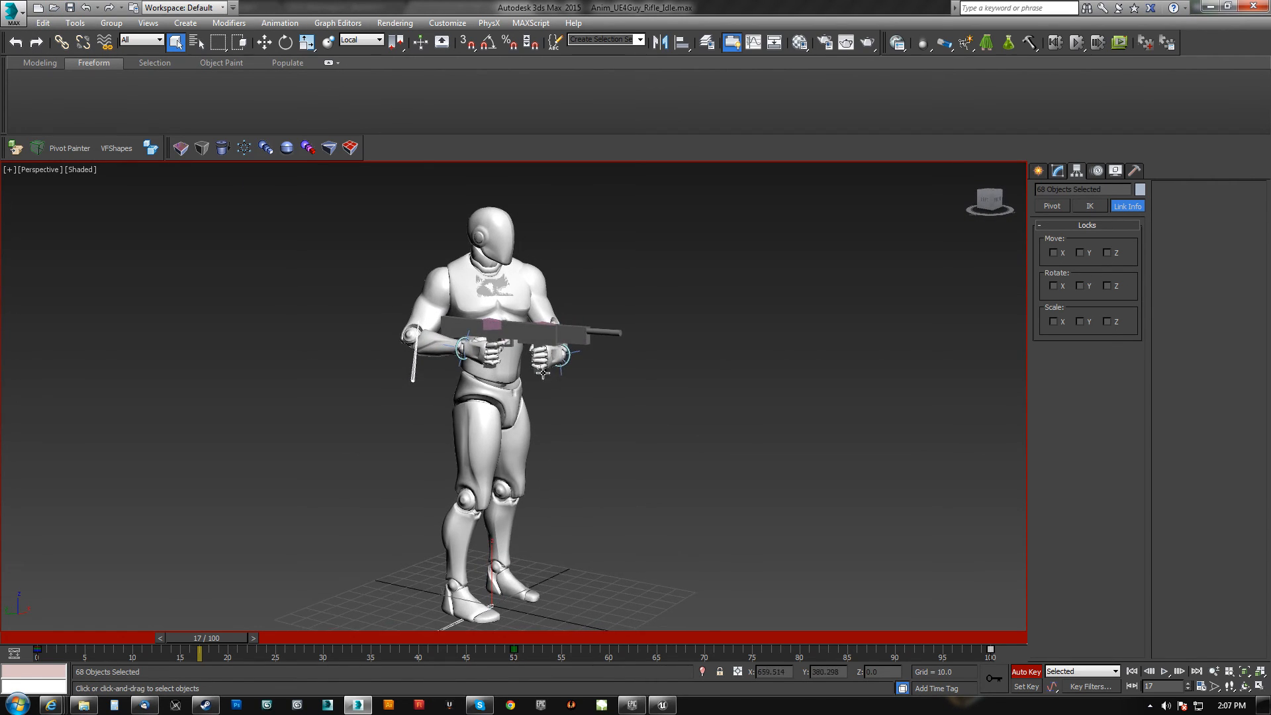
pyautogui.scroll(3, 486, 407)
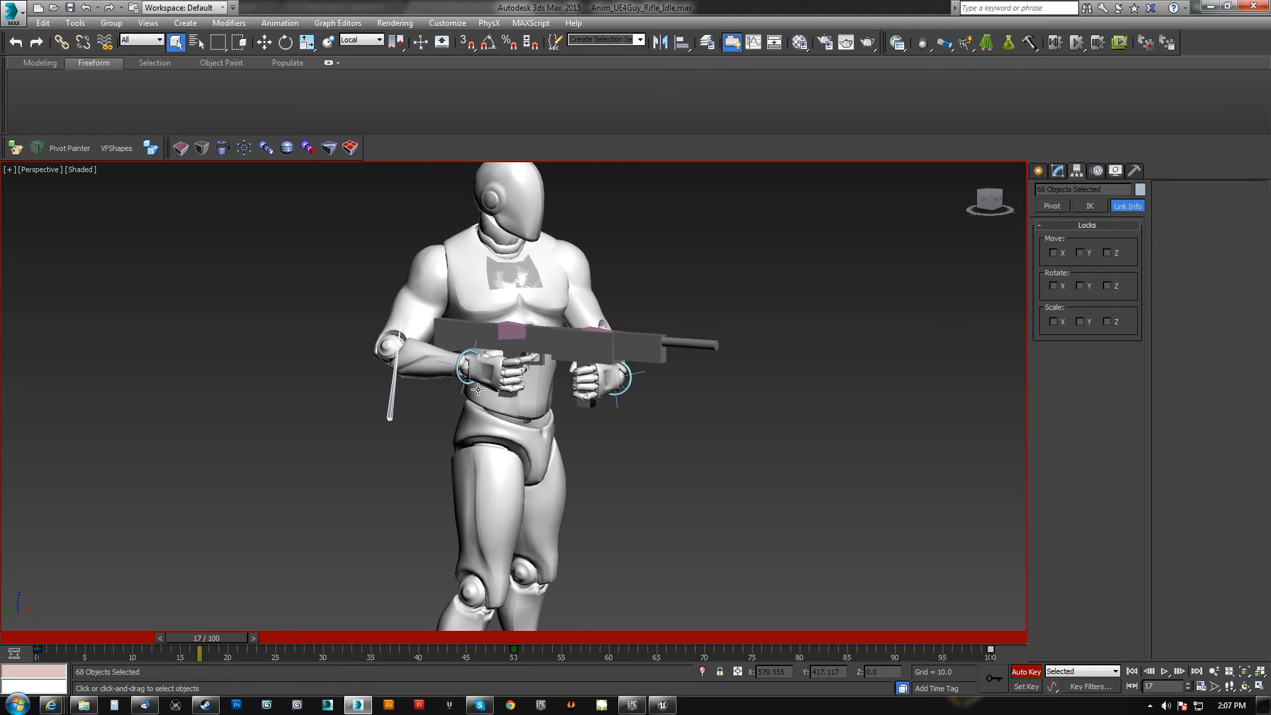
# - Select RightHand_Control and raise it about 4 units along Z at frame 25, keying the rifle's upward bob
pyautogui.click(459, 376)
pyautogui.scroll(3, 424, 541)
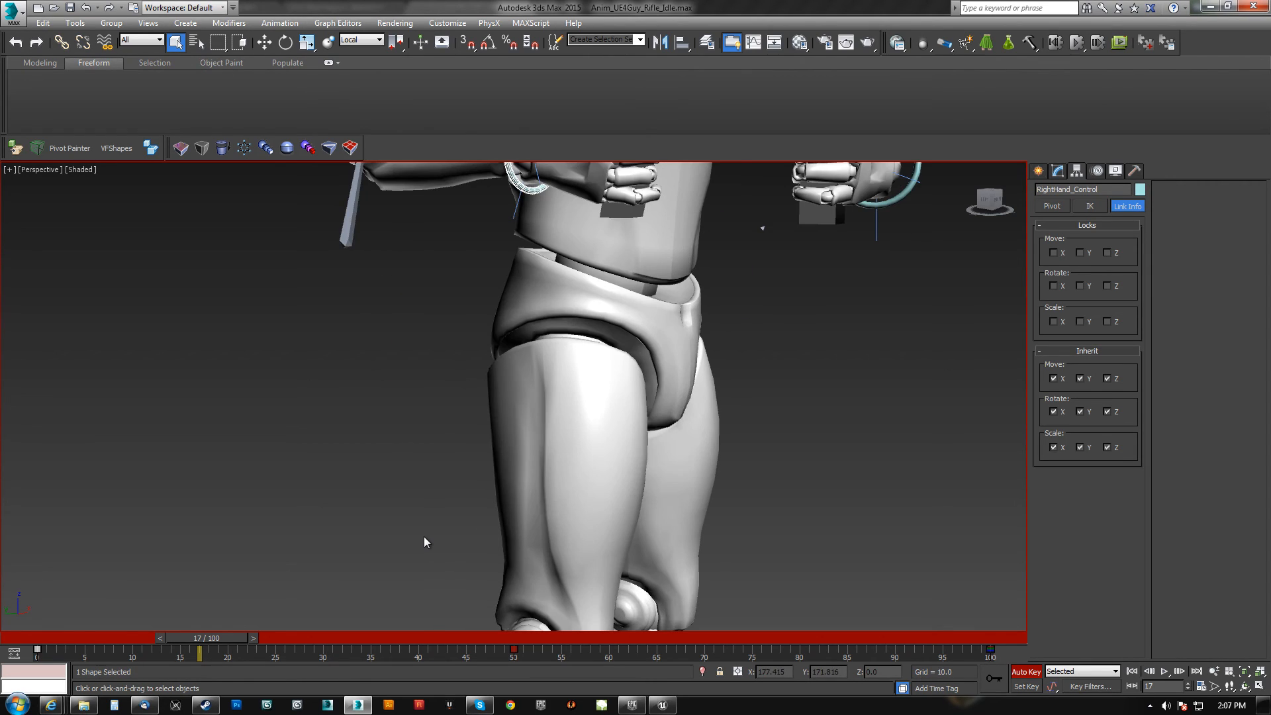
pyautogui.moveTo(201, 636); pyautogui.dragTo(282, 637)
pyautogui.hotkey('ctrl', 'd')
pyautogui.moveTo(877, 262); pyautogui.dragTo(818, 396, button='middle')
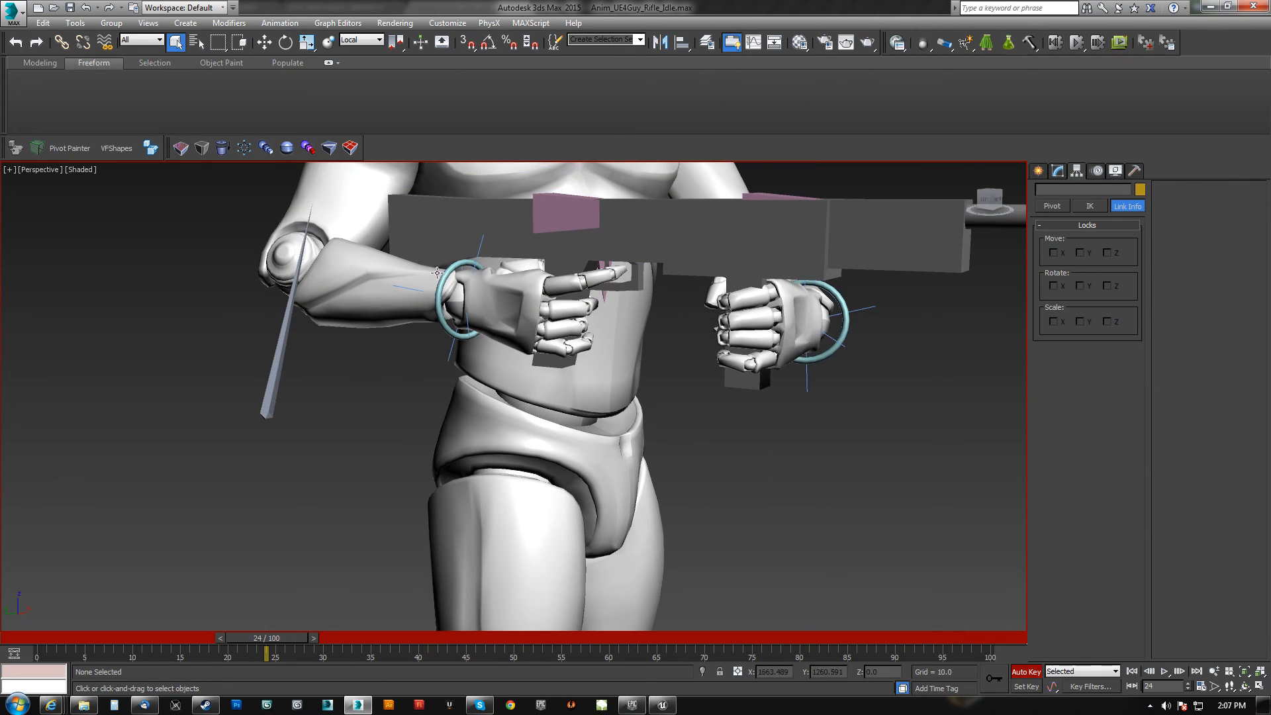
pyautogui.click(449, 293)
pyautogui.moveTo(300, 637); pyautogui.dragTo(307, 635)
pyautogui.moveTo(482, 276); pyautogui.dragTo(474, 332, button='middle')
pyautogui.press('w')
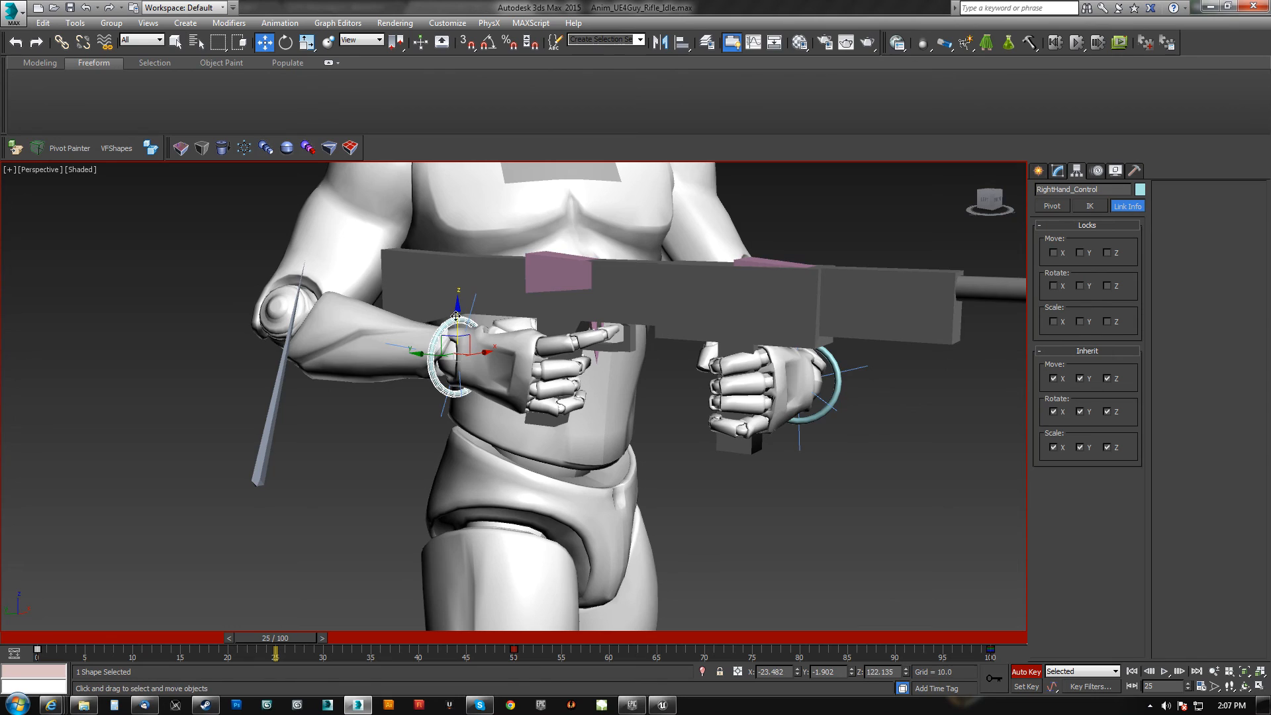
pyautogui.moveTo(456, 315); pyautogui.dragTo(449, 280)
pyautogui.press('q')
# - Raise RightHand_Control to a Z position of about 126.15 at frame 75
pyautogui.moveTo(309, 634); pyautogui.dragTo(772, 608)
pyautogui.press('w')
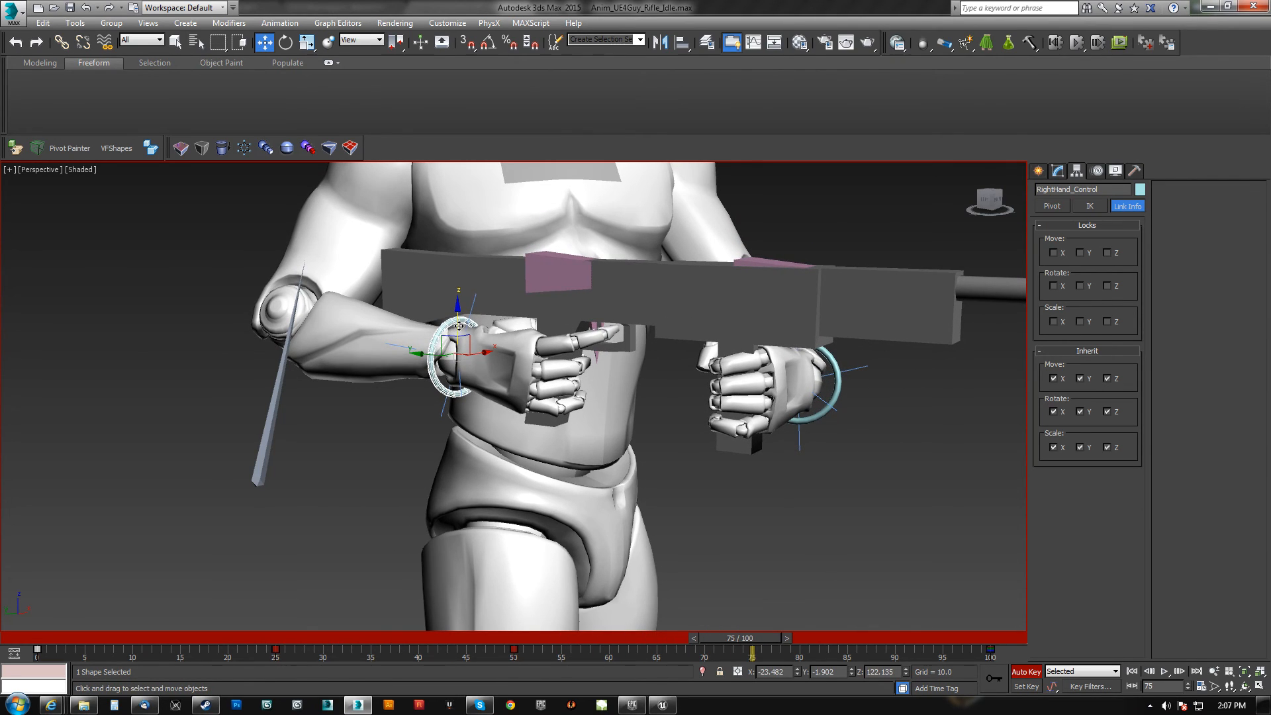
pyautogui.moveTo(458, 326); pyautogui.dragTo(457, 295)
# - Isolate RightHand_Control's Z Position curve in the Curve Editor and set its frame 50 key to 122.614
pyautogui.rightClick(750, 490)
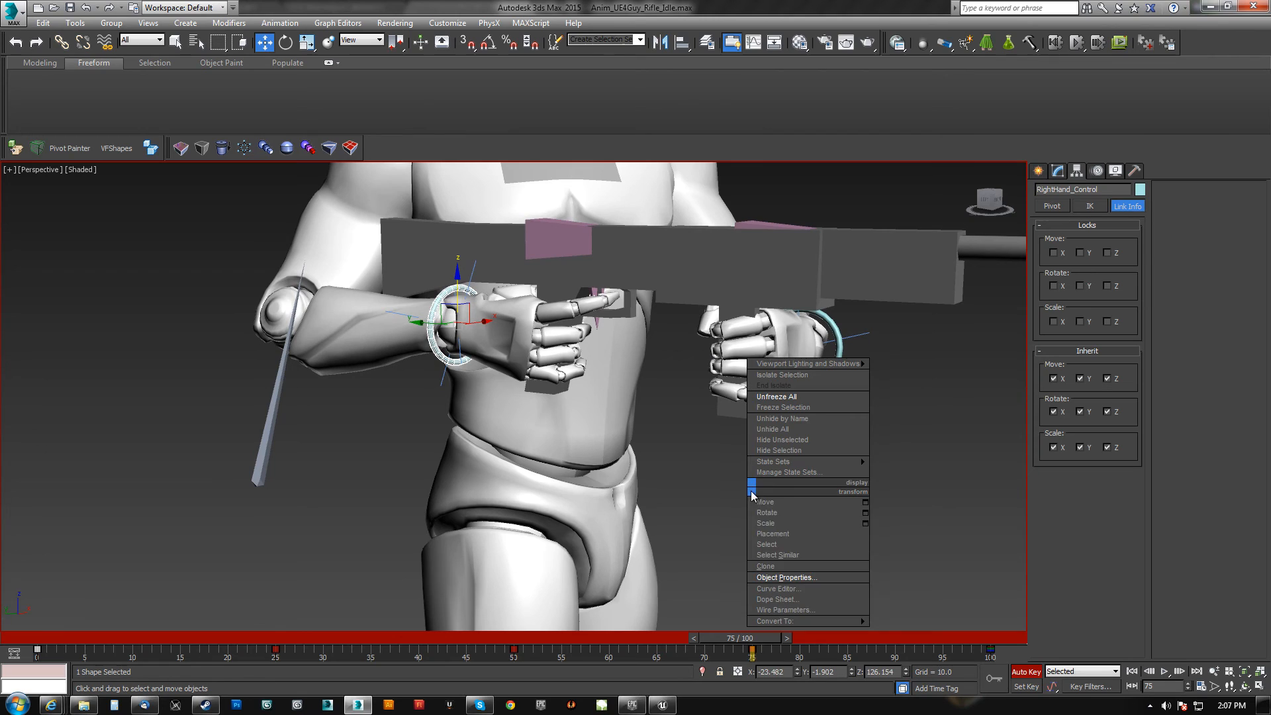
pyautogui.click(798, 589)
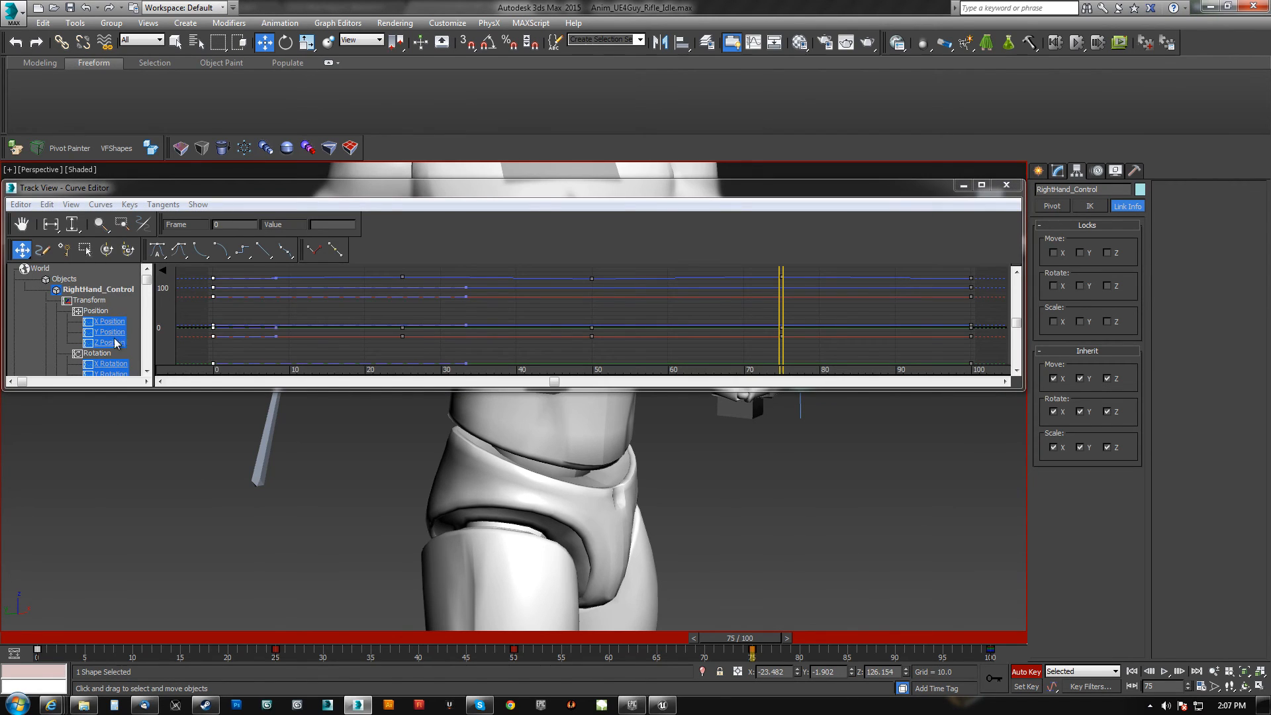
pyautogui.click(115, 343)
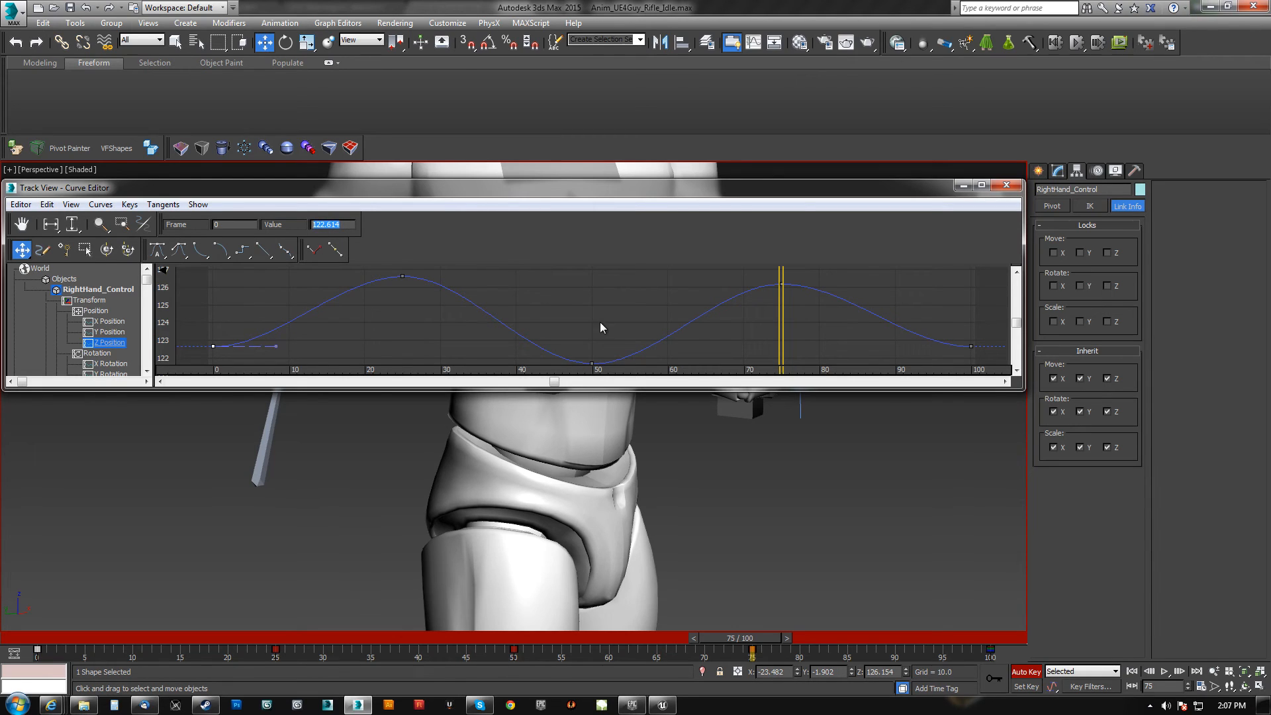
pyautogui.doubleClick(345, 225)
pyautogui.write('122.614')
pyautogui.press('Return')
# - Check the Z Position keys and tangents at frames 0, 50 and 100, close the Curve Editor and play back the animation
pyautogui.click(213, 346)
pyautogui.click(281, 349)
pyautogui.click(214, 346)
pyautogui.click(592, 347)
pyautogui.click(664, 345)
pyautogui.click(593, 345)
pyautogui.click(971, 346)
pyautogui.click(105, 333)
pyautogui.click(1006, 186)
pyautogui.scroll(-5, 642, 327)
pyautogui.click(1165, 671)
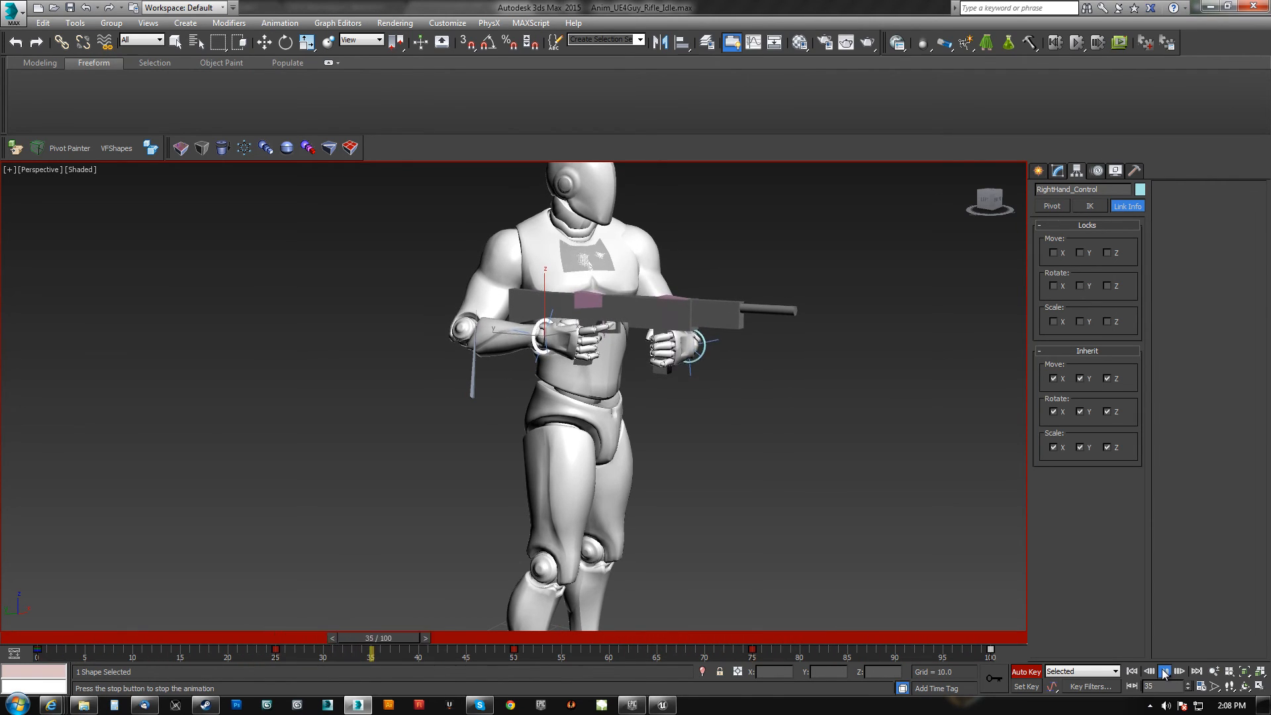
# - Switch to Unreal Editor, open the ThirdPersonWalk animation and scrub through its timeline to check its length
pyautogui.click(662, 705)
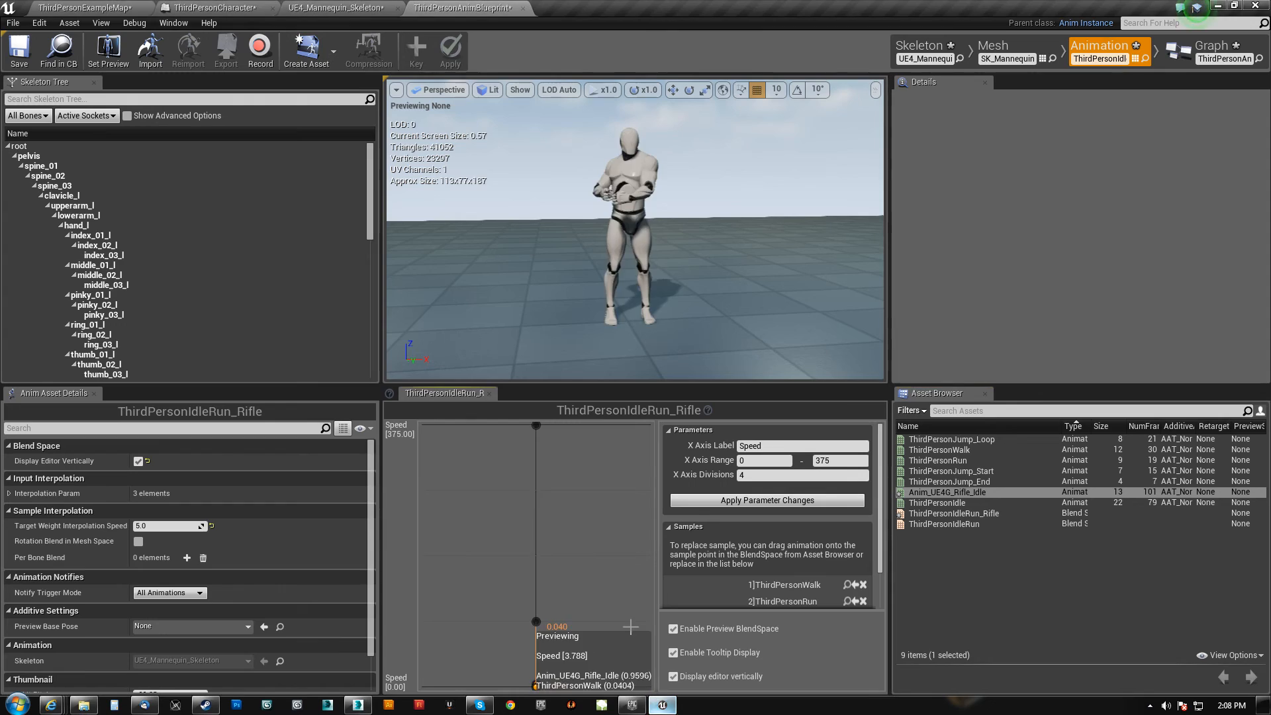
pyautogui.doubleClick(940, 449)
pyautogui.moveTo(487, 673); pyautogui.dragTo(761, 680)
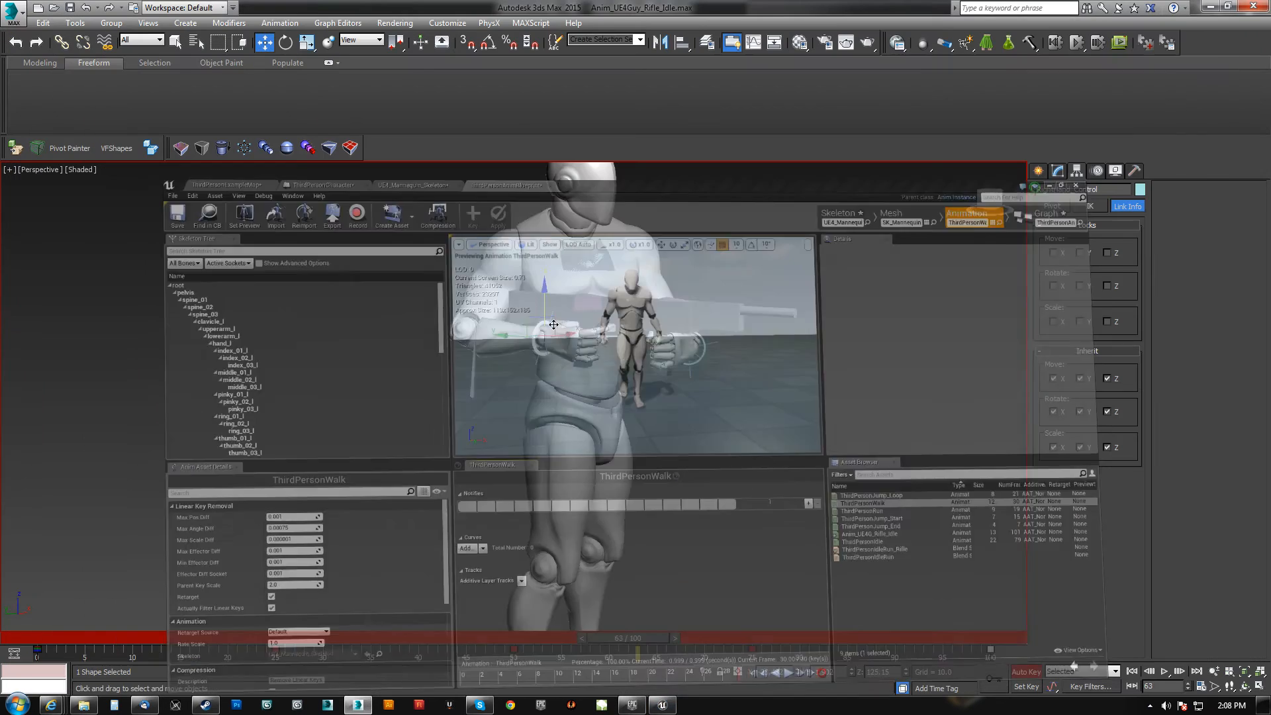
# - Switch to 3ds Max, select all objects and retime their keys to frames 0, 7, 15, 22 and 30
pyautogui.scroll(-6, 588, 381)
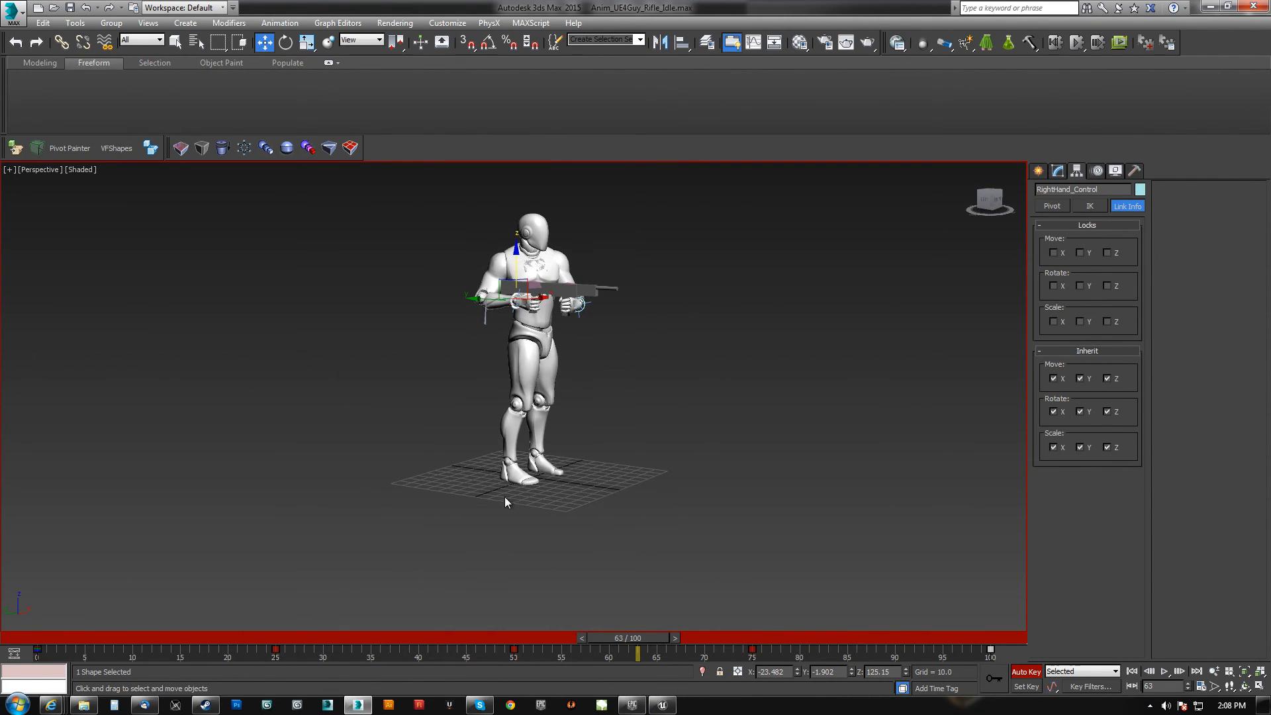
pyautogui.hotkey('ctrl', 'a')
pyautogui.moveTo(224, 653); pyautogui.dragTo(1011, 649)
pyautogui.moveTo(282, 653); pyautogui.dragTo(972, 643)
pyautogui.moveTo(324, 650); pyautogui.dragTo(352, 641)
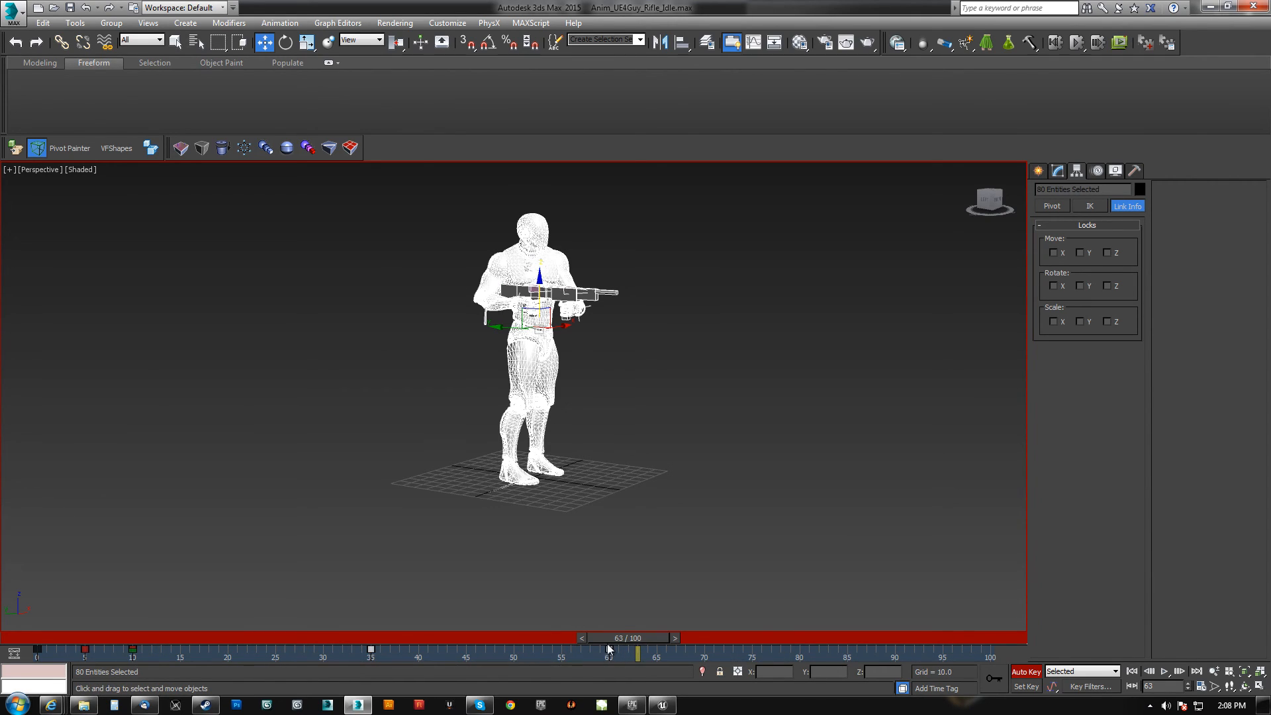
pyautogui.moveTo(609, 649); pyautogui.dragTo(328, 652)
pyautogui.moveTo(180, 648); pyautogui.dragTo(247, 649)
pyautogui.moveTo(135, 648); pyautogui.dragTo(180, 649)
pyautogui.moveTo(84, 649); pyautogui.dragTo(104, 649)
# - Return to frame 0, set the animation's end time to 30 and play back the shortened loop
pyautogui.moveTo(605, 638); pyautogui.dragTo(74, 641)
pyautogui.rightClick(1155, 670)
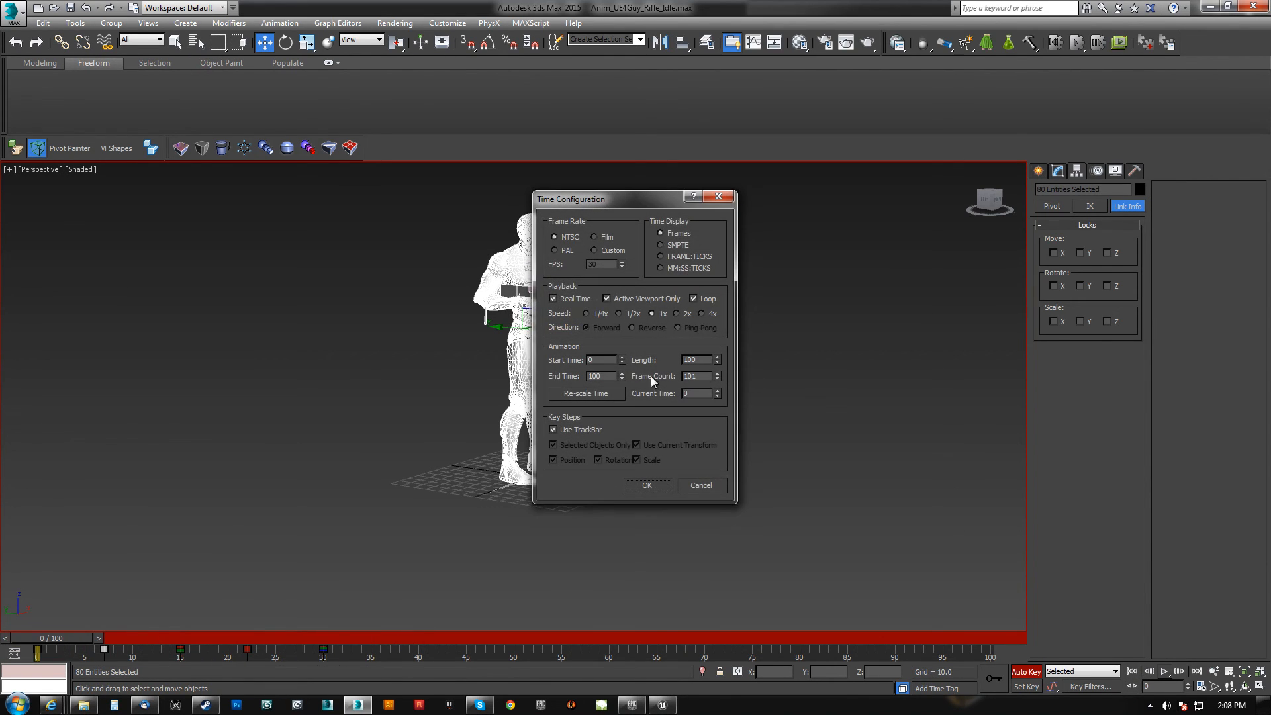
pyautogui.write('30')
pyautogui.click(637, 483)
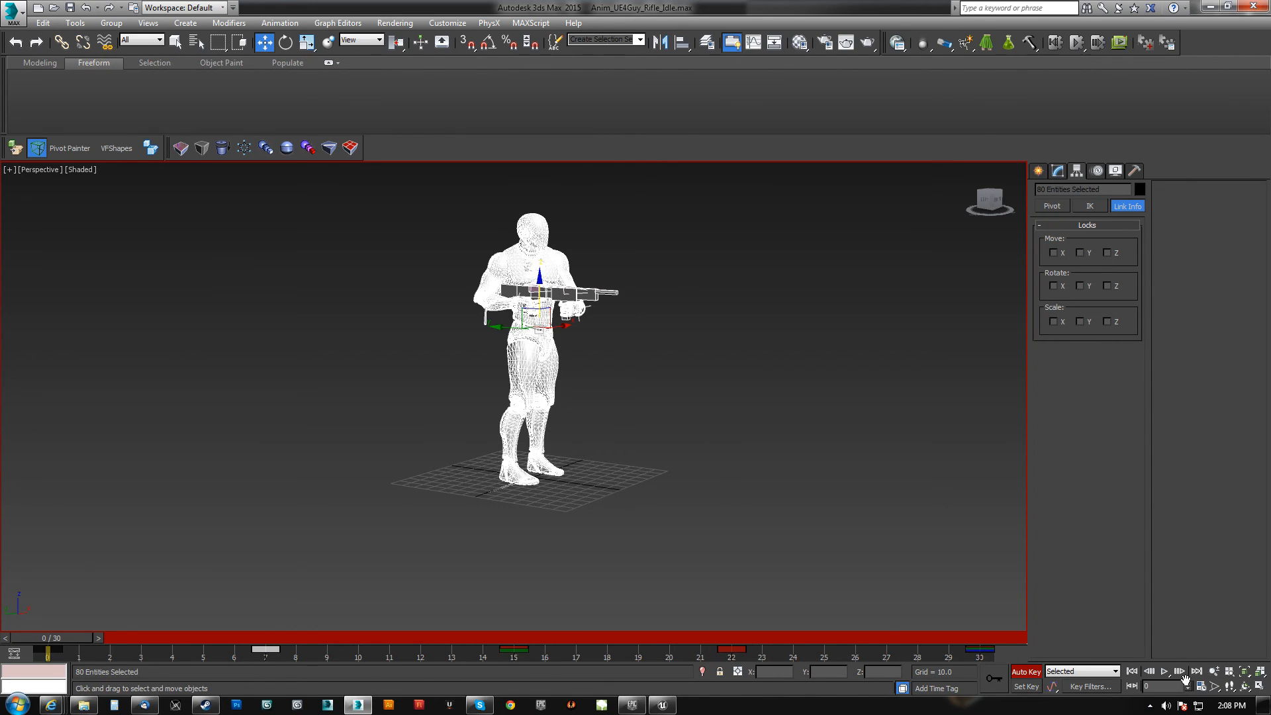
pyautogui.click(1165, 670)
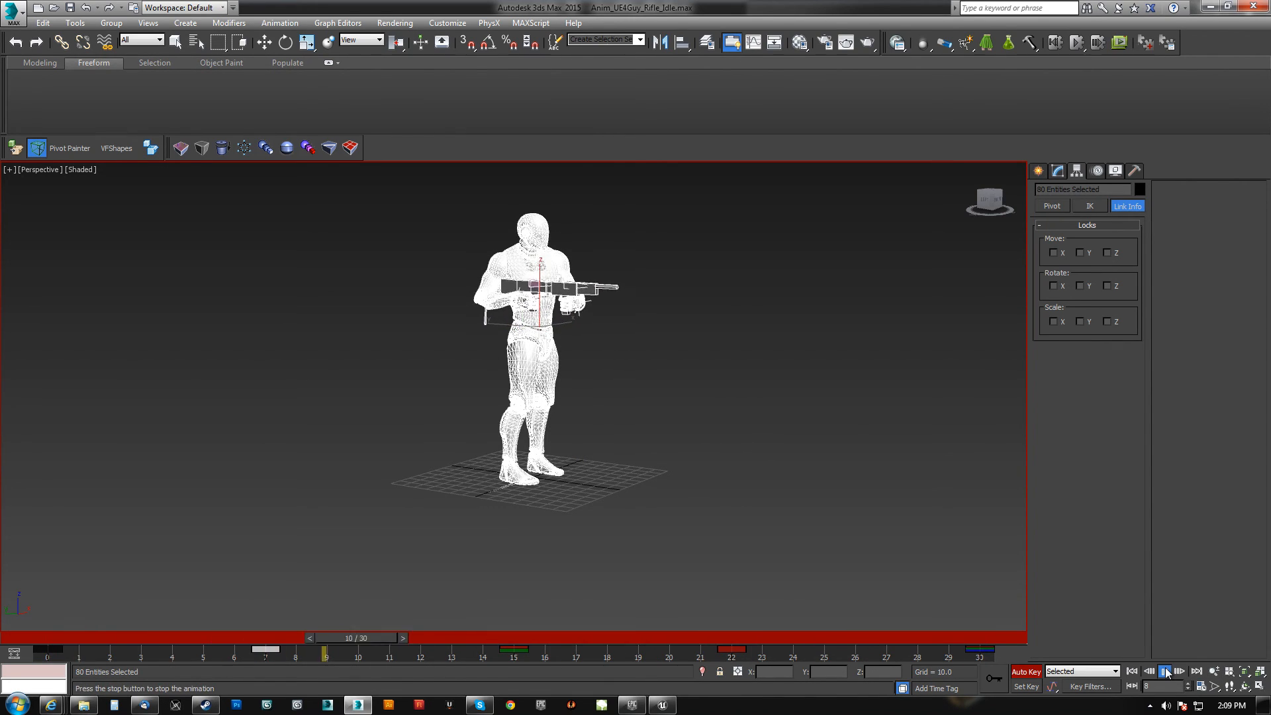
# - Stop playback, select the right hand control and rotate it slightly at frame 15
pyautogui.click(1165, 671)
pyautogui.moveTo(548, 419); pyautogui.dragTo(574, 439, button='middle')
pyautogui.scroll(4, 556, 356)
pyautogui.keyDown('alt'); pyautogui.moveTo(617, 357); pyautogui.dragTo(570, 367, button='middle'); pyautogui.keyUp('alt')
pyautogui.moveTo(475, 322); pyautogui.dragTo(470, 344, button='middle')
pyautogui.scroll(4, 470, 344)
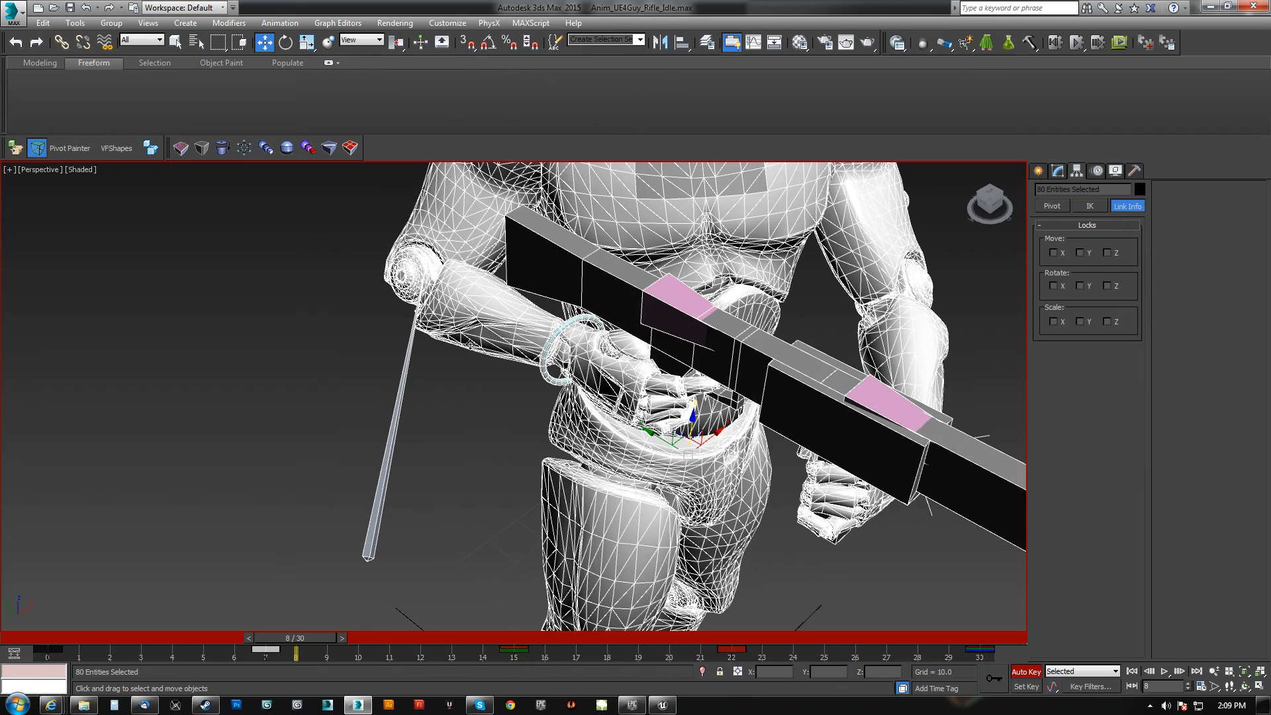
pyautogui.click(549, 377)
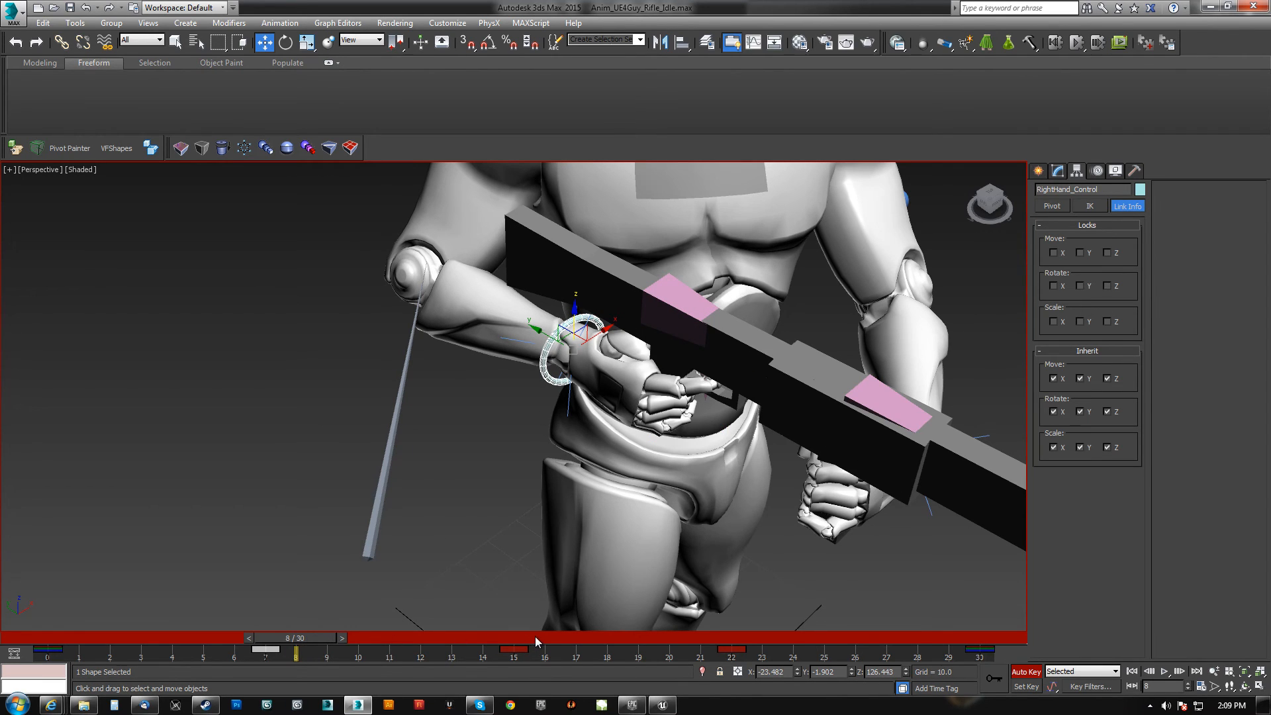
pyautogui.moveTo(303, 638); pyautogui.dragTo(517, 638)
pyautogui.press('e')
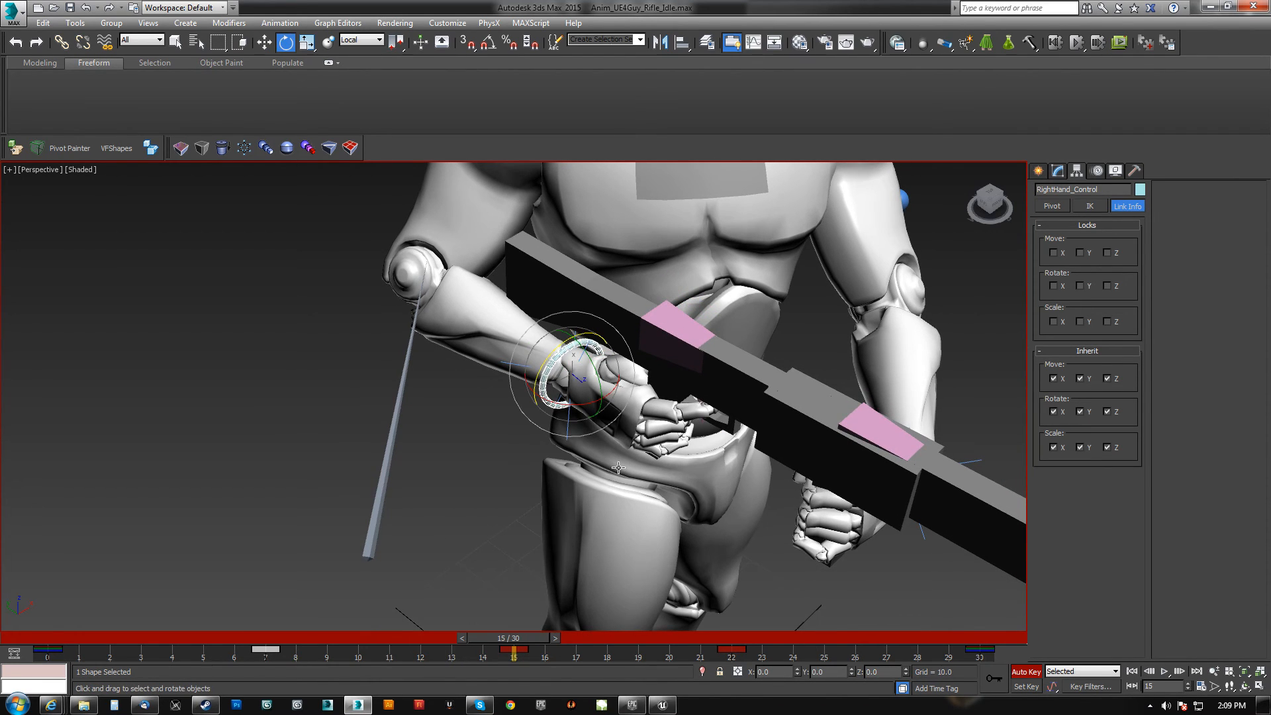
pyautogui.moveTo(564, 402); pyautogui.dragTo(569, 427)
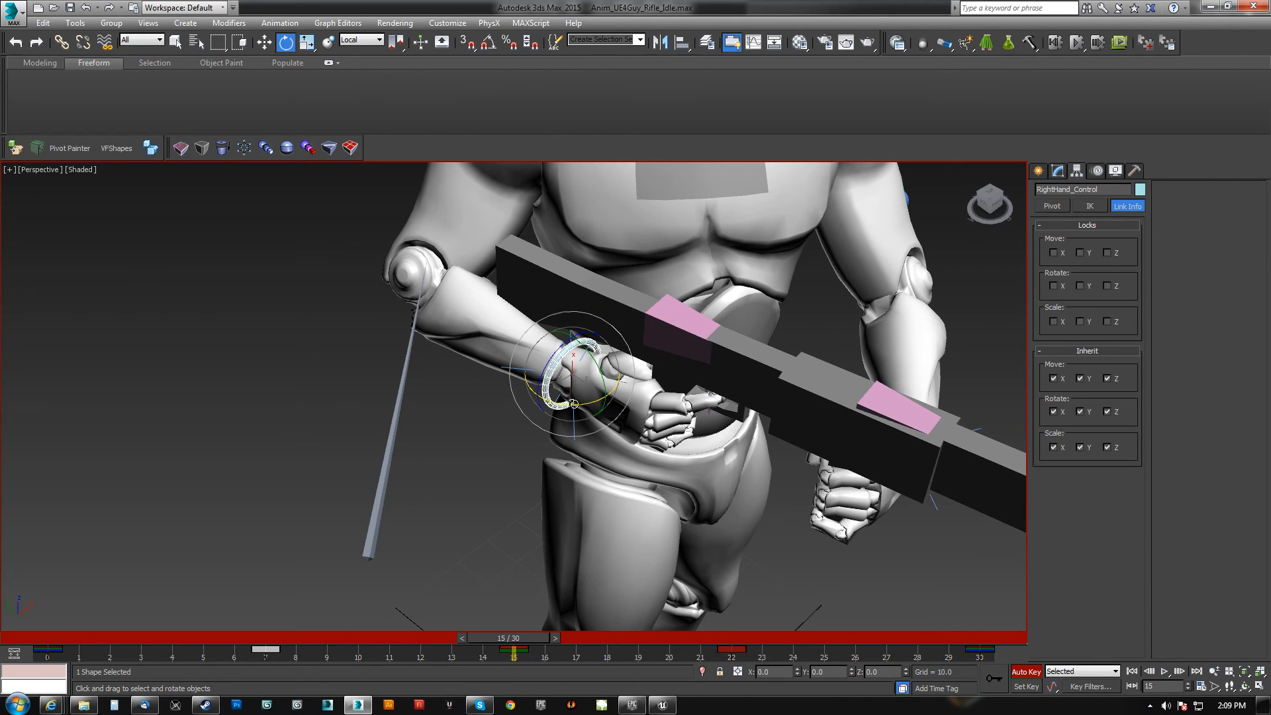
# - Lower the right hand control's Z Position keys at frames 7 and 22 in the Curve Editor
pyautogui.rightClick(614, 447)
pyautogui.click(526, 550)
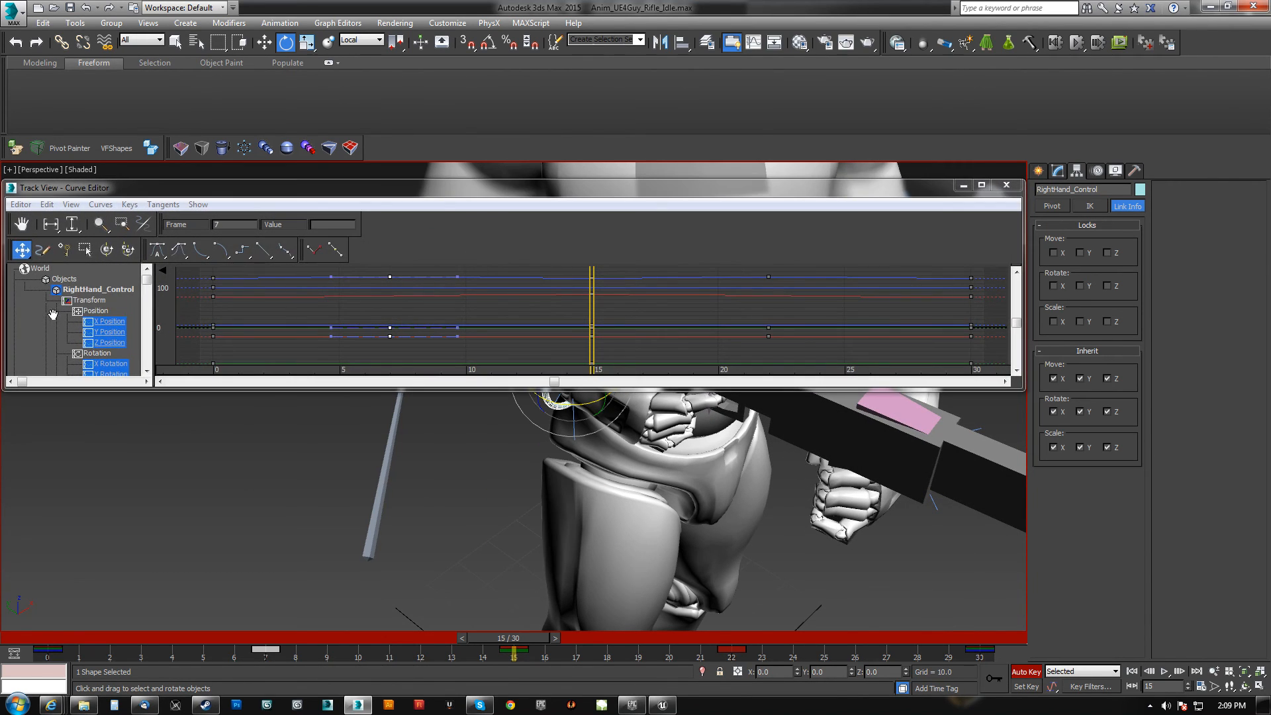
pyautogui.moveTo(48, 344); pyautogui.dragTo(27, 291)
pyautogui.click(100, 315)
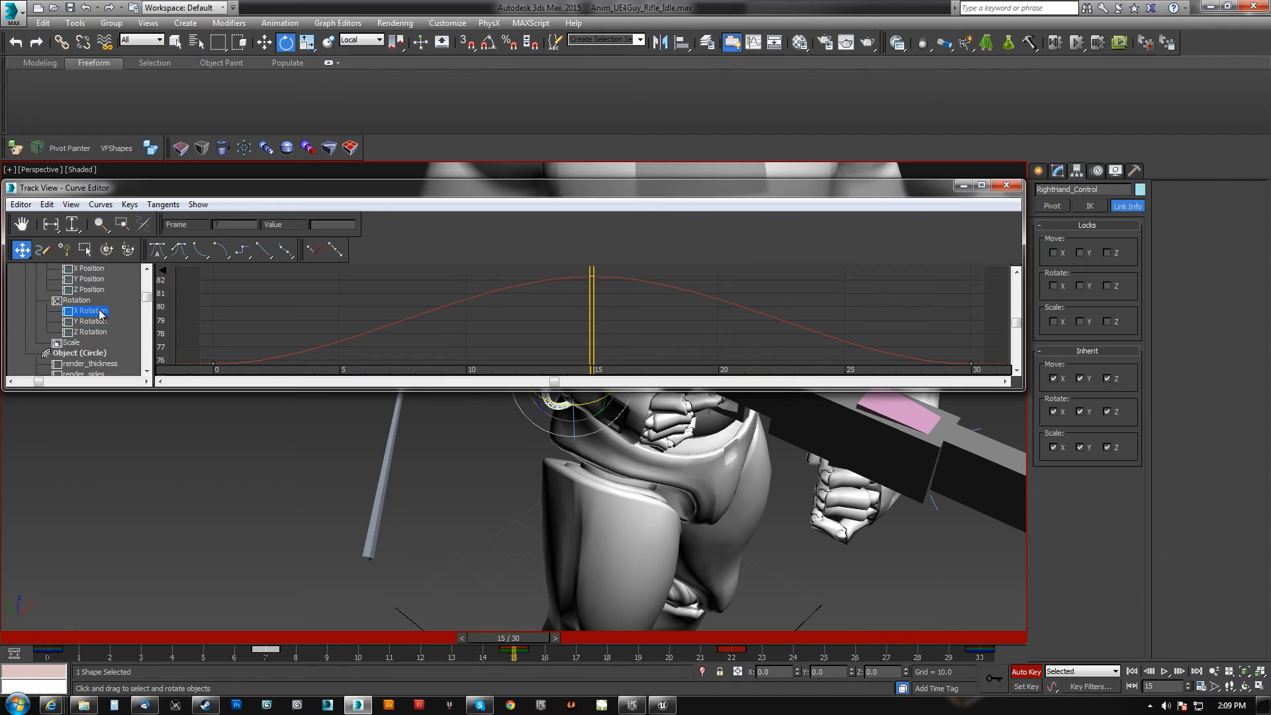
pyautogui.click(93, 331)
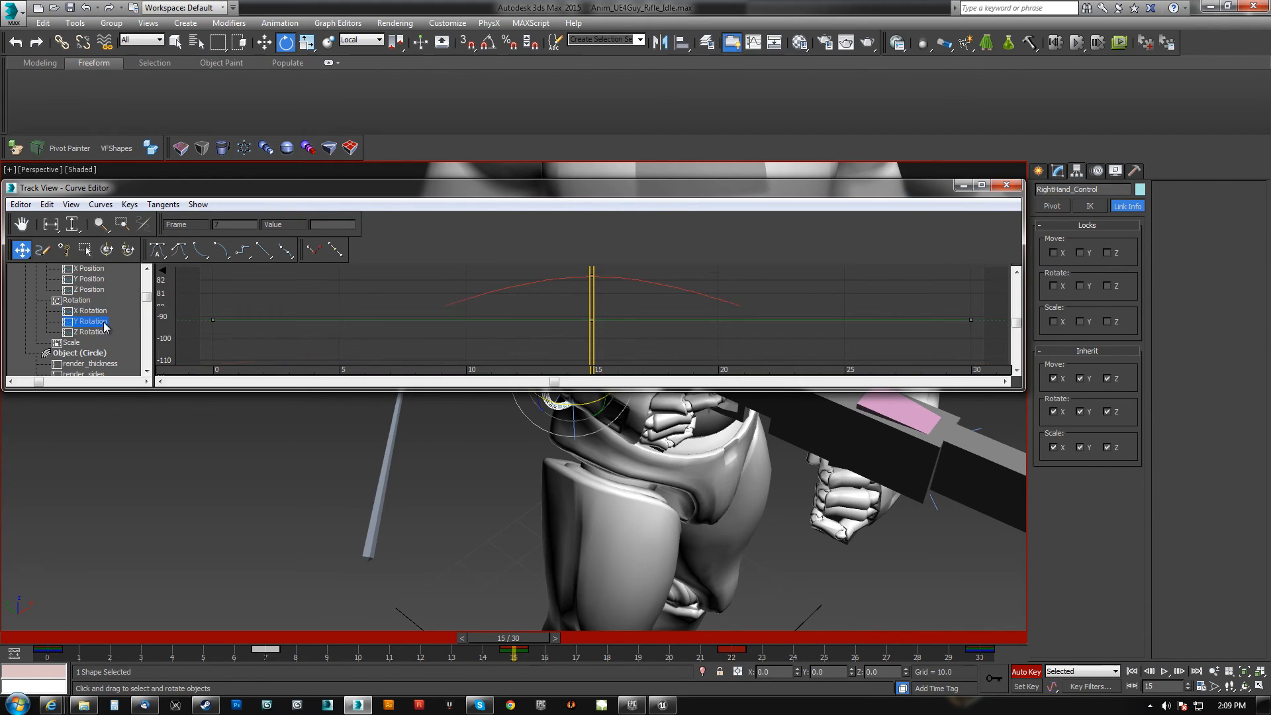
pyautogui.click(94, 290)
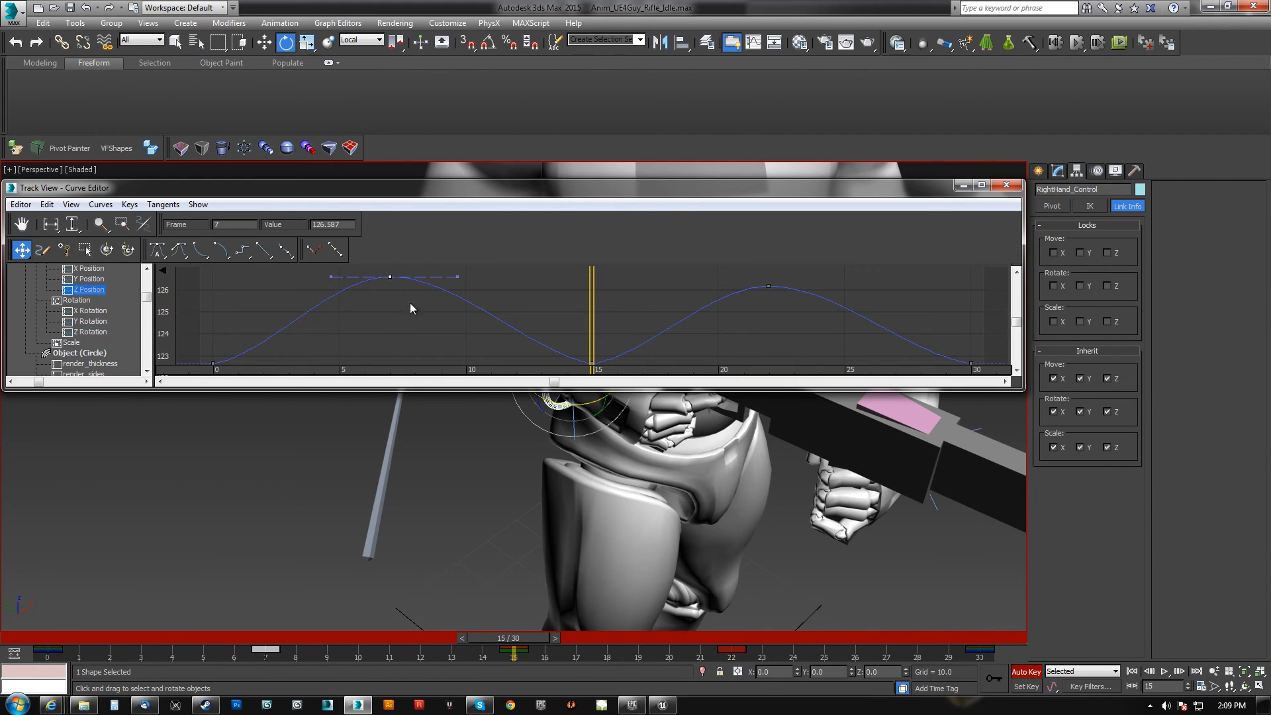
pyautogui.keyDown('ctrl'); pyautogui.click(768, 286); pyautogui.keyUp('ctrl')
pyautogui.moveTo(769, 287); pyautogui.dragTo(772, 327)
pyautogui.click(390, 316)
pyautogui.moveTo(388, 315); pyautogui.dragTo(389, 328)
pyautogui.click(1006, 184)
# - Preview the arm motion from the front, and select the spine_01 bone inside the mannequin using a temporary wireframe display
pyautogui.click(1164, 672)
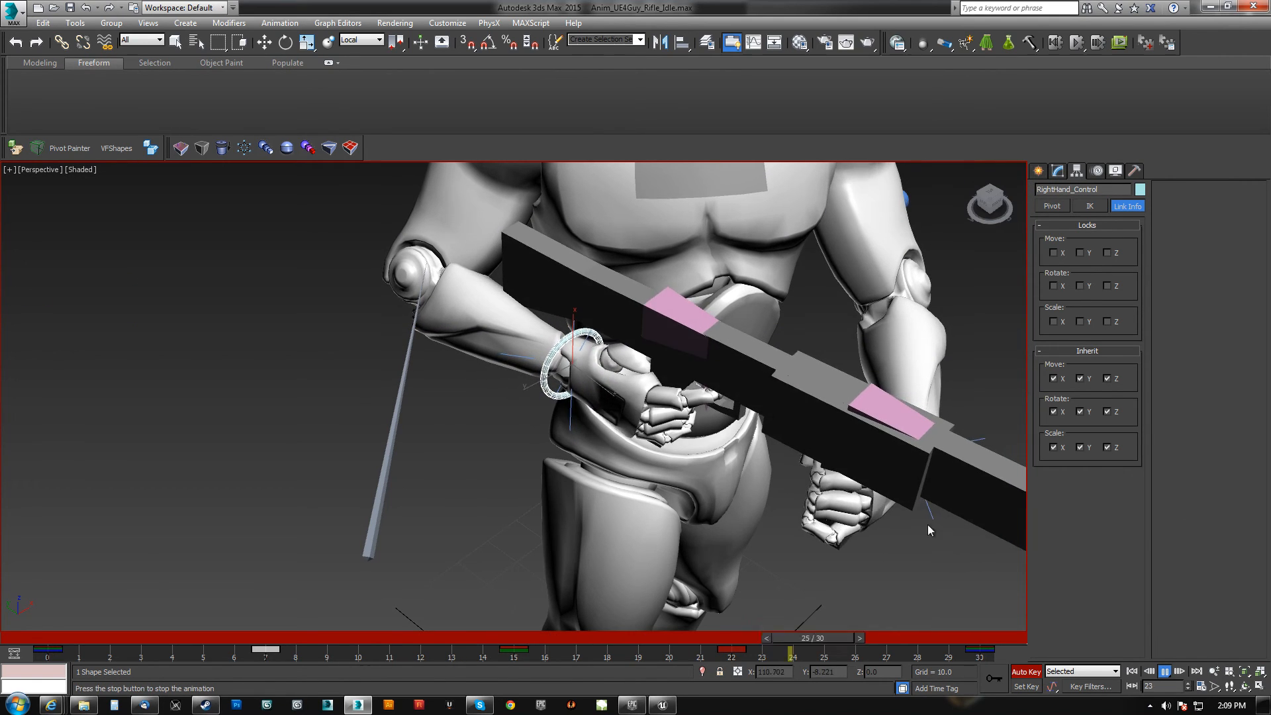
pyautogui.scroll(-5, 696, 459)
pyautogui.keyDown('alt'); pyautogui.moveTo(696, 459); pyautogui.dragTo(594, 417, button='middle'); pyautogui.keyUp('alt')
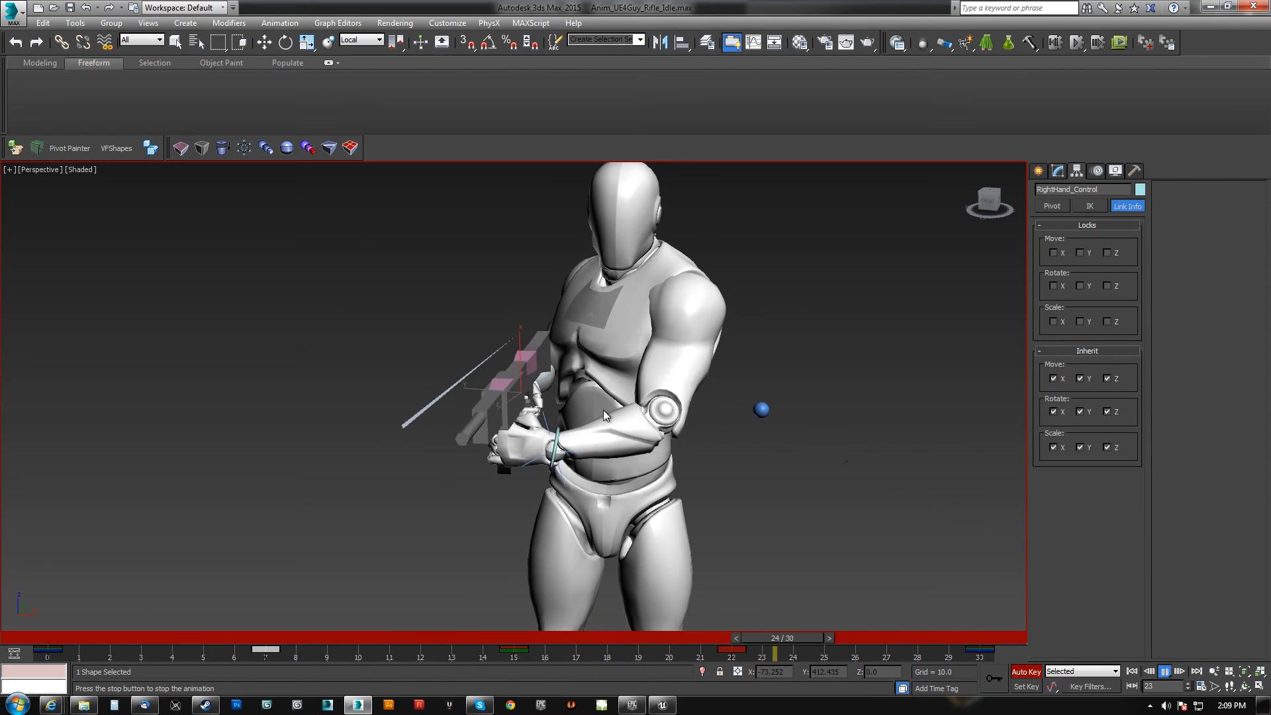
pyautogui.click(1163, 673)
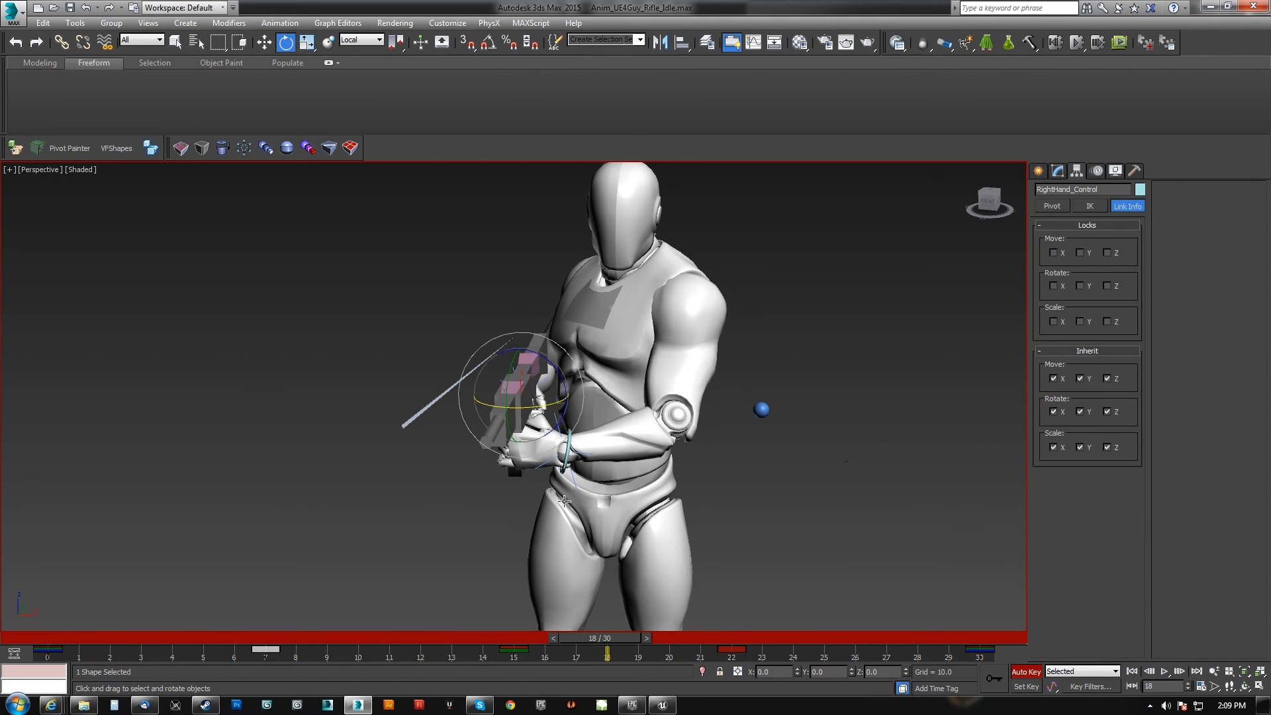
pyautogui.press('e')
pyautogui.press('F3')
pyautogui.click(615, 449)
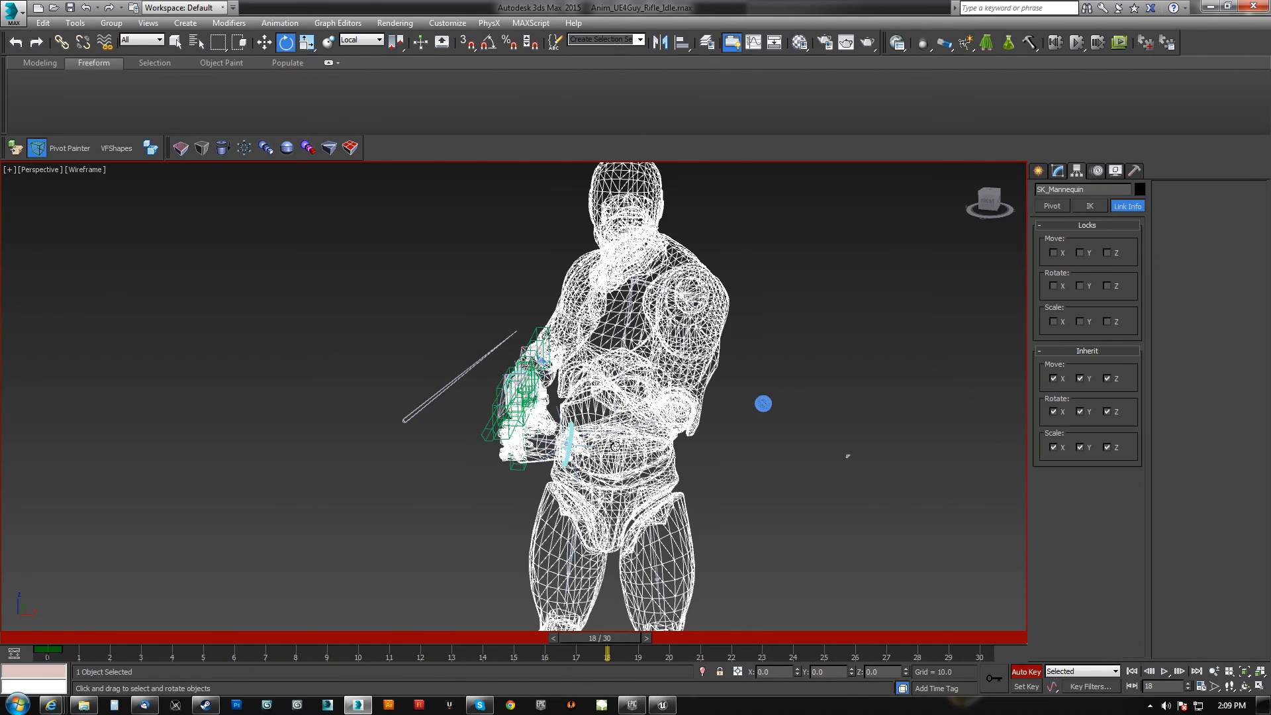
pyautogui.click(614, 446)
pyautogui.press('F3')
# - Key the spine_01 bone at frame 30, rotate it slightly at frame 15, and scrub the timeline to check the sway
pyautogui.moveTo(598, 643); pyautogui.dragTo(1099, 634)
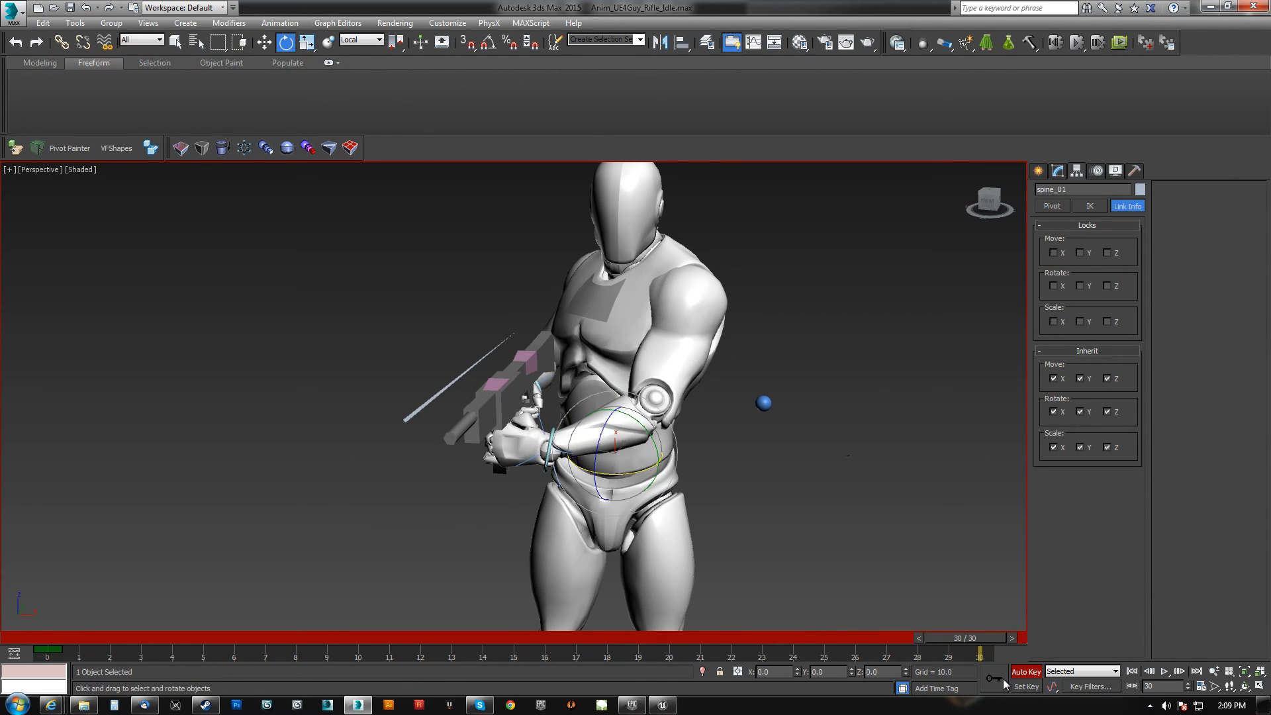
pyautogui.moveTo(991, 637); pyautogui.dragTo(515, 618)
pyautogui.press('e')
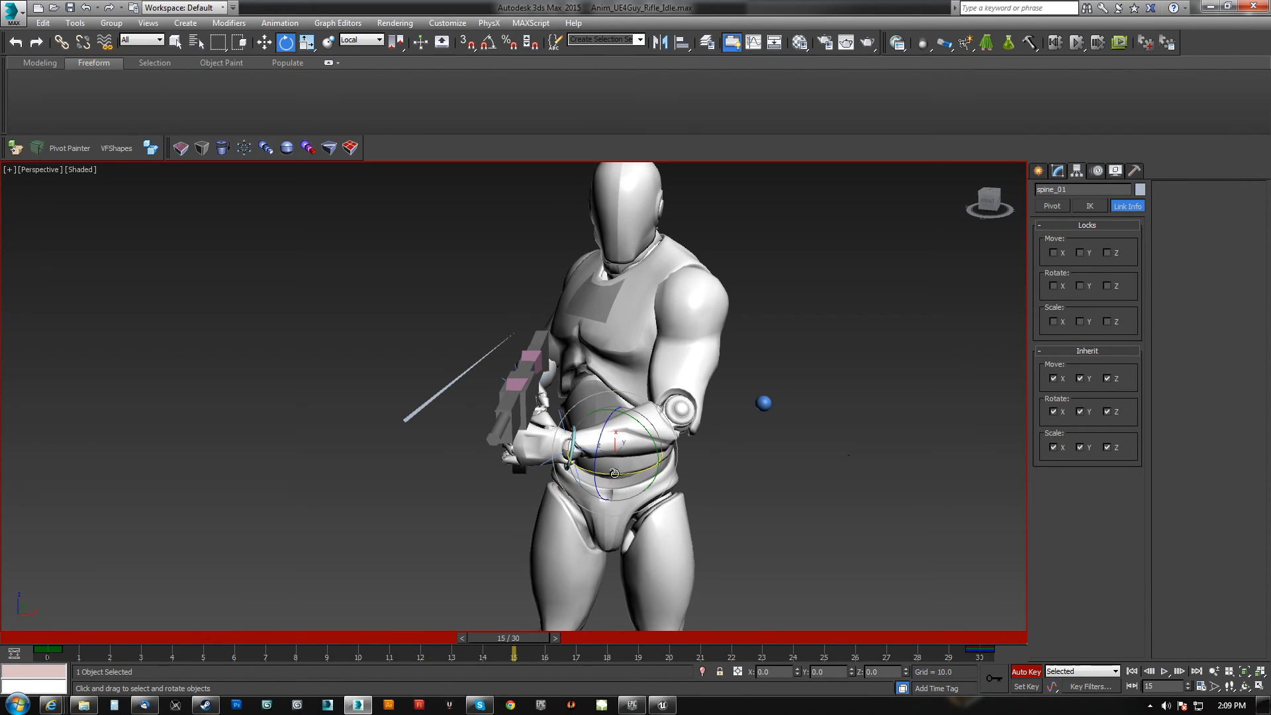
pyautogui.moveTo(614, 473); pyautogui.dragTo(548, 638)
pyautogui.moveTo(621, 469); pyautogui.dragTo(624, 474)
pyautogui.moveTo(510, 636); pyautogui.dragTo(934, 637)
pyautogui.moveTo(784, 670); pyautogui.dragTo(862, 624)
pyautogui.moveTo(474, 391); pyautogui.dragTo(457, 333, button='middle')
# - Save the scene under the new name Anim_UE4Guy_Rifle_Walk.max in the MaxFiles folder
pyautogui.click(20, 14)
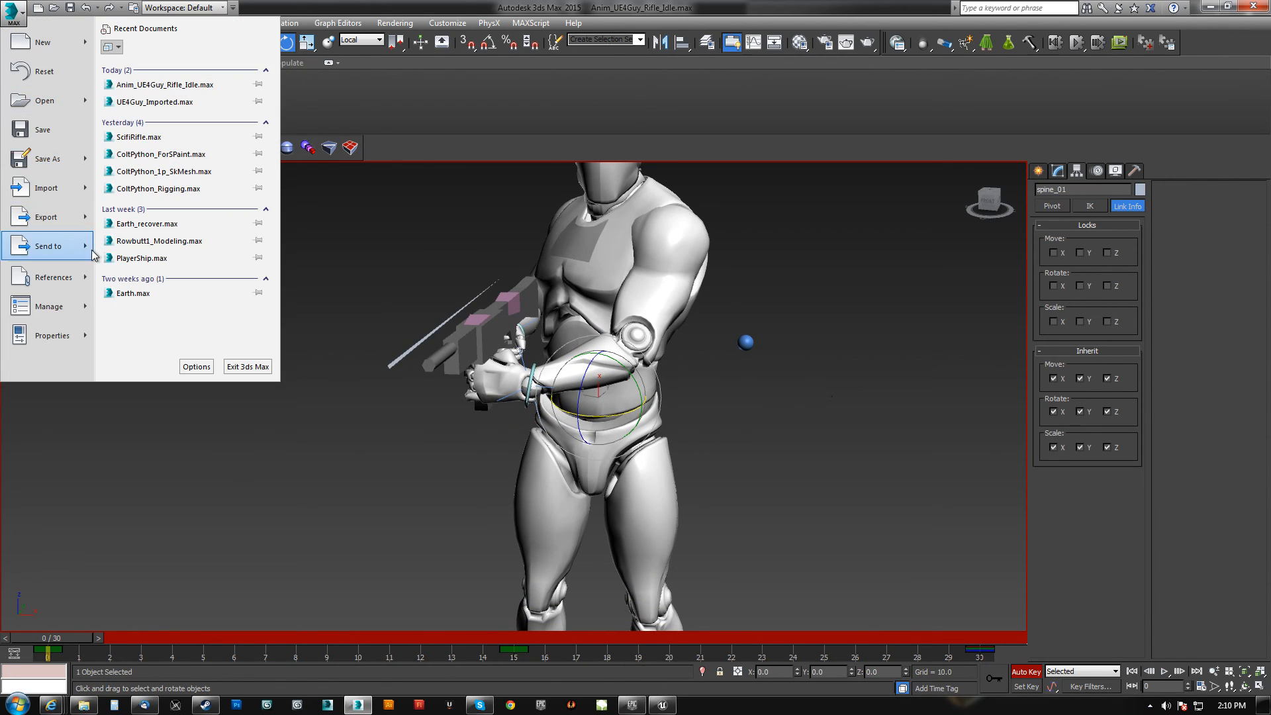
pyautogui.click(45, 160)
pyautogui.click(340, 130)
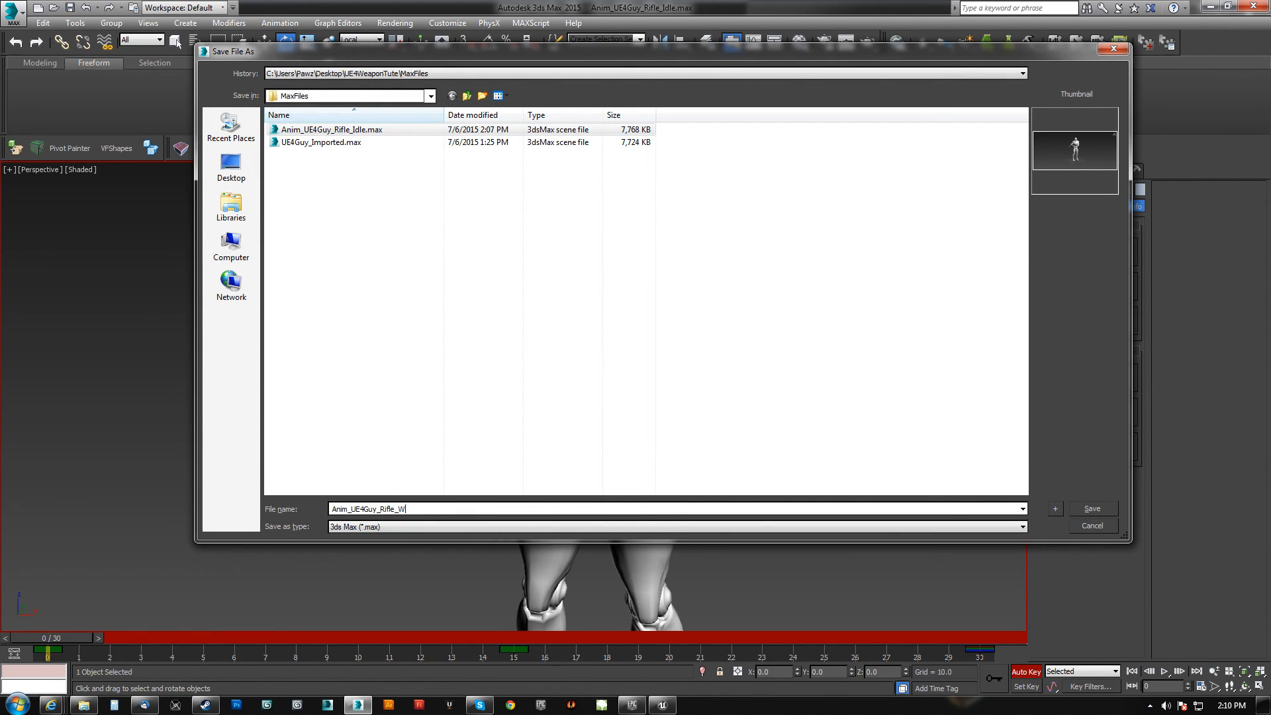
pyautogui.press('Return')
# - Select the root bone with its whole hierarchy and export it to the Exports folder as the FBX file Anim_UE4G_Rifle_Walk
pyautogui.keyDown('alt'); pyautogui.moveTo(523, 419); pyautogui.dragTo(517, 225, button='middle'); pyautogui.keyUp('alt')
pyautogui.moveTo(512, 541); pyautogui.dragTo(532, 569)
pyautogui.click(532, 567)
pyautogui.doubleClick(532, 560)
pyautogui.click(16, 148)
pyautogui.click(354, 131)
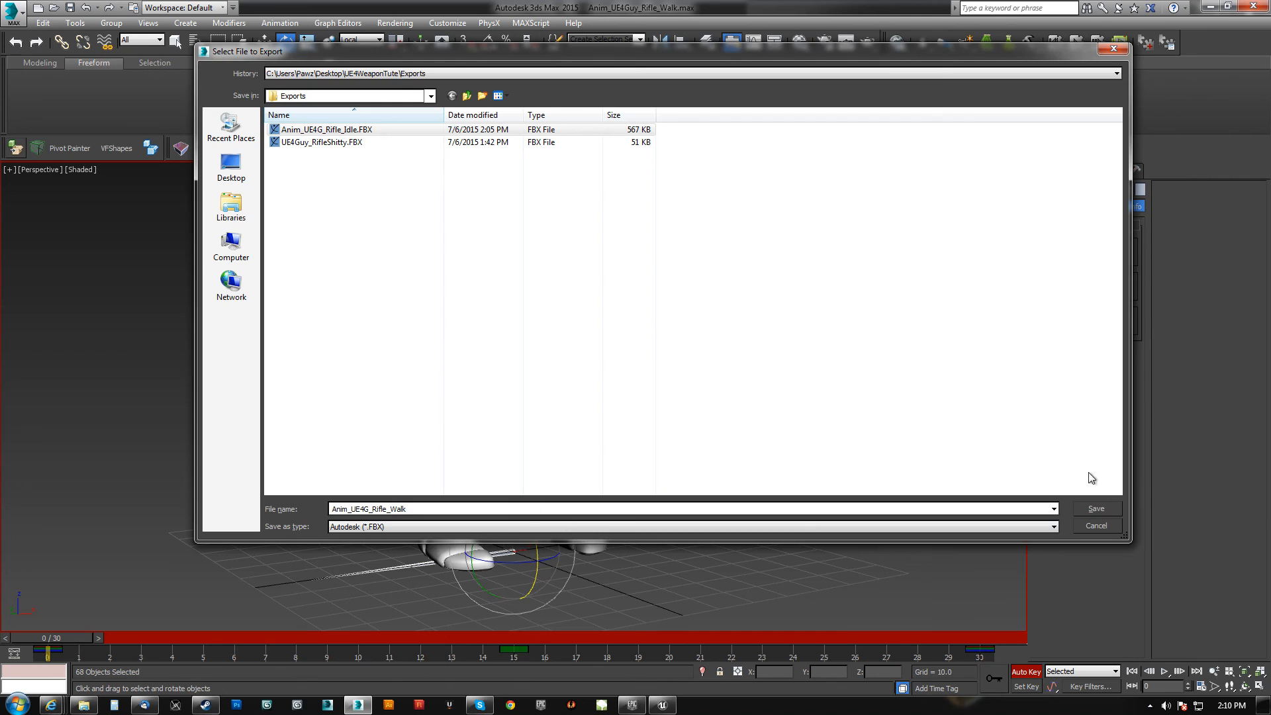
pyautogui.click(1096, 508)
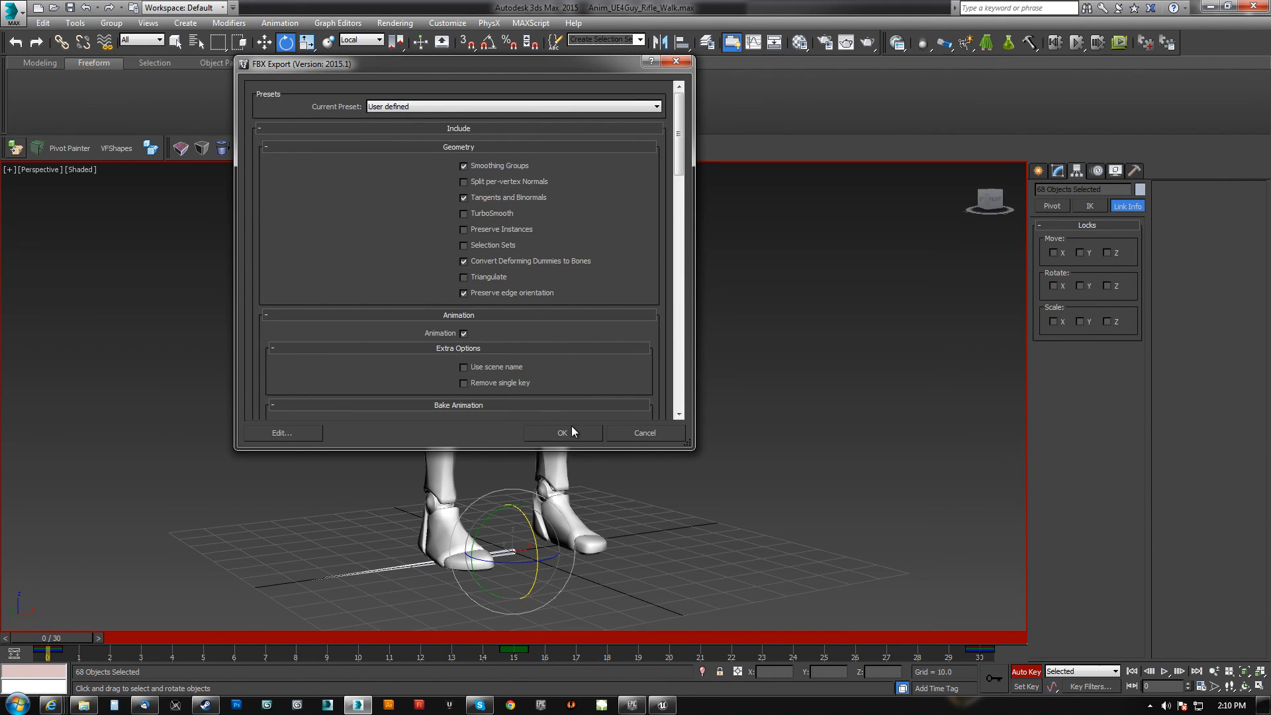
pyautogui.click(569, 427)
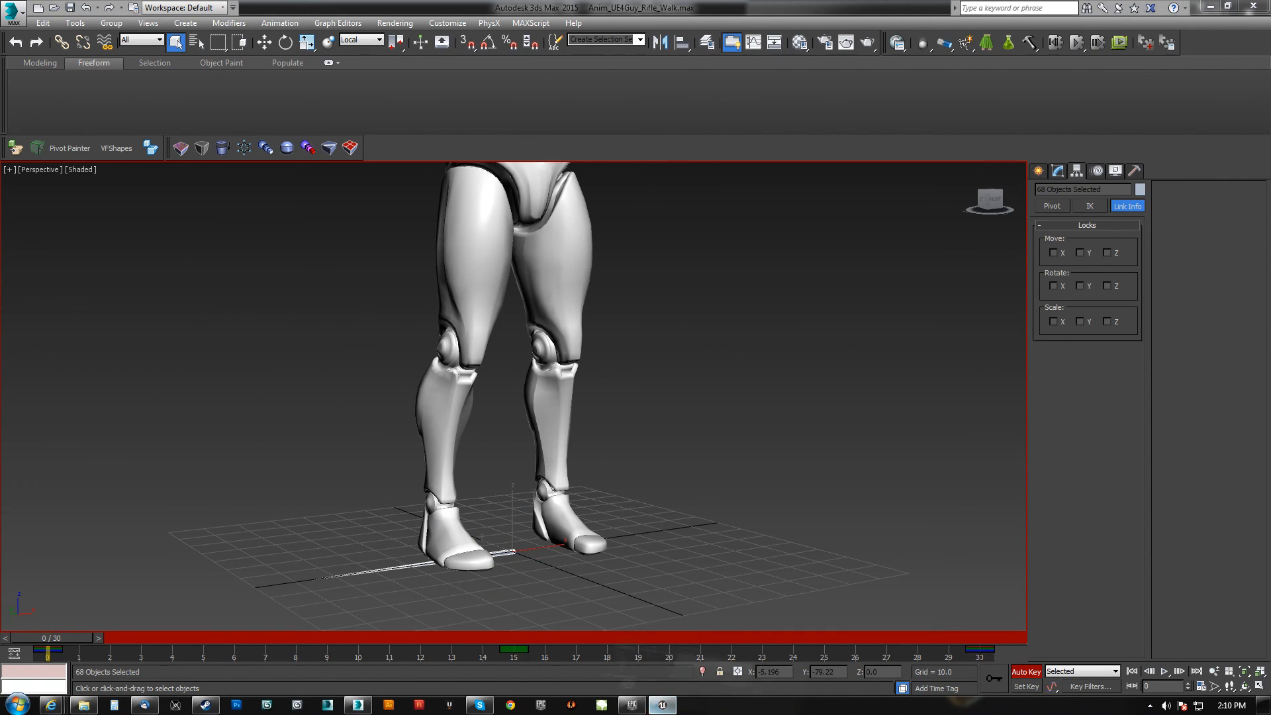
# - Switch to Unreal Editor and move the Anim_UE4G_Rifle_Idle asset from the Mesh folder to the Animations folder
pyautogui.click(660, 705)
pyautogui.click(83, 704)
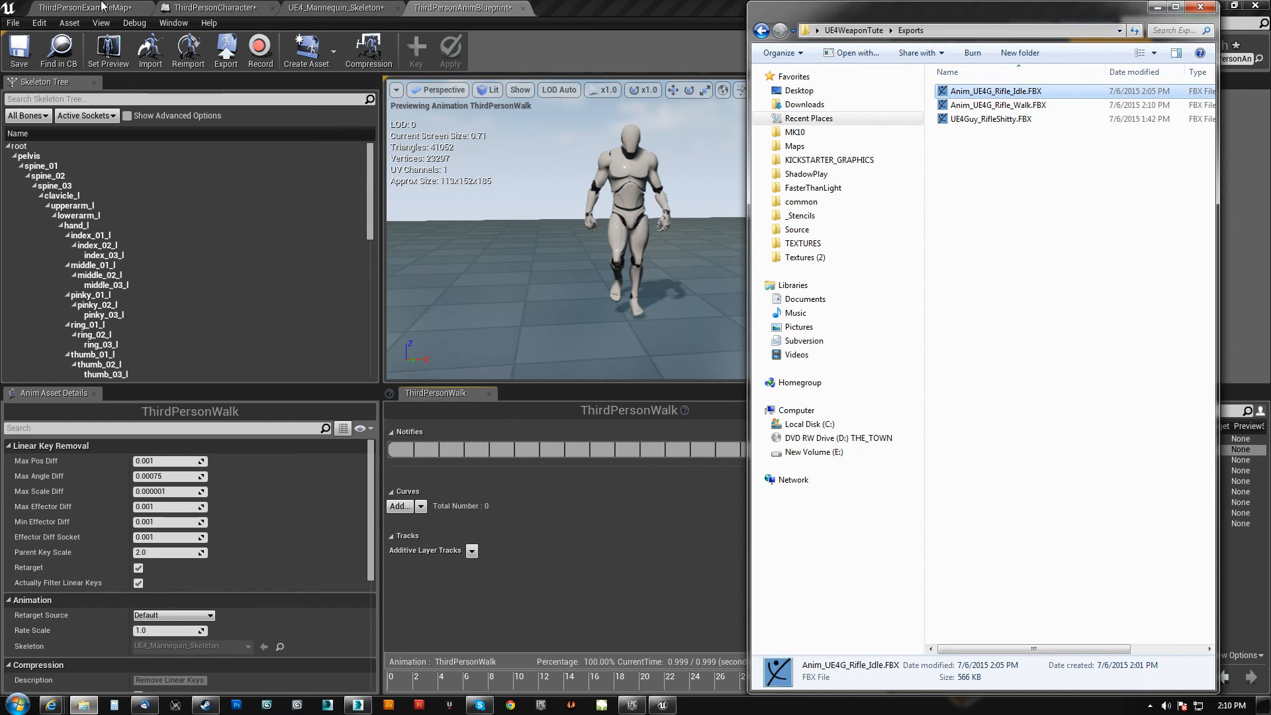
pyautogui.click(159, 185)
pyautogui.click(133, 10)
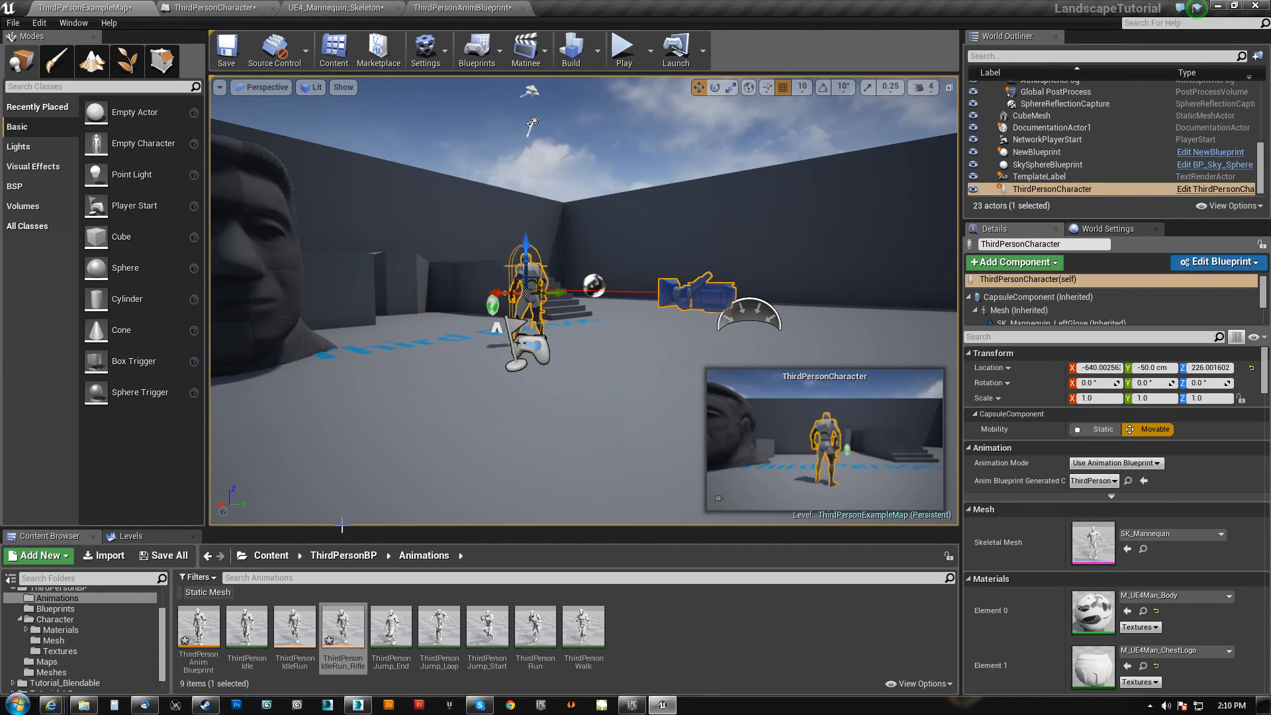
pyautogui.click(53, 640)
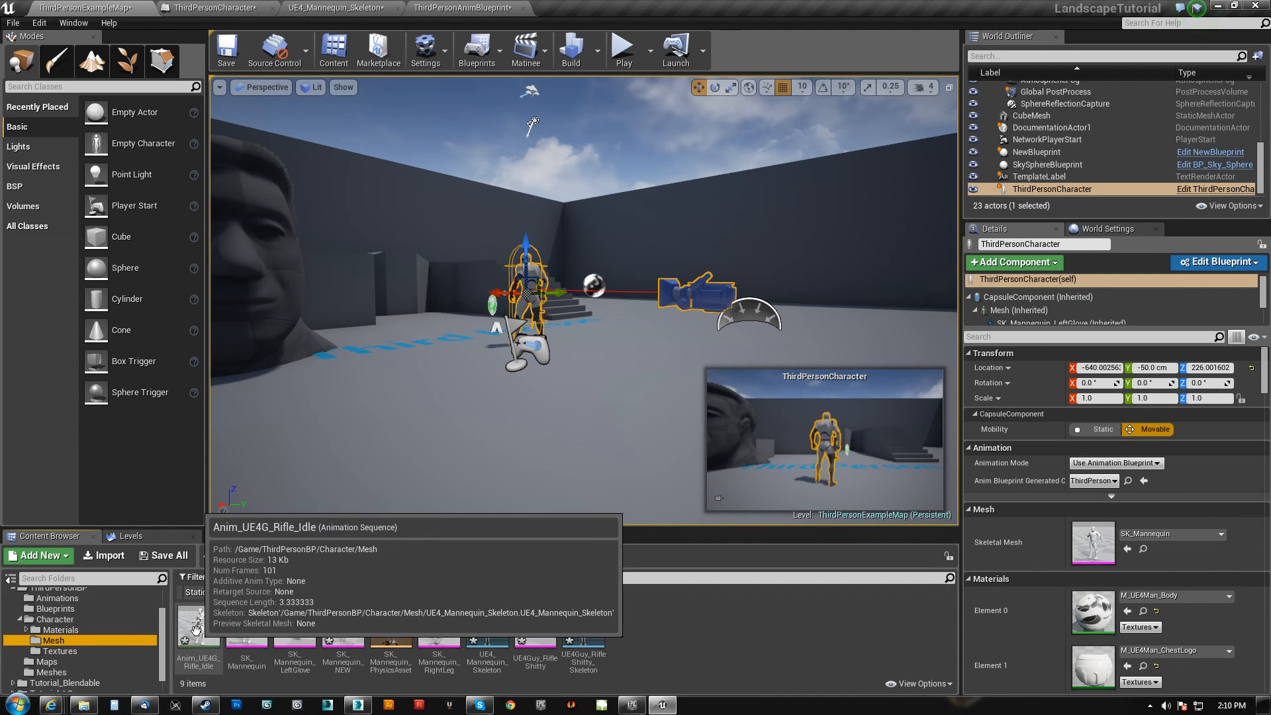
pyautogui.moveTo(196, 628); pyautogui.dragTo(70, 599)
pyautogui.click(94, 633)
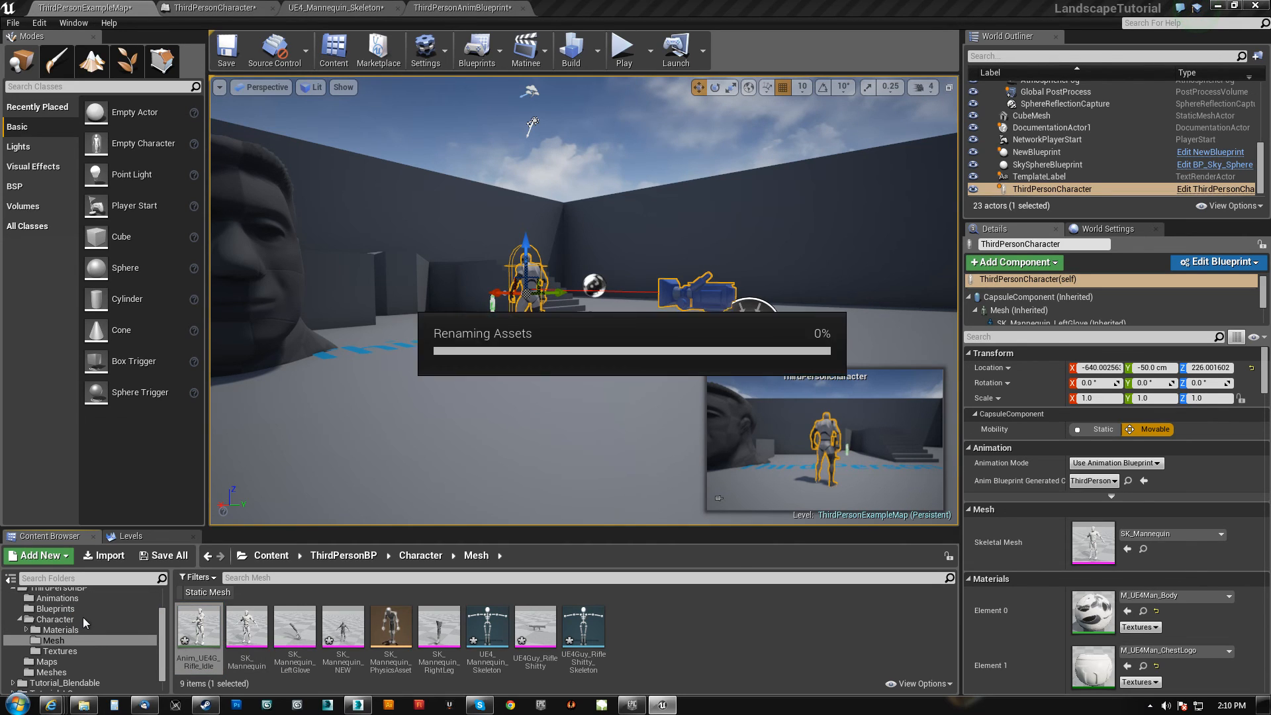
pyautogui.click(57, 597)
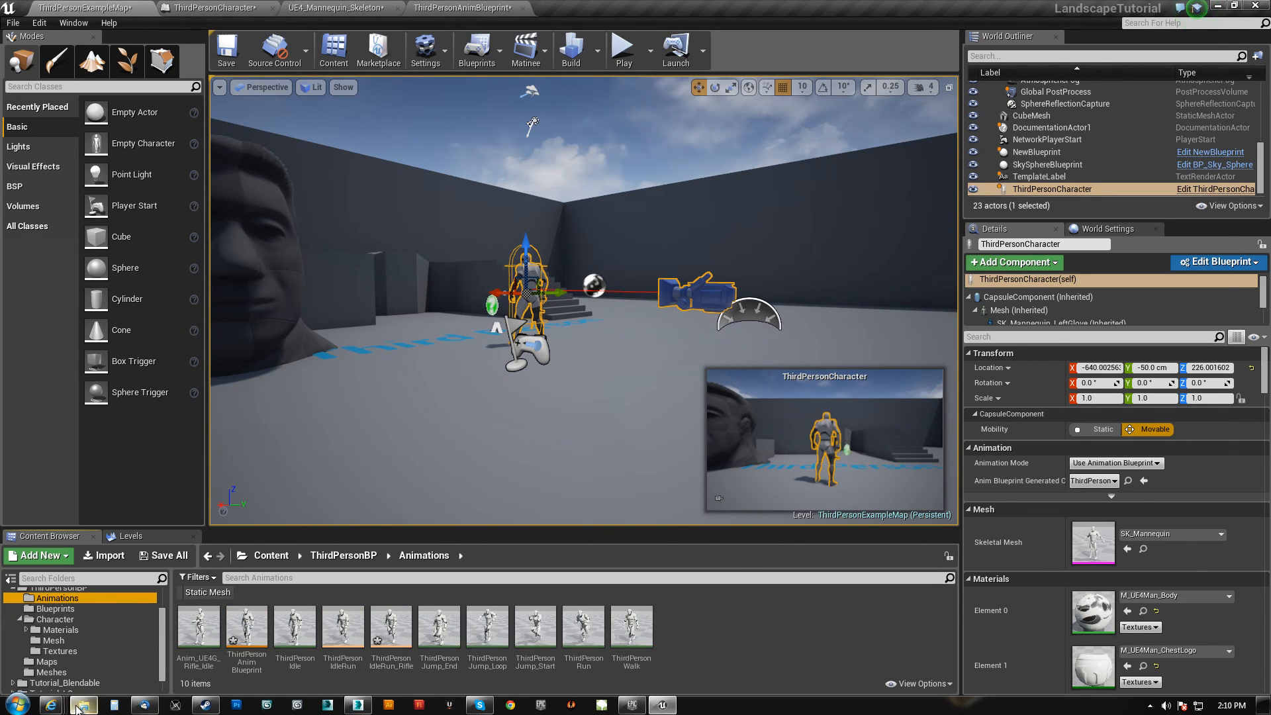
# - Import Anim_UE4G_Rifle_Walk.FBX into the Animations folder using UE4_Mannequin_Skeleton and the Exported Time animation length
pyautogui.click(79, 705)
pyautogui.click(1018, 107)
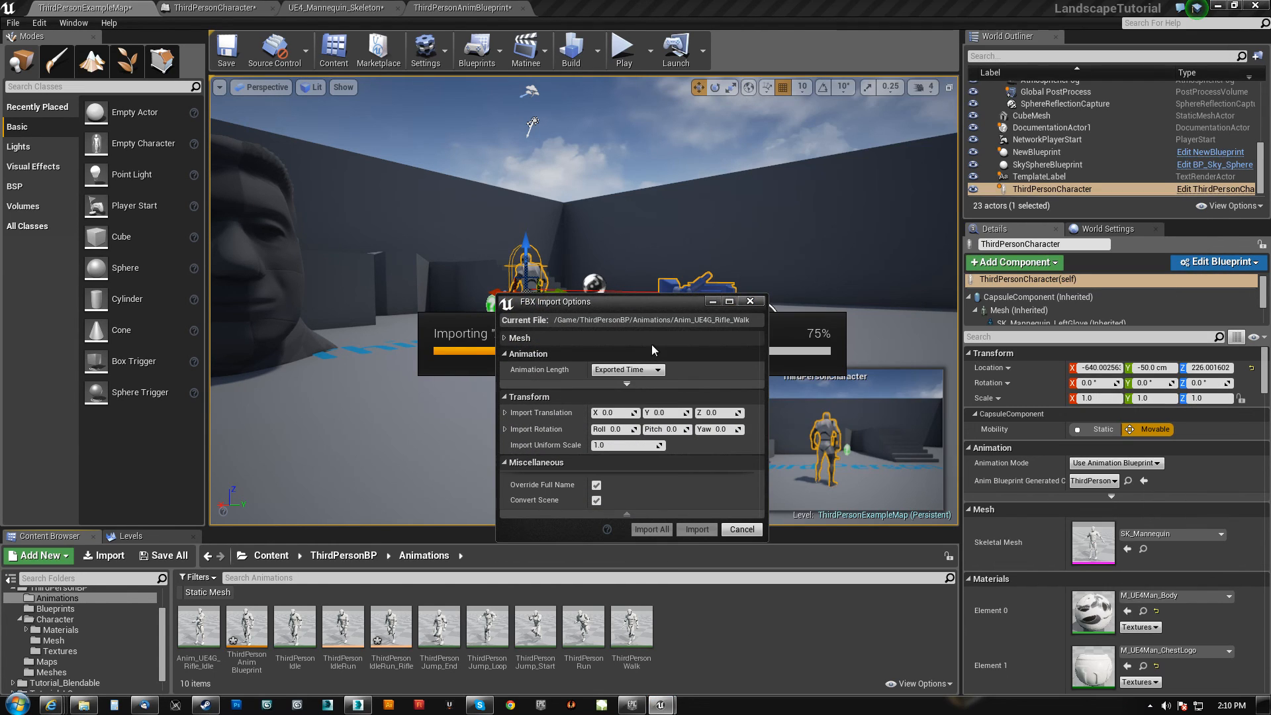
pyautogui.click(651, 341)
pyautogui.click(653, 353)
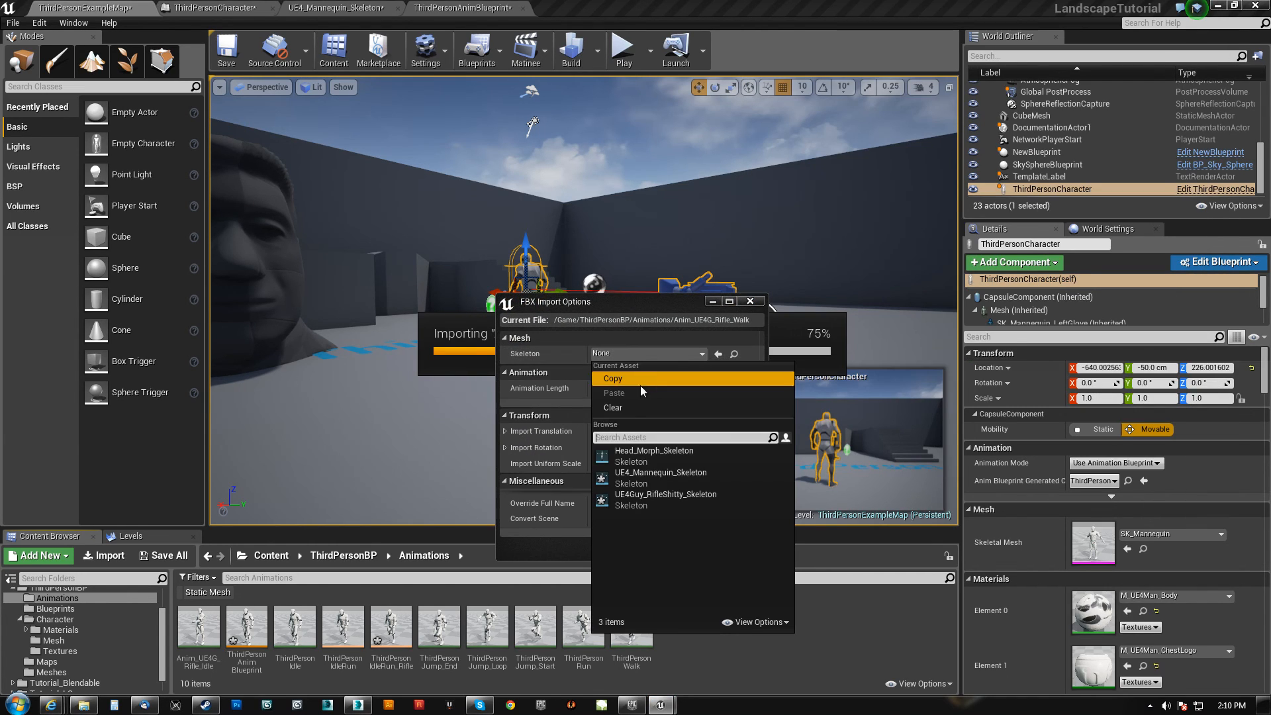
pyautogui.click(641, 479)
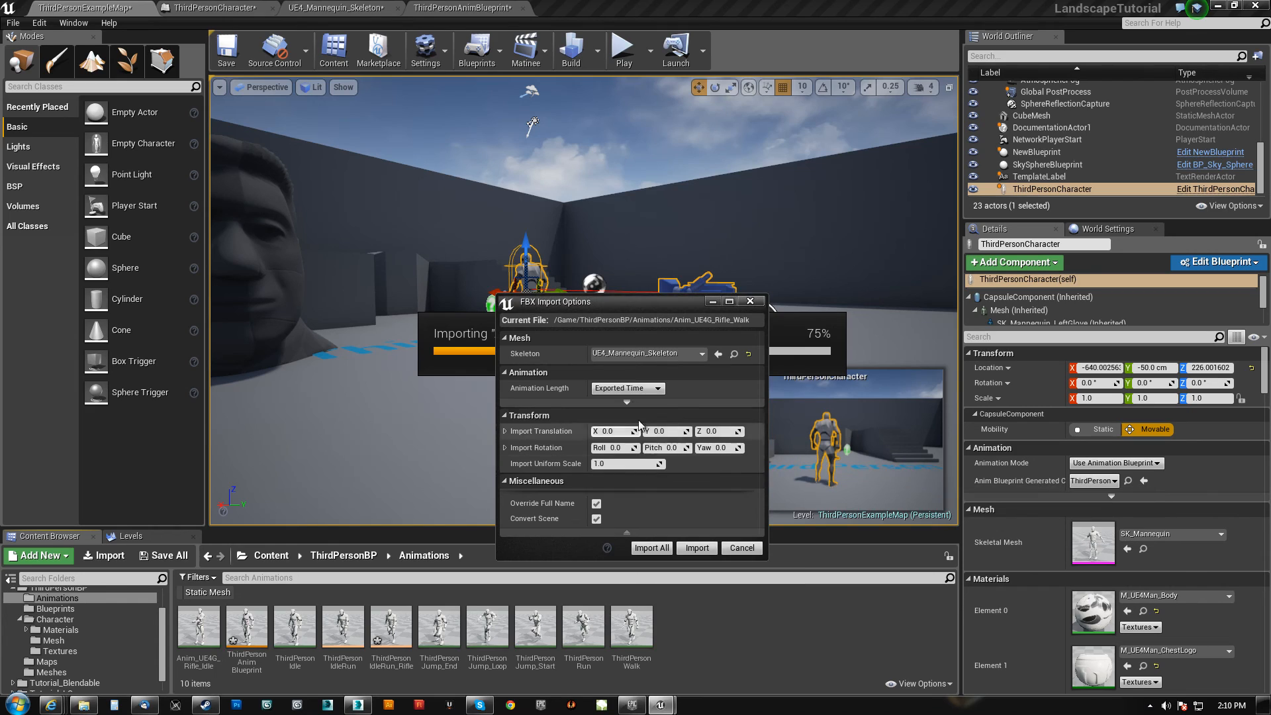
pyautogui.click(640, 354)
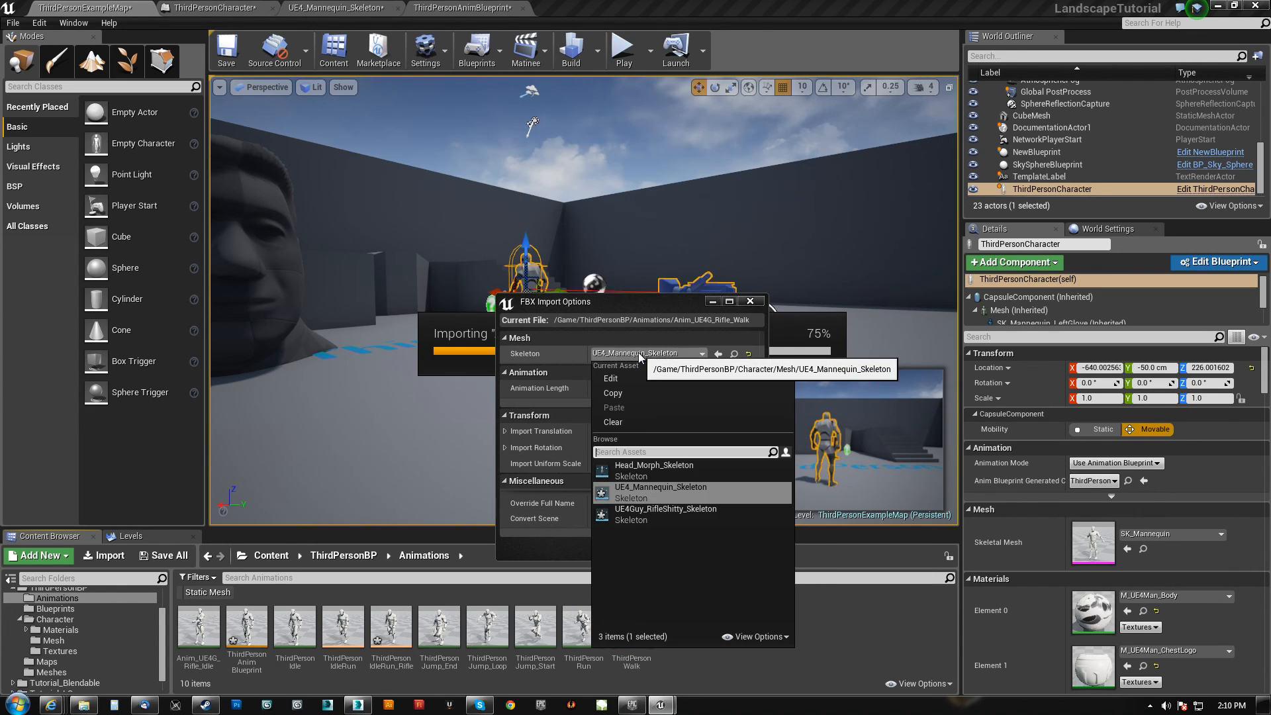
pyautogui.click(662, 391)
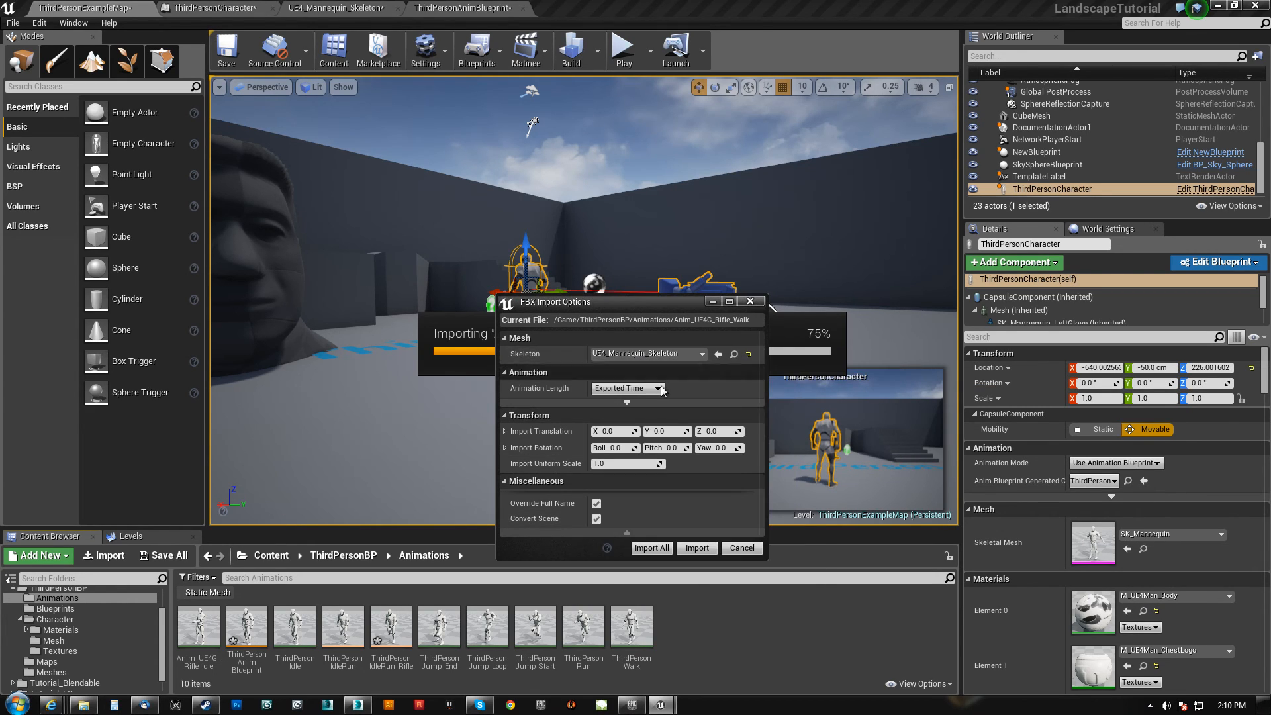
pyautogui.click(697, 548)
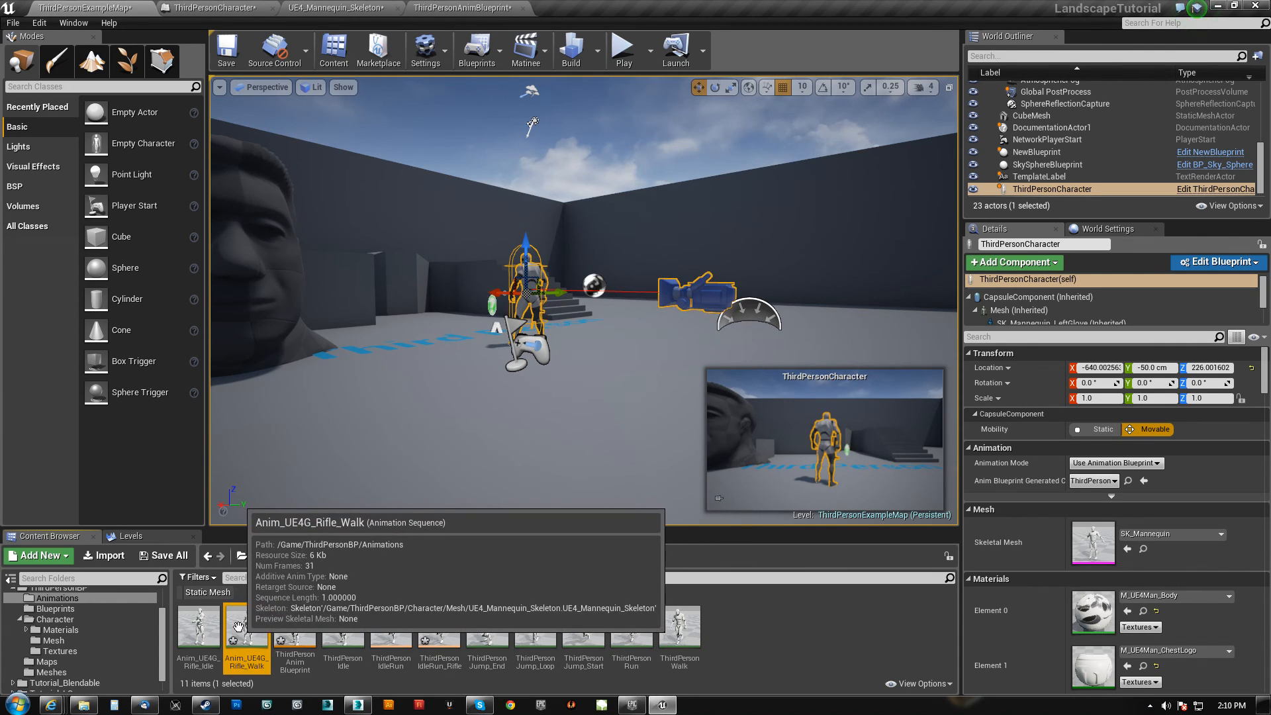
# - Replace the walk sample in the ThirdPersonIdleRun_Rifle blend space with Anim_UE4G_Rifle_Walk, and scrub through that animation to check it
pyautogui.click(465, 8)
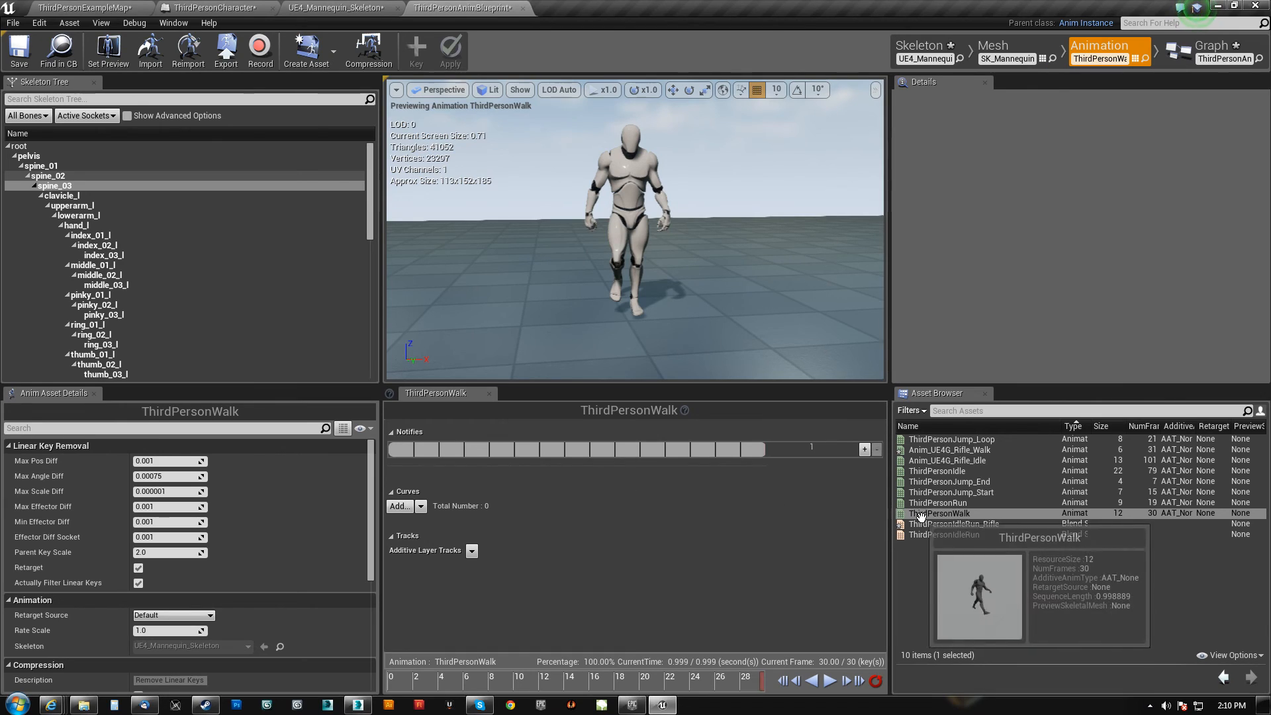
pyautogui.doubleClick(953, 523)
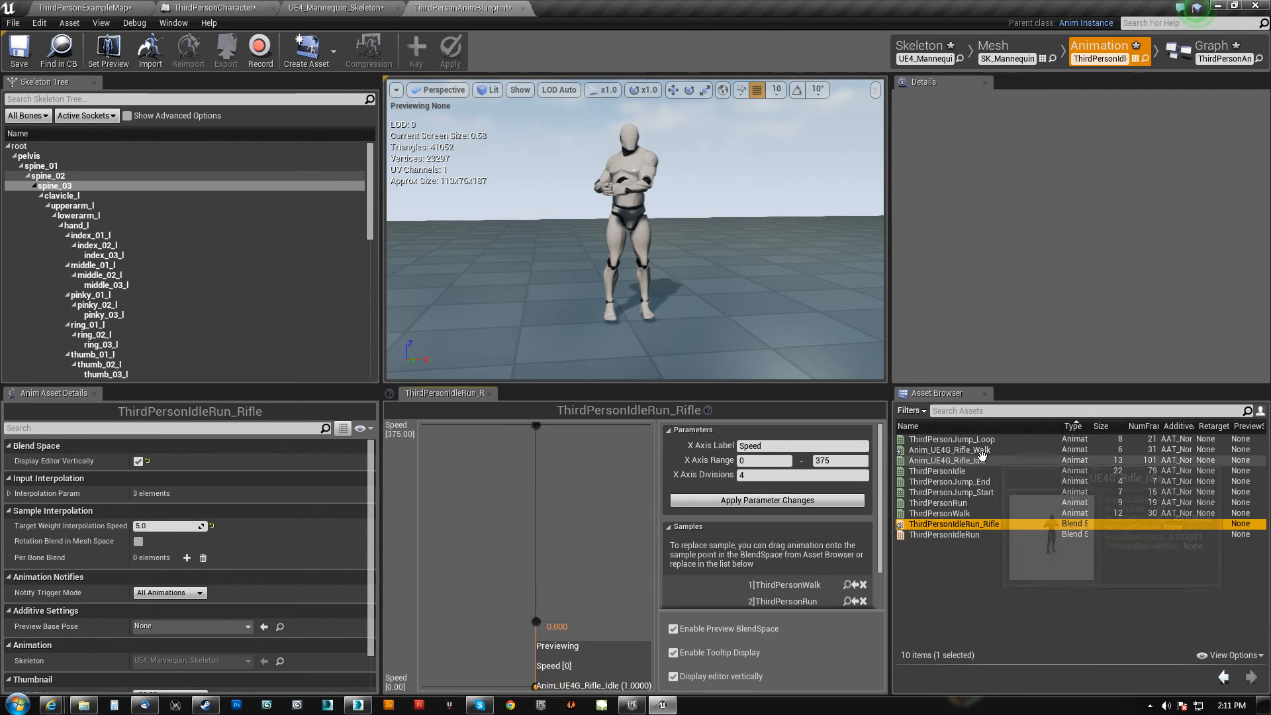
pyautogui.moveTo(950, 449); pyautogui.dragTo(538, 620)
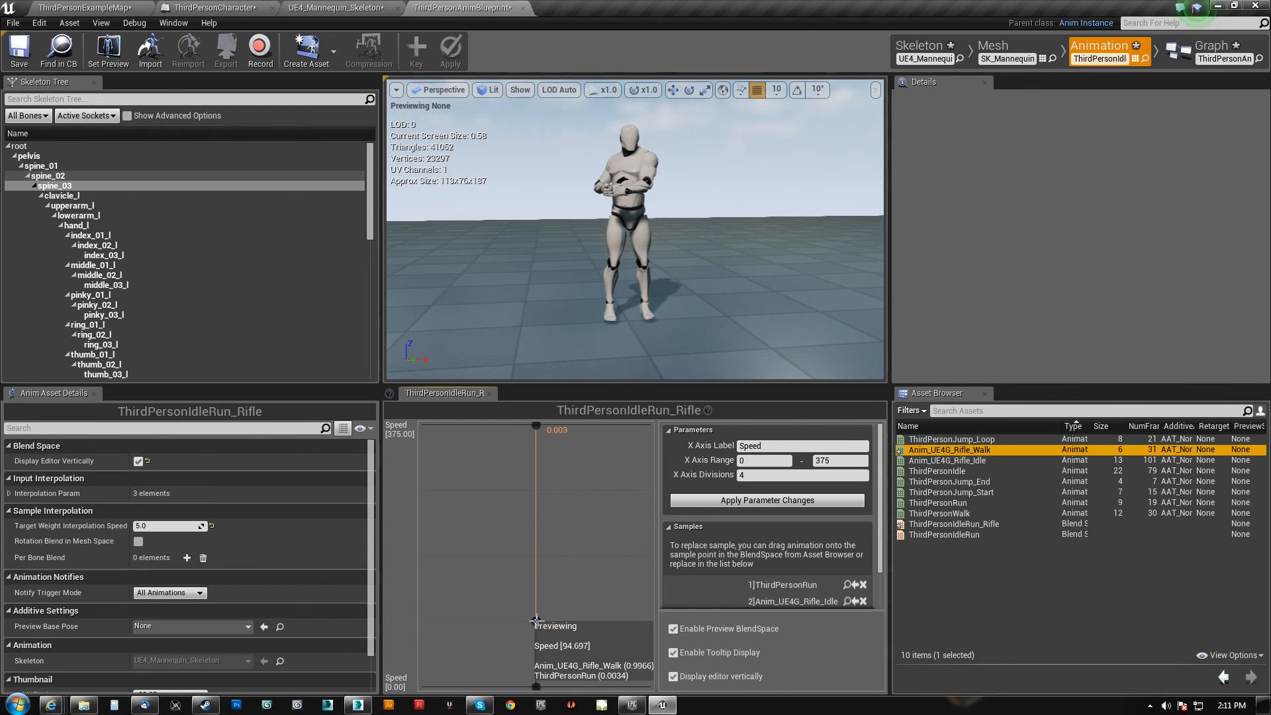
pyautogui.doubleClick(977, 451)
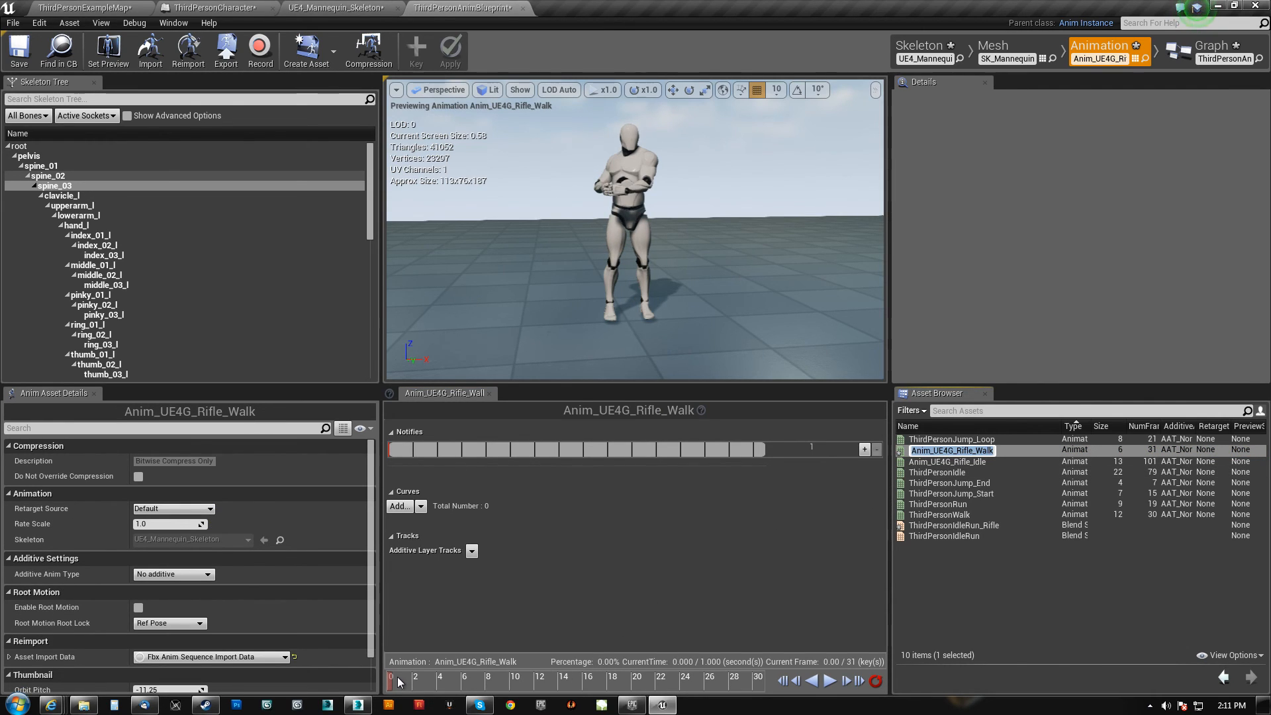
pyautogui.moveTo(399, 682); pyautogui.dragTo(556, 675)
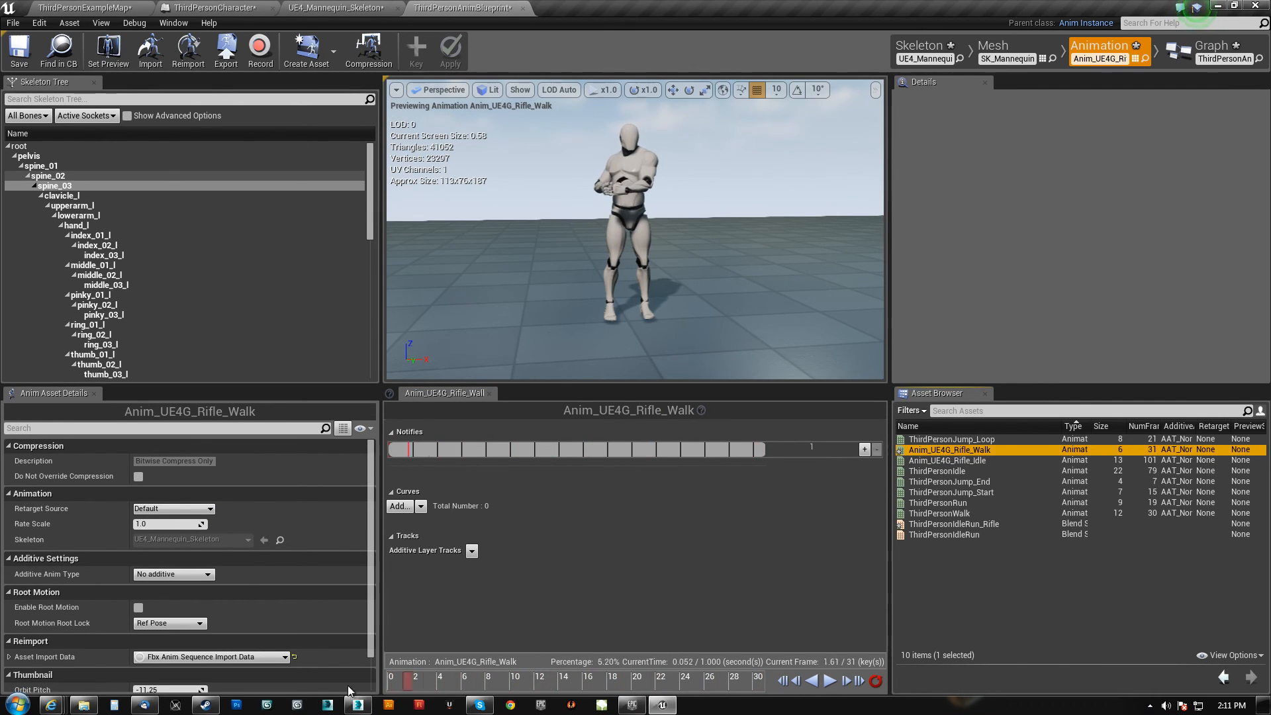
# - Preview the ThirdPersonIdleRun_Rifle blend space across its speeds and play the ThirdPersonIdle animation for comparison
pyautogui.doubleClick(950, 524)
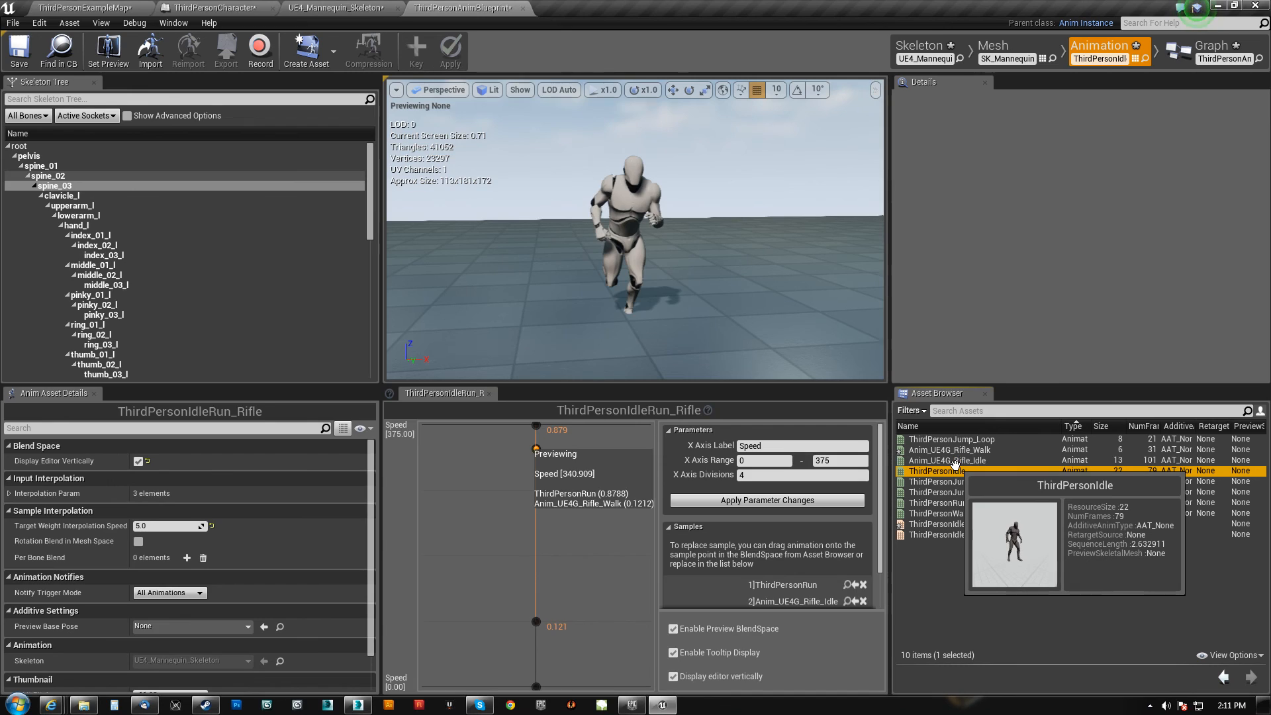
pyautogui.doubleClick(954, 465)
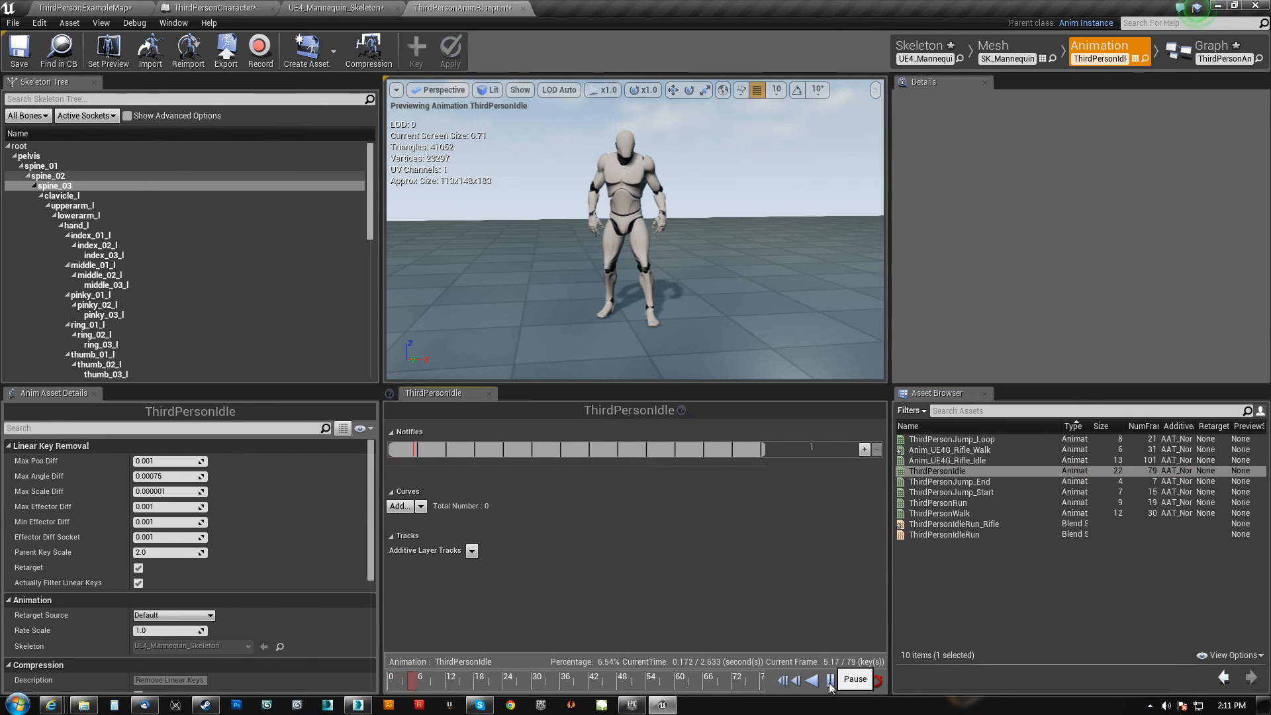
pyautogui.doubleClick(947, 524)
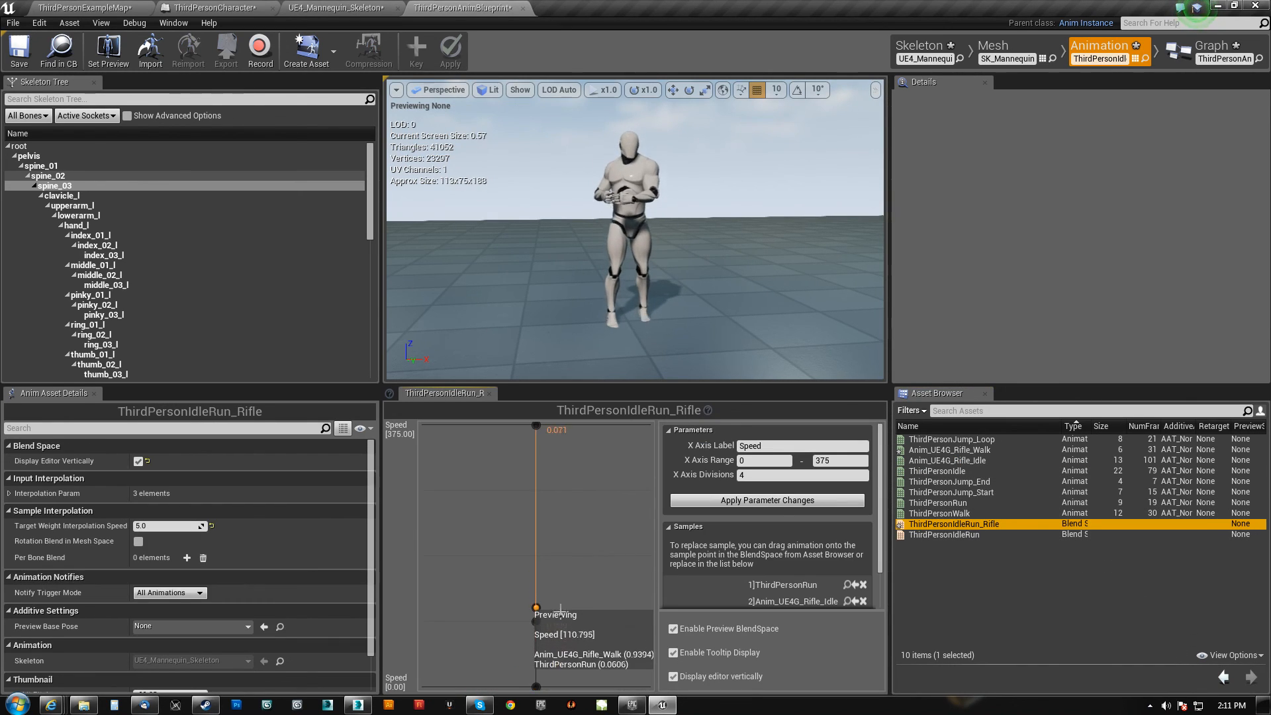
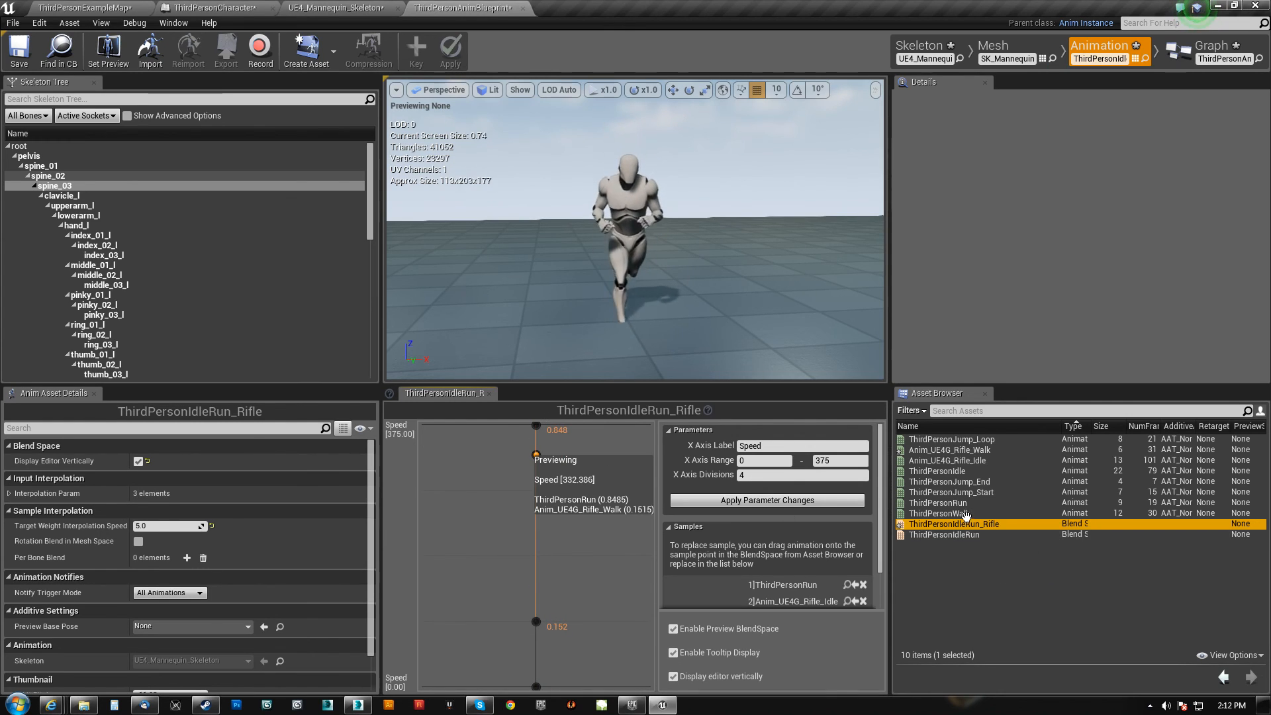
# - Replace the run sample at speed 375 with Anim_UE4G_Rifle_Walk, and save that animation and the ThirdPersonIdleRun_Rifle blend space
pyautogui.moveTo(949, 449); pyautogui.dragTo(532, 429)
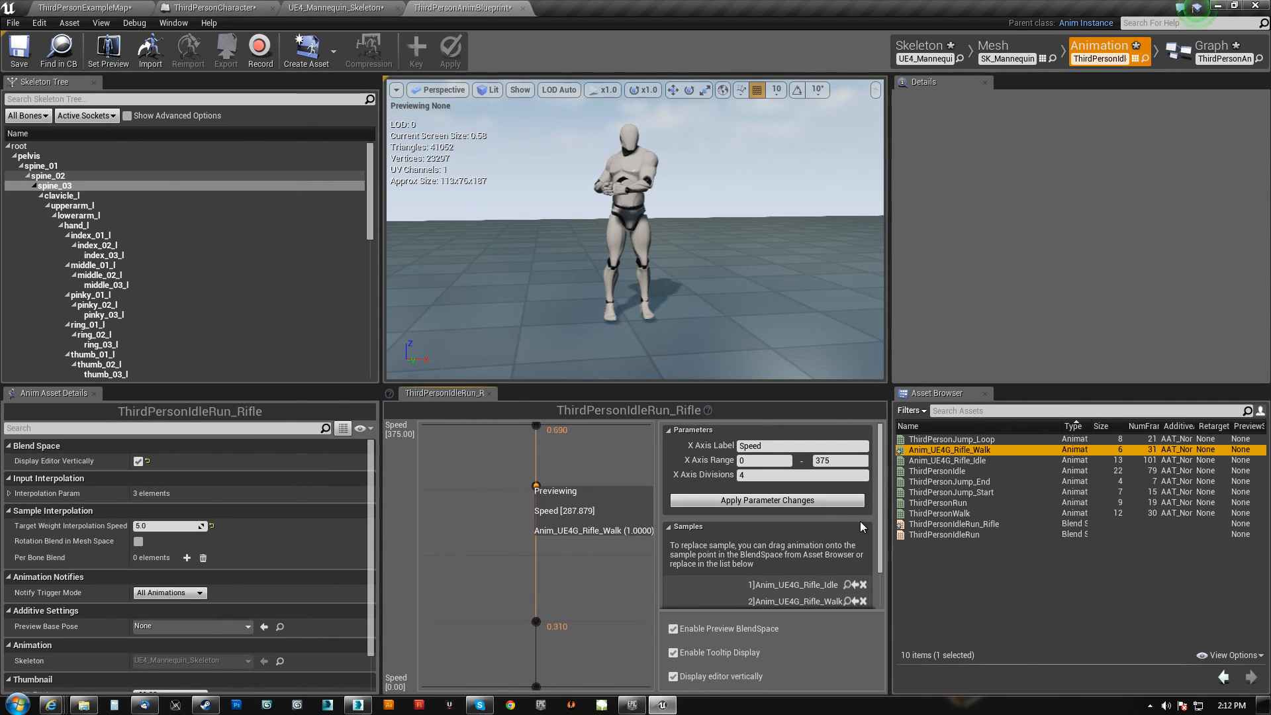
pyautogui.rightClick(943, 450)
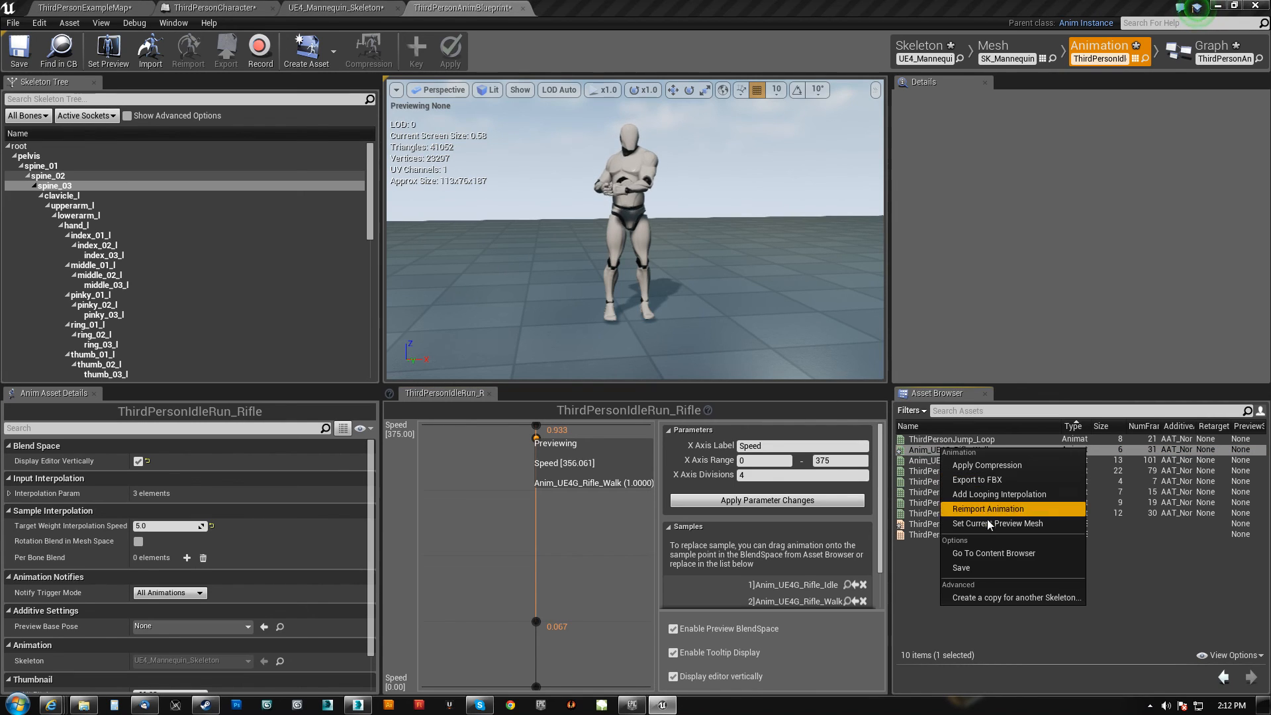
pyautogui.click(975, 555)
pyautogui.rightClick(926, 524)
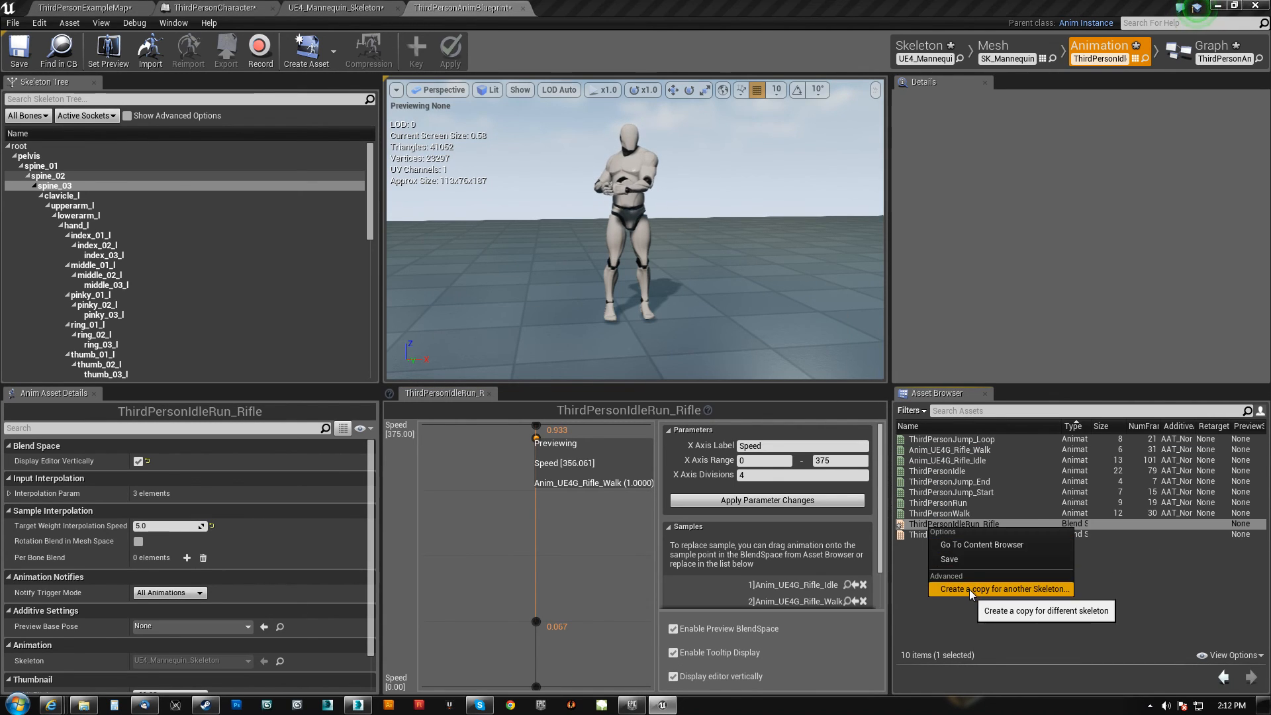
pyautogui.click(959, 556)
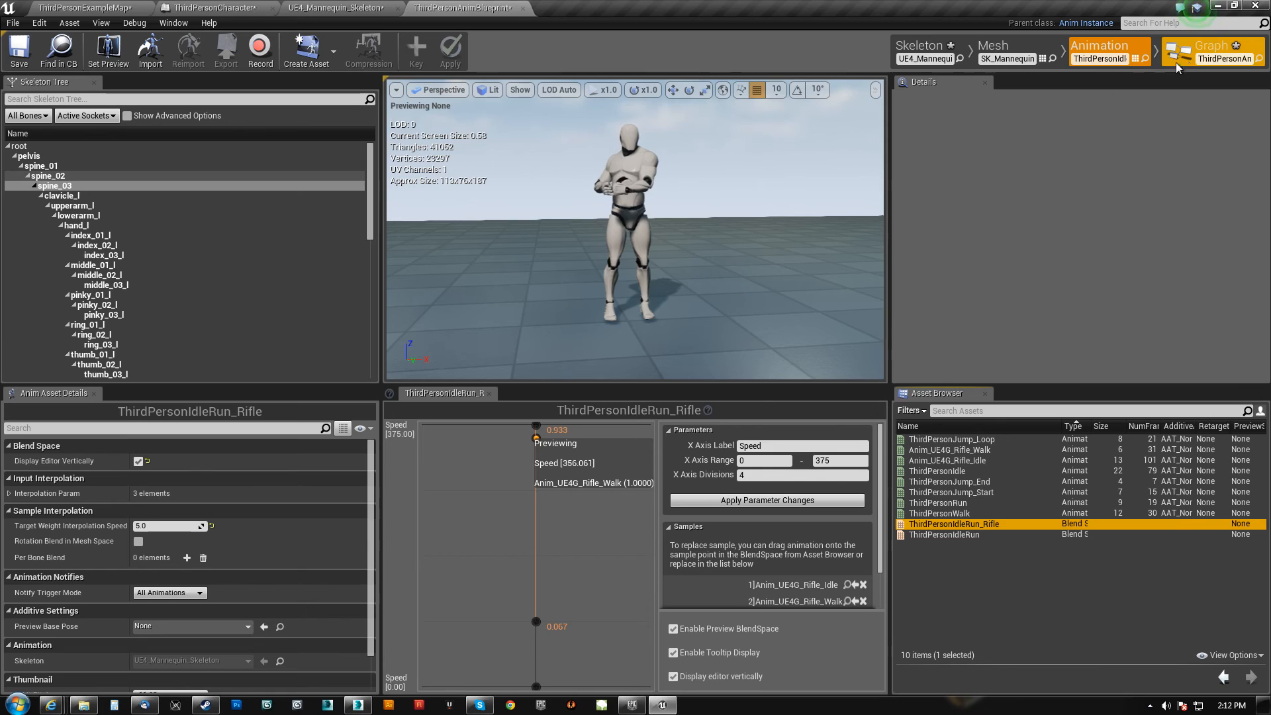
# - In the Idle/Run state graph, move the Speed and ThirdPersonIdleRun nodes farther away from the Final Animation Pose
pyautogui.click(1213, 46)
pyautogui.doubleClick(618, 276)
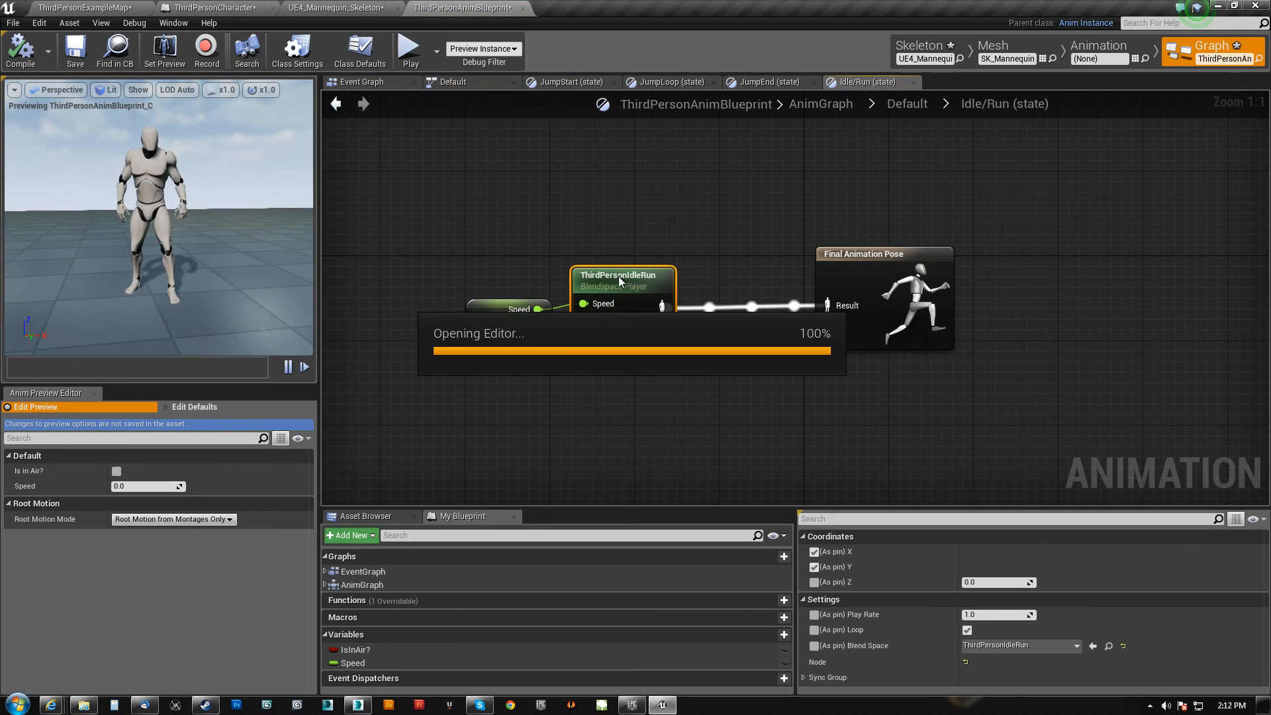
pyautogui.click(1213, 46)
pyautogui.moveTo(627, 342); pyautogui.dragTo(653, 368, button='right')
pyautogui.moveTo(510, 257); pyautogui.dragTo(639, 344)
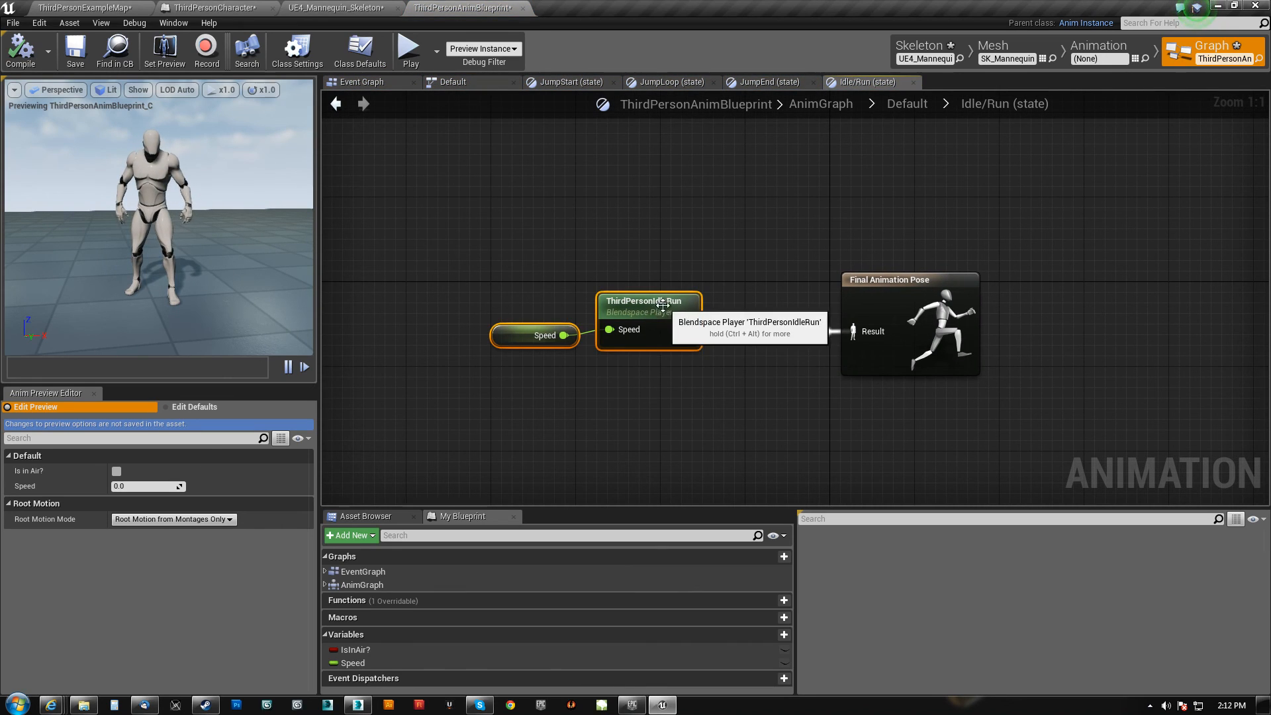
pyautogui.moveTo(663, 302); pyautogui.dragTo(526, 302)
pyautogui.moveTo(629, 225); pyautogui.dragTo(836, 207, button='right')
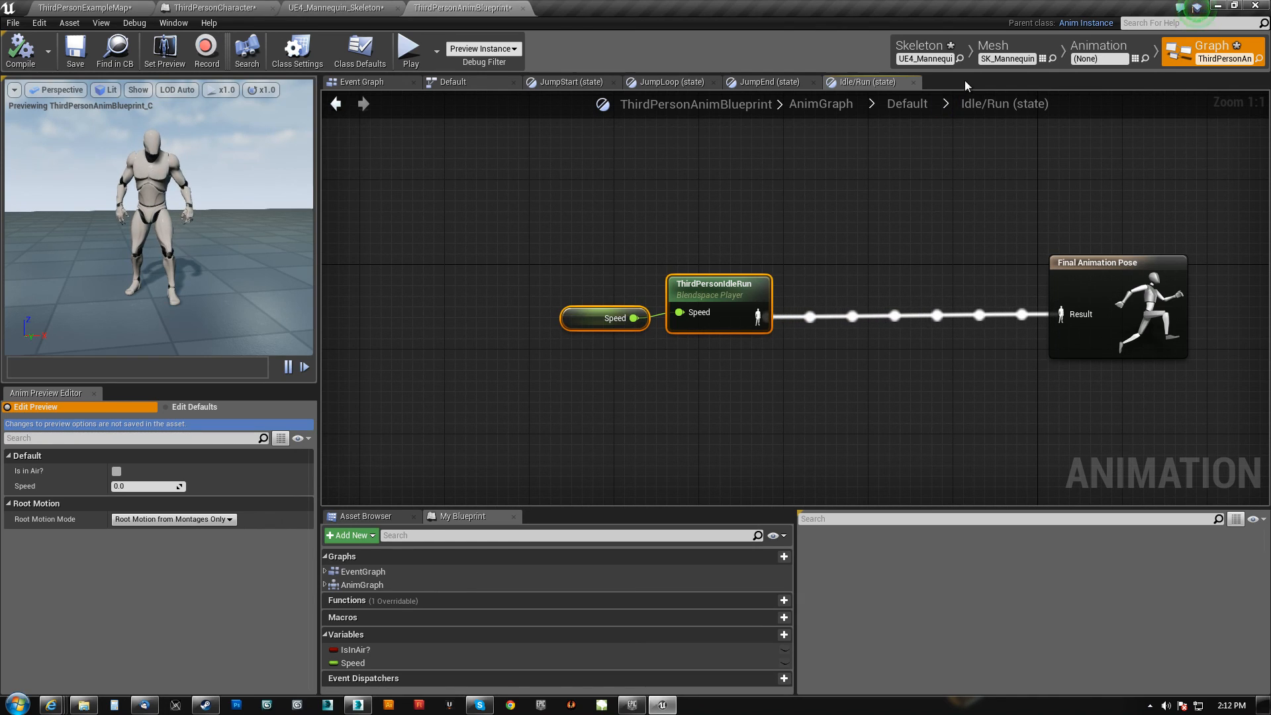
# - Add a ThirdPersonIdleRun_Rifle blendspace player driven by Speed, connect it to the Final Animation Pose in place of ThirdPersonIdleRun, and compile
pyautogui.click(365, 516)
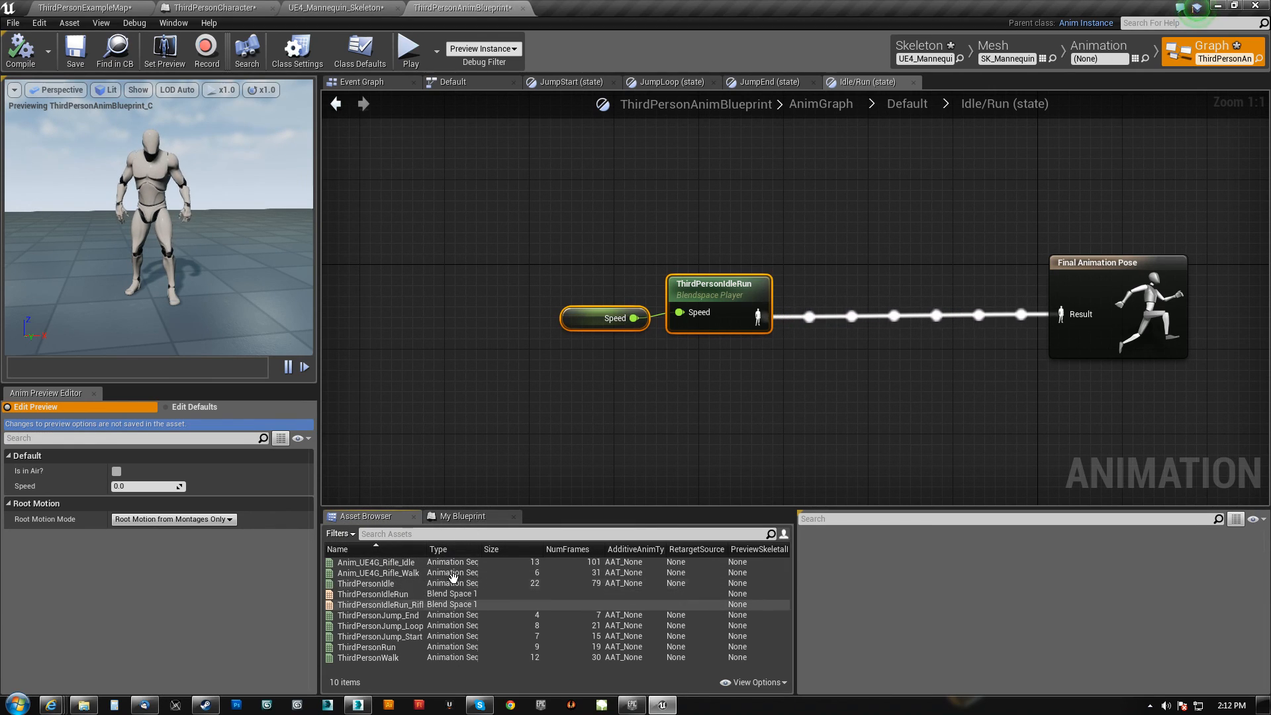
pyautogui.moveTo(432, 548); pyautogui.dragTo(479, 549)
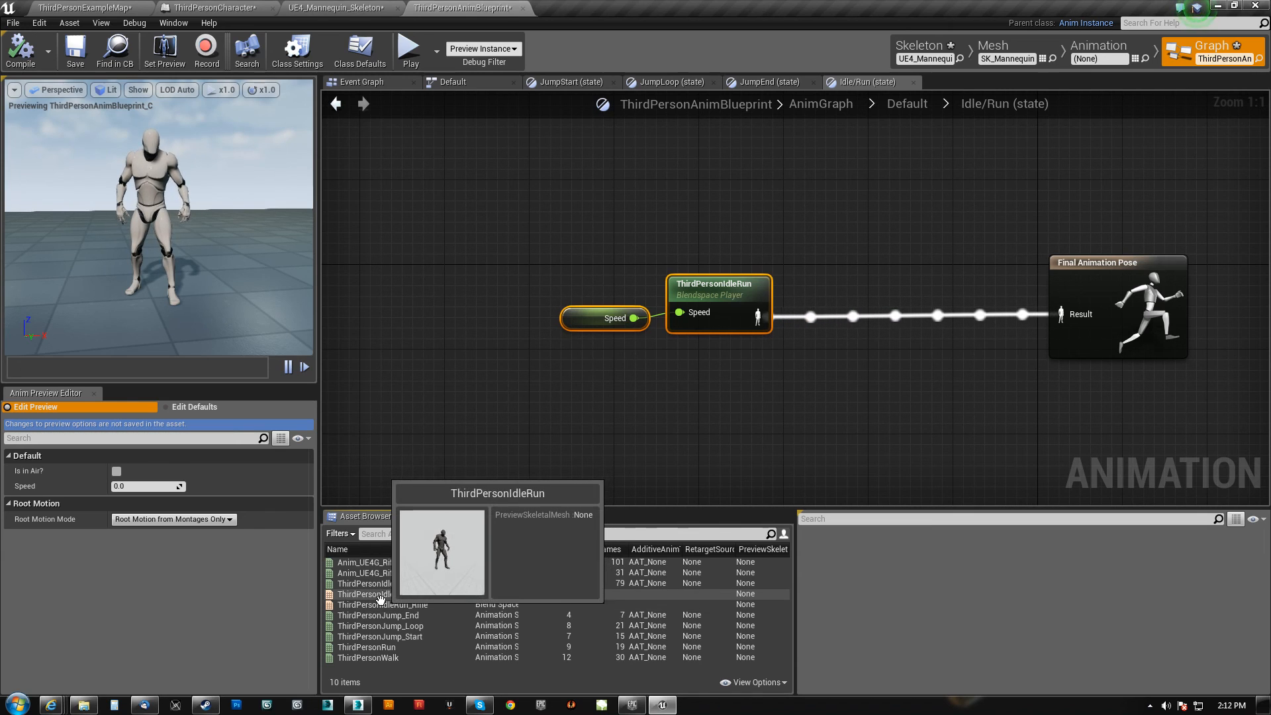
pyautogui.click(334, 605)
pyautogui.moveTo(334, 604); pyautogui.dragTo(734, 381)
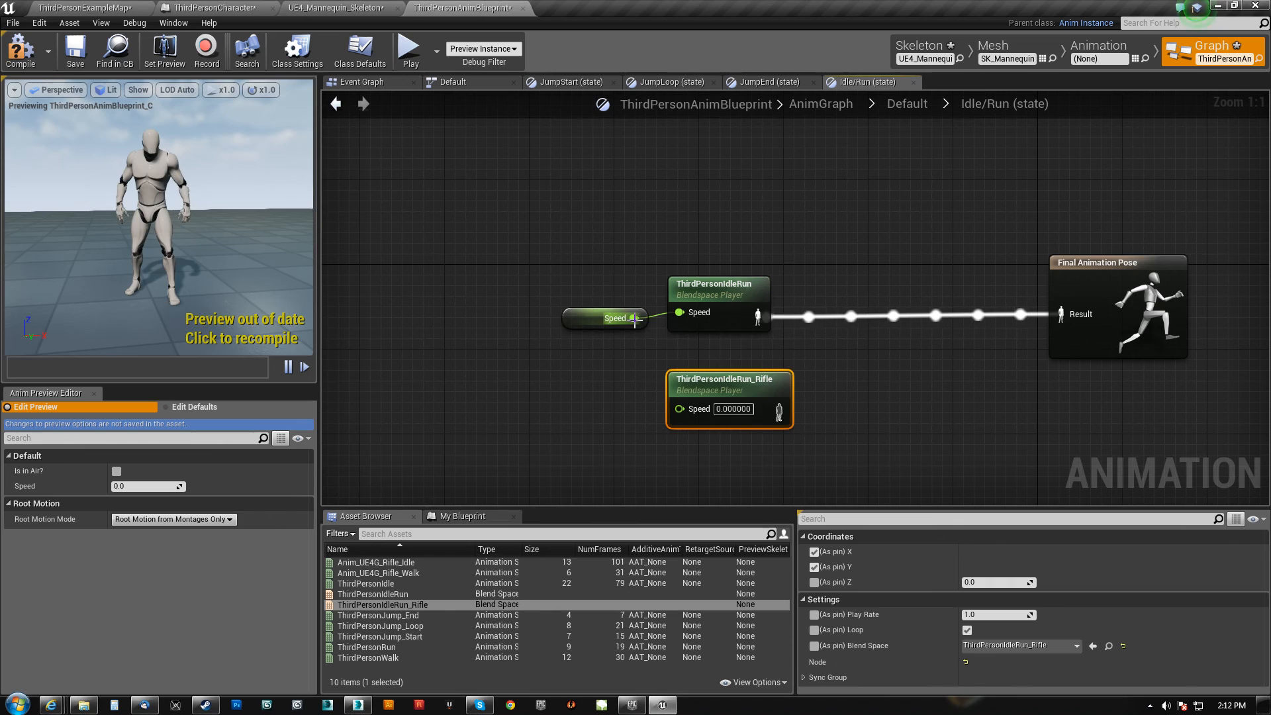
pyautogui.moveTo(780, 411); pyautogui.dragTo(1061, 314)
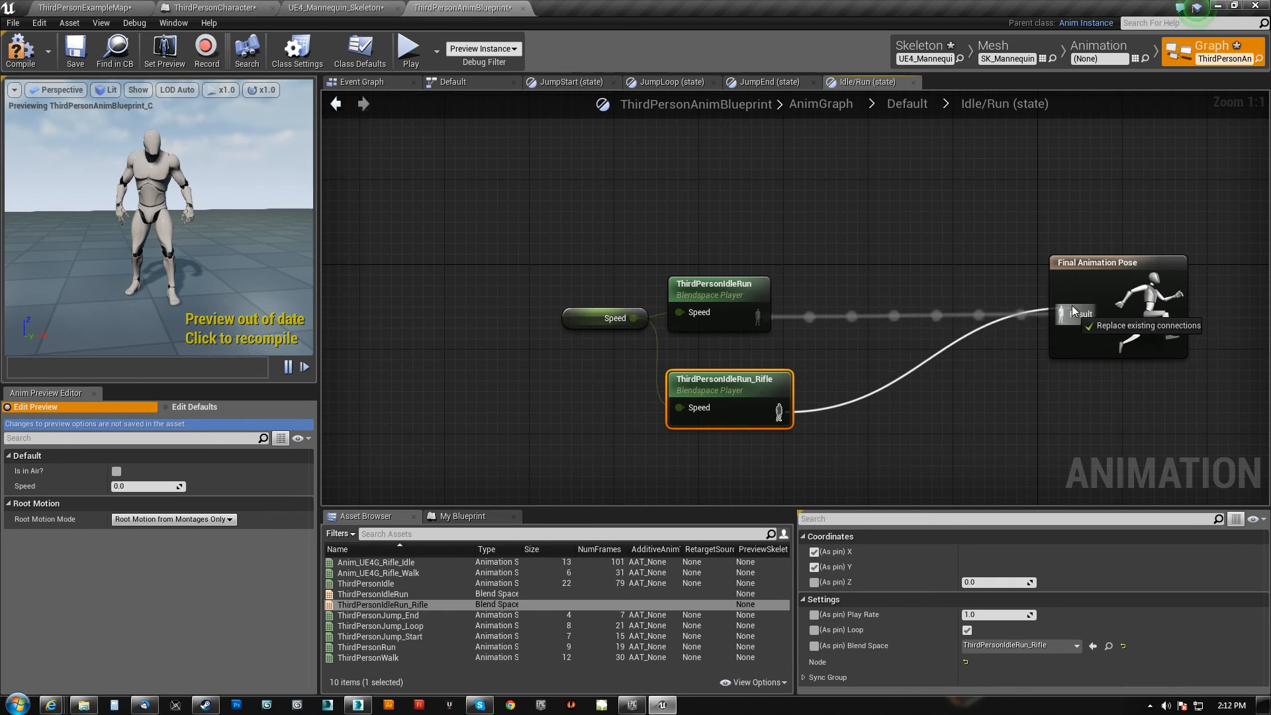
pyautogui.click(27, 53)
# - Play the ThirdPersonExampleMap level and walk the character around to check the rifle idle and walk animations, and stop playing
pyautogui.click(59, 9)
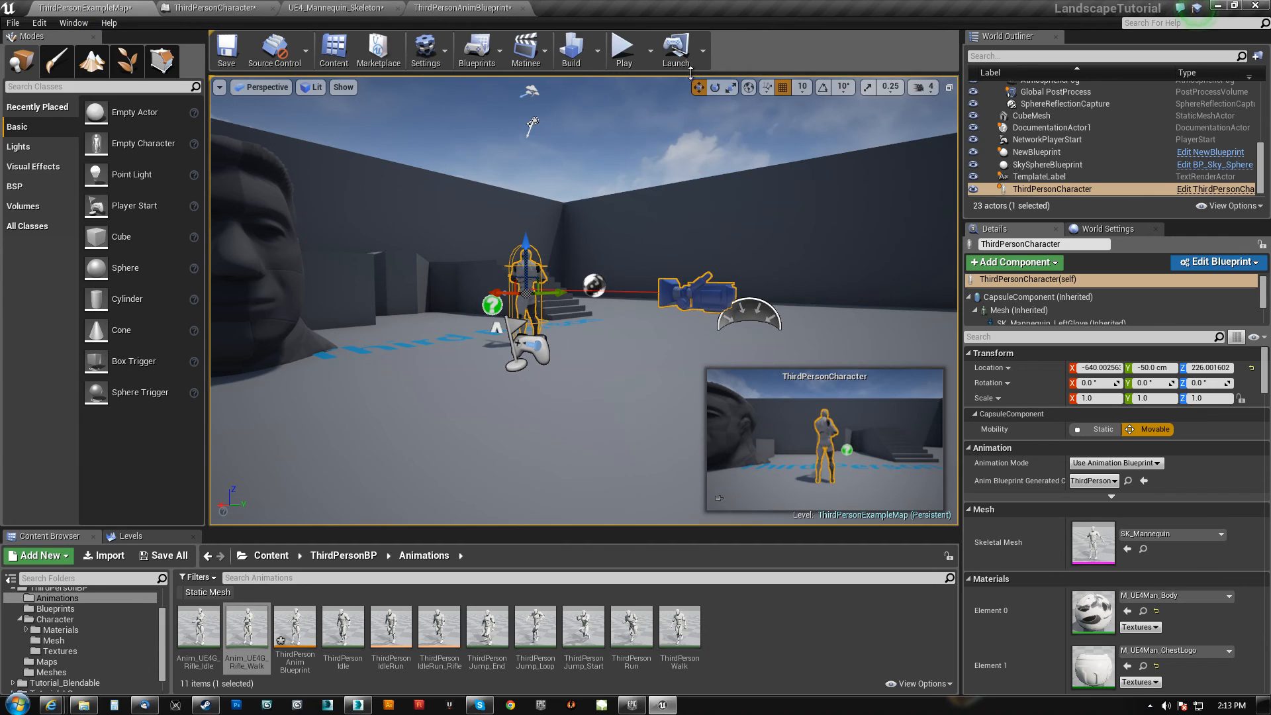
pyautogui.click(622, 49)
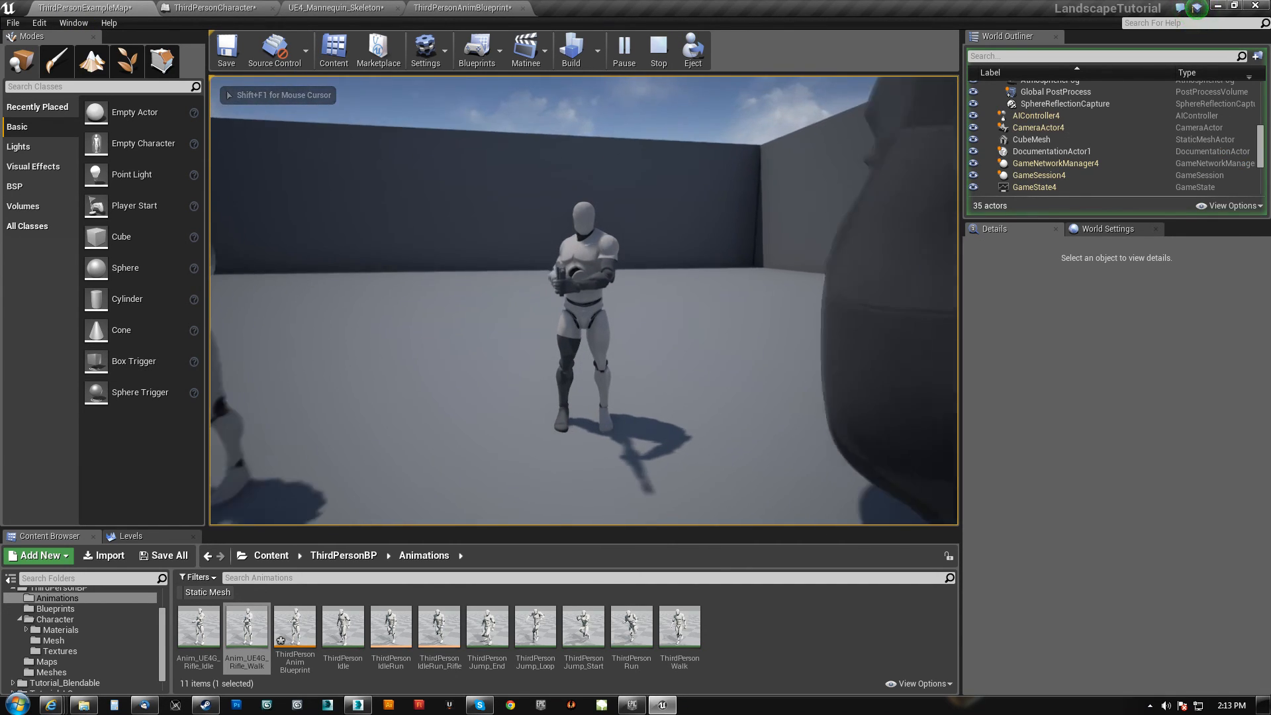
pyautogui.press('d')
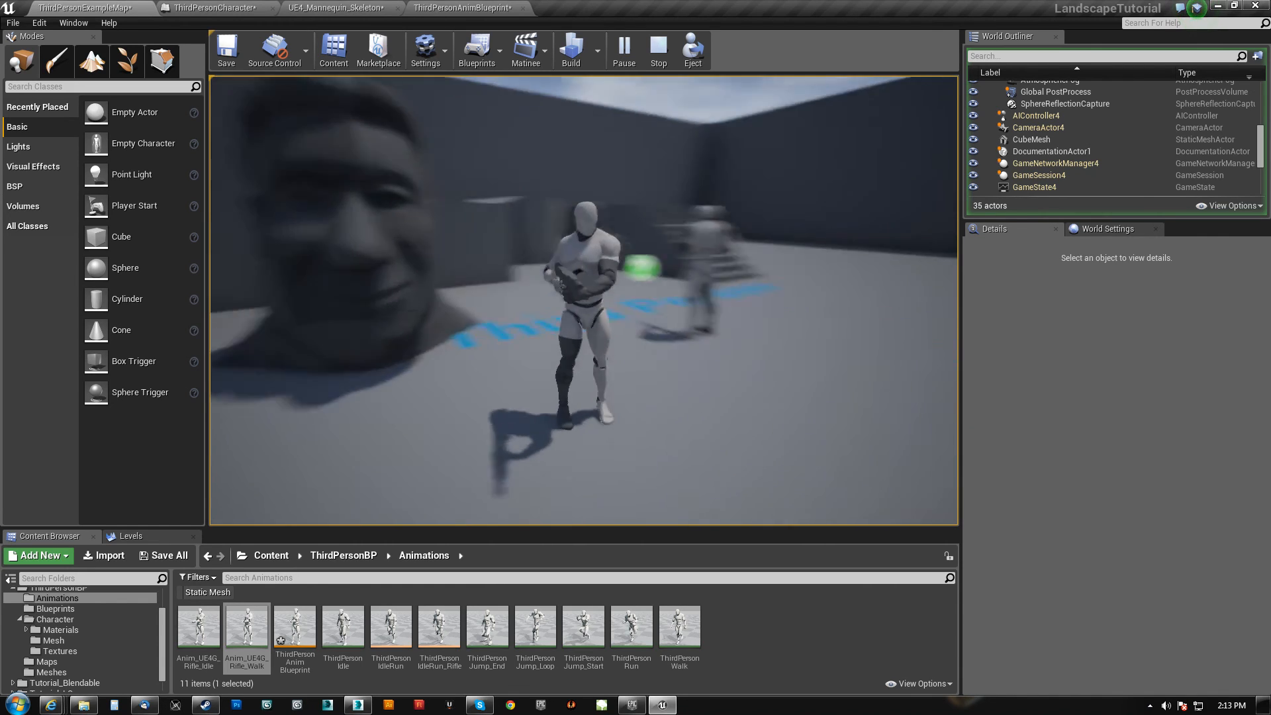
pyautogui.press('s')
pyautogui.press('s')
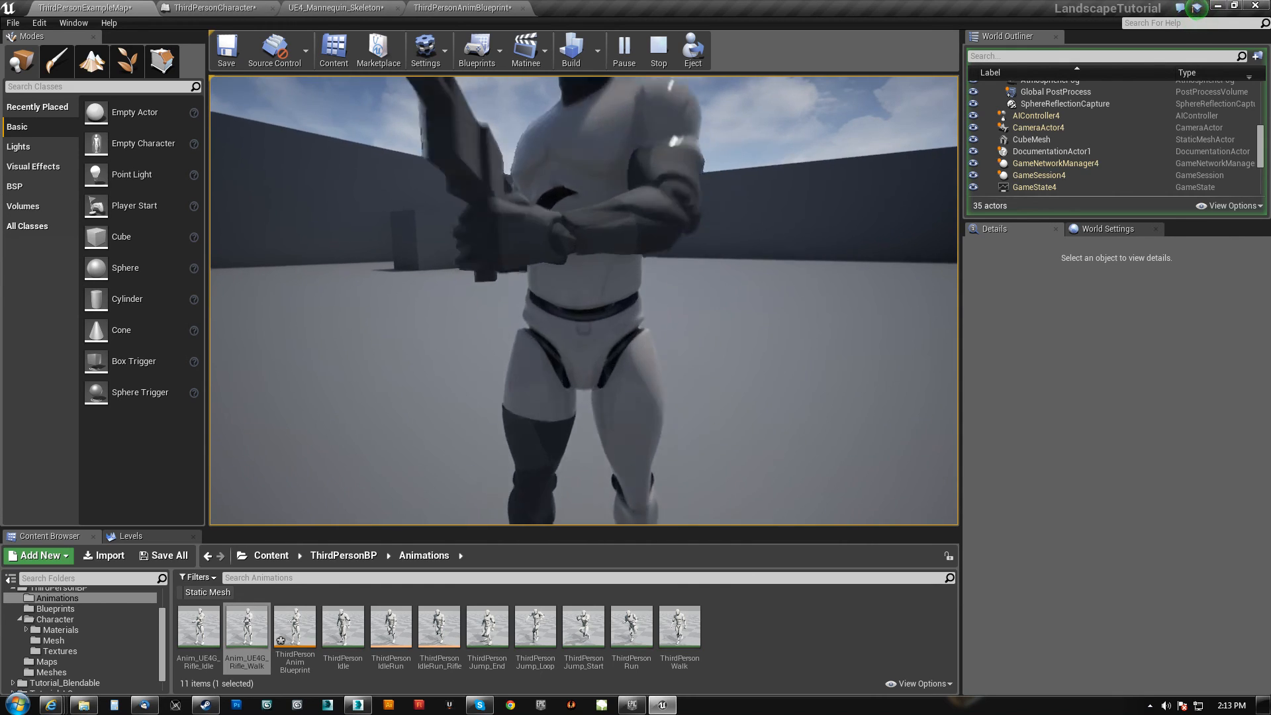
pyautogui.press('w')
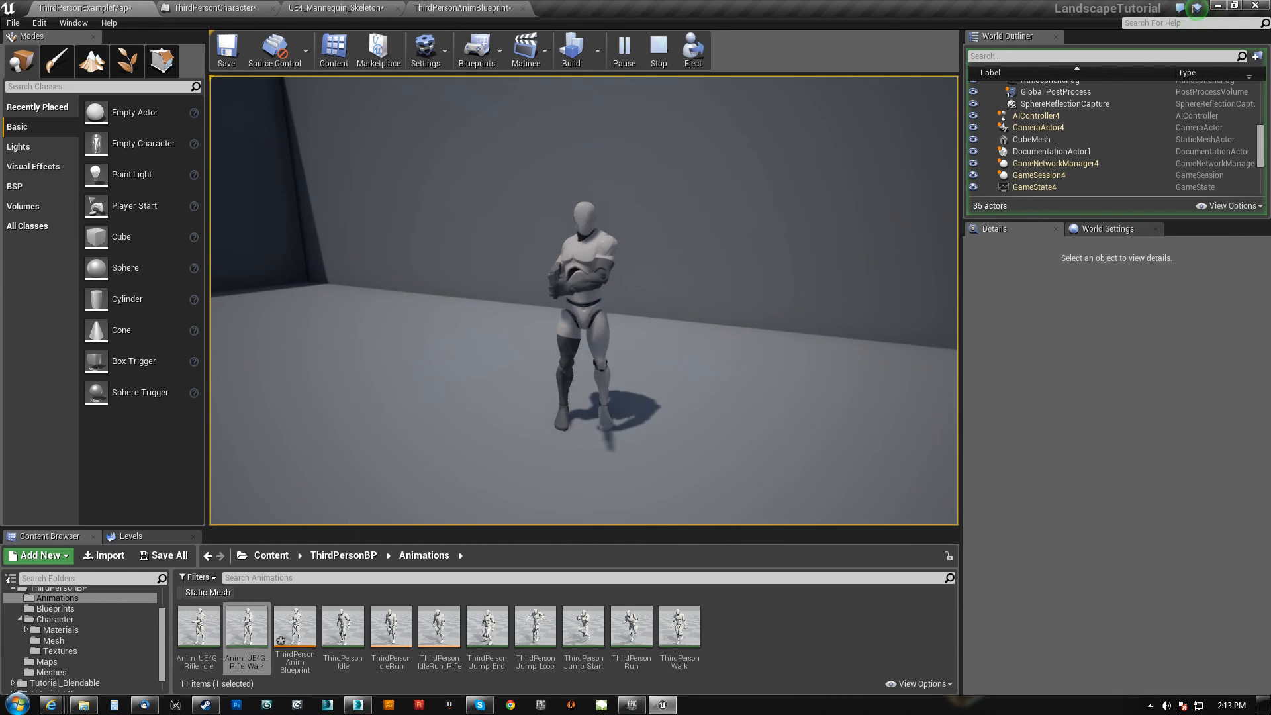
pyautogui.press('s')
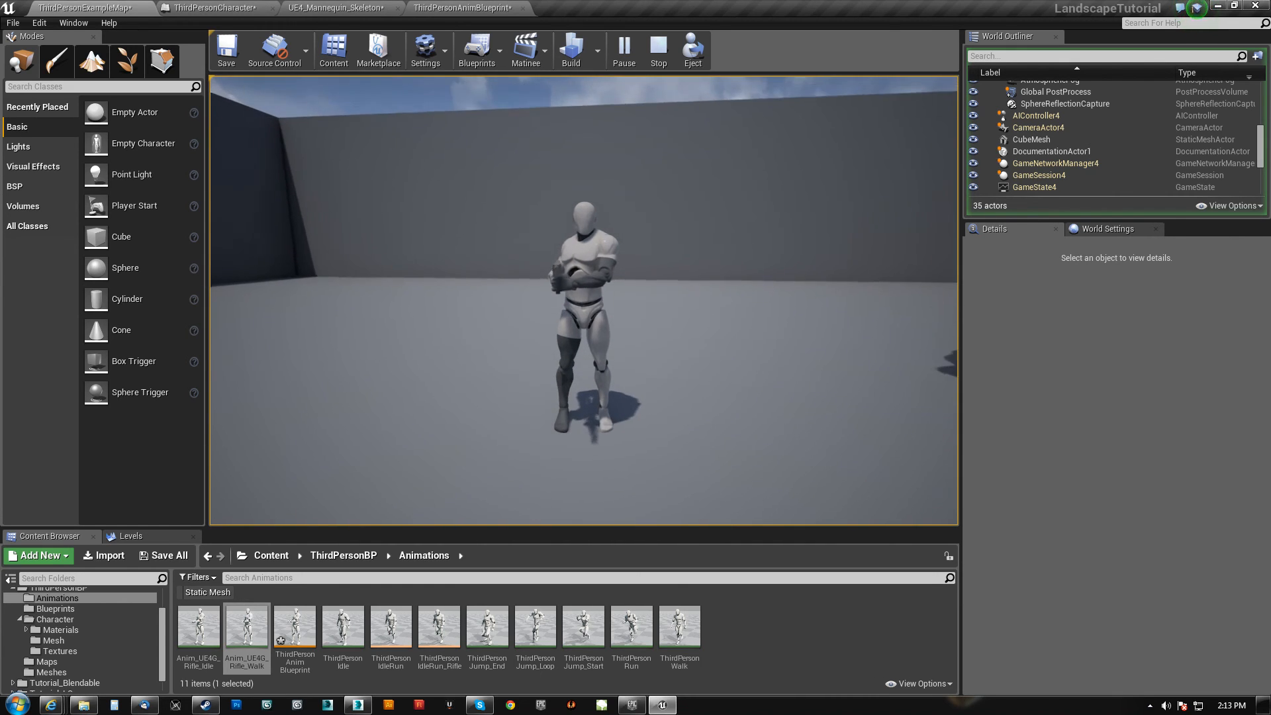
pyautogui.press('s')
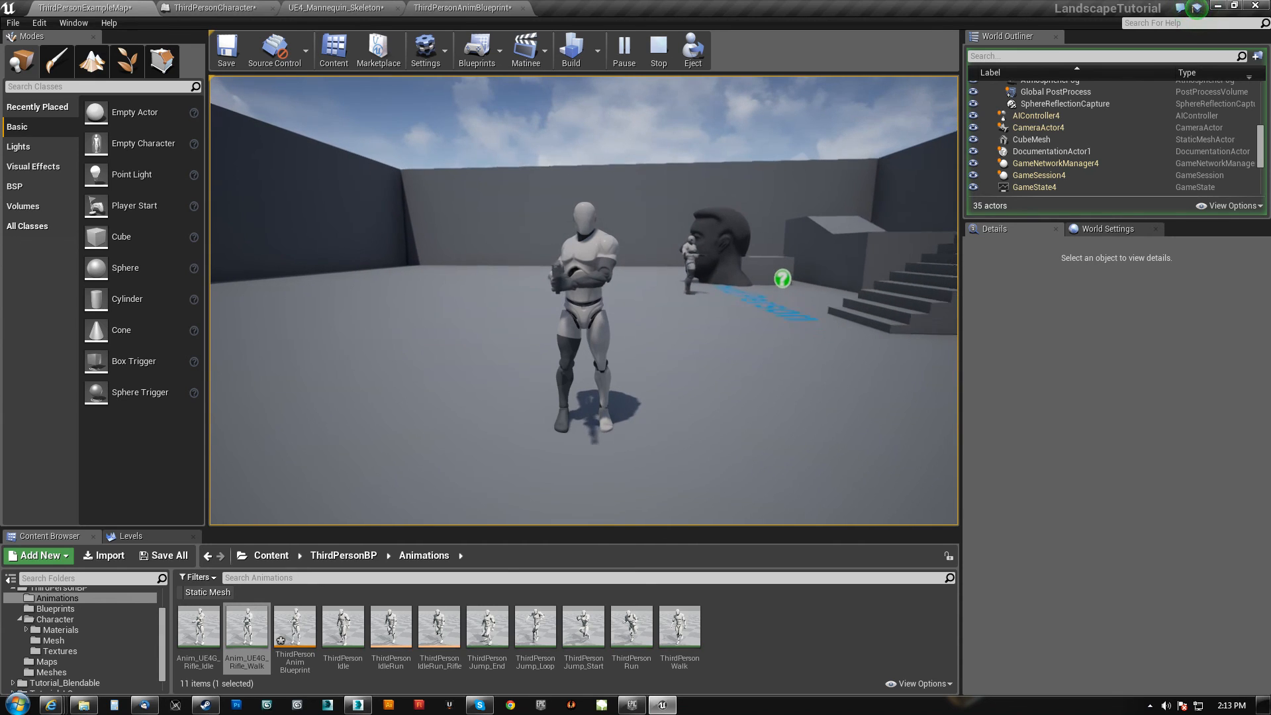
pyautogui.press('Escape')
# - Preview the ThirdPersonIdleRun and ThirdPersonIdleRun_Rifle blend spaces, and return to the Idle/Run state graph
pyautogui.moveTo(827, 453); pyautogui.dragTo(744, 371, button='right')
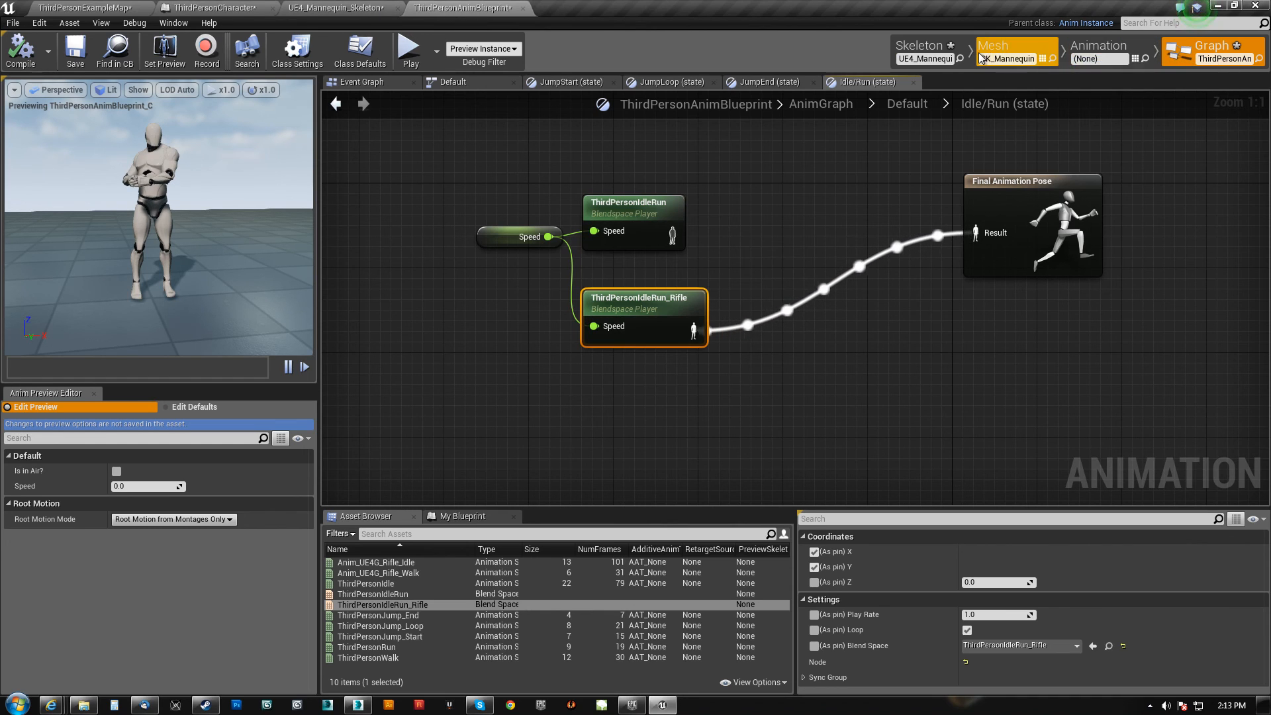
pyautogui.click(923, 46)
pyautogui.click(1092, 44)
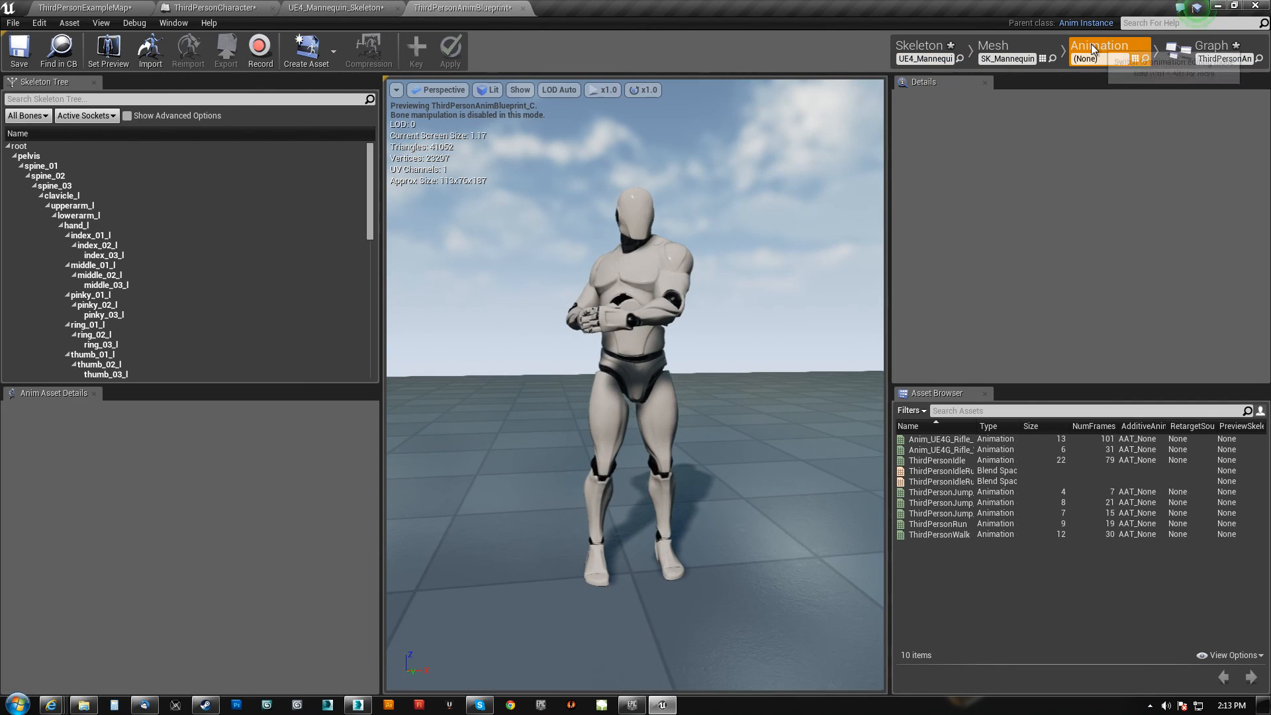
pyautogui.doubleClick(981, 473)
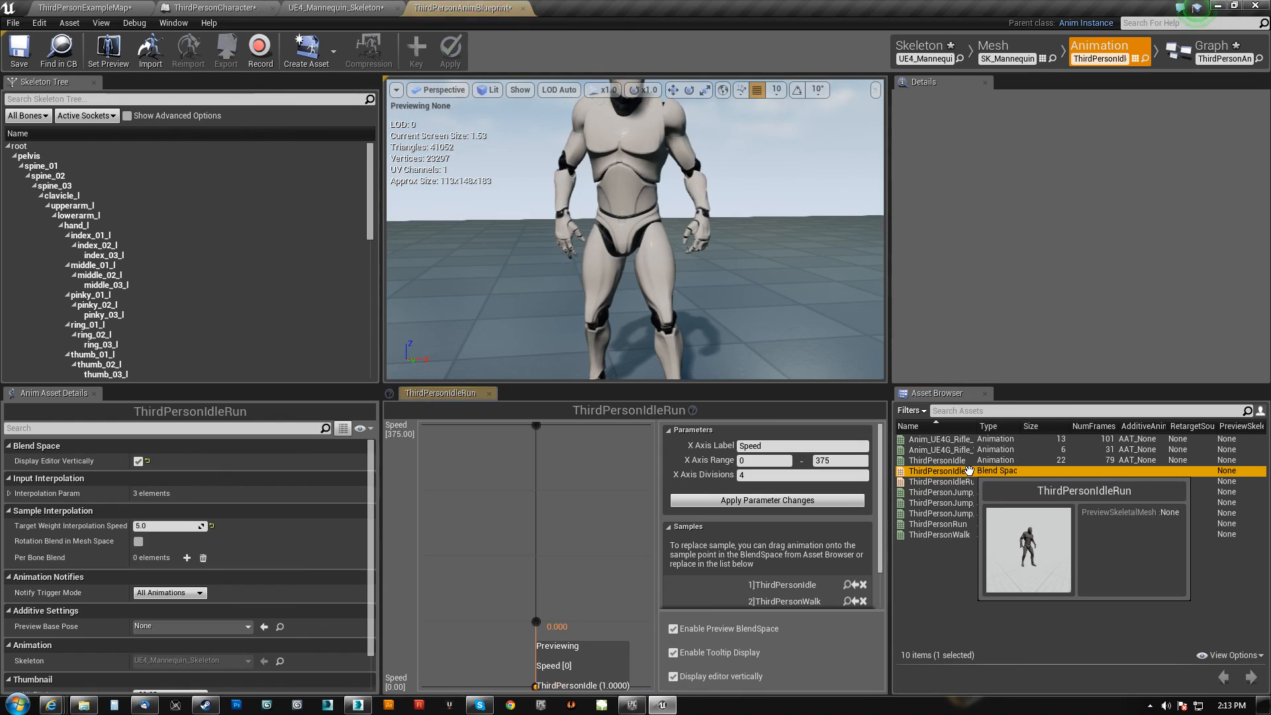
pyautogui.doubleClick(964, 484)
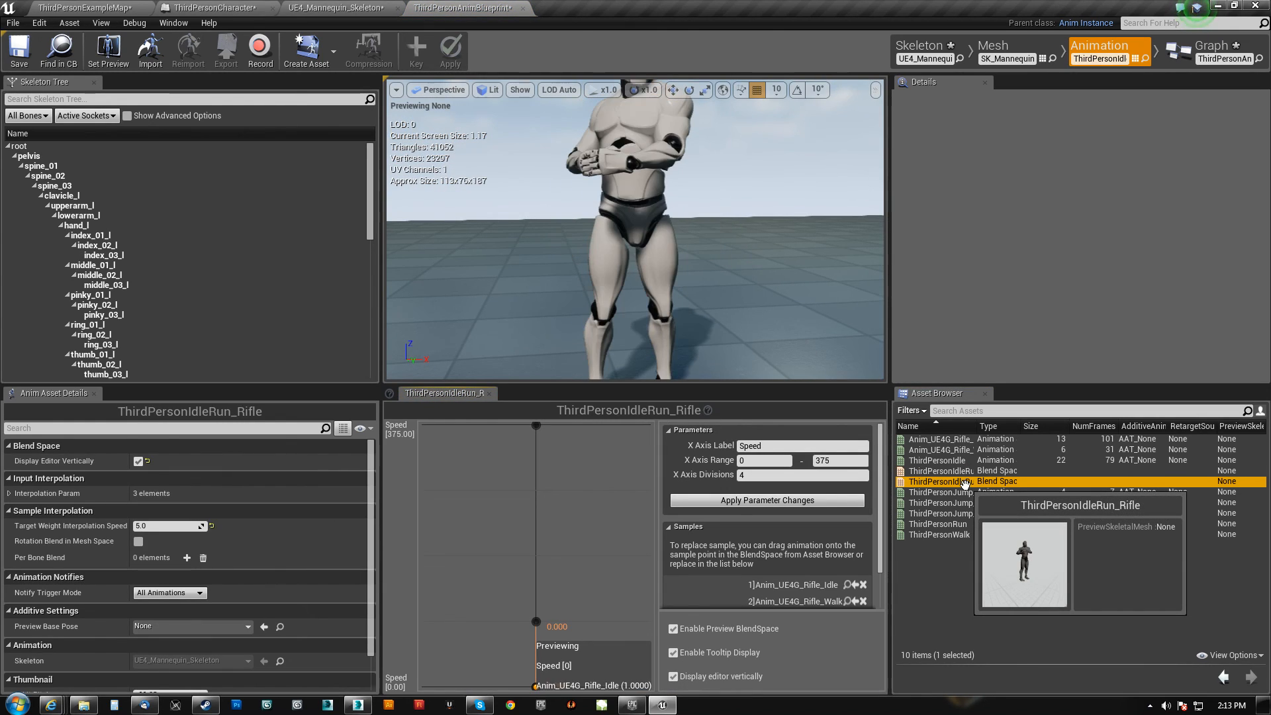
pyautogui.click(333, 49)
pyautogui.click(621, 6)
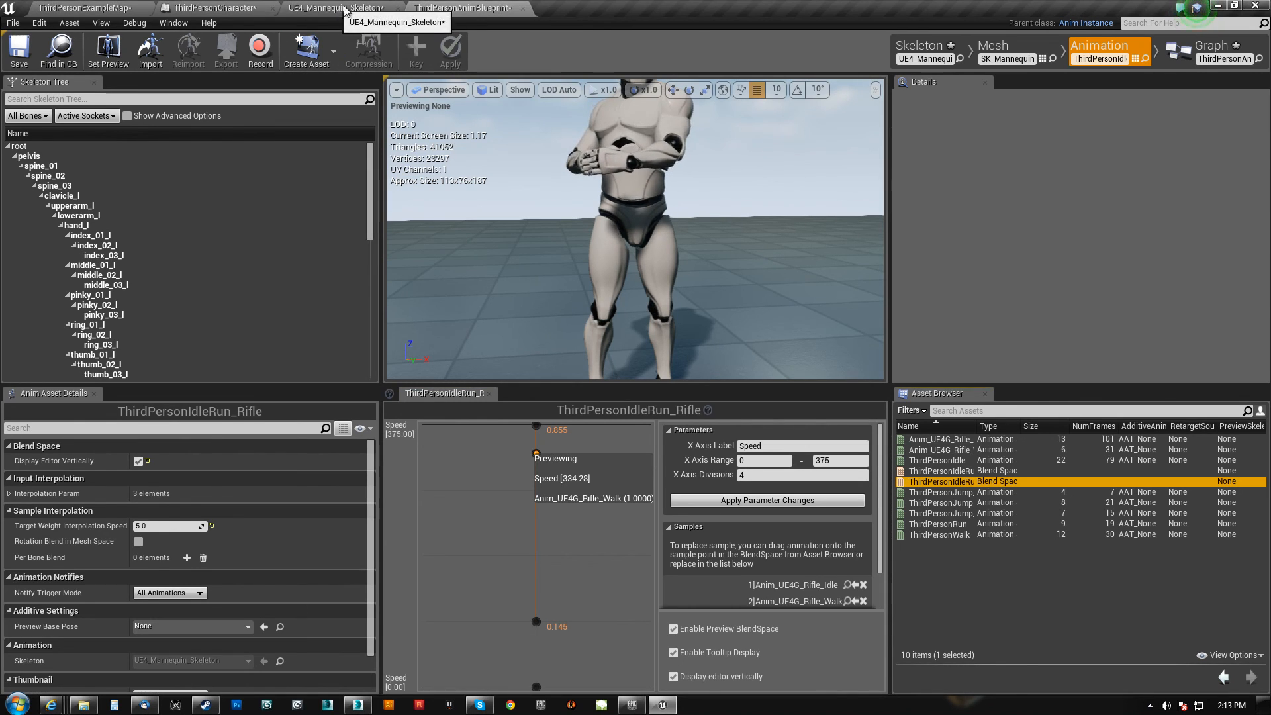
pyautogui.click(1209, 61)
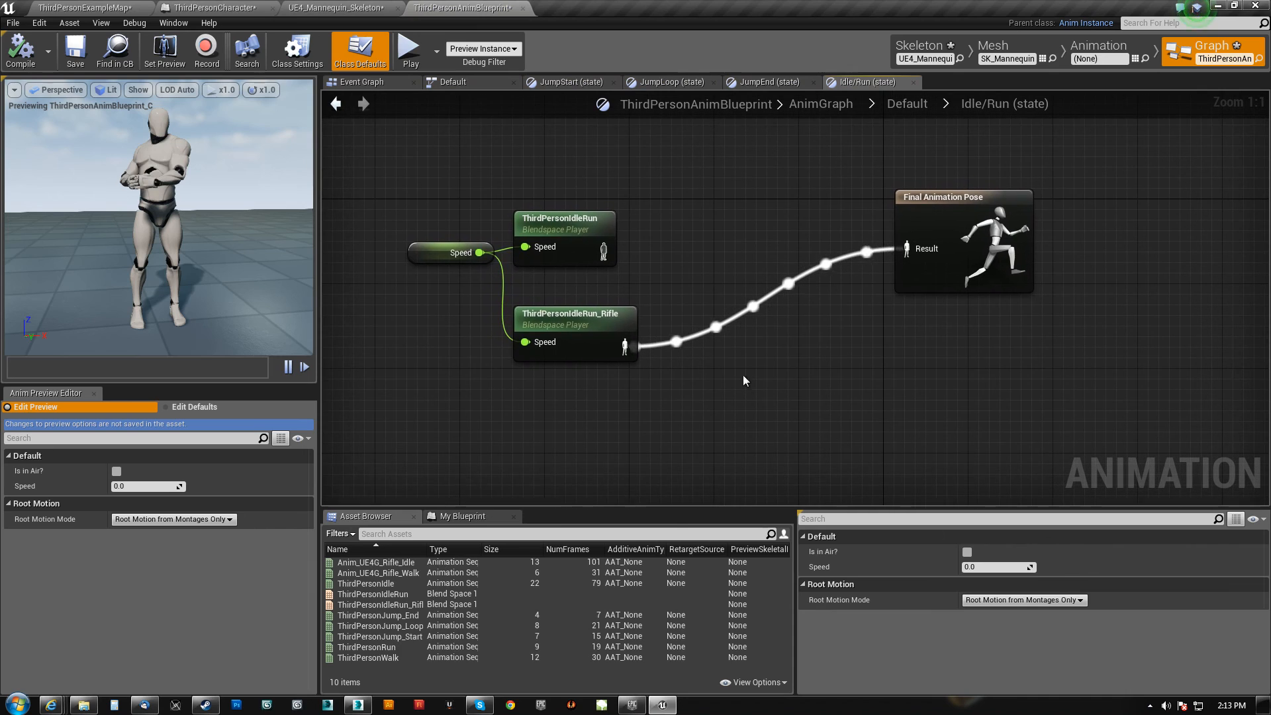
pyautogui.rightClick(724, 293)
pyautogui.write('blend')
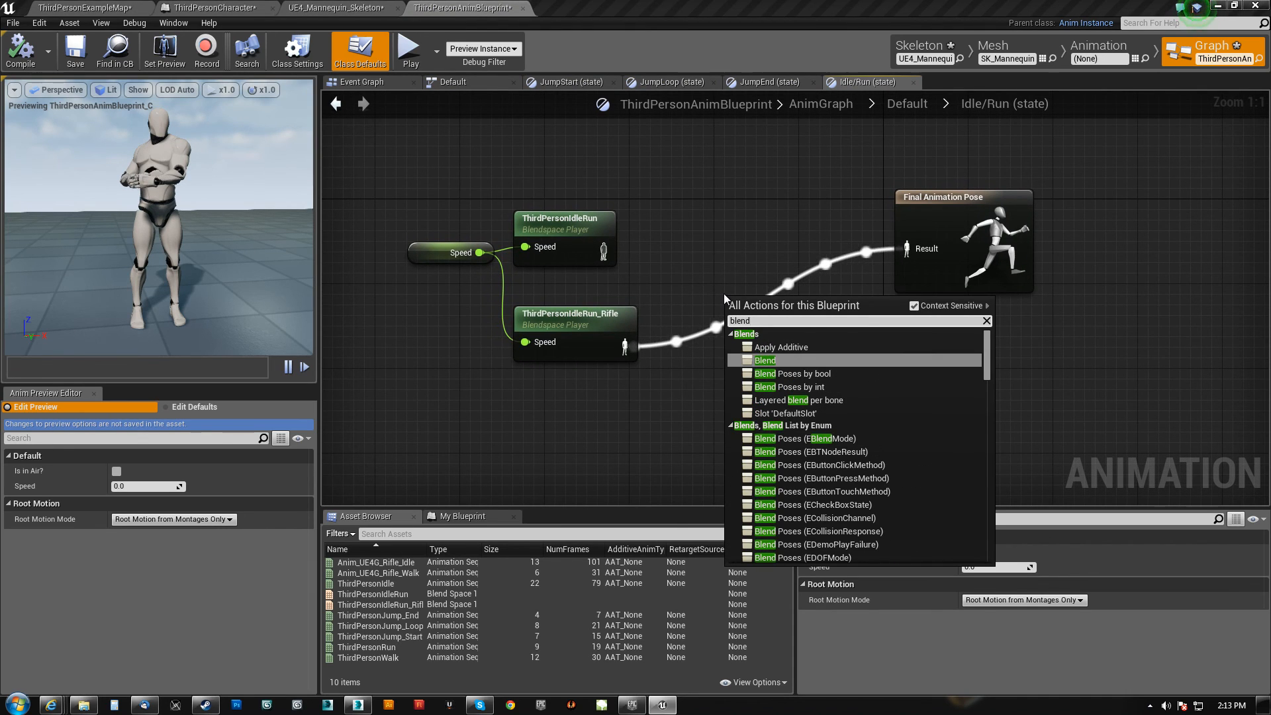
pyautogui.click(768, 360)
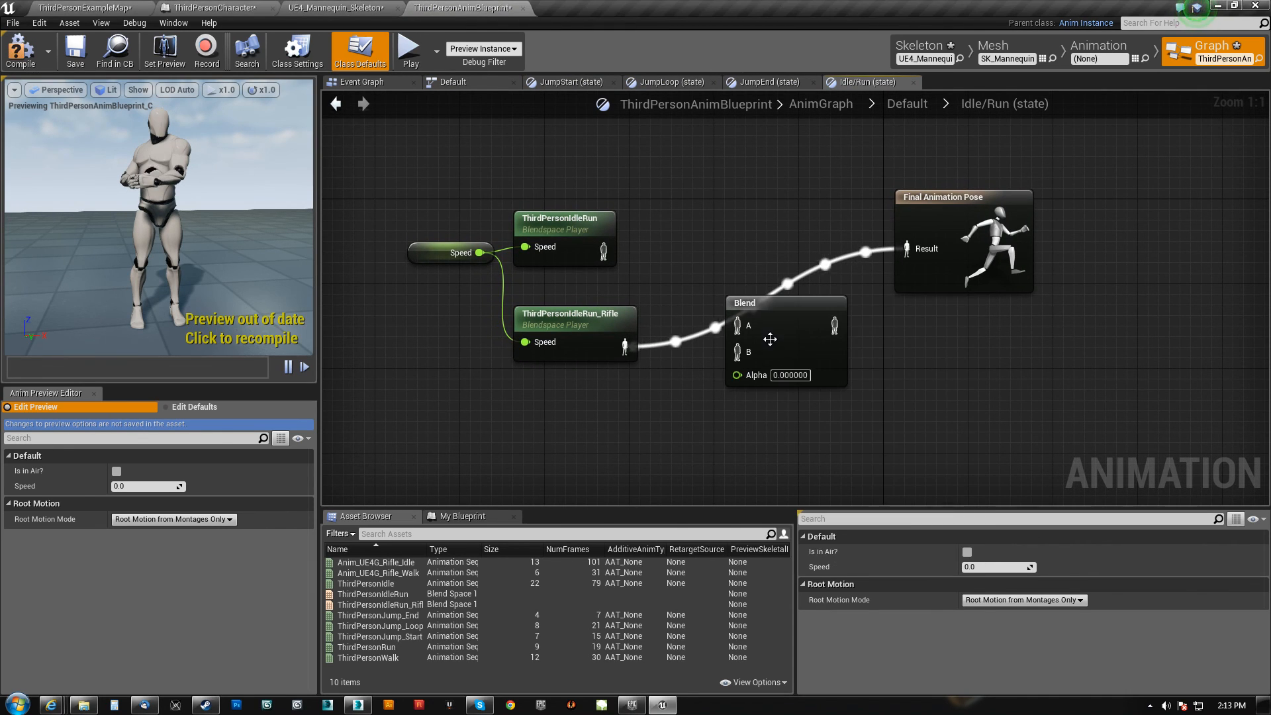
pyautogui.moveTo(761, 270); pyautogui.dragTo(750, 270)
pyautogui.moveTo(624, 346); pyautogui.dragTo(577, 252)
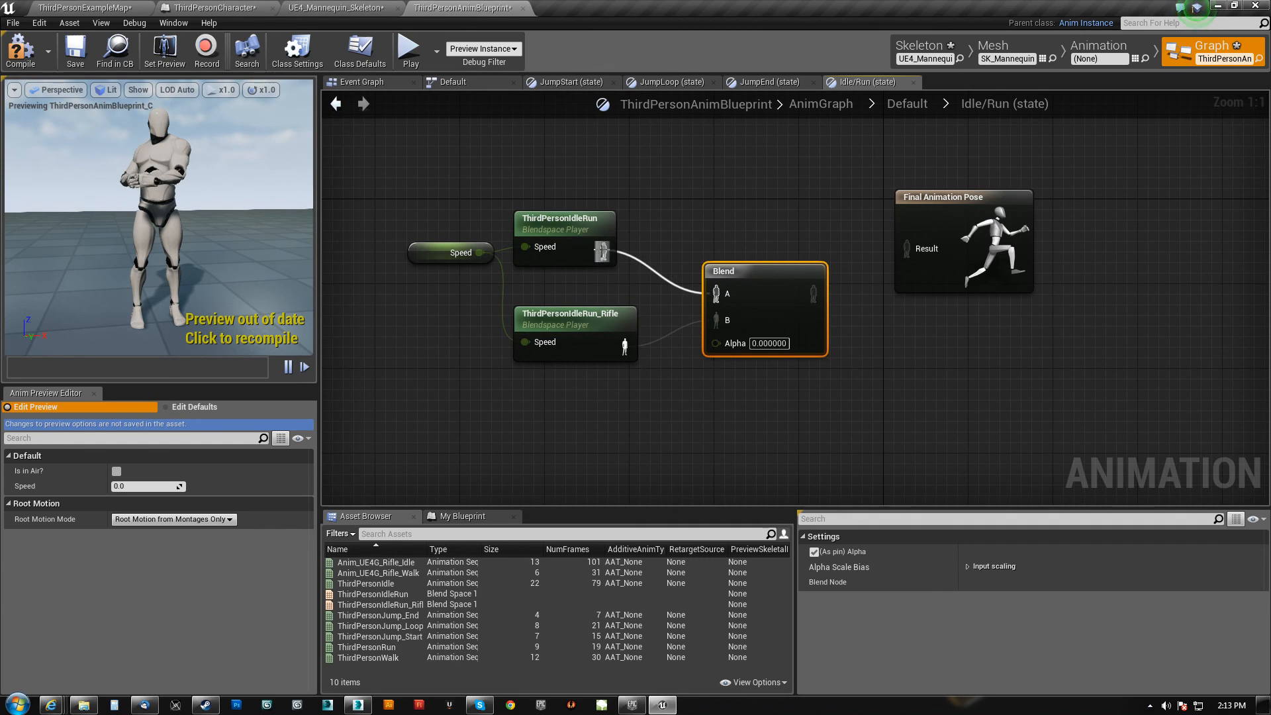
pyautogui.moveTo(749, 275); pyautogui.dragTo(748, 235)
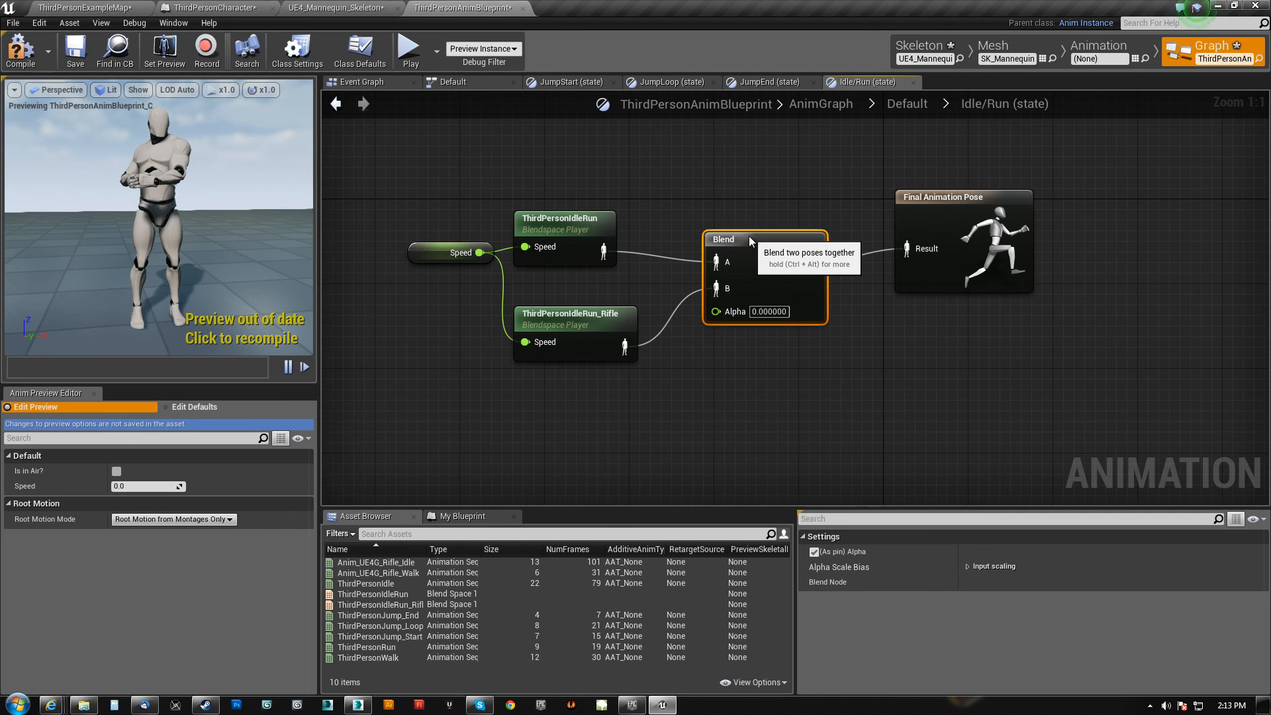
pyautogui.press('Delete')
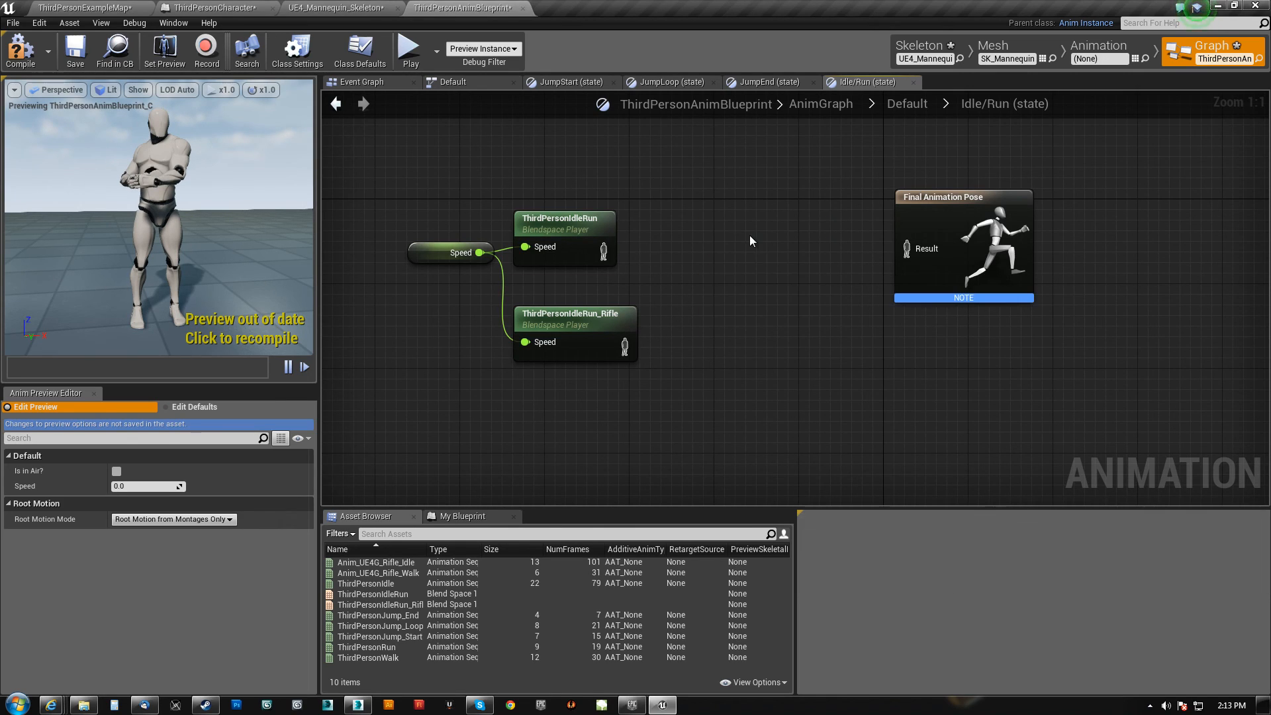
# - Add a Layered blend per bone node between the blendspace players and the Final Animation Pose, and shift the ThirdPersonIdleRun_Rifle node away from it
pyautogui.rightClick(738, 254)
pyautogui.write('per bon')
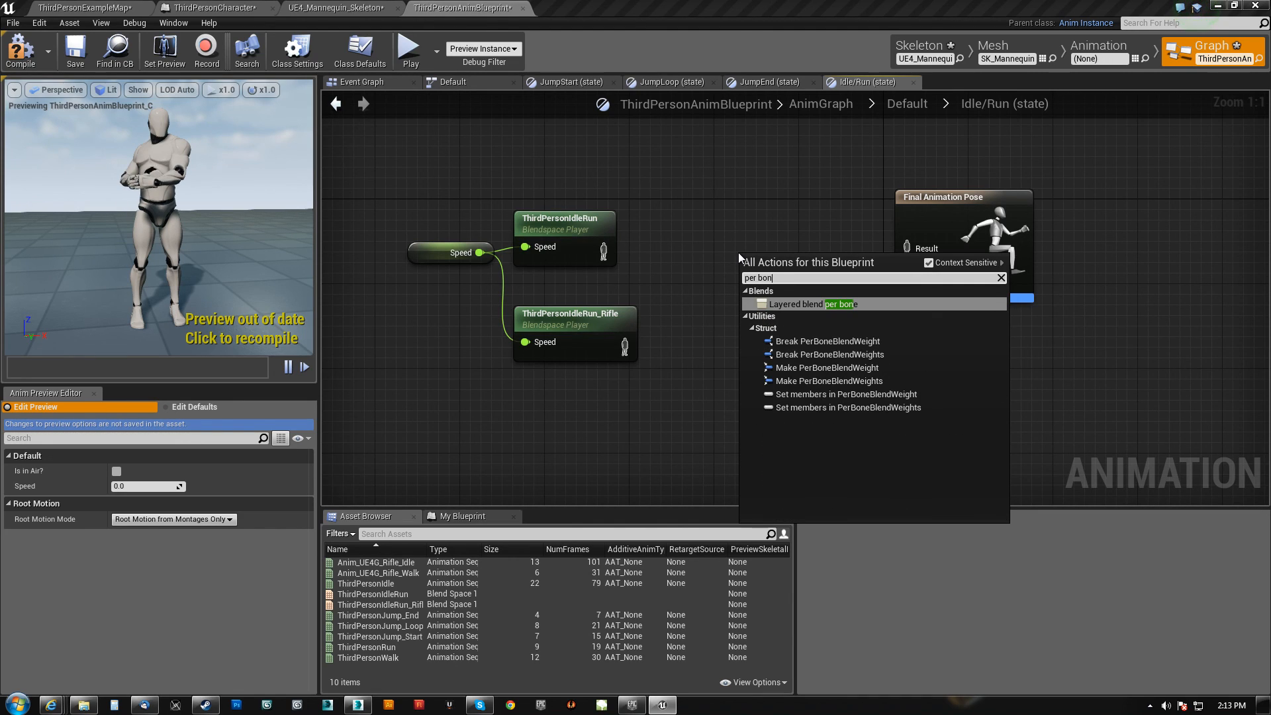
pyautogui.click(831, 304)
pyautogui.moveTo(803, 260); pyautogui.dragTo(759, 239)
pyautogui.moveTo(620, 356)
pyautogui.mouseDown()
pyautogui.moveTo(711, 283)
pyautogui.moveTo(610, 354)
pyautogui.mouseUp()
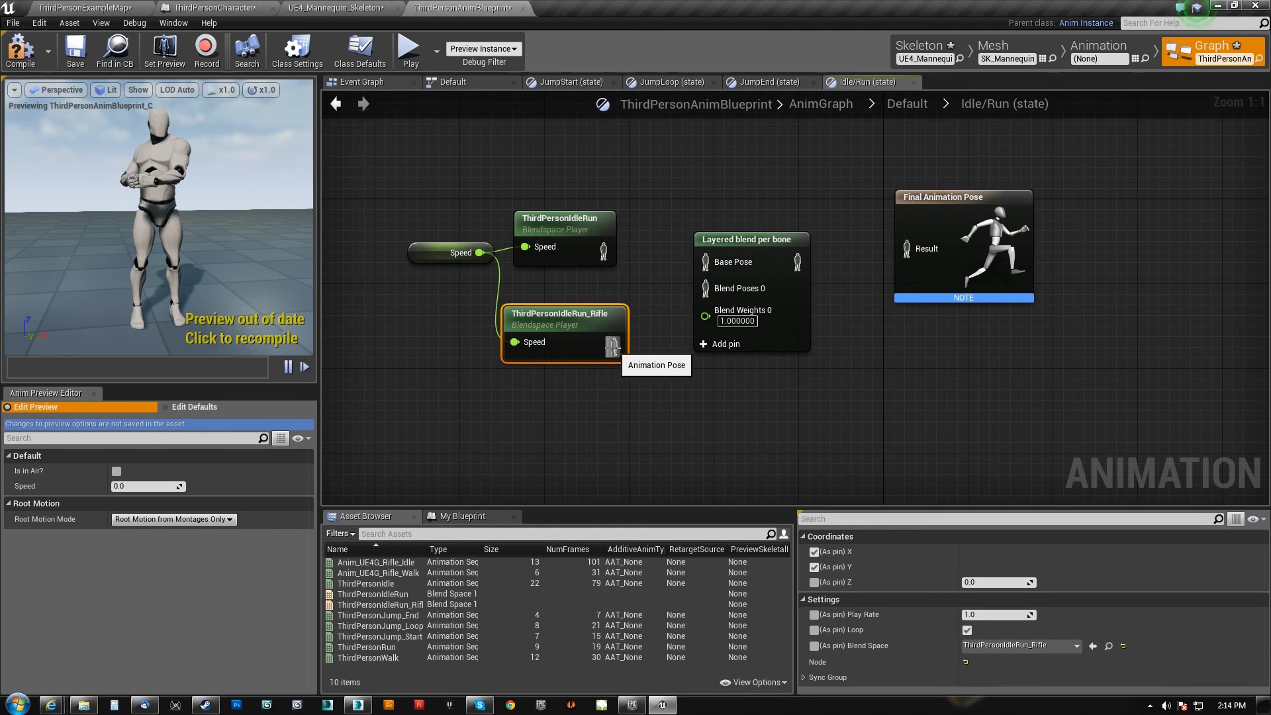
# - Wire ThirdPersonIdleRun to Base Pose, ThirdPersonIdleRun_Rifle to Blend Poses 0 and the blend to Final Animation Pose, and add a branch filter to the layer
pyautogui.moveTo(706, 268); pyautogui.dragTo(602, 257)
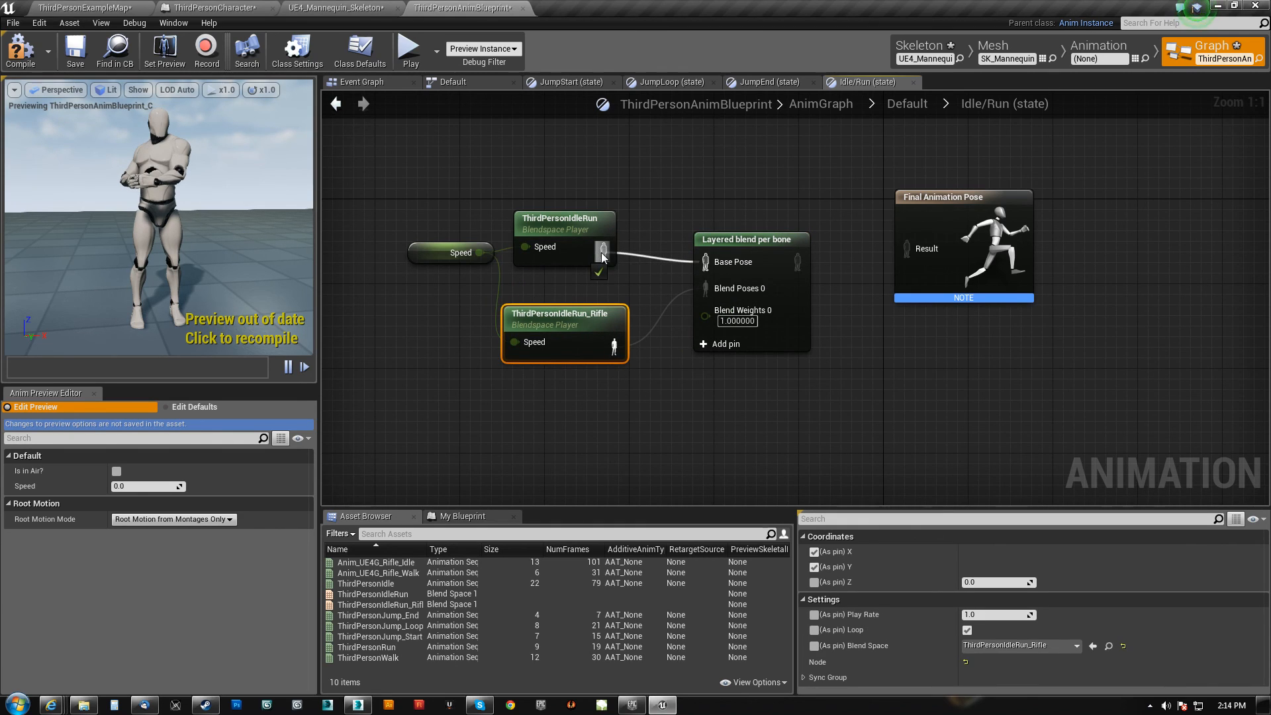
pyautogui.click(771, 246)
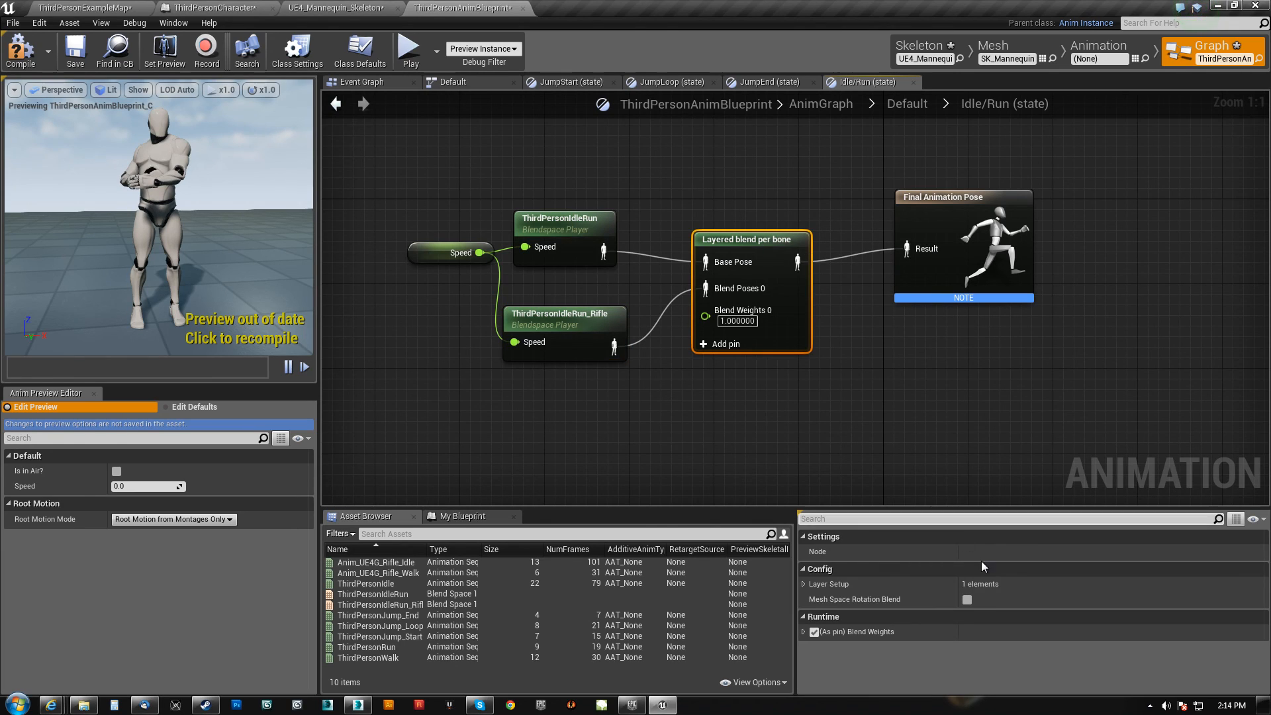
pyautogui.click(804, 584)
pyautogui.click(809, 598)
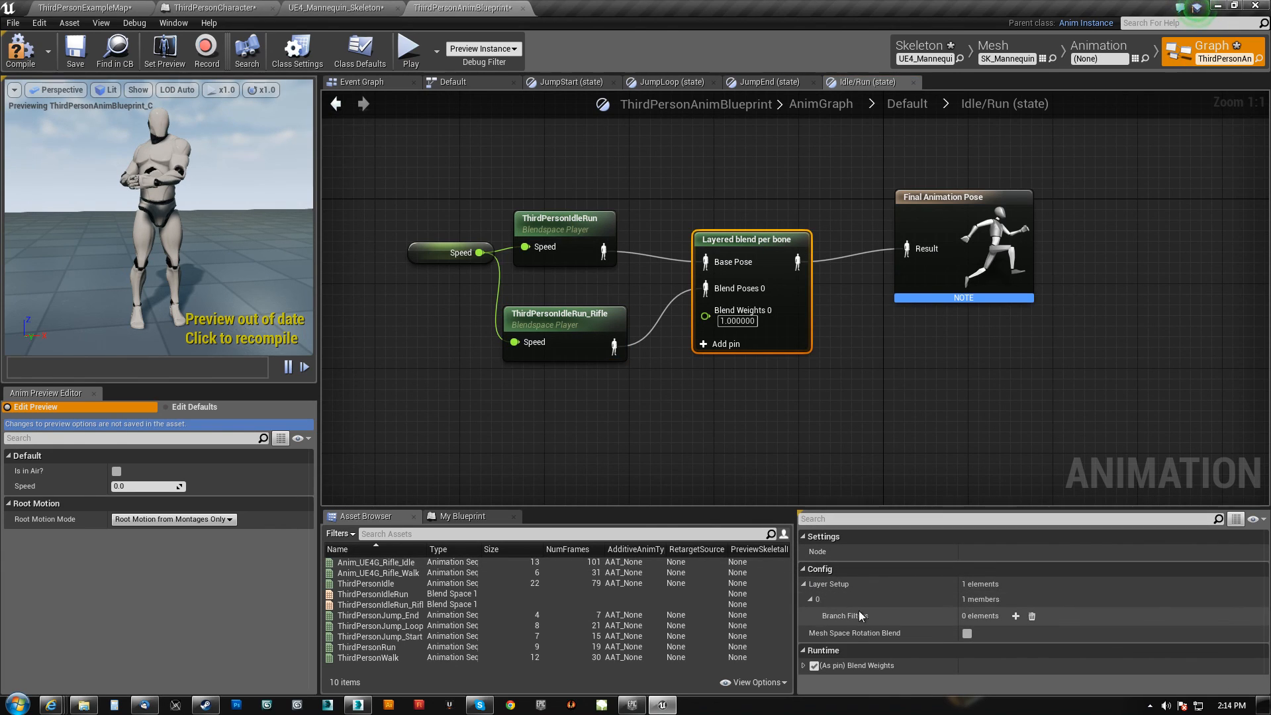
pyautogui.click(1015, 615)
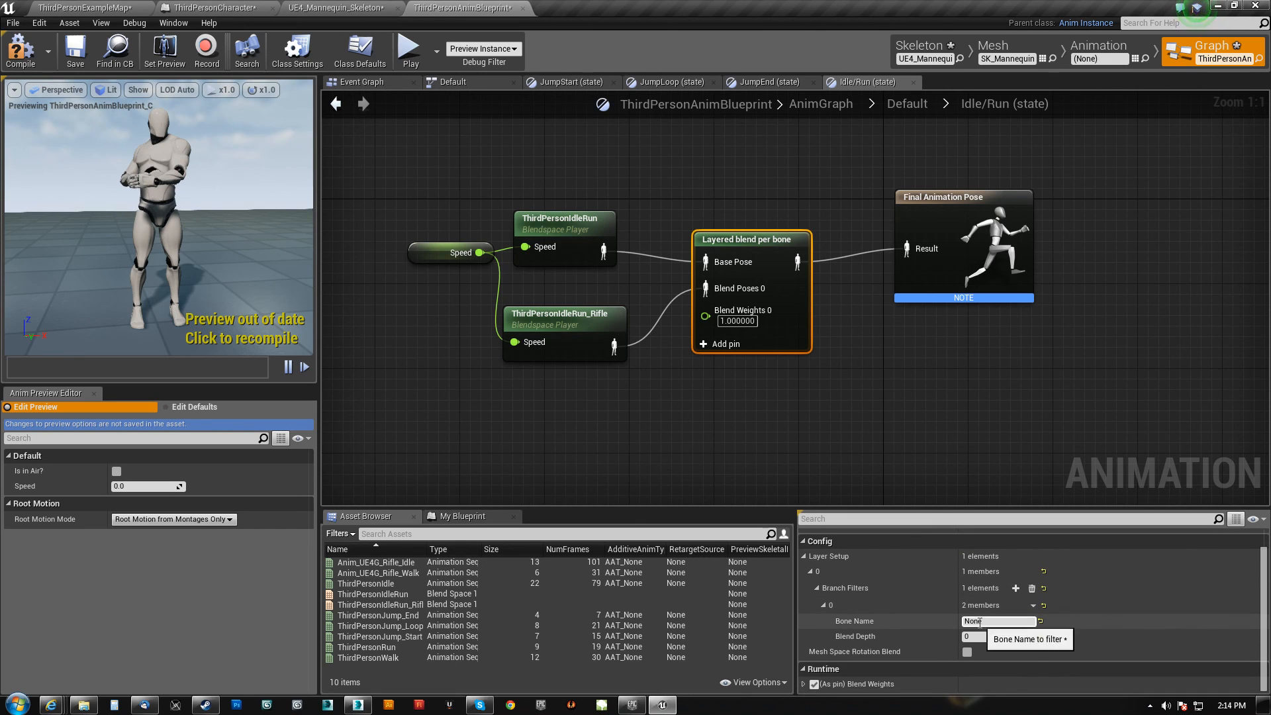
# - Look up the first spine bone in the skeleton tree, set the branch filter's bone name to Spine_01, and compile
pyautogui.click(1106, 46)
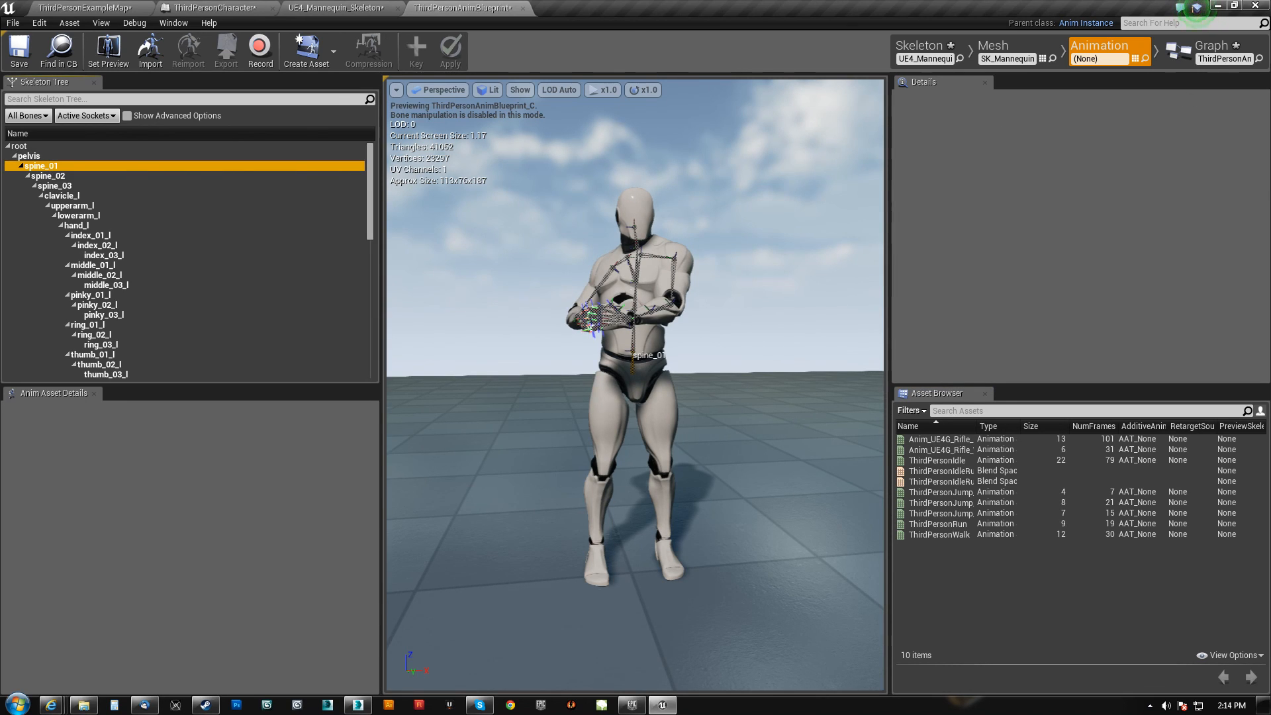
pyautogui.click(1215, 49)
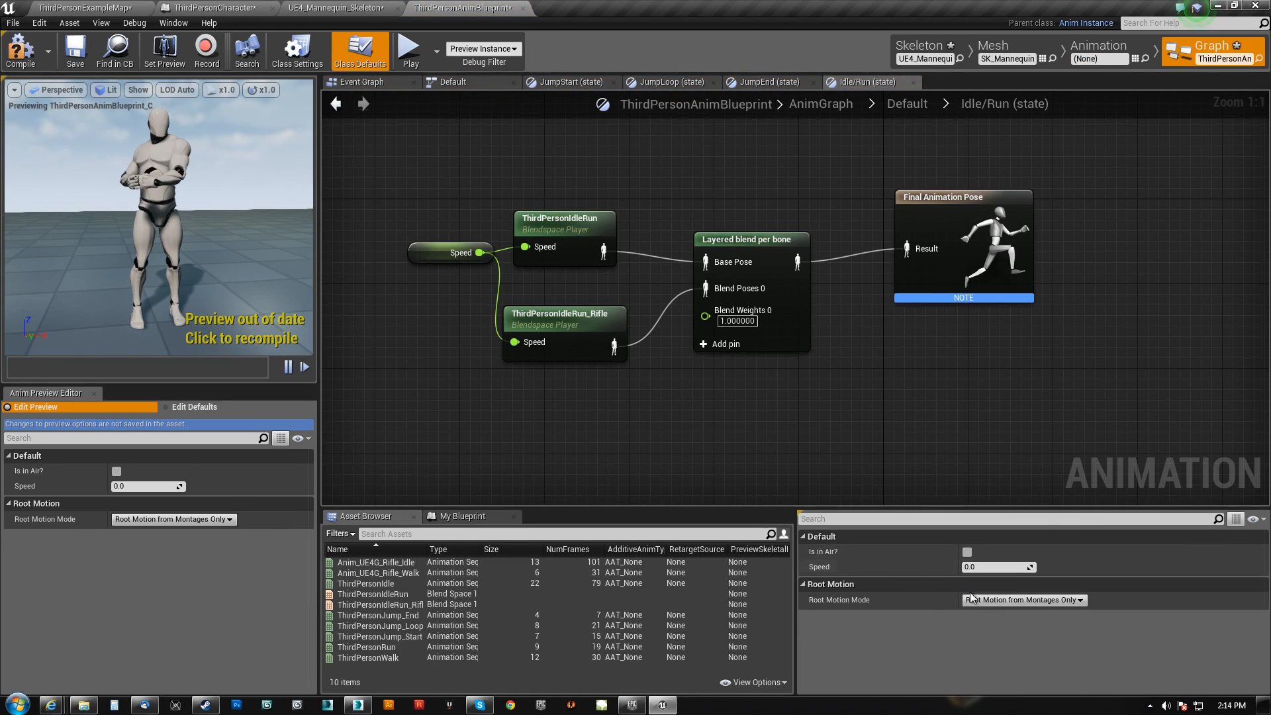
pyautogui.click(735, 261)
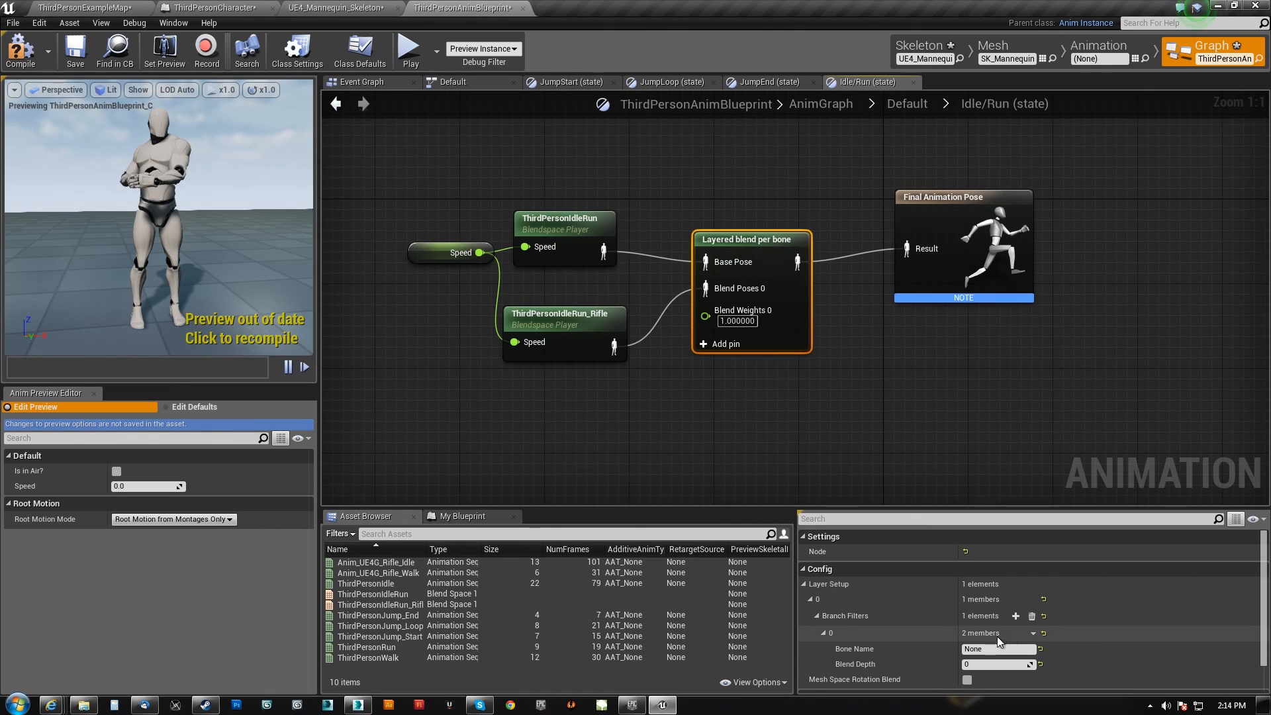
pyautogui.write('S')
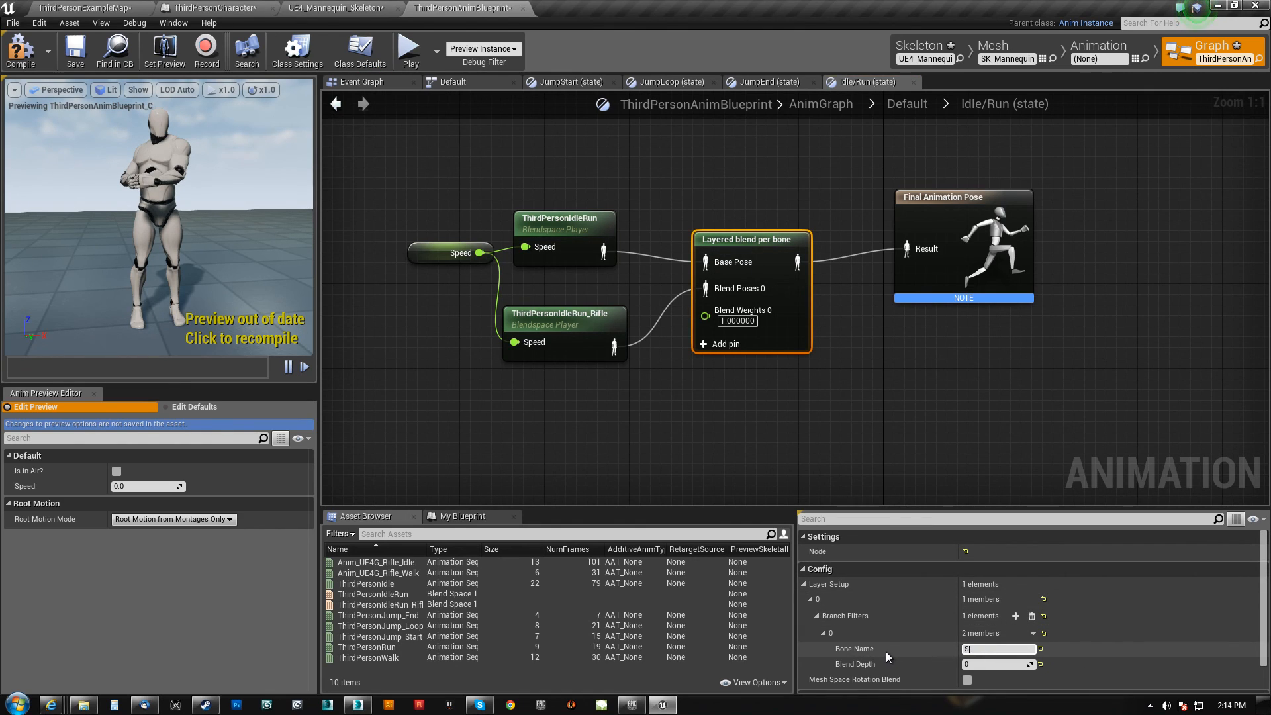
pyautogui.write('pine_01')
pyautogui.press('Return')
pyautogui.moveTo(855, 340)
pyautogui.mouseDown(button='right')
pyautogui.moveTo(845, 354)
pyautogui.moveTo(843, 337)
pyautogui.mouseUp(button='right')
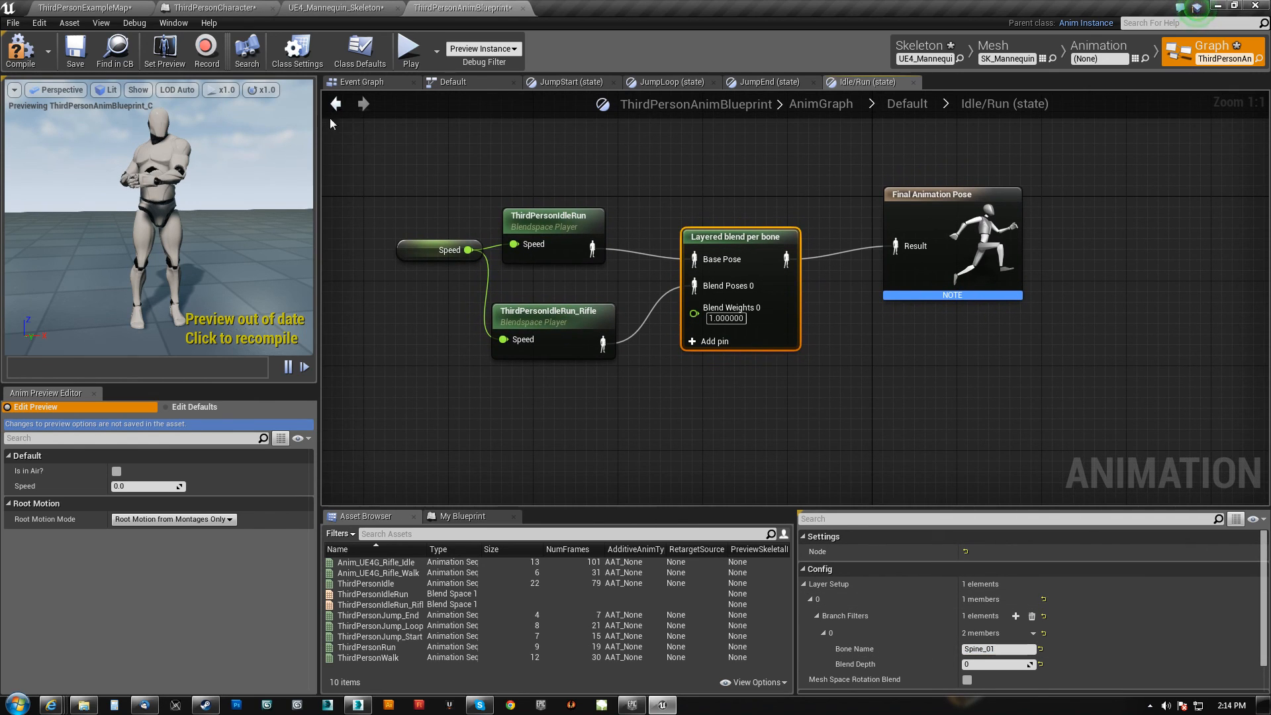
pyautogui.click(22, 50)
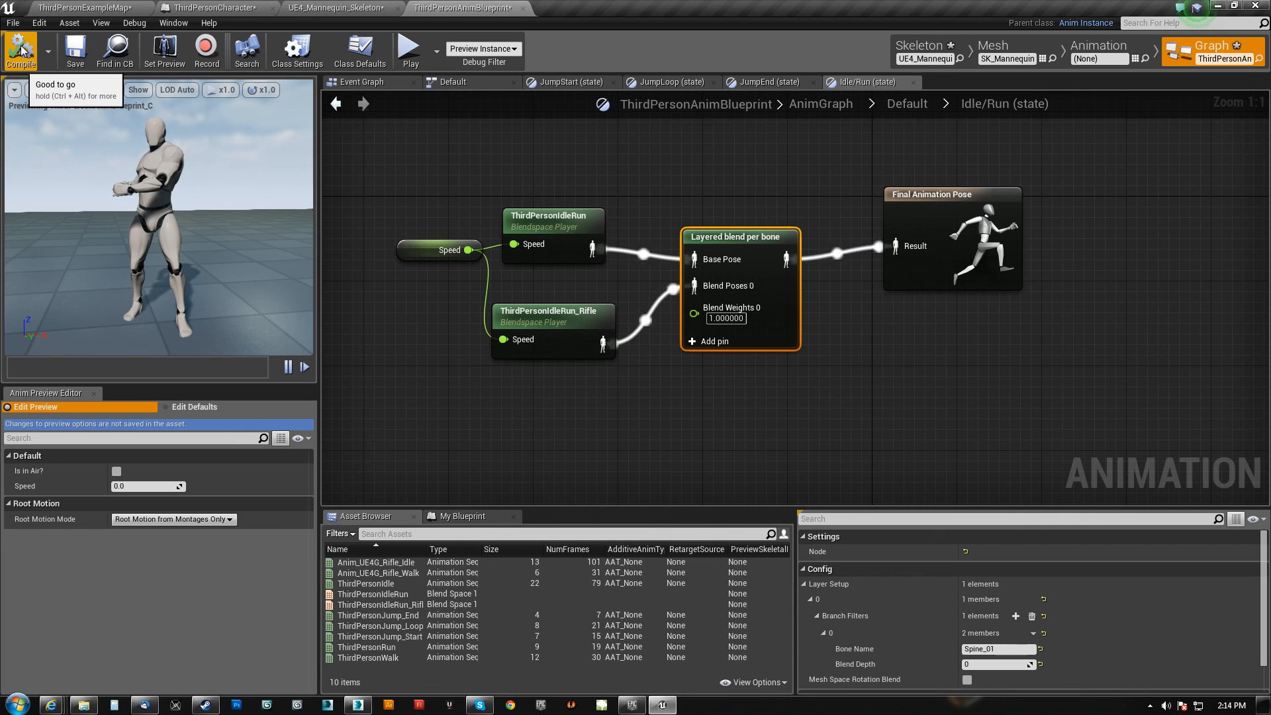
# - Play the ThirdPersonExampleMap level, run the character around to check the layered rifle pose, and stop playing
pyautogui.click(75, 10)
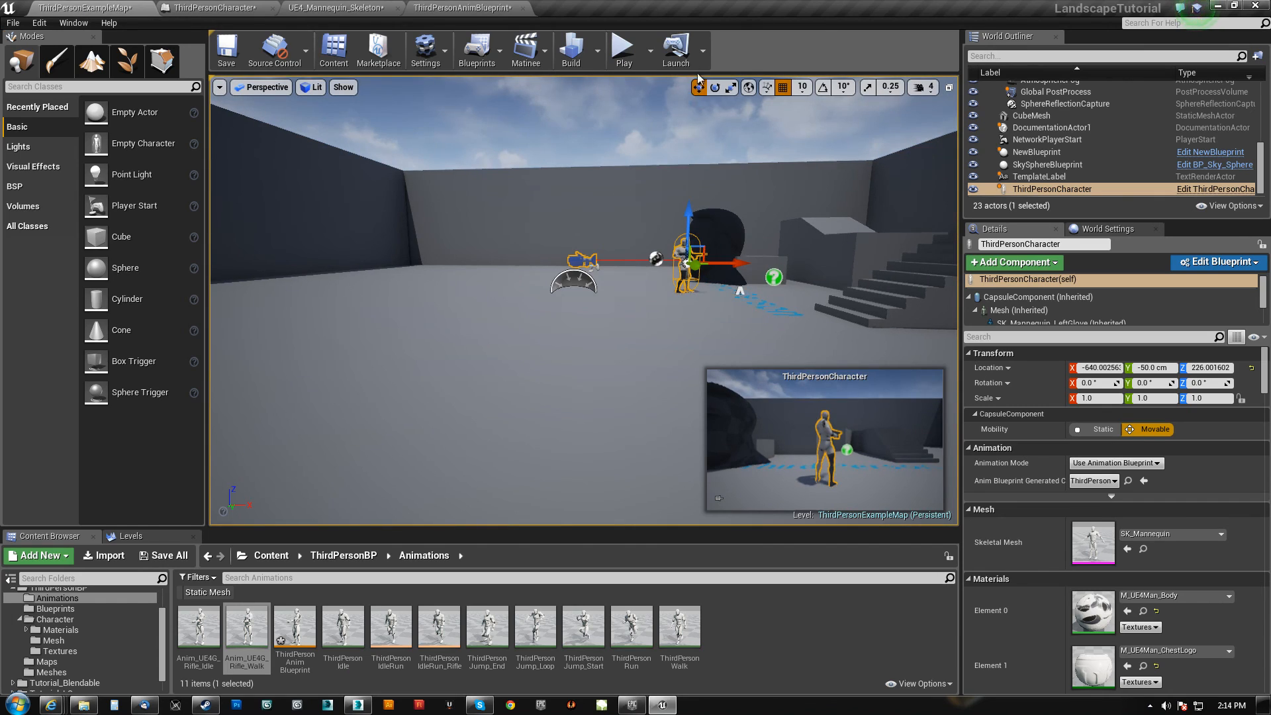
pyautogui.click(623, 49)
pyautogui.press('s')
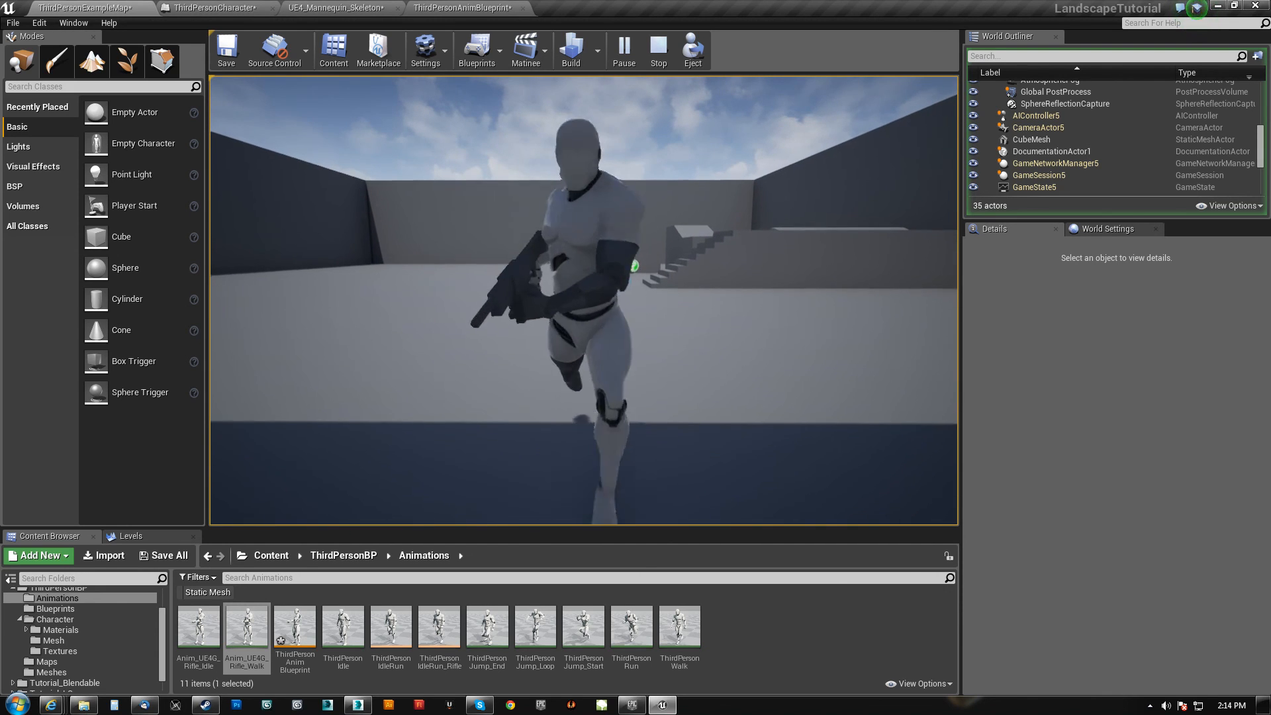
pyautogui.press('w')
pyautogui.press('s')
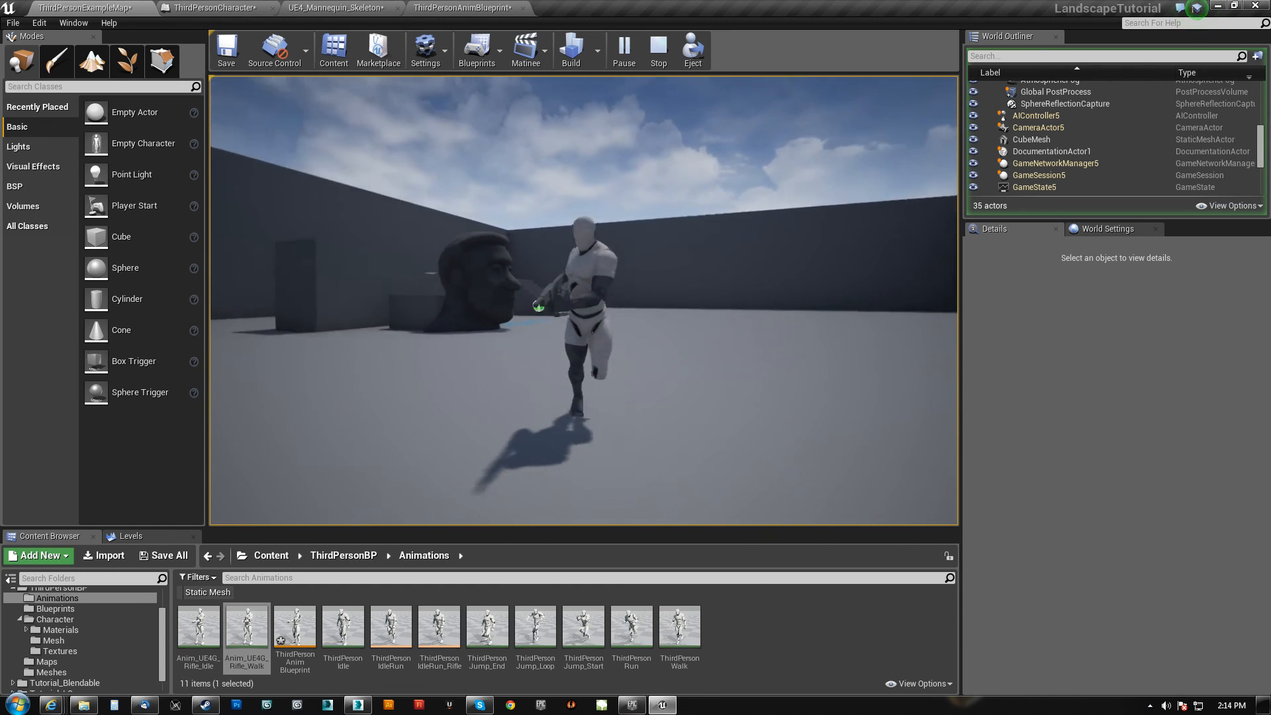
pyautogui.press('w')
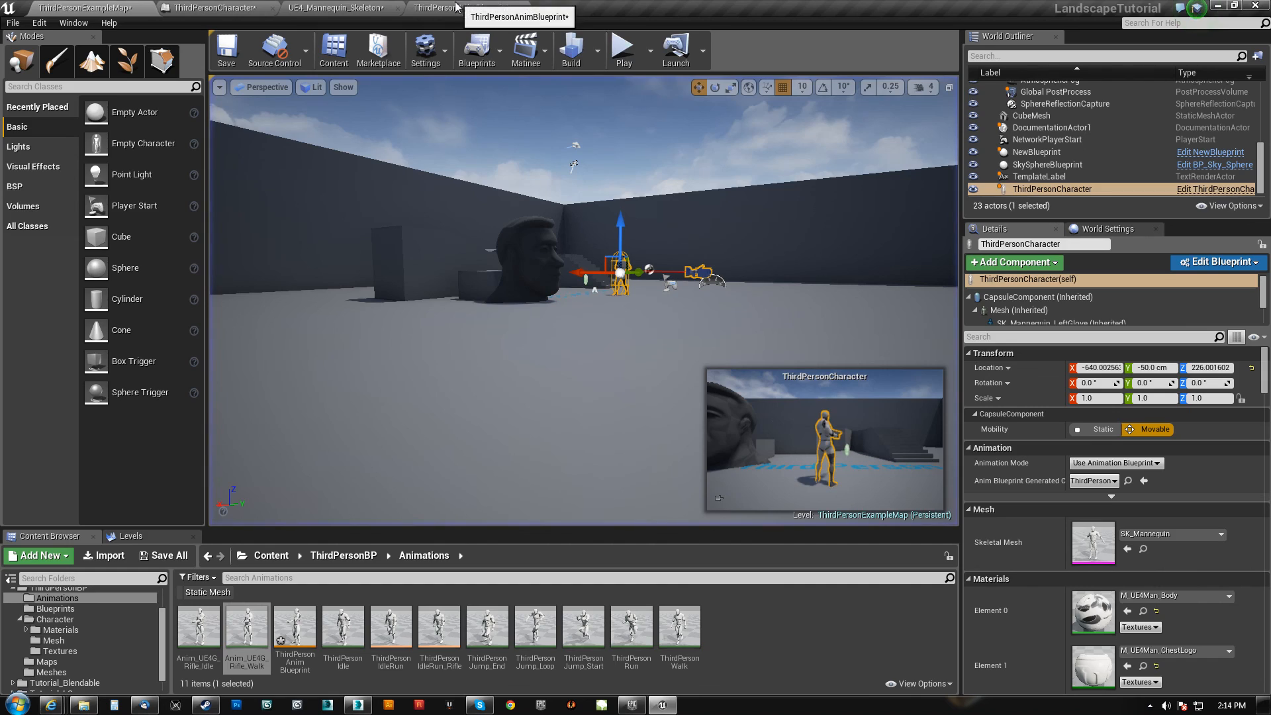
# - Set the Layered blend per bone node's branch filter bone name to Spine_02 and recompile the animation blueprint
pyautogui.click(463, 8)
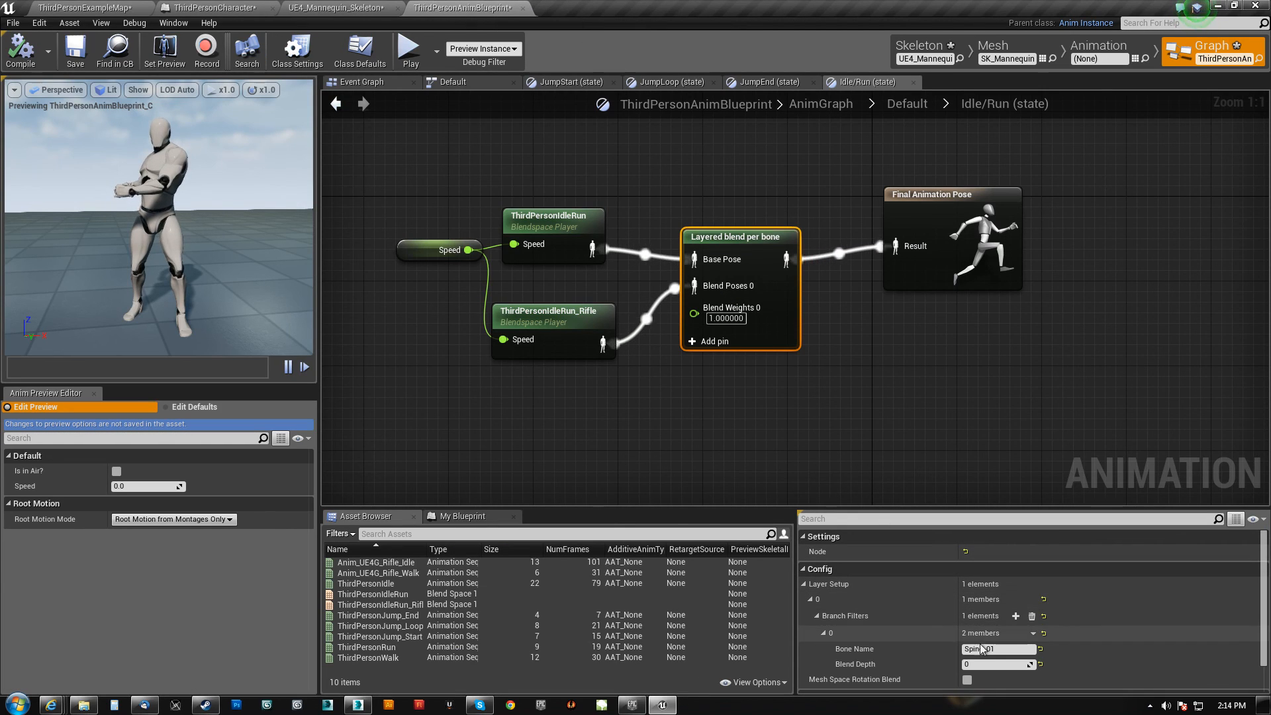
pyautogui.write('2')
pyautogui.click(913, 483)
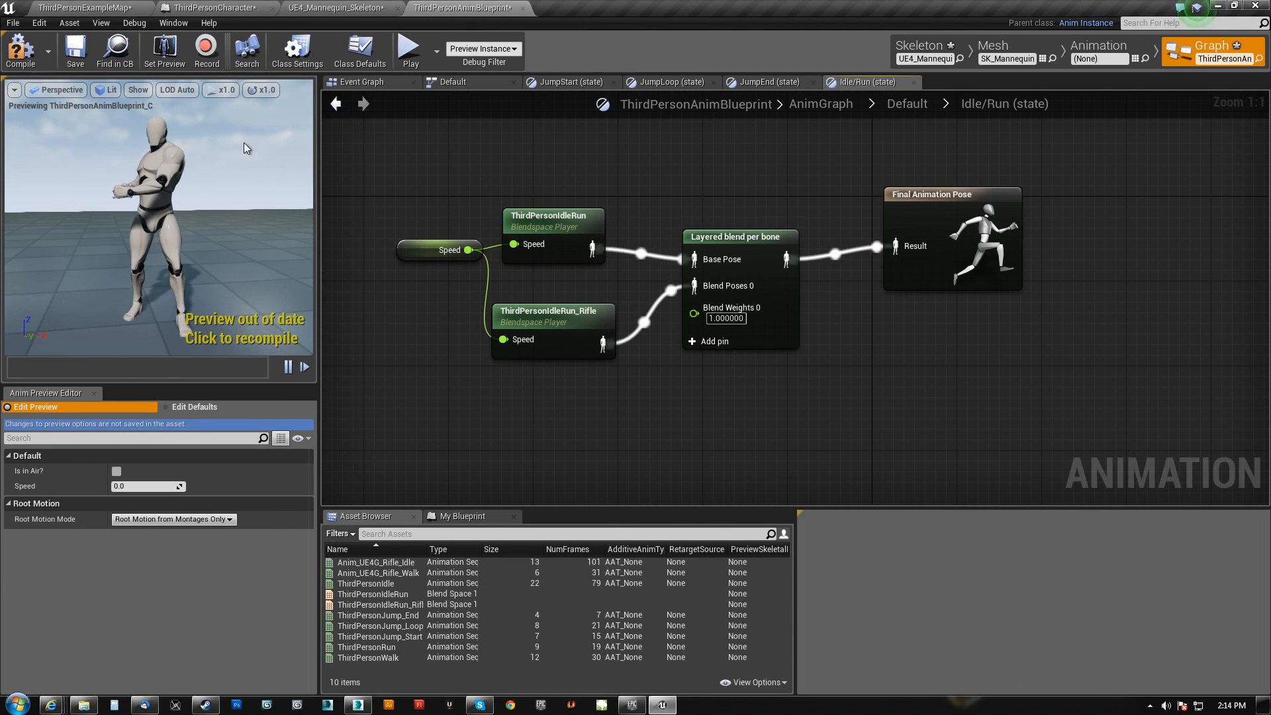
pyautogui.click(27, 56)
# - Play the example level again, run toward the camera to check the Spine_02 blend on the rifle run, and stop playing
pyautogui.click(92, 9)
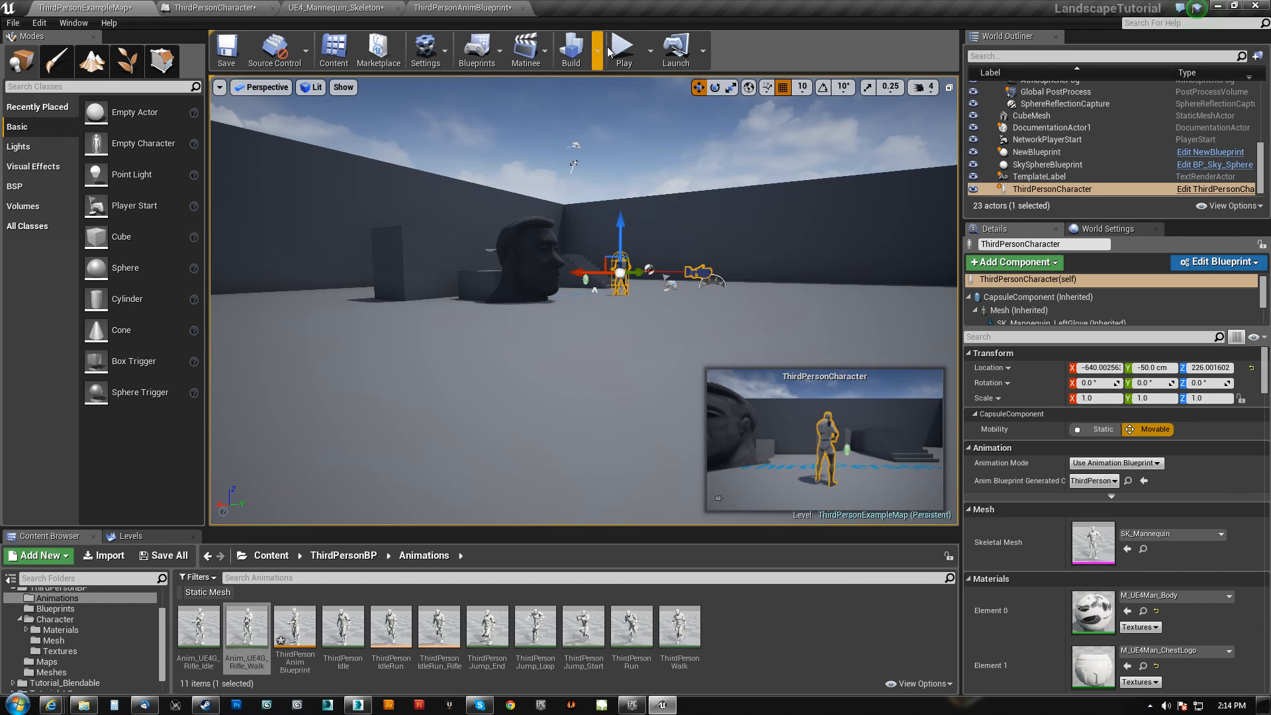
pyautogui.hotkey('alt', 'p')
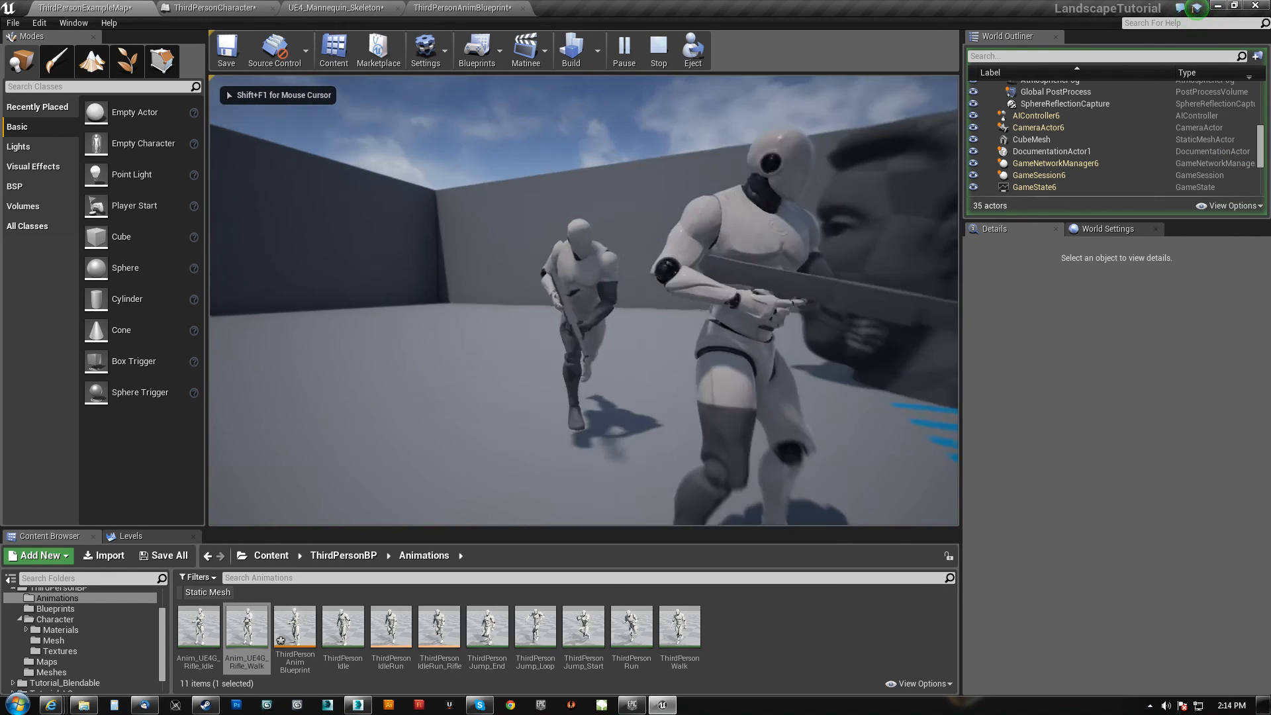
pyautogui.press('s')
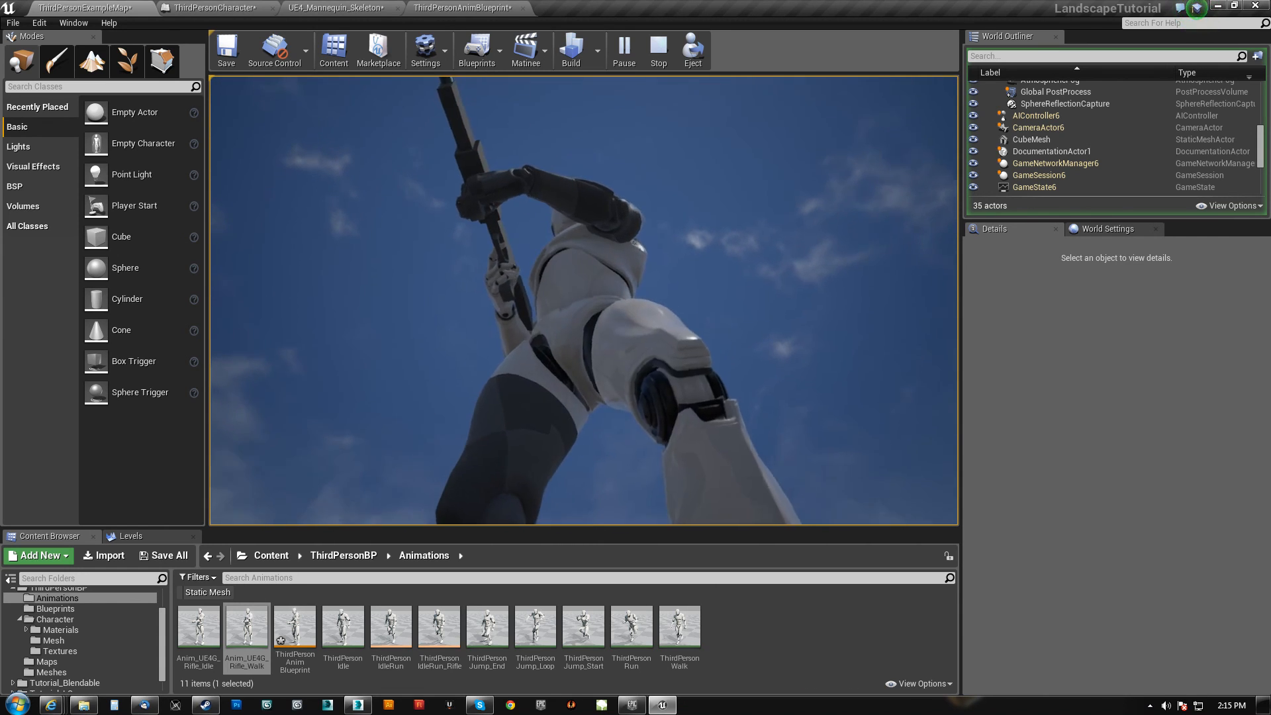
pyautogui.press('s')
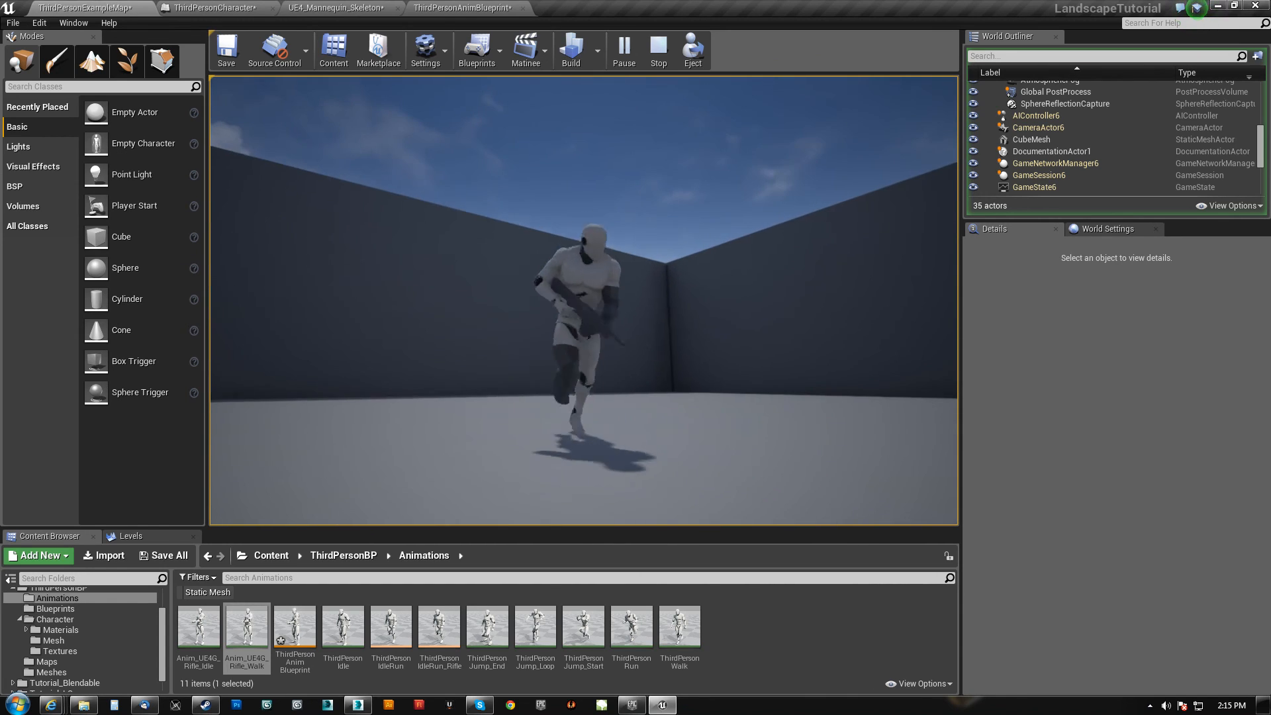
pyautogui.press('Escape')
# - Preview the ThirdPersonIdleRun blend space and the ThirdPersonIdleRun_Rifle blend space up to speed 375
pyautogui.click(463, 8)
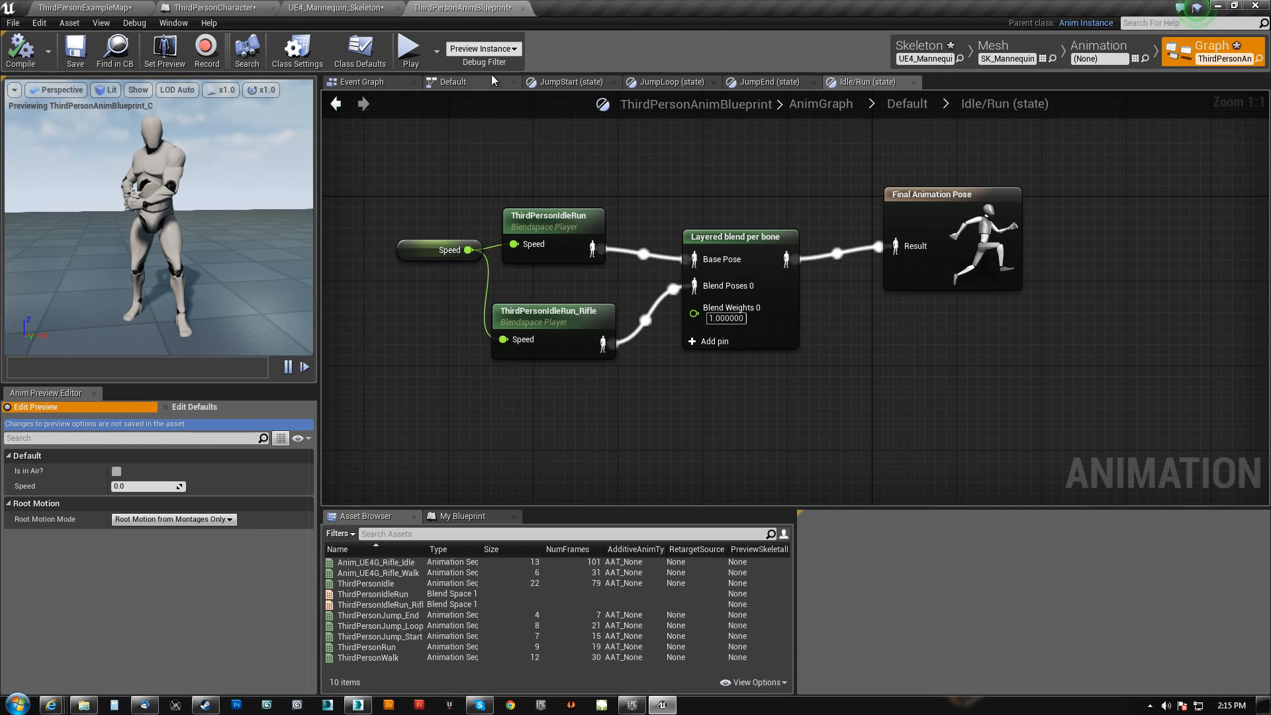
pyautogui.click(1114, 53)
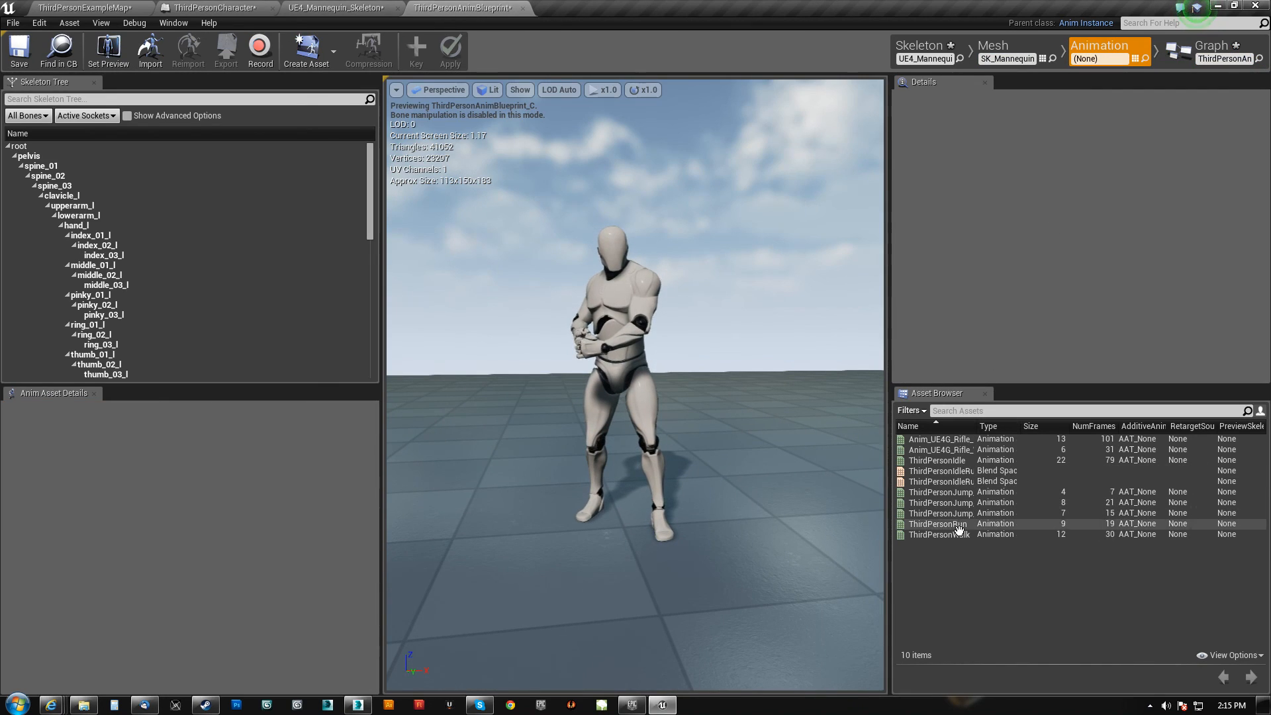
pyautogui.click(967, 472)
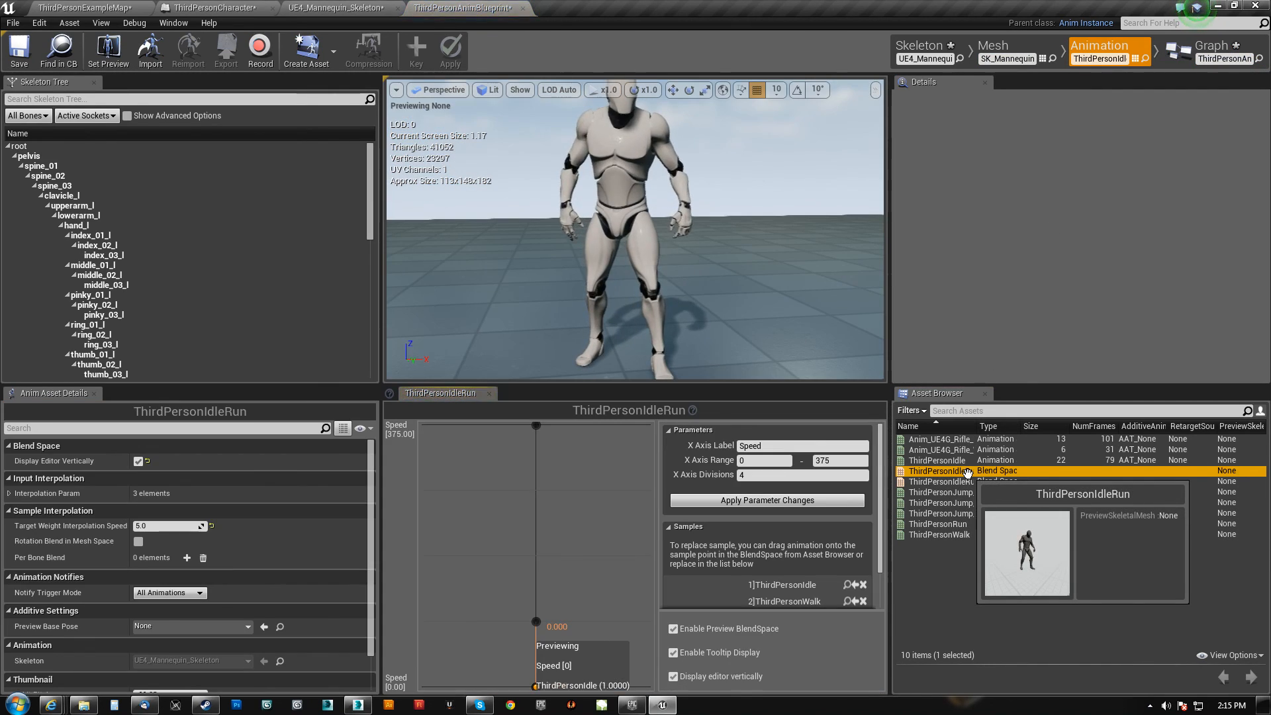
pyautogui.click(954, 483)
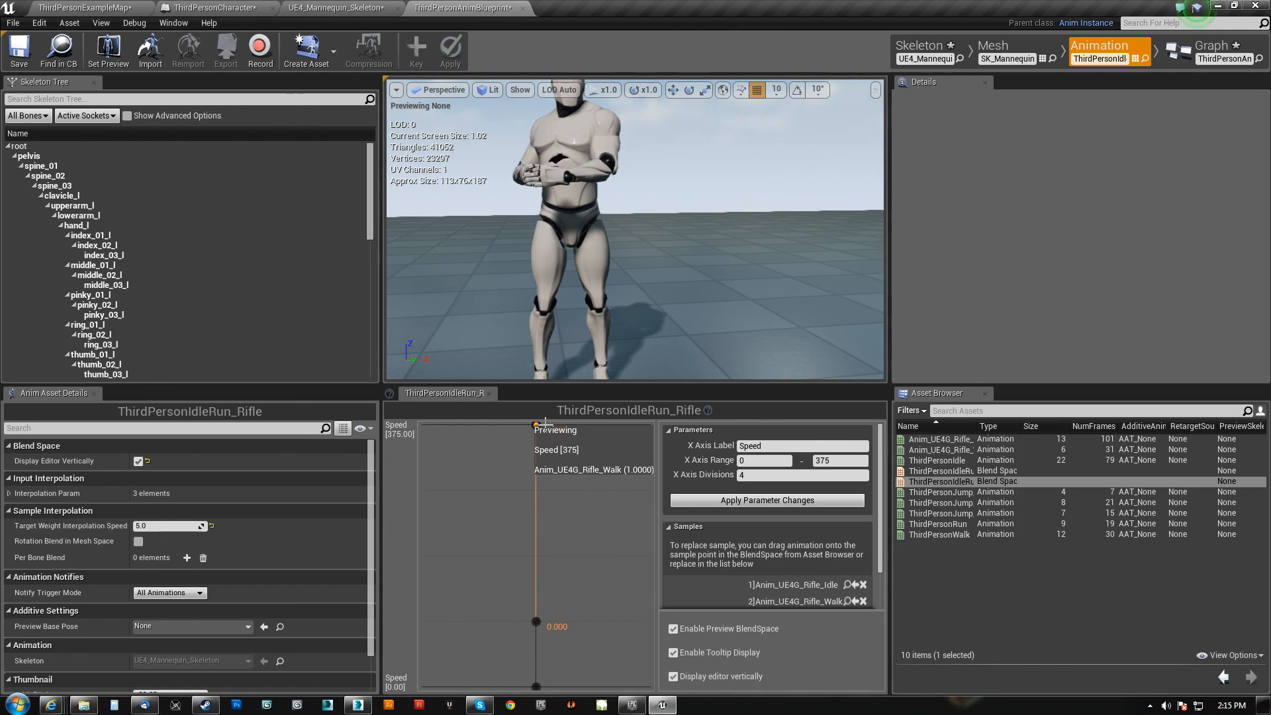
# - Run another play test of the level, stop it, and examine the placed character's rifle grip up close
pyautogui.click(99, 7)
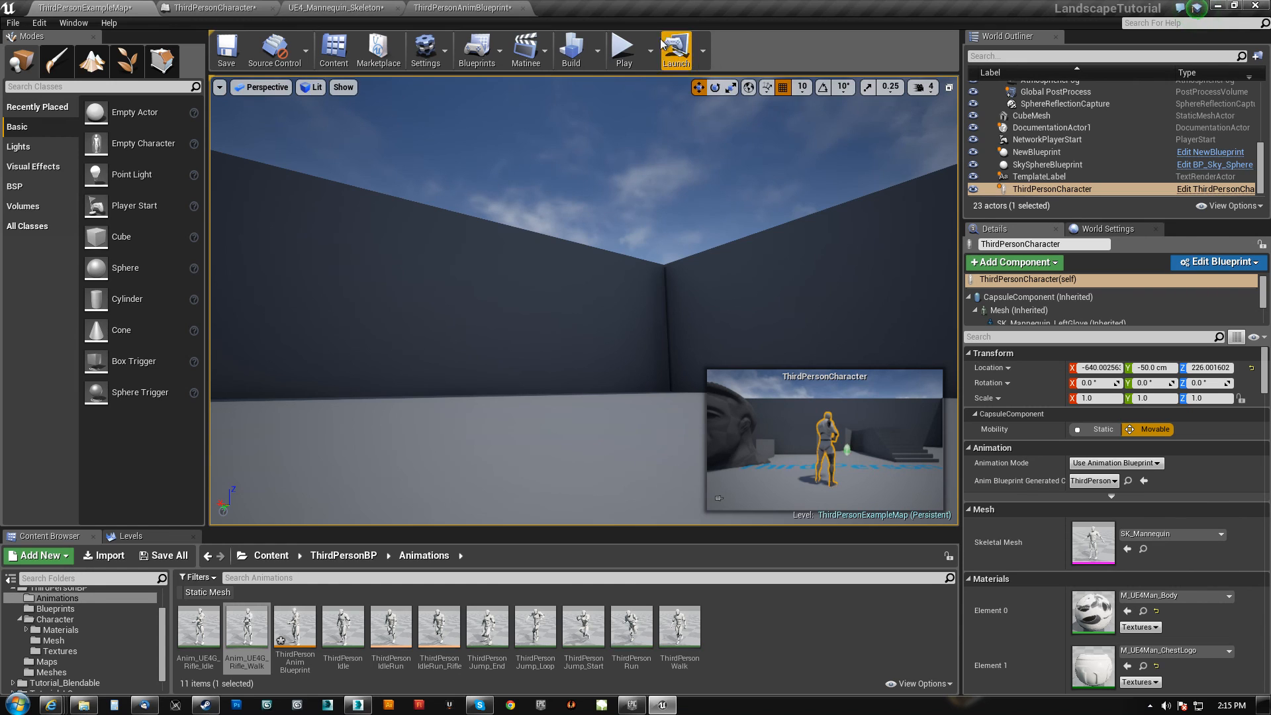
pyautogui.click(623, 50)
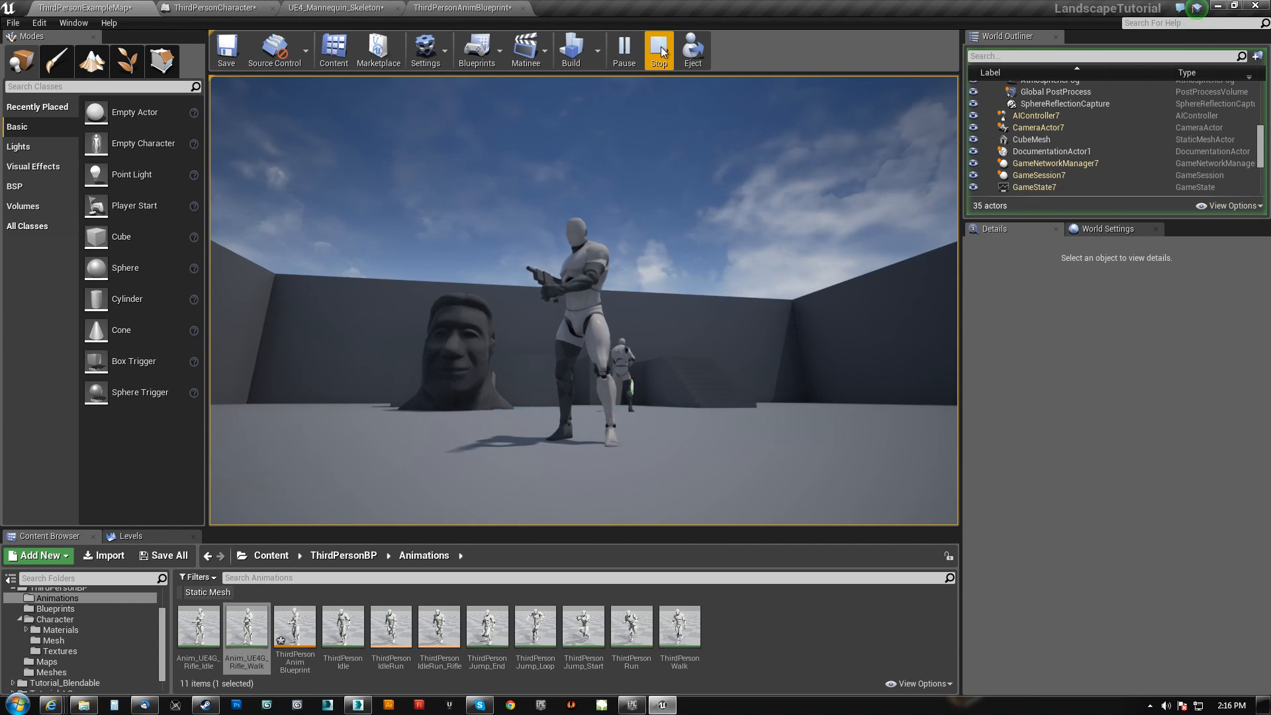
pyautogui.click(660, 52)
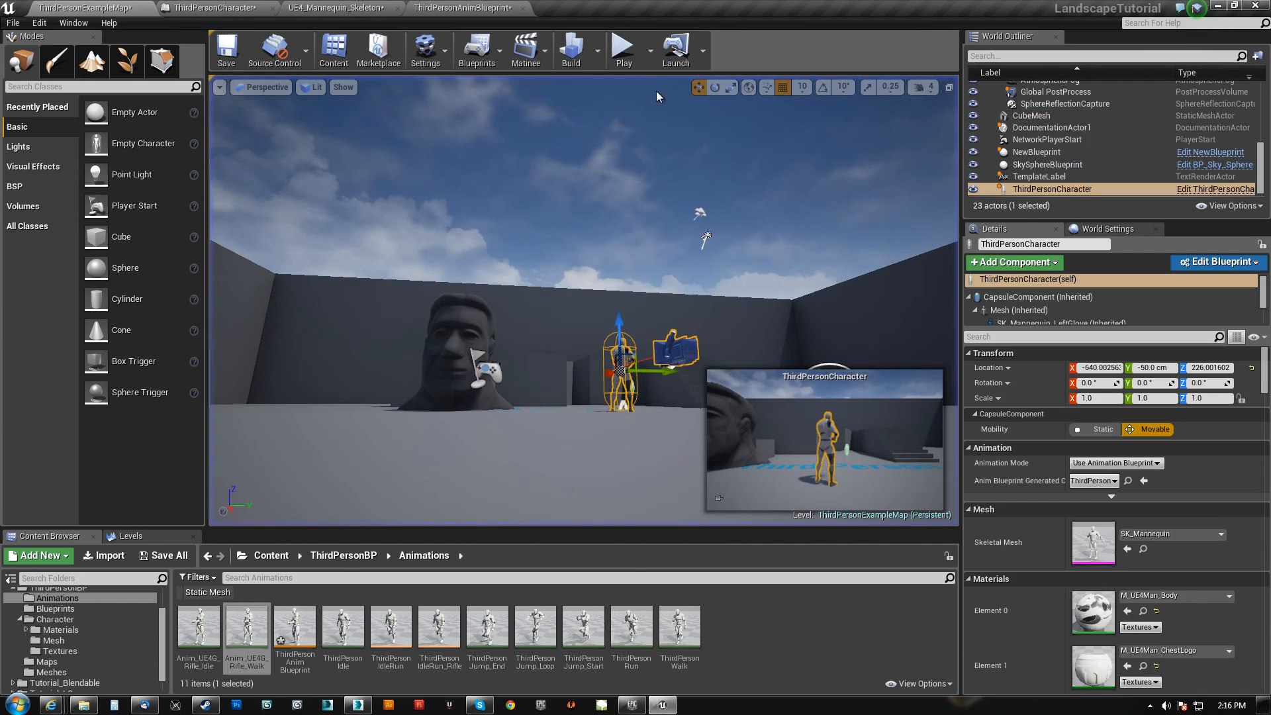
pyautogui.moveTo(583, 300); pyautogui.dragTo(523, 318, button='right')
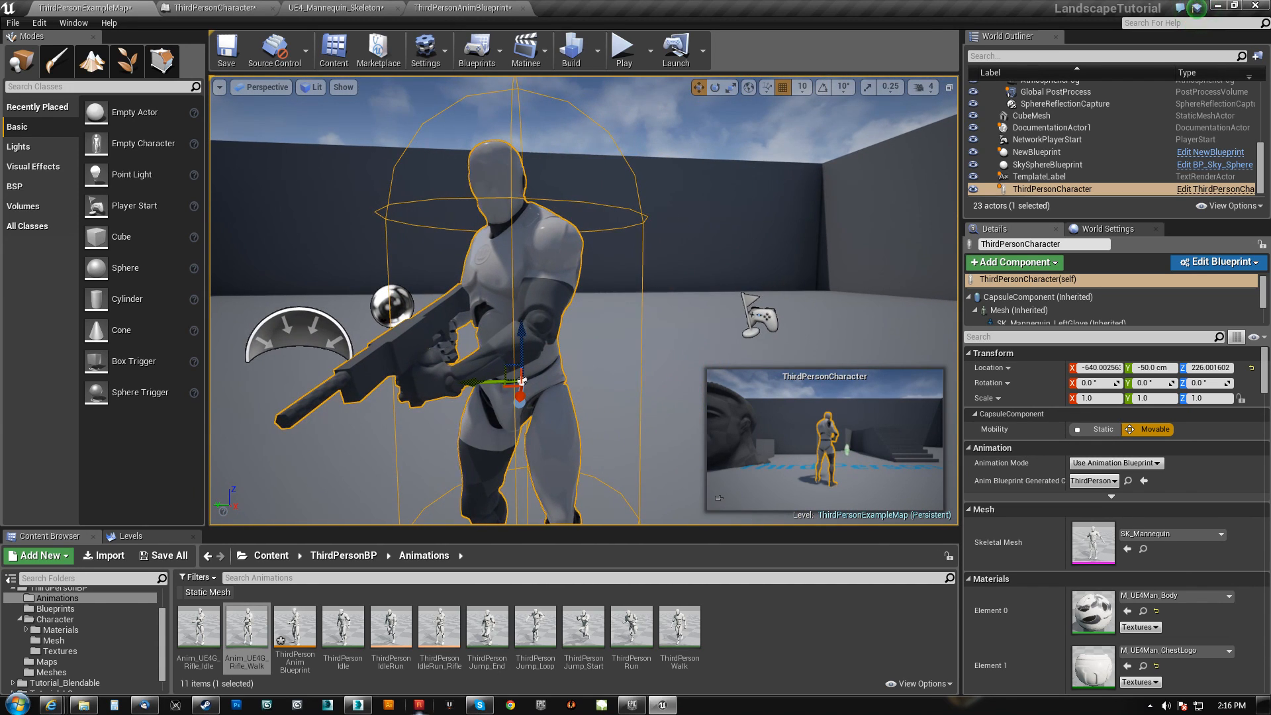
# - Switch to 3ds Max, scrub through the rifle walk to review the arms and rifle from several angles, and return to Unreal
pyautogui.click(361, 706)
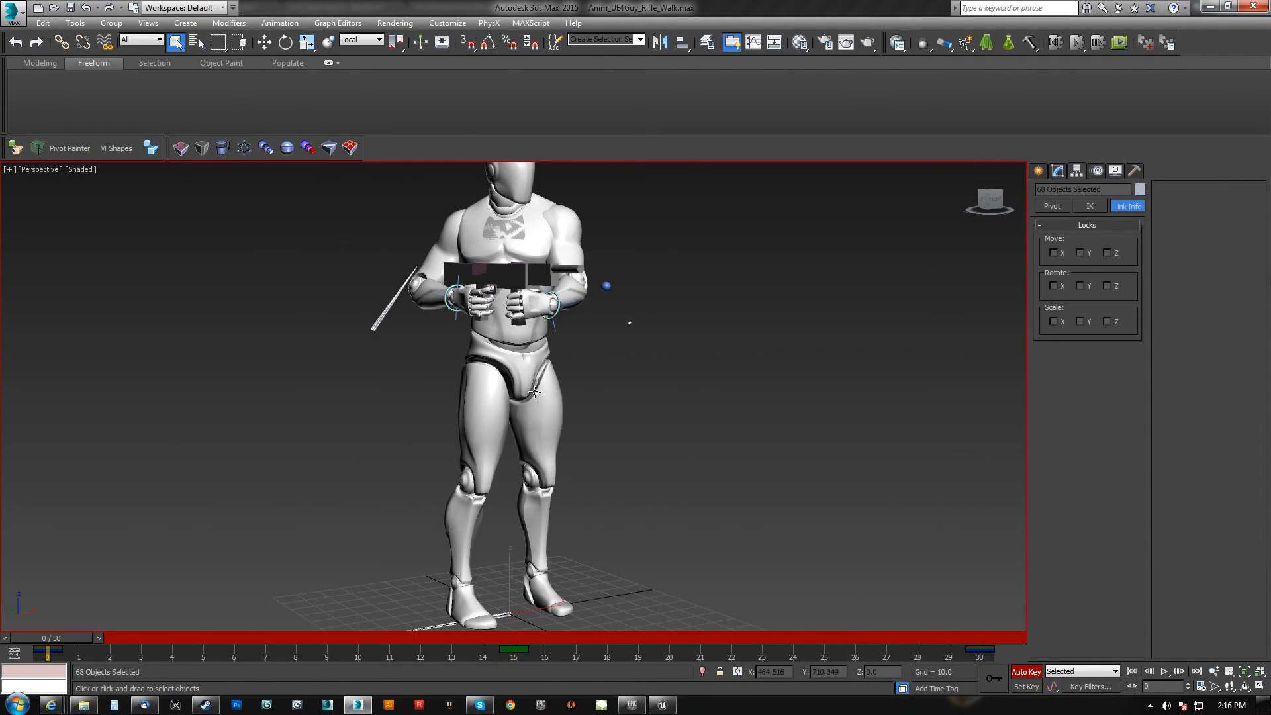
pyautogui.scroll(3, 408, 312)
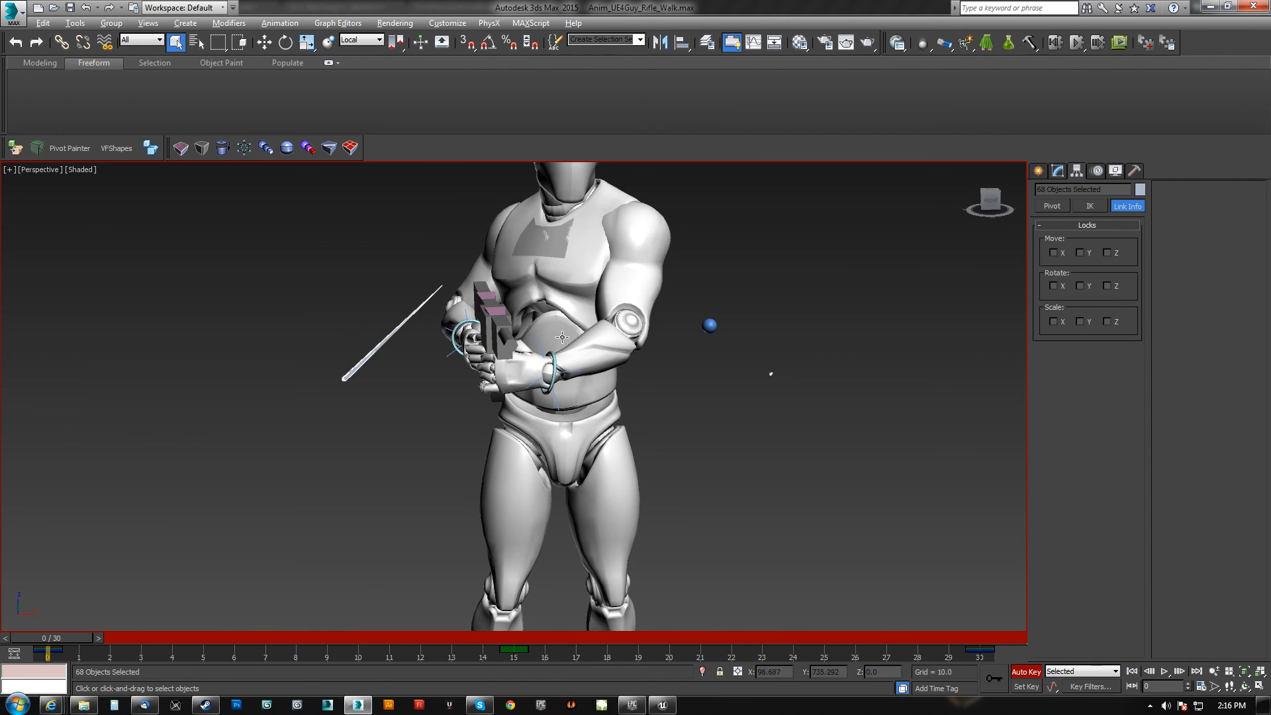
pyautogui.moveTo(65, 637); pyautogui.dragTo(616, 637)
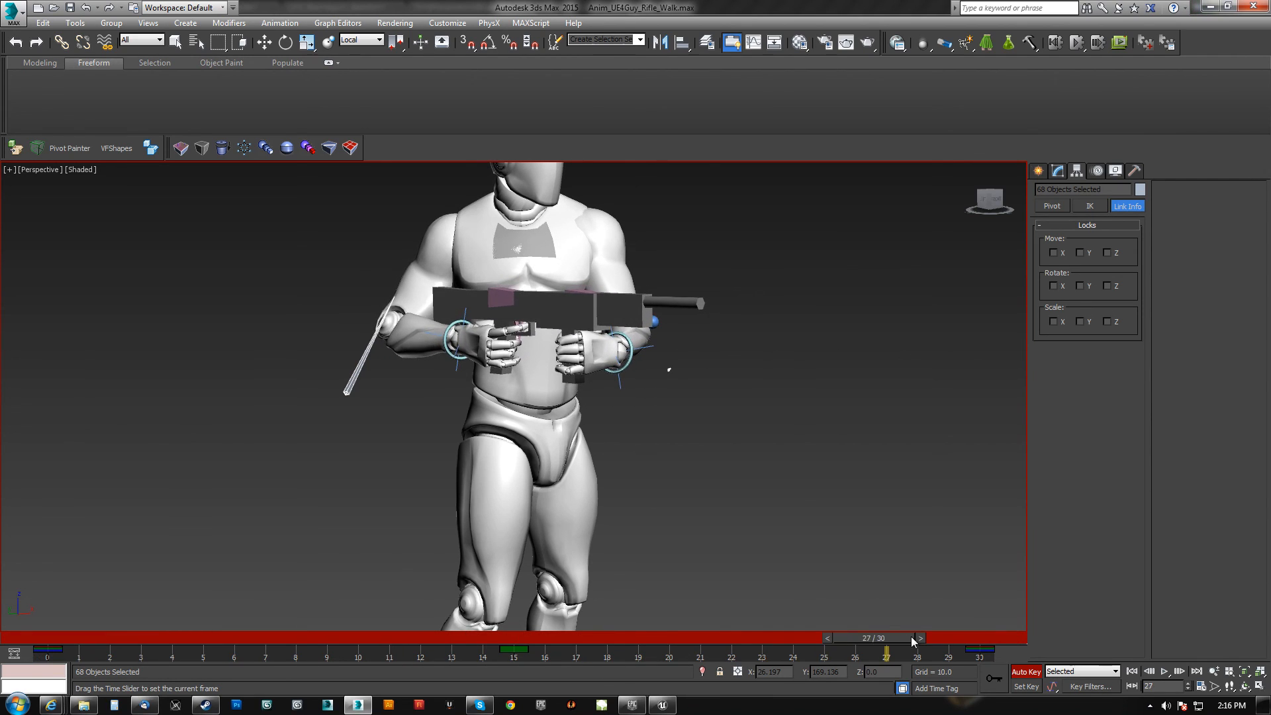
pyautogui.keyDown('alt'); pyautogui.moveTo(359, 505); pyautogui.dragTo(489, 469, button='middle'); pyautogui.keyUp('alt')
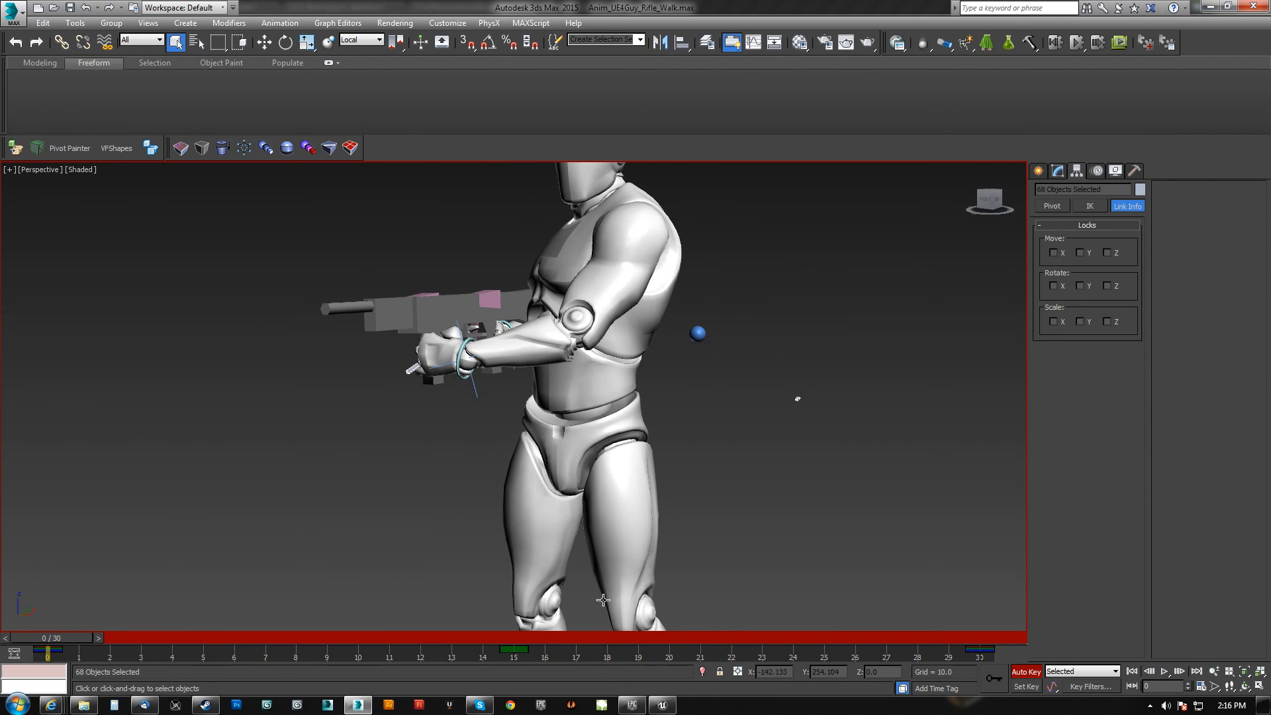
pyautogui.click(677, 706)
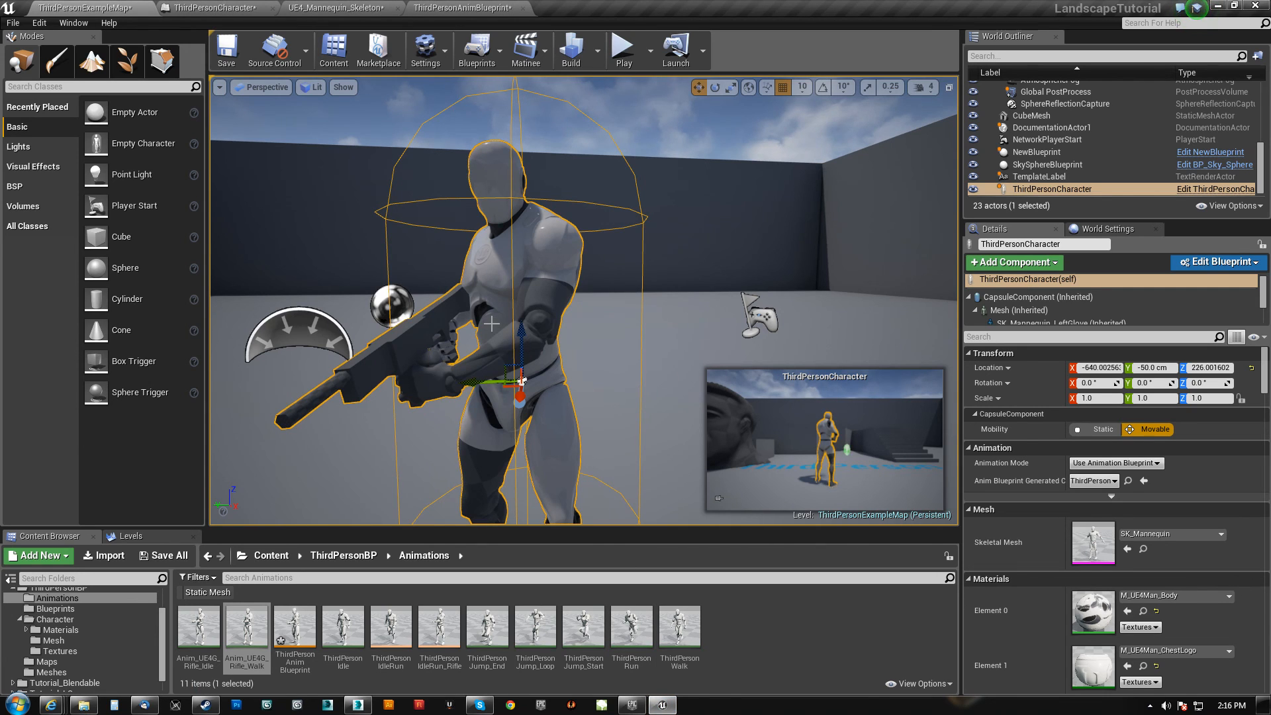
# - Reopen the ThirdPersonIdleRun_Rifle blend space in the animation blueprint editor and widen the asset list's Name column
pyautogui.click(465, 7)
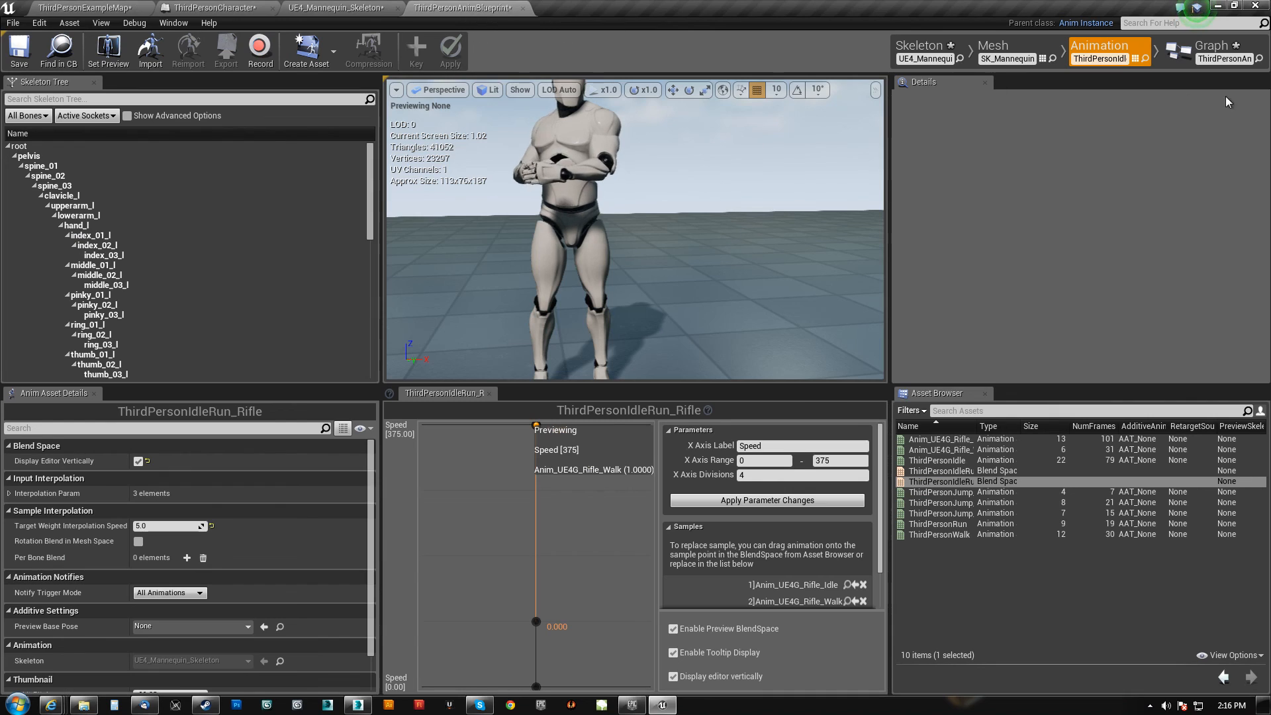
pyautogui.click(940, 481)
pyautogui.moveTo(975, 425); pyautogui.dragTo(1028, 425)
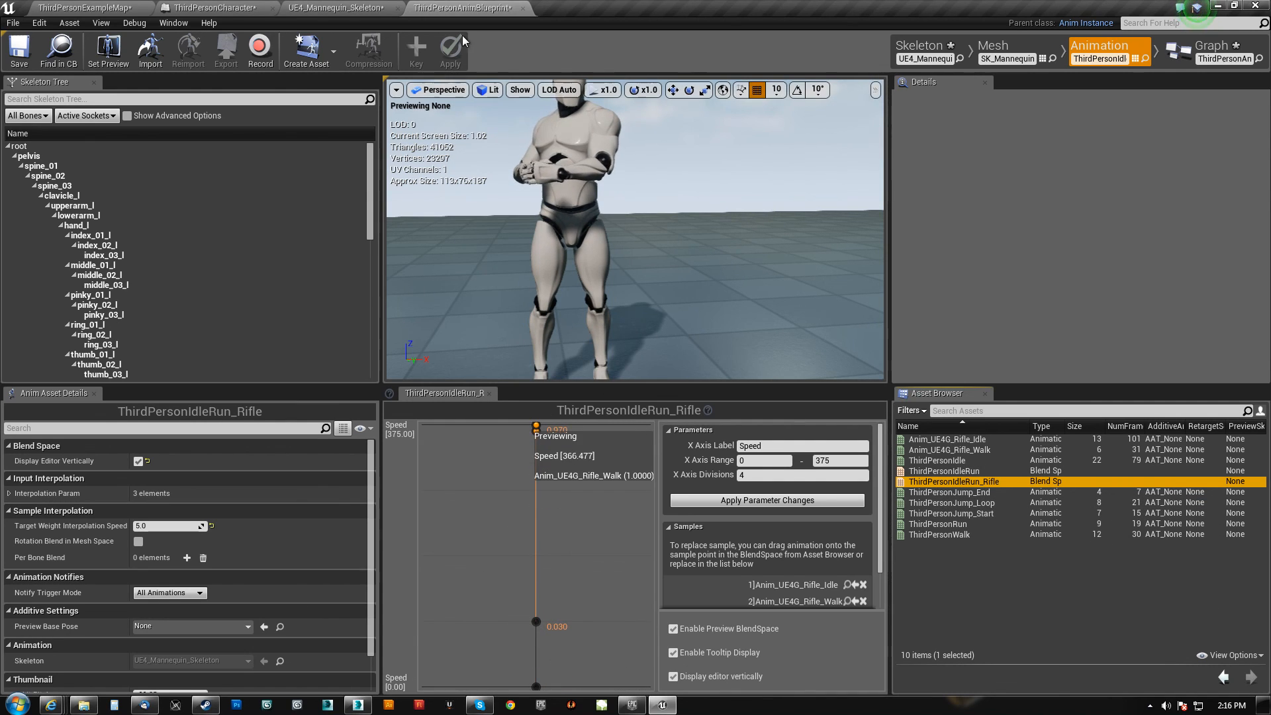
# - Return to the Idle/Run state graph and line up the Speed, blend space player and Layered blend per bone nodes compactly
pyautogui.click(1211, 47)
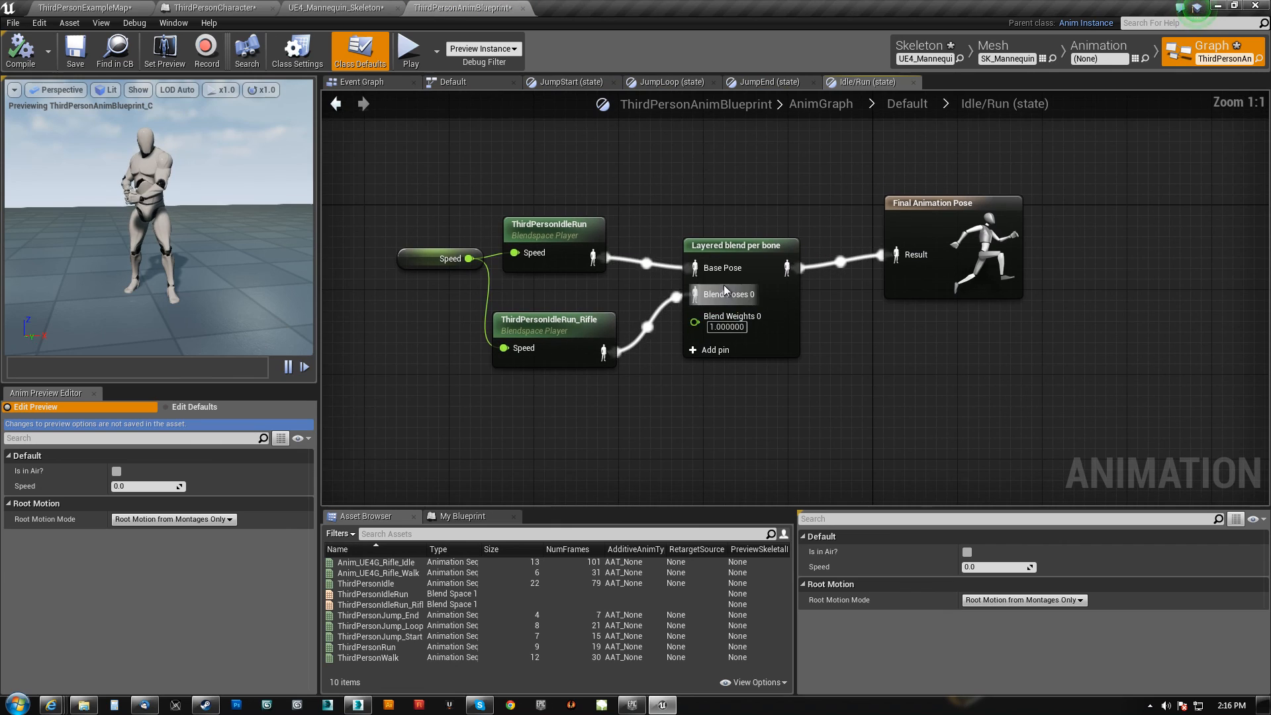
pyautogui.moveTo(735, 245); pyautogui.dragTo(735, 223)
pyautogui.moveTo(537, 326); pyautogui.dragTo(547, 294)
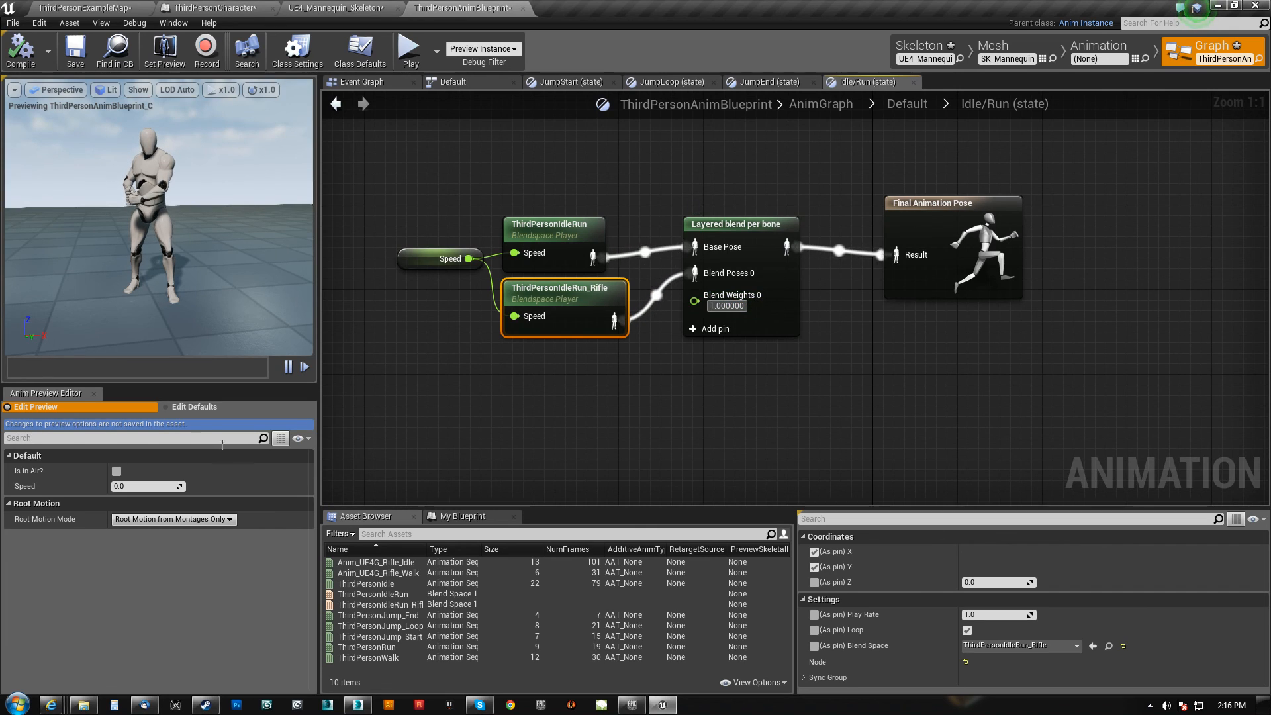
pyautogui.moveTo(565, 184); pyautogui.dragTo(463, 311)
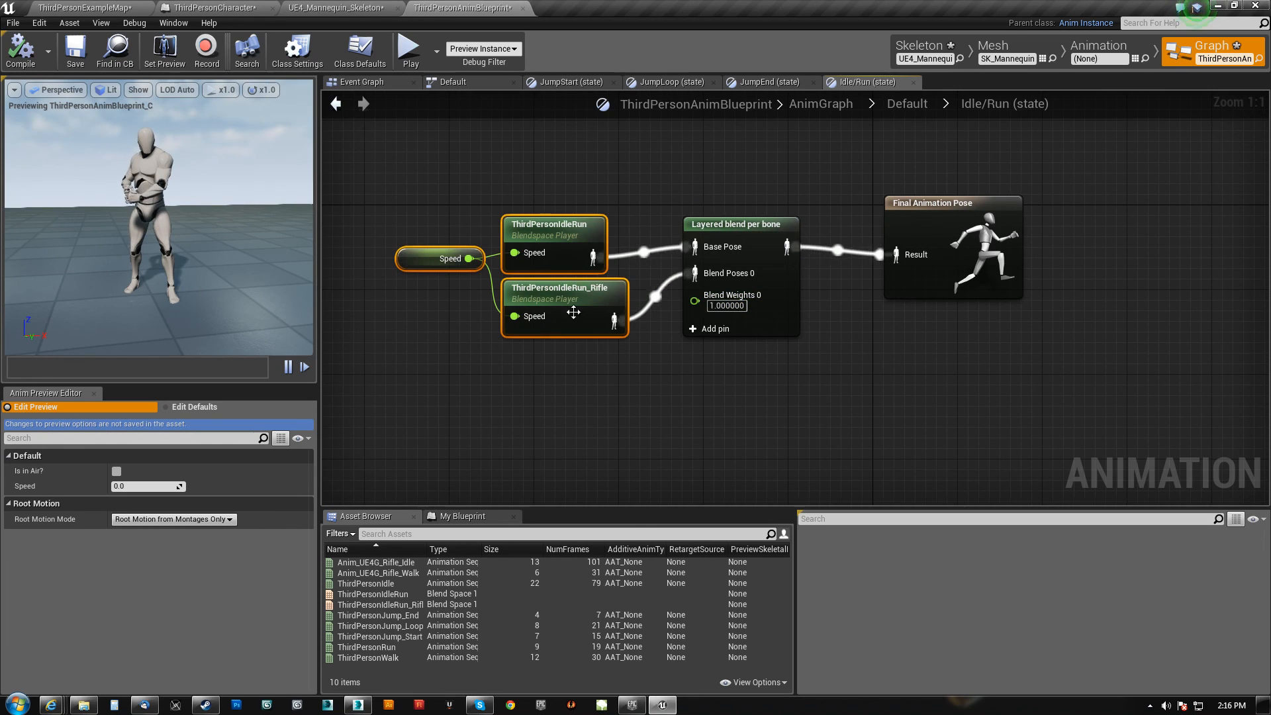
pyautogui.moveTo(558, 225); pyautogui.dragTo(452, 215)
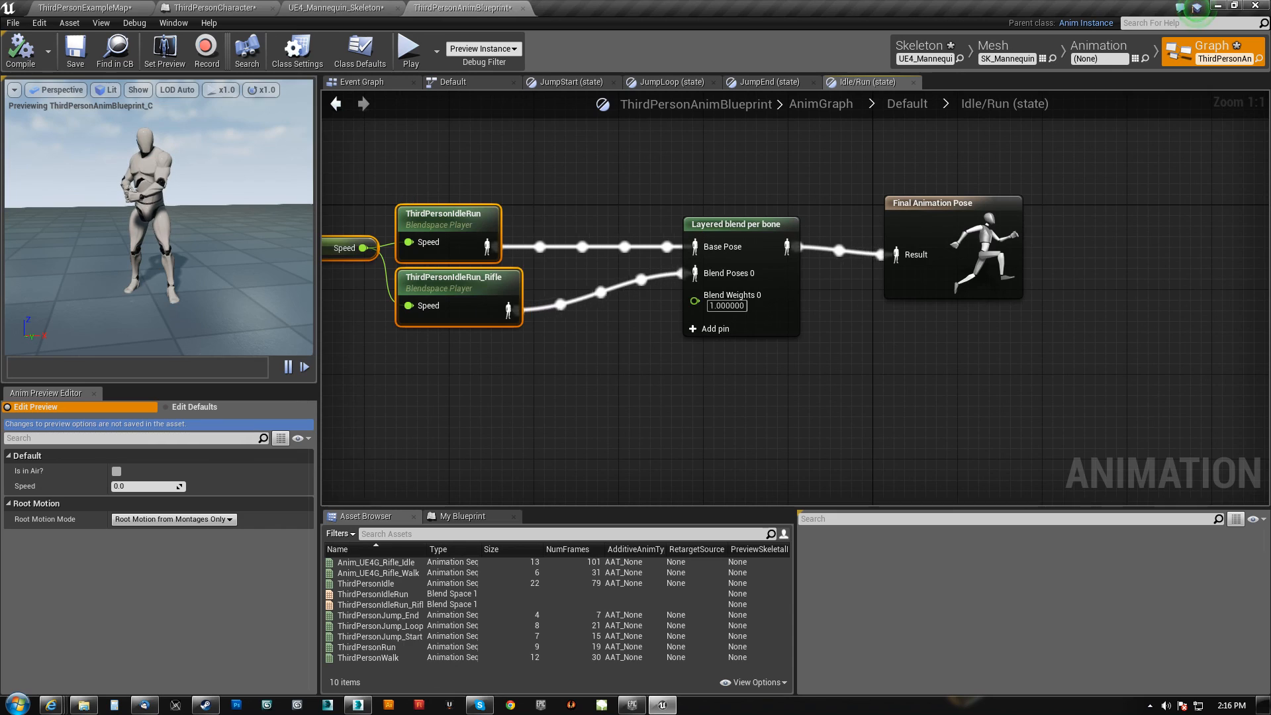
pyautogui.moveTo(574, 361); pyautogui.dragTo(665, 360, button='right')
pyautogui.click(816, 306)
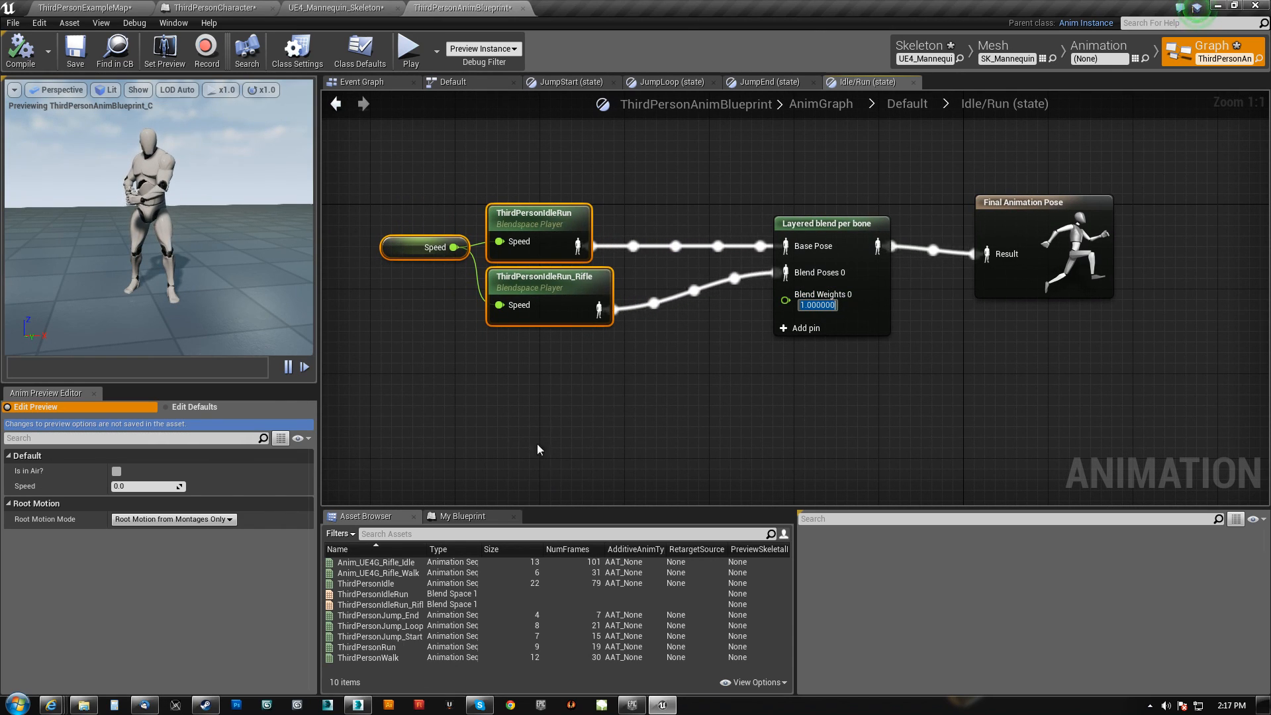
pyautogui.click(540, 269)
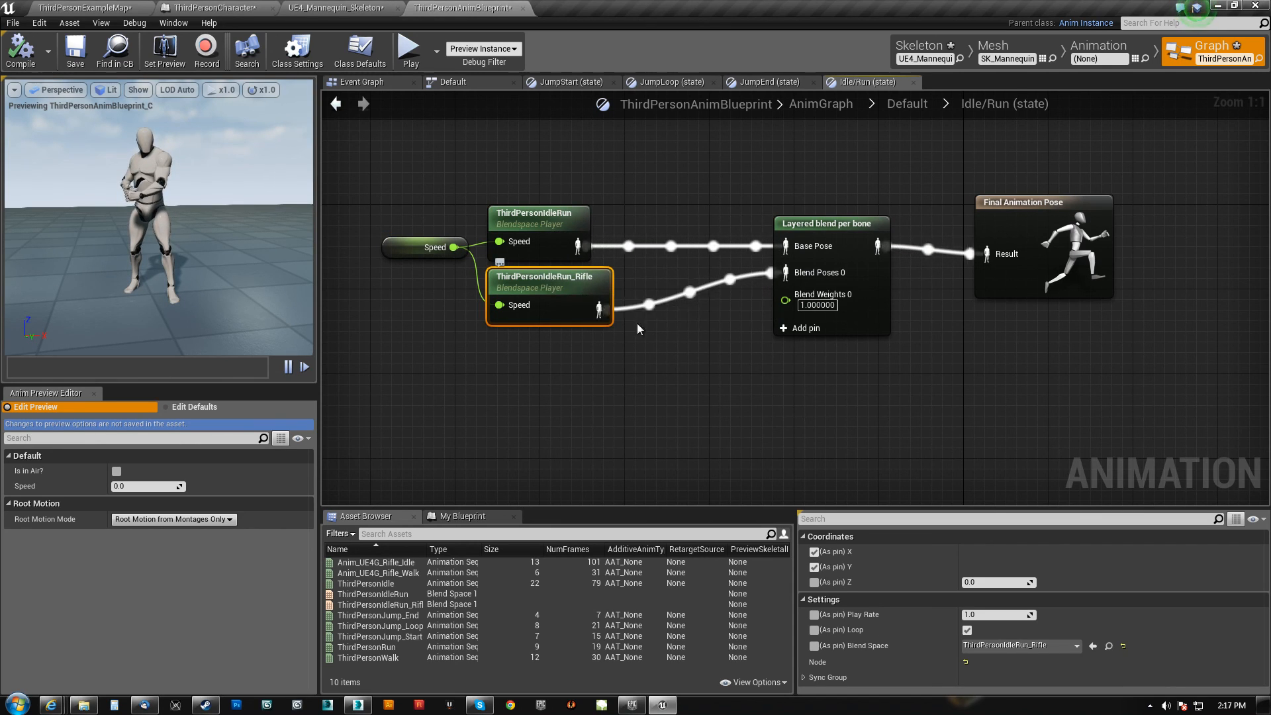
pyautogui.moveTo(836, 224); pyautogui.dragTo(740, 224)
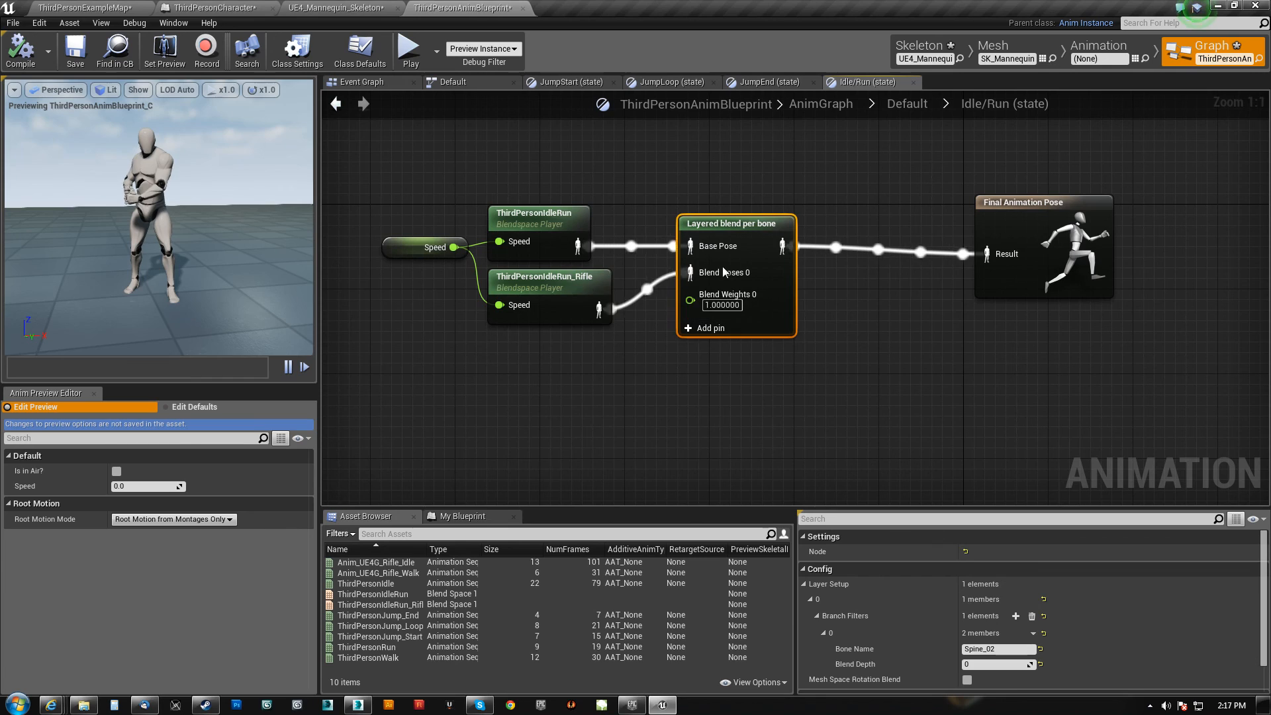
# - Try chaining a duplicate Layered blend per bone node after the first, and restore the original link to the Final Animation Pose
pyautogui.hotkey('ctrl', 'v')
pyautogui.moveTo(911, 297); pyautogui.dragTo(888, 285)
pyautogui.moveTo(785, 234); pyautogui.dragTo(617, 378)
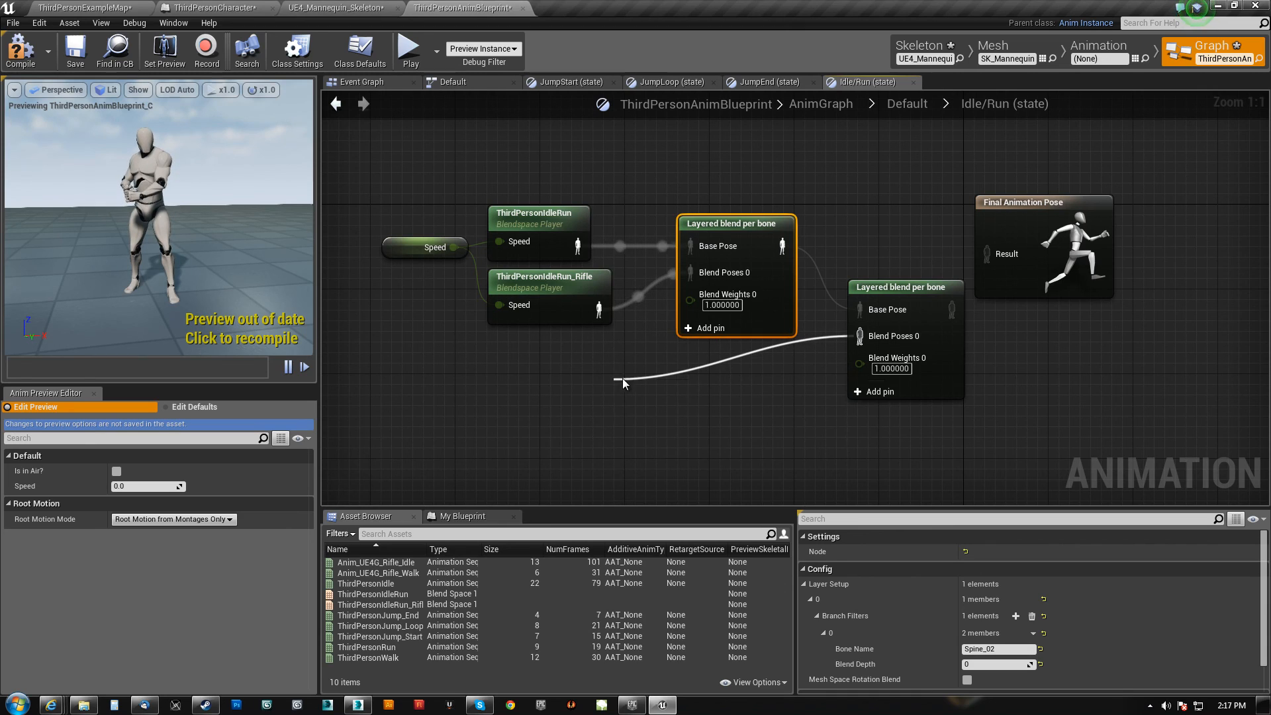
pyautogui.click(821, 366)
pyautogui.click(891, 368)
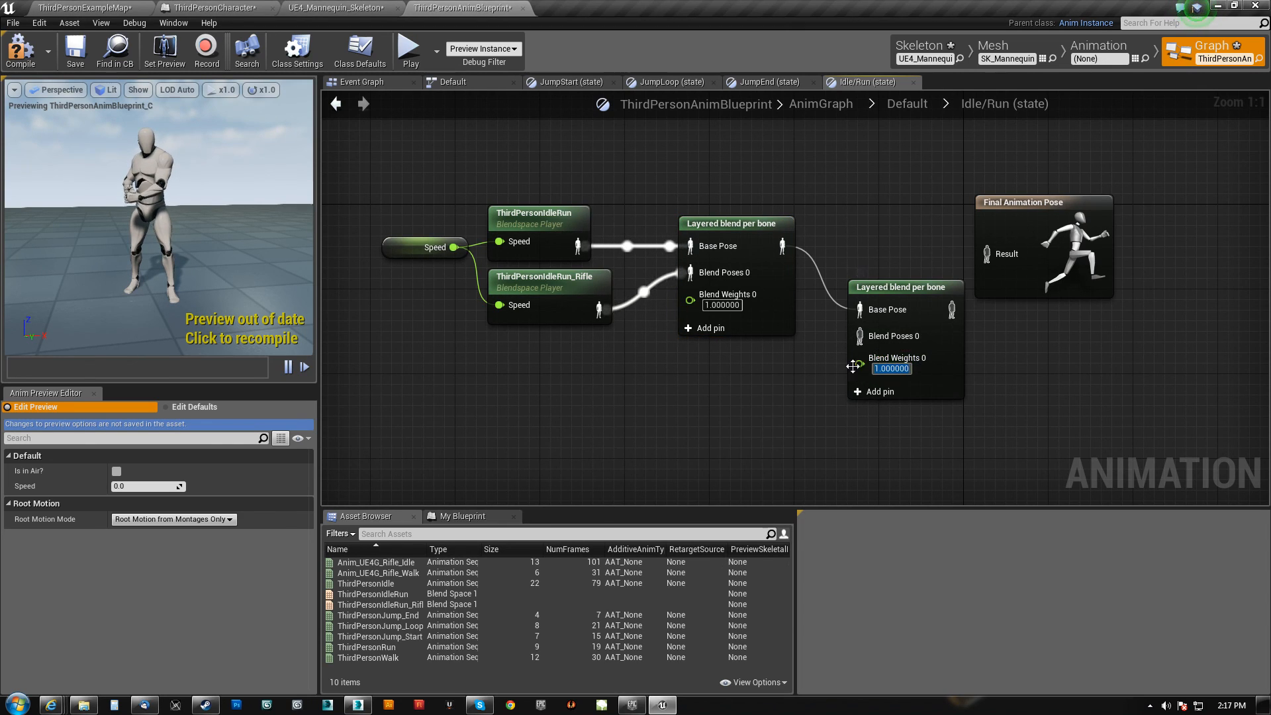
pyautogui.click(726, 306)
pyautogui.click(888, 291)
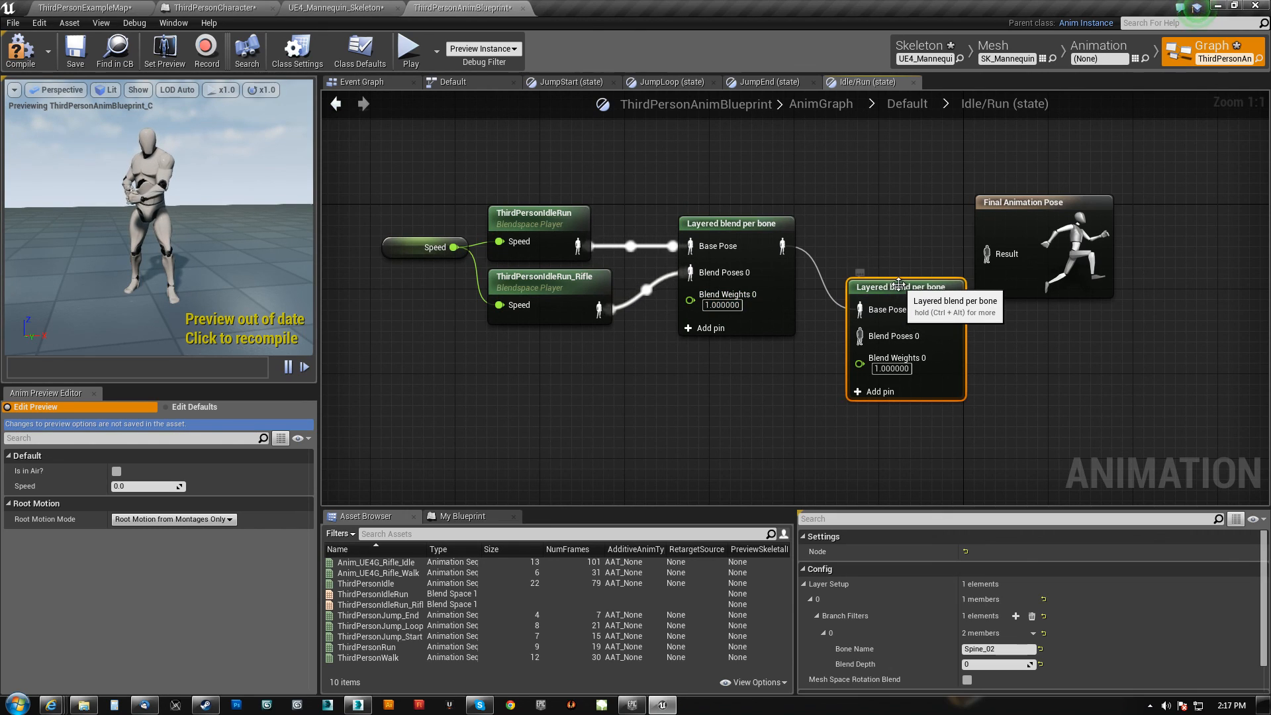
pyautogui.press('Delete')
pyautogui.moveTo(782, 246); pyautogui.dragTo(987, 253)
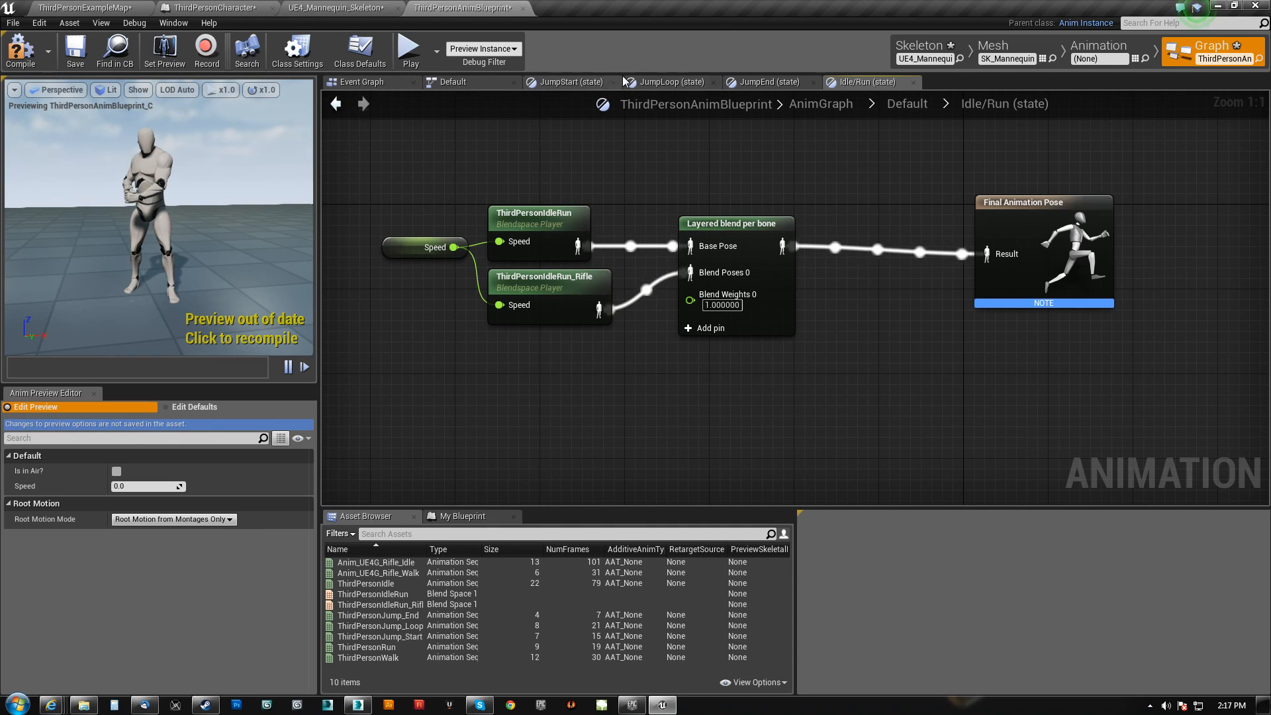
# - Examine the animation blueprint's Event Graph sections for pawn owner validity, IsInAir and Speed
pyautogui.click(418, 86)
pyautogui.scroll(-3, 588, 299)
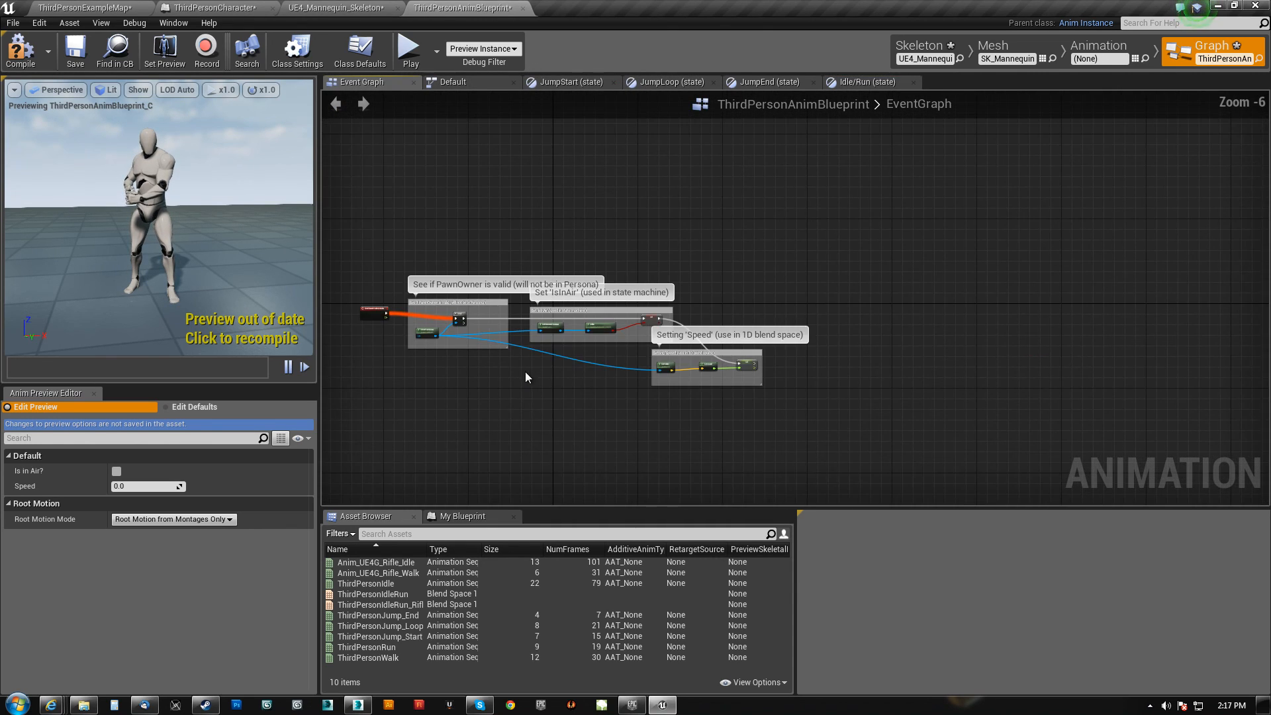
pyautogui.scroll(2, 526, 372)
pyautogui.scroll(1, 560, 361)
pyautogui.moveTo(486, 371); pyautogui.dragTo(752, 382, button='right')
pyautogui.click(602, 227)
pyautogui.moveTo(584, 227); pyautogui.dragTo(591, 243)
pyautogui.moveTo(1039, 417); pyautogui.dragTo(282, 364, button='right')
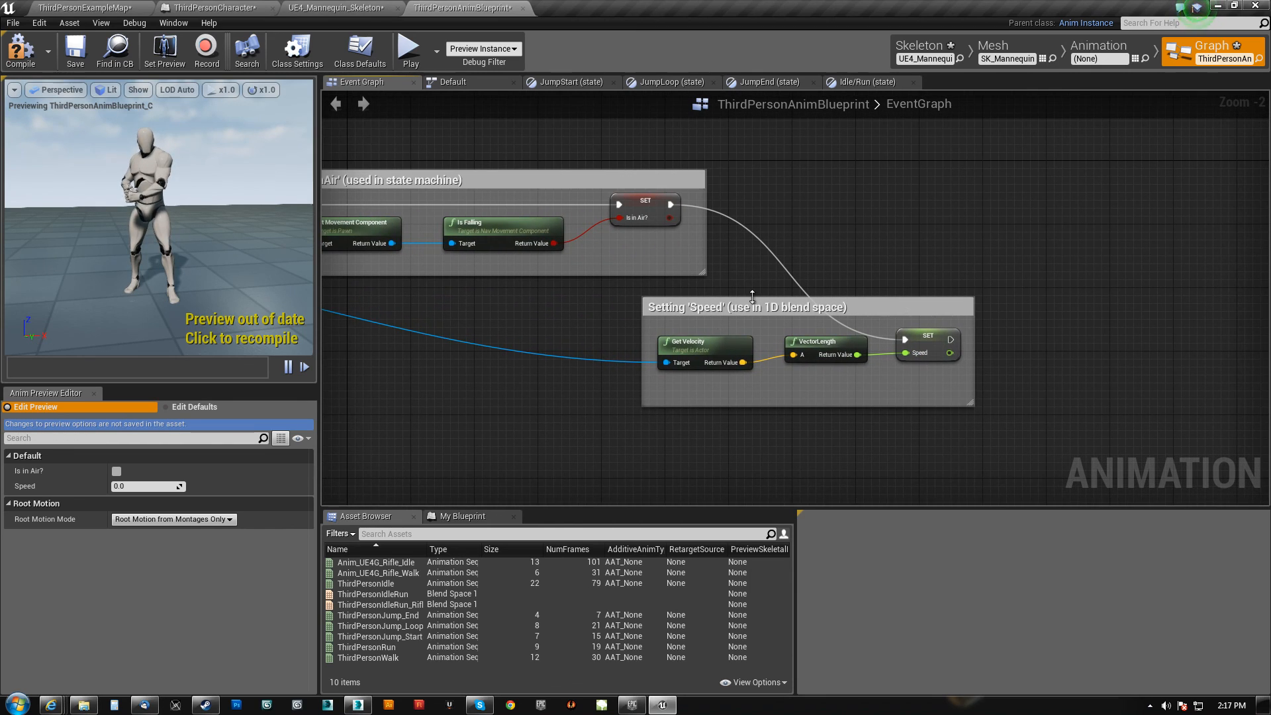
pyautogui.click(712, 310)
pyautogui.moveTo(712, 310); pyautogui.dragTo(845, 287)
pyautogui.moveTo(420, 352); pyautogui.dragTo(877, 368, button='right')
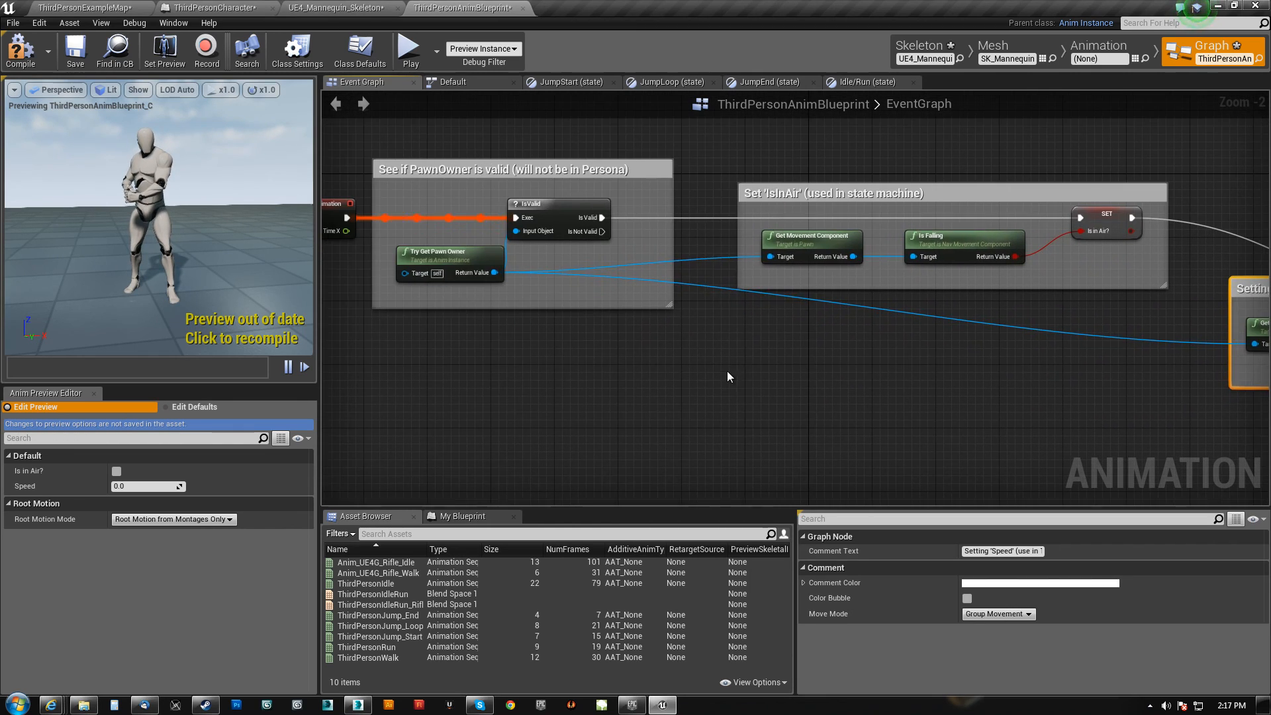
pyautogui.scroll(-1, 777, 347)
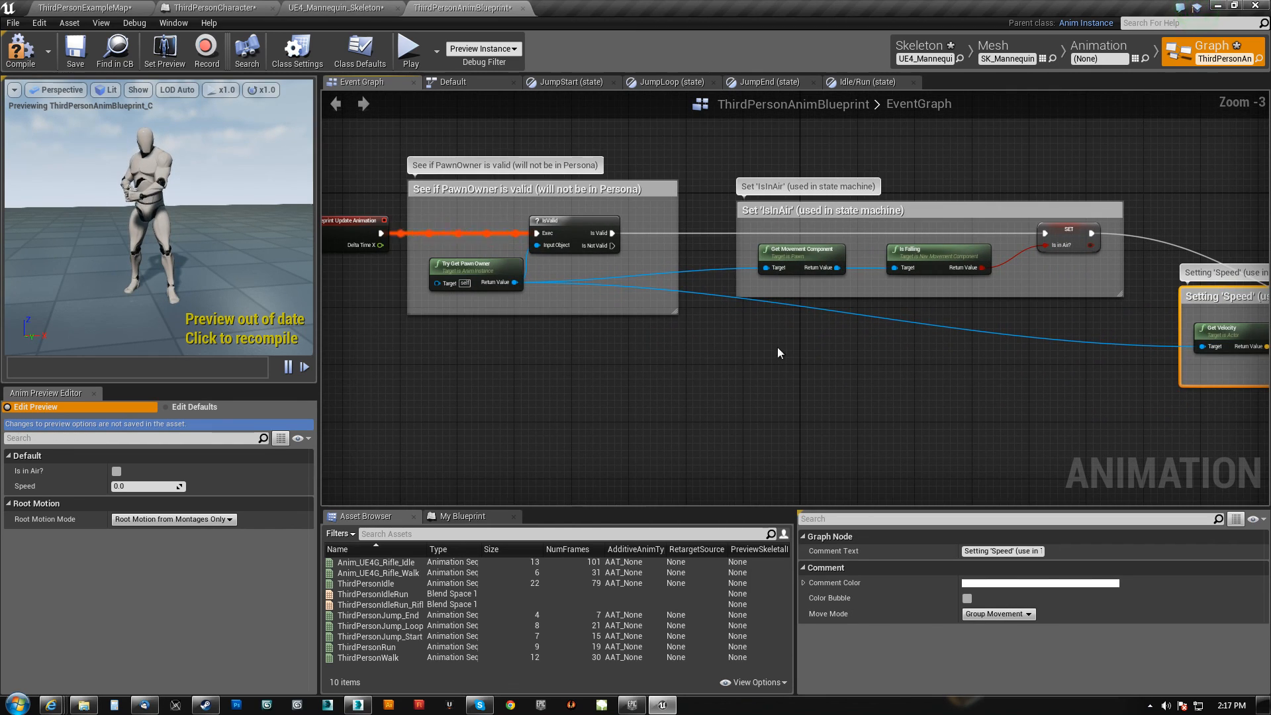
# - In the Idle/Run state, promote the Blend Weights 0 input of Layered blend per bone to a float variable named UsingRifle
pyautogui.click(836, 82)
pyautogui.moveTo(688, 302); pyautogui.dragTo(562, 388)
pyautogui.click(627, 431)
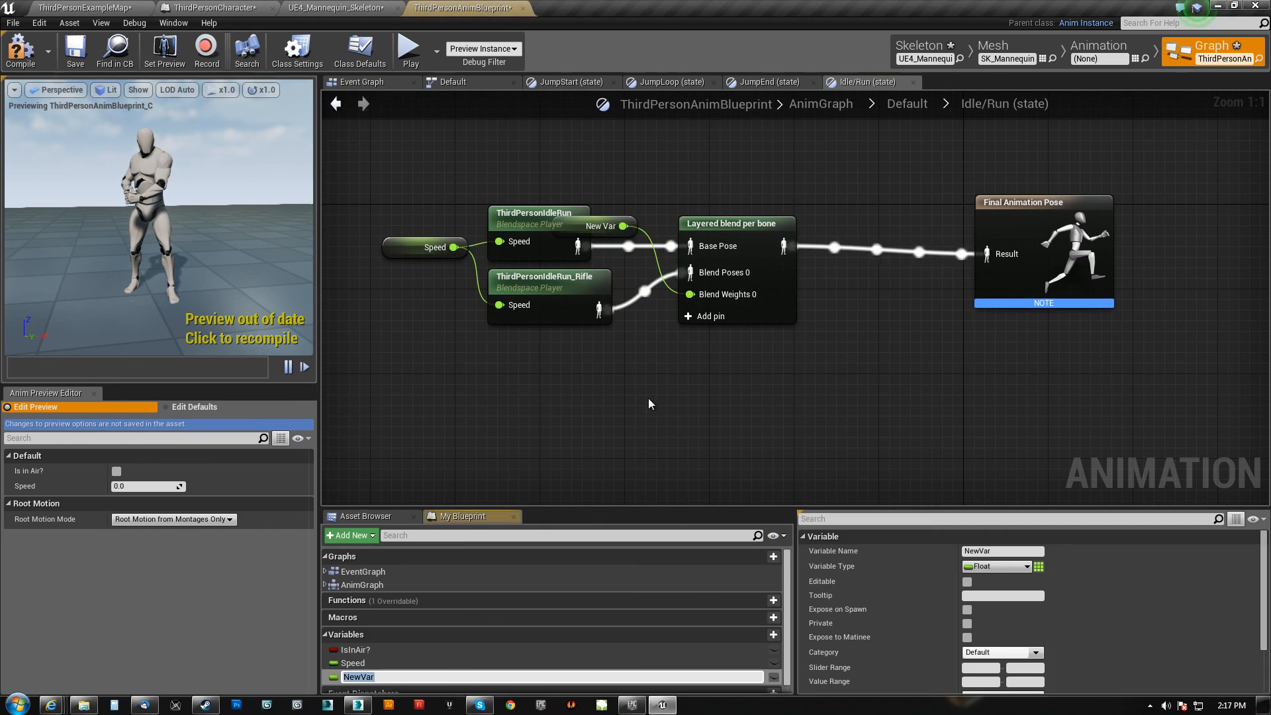
pyautogui.moveTo(599, 225); pyautogui.dragTo(641, 363)
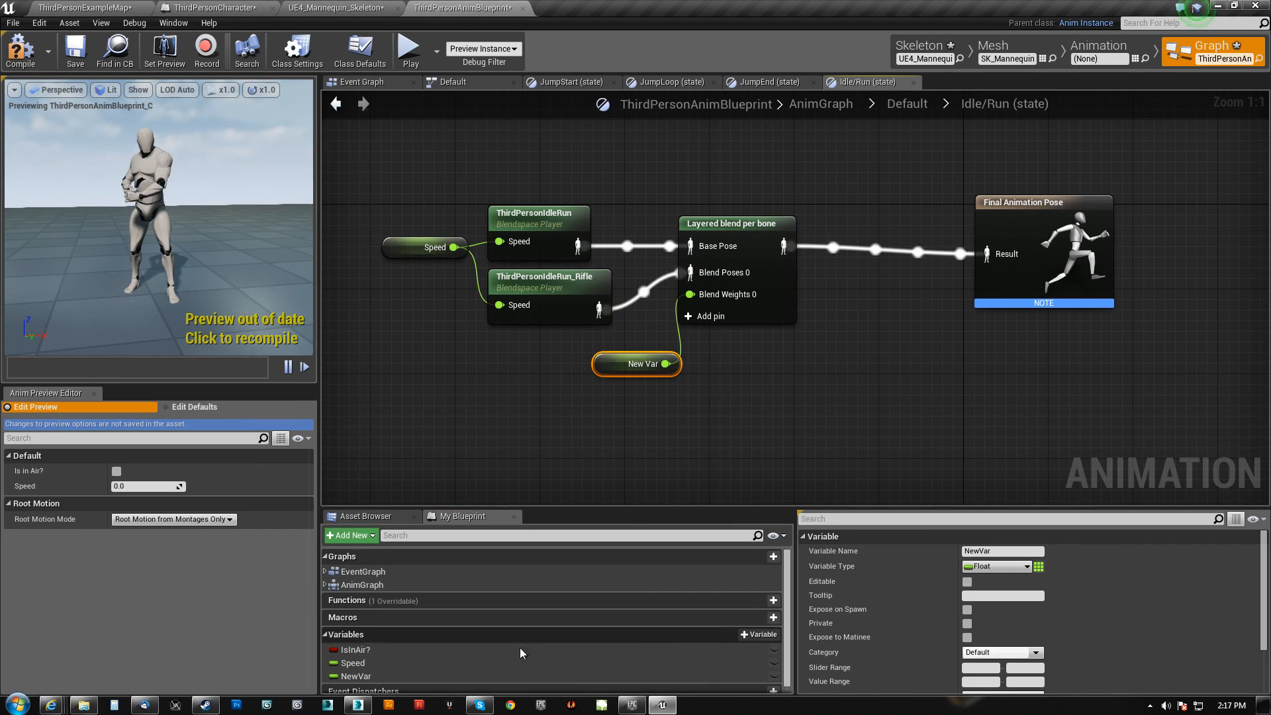
pyautogui.click(992, 550)
pyautogui.write('UsingRifle')
pyautogui.press('Return')
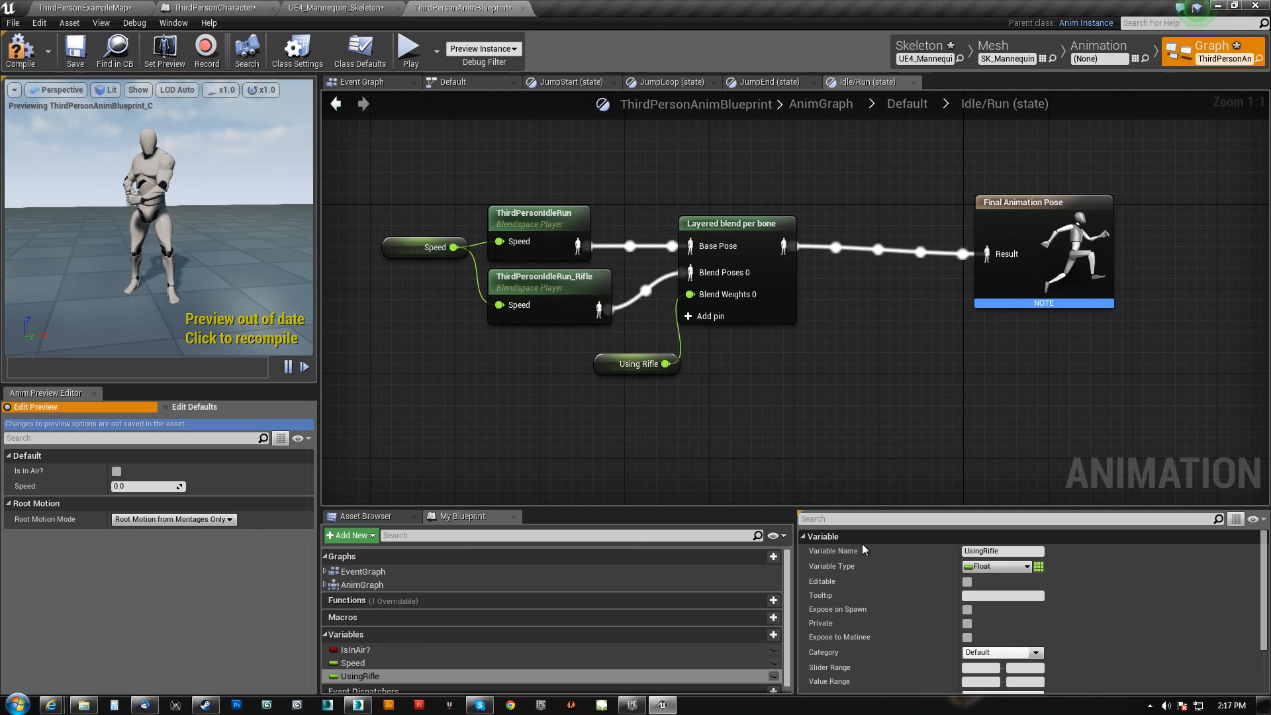
# - Place the Using Rifle node just beneath the Layered blend per bone node and compile the animation blueprint
pyautogui.moveTo(604, 375); pyautogui.dragTo(689, 344)
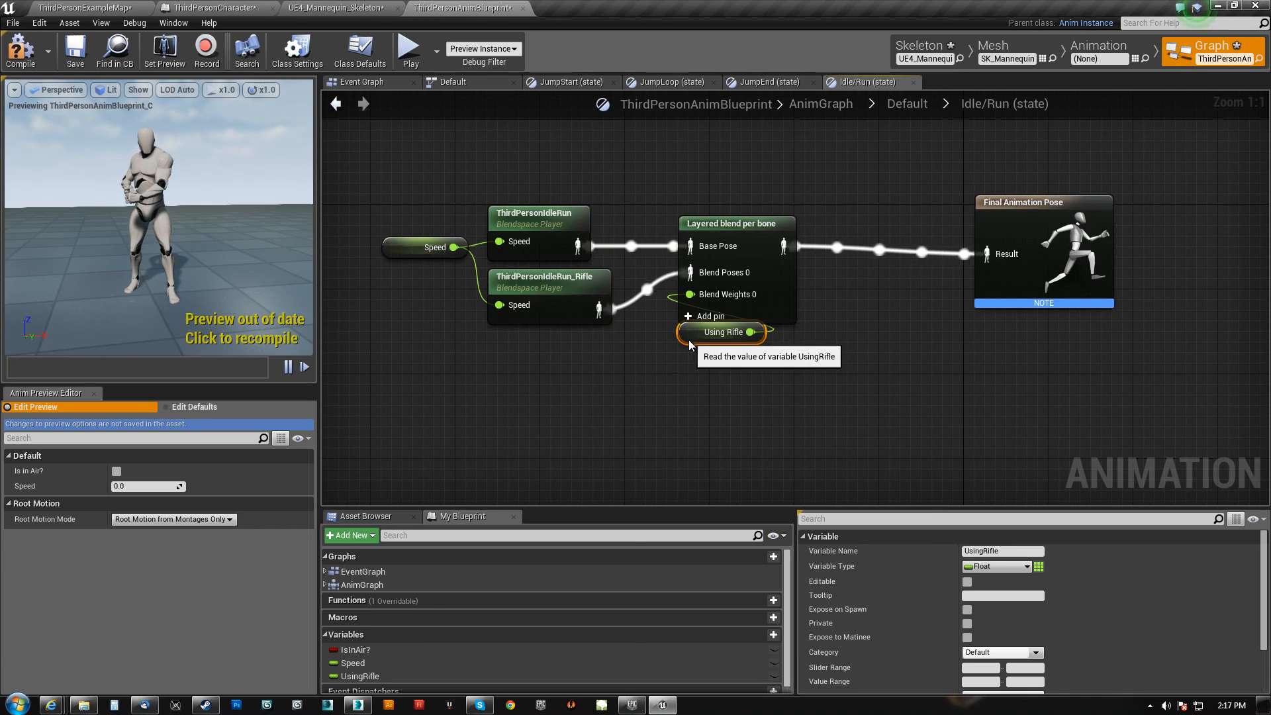
pyautogui.scroll(-2, 846, 647)
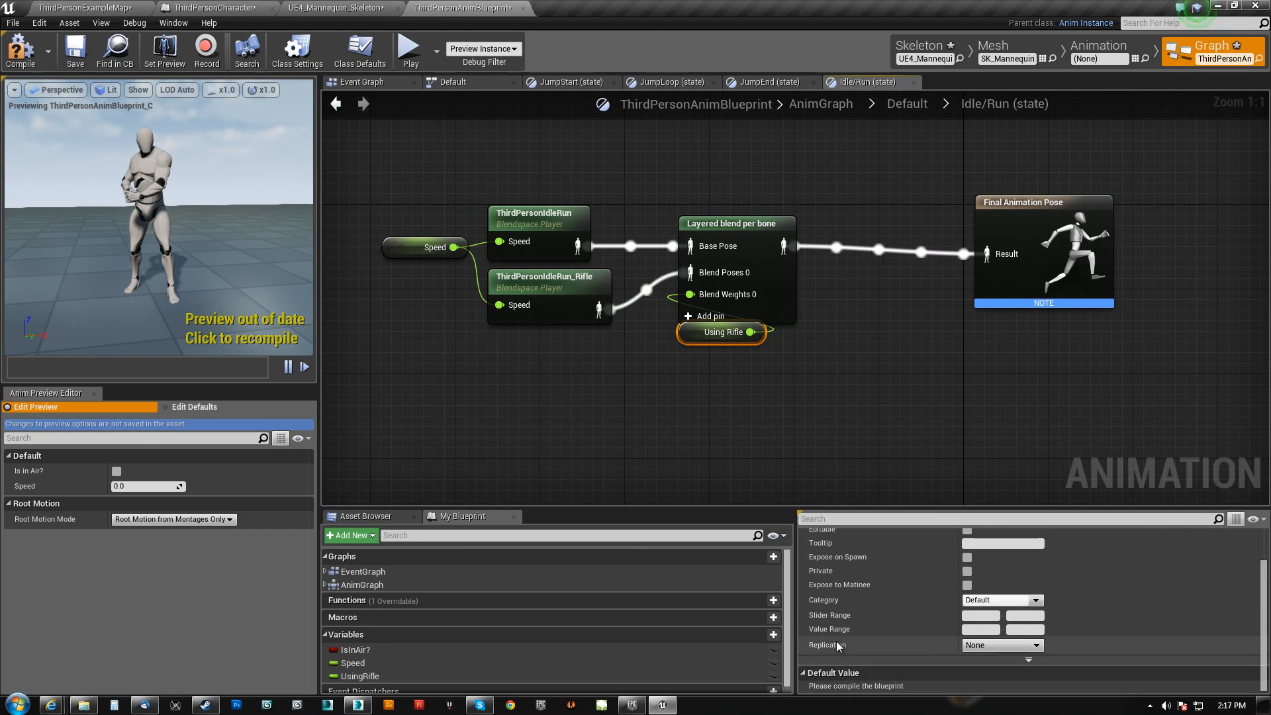
pyautogui.click(20, 50)
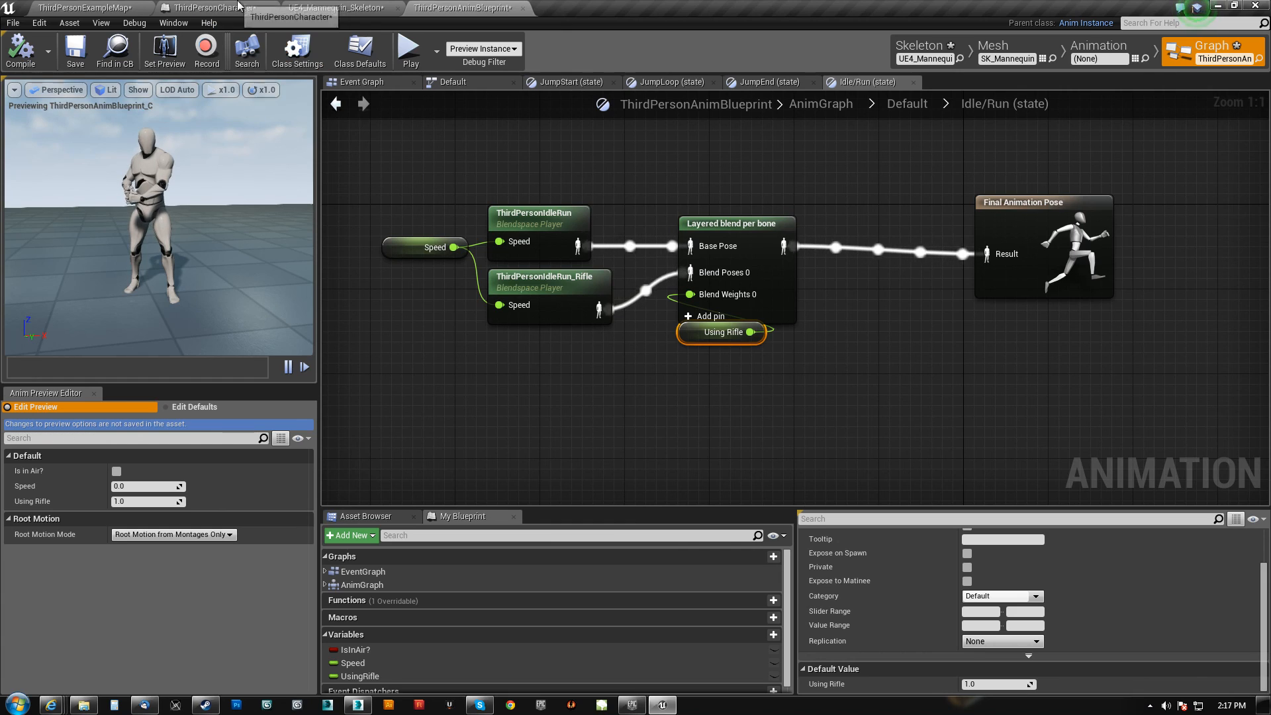
# - Open the ThirdPersonCharacter blueprint from the ThirdPersonBP Blueprints folder and show its Event Graph
pyautogui.click(125, 8)
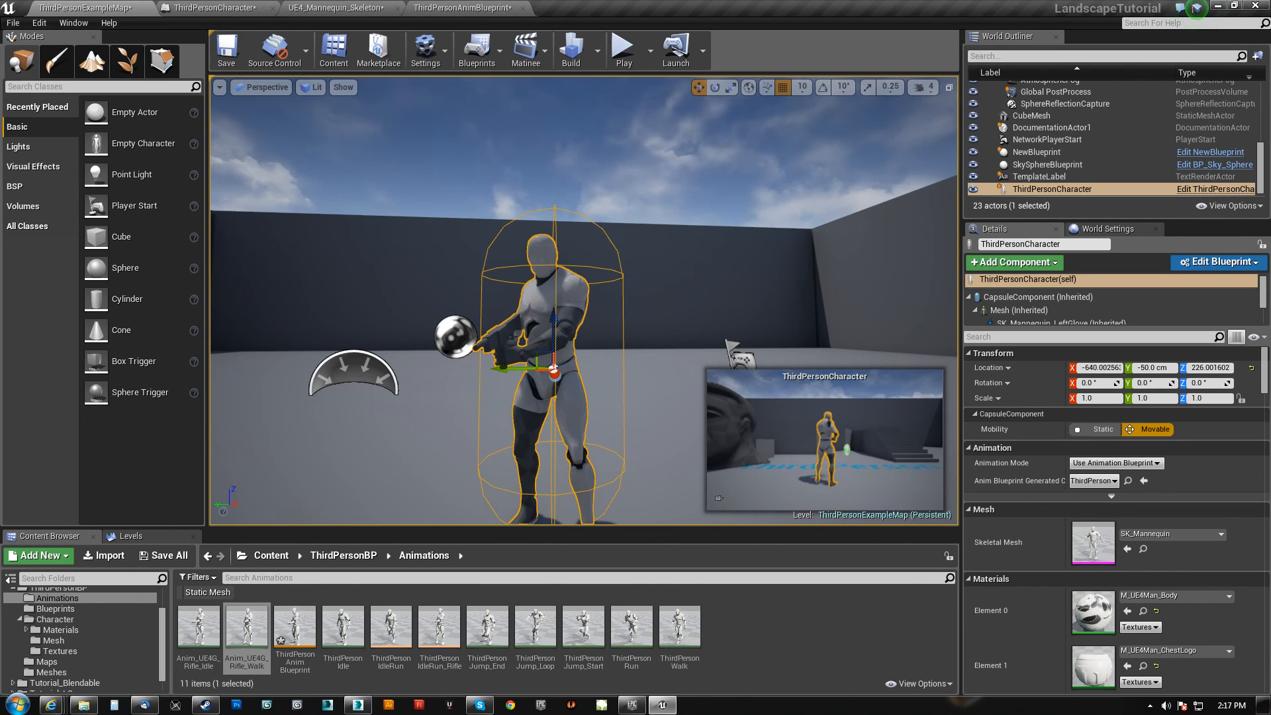
pyautogui.click(53, 620)
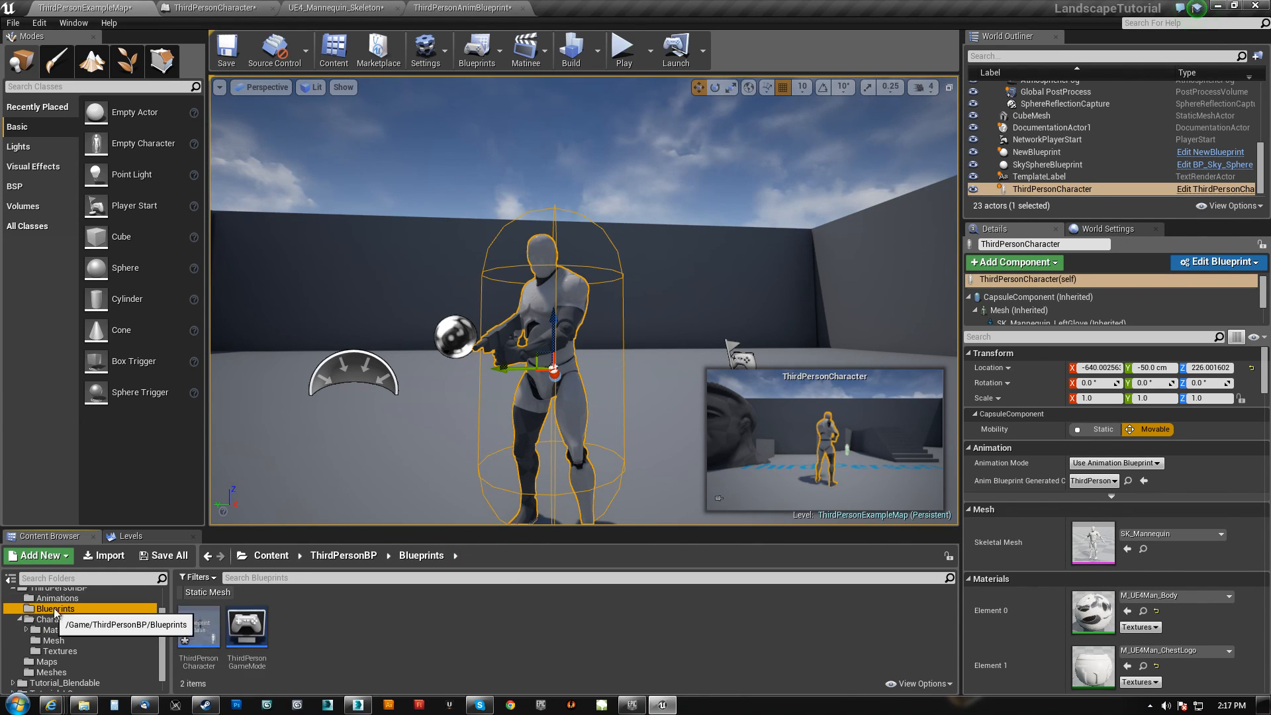
pyautogui.doubleClick(200, 628)
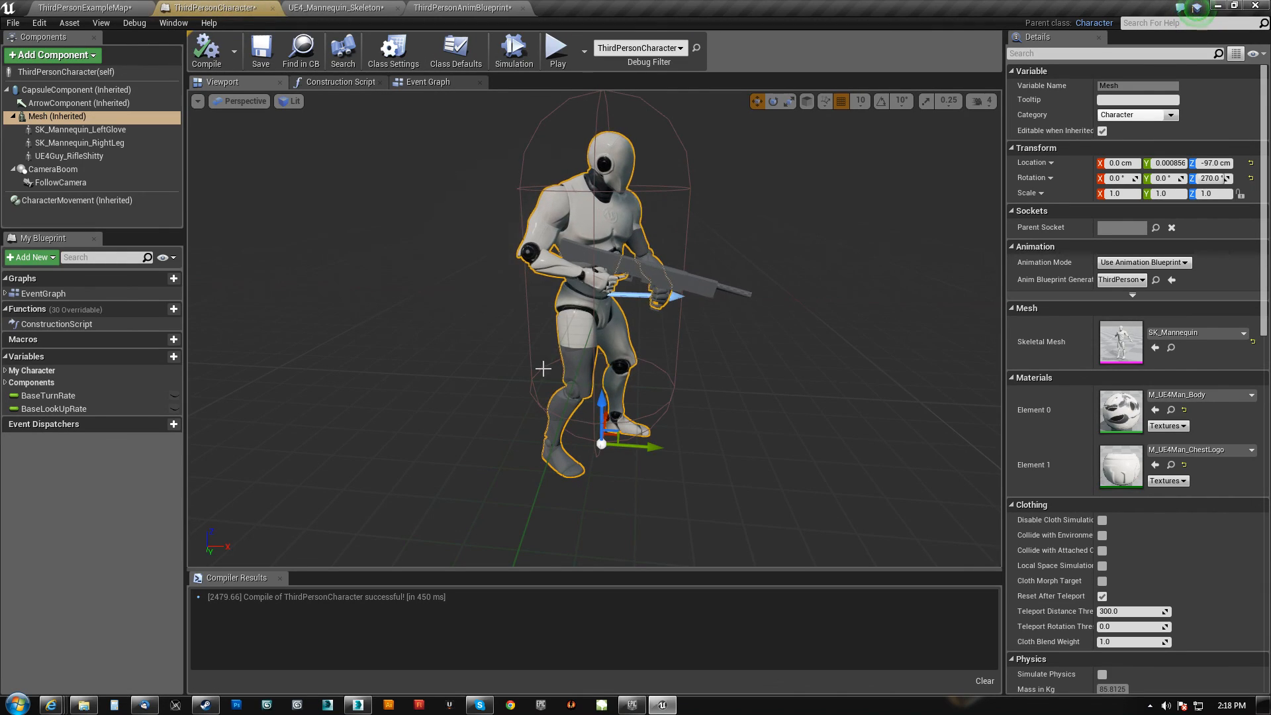
pyautogui.click(450, 82)
pyautogui.moveTo(623, 465); pyautogui.dragTo(544, 424, button='right')
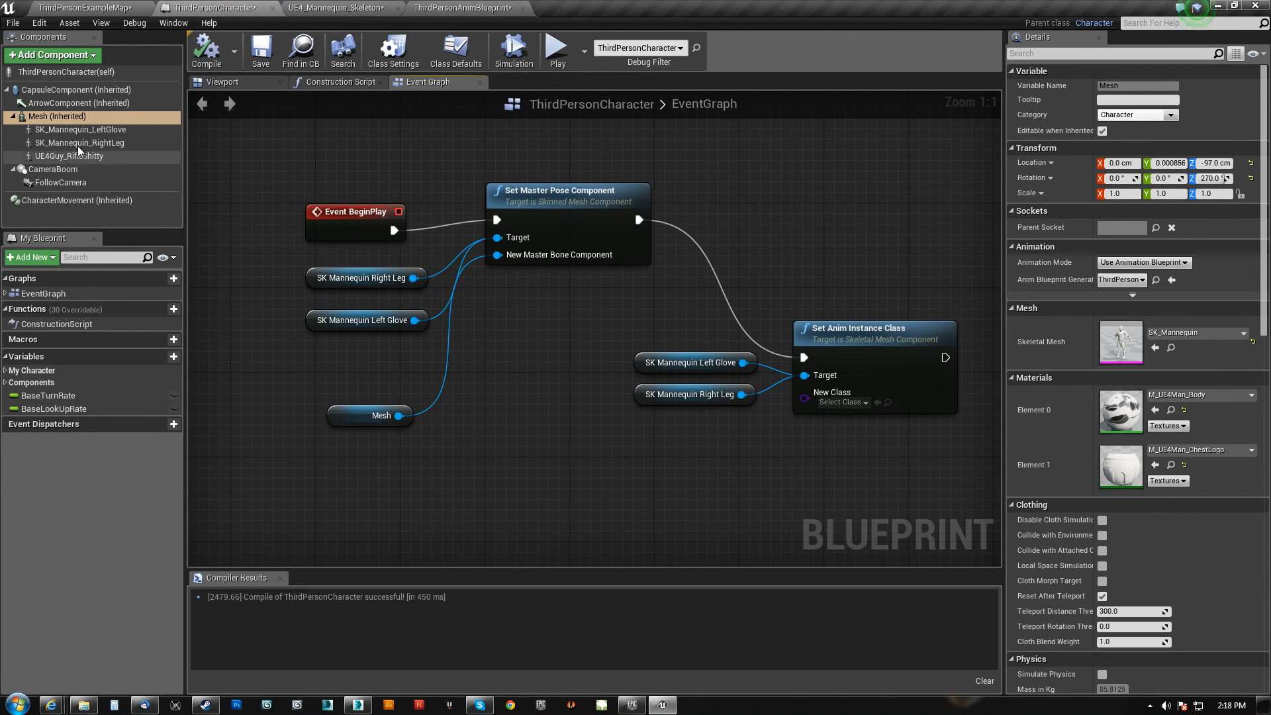
# - Add a Boolean variable named UsingRifle to the ThirdPersonCharacter blueprint and compile it
pyautogui.click(29, 257)
pyautogui.click(33, 283)
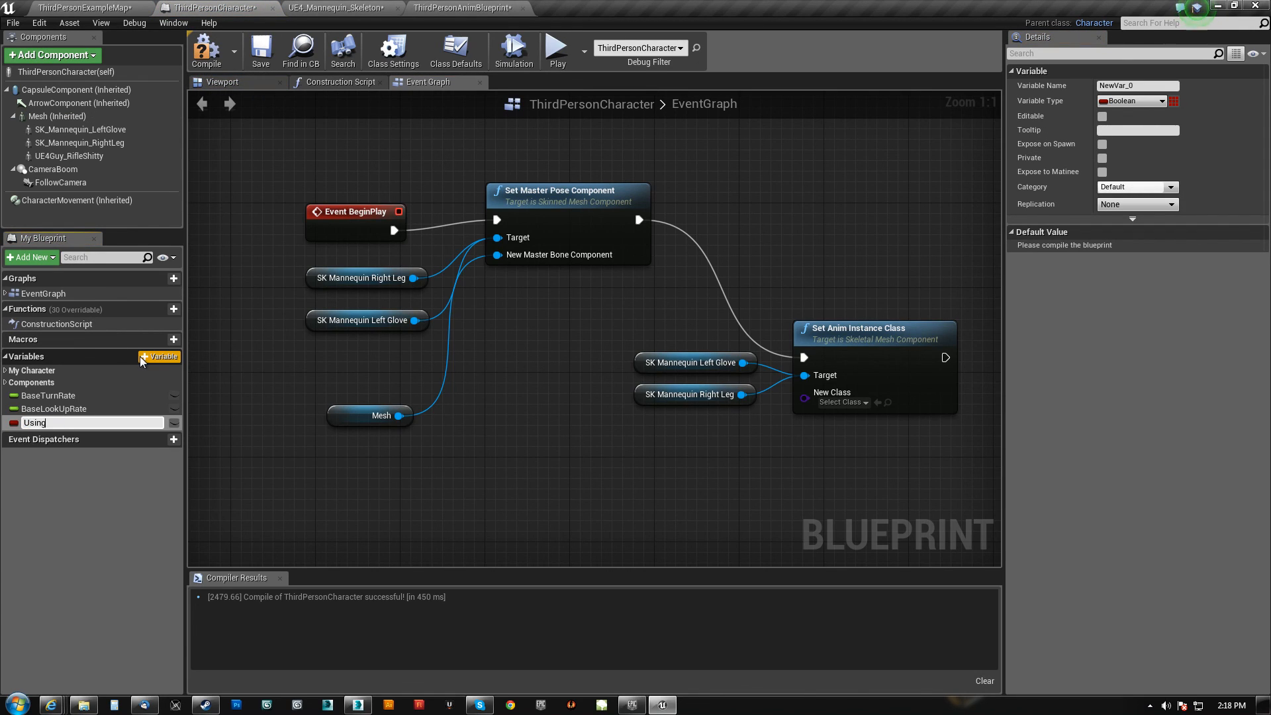
pyautogui.write('UsingRifle')
pyautogui.press('Return')
pyautogui.click(205, 50)
pyautogui.scroll(-3, 463, 339)
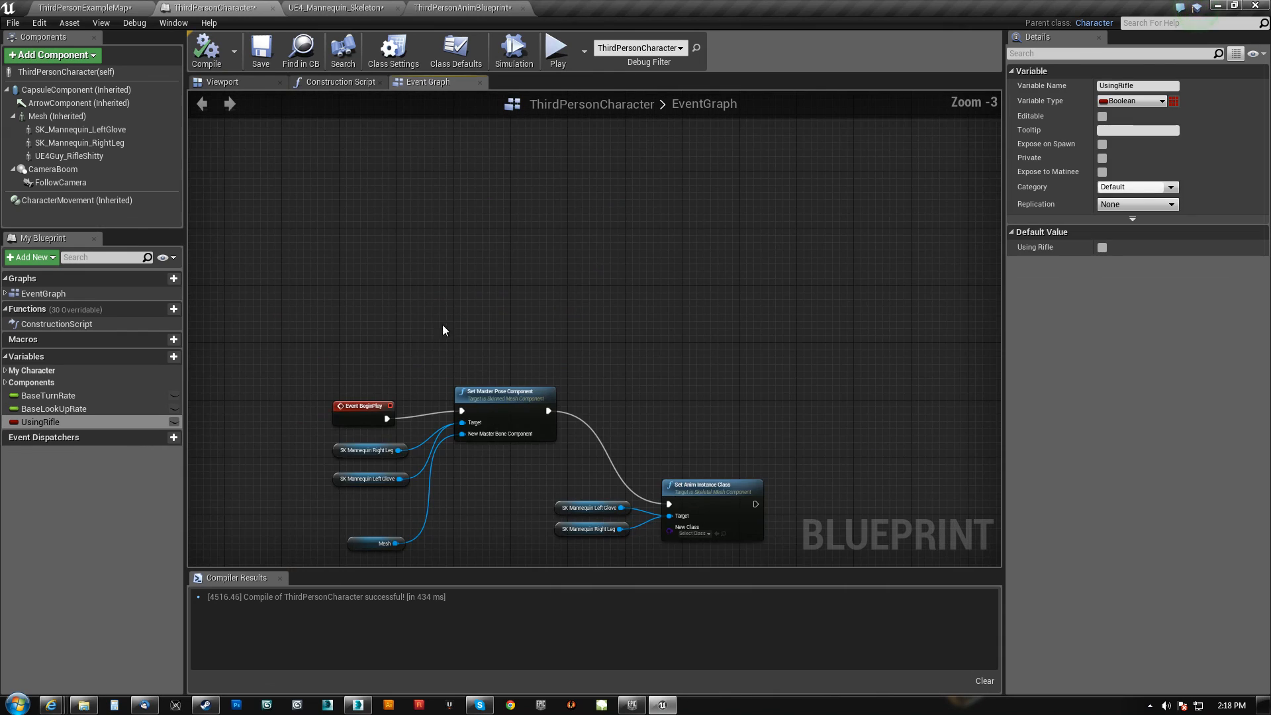
# - Return to the level editor and open the Engine Input page of the Project Settings
pyautogui.click(85, 7)
pyautogui.click(39, 23)
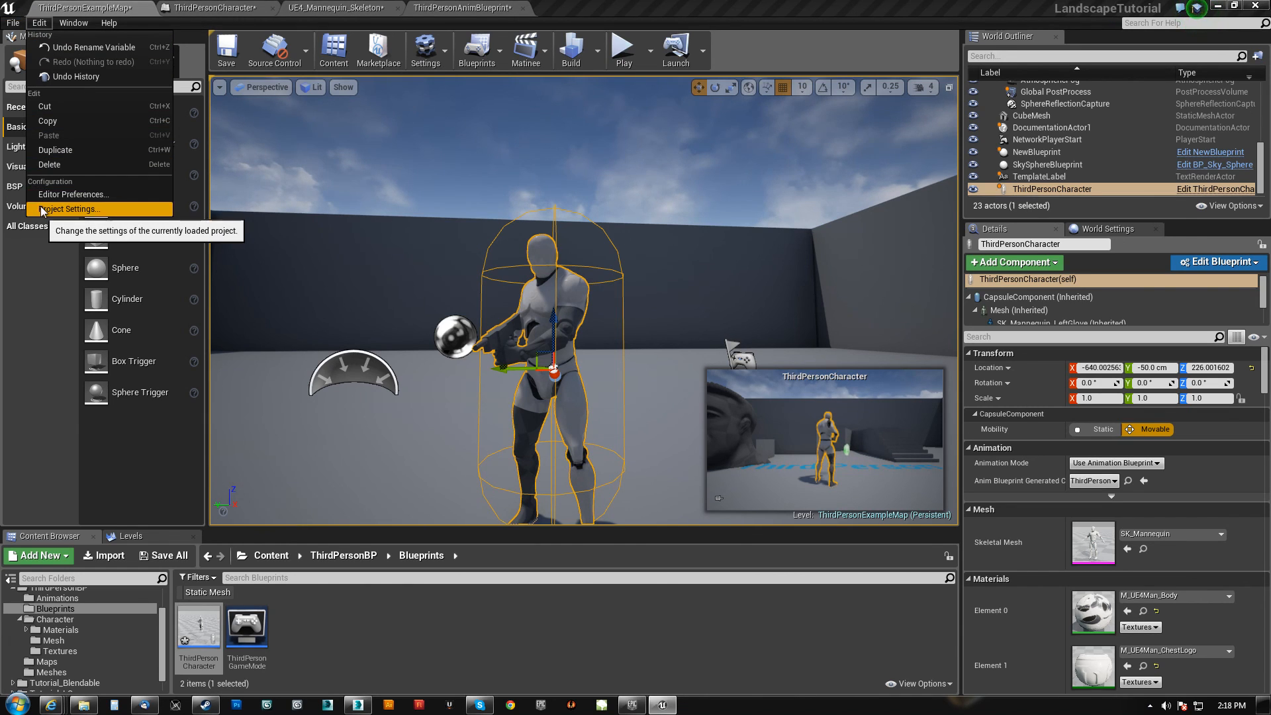
pyautogui.click(43, 210)
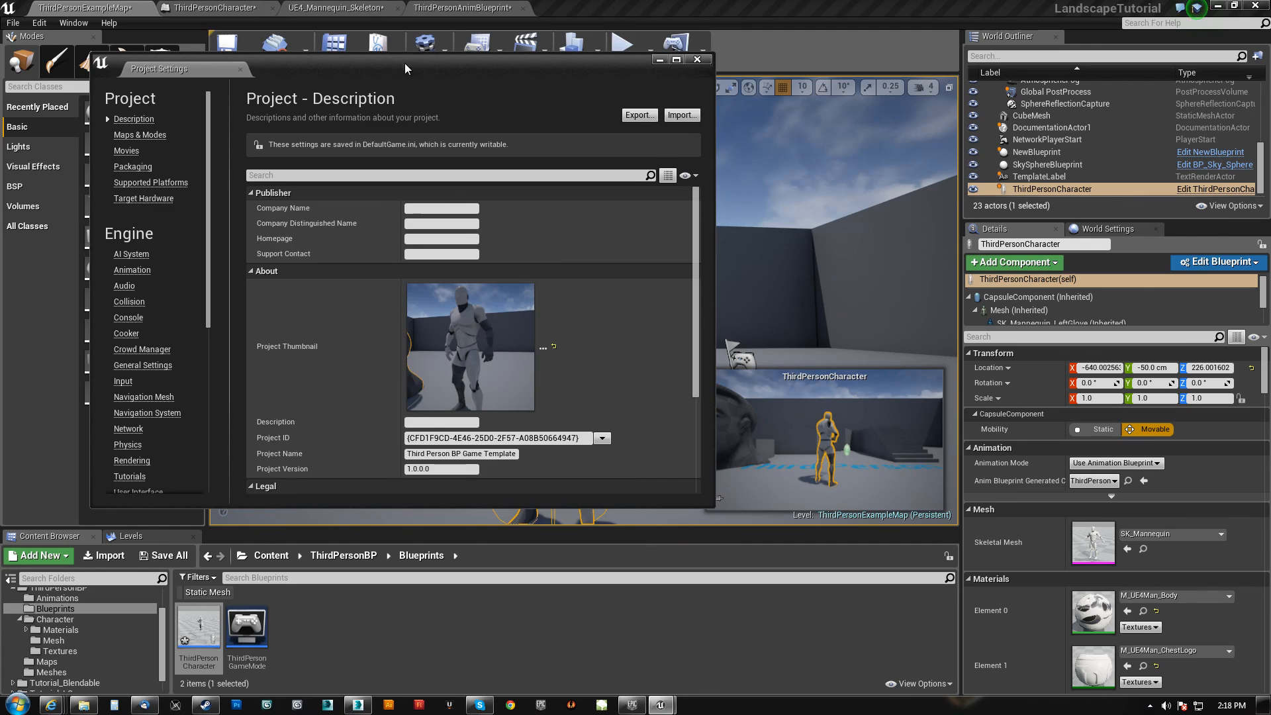
pyautogui.moveTo(403, 67); pyautogui.dragTo(619, 16)
pyautogui.click(338, 330)
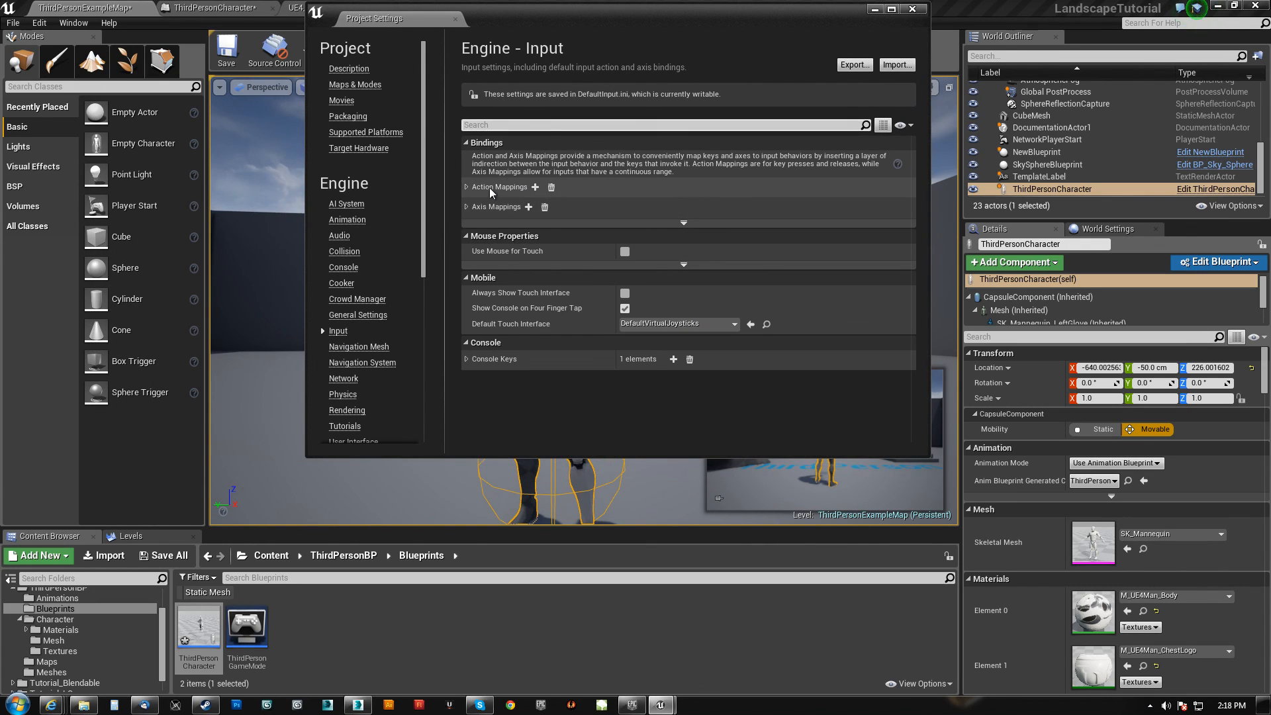
# - Add an action mapping named SwapWeapon bound to the Q key and close the Project Settings
pyautogui.click(466, 187)
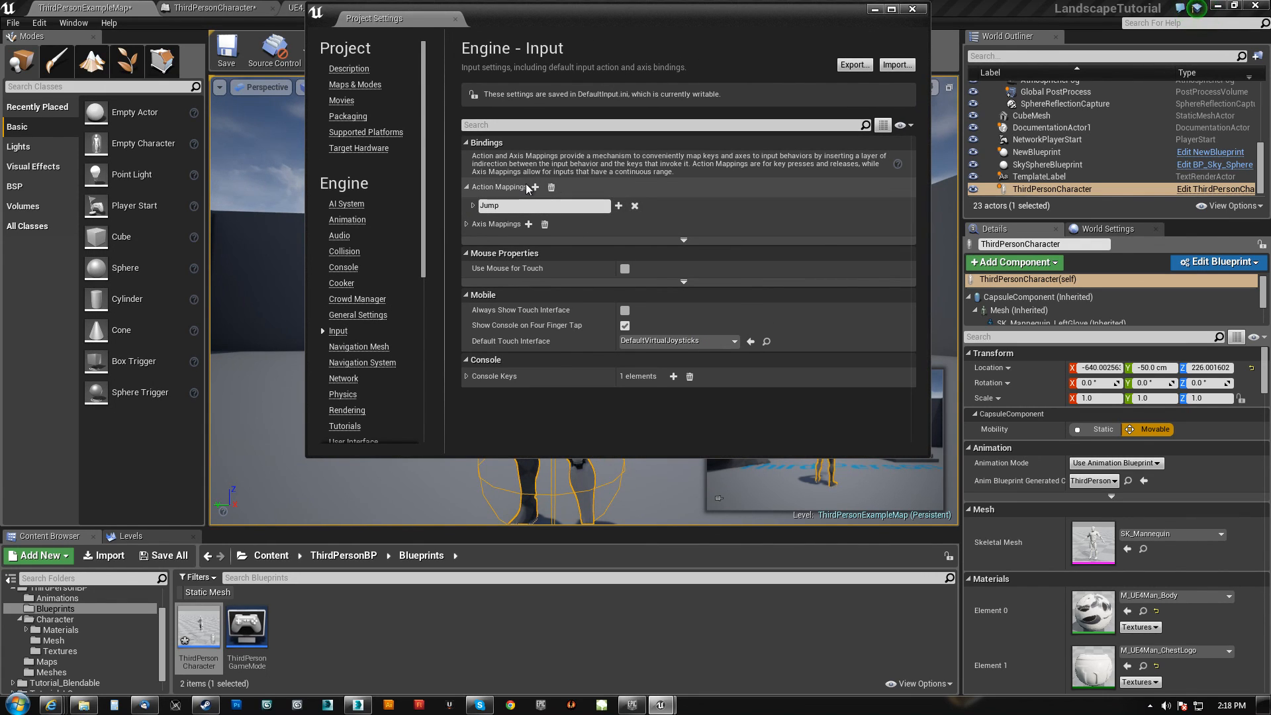
pyautogui.click(535, 187)
pyautogui.click(566, 221)
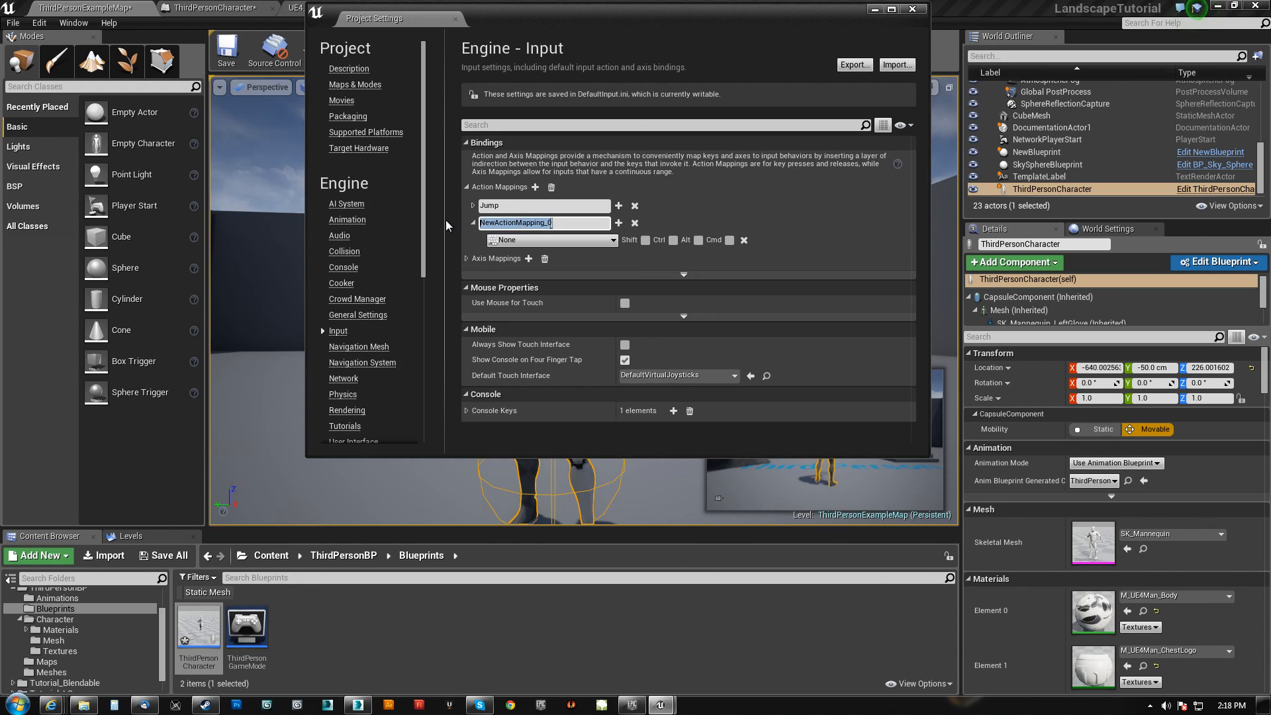
pyautogui.write('SwapWeapon')
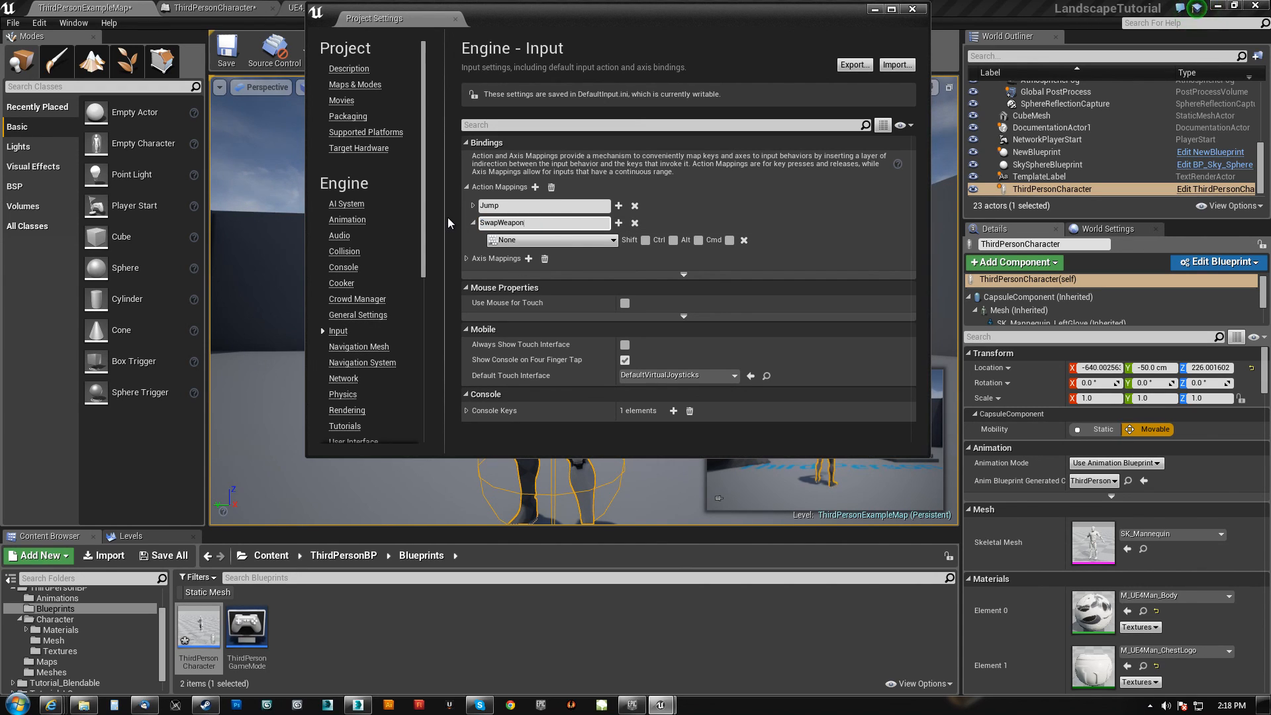
pyautogui.press('Return')
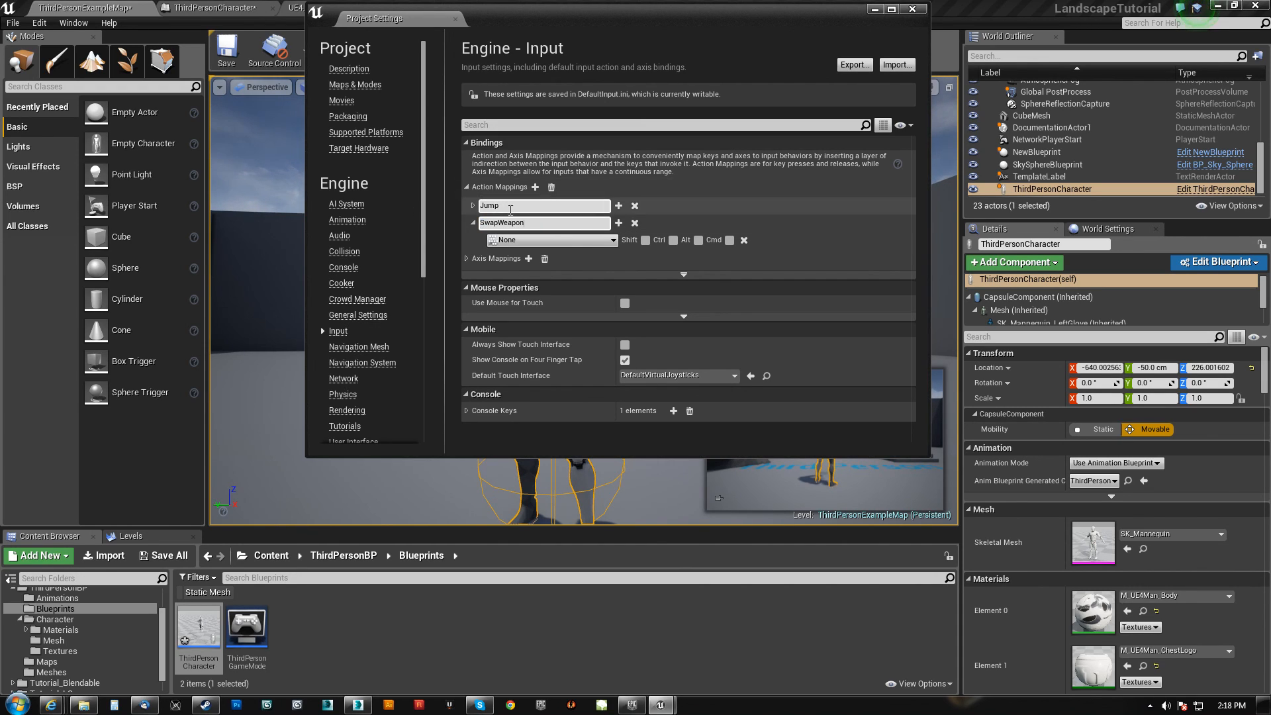
pyautogui.click(542, 240)
pyautogui.write('q')
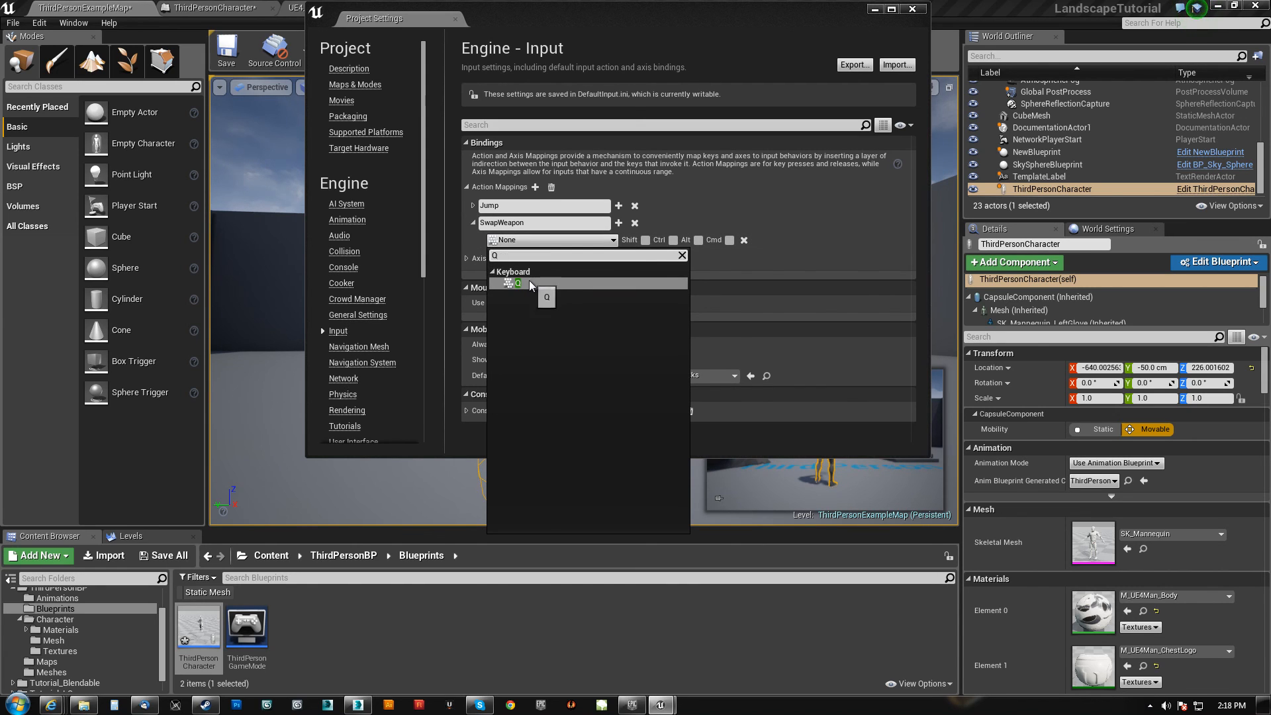
pyautogui.click(538, 292)
pyautogui.click(912, 10)
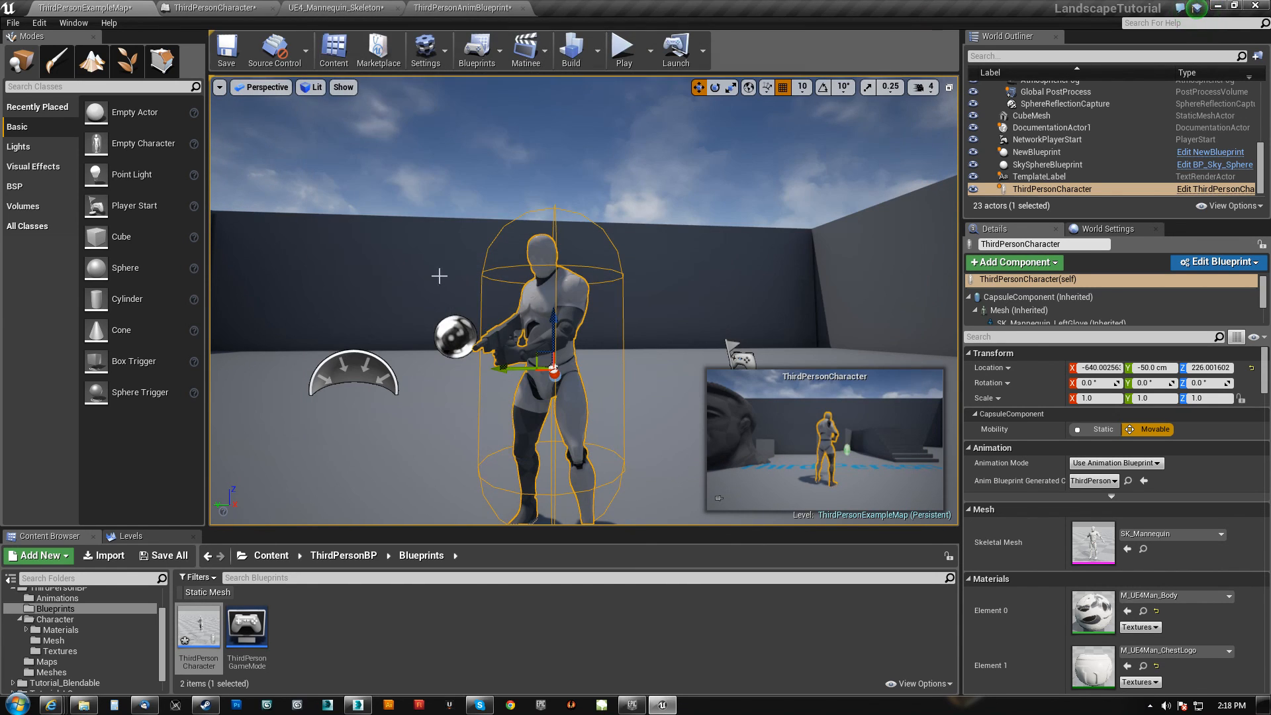
pyautogui.click(466, 8)
pyautogui.scroll(-4, 759, 412)
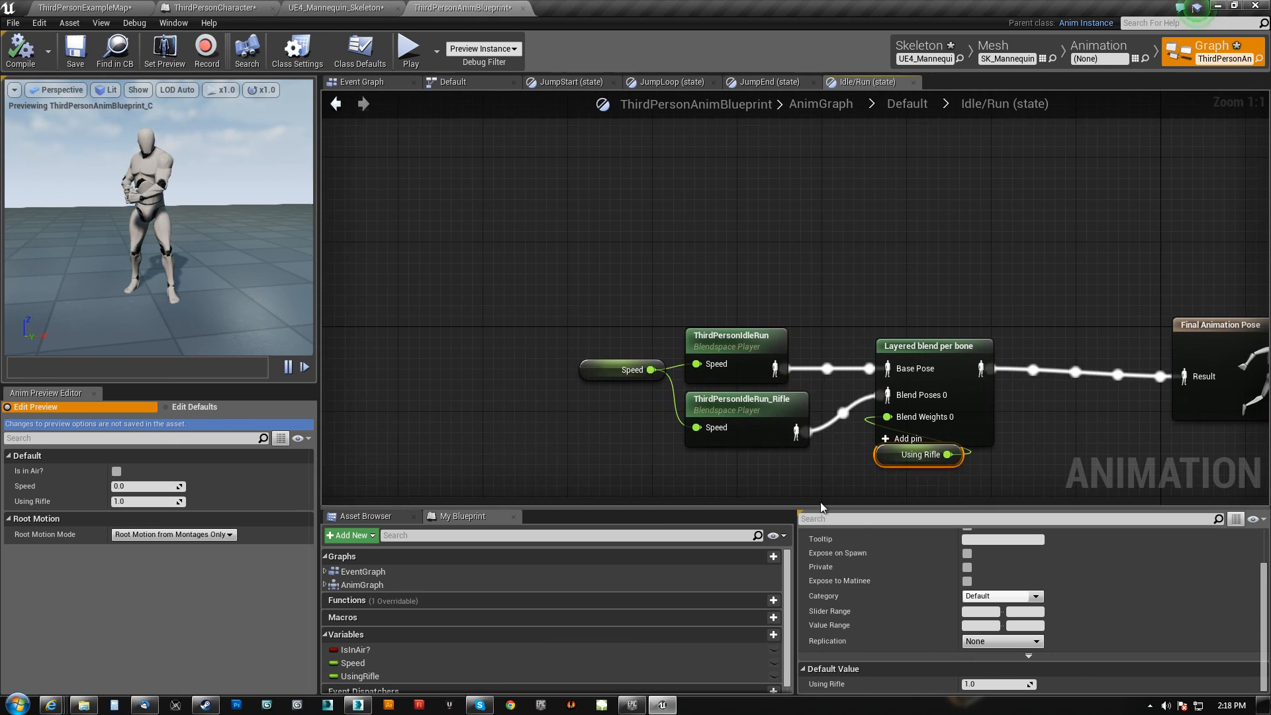
pyautogui.moveTo(760, 412); pyautogui.dragTo(684, 272, button='right')
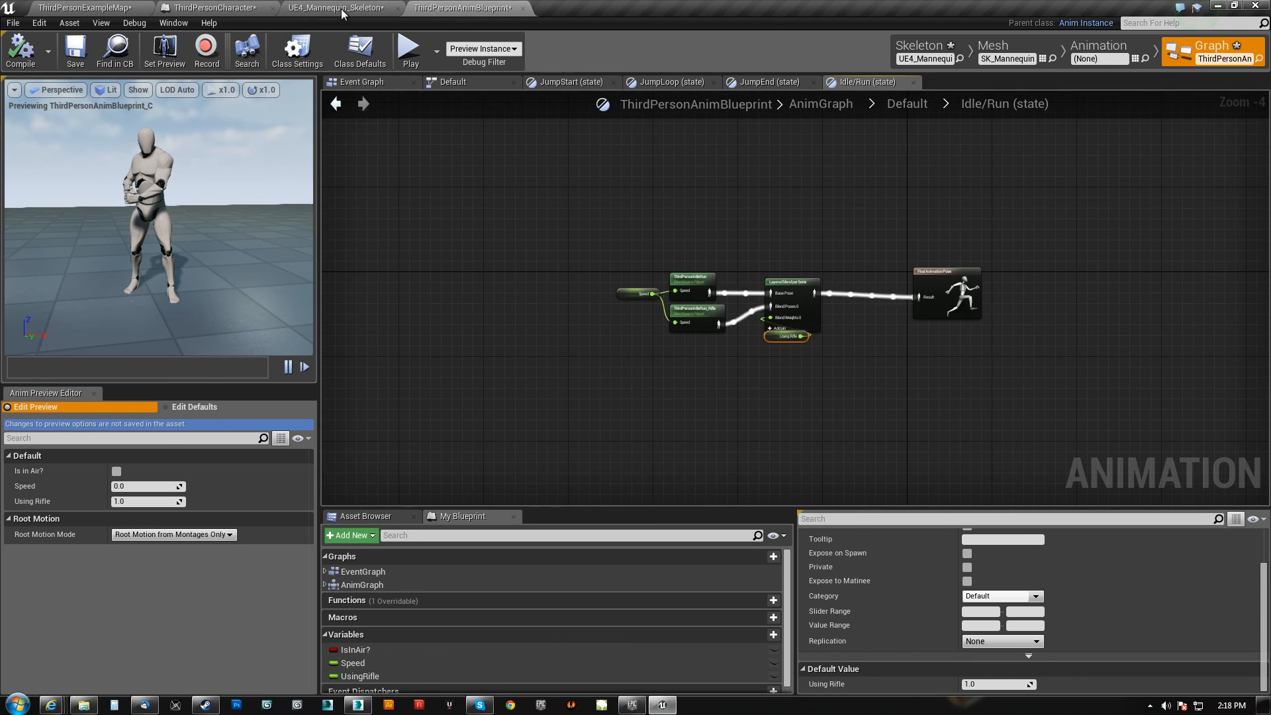
# - Add an InputAction SwapWeapon event below the Set Anim Instance Class node in the ThirdPersonCharacter event graph
pyautogui.click(215, 8)
pyautogui.moveTo(546, 444); pyautogui.dragTo(638, 401, button='right')
pyautogui.scroll(1, 617, 382)
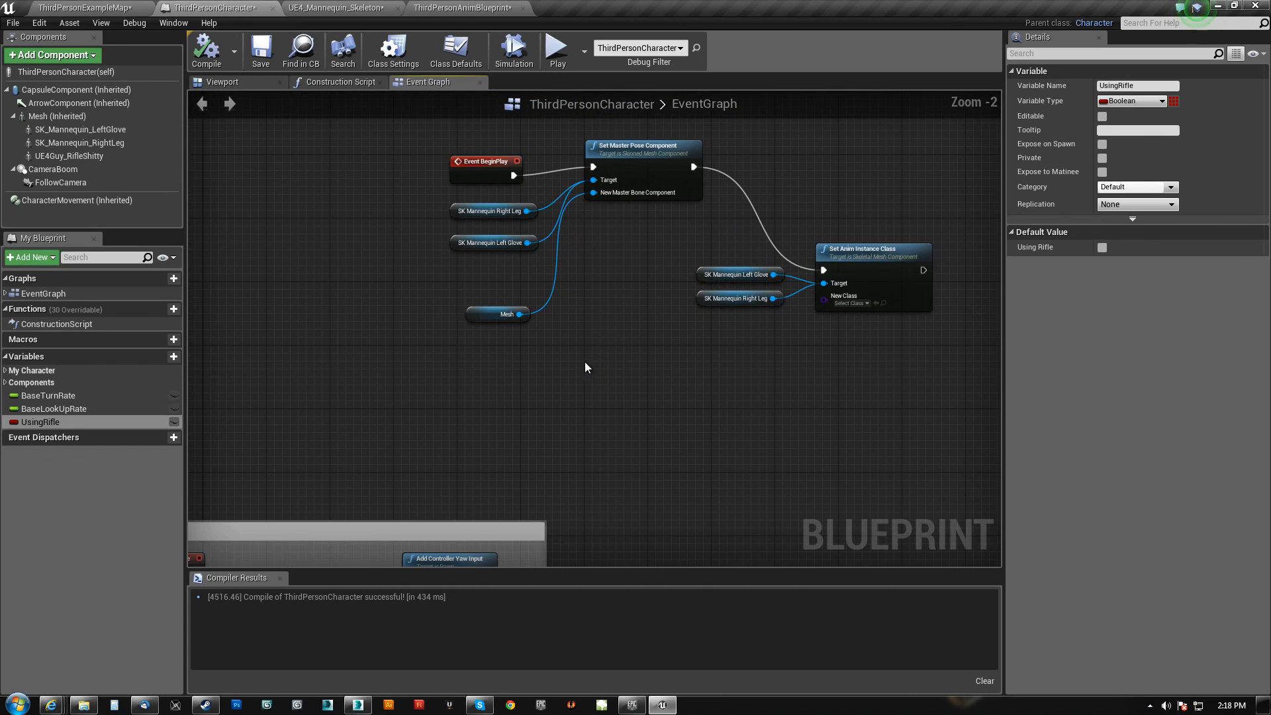
pyautogui.rightClick(636, 408)
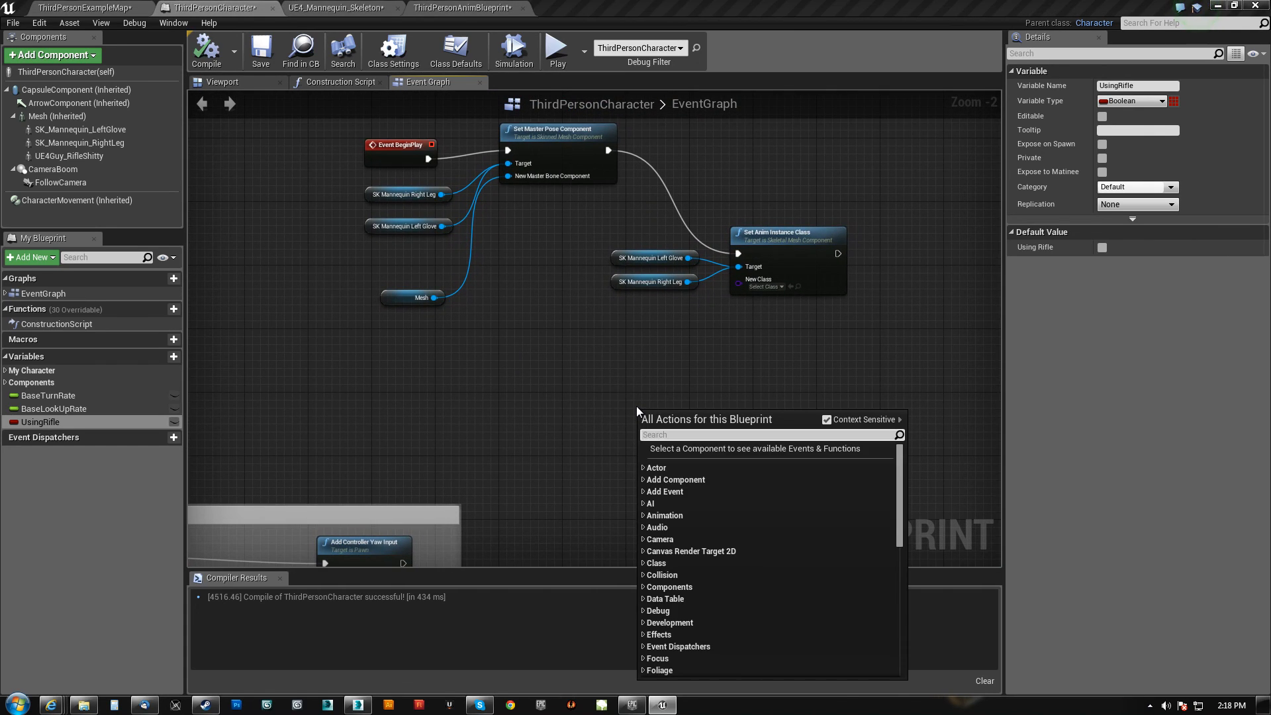
pyautogui.write('swap')
pyautogui.click(700, 475)
pyautogui.moveTo(706, 475); pyautogui.dragTo(577, 464, button='right')
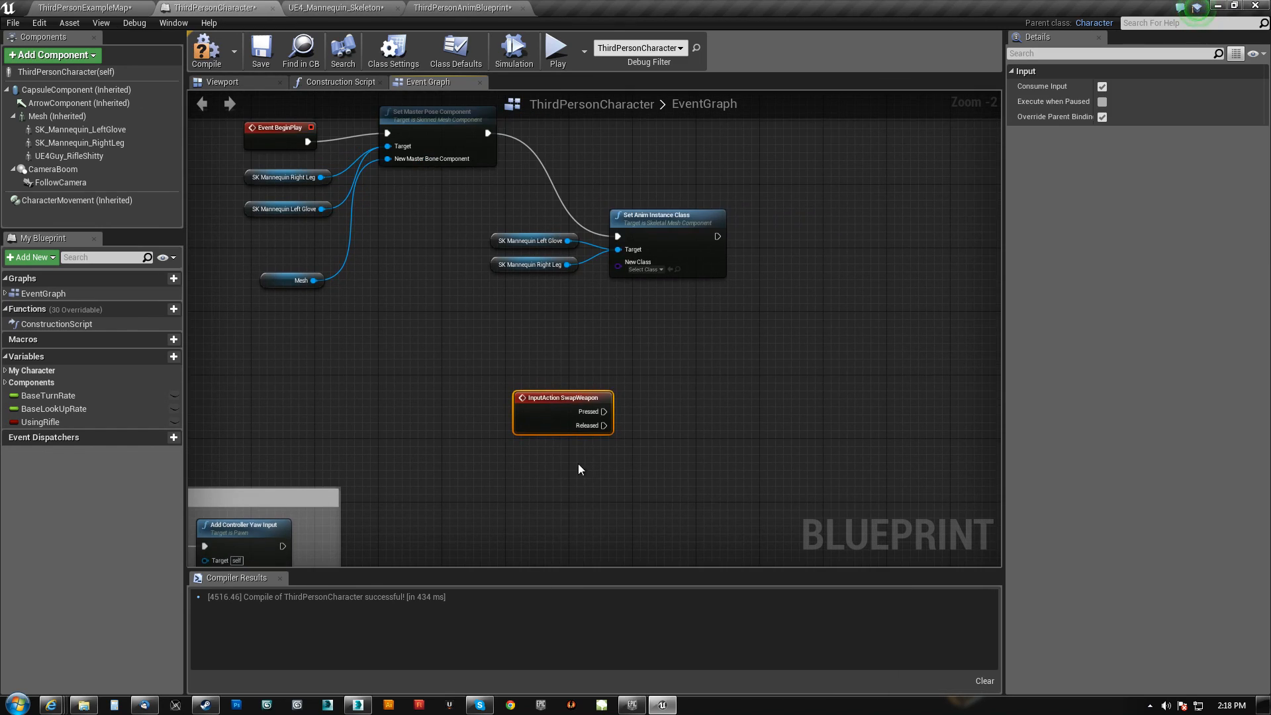
# - Add a Using Rifle getter, a Branch node and two Using Rifle setters beside the SwapWeapon event
pyautogui.scroll(2, 578, 463)
pyautogui.keyDown('ctrl'); pyautogui.moveTo(49, 420); pyautogui.dragTo(685, 427); pyautogui.keyUp('ctrl')
pyautogui.moveTo(664, 487); pyautogui.dragTo(558, 478, button='right')
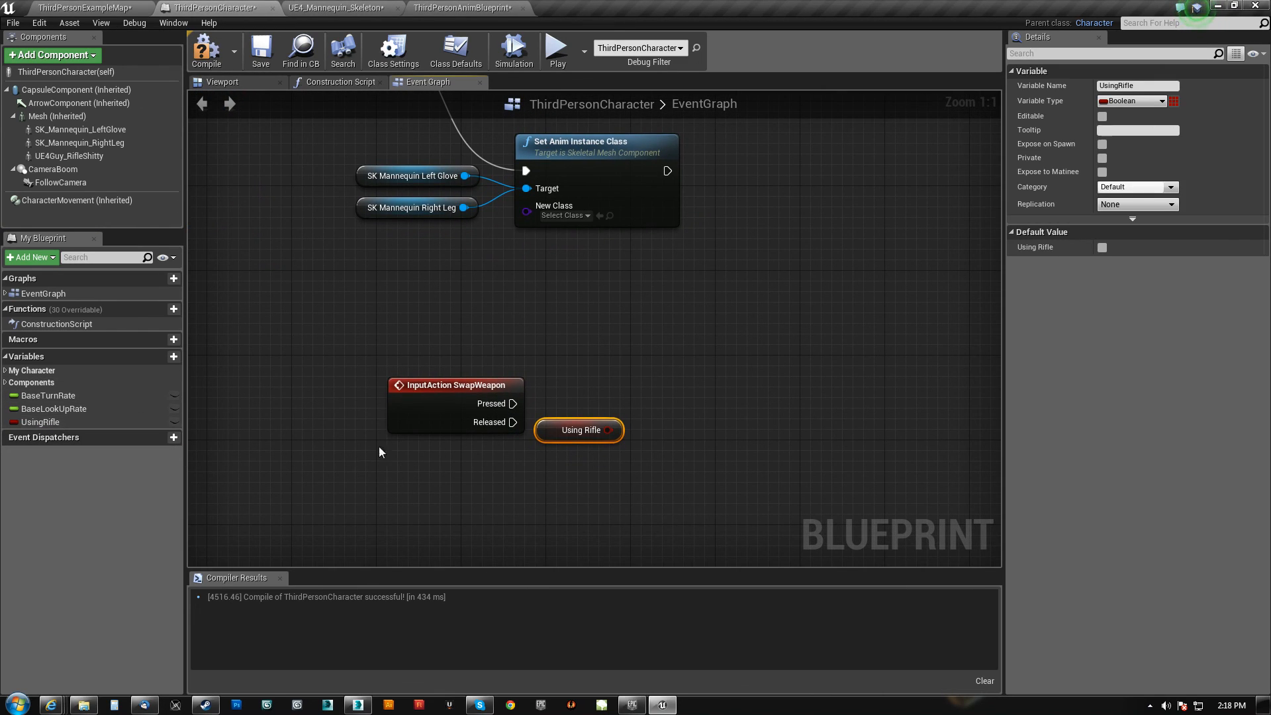
pyautogui.click(581, 384)
pyautogui.keyDown('alt'); pyautogui.moveTo(84, 424); pyautogui.dragTo(736, 365); pyautogui.keyUp('alt')
pyautogui.hotkey('ctrl', 'w')
pyautogui.moveTo(829, 426); pyautogui.dragTo(790, 431)
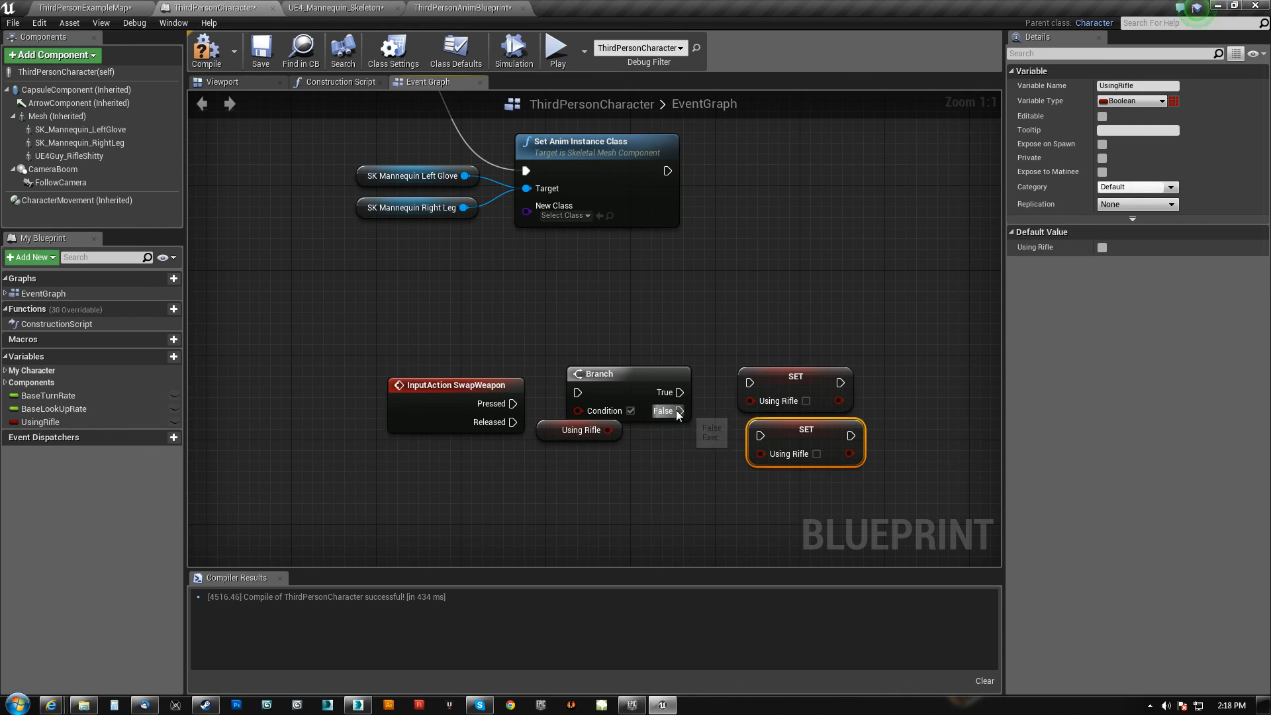
# - Wire SwapWeapon's Pressed output into a Branch conditioned on Using Rifle, with False setting it true and True setting it false
pyautogui.moveTo(734, 381); pyautogui.dragTo(769, 448)
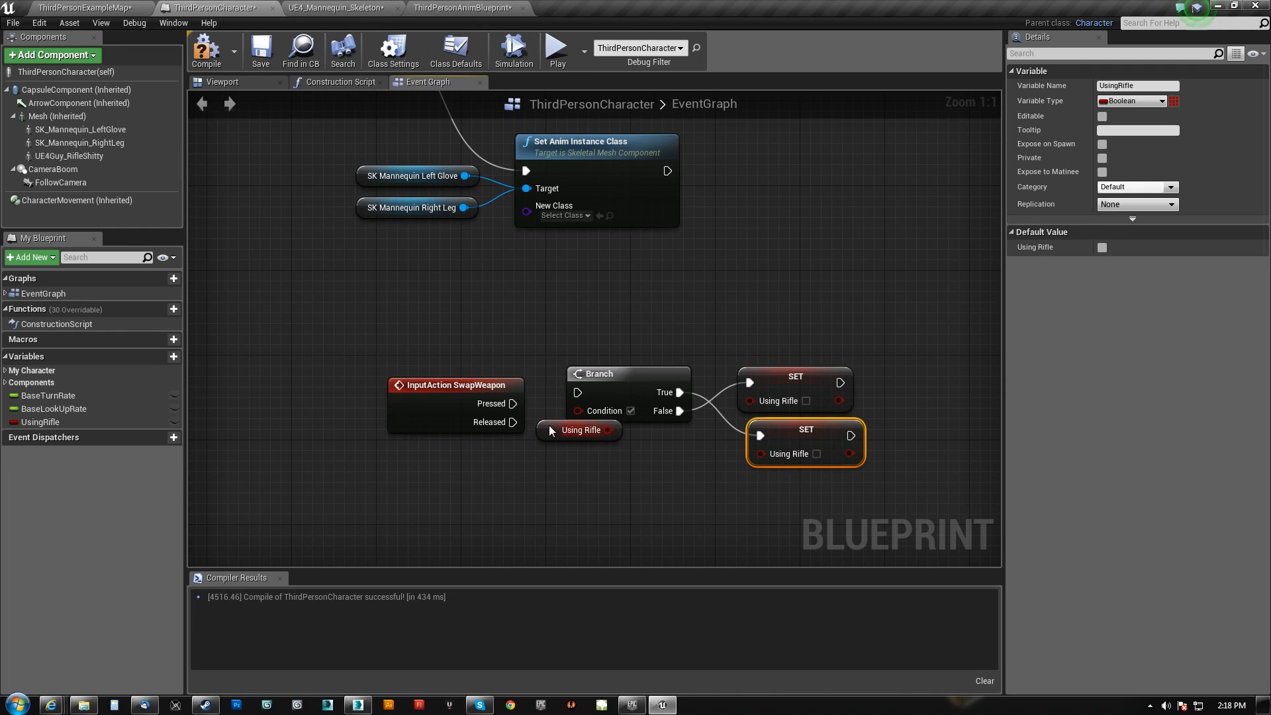
pyautogui.moveTo(610, 430); pyautogui.dragTo(577, 410)
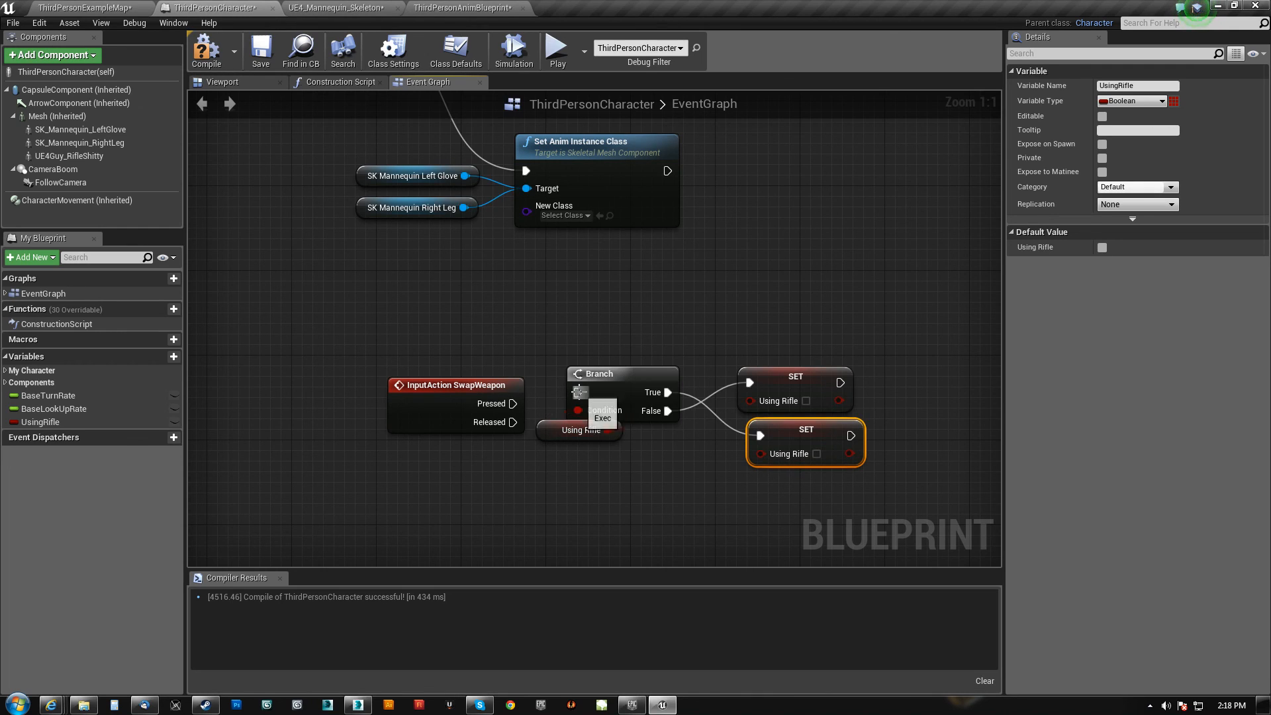
pyautogui.moveTo(498, 391); pyautogui.dragTo(519, 380)
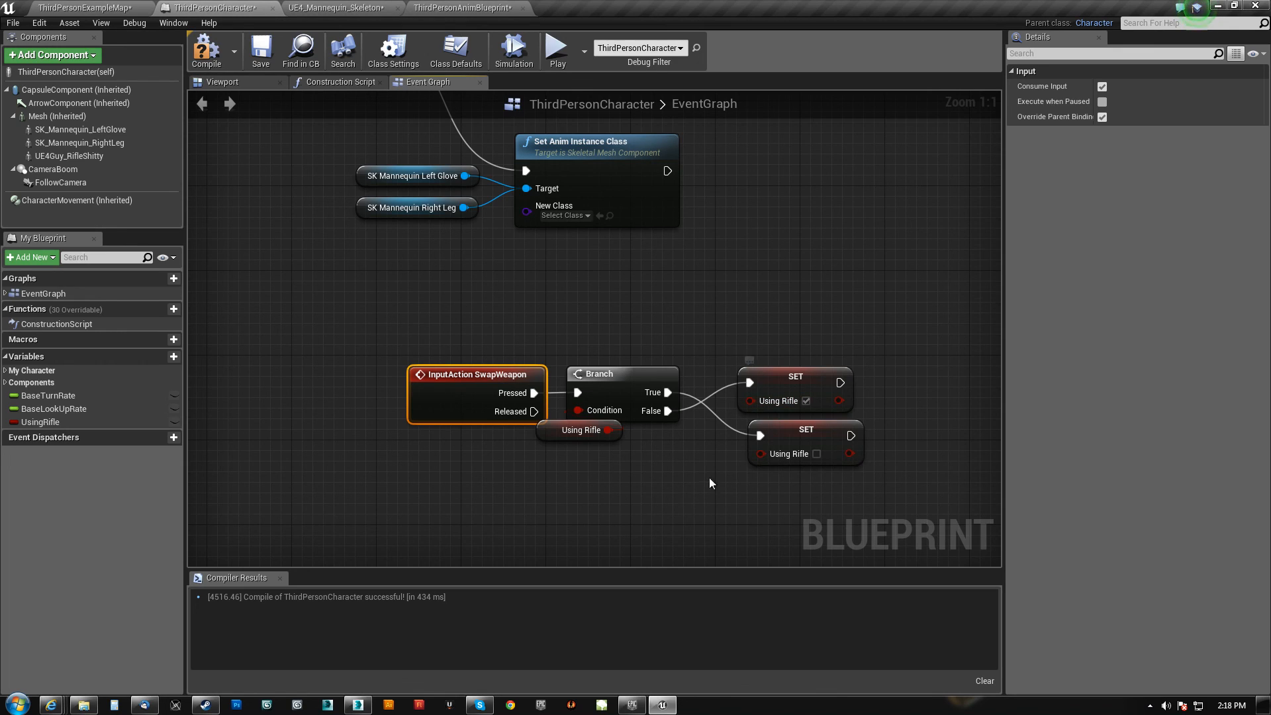
# - Move the two Using Rifle setters closer to the Branch, align them, and place the Using Rifle getter beneath the Branch
pyautogui.moveTo(784, 405); pyautogui.dragTo(788, 397)
pyautogui.moveTo(793, 384); pyautogui.dragTo(771, 363)
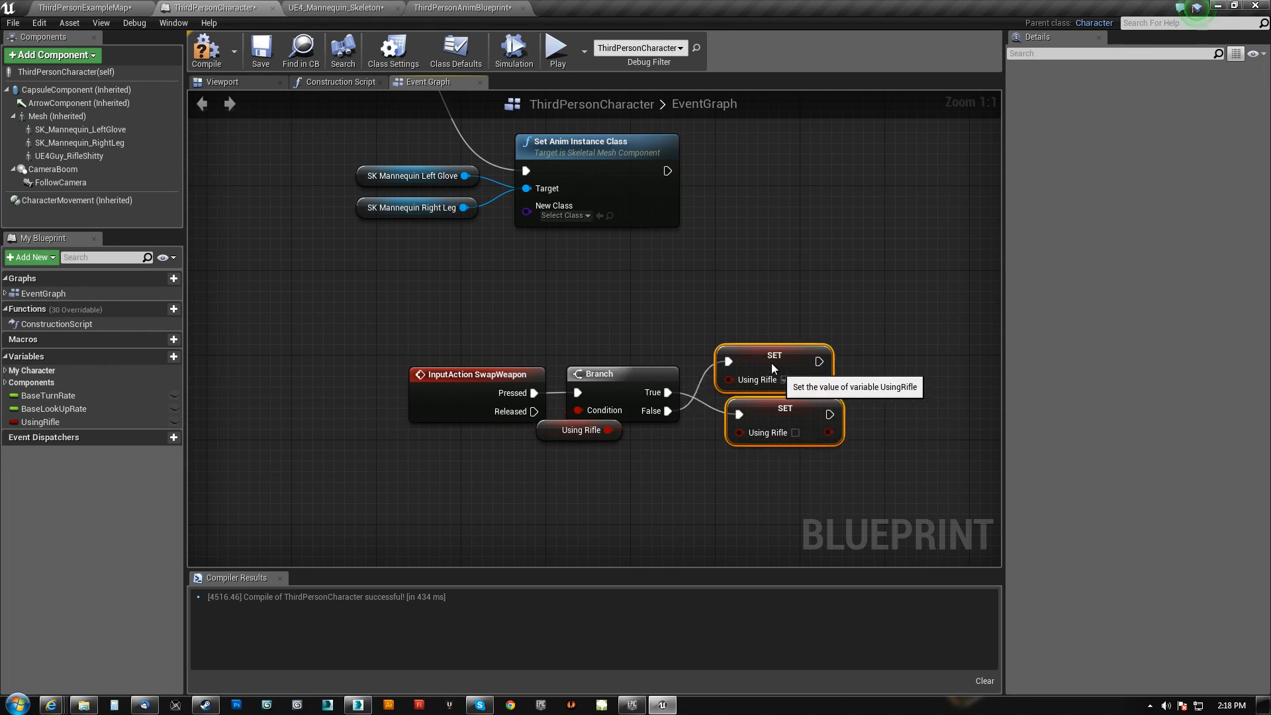
pyautogui.click(747, 466)
pyautogui.moveTo(769, 418); pyautogui.dragTo(760, 419)
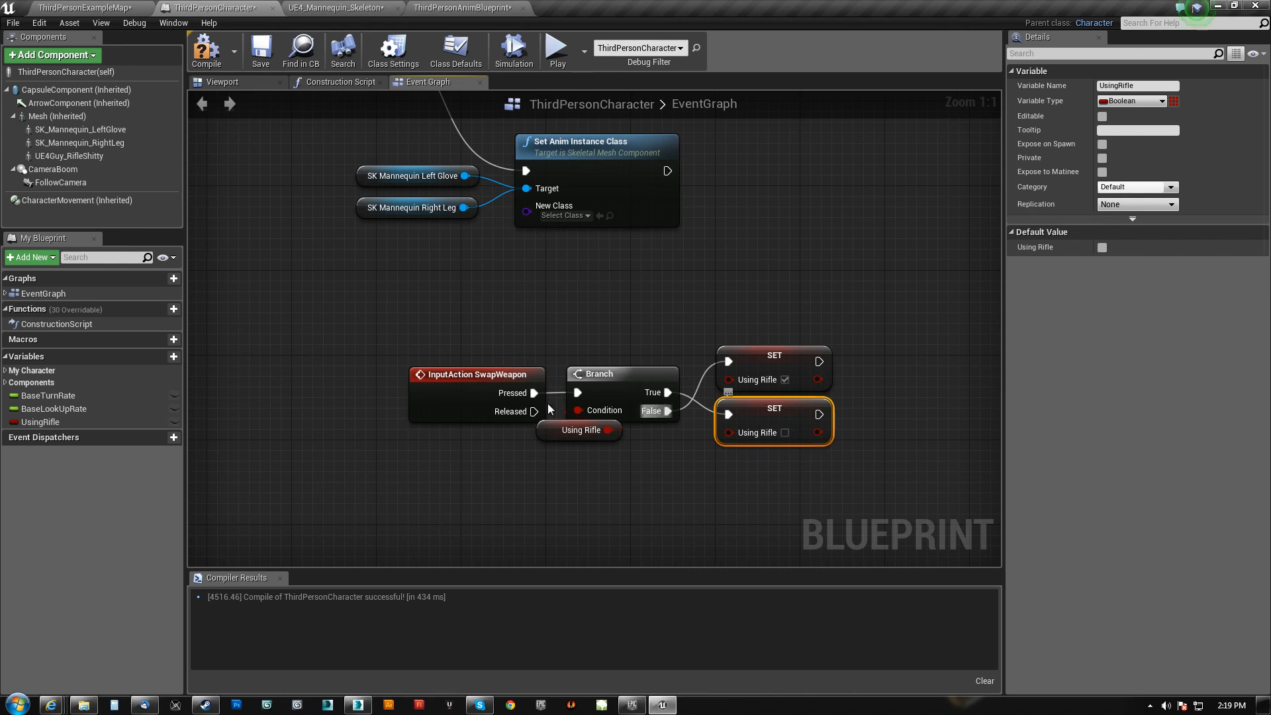
pyautogui.moveTo(557, 429); pyautogui.dragTo(585, 433)
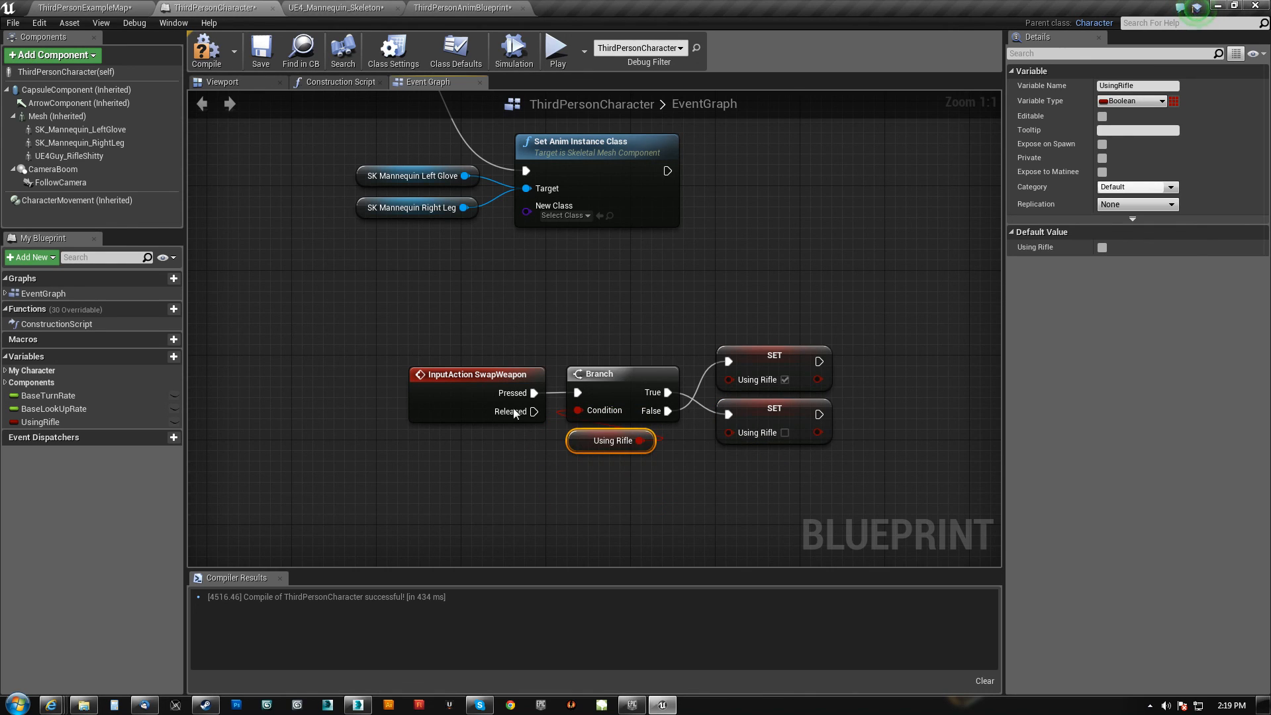
# - Open the ThirdPersonAnimBlueprint's Event Graph at the section that sets IsInAir and Speed
pyautogui.click(463, 7)
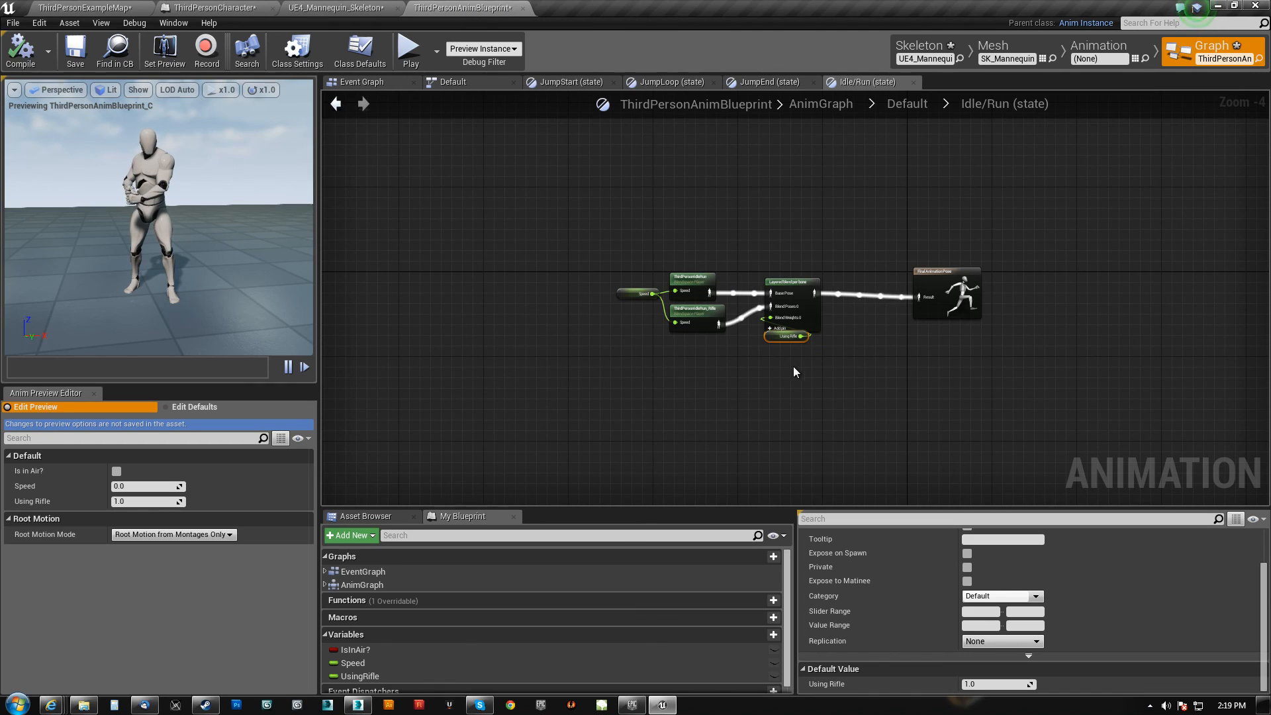
pyautogui.scroll(4, 693, 340)
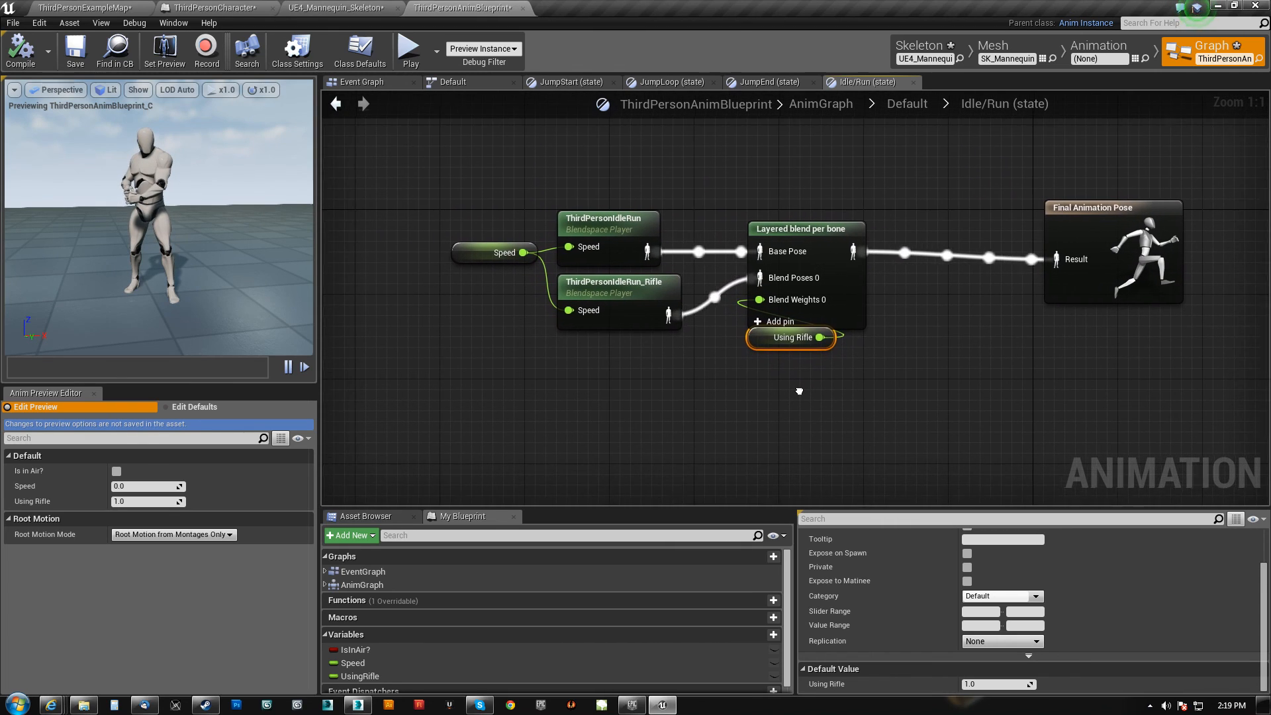
pyautogui.click(389, 83)
pyautogui.moveTo(617, 373); pyautogui.dragTo(309, 323, button='right')
pyautogui.moveTo(585, 358); pyautogui.dragTo(754, 342, button='right')
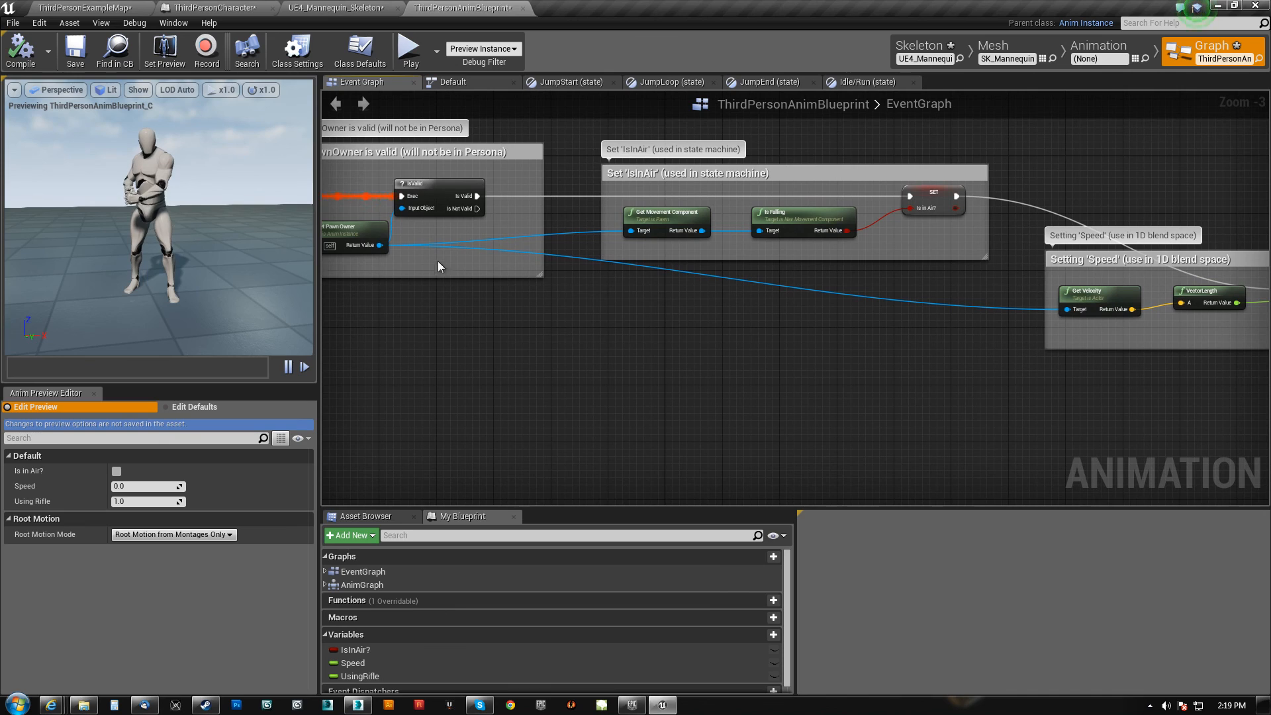
# - Cast the pawn owner's Return Value to ThirdPersonCharacter and get the Using Rifle variable from the cast result
pyautogui.moveTo(379, 245); pyautogui.dragTo(1033, 420)
pyautogui.write('cast t')
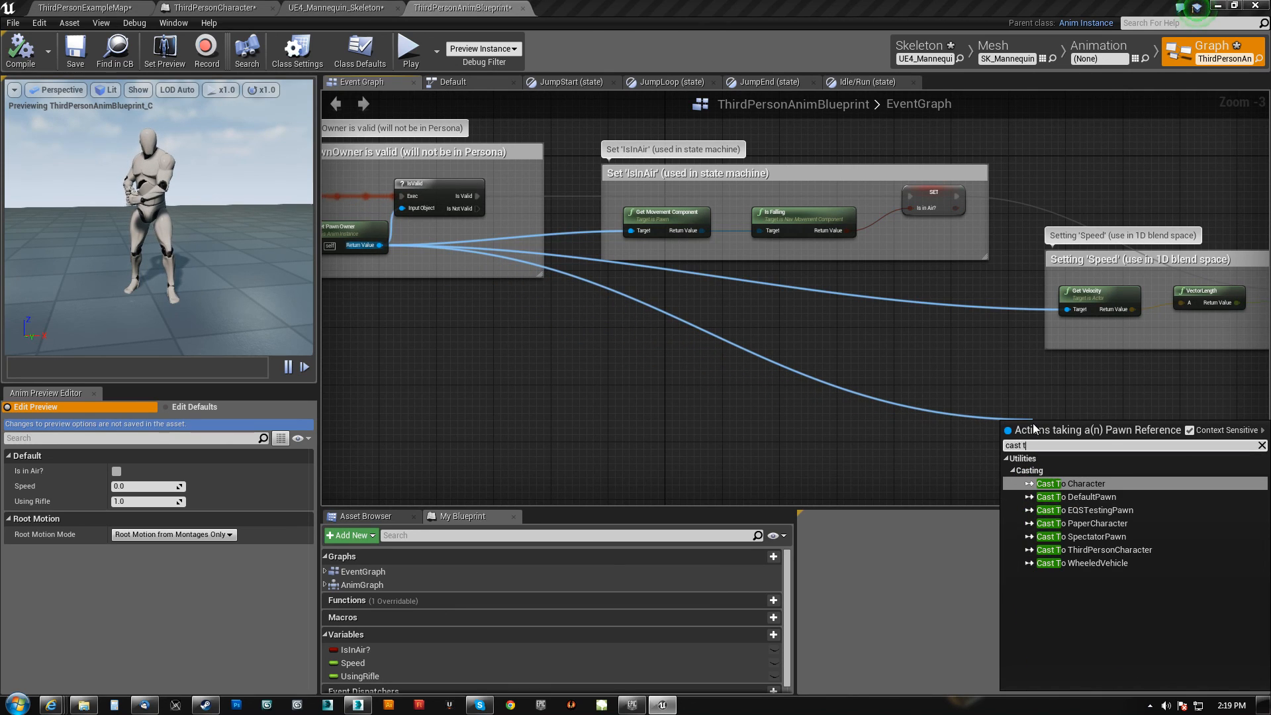
pyautogui.write('o')
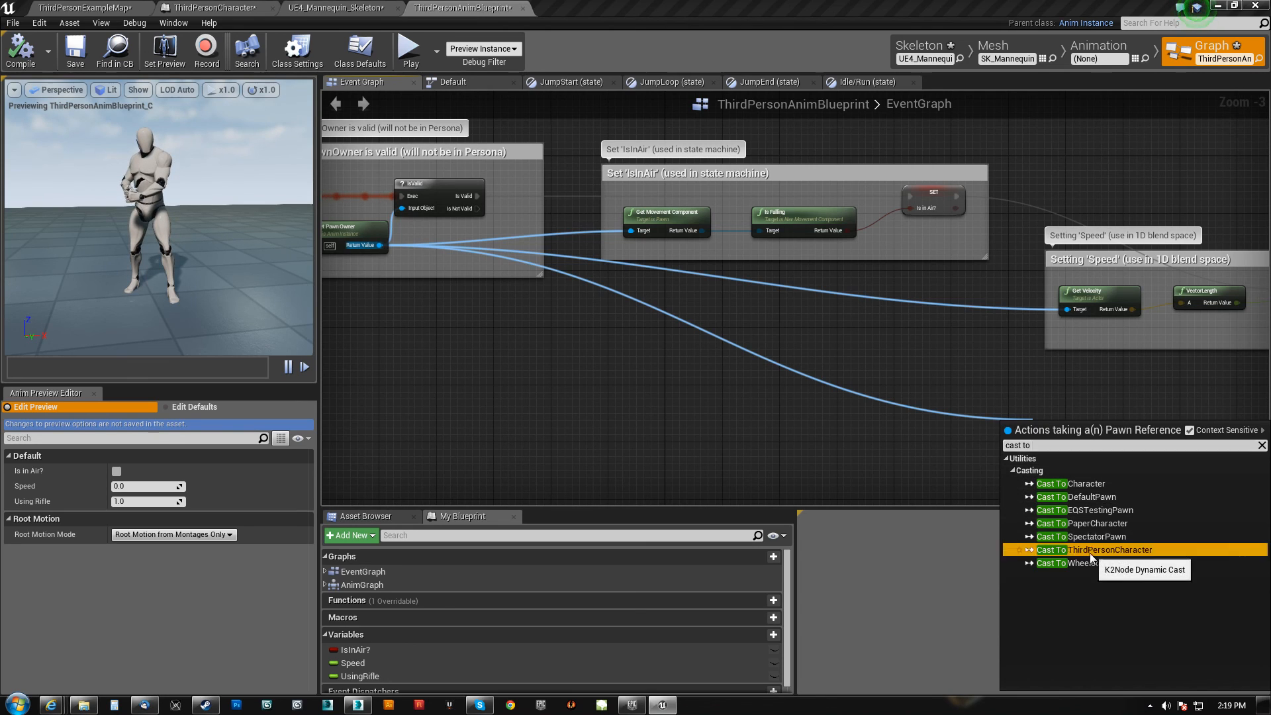
pyautogui.click(1119, 549)
pyautogui.moveTo(1130, 480); pyautogui.dragTo(908, 469, button='right')
pyautogui.moveTo(909, 453); pyautogui.dragTo(998, 424)
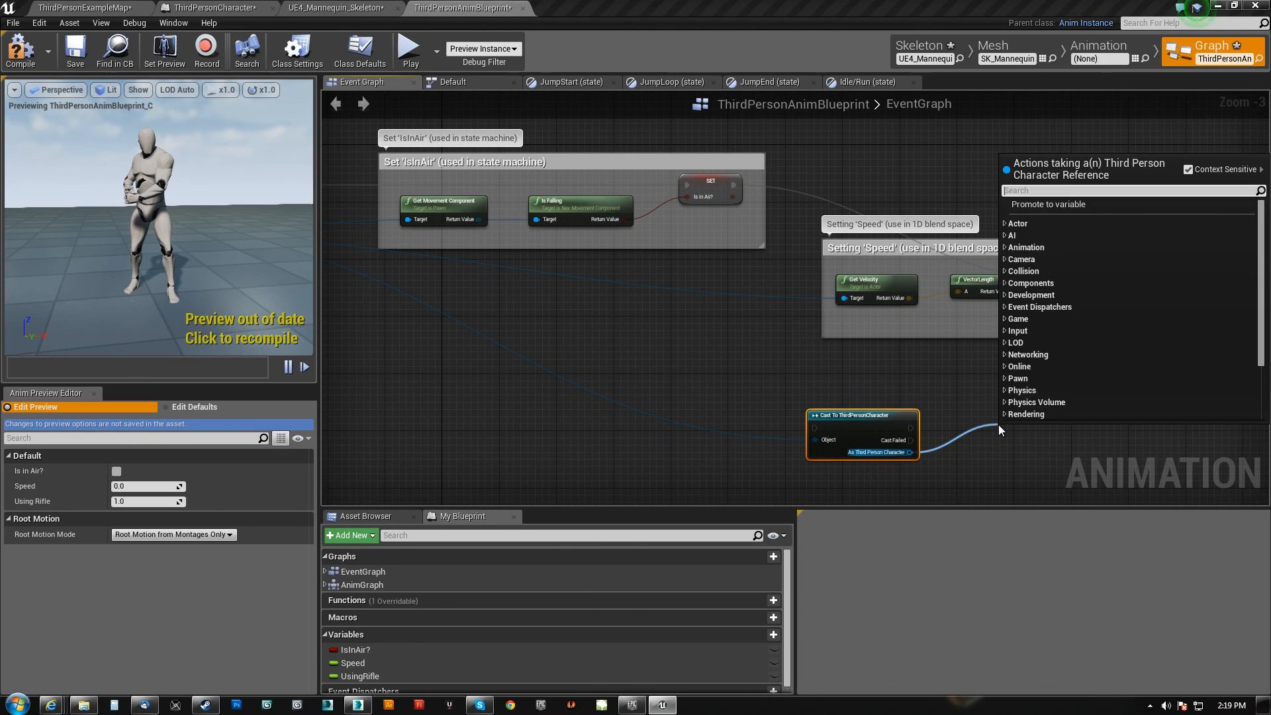
pyautogui.write('get rifle')
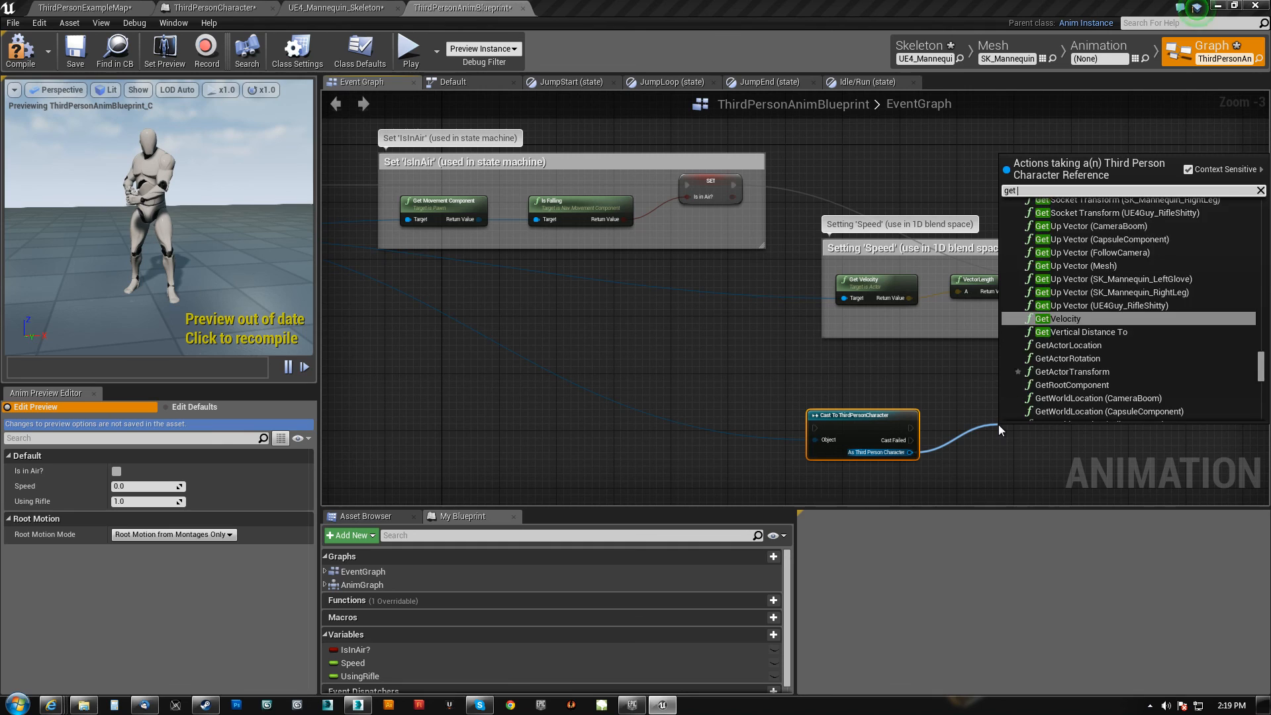
pyautogui.click(1075, 414)
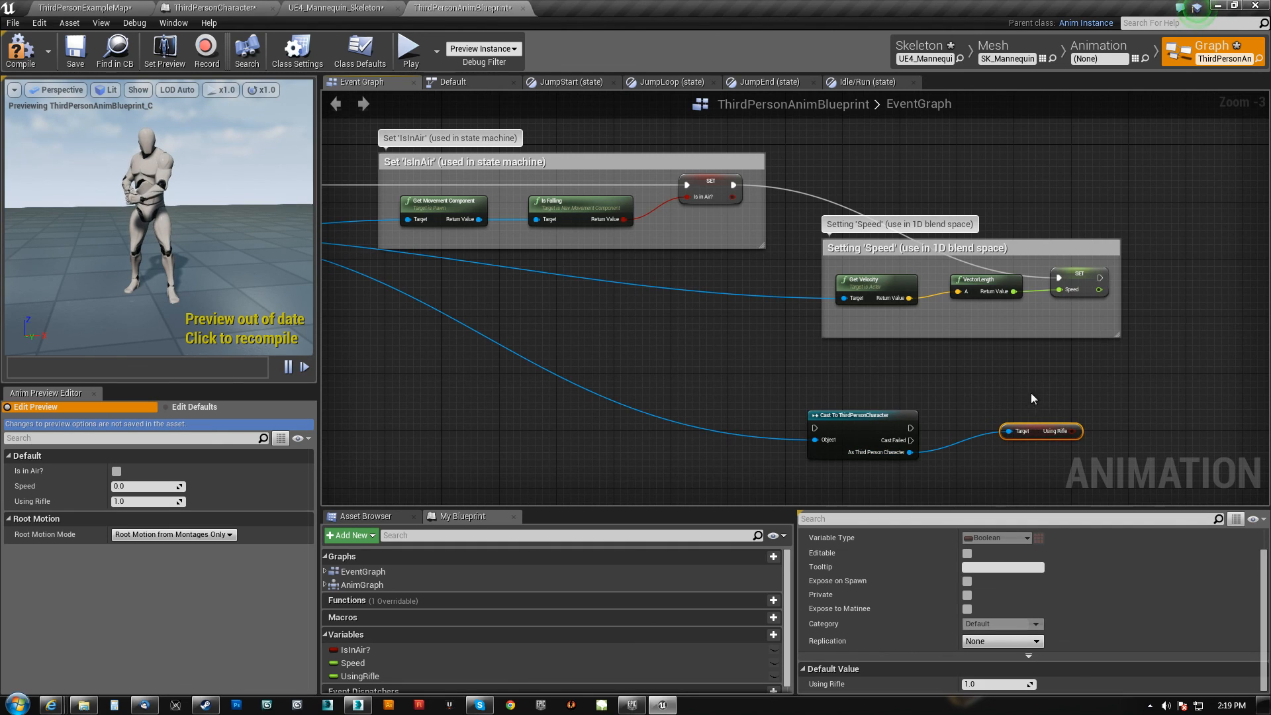
# - Add a Branch after the ThirdPersonCharacter cast, use the character's Using Rifle as its condition, and arrange the nodes compactly
pyautogui.moveTo(1033, 396); pyautogui.dragTo(905, 385, button='right')
pyautogui.scroll(2, 898, 435)
pyautogui.press('b')
pyautogui.click(838, 375)
pyautogui.moveTo(914, 415); pyautogui.dragTo(876, 430)
pyautogui.click(880, 376)
pyautogui.moveTo(755, 411); pyautogui.dragTo(840, 392)
pyautogui.moveTo(979, 389); pyautogui.dragTo(850, 351, button='right')
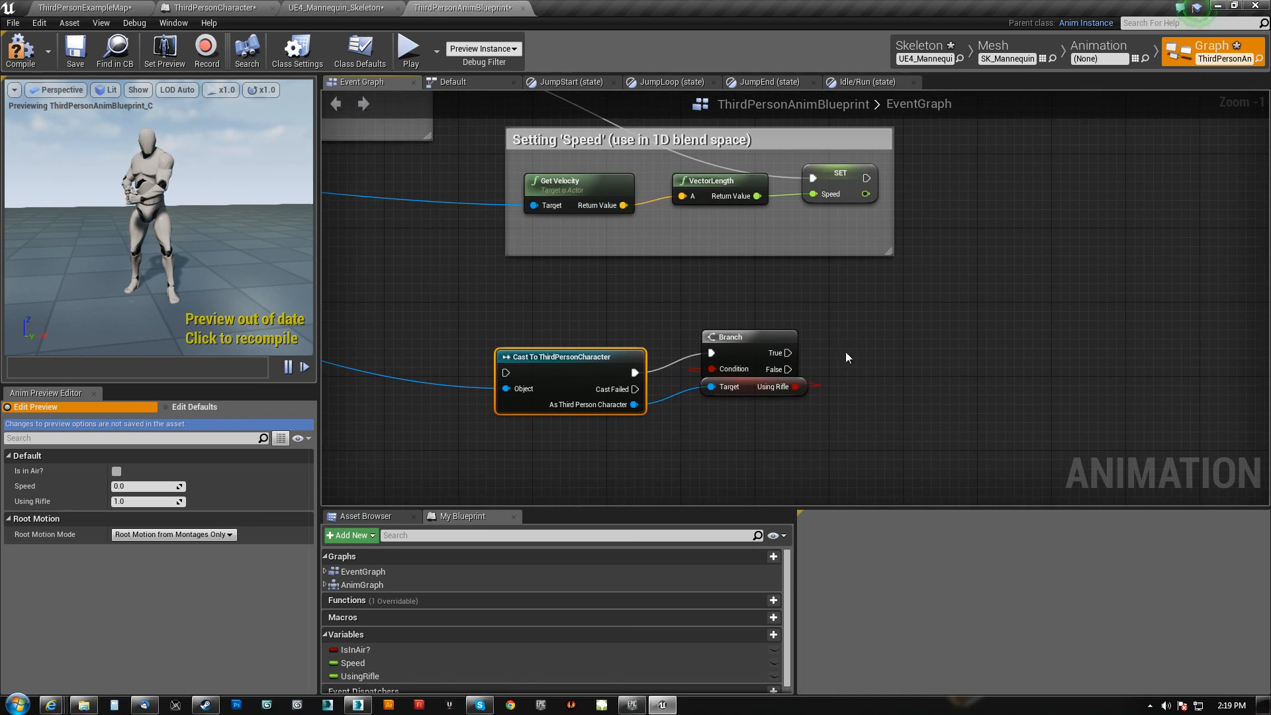
# - Add two setters for the float UsingRifle, connecting Branch True to one set to 1 and False to one at 0.0
pyautogui.keyDown('alt'); pyautogui.moveTo(357, 677); pyautogui.dragTo(868, 331); pyautogui.keyUp('alt')
pyautogui.hotkey('ctrl', 'w')
pyautogui.moveTo(949, 386); pyautogui.dragTo(932, 421)
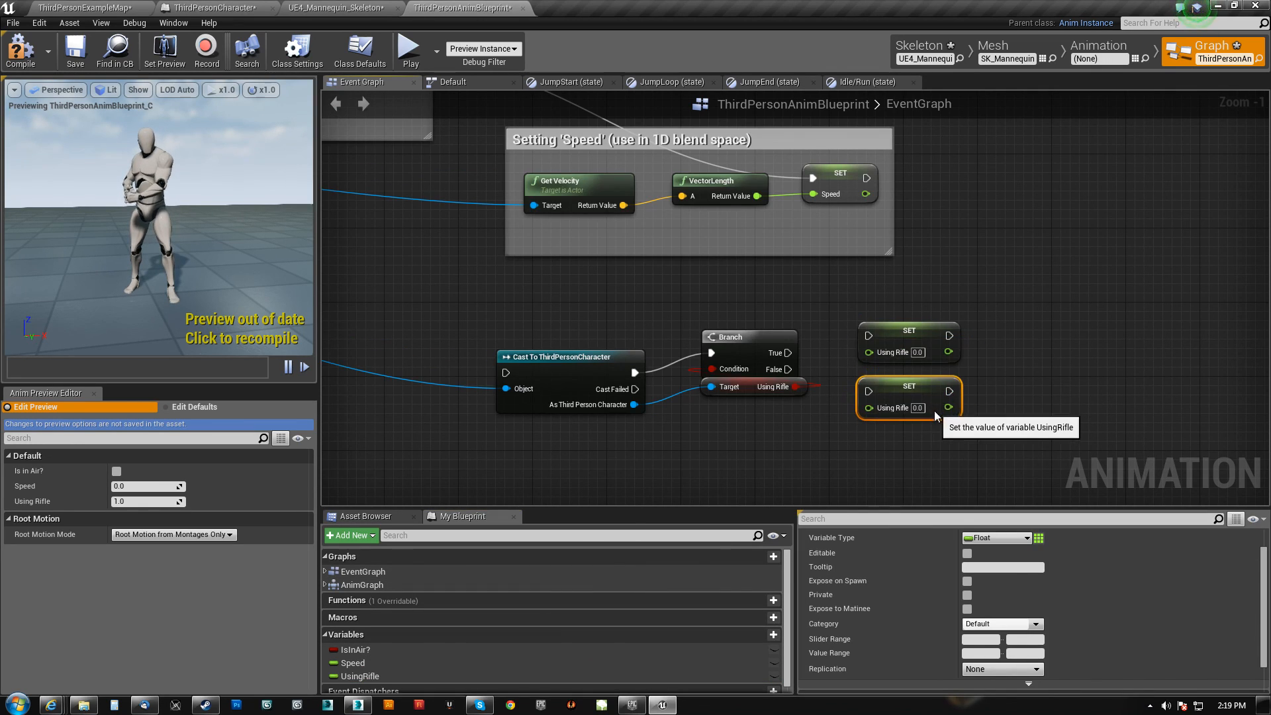
pyautogui.moveTo(788, 353); pyautogui.dragTo(879, 335)
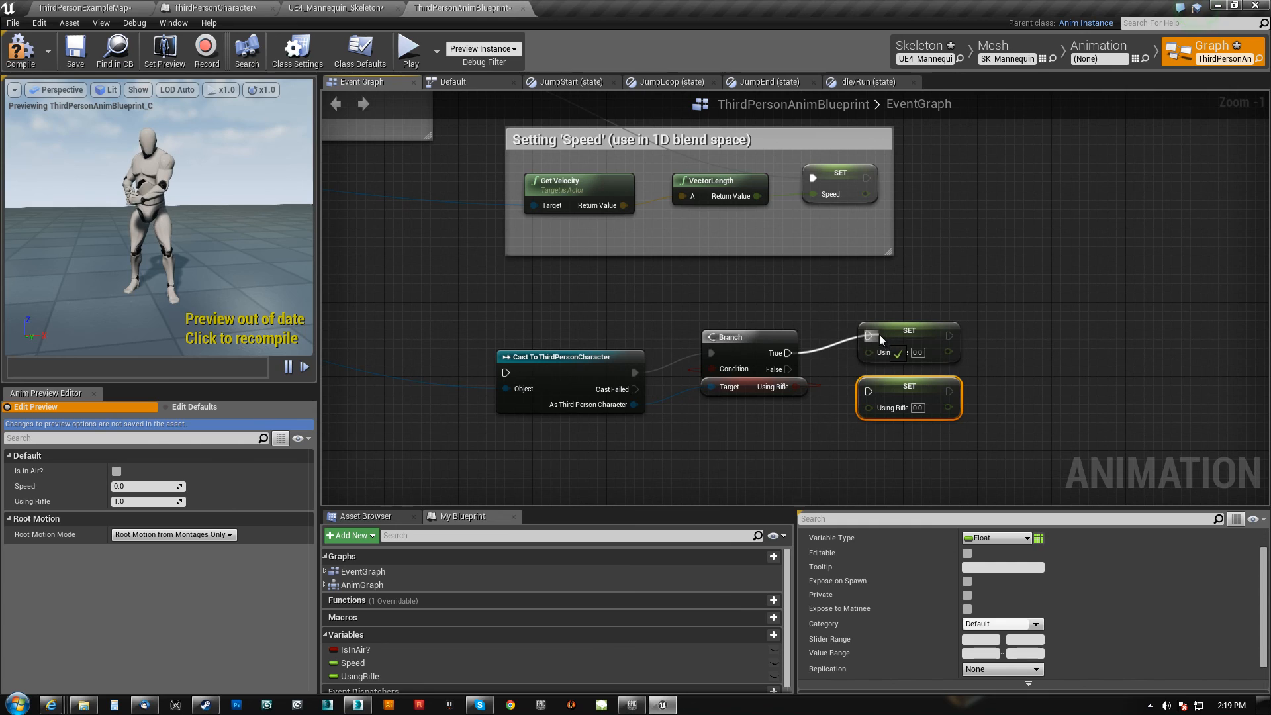
pyautogui.click(918, 352)
pyautogui.write('1')
pyautogui.moveTo(868, 391); pyautogui.dragTo(787, 370)
# - Connect the Speed setter's execution output to the ThirdPersonCharacter cast and compile the animation blueprint
pyautogui.scroll(-2, 1137, 459)
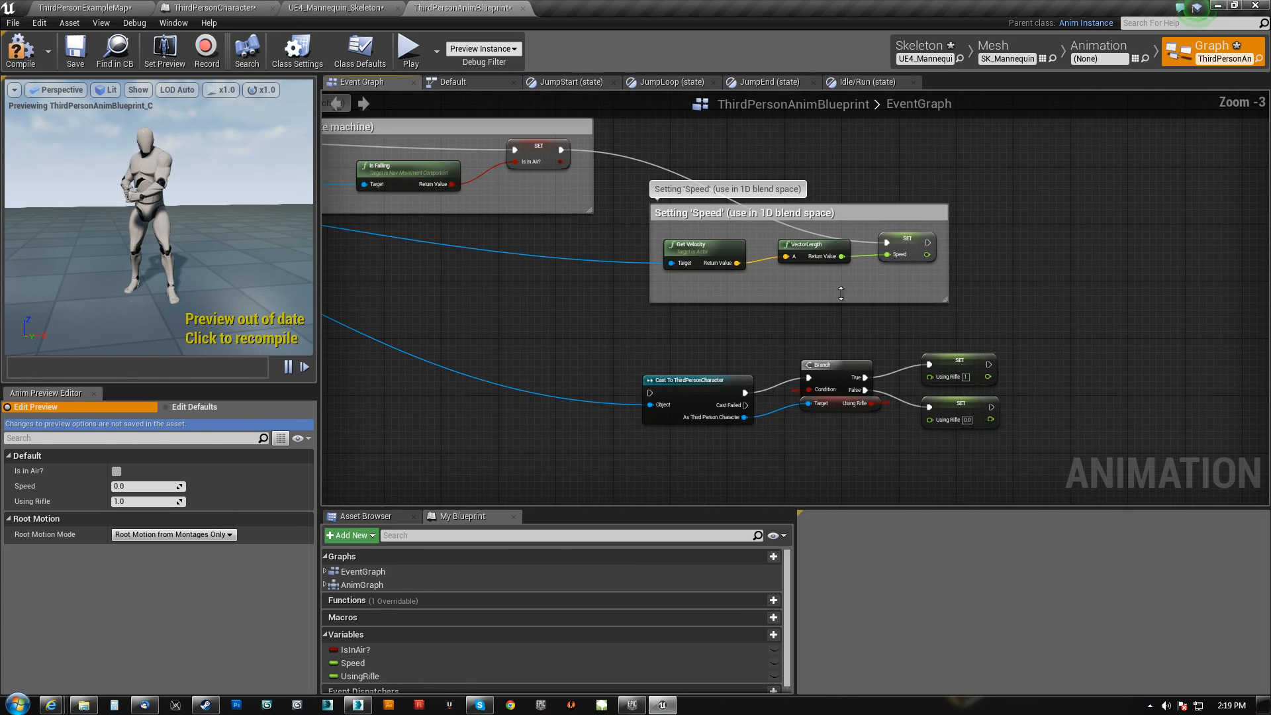
pyautogui.moveTo(927, 242); pyautogui.dragTo(651, 394)
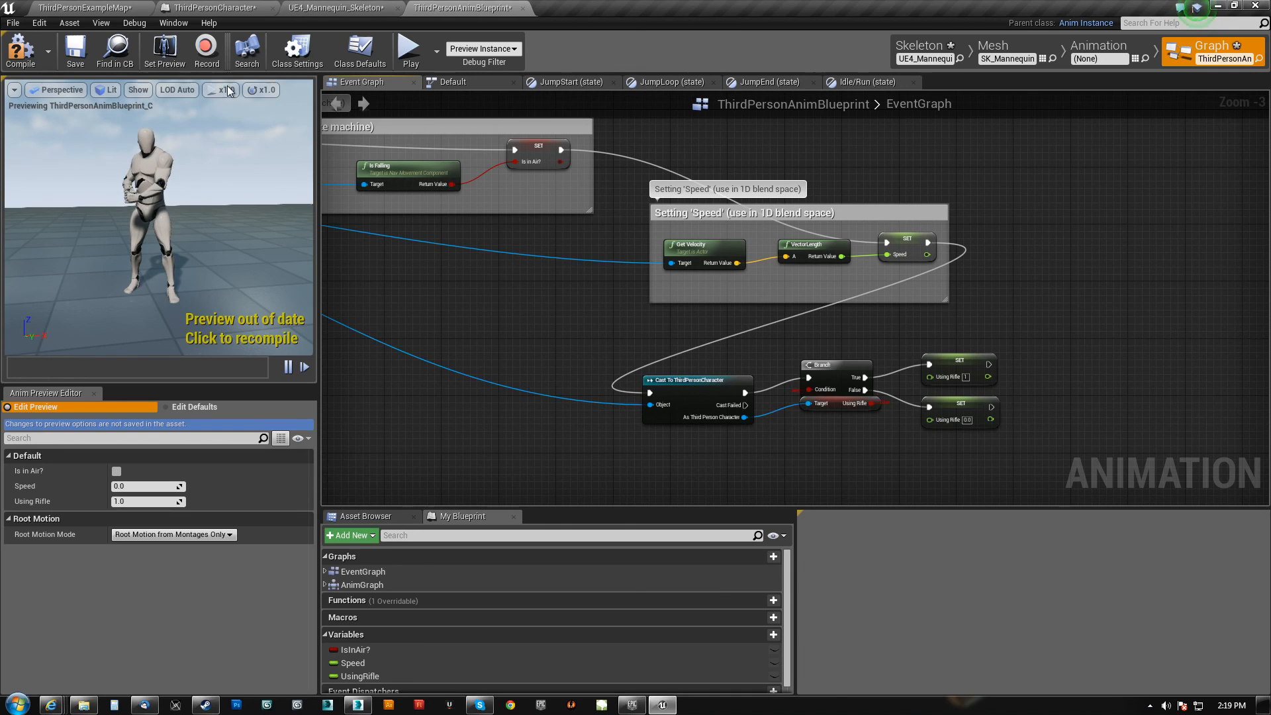
pyautogui.click(13, 53)
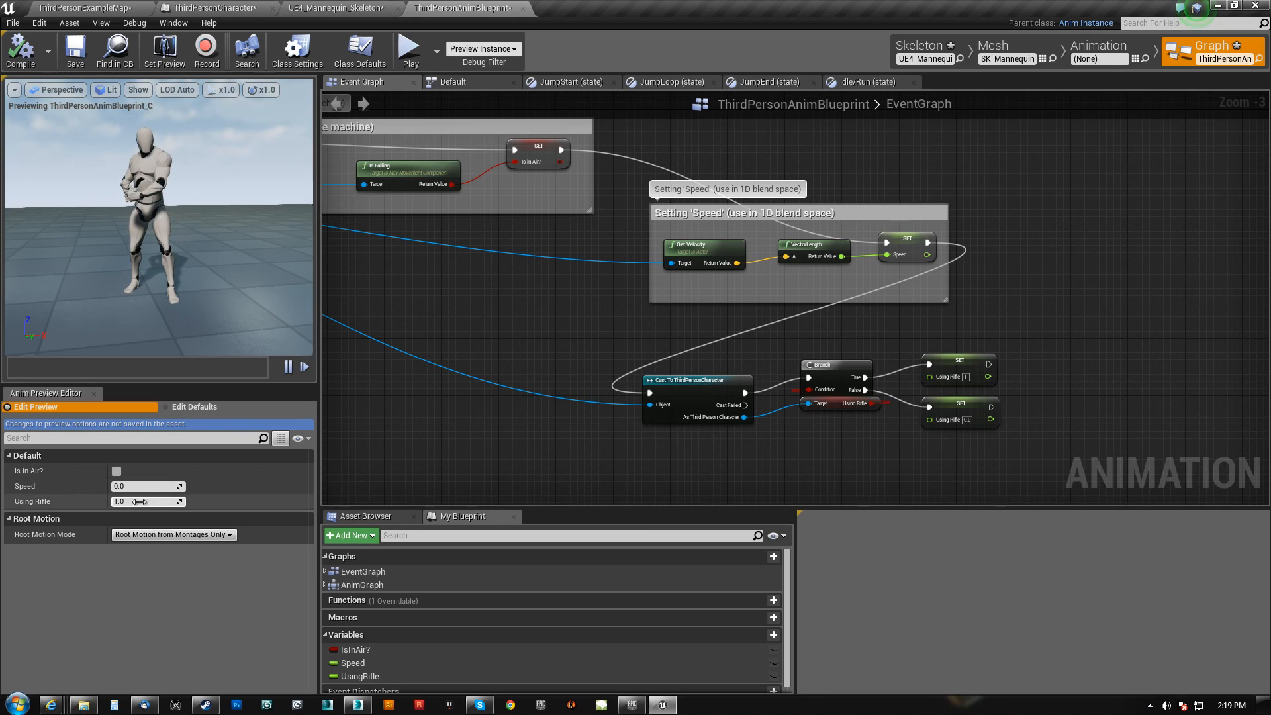
# - Test the blend in the animation preview by switching the Using Rifle preview value between 0 and 1
pyautogui.write('0')
pyautogui.press('Return')
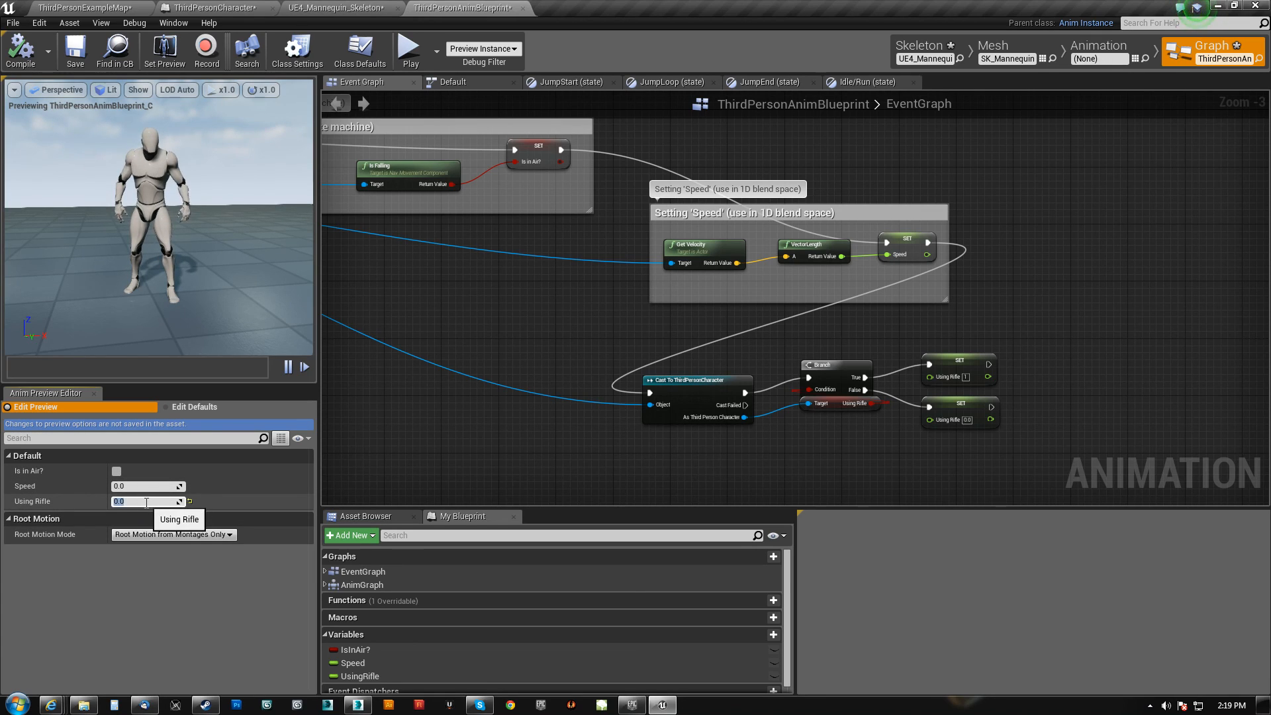
pyautogui.write('1')
pyautogui.press('Return')
pyautogui.write('0')
pyautogui.press('Return')
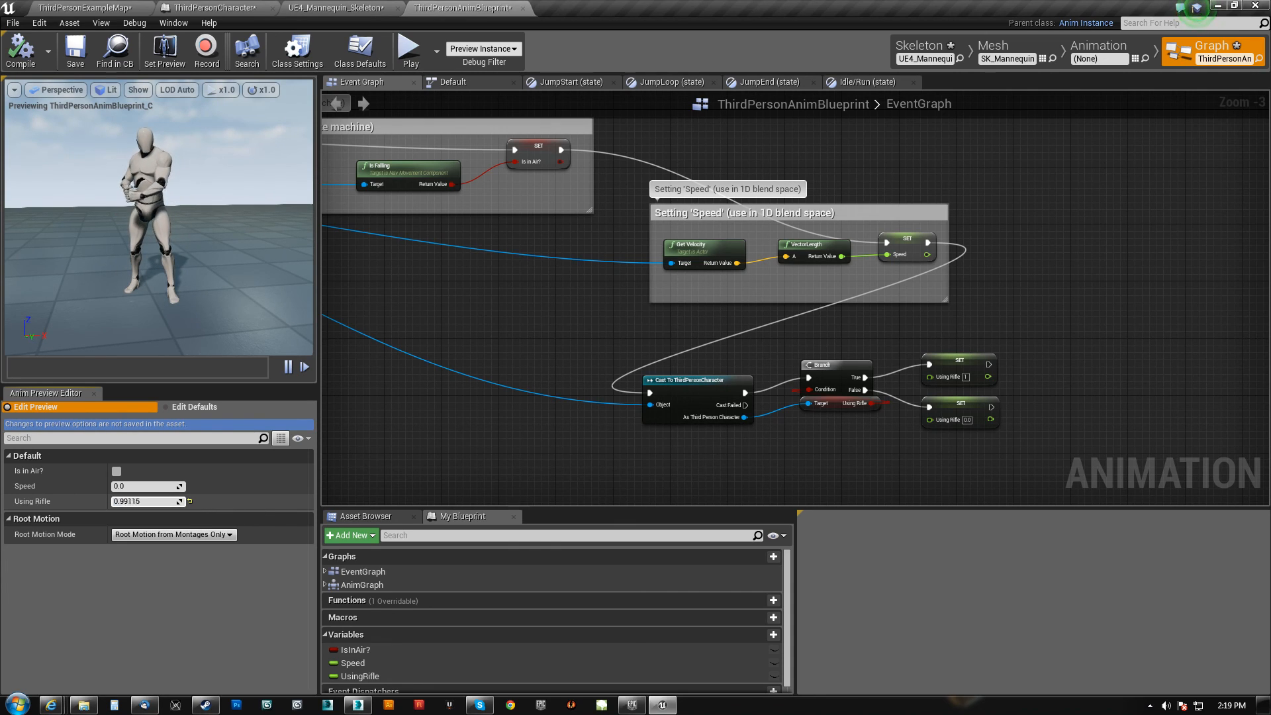
# - Scrub the Using Rifle preview value to check the pose blend, and reset it to its default
pyautogui.moveTo(151, 501)
pyautogui.mouseDown()
pyautogui.moveTo(128, 501)
pyautogui.moveTo(151, 501)
pyautogui.mouseUp()
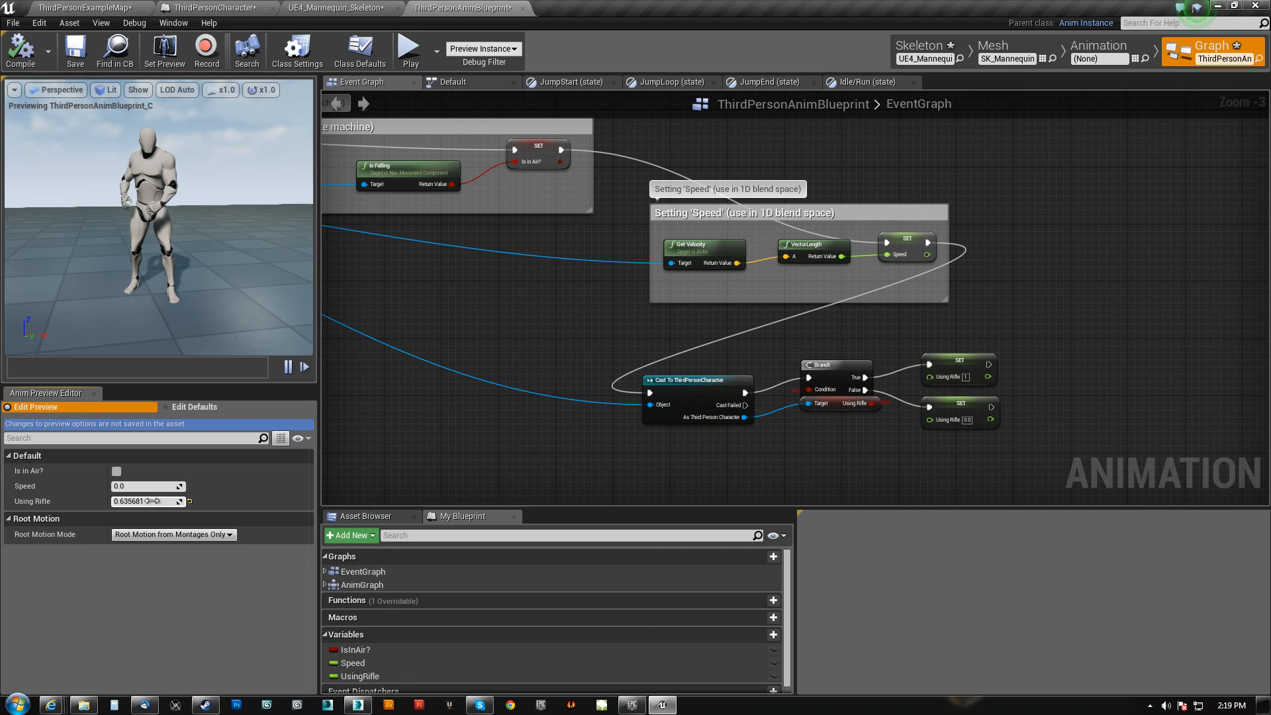
pyautogui.click(190, 501)
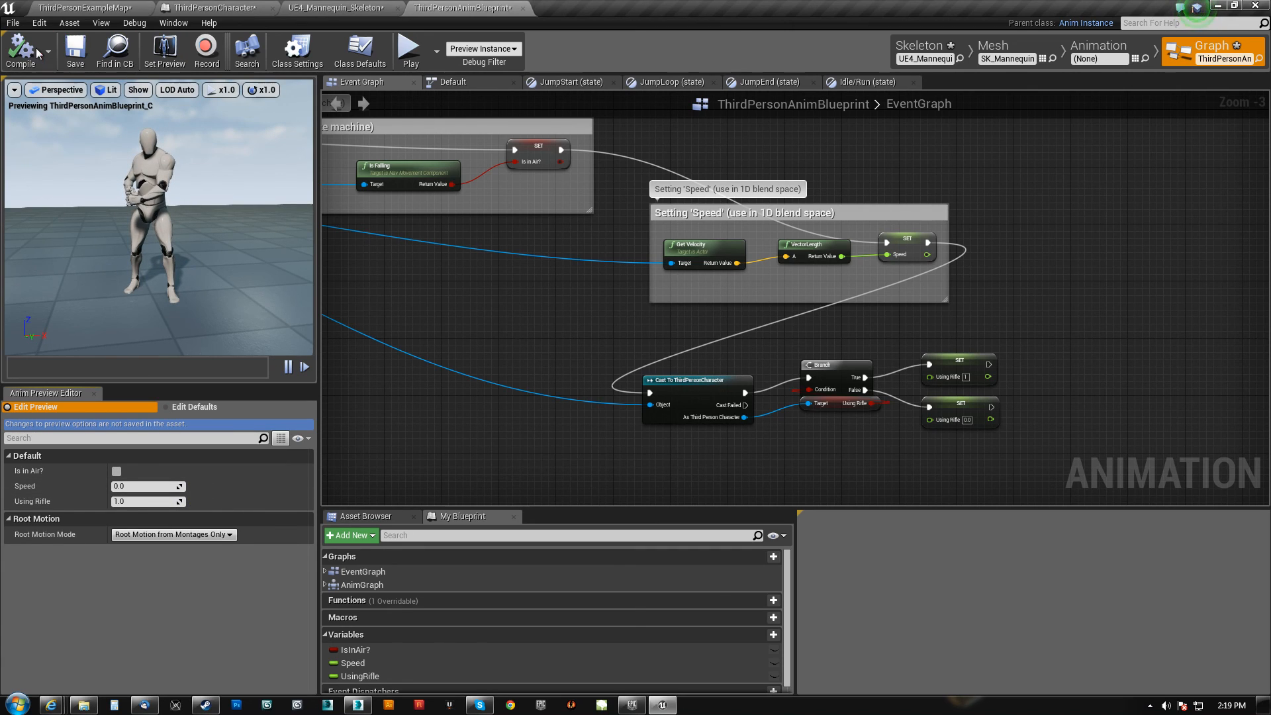
# - Play the ThirdPersonExampleMap level, run the character around and toggle the rifle stance repeatedly, and stop the session
pyautogui.click(69, 9)
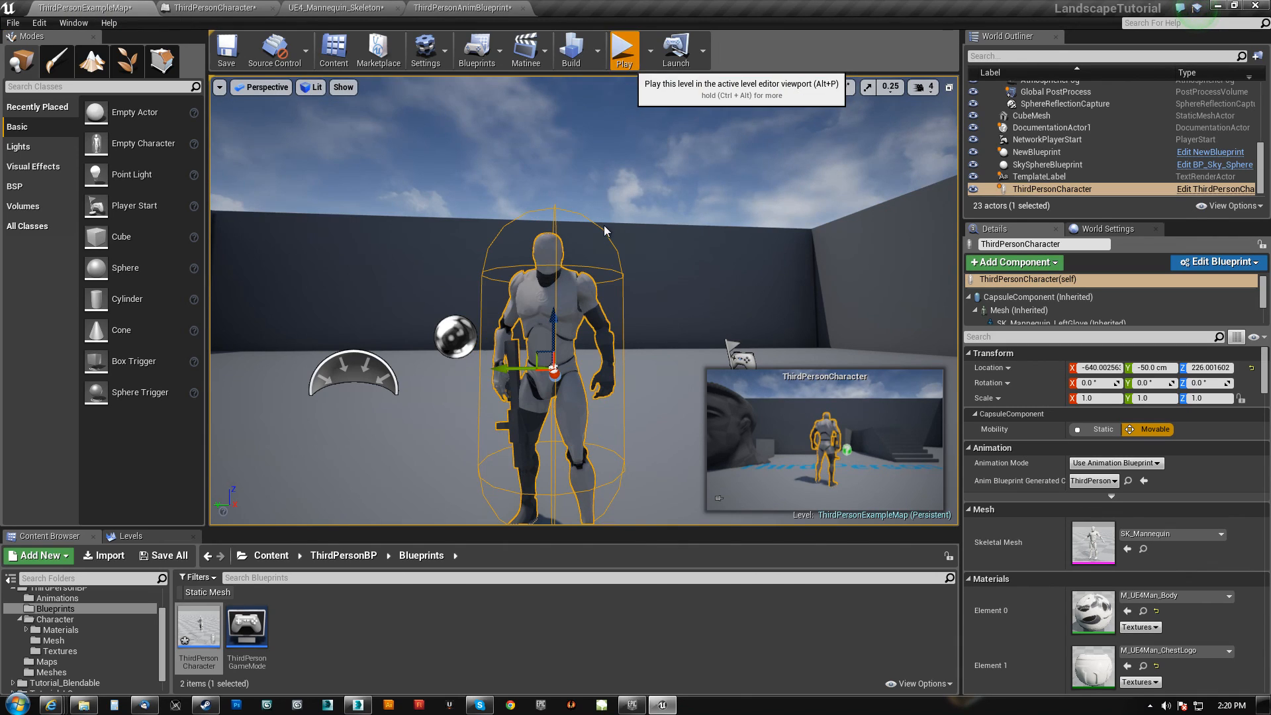
pyautogui.click(621, 47)
pyautogui.press('w')
pyautogui.press('s')
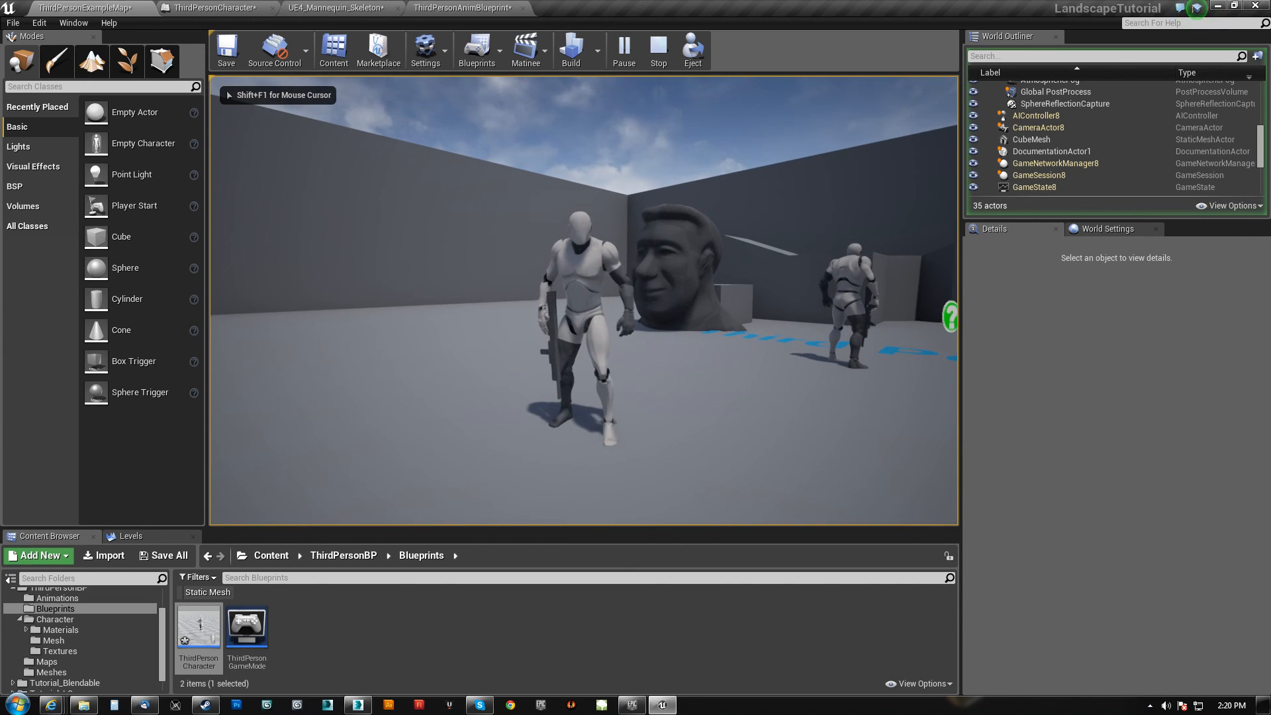
pyautogui.press('s')
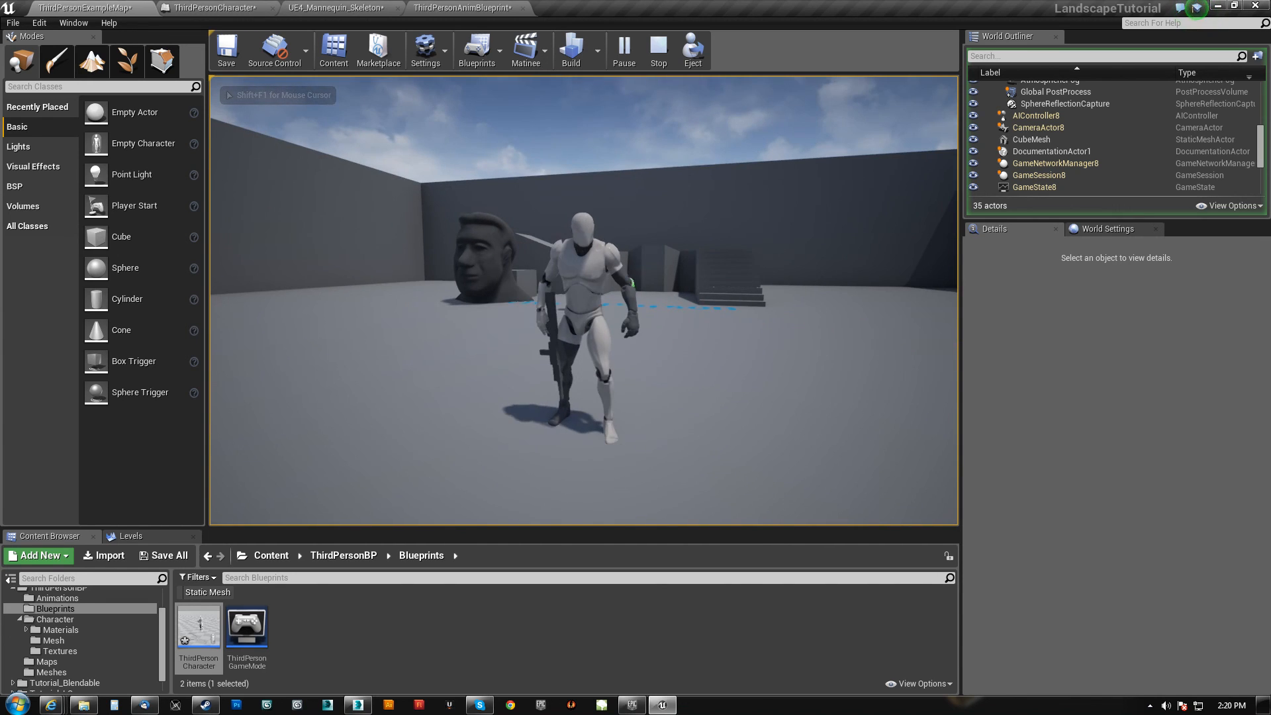
pyautogui.press('d')
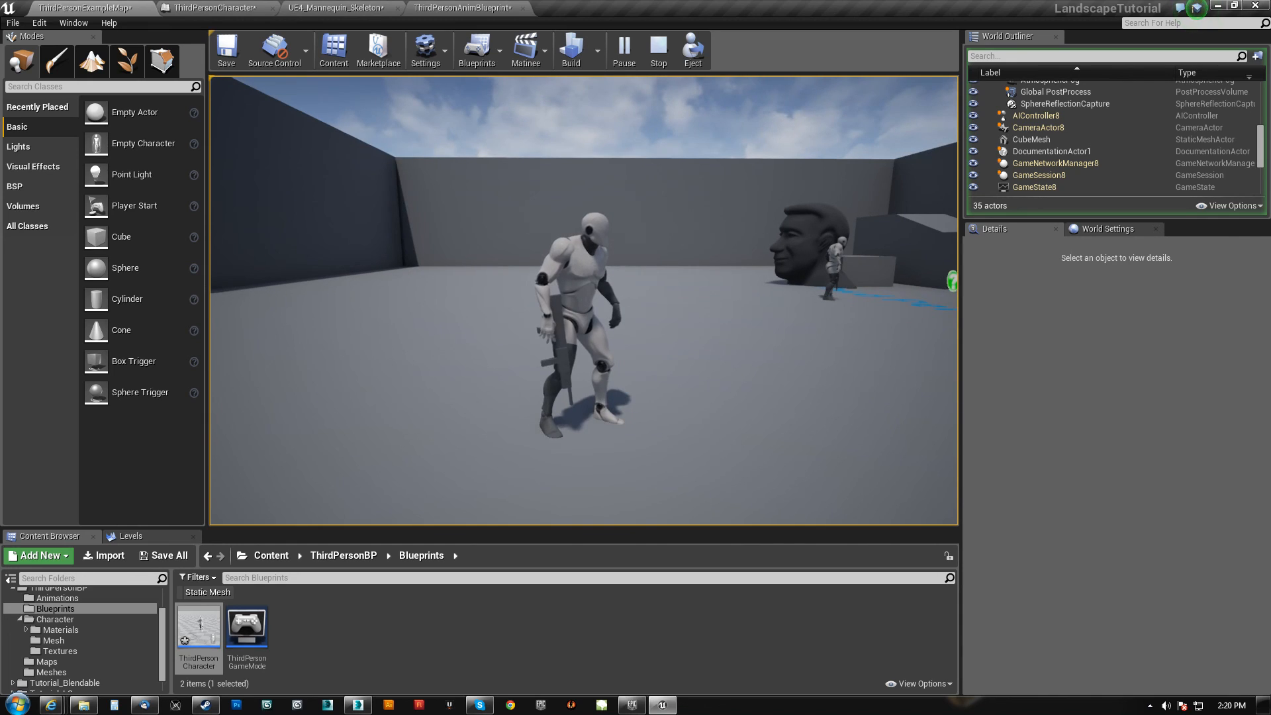
pyautogui.press('e')
pyautogui.press('e')
pyautogui.press('e')
pyautogui.press('e')
pyautogui.hotkey('shift', 'F1')
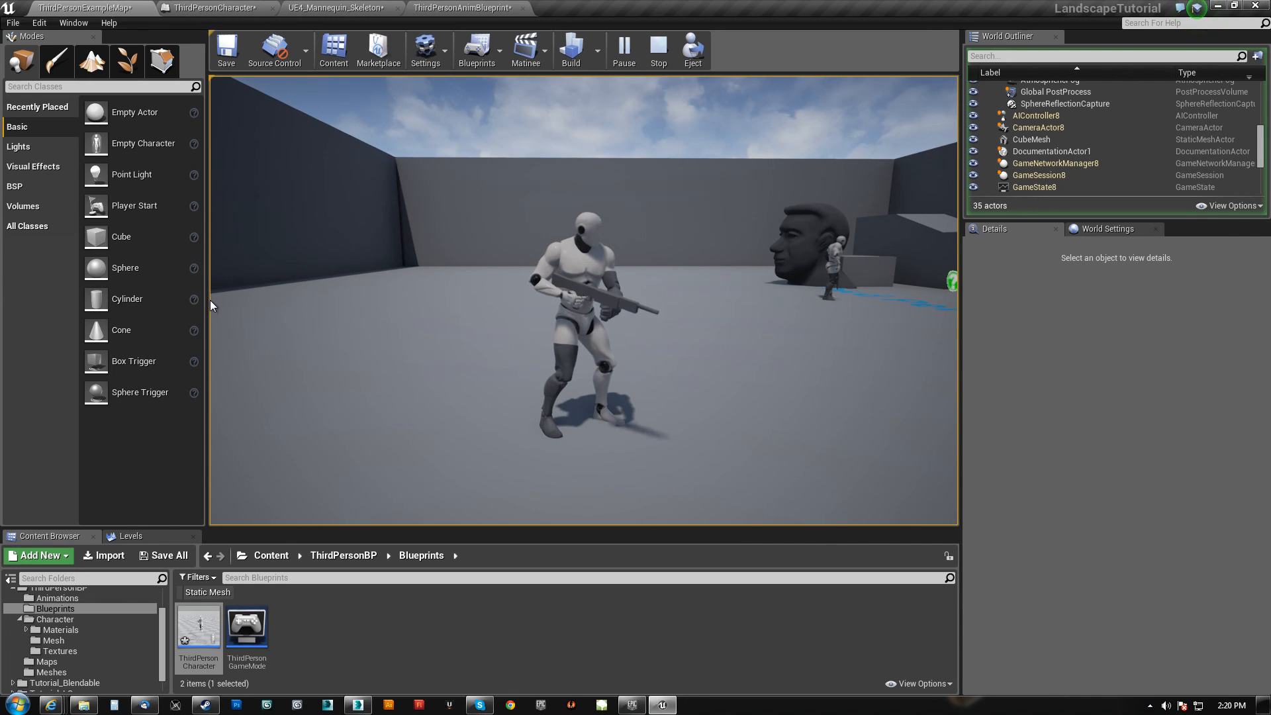
pyautogui.press('Escape')
# - Move both Using Rifle setters in the animation blueprint's event graph farther from the Branch to make room for interpolation nodes
pyautogui.click(462, 8)
pyautogui.moveTo(841, 445); pyautogui.dragTo(577, 378, button='right')
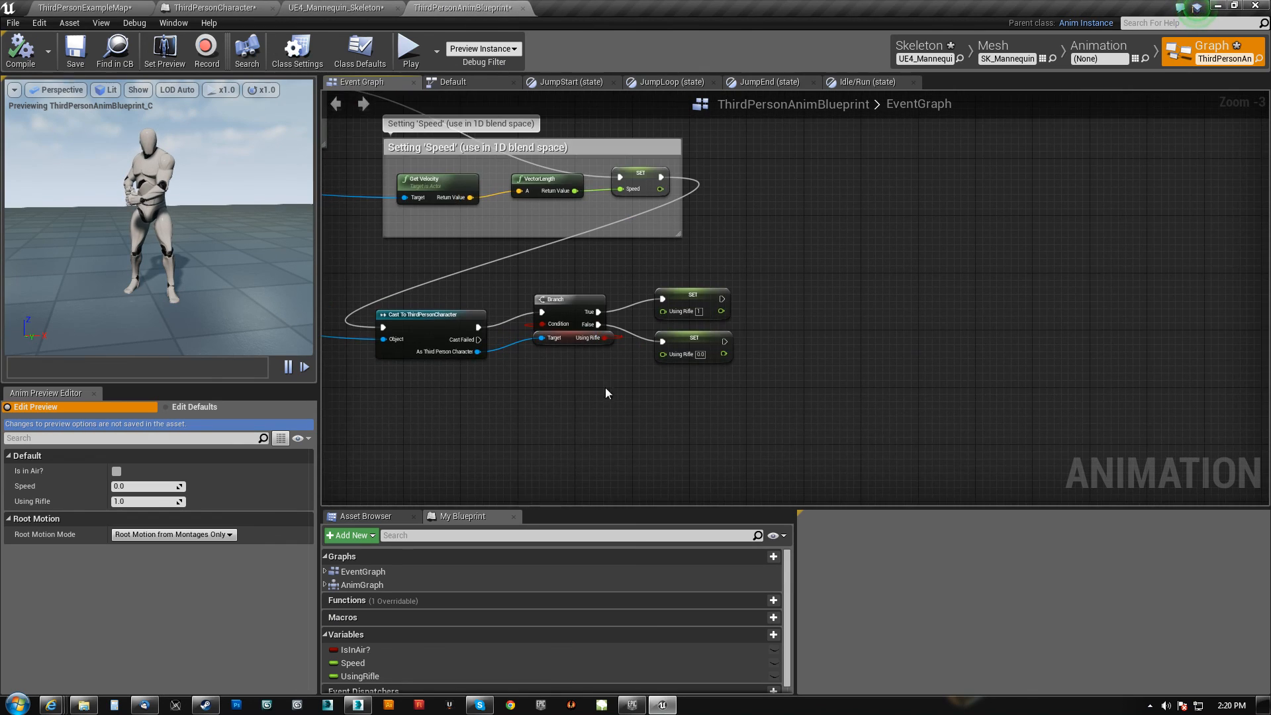
pyautogui.scroll(3, 683, 415)
pyautogui.moveTo(684, 217); pyautogui.dragTo(721, 303)
pyautogui.moveTo(708, 239); pyautogui.dragTo(973, 250)
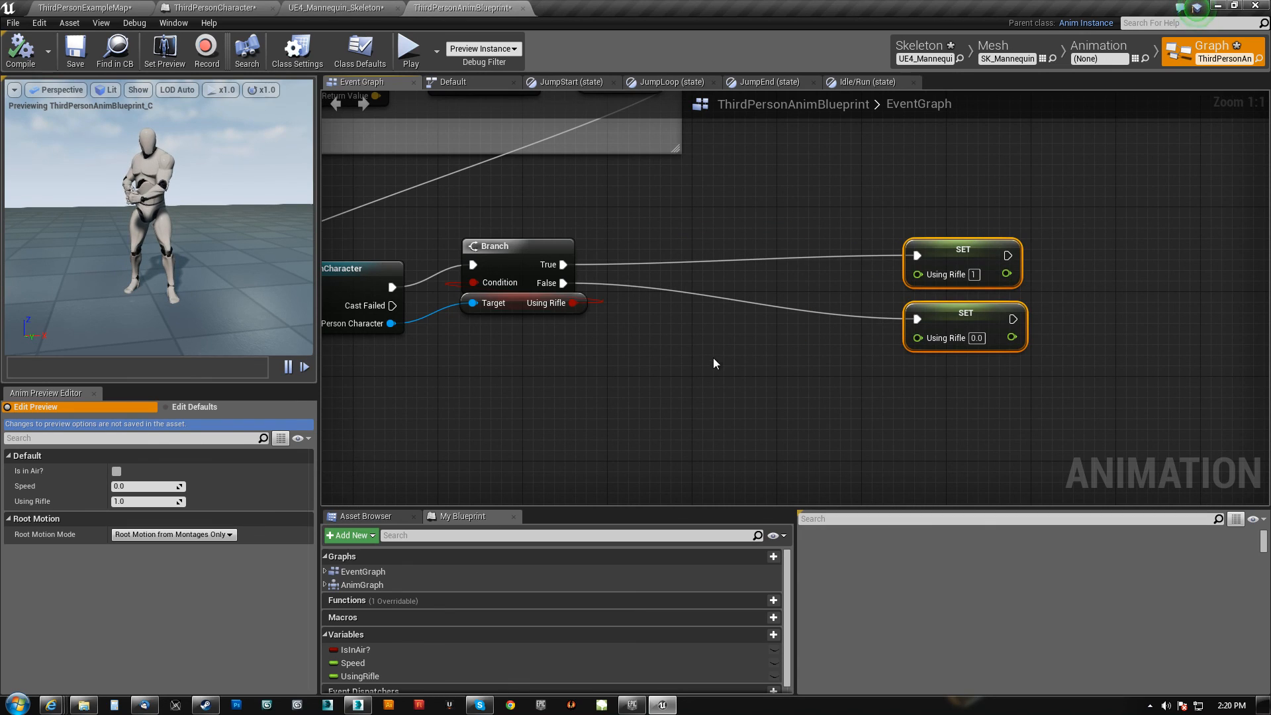
# - Add an FInterp to Constant node with the Using Rifle variable as Current and a Target of 1
pyautogui.rightClick(704, 368)
pyautogui.write('finter')
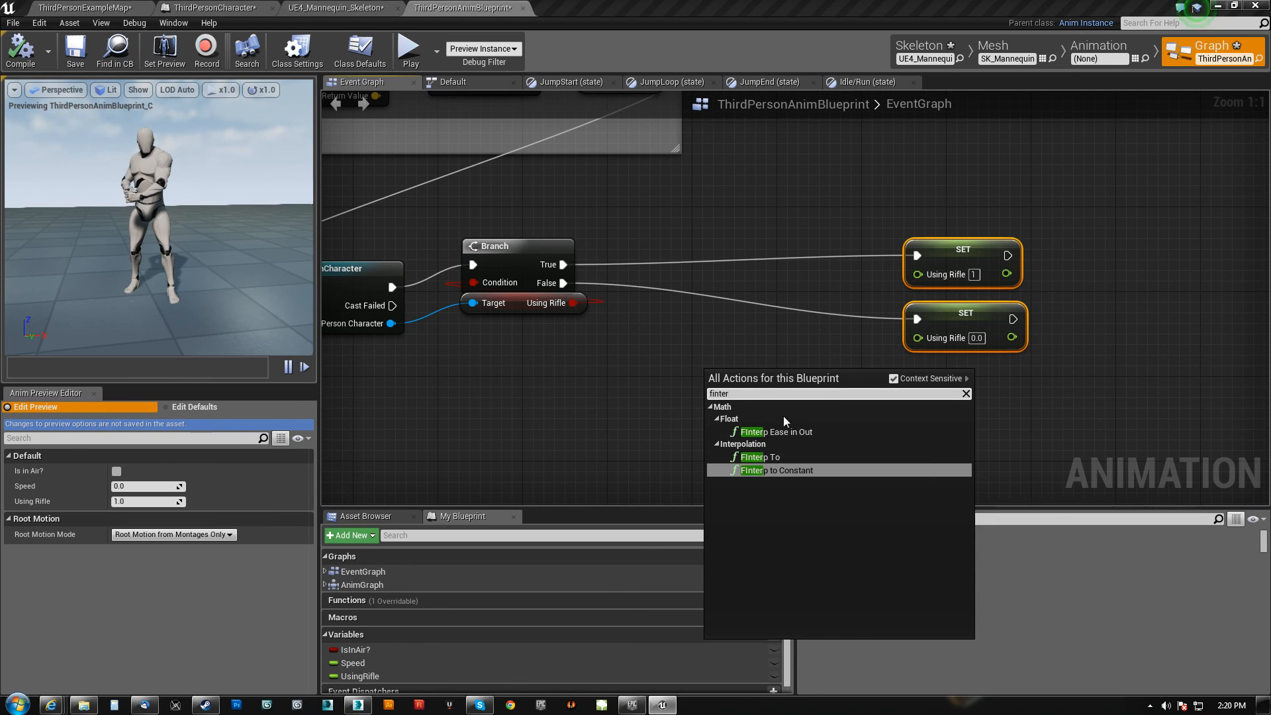
pyautogui.click(785, 470)
pyautogui.moveTo(772, 377); pyautogui.dragTo(920, 384)
pyautogui.keyDown('ctrl'); pyautogui.moveTo(345, 675); pyautogui.dragTo(694, 409); pyautogui.keyUp('ctrl')
pyautogui.moveTo(767, 448); pyautogui.dragTo(722, 439, button='right')
pyautogui.moveTo(719, 411); pyautogui.dragTo(818, 395)
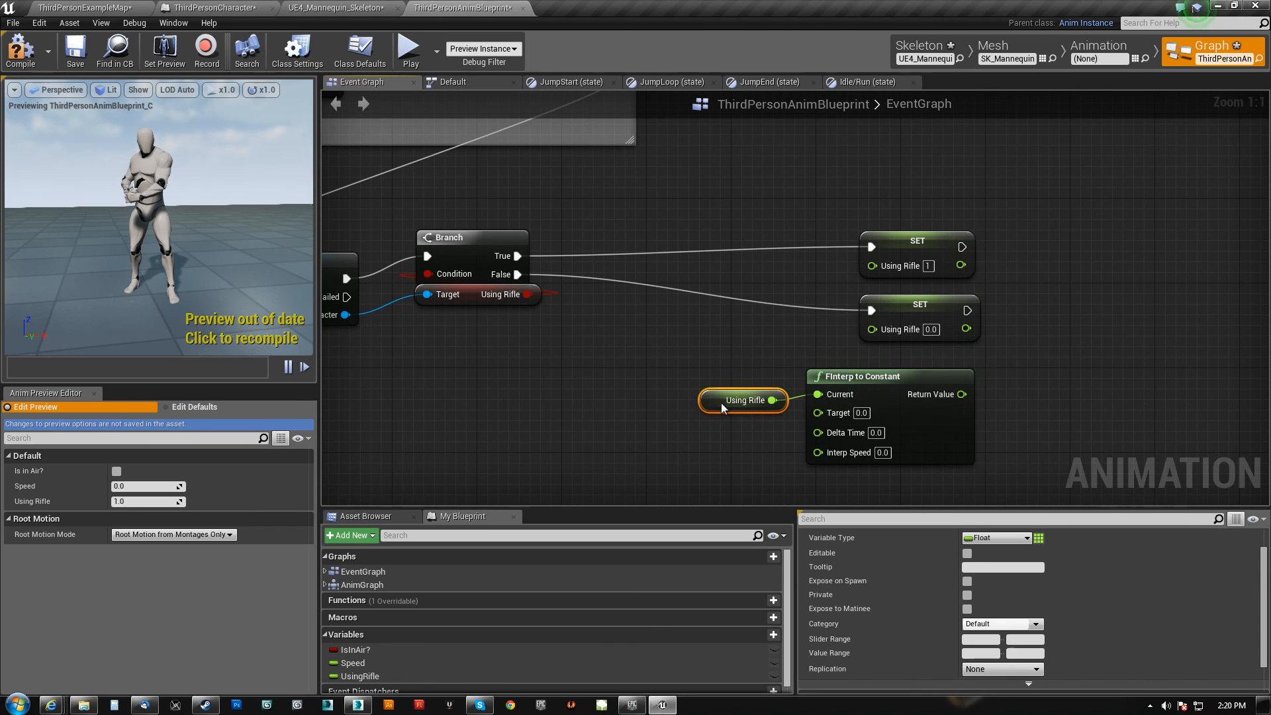
pyautogui.write('1')
pyautogui.click(1031, 429)
# - Duplicate the FInterp to Constant node below the original and connect a second Using Rifle getter to its Current input
pyautogui.moveTo(1030, 431); pyautogui.dragTo(998, 347, button='right')
pyautogui.click(857, 295)
pyautogui.hotkey('ctrl', 'c')
pyautogui.hotkey('ctrl', 'v')
pyautogui.moveTo(944, 379); pyautogui.dragTo(828, 390)
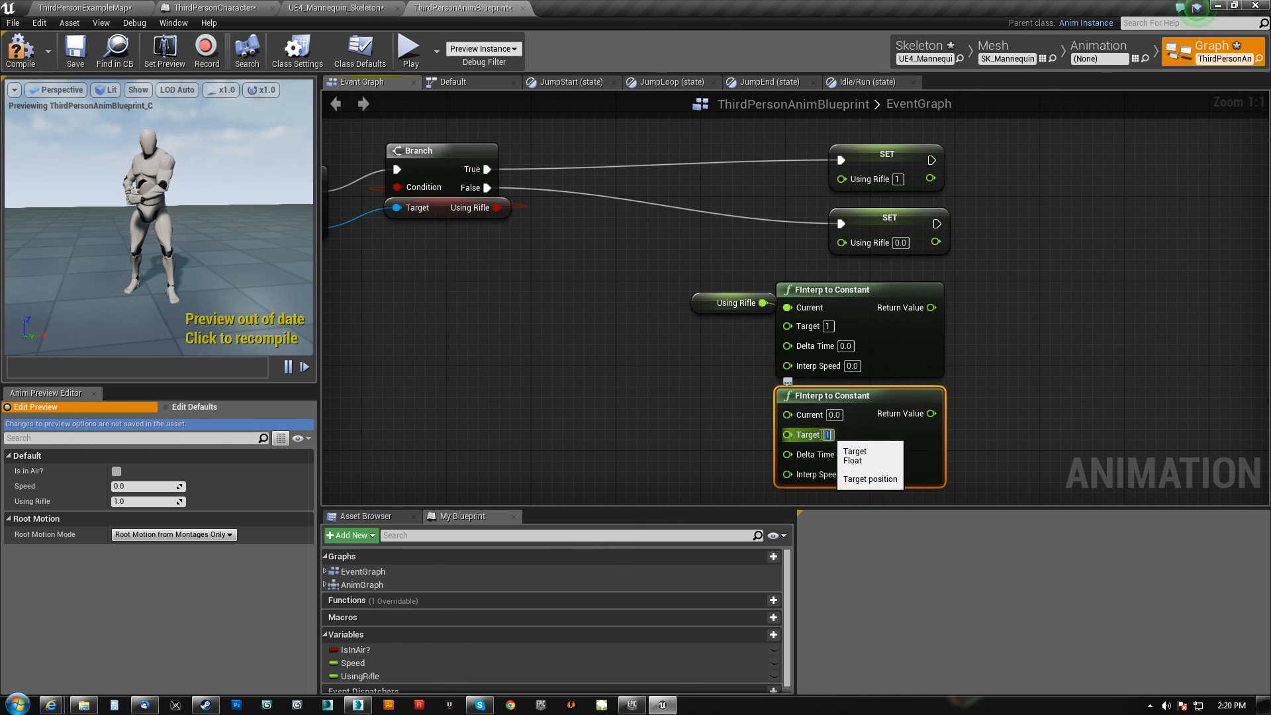
pyautogui.click(712, 313)
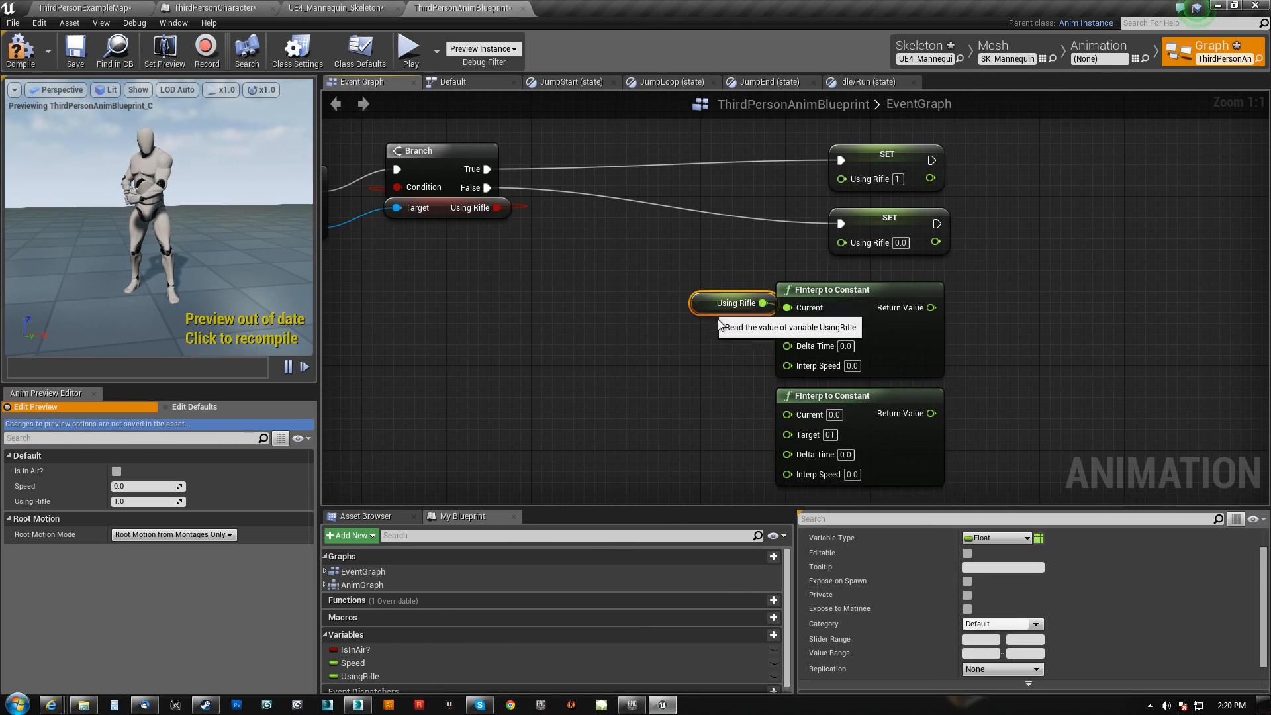
pyautogui.moveTo(732, 343); pyautogui.dragTo(786, 413)
pyautogui.moveTo(712, 481); pyautogui.dragTo(677, 401, button='right')
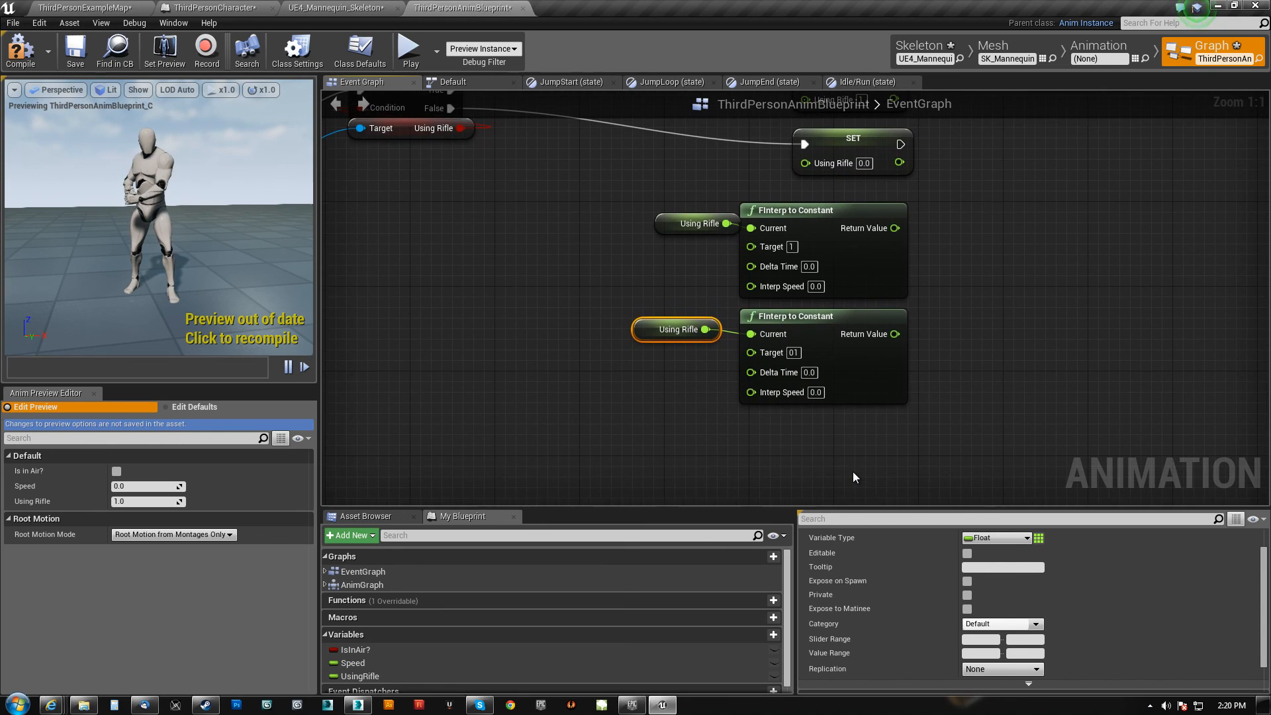
# - Connect Get World Delta Seconds to the Delta Time of both FInterp to Constant nodes and set their Interp Speed to 4
pyautogui.rightClick(805, 440)
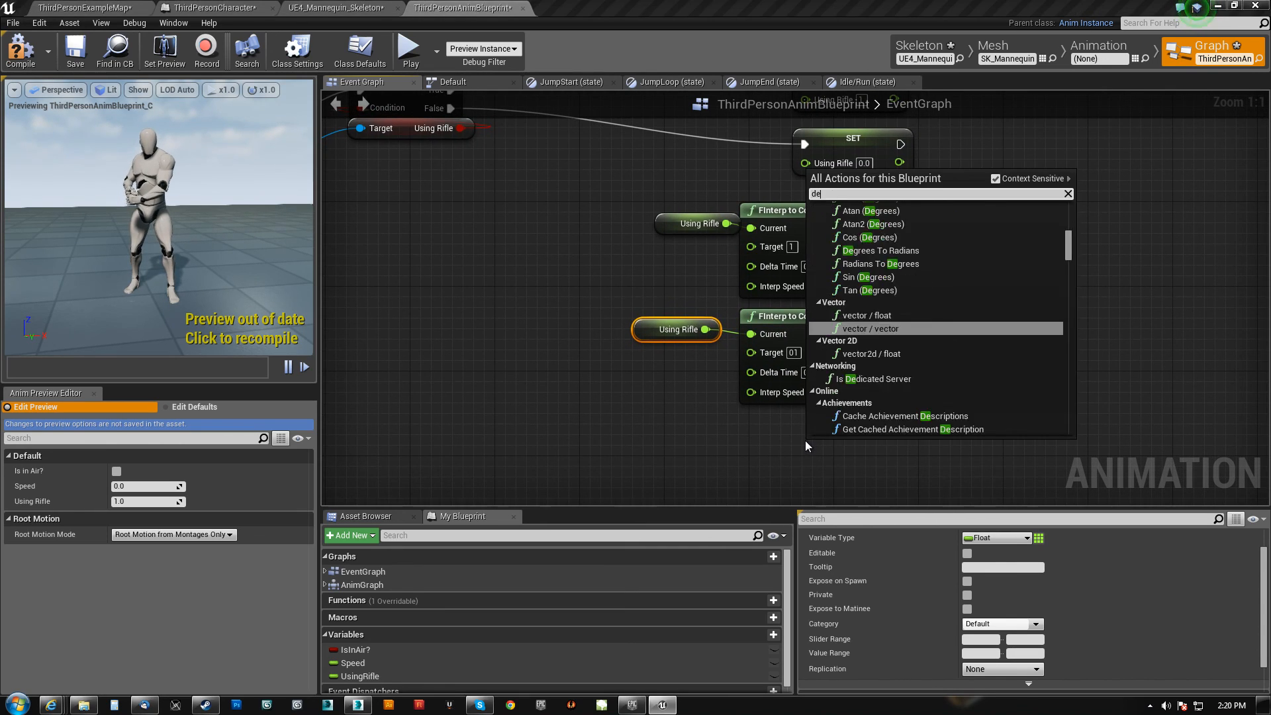
pyautogui.write('delta')
pyautogui.click(868, 320)
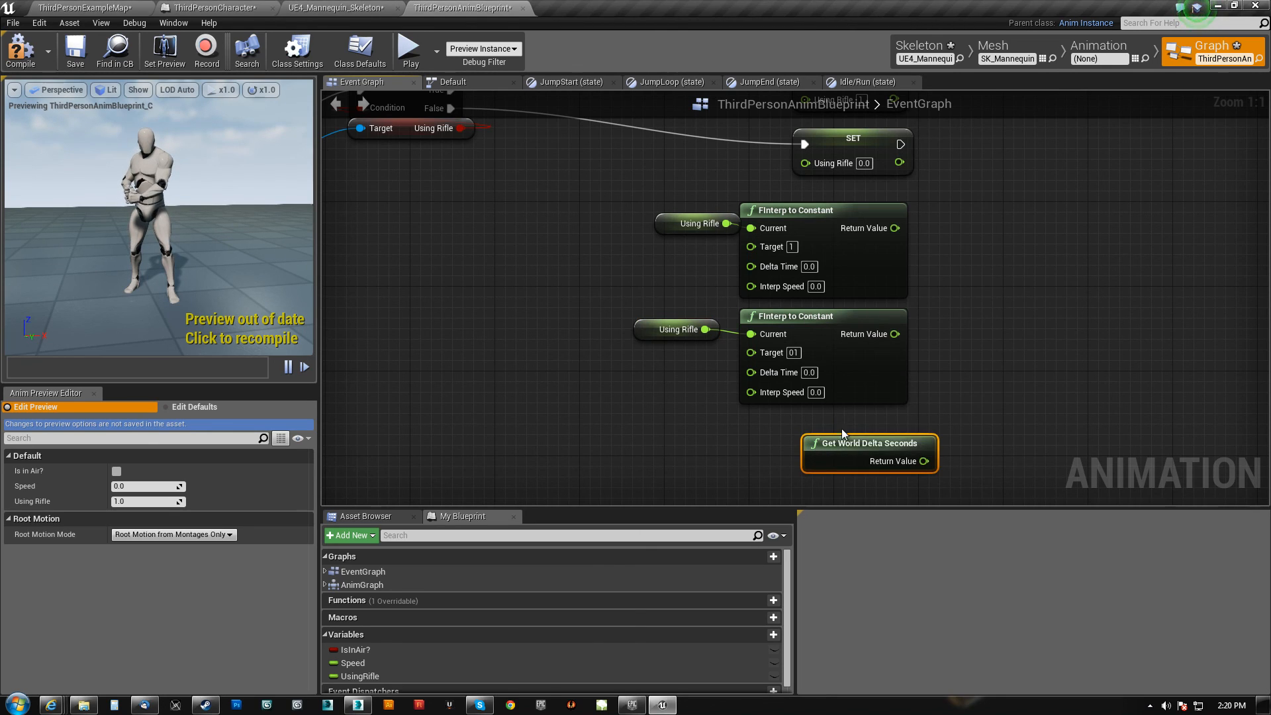
pyautogui.moveTo(832, 436); pyautogui.dragTo(611, 268)
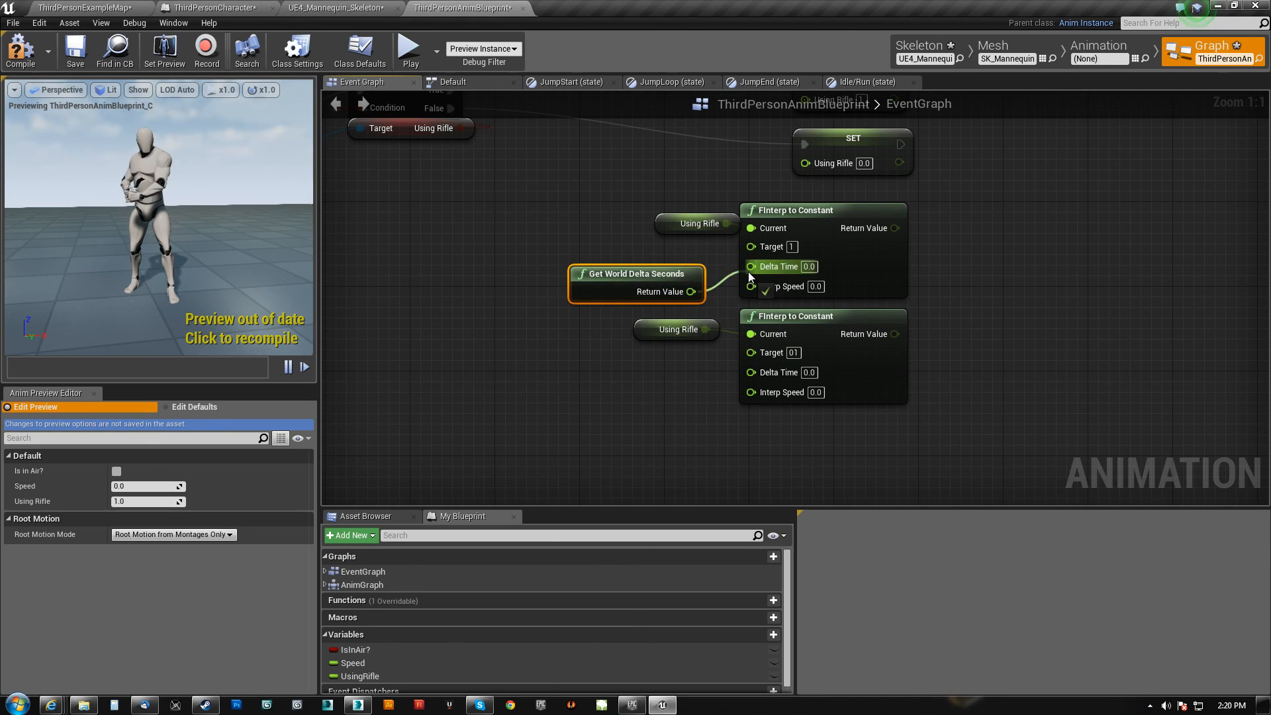
pyautogui.moveTo(691, 291); pyautogui.dragTo(752, 372)
pyautogui.click(815, 284)
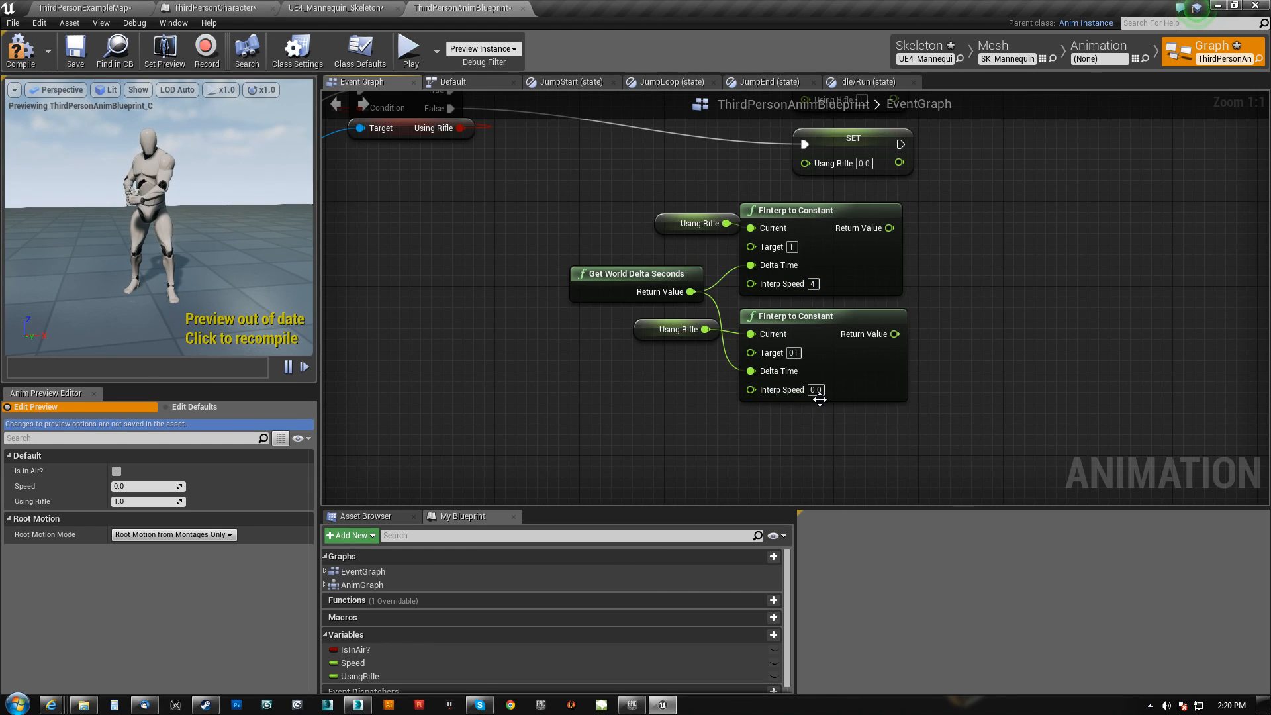
# - Connect the first FInterp result to the Branch True setter and the second to the False setter, spacing the setters apart
pyautogui.moveTo(583, 355); pyautogui.dragTo(553, 489, button='right')
pyautogui.moveTo(863, 272); pyautogui.dragTo(841, 228, button='right')
pyautogui.moveTo(798, 165); pyautogui.dragTo(908, 178)
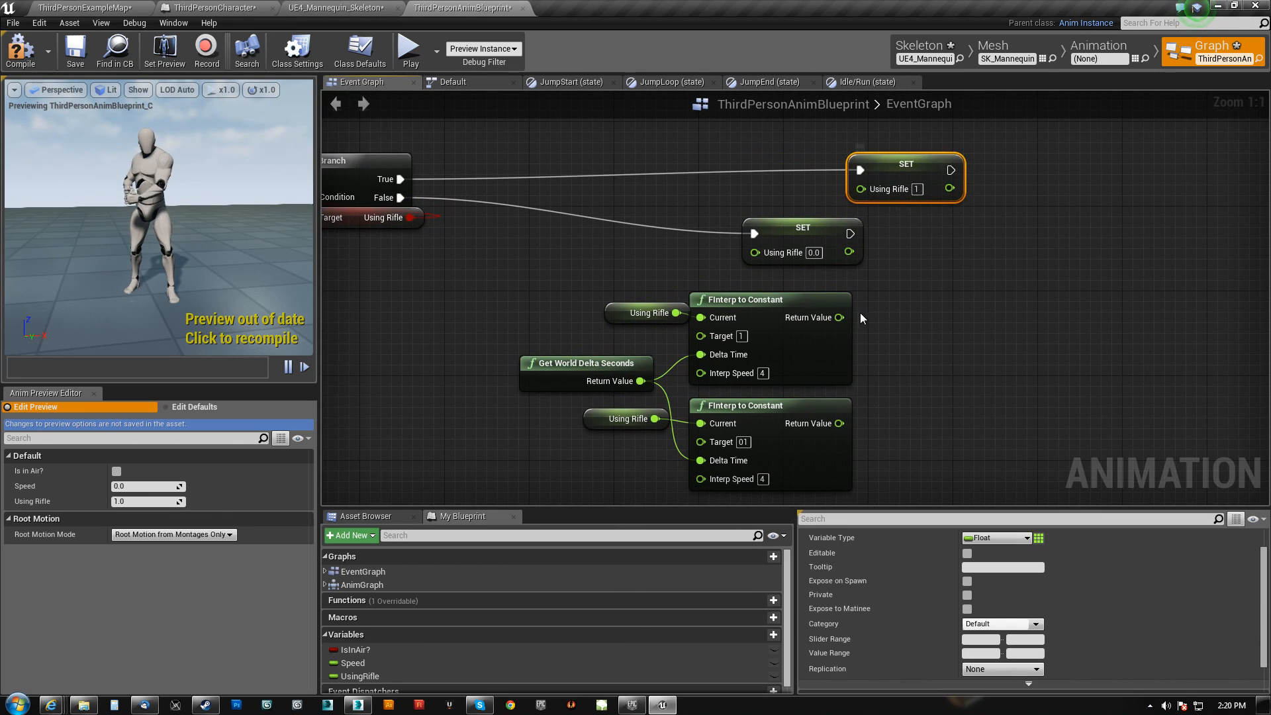
pyautogui.moveTo(839, 318); pyautogui.dragTo(860, 189)
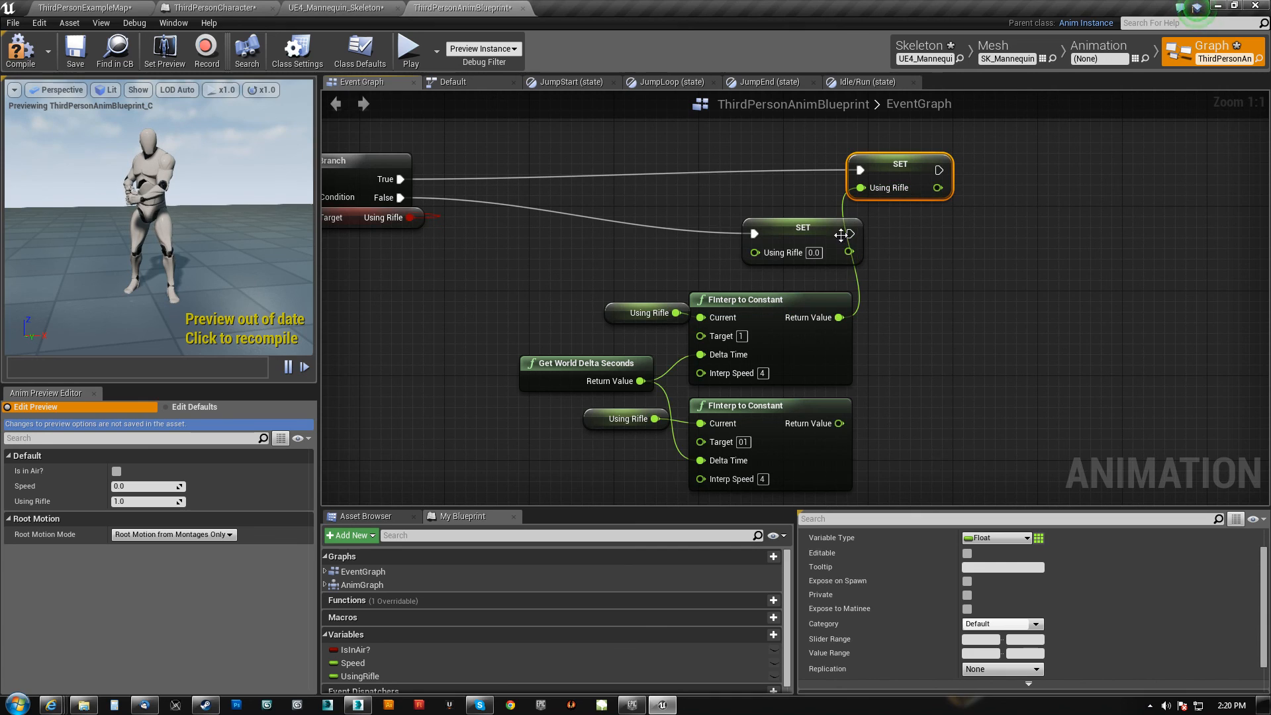
pyautogui.moveTo(806, 234); pyautogui.dragTo(933, 255)
pyautogui.moveTo(839, 423); pyautogui.dragTo(880, 286)
pyautogui.moveTo(895, 438); pyautogui.dragTo(926, 417, button='right')
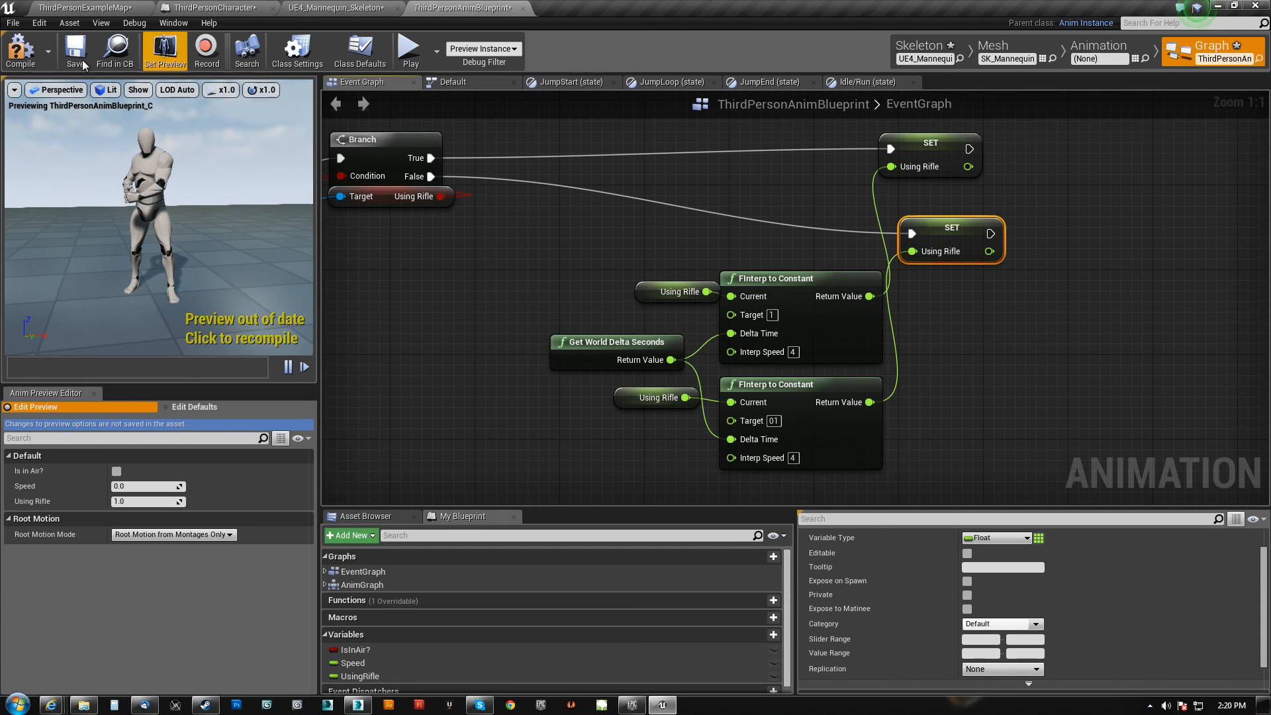
# - Play the level to test the interpolated rifle blend while running, and stop the session
pyautogui.click(92, 5)
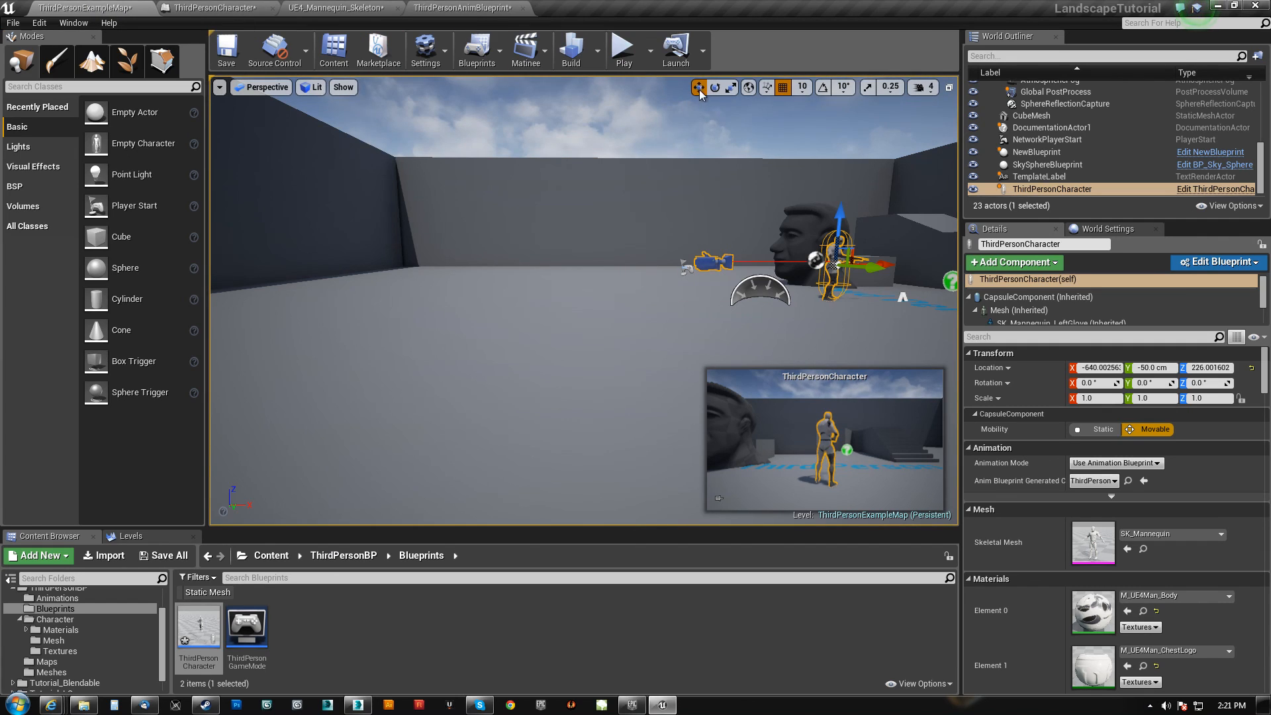
pyautogui.click(636, 52)
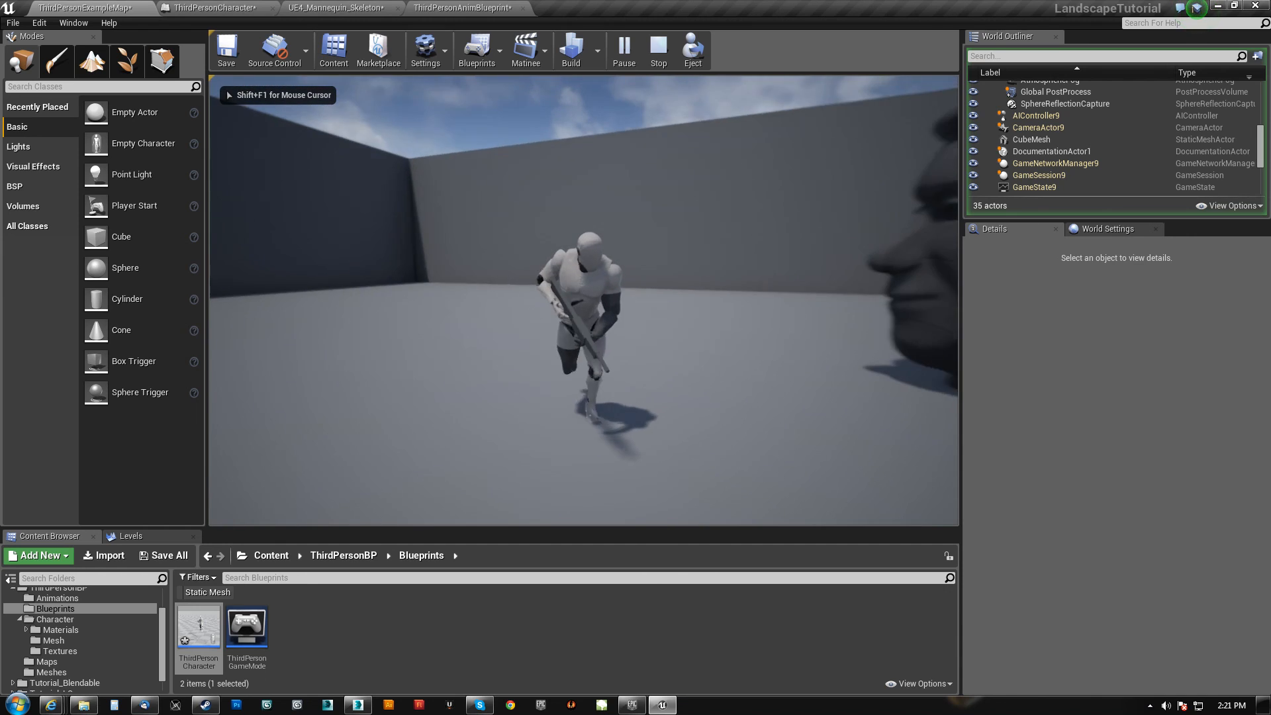
pyautogui.press('w')
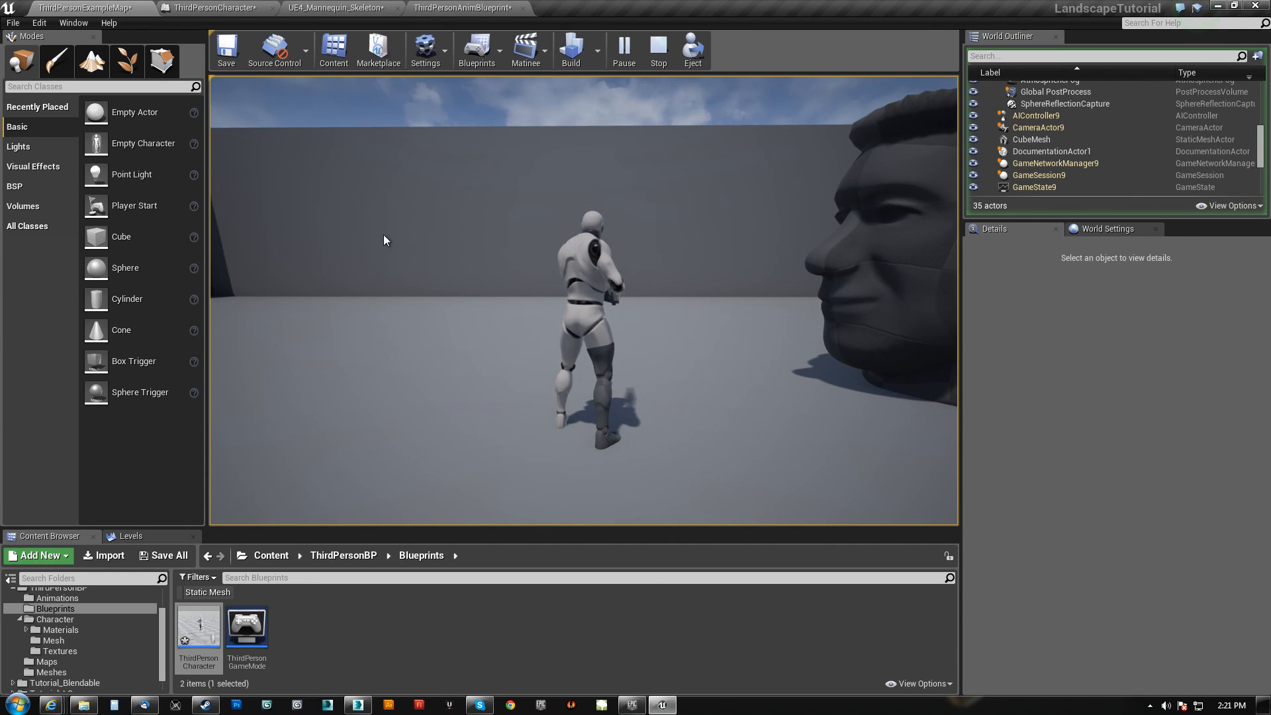
pyautogui.press('Escape')
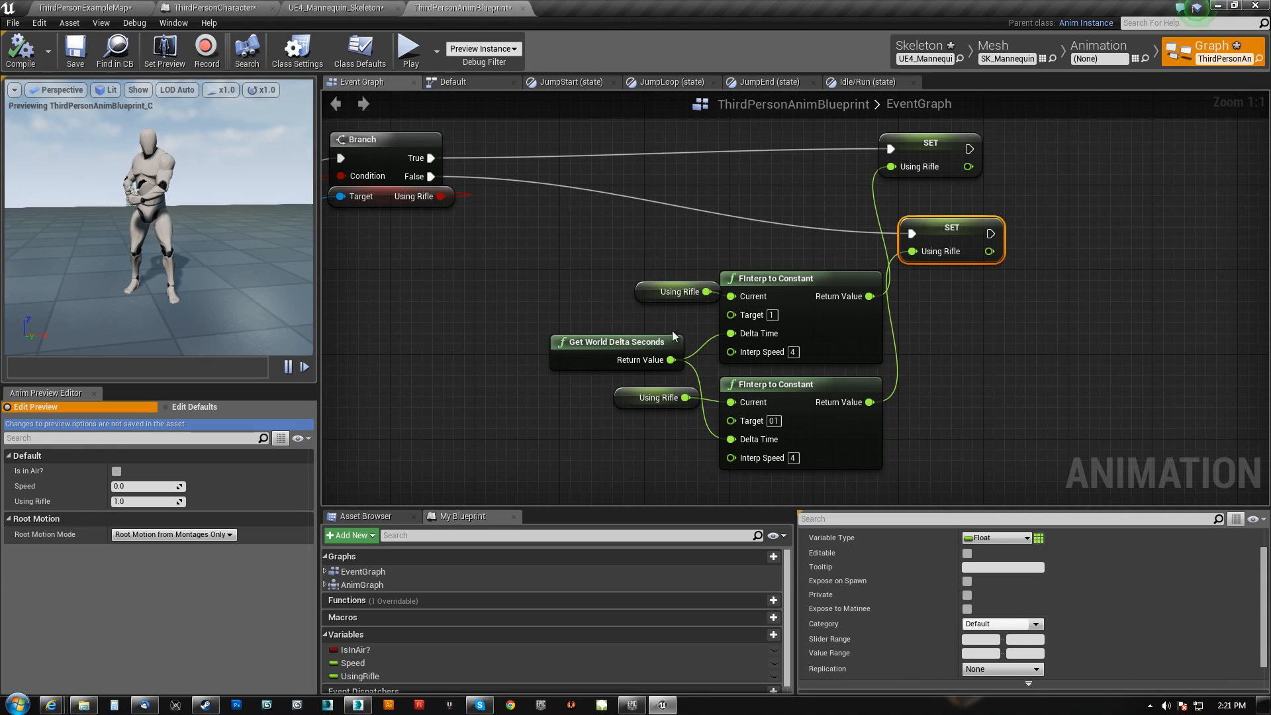
# - Set the second FInterp to Constant node's Target to 0 and compile the animation blueprint
pyautogui.moveTo(672, 331); pyautogui.dragTo(723, 197, button='right')
pyautogui.write('0')
pyautogui.press('BackSpace')
pyautogui.press('BackSpace')
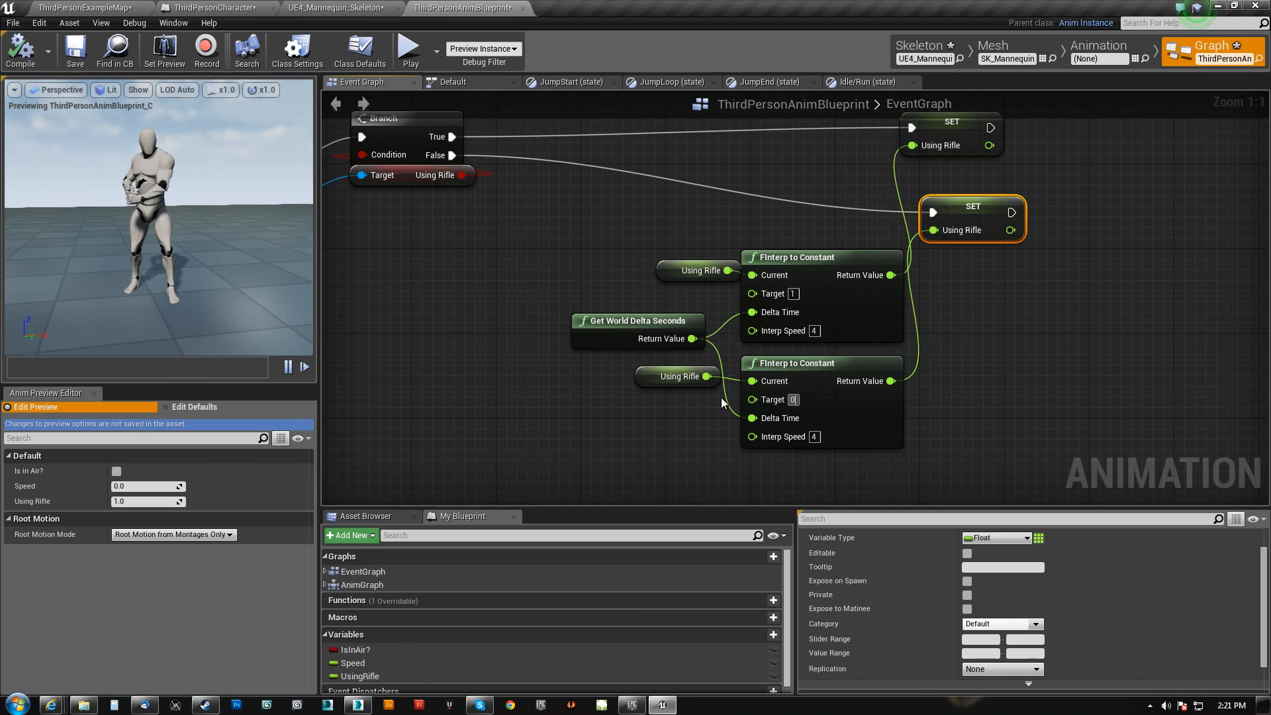
pyautogui.press('Return')
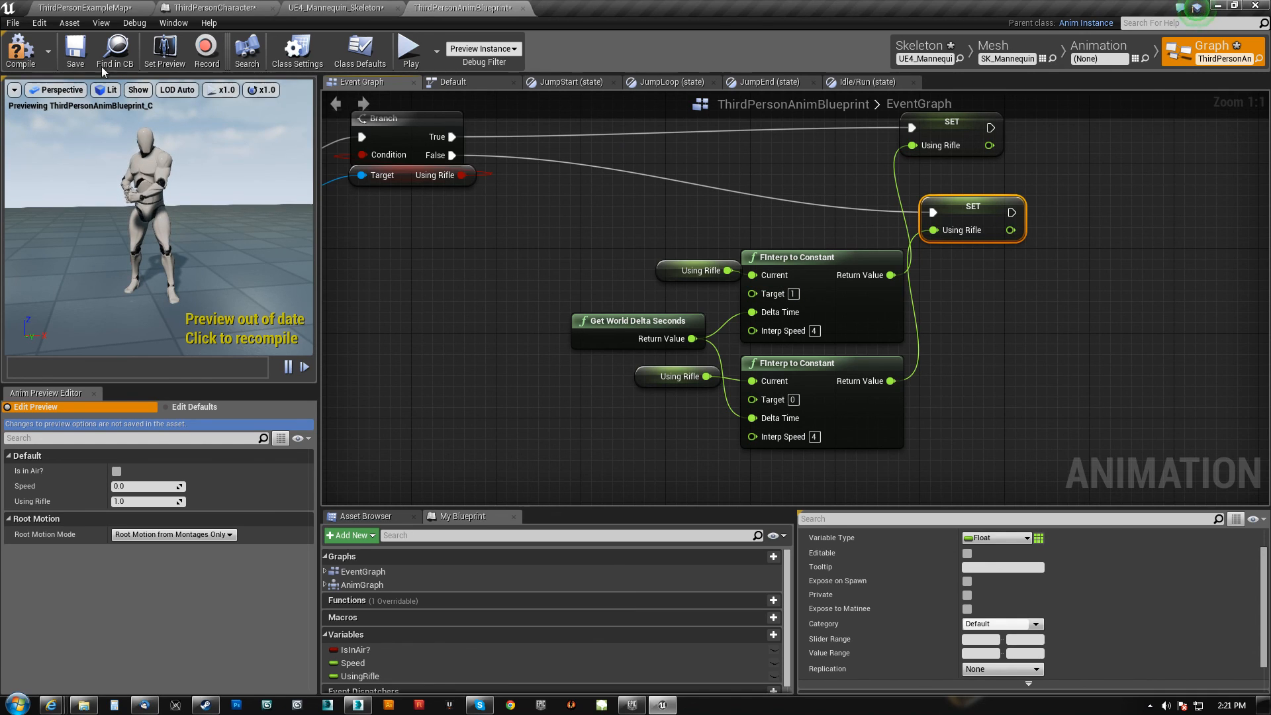
pyautogui.click(24, 53)
# - Play ThirdPersonExampleMap again and test the smooth switch between rifle and unarmed stances while standing and running
pyautogui.click(86, 7)
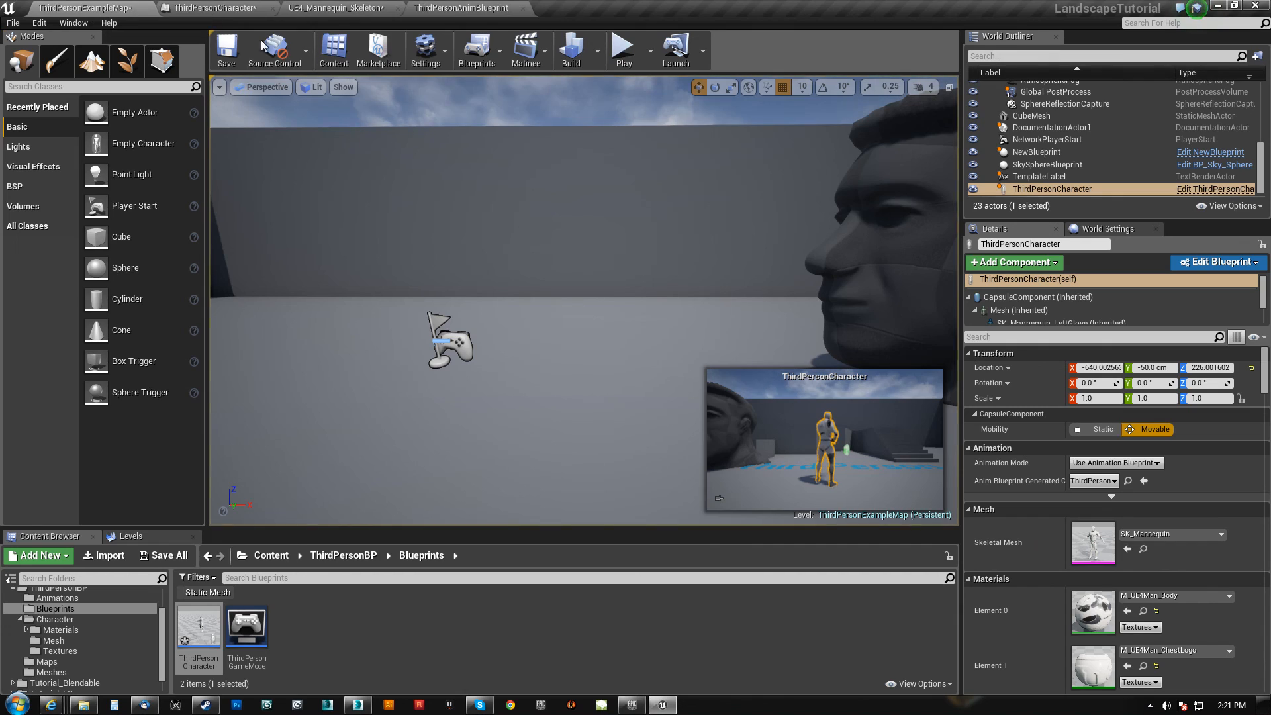
pyautogui.hotkey('alt', 'p')
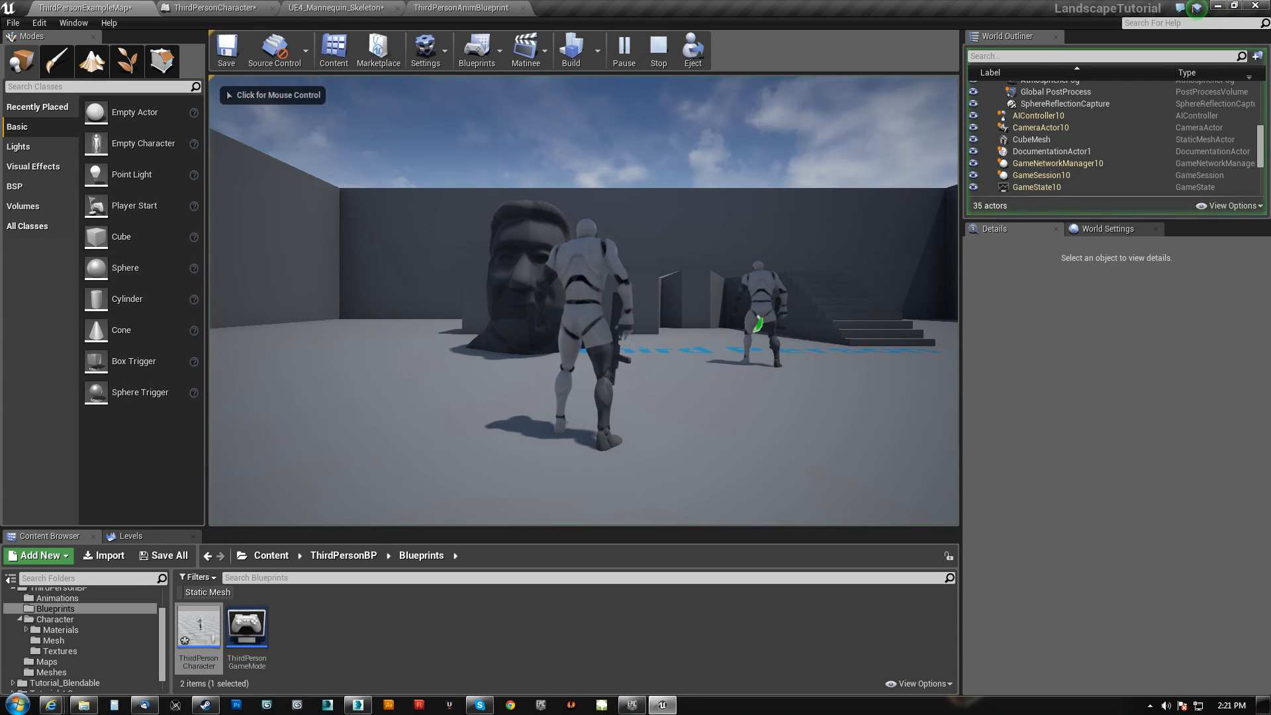
pyautogui.click(758, 323)
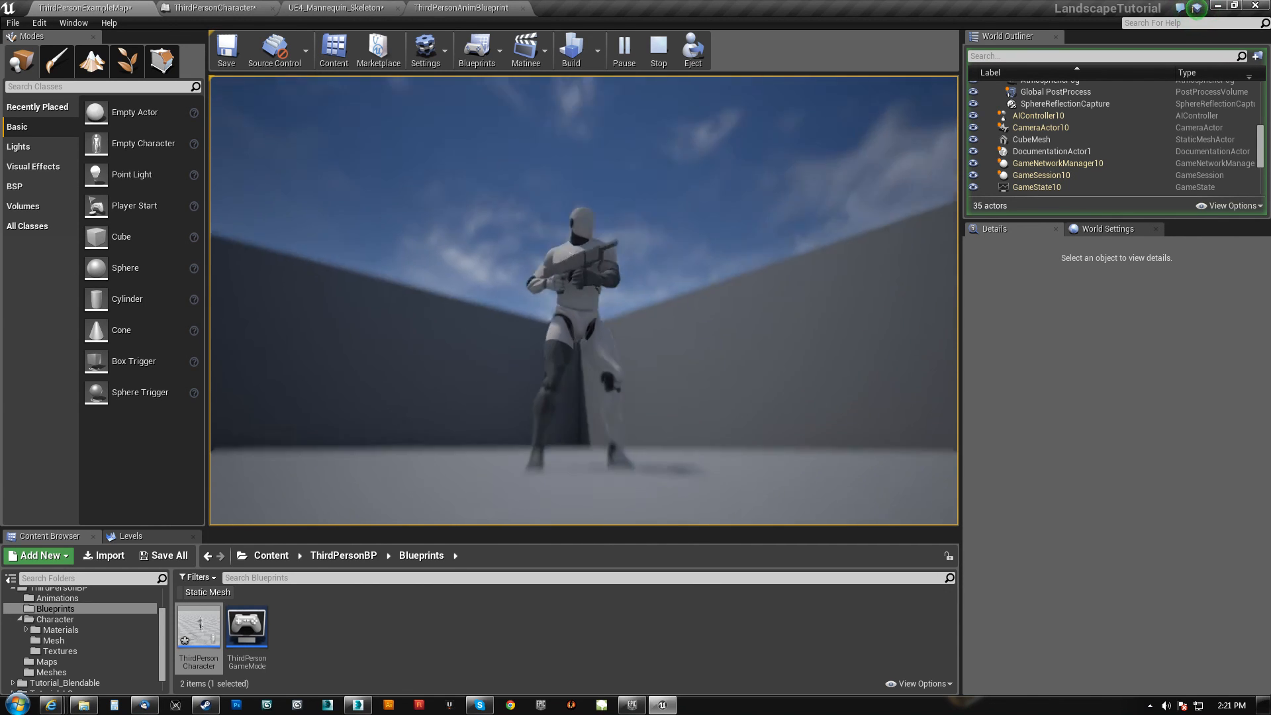
pyautogui.press('d')
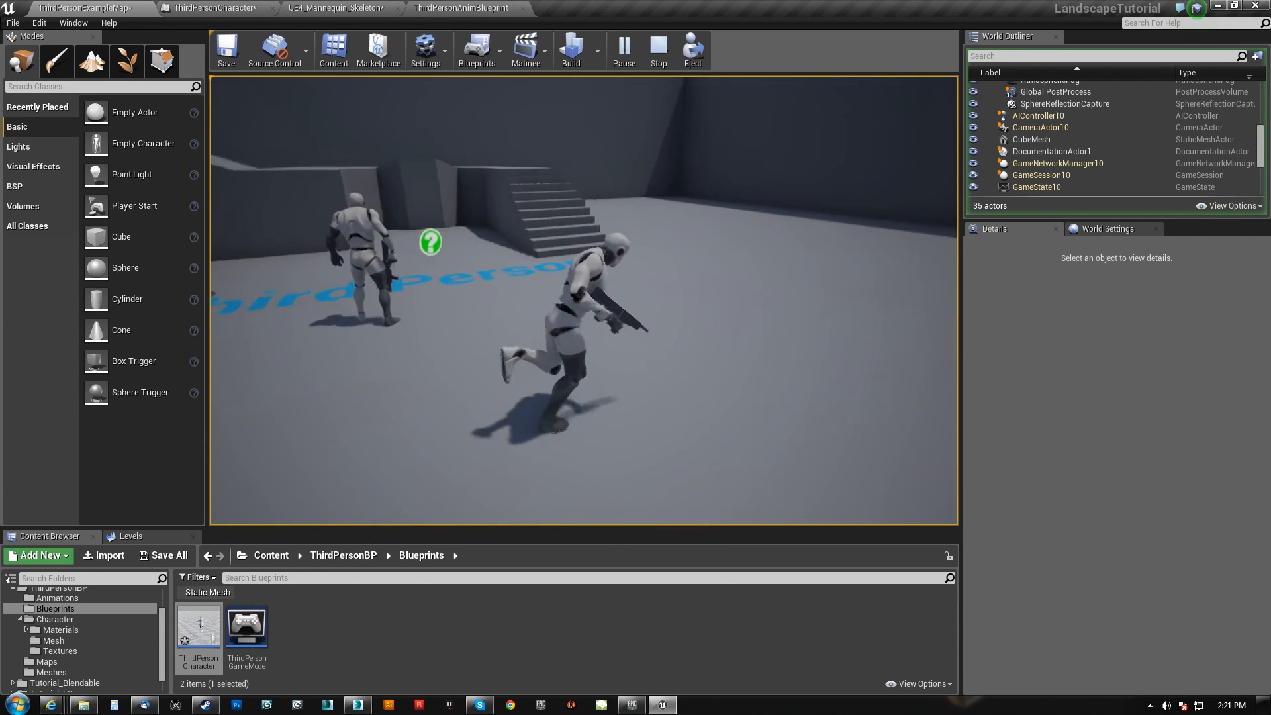
pyautogui.press('a')
pyautogui.press('w')
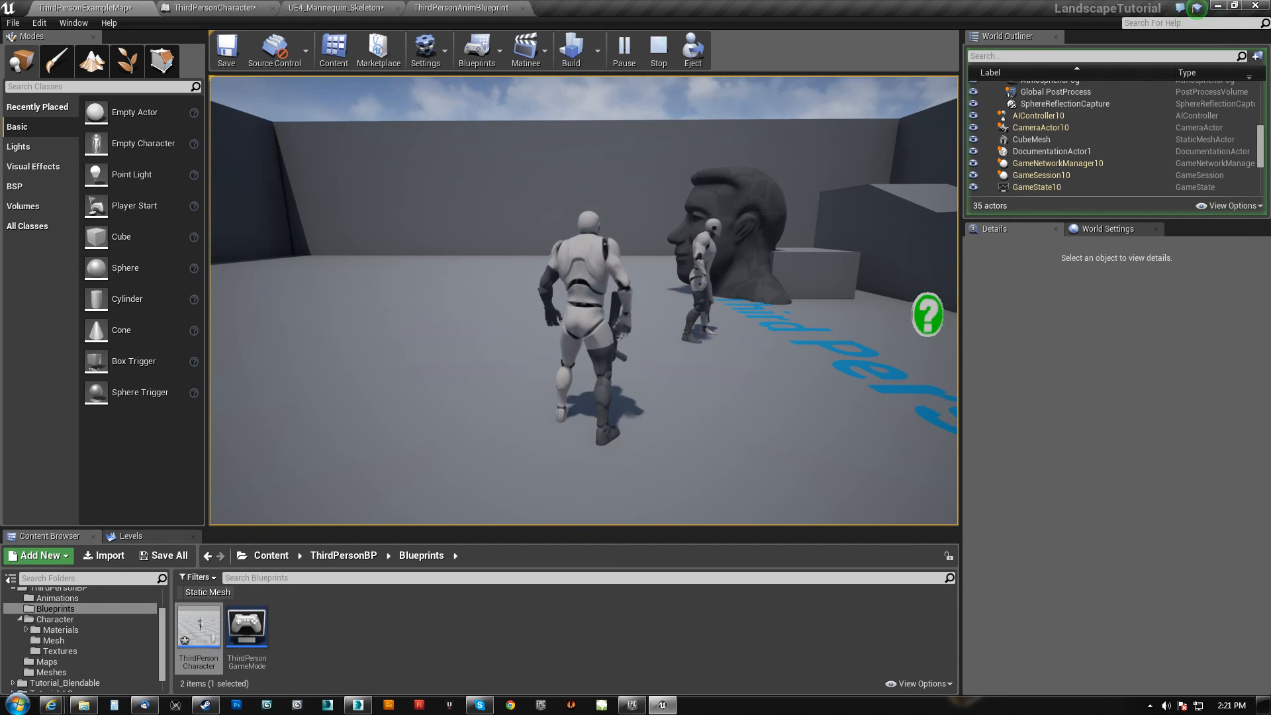
pyautogui.press('a')
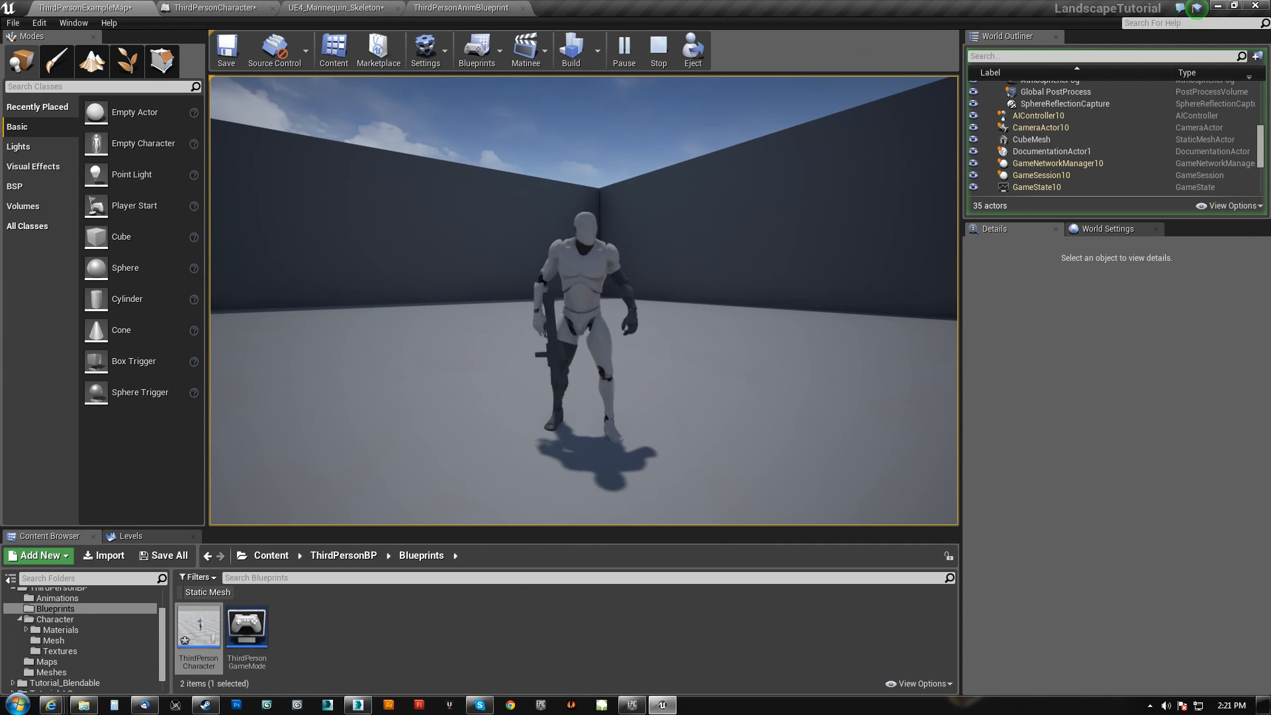
pyautogui.press('d')
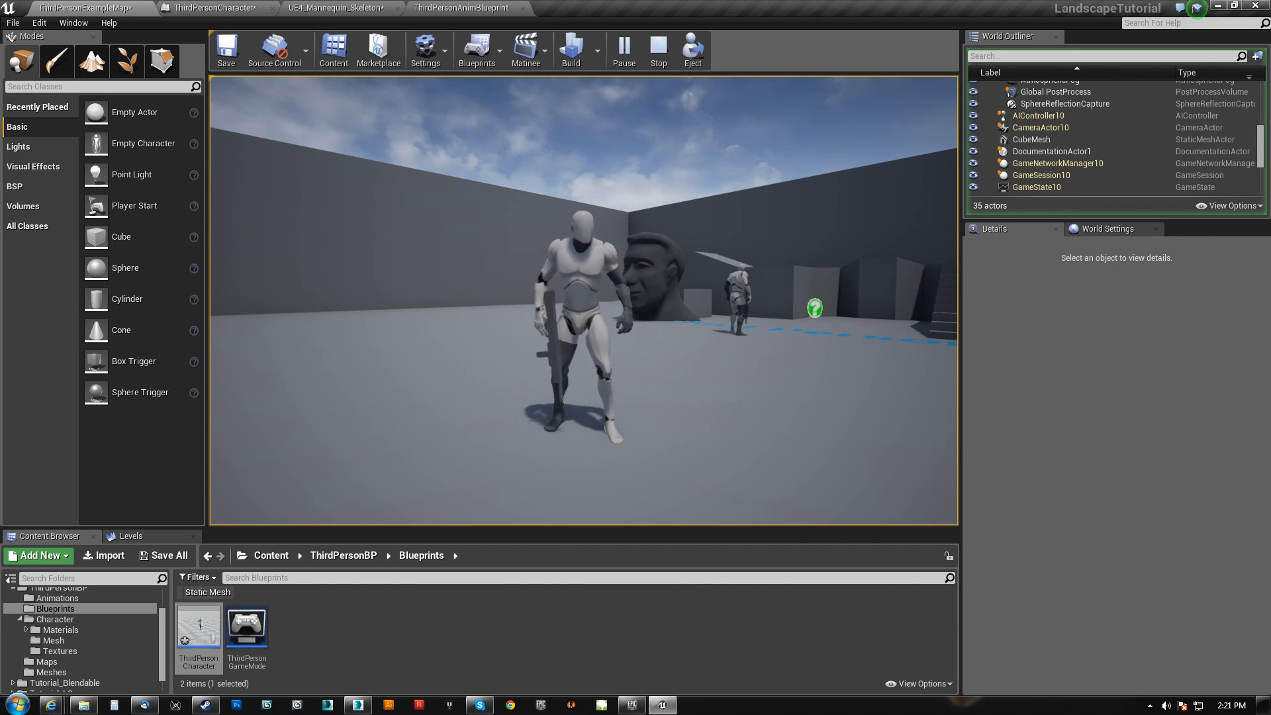
pyautogui.press('w')
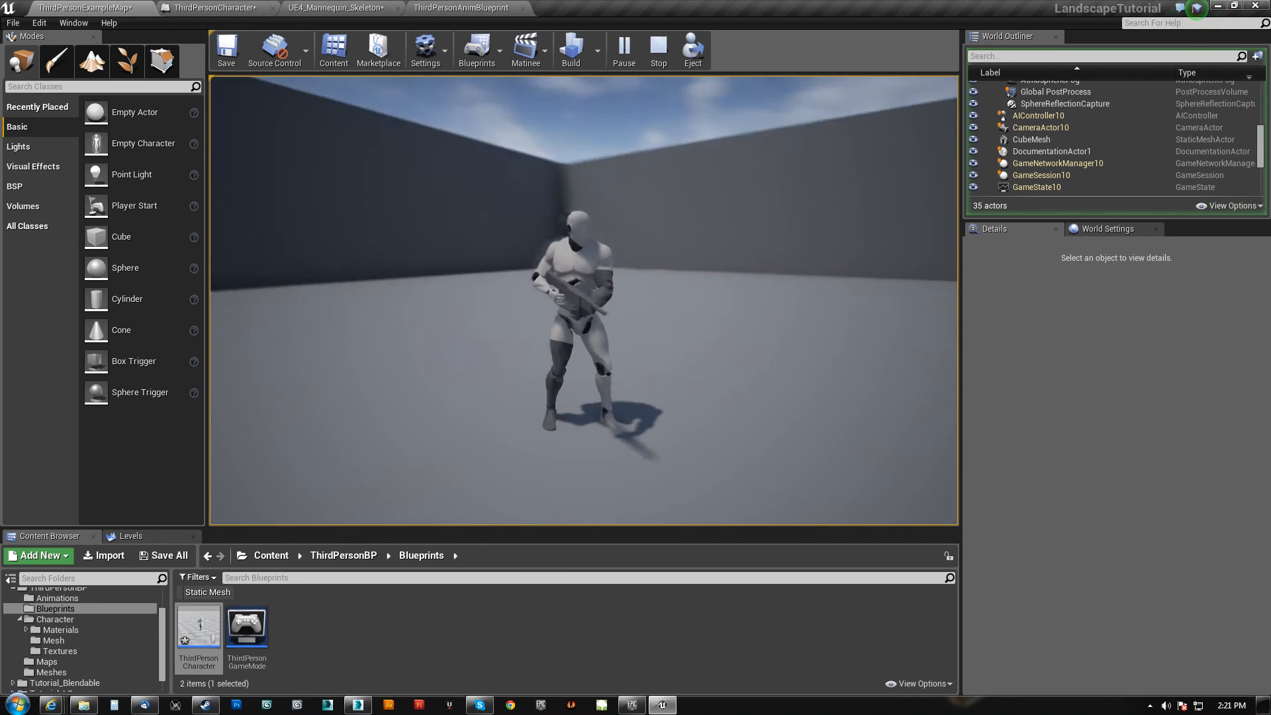
# - Run the character around the large head statue to check the rifle pose in motion, and end the play session
pyautogui.press('w')
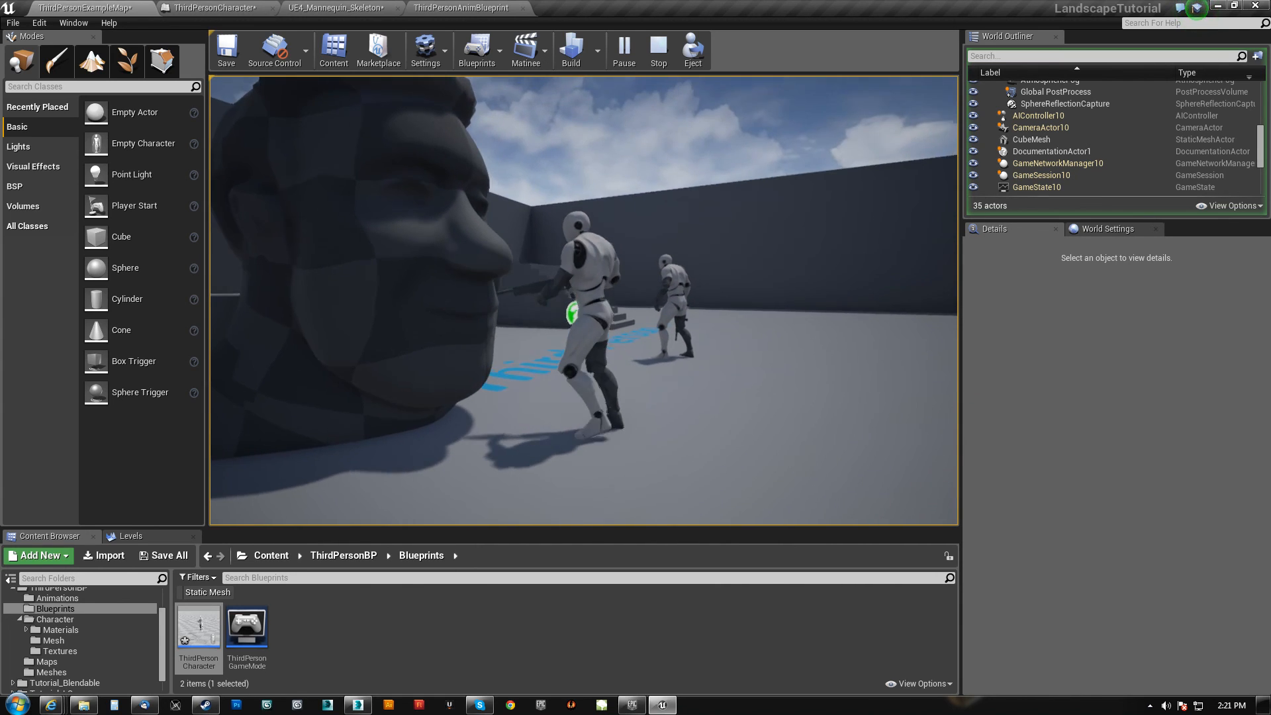
pyautogui.press('a')
pyautogui.press('a')
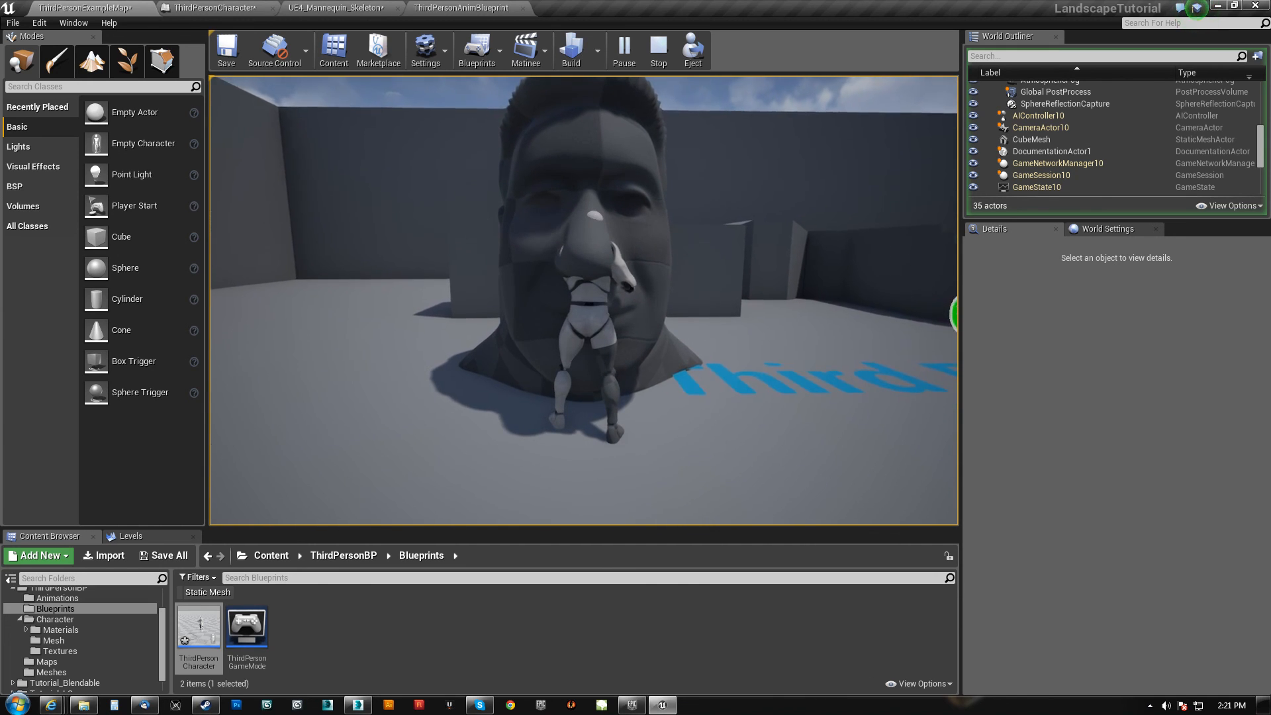
pyautogui.press('d')
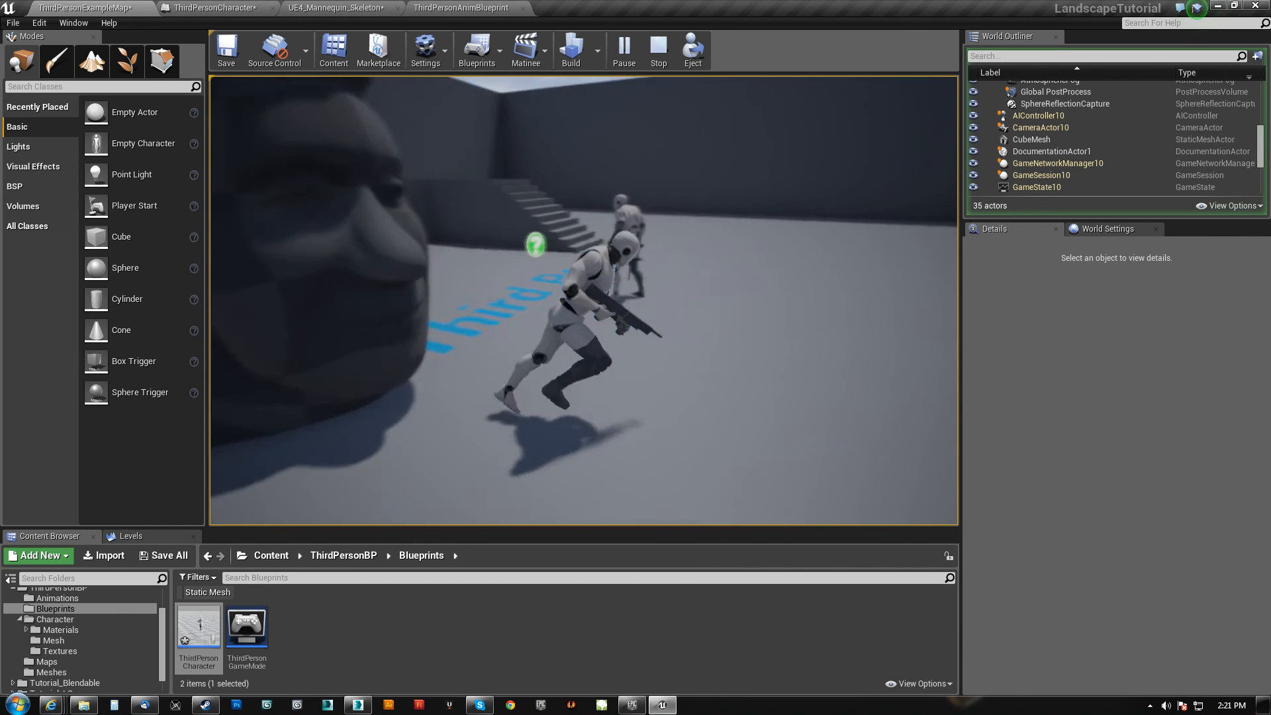
pyautogui.press('d')
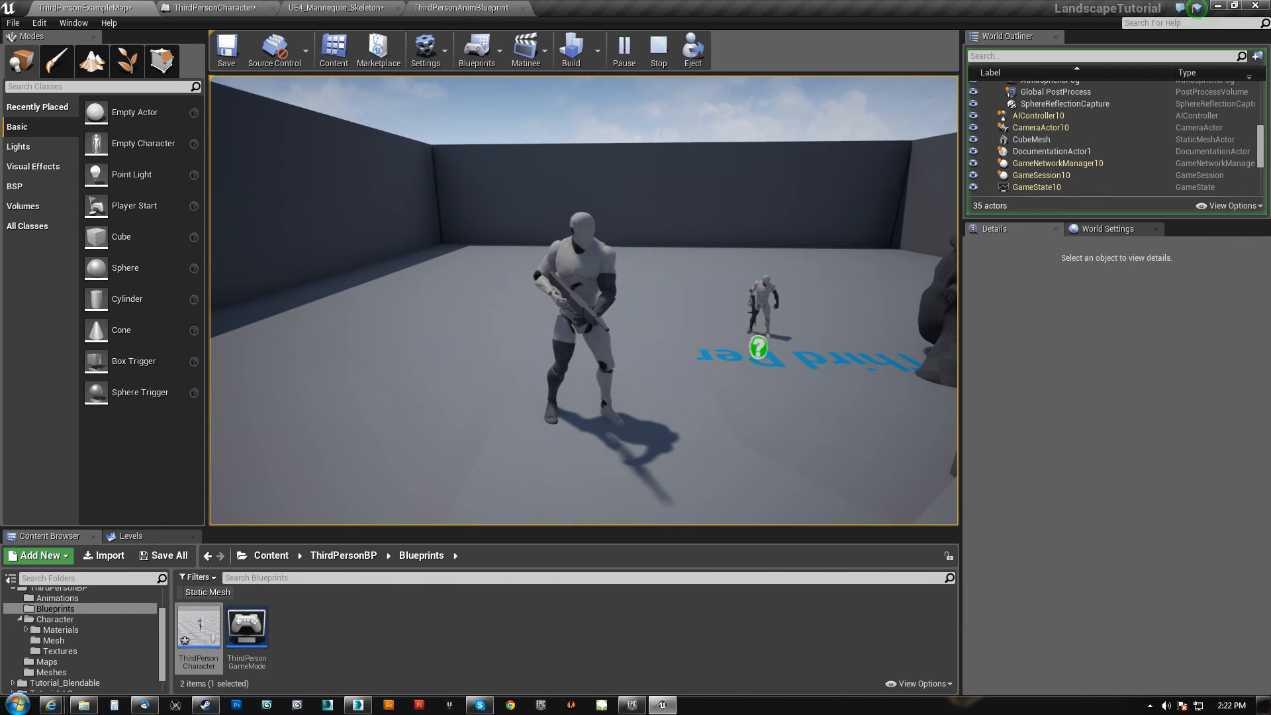
pyautogui.press('s')
pyautogui.press('s')
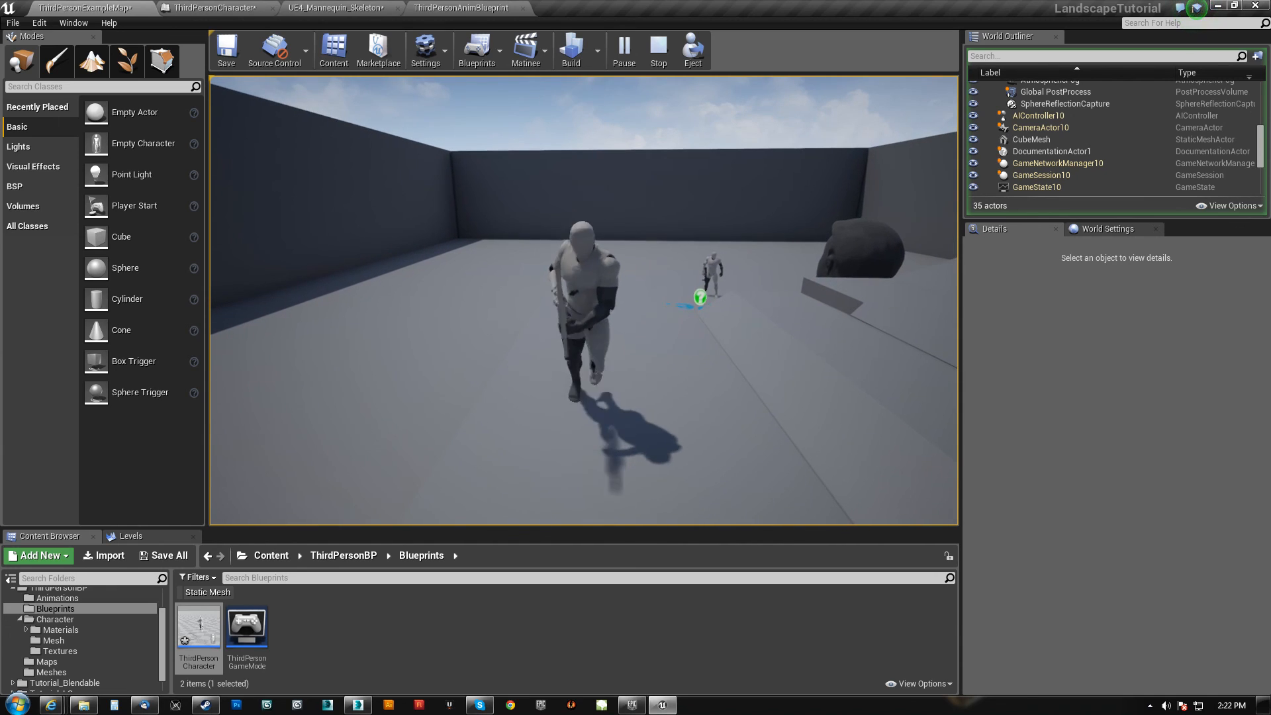
pyautogui.press('Escape')
# - Open the Idle/Run state's graph of the Default state machine in ThirdPersonAnimBlueprint
pyautogui.click(493, 12)
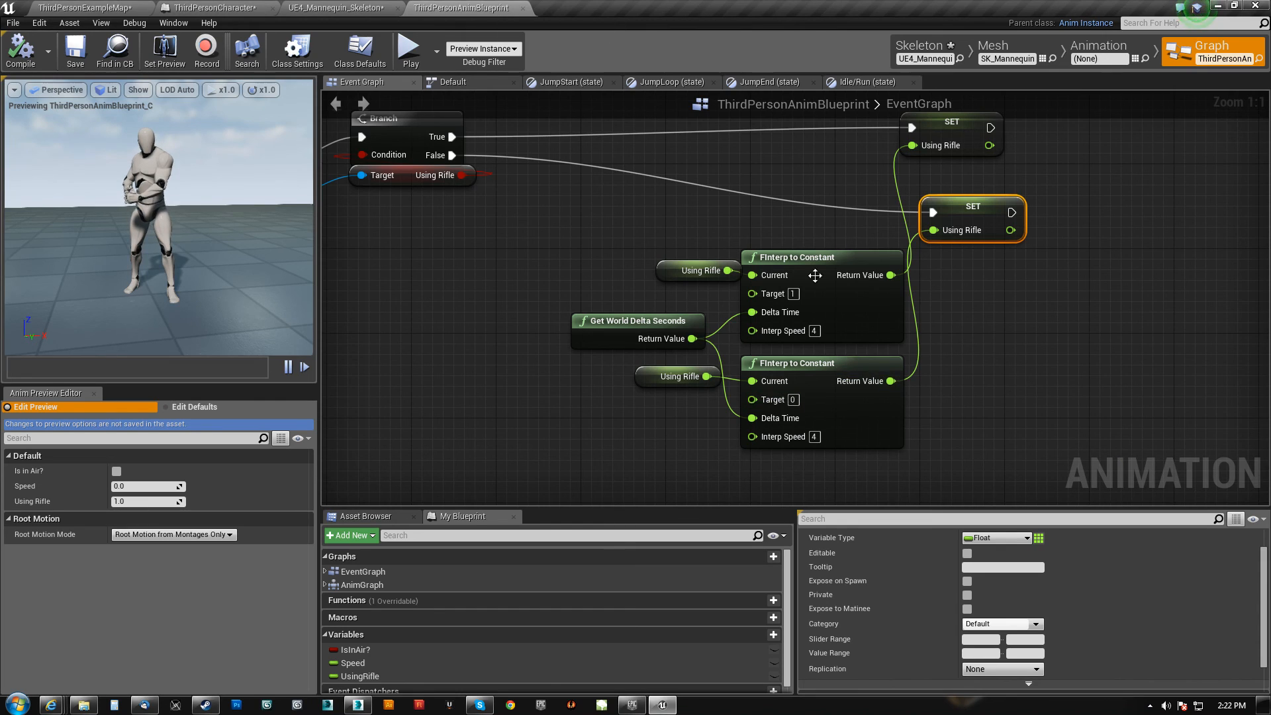
pyautogui.moveTo(821, 294); pyautogui.dragTo(787, 239, button='right')
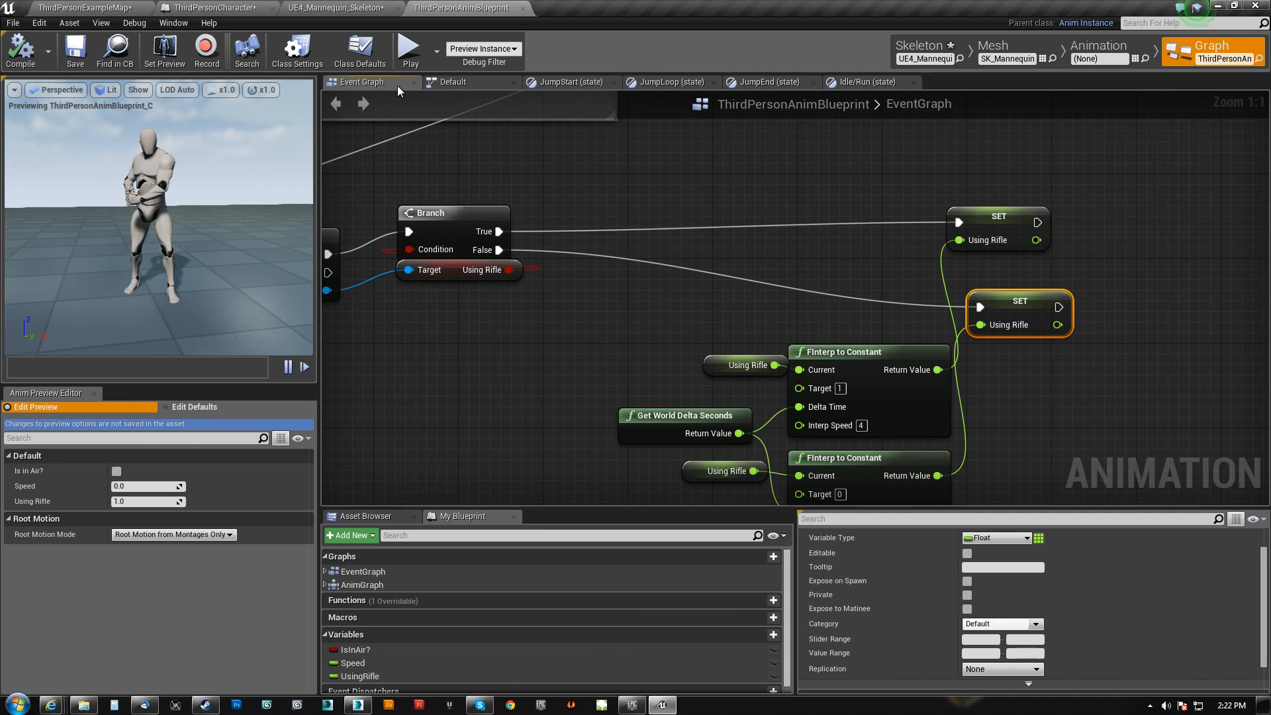
pyautogui.click(469, 81)
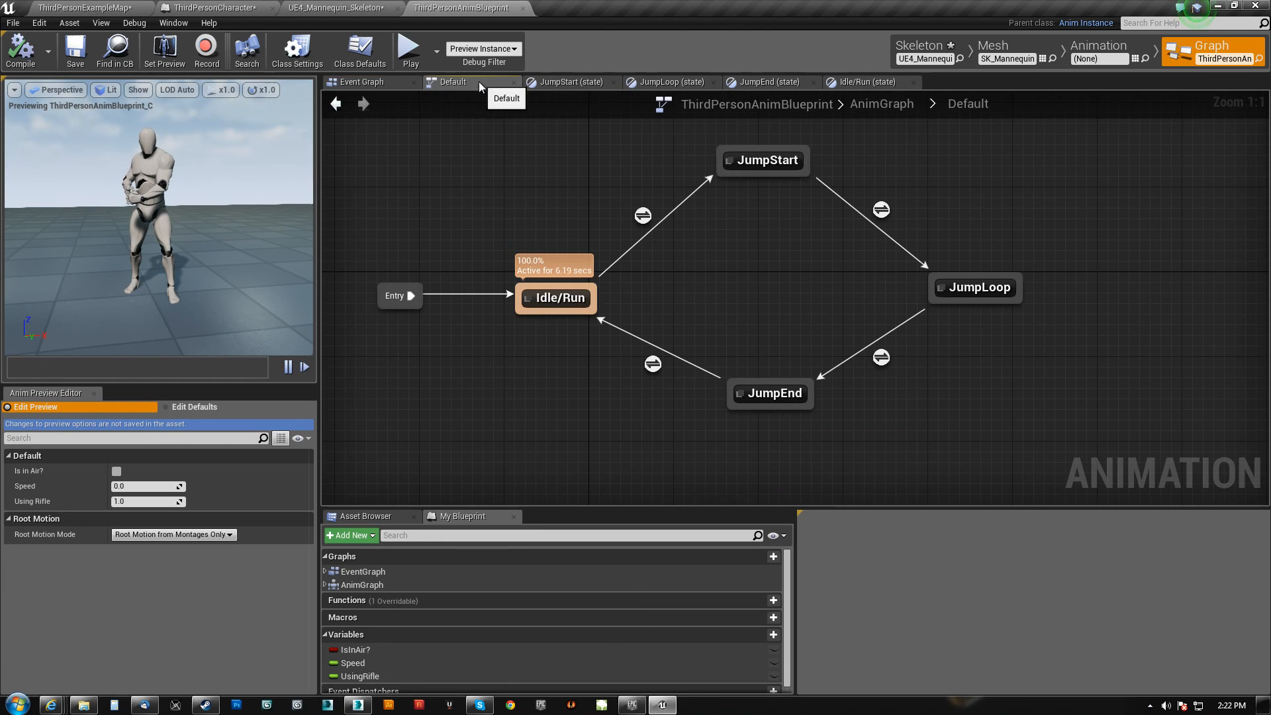
pyautogui.moveTo(877, 252); pyautogui.dragTo(670, 353, button='right')
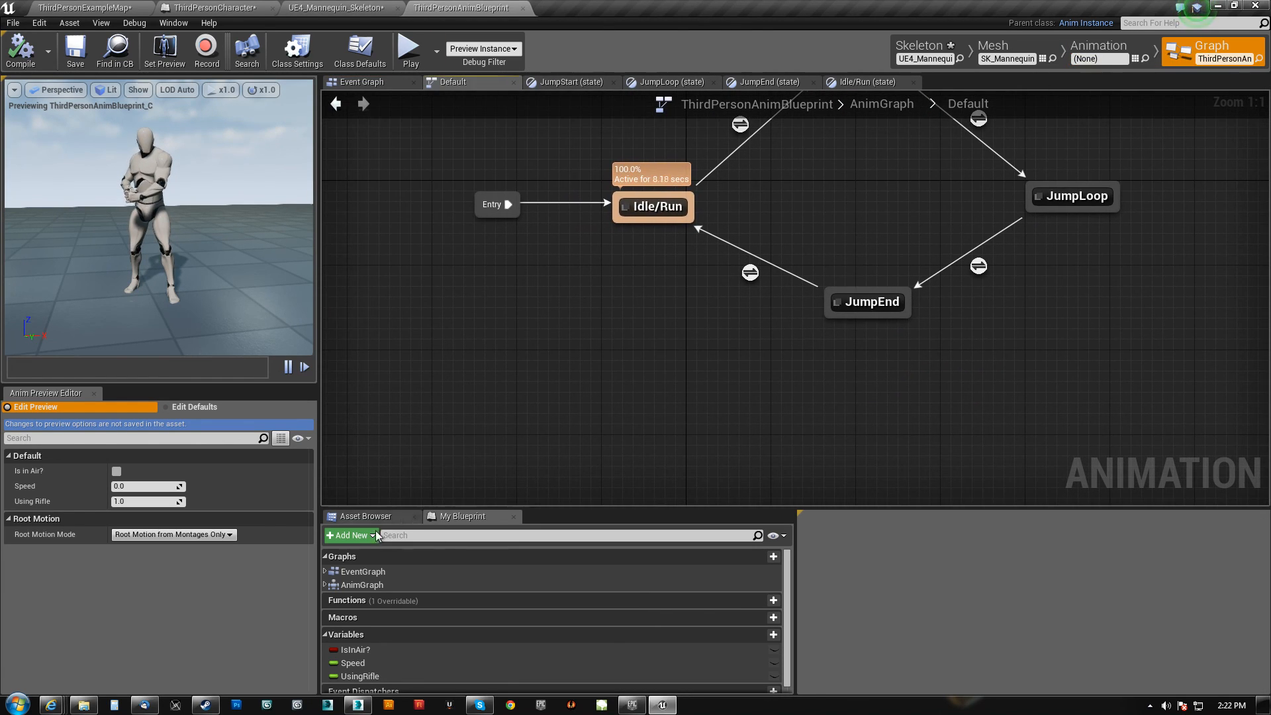
pyautogui.click(365, 516)
pyautogui.click(462, 516)
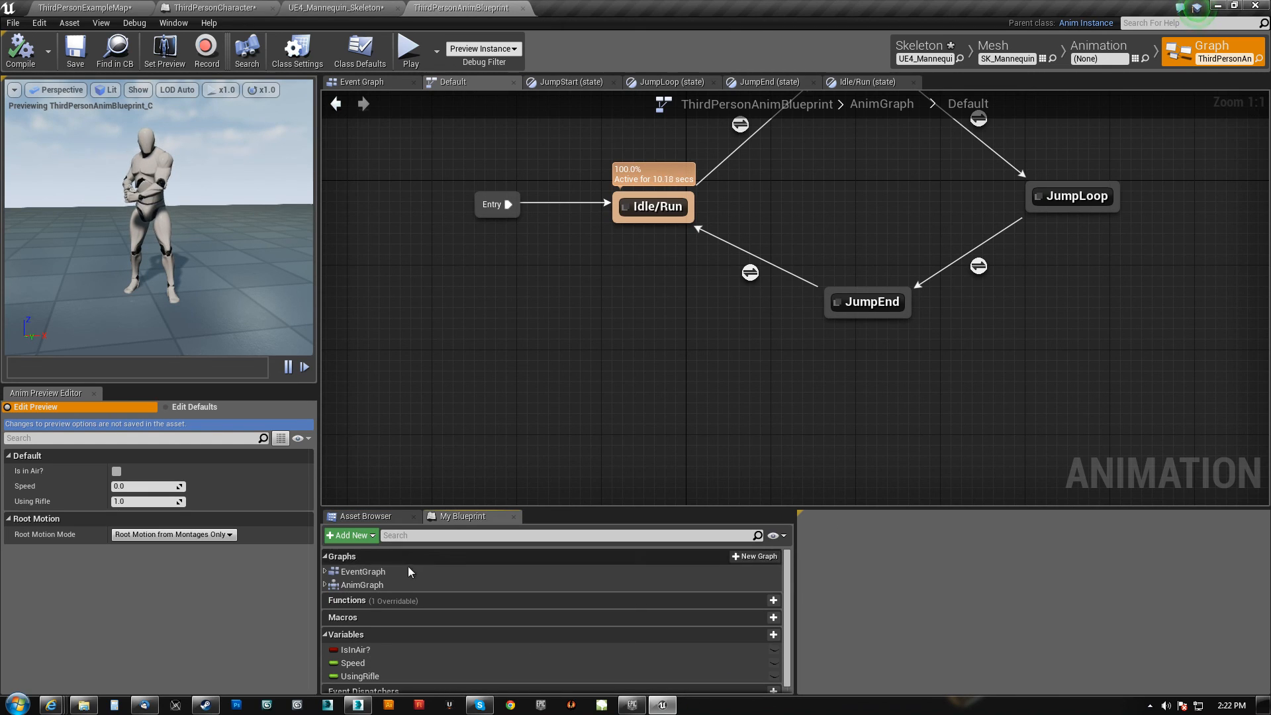
pyautogui.doubleClick(362, 584)
pyautogui.moveTo(785, 430); pyautogui.dragTo(614, 394, button='right')
pyautogui.click(579, 309)
pyautogui.doubleClick(579, 310)
pyautogui.doubleClick(642, 202)
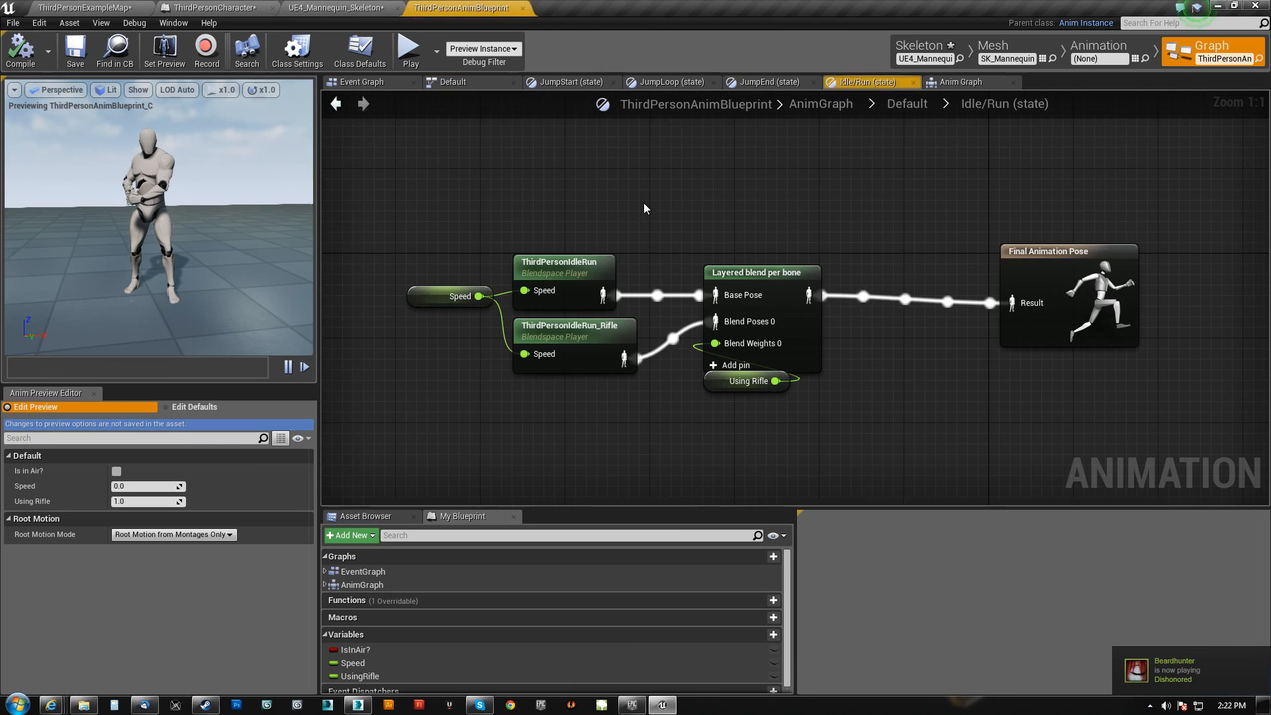
# - Change the branch filter's bone name on the Layered blend per bone node and compile the animation blueprint
pyautogui.moveTo(745, 262); pyautogui.dragTo(741, 222, button='right')
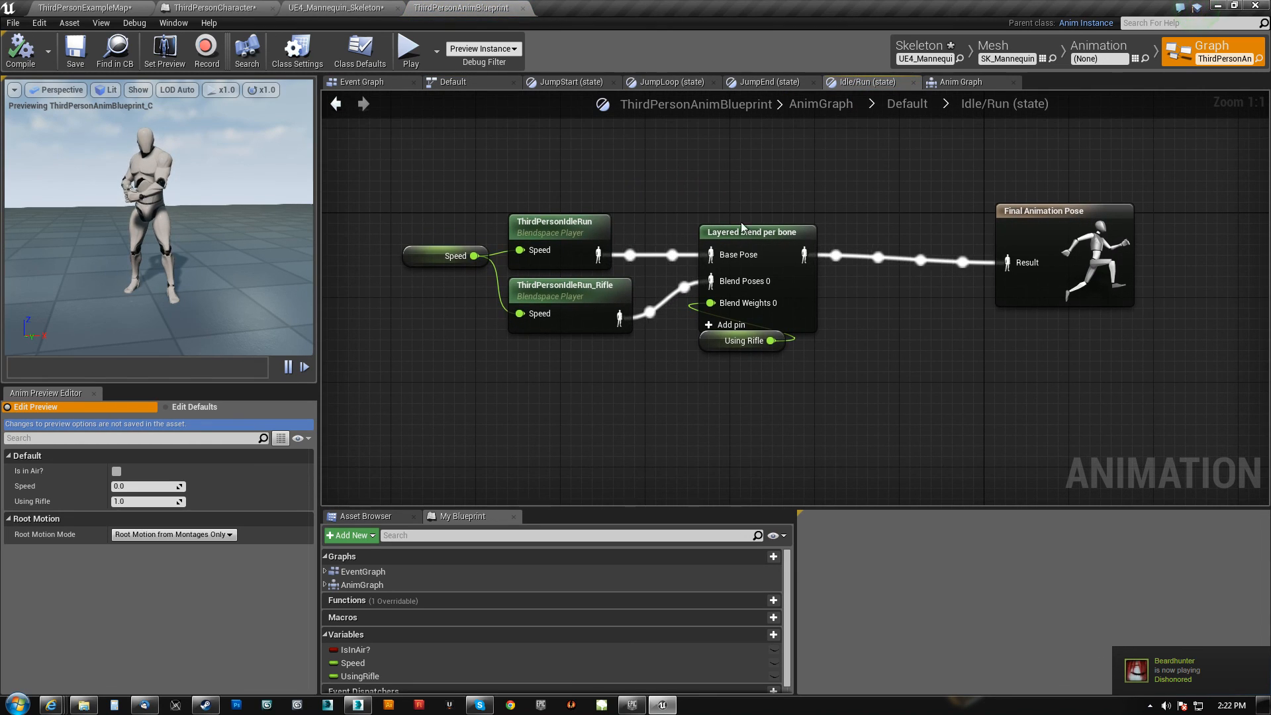
pyautogui.click(772, 260)
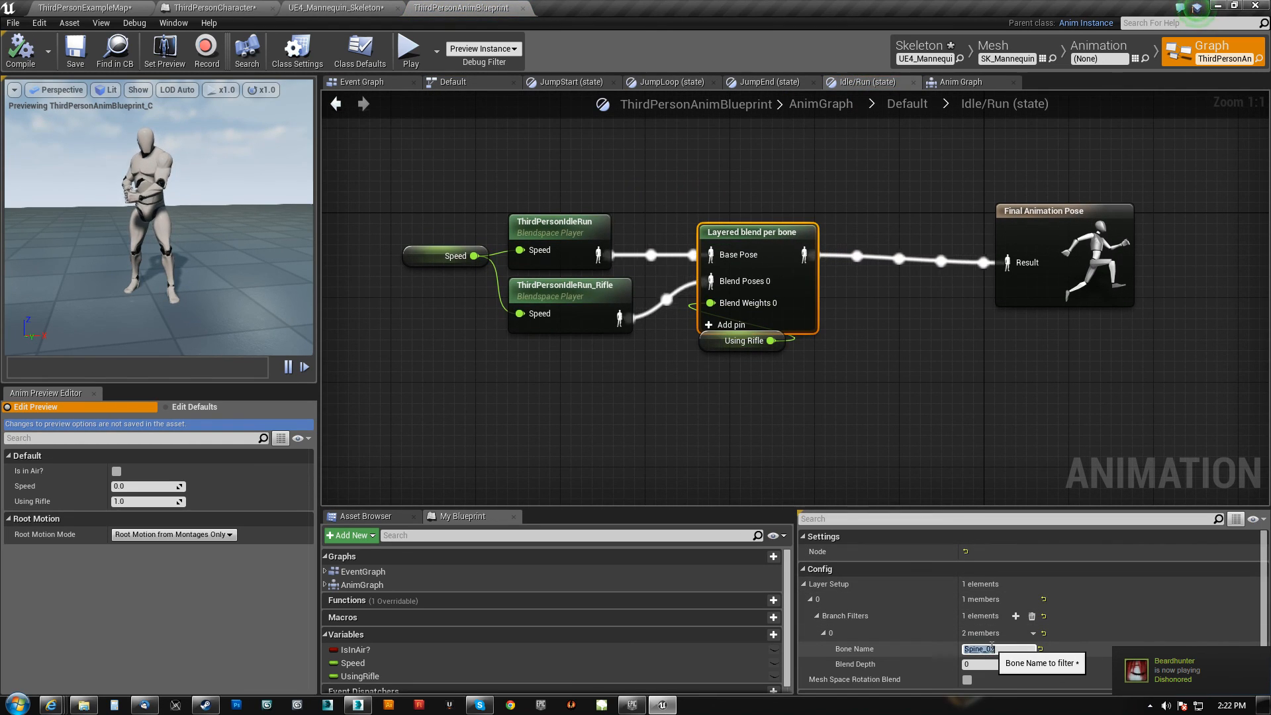
pyautogui.click(936, 445)
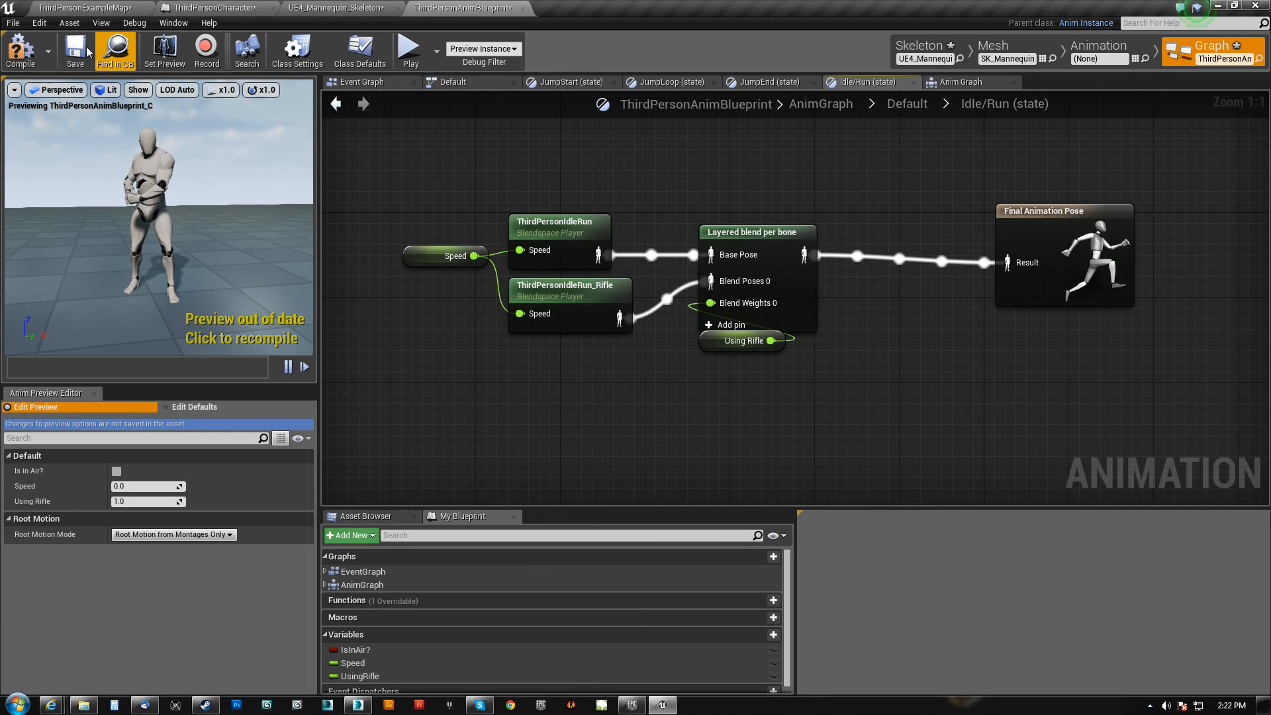
pyautogui.click(18, 58)
# - Play ThirdPersonExampleMap and test the rifle blend with the changed bone filter while running in different directions
pyautogui.click(85, 7)
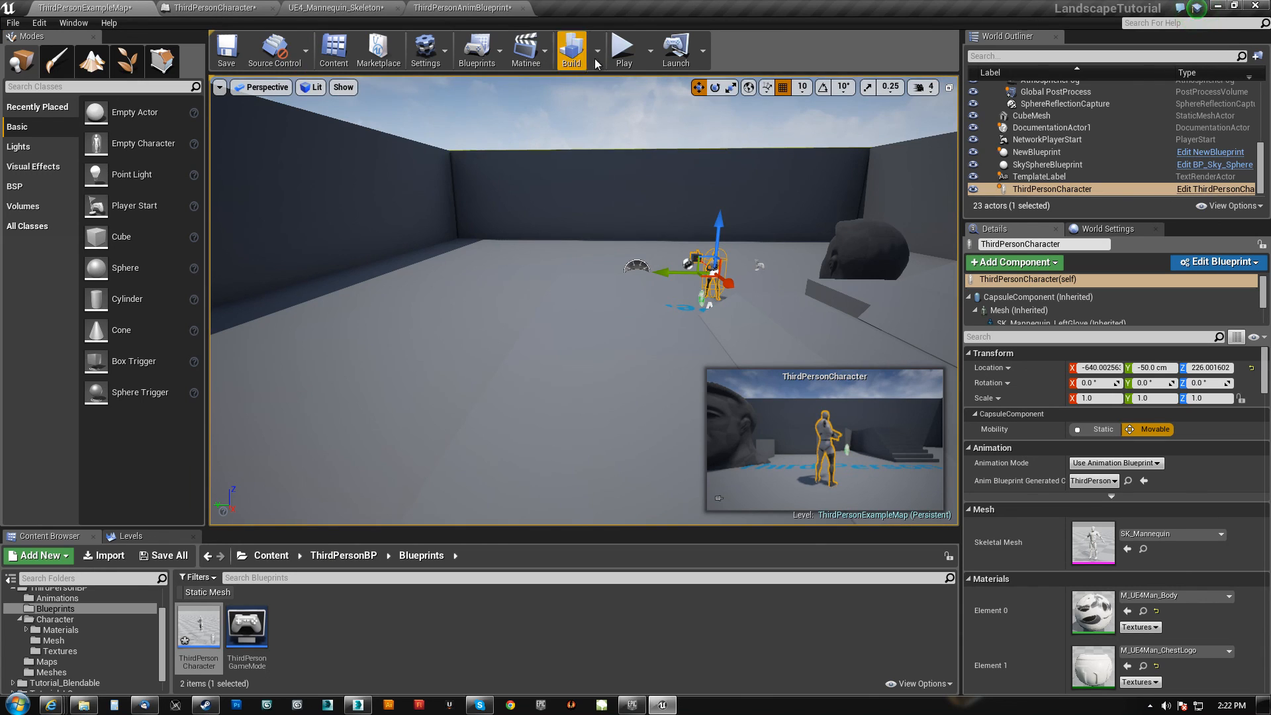
pyautogui.hotkey('alt', 'p')
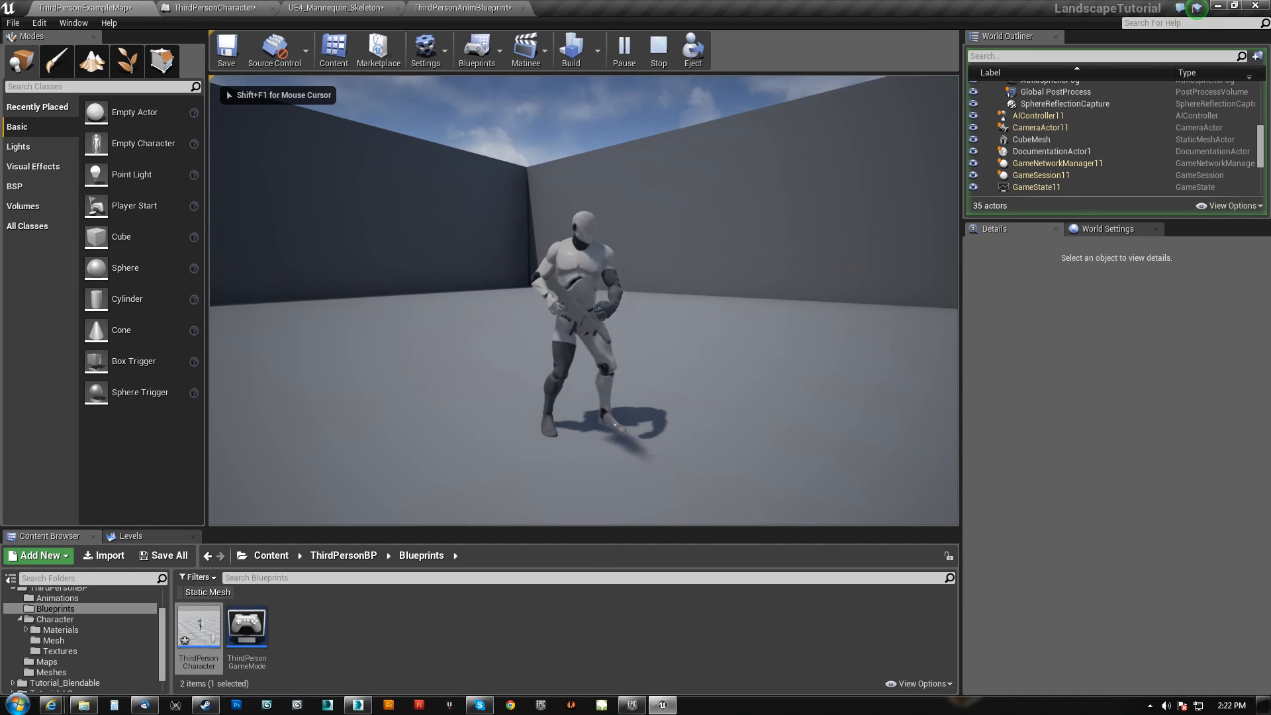
pyautogui.press('w')
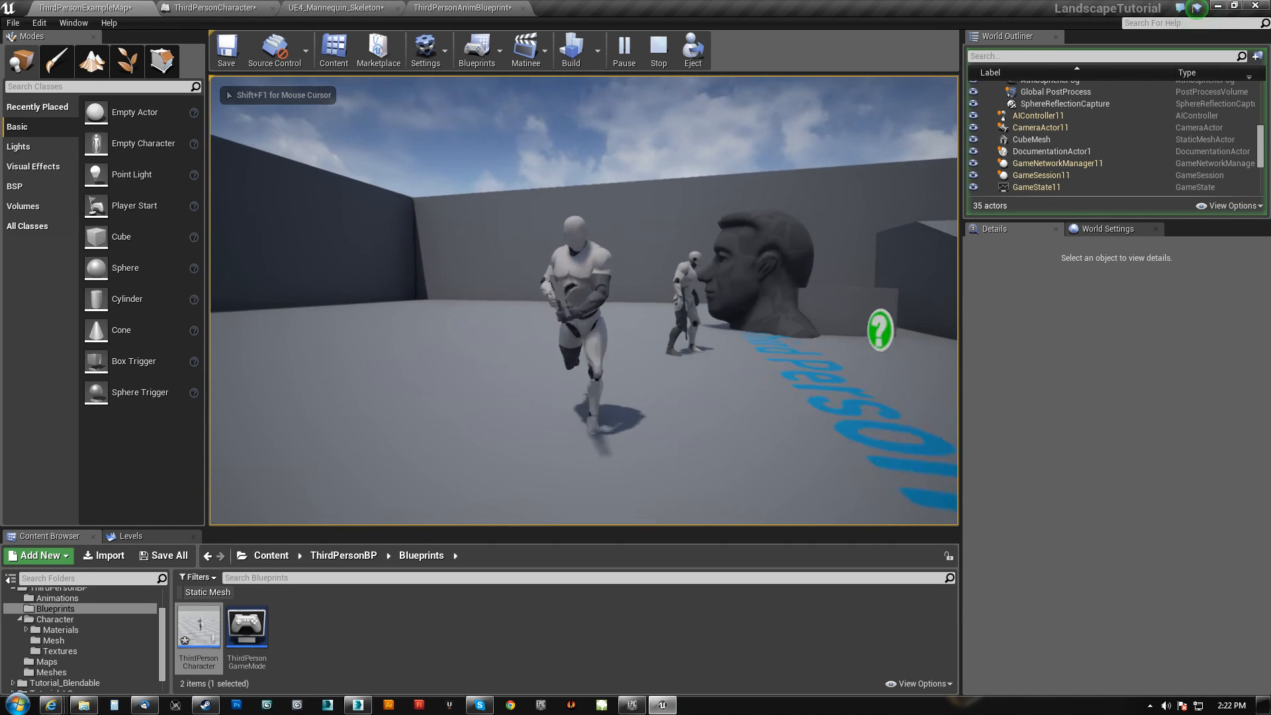
pyautogui.press('d')
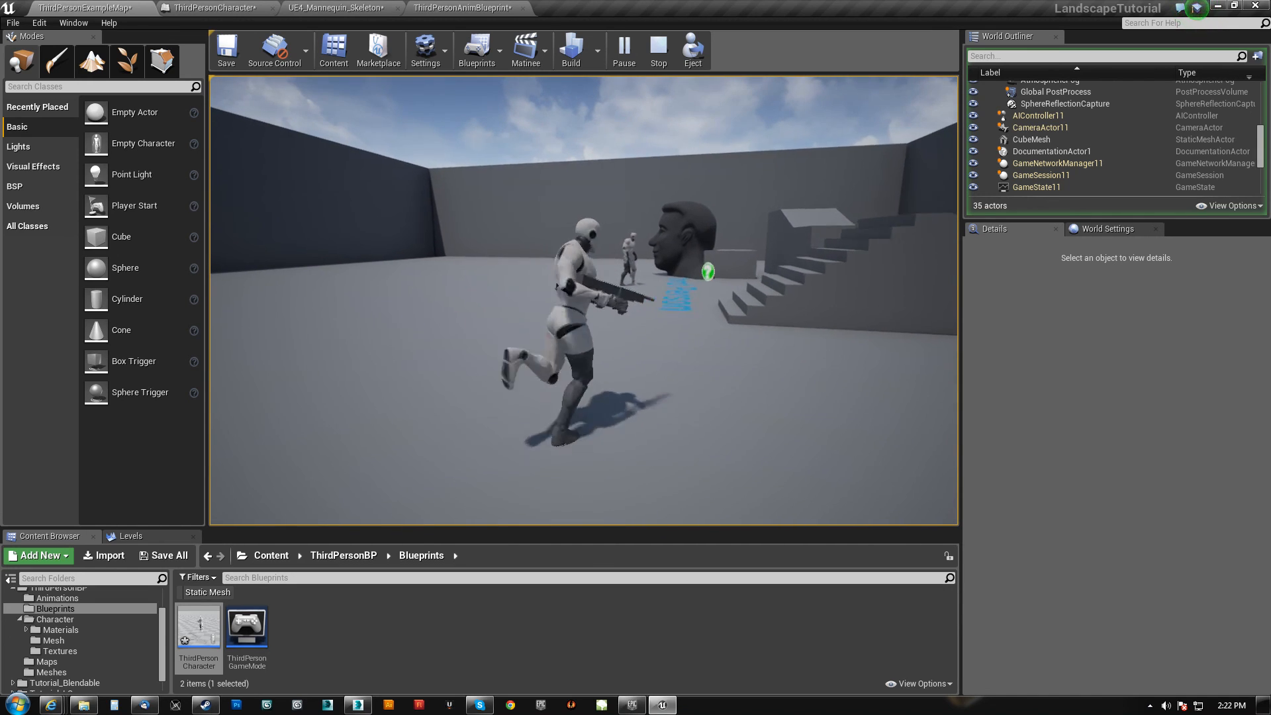
pyautogui.press('w')
pyautogui.press('s')
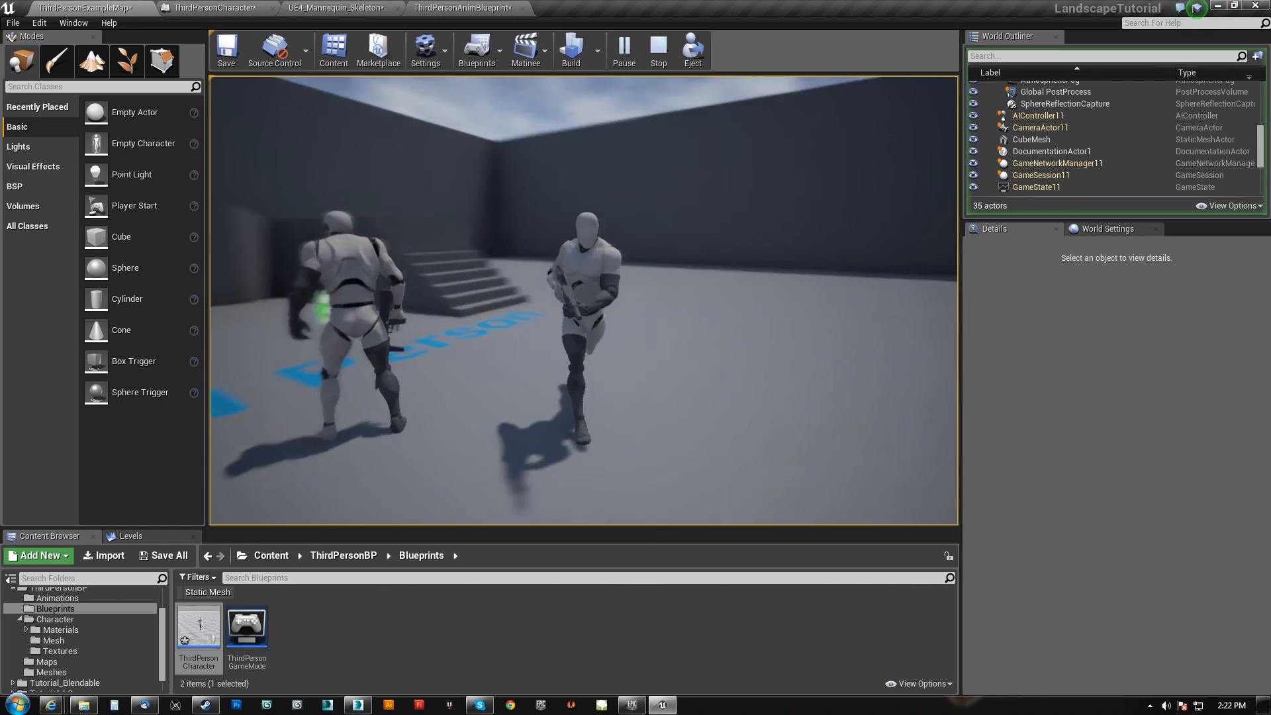
pyautogui.press('d')
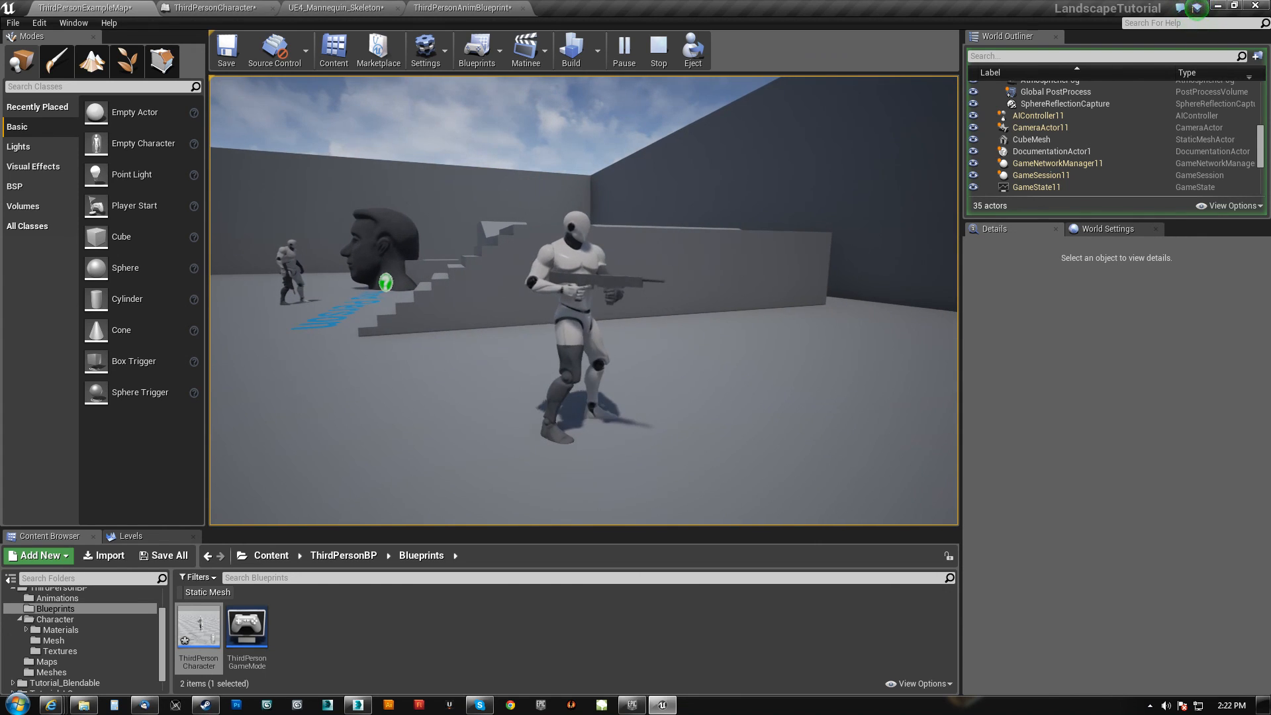
# - Run over the raised part of the level and jump with the rifle to check the layered upper-body pose
pyautogui.press('d')
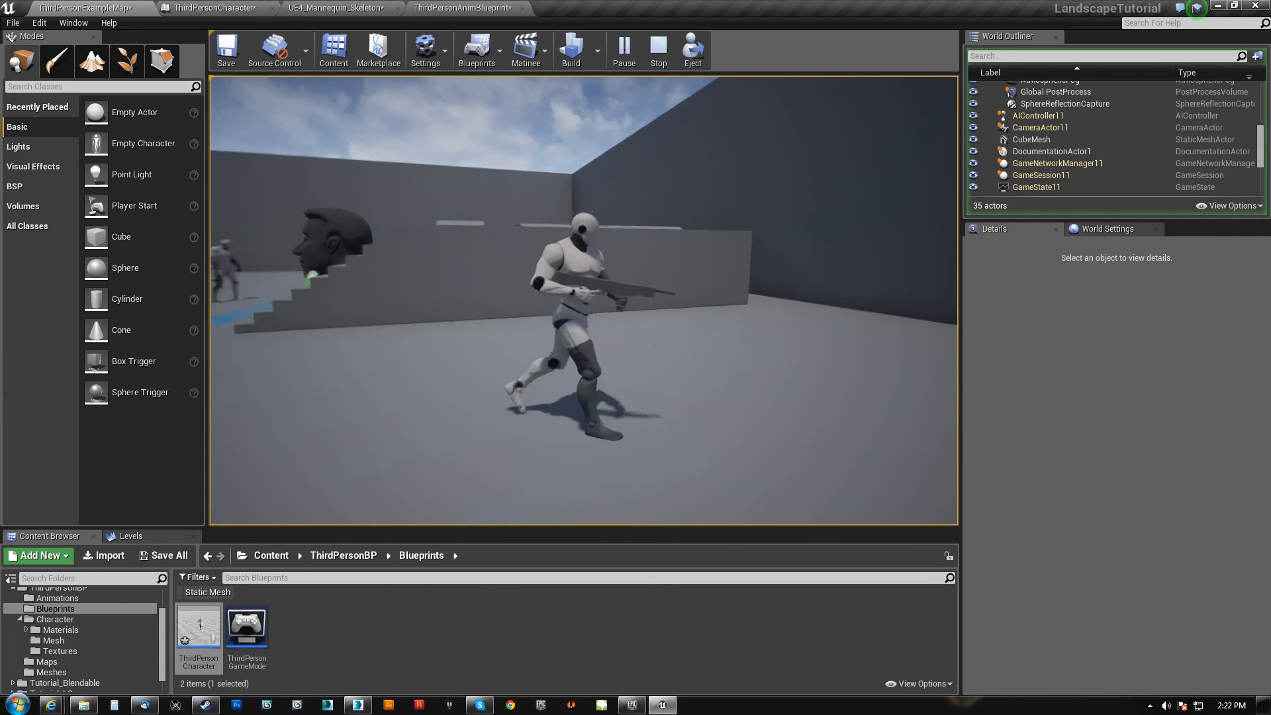
pyautogui.press('w')
pyautogui.press('d')
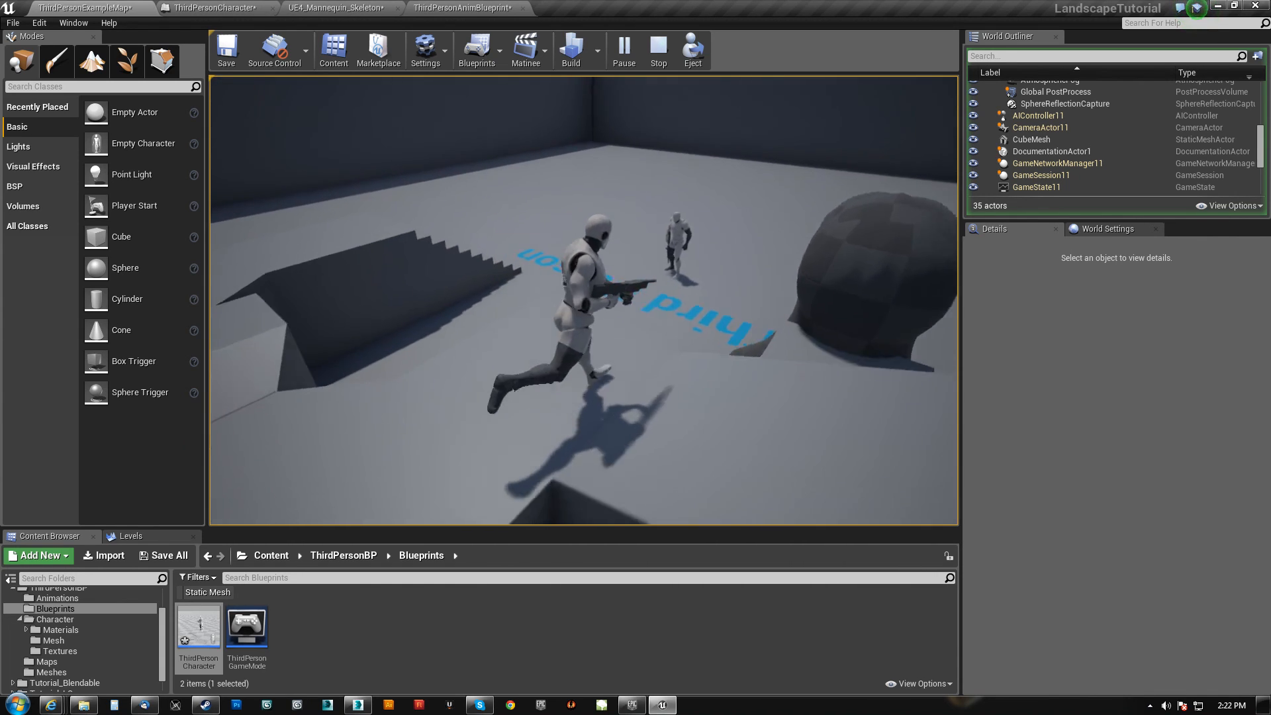
pyautogui.press('space')
pyautogui.press('d')
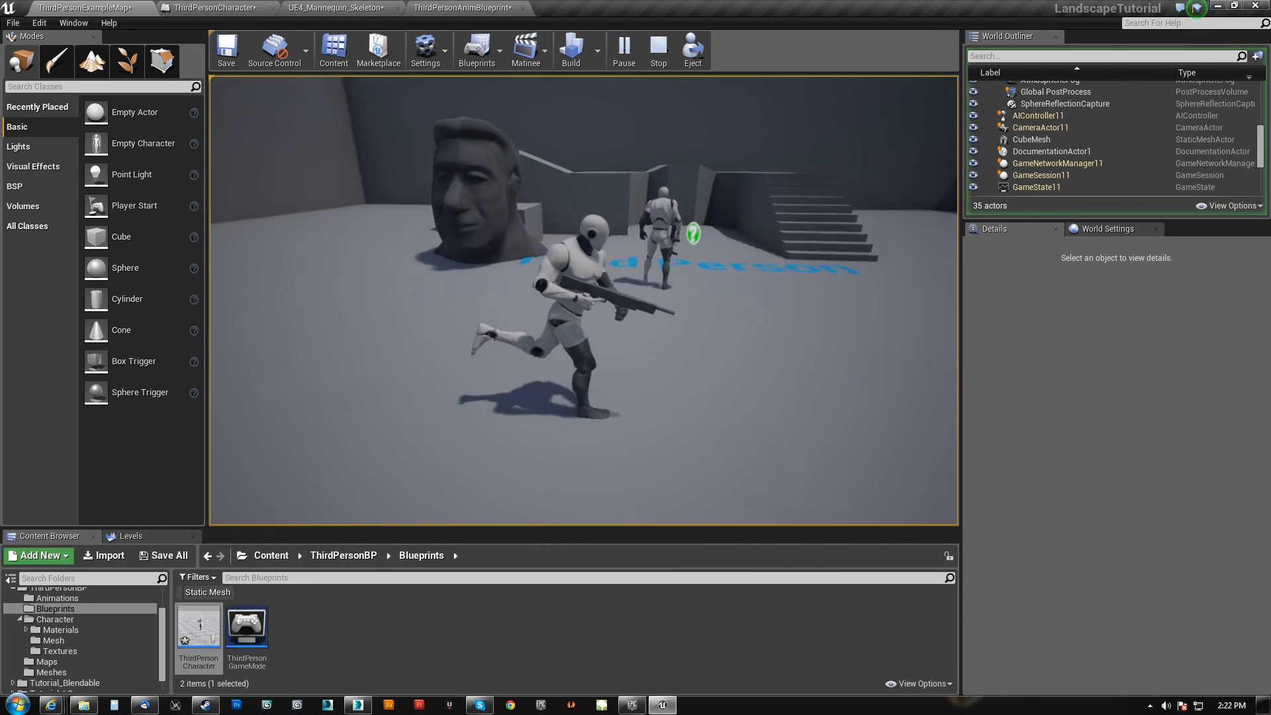
pyautogui.press('w')
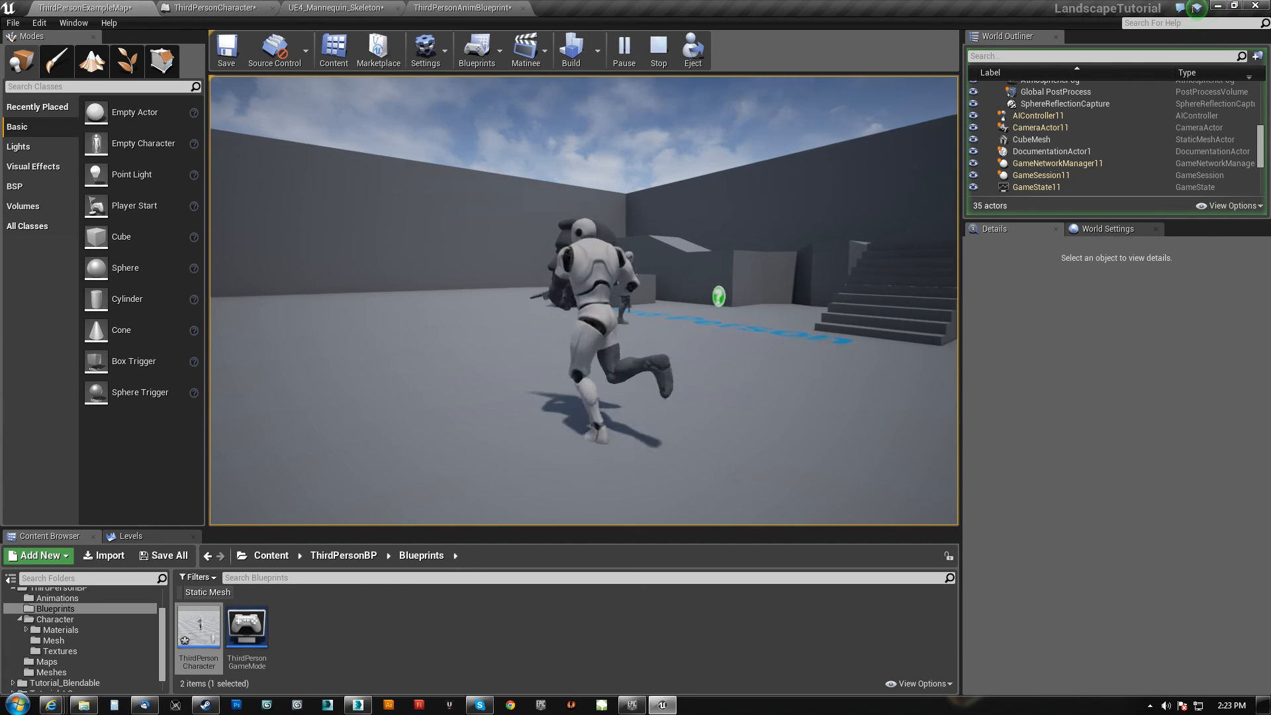
# - Alternate between running and standing around the level to compare the rifle's running and idle poses
pyautogui.press('s')
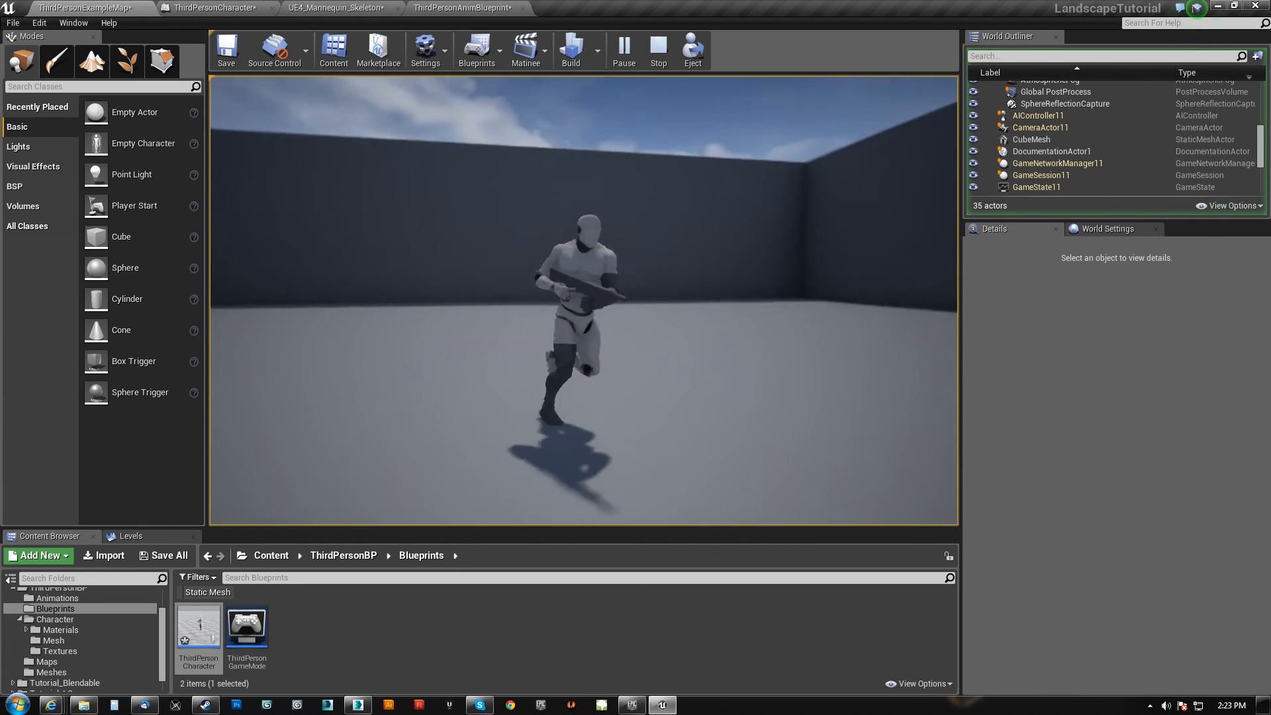
pyautogui.press('d')
pyautogui.press('w')
pyautogui.press('d')
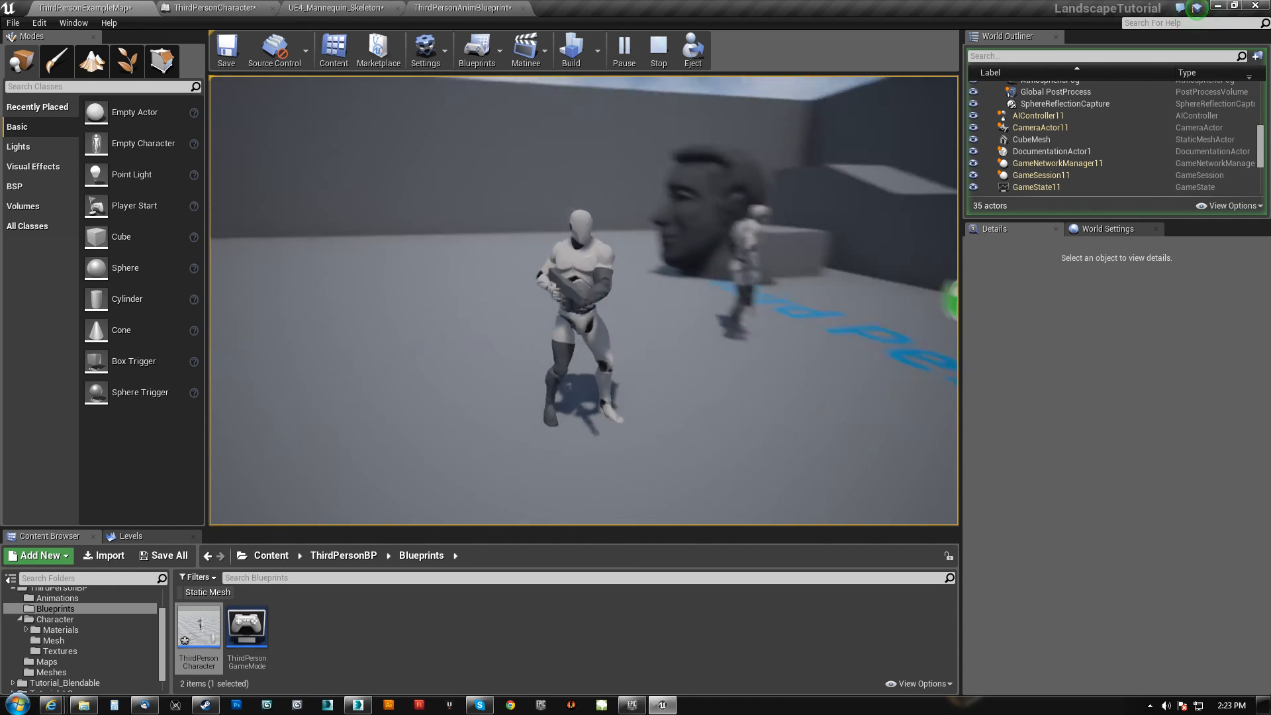
pyautogui.press('d')
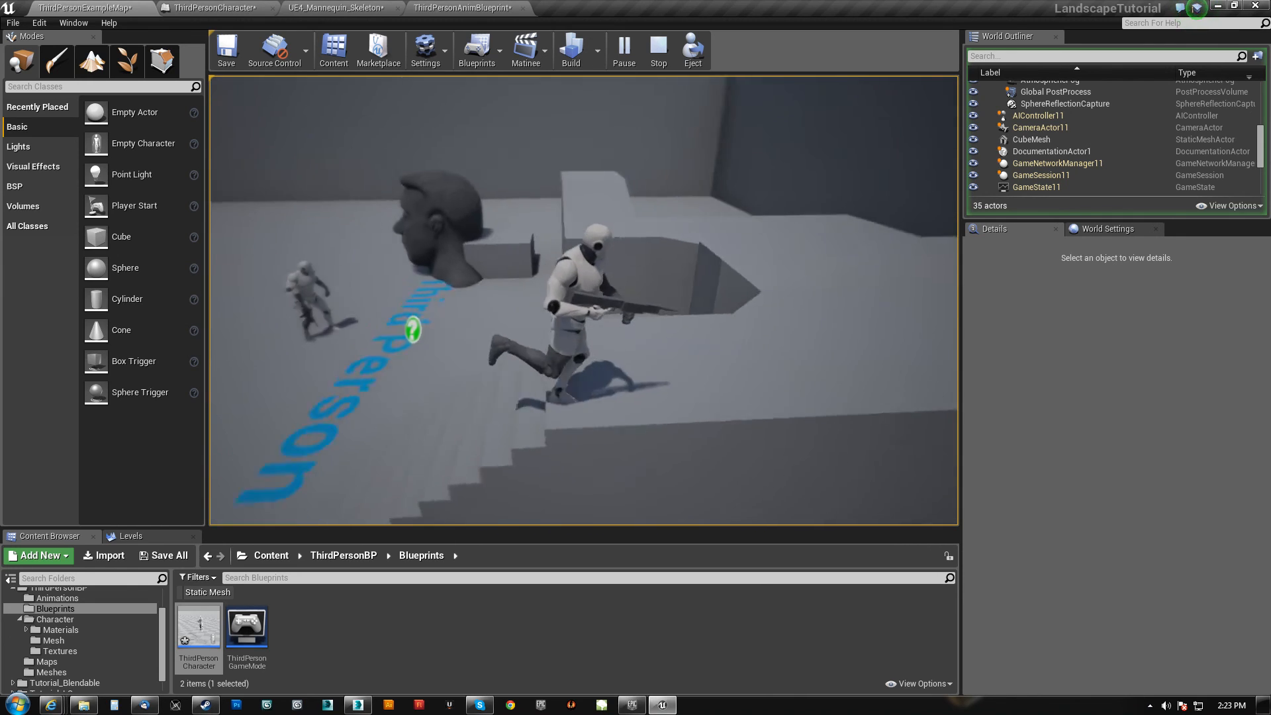
pyautogui.press('w')
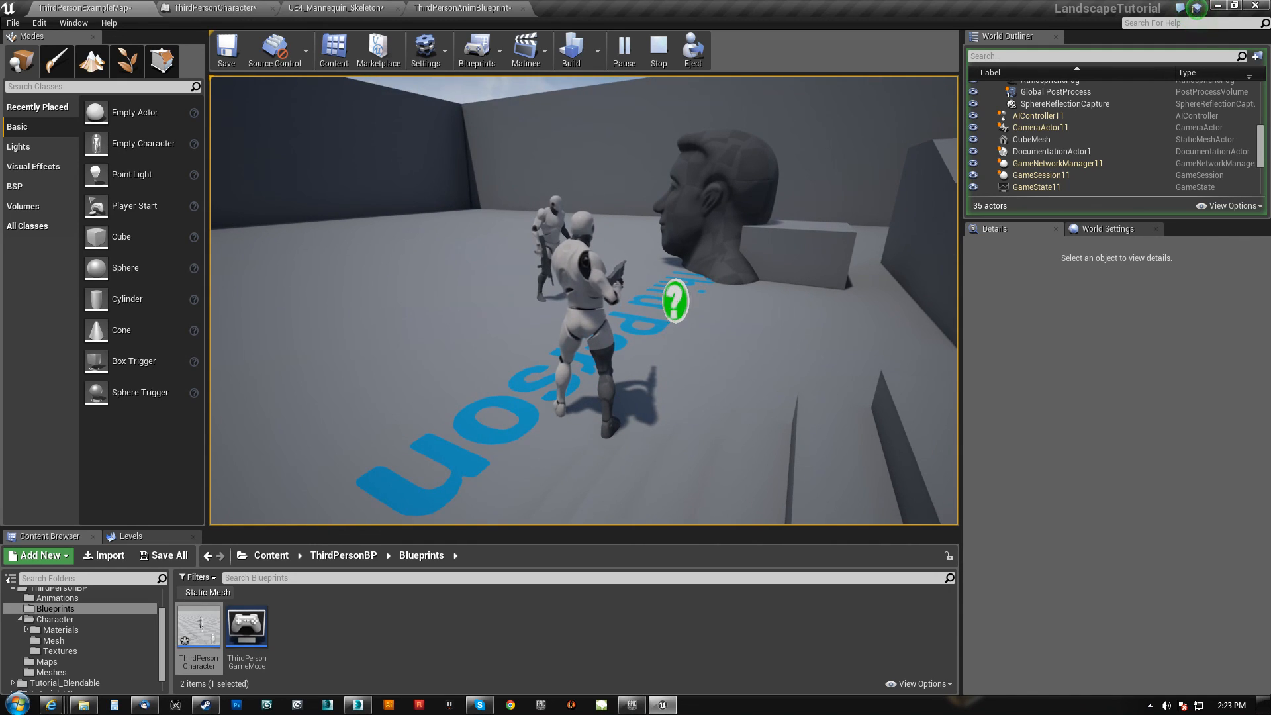